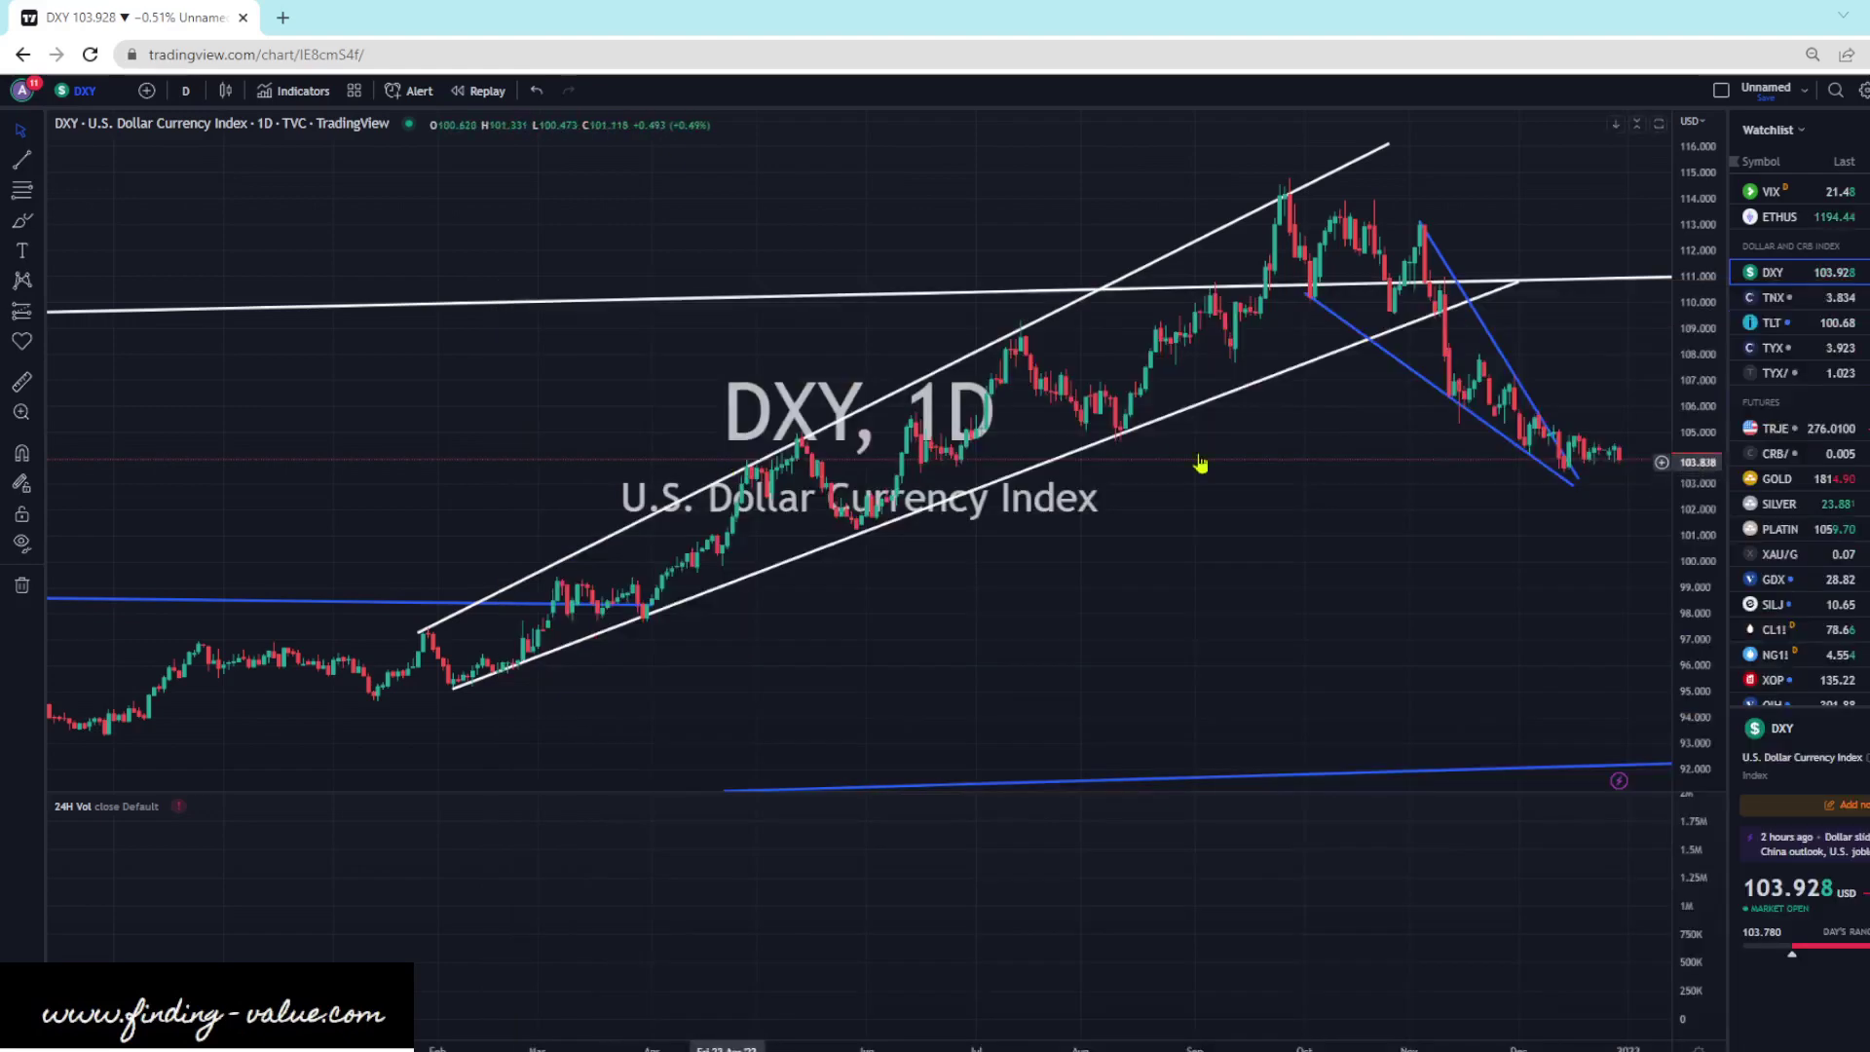
scroll(1528, 531, up, 3)
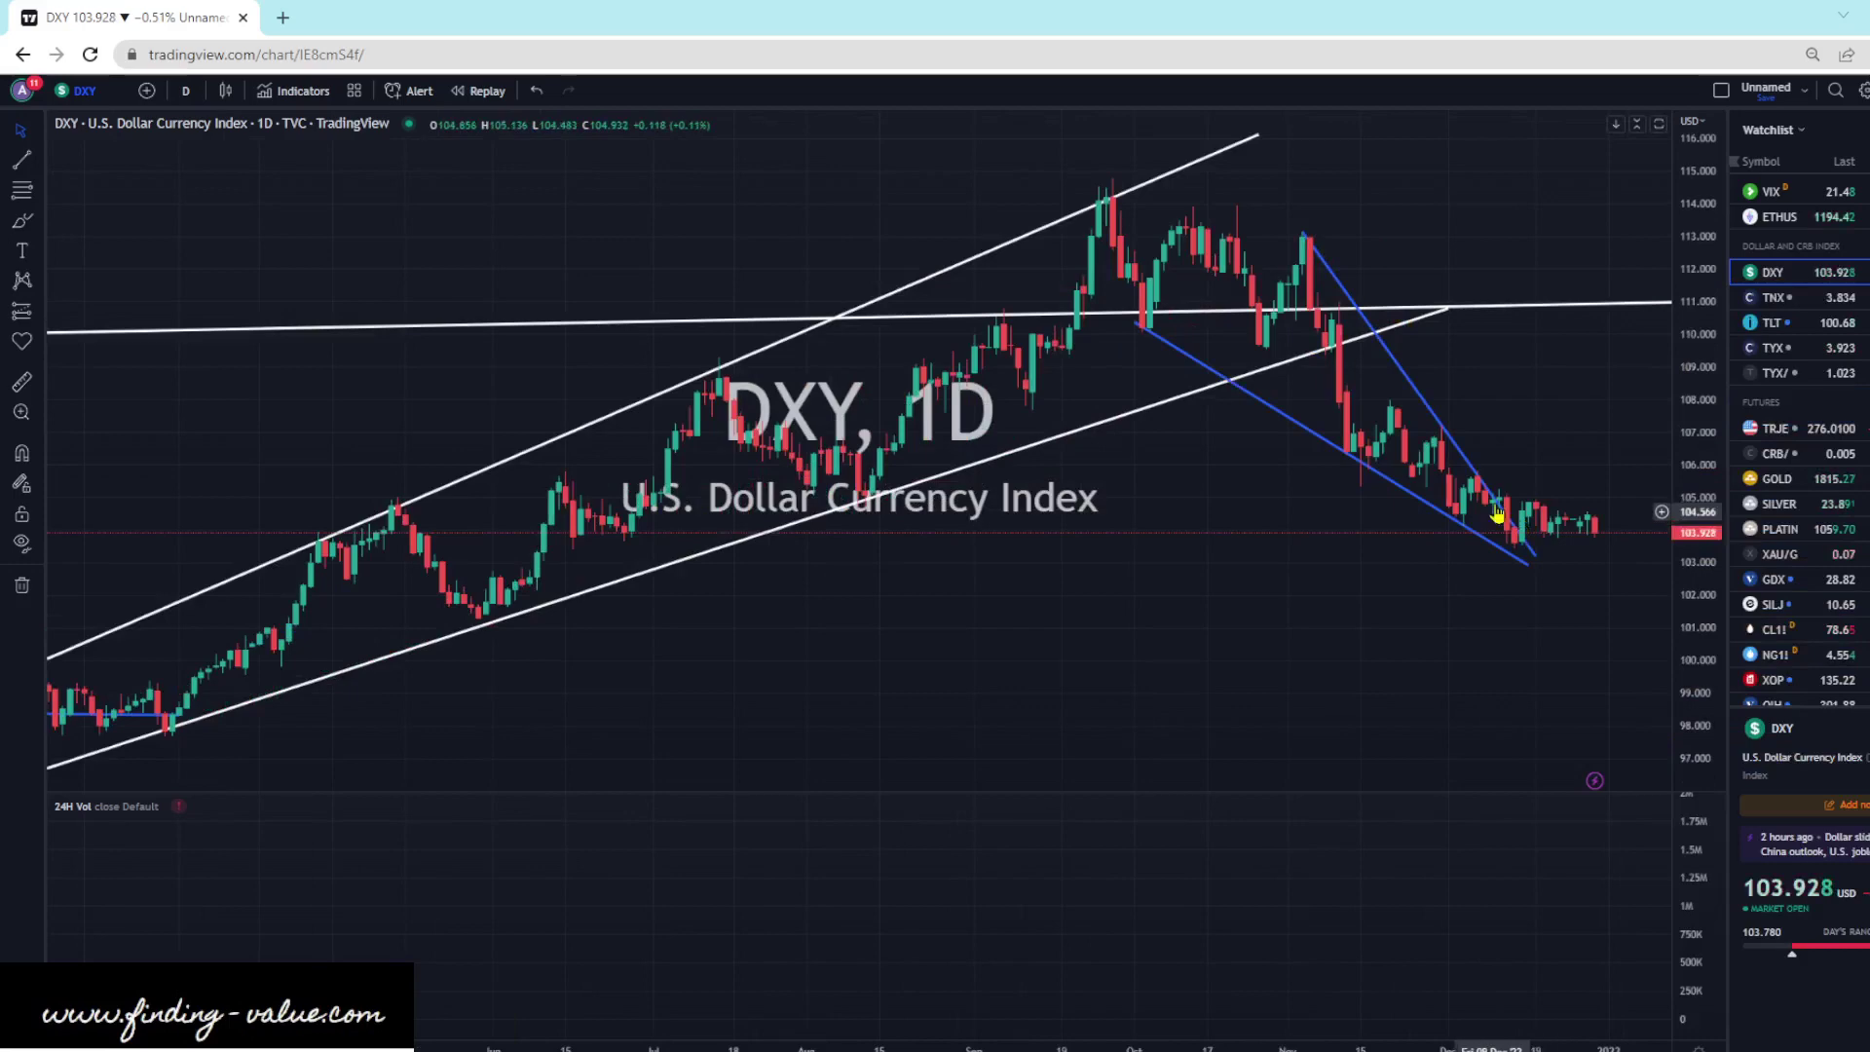
scroll(1164, 588, up, 3)
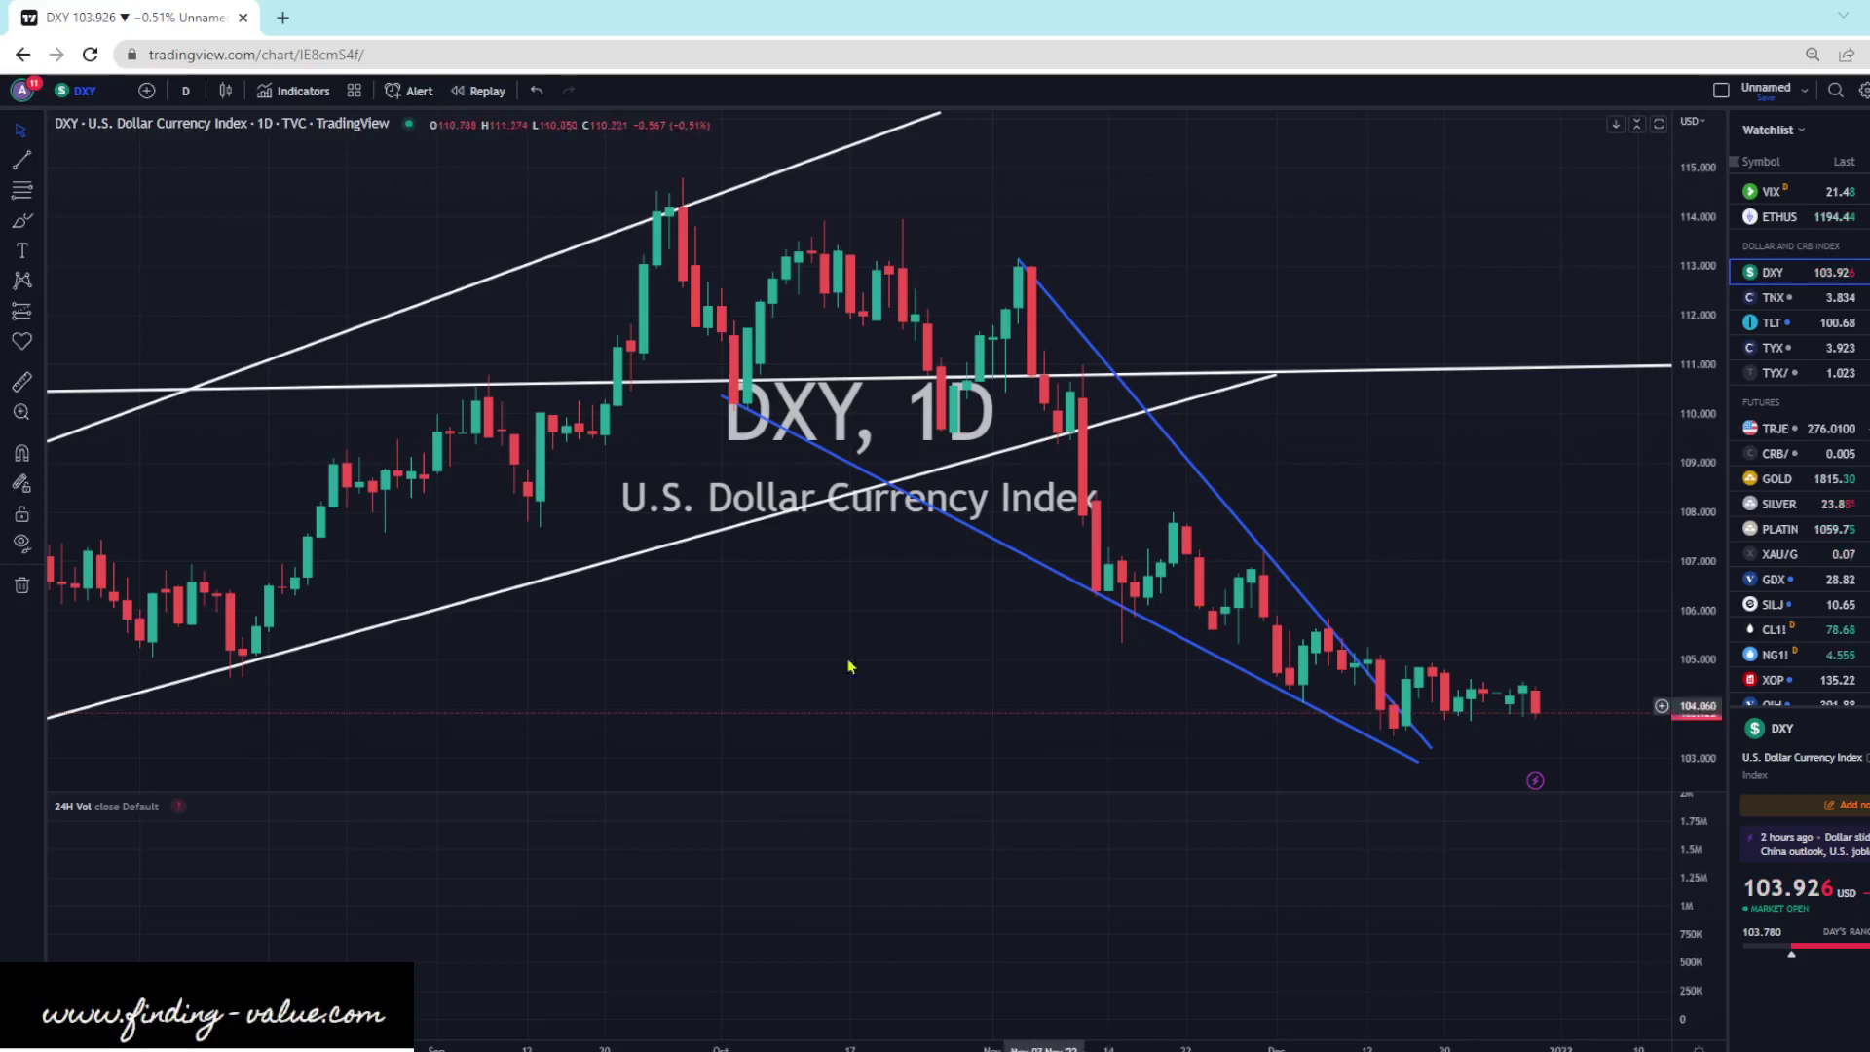
key(alt+t)
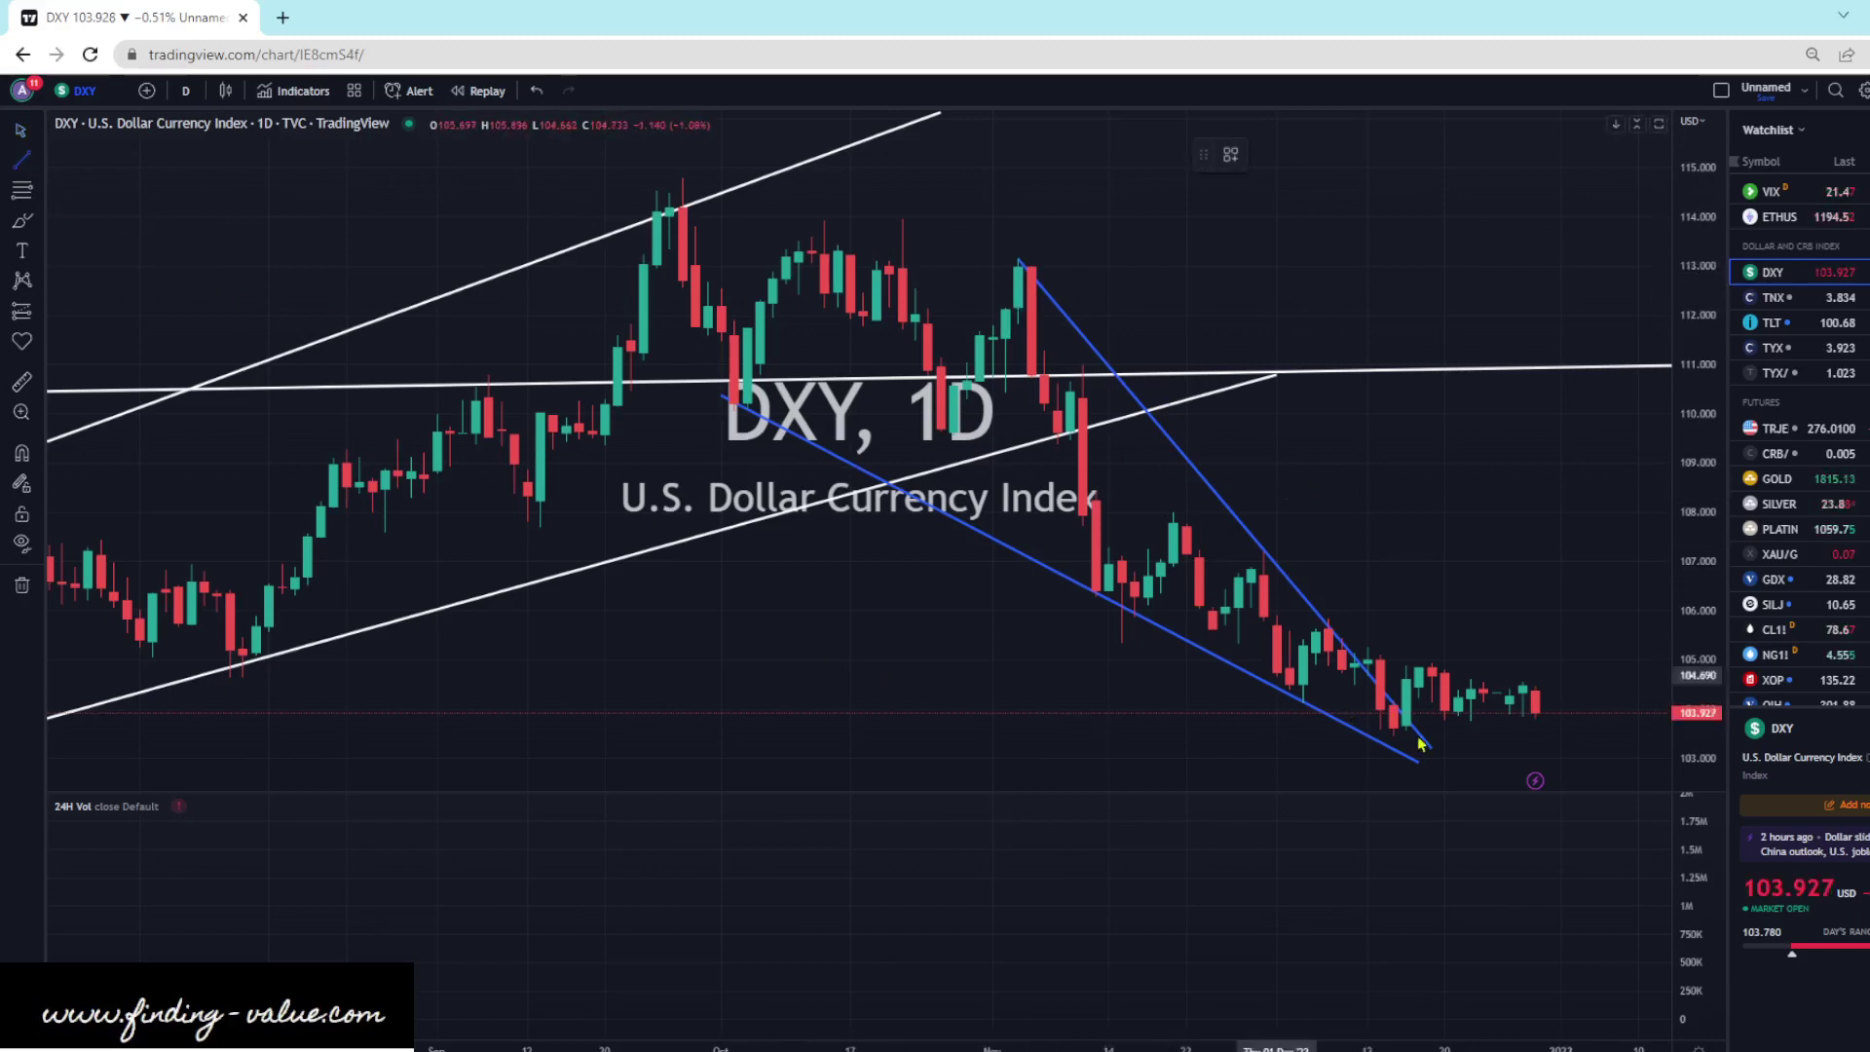
click(1509, 677)
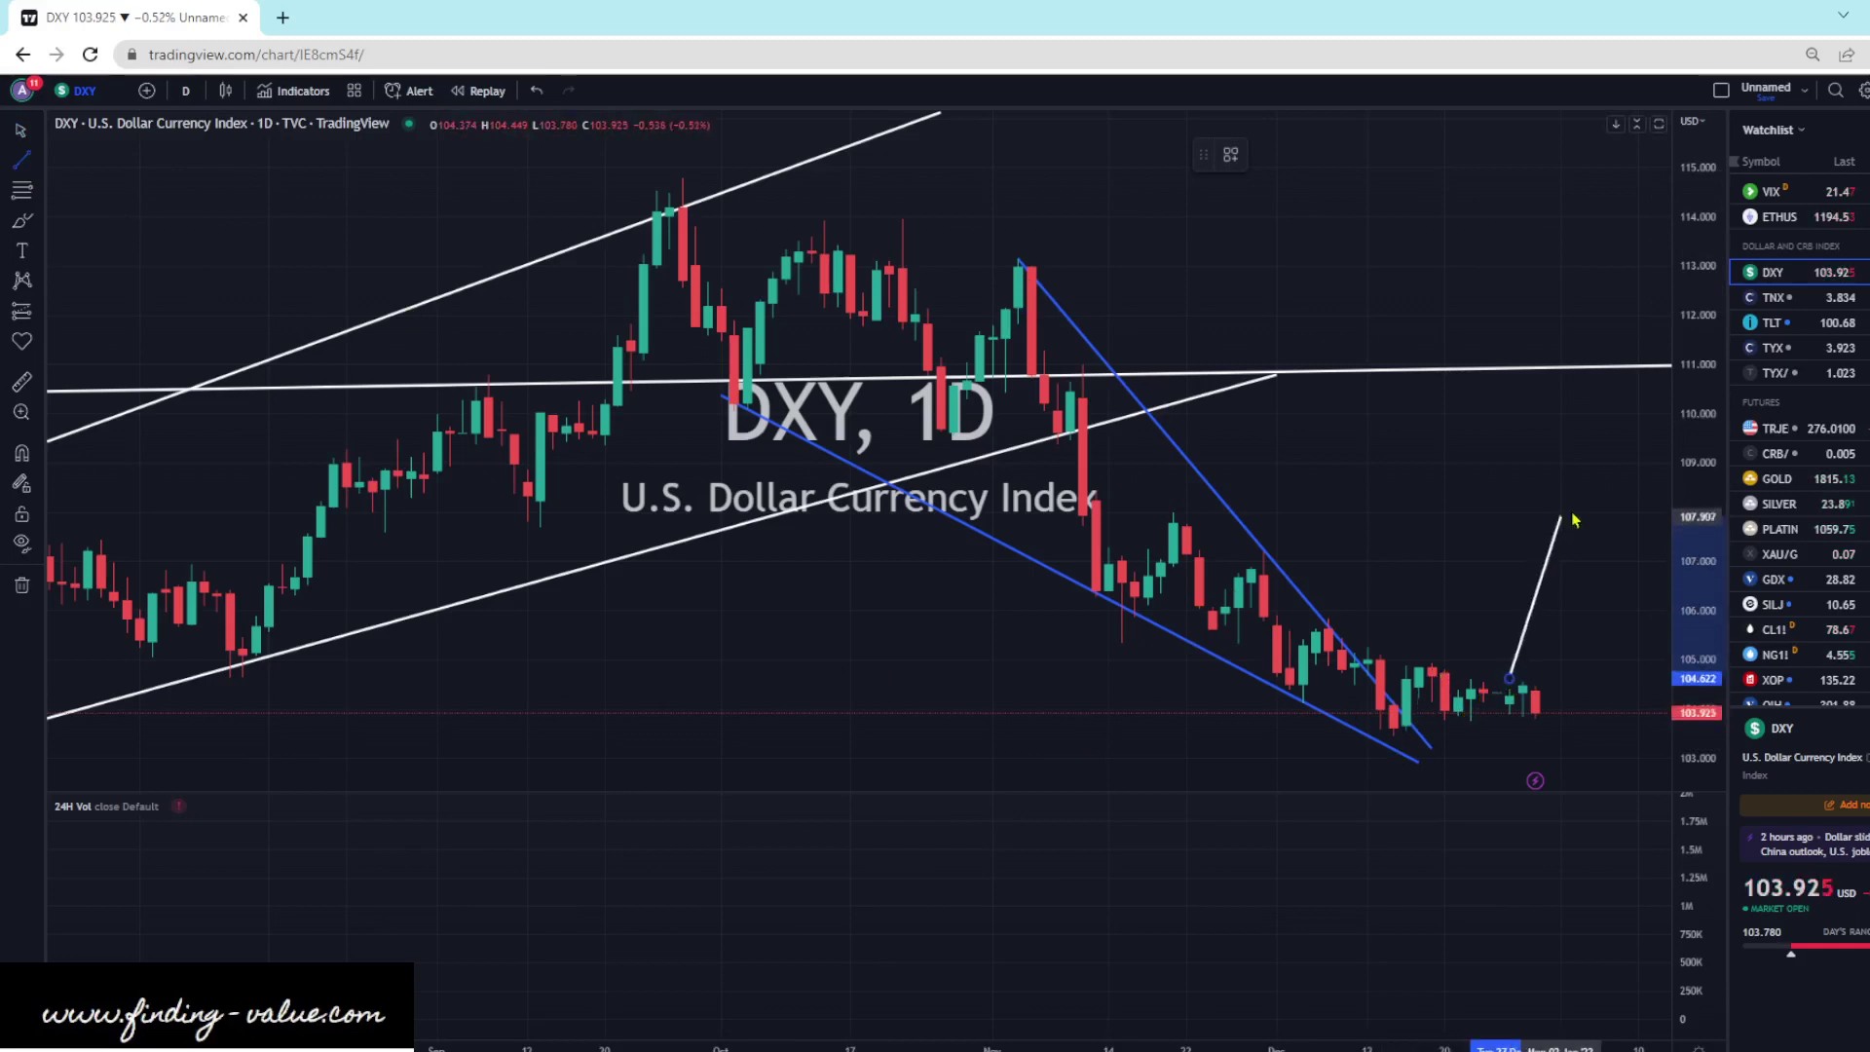
click(1523, 543)
key(Delete)
- Brush an upward arrow above the latest daily DXY candles and a horizontal line beneath them, undoing each drawing
click(22, 220)
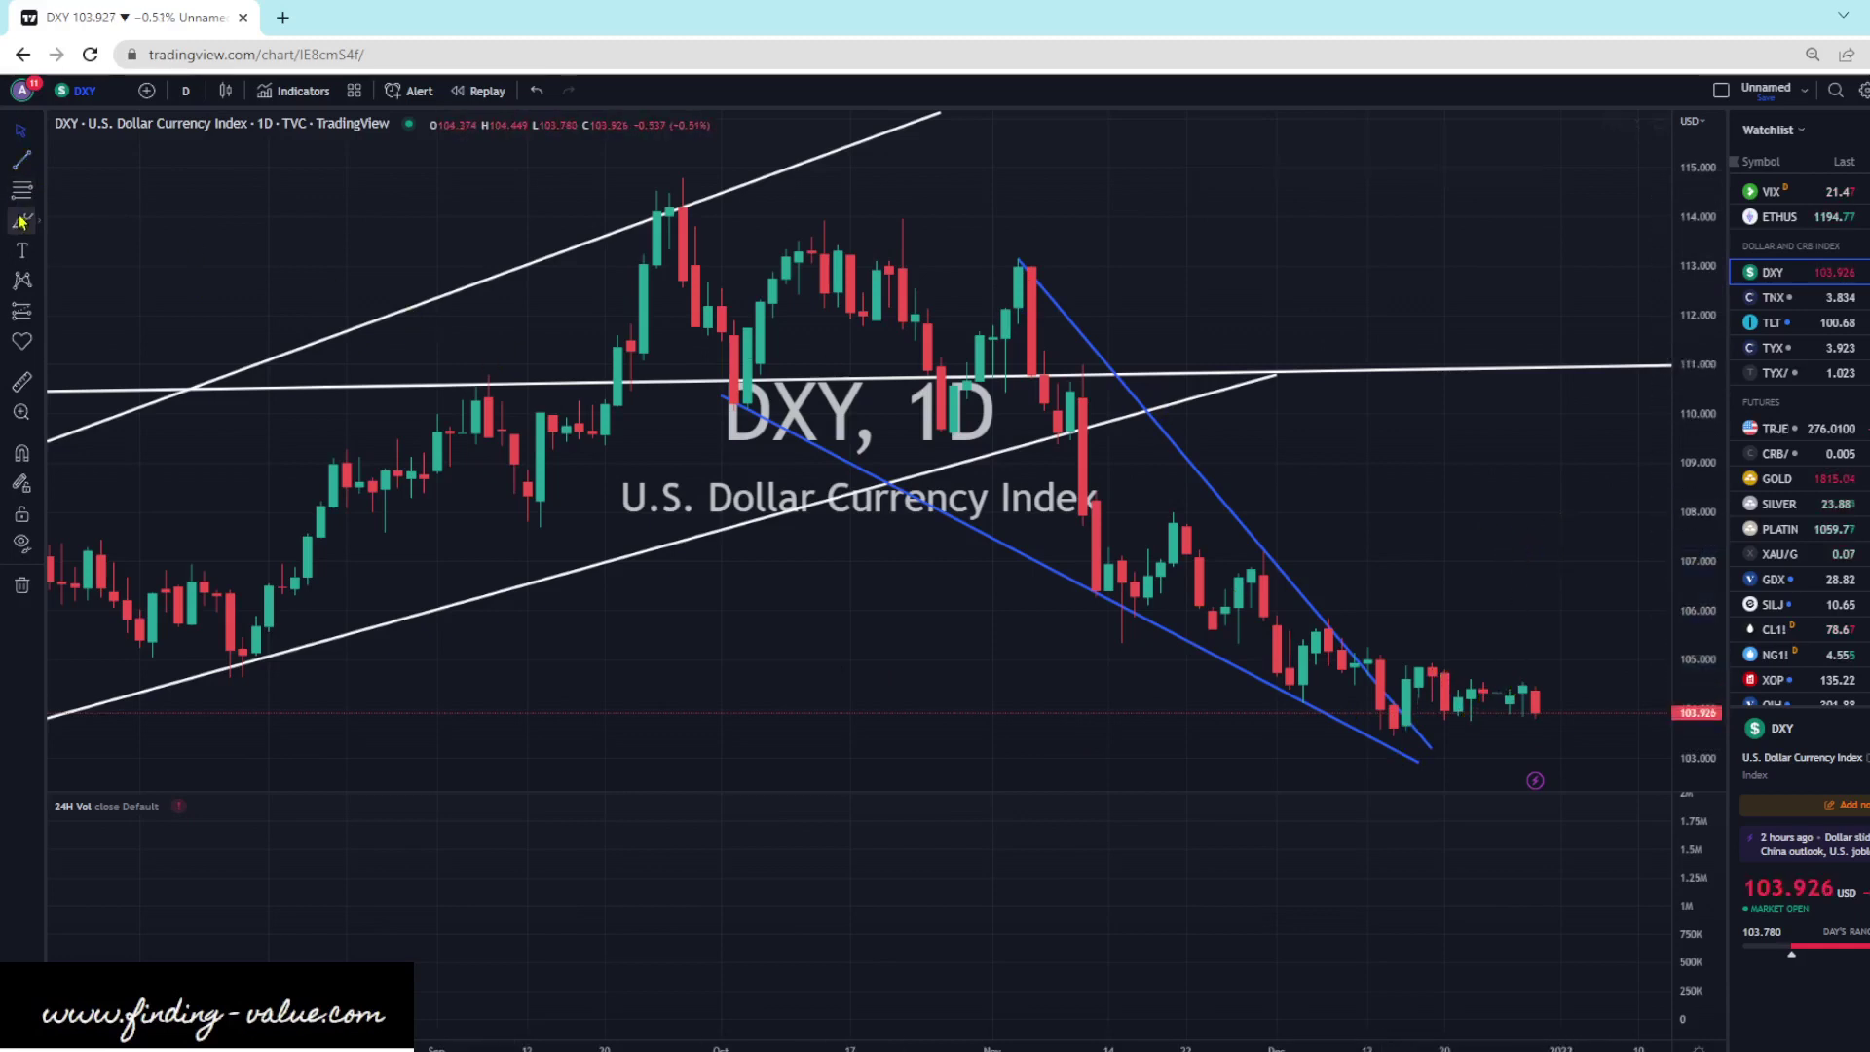
mouse_move(1524, 664)
mouse_down()
mouse_move(1587, 532)
mouse_move(1612, 557)
mouse_up()
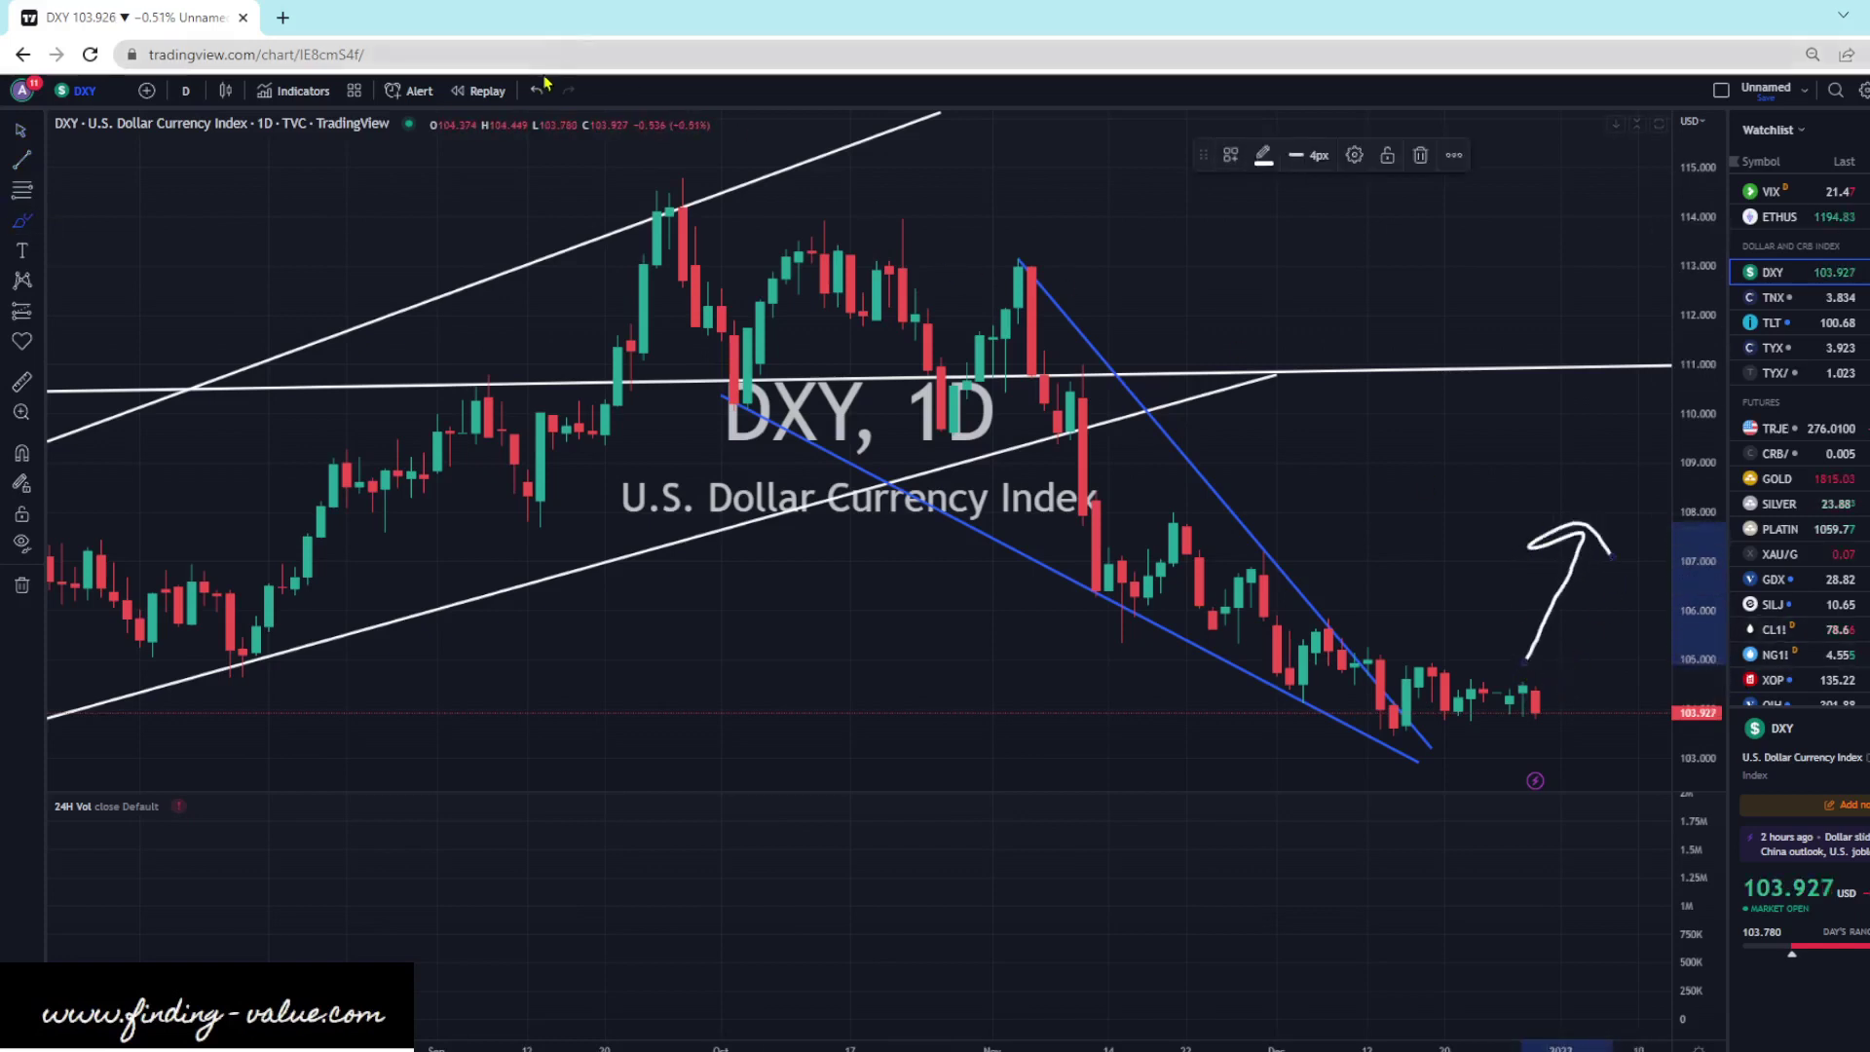
key(ctrl+z)
key(ctrl+z)
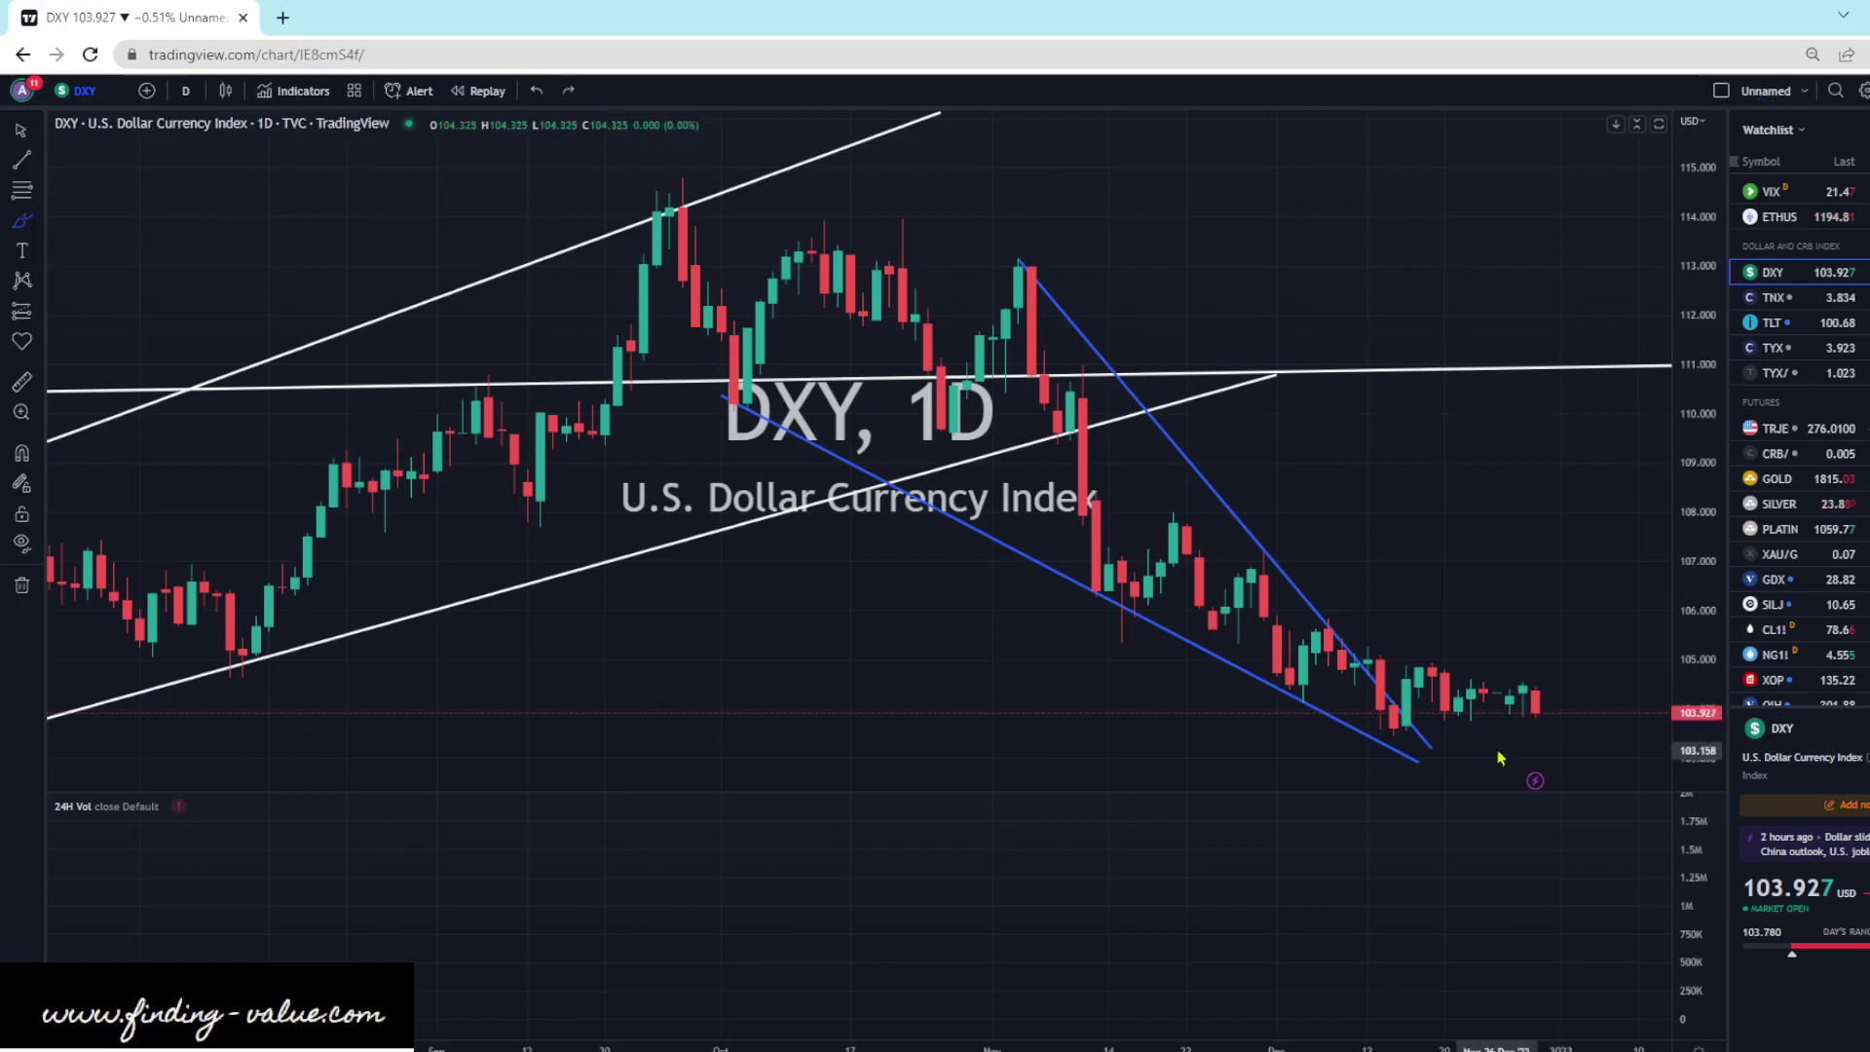
drag(1420, 720, 1596, 733)
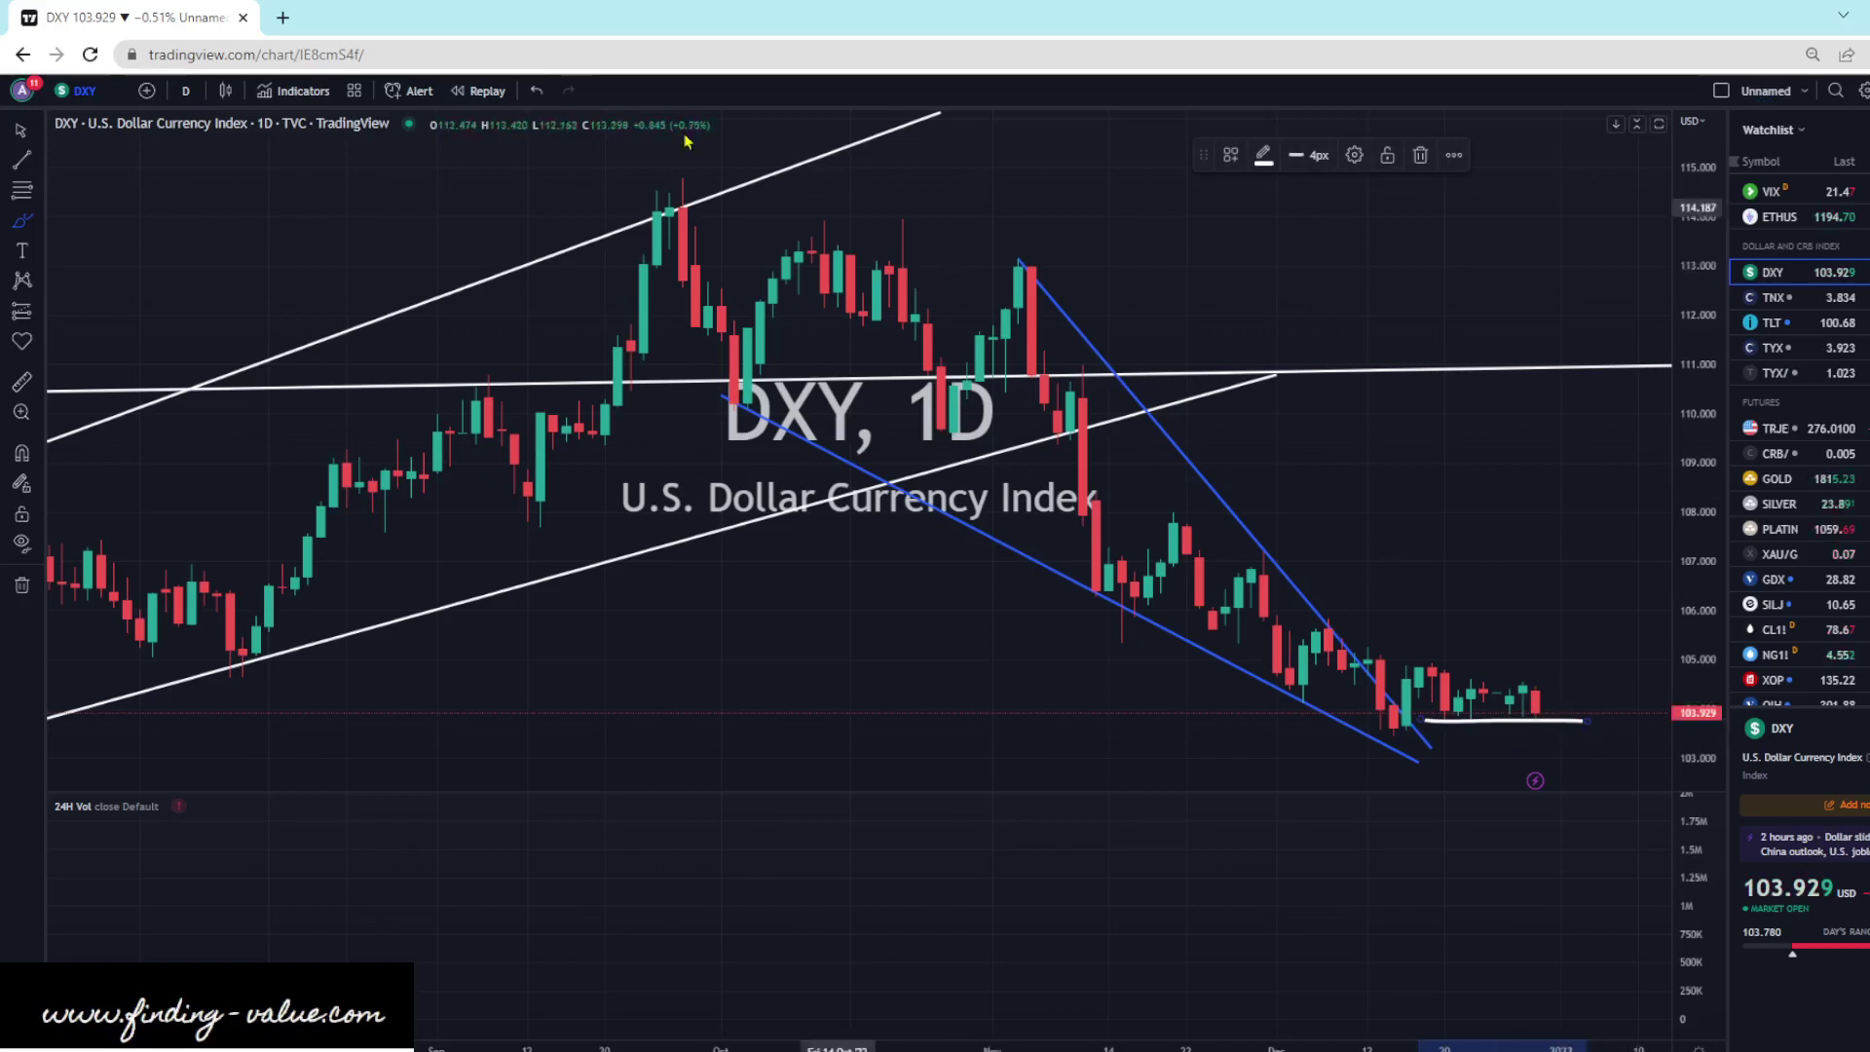
click(536, 89)
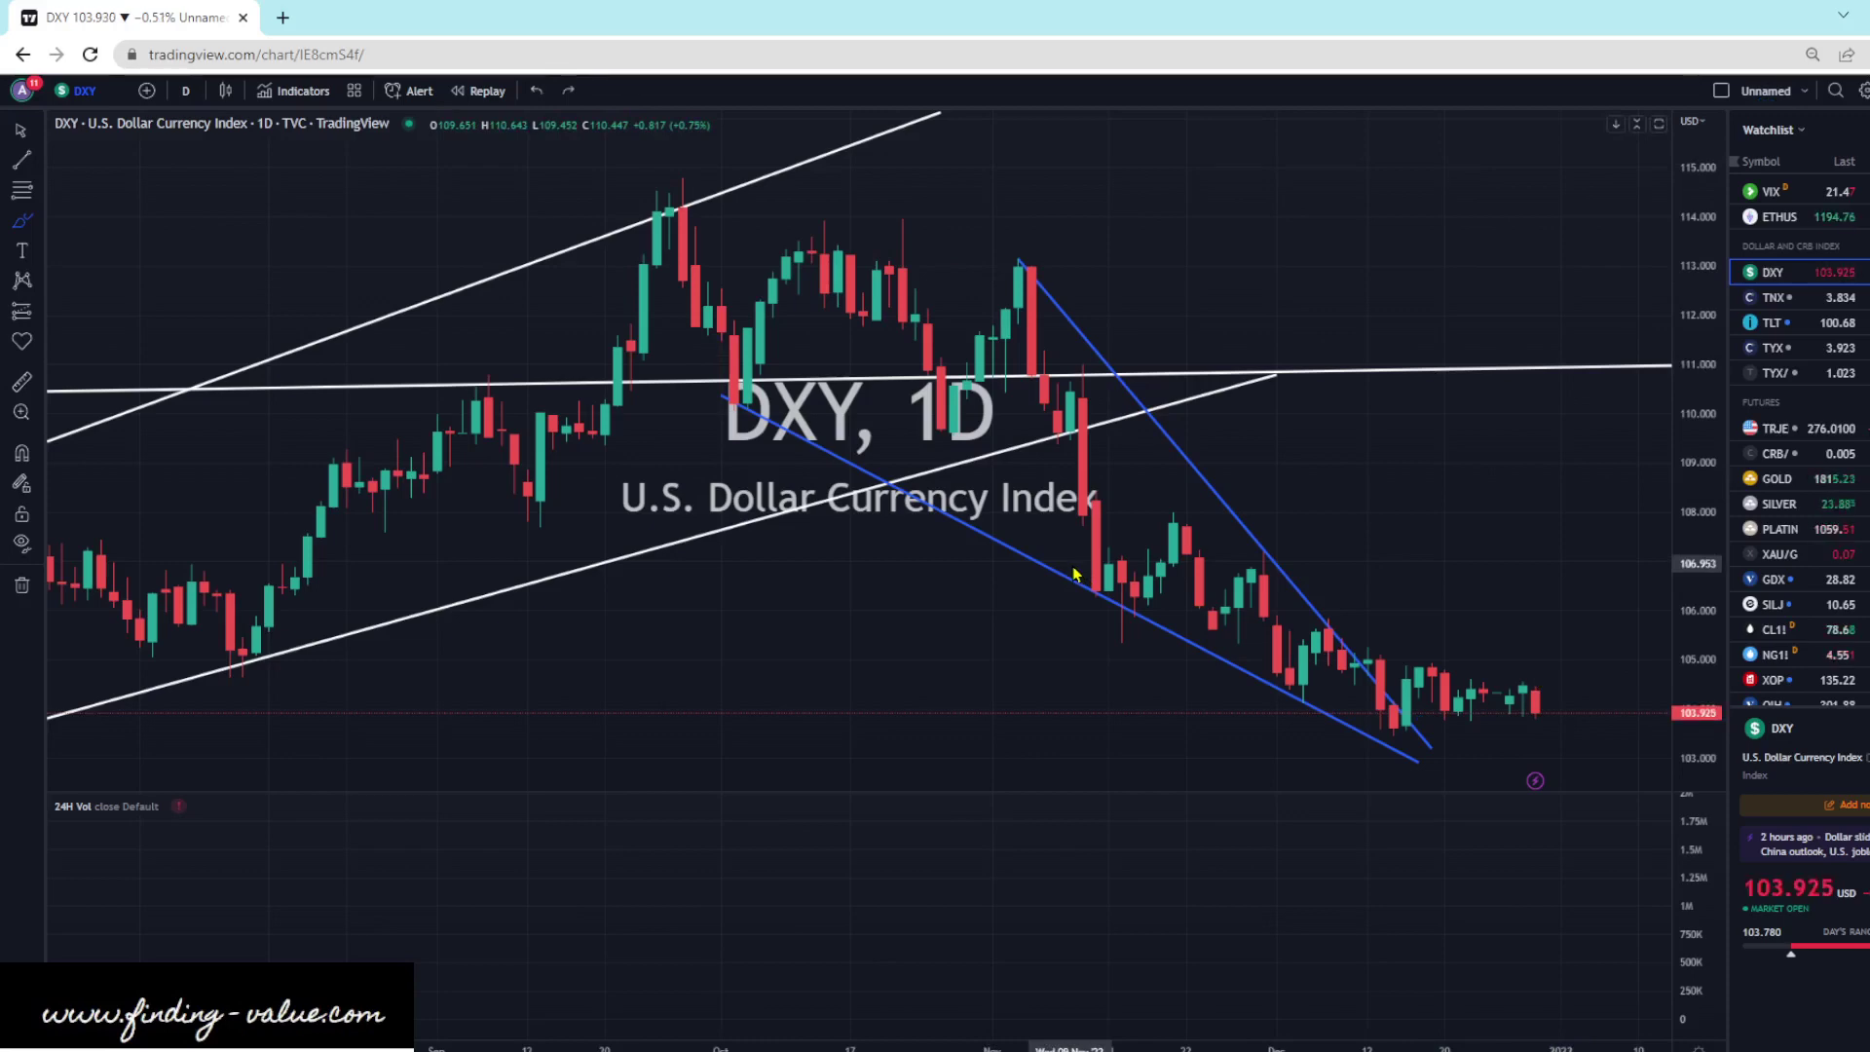
- Switch the DXY chart to the 1M interval and focus on the price history of recent years
text(1M)
key(Return)
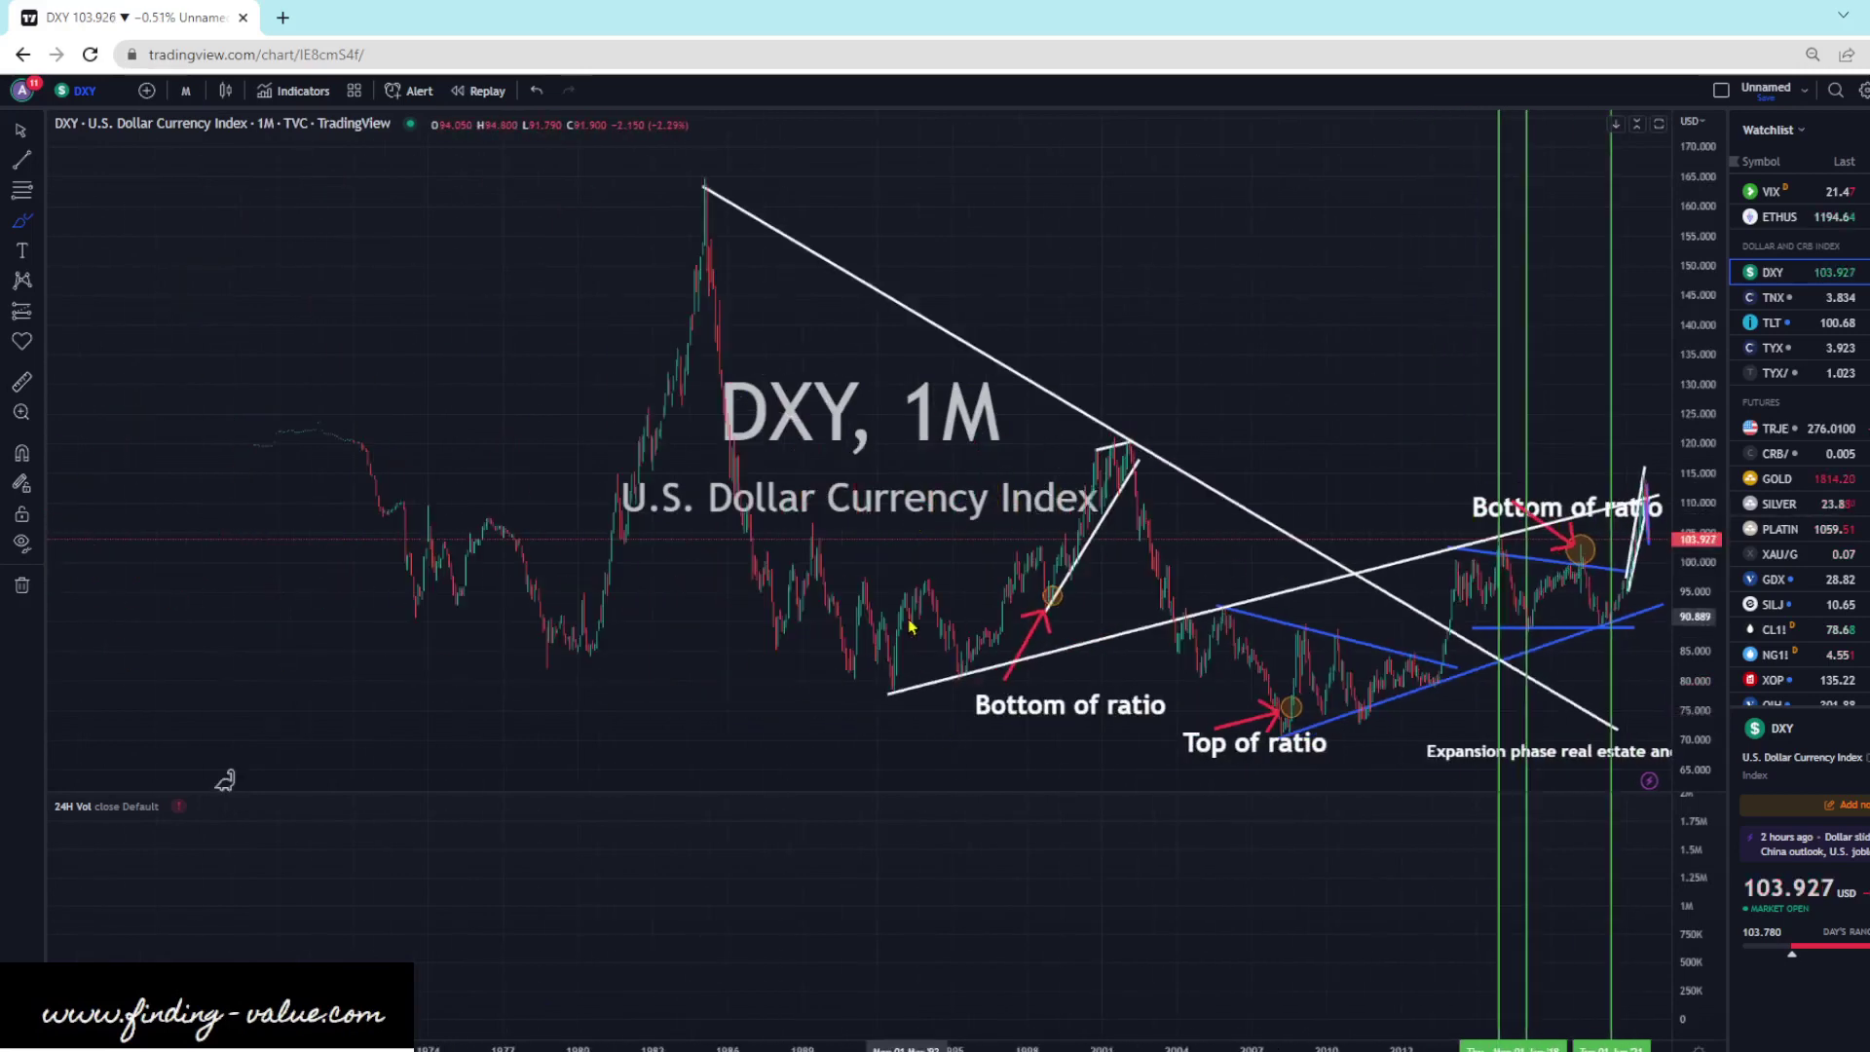
scroll(911, 627, up, 4)
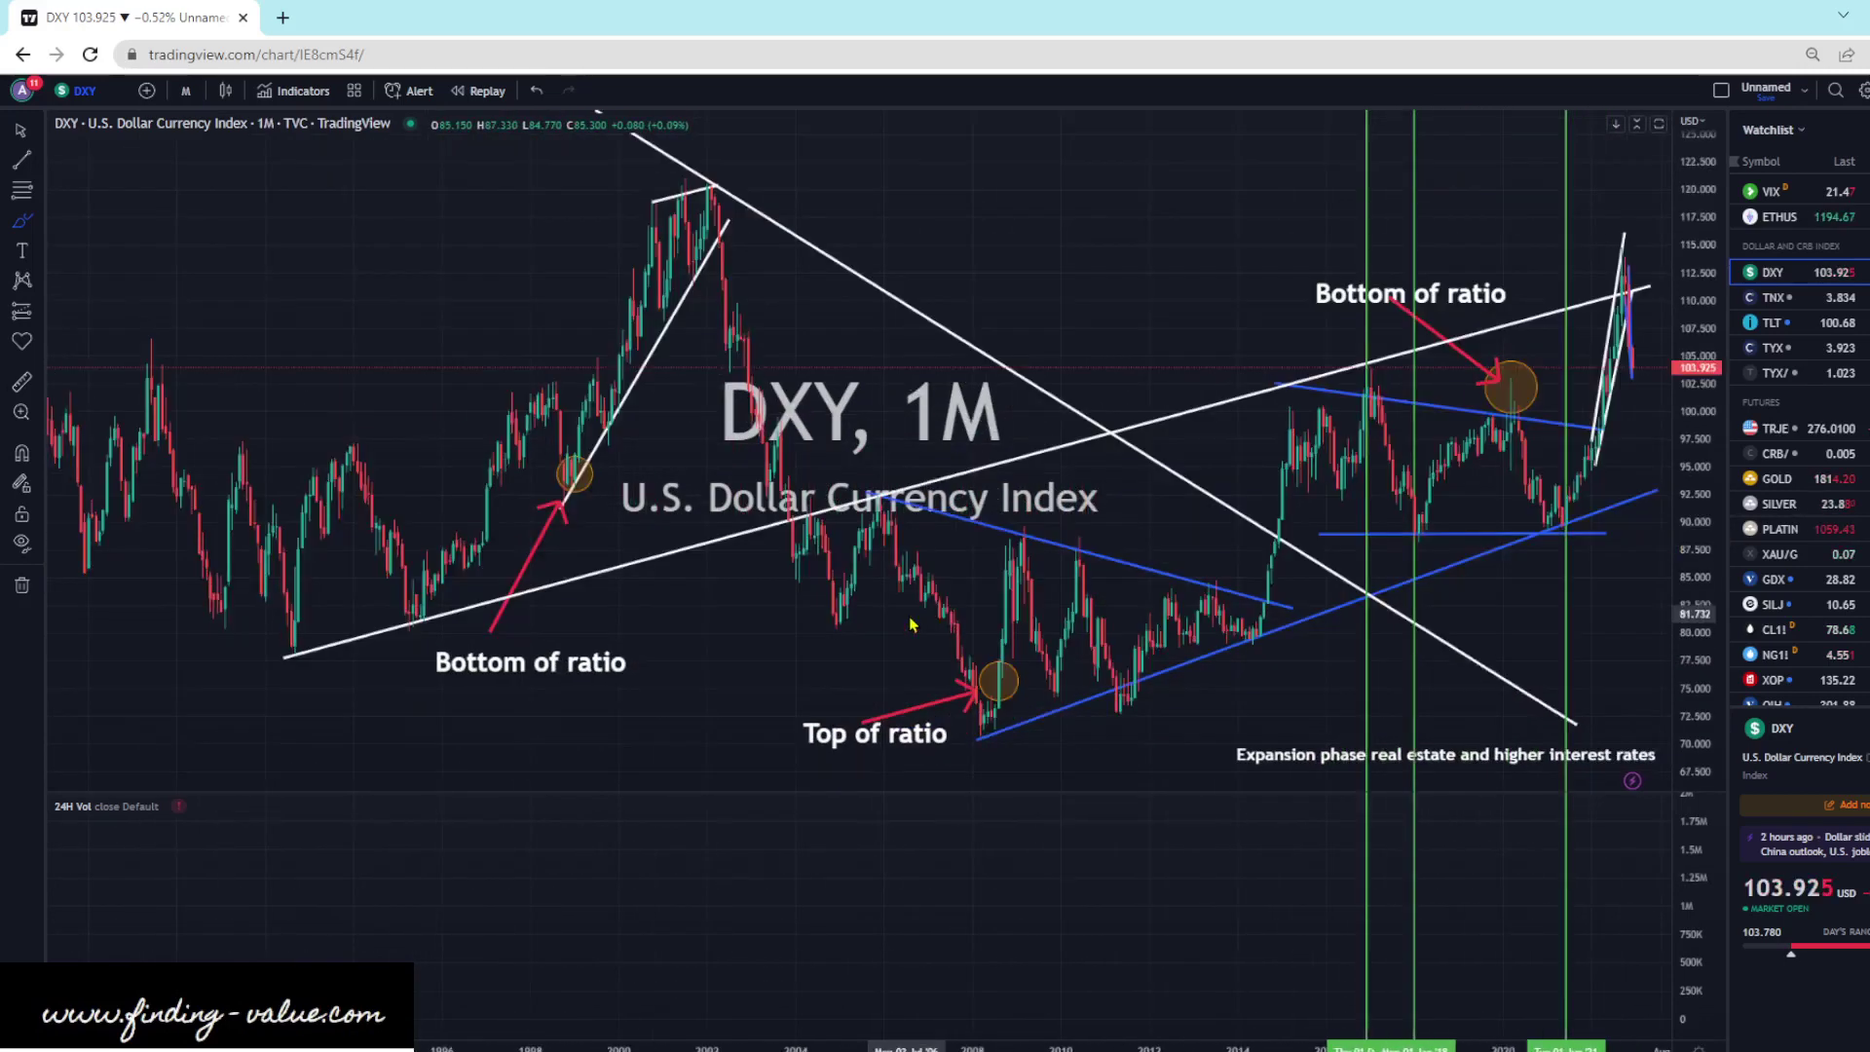
scroll(1573, 210, up, 3)
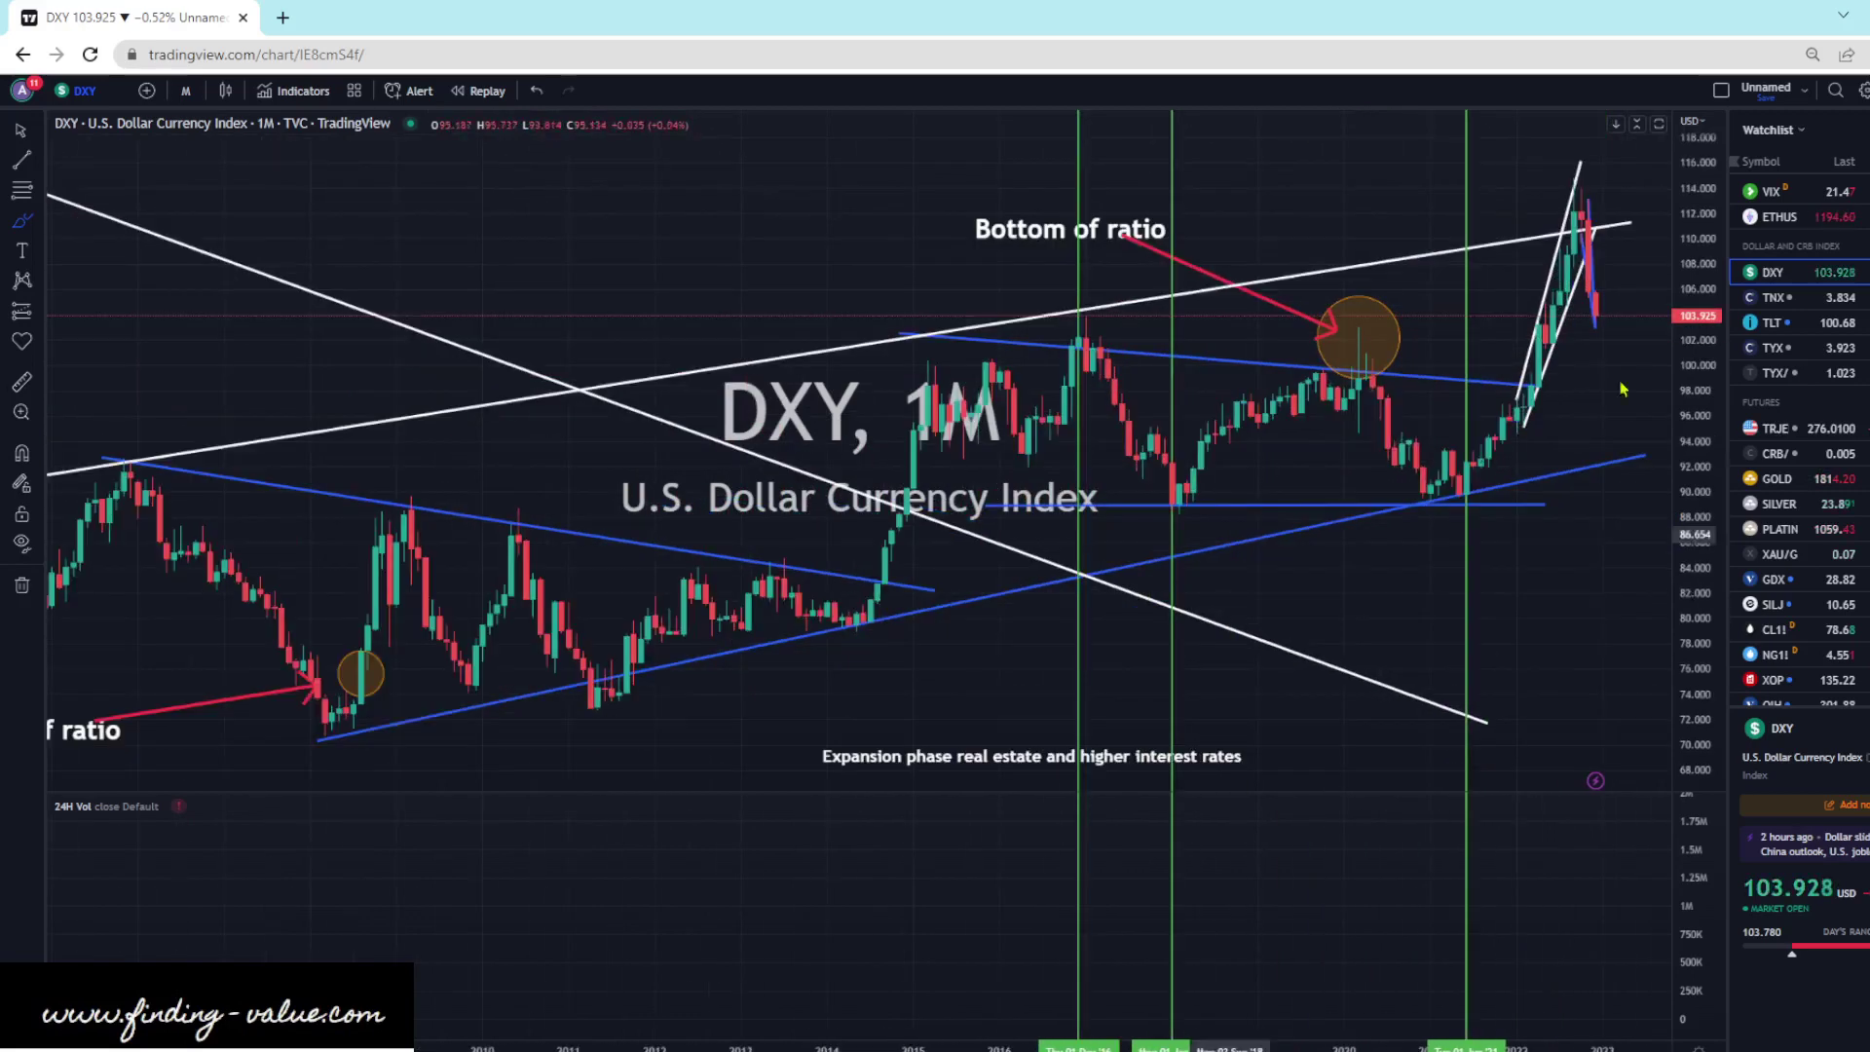
- Brush downward strokes beside the latest monthly DXY candles to illustrate the decline, undoing each one
mouse_move(1590, 239)
mouse_down()
mouse_move(1583, 360)
mouse_move(1646, 310)
mouse_up()
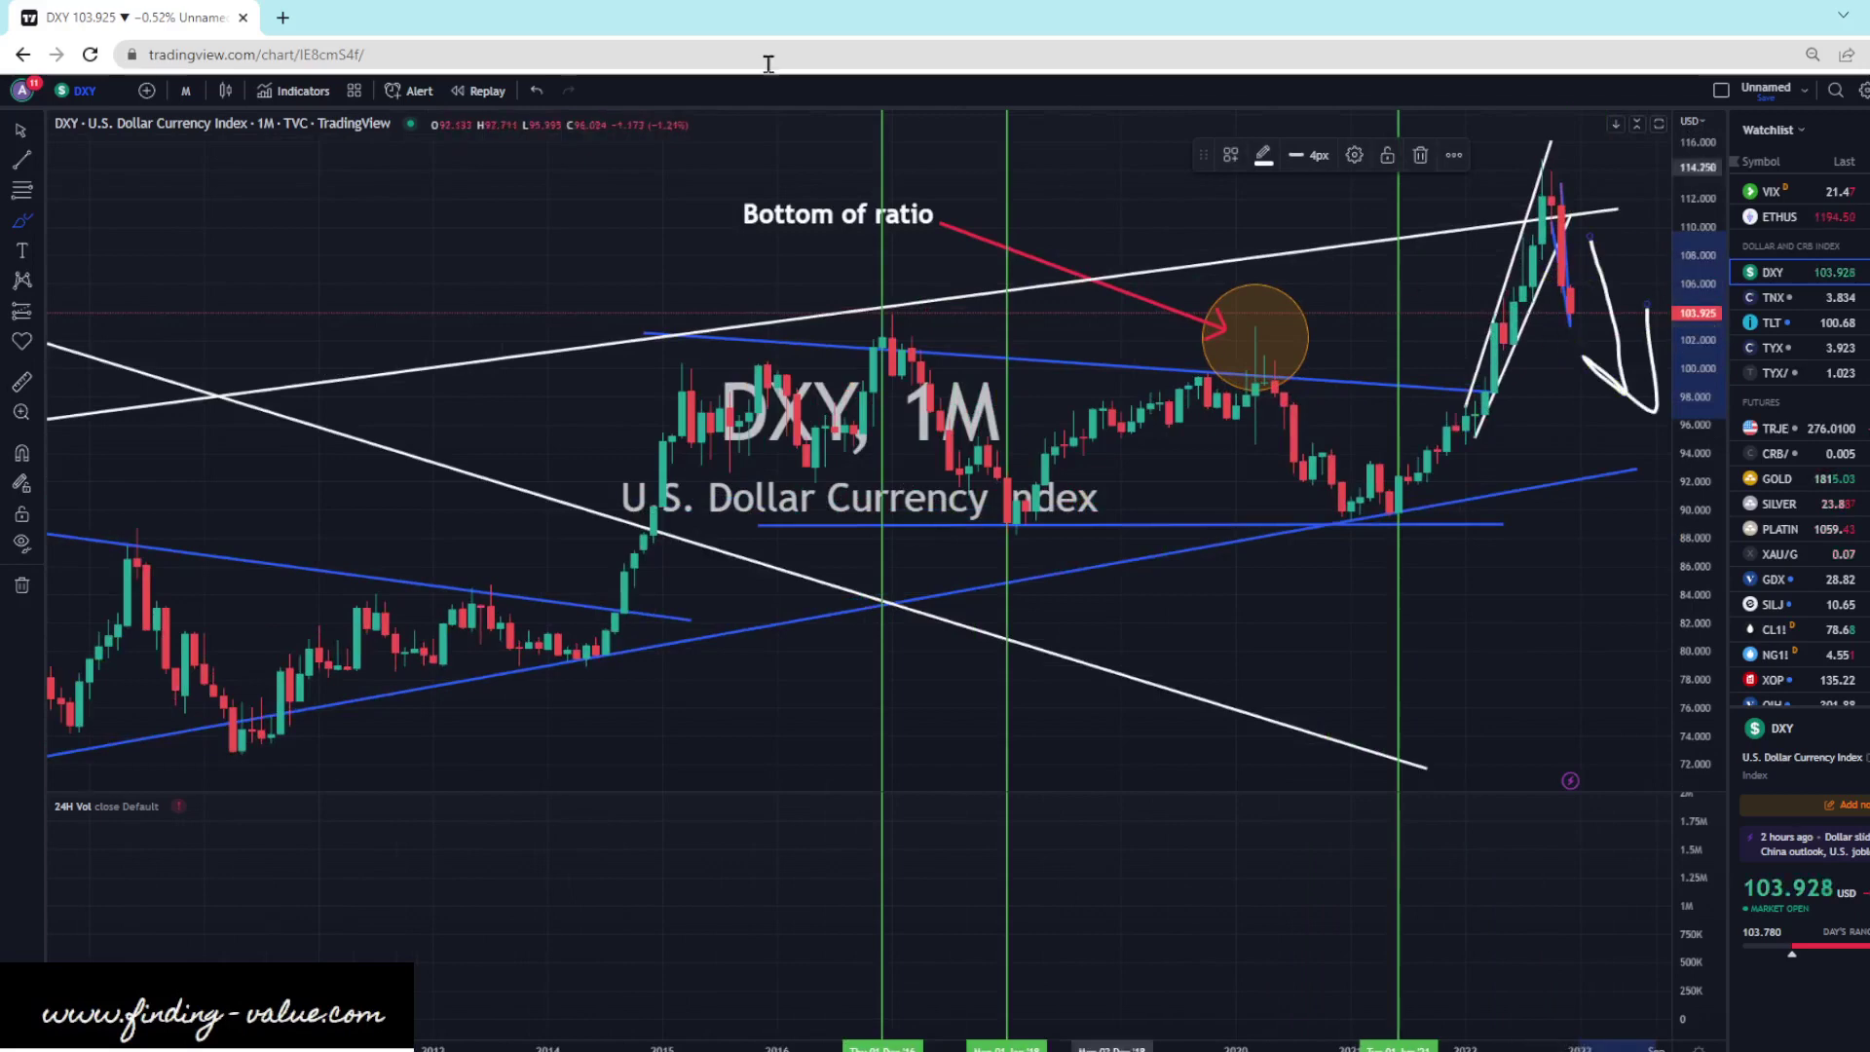
key(ctrl+z)
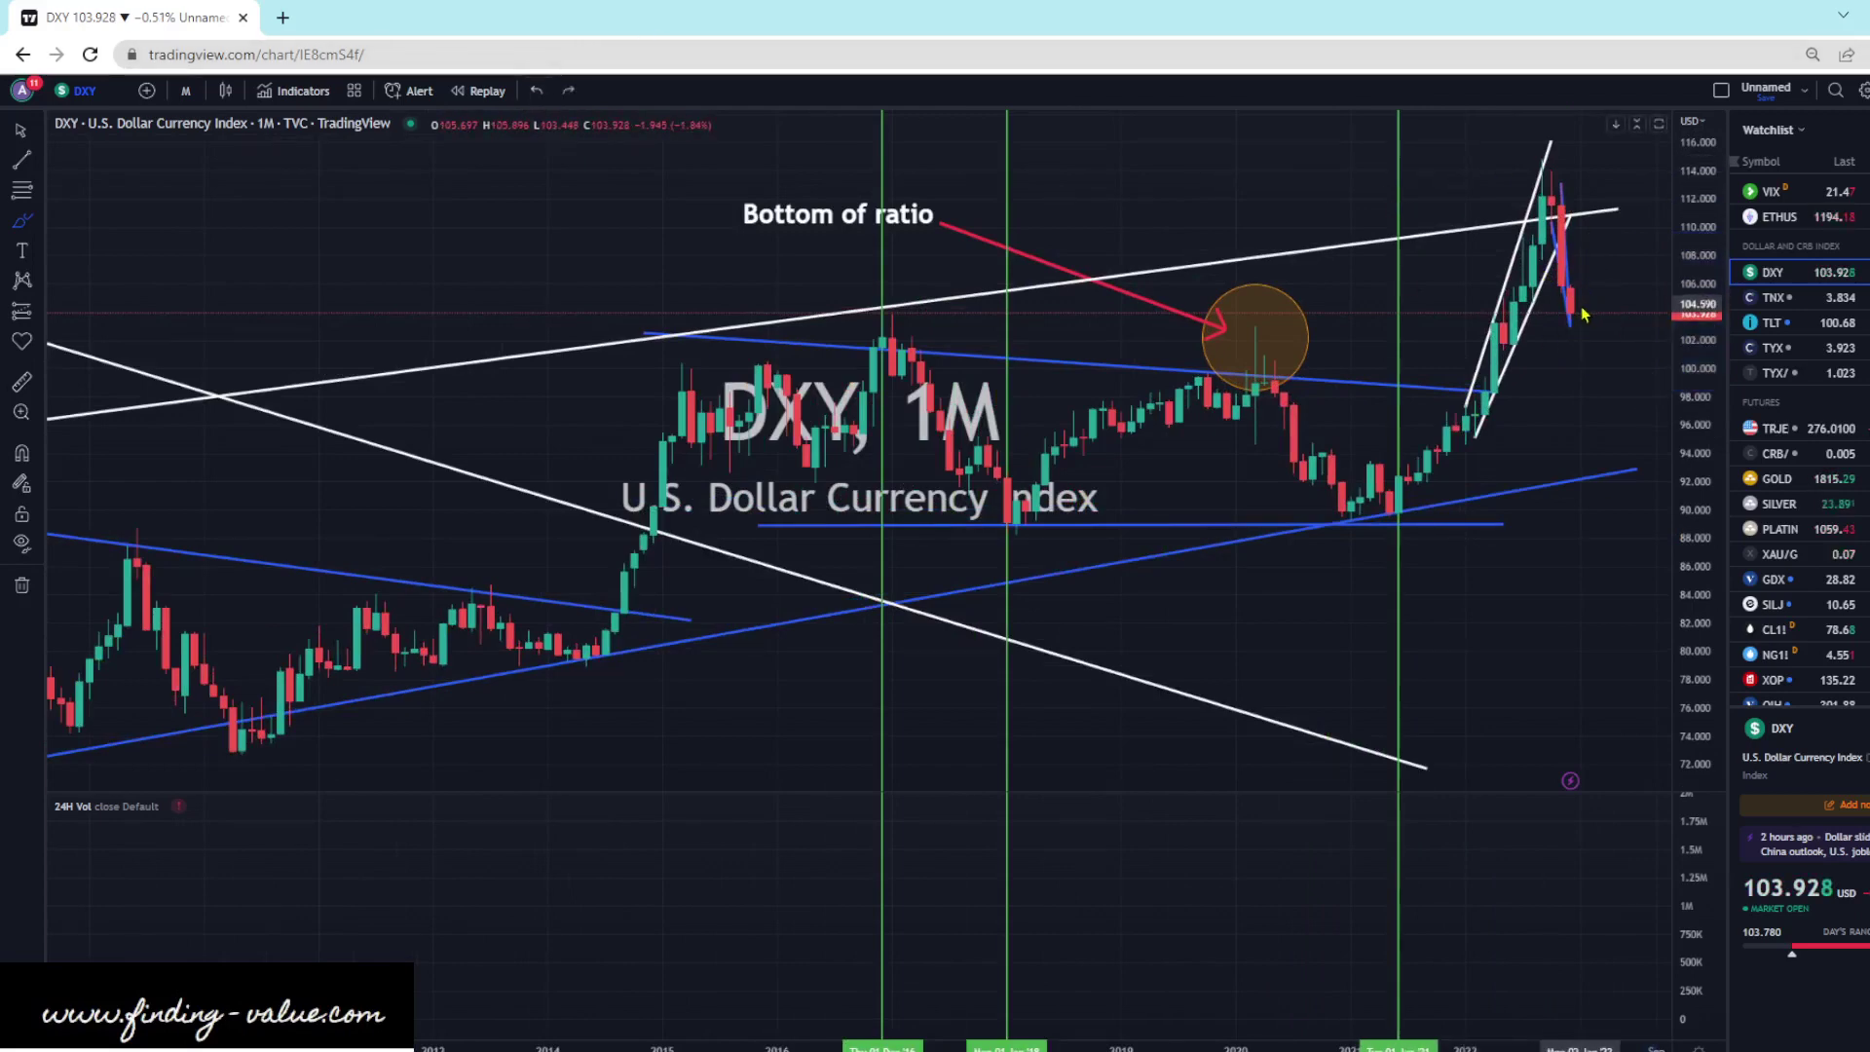
mouse_move(1581, 297)
mouse_down()
mouse_move(1600, 230)
mouse_move(1619, 378)
mouse_move(1653, 346)
mouse_up()
click(536, 90)
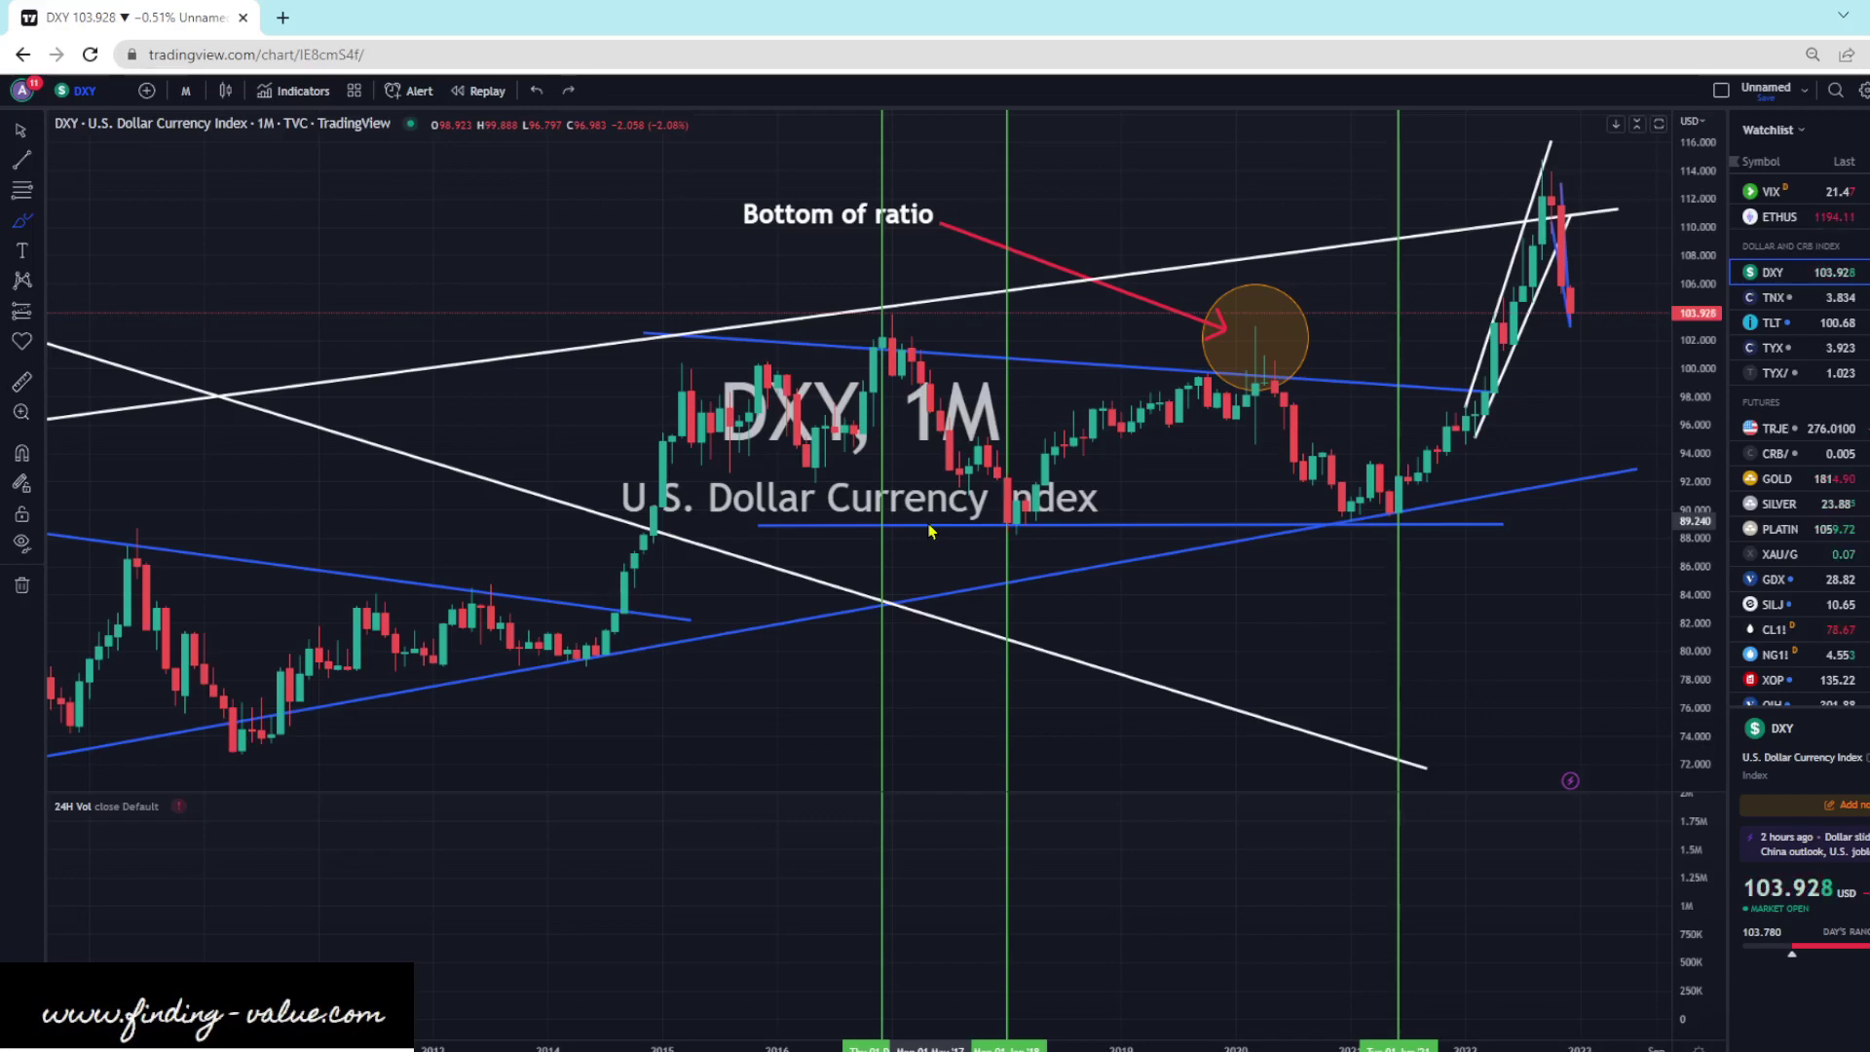
scroll(1382, 367, up, 3)
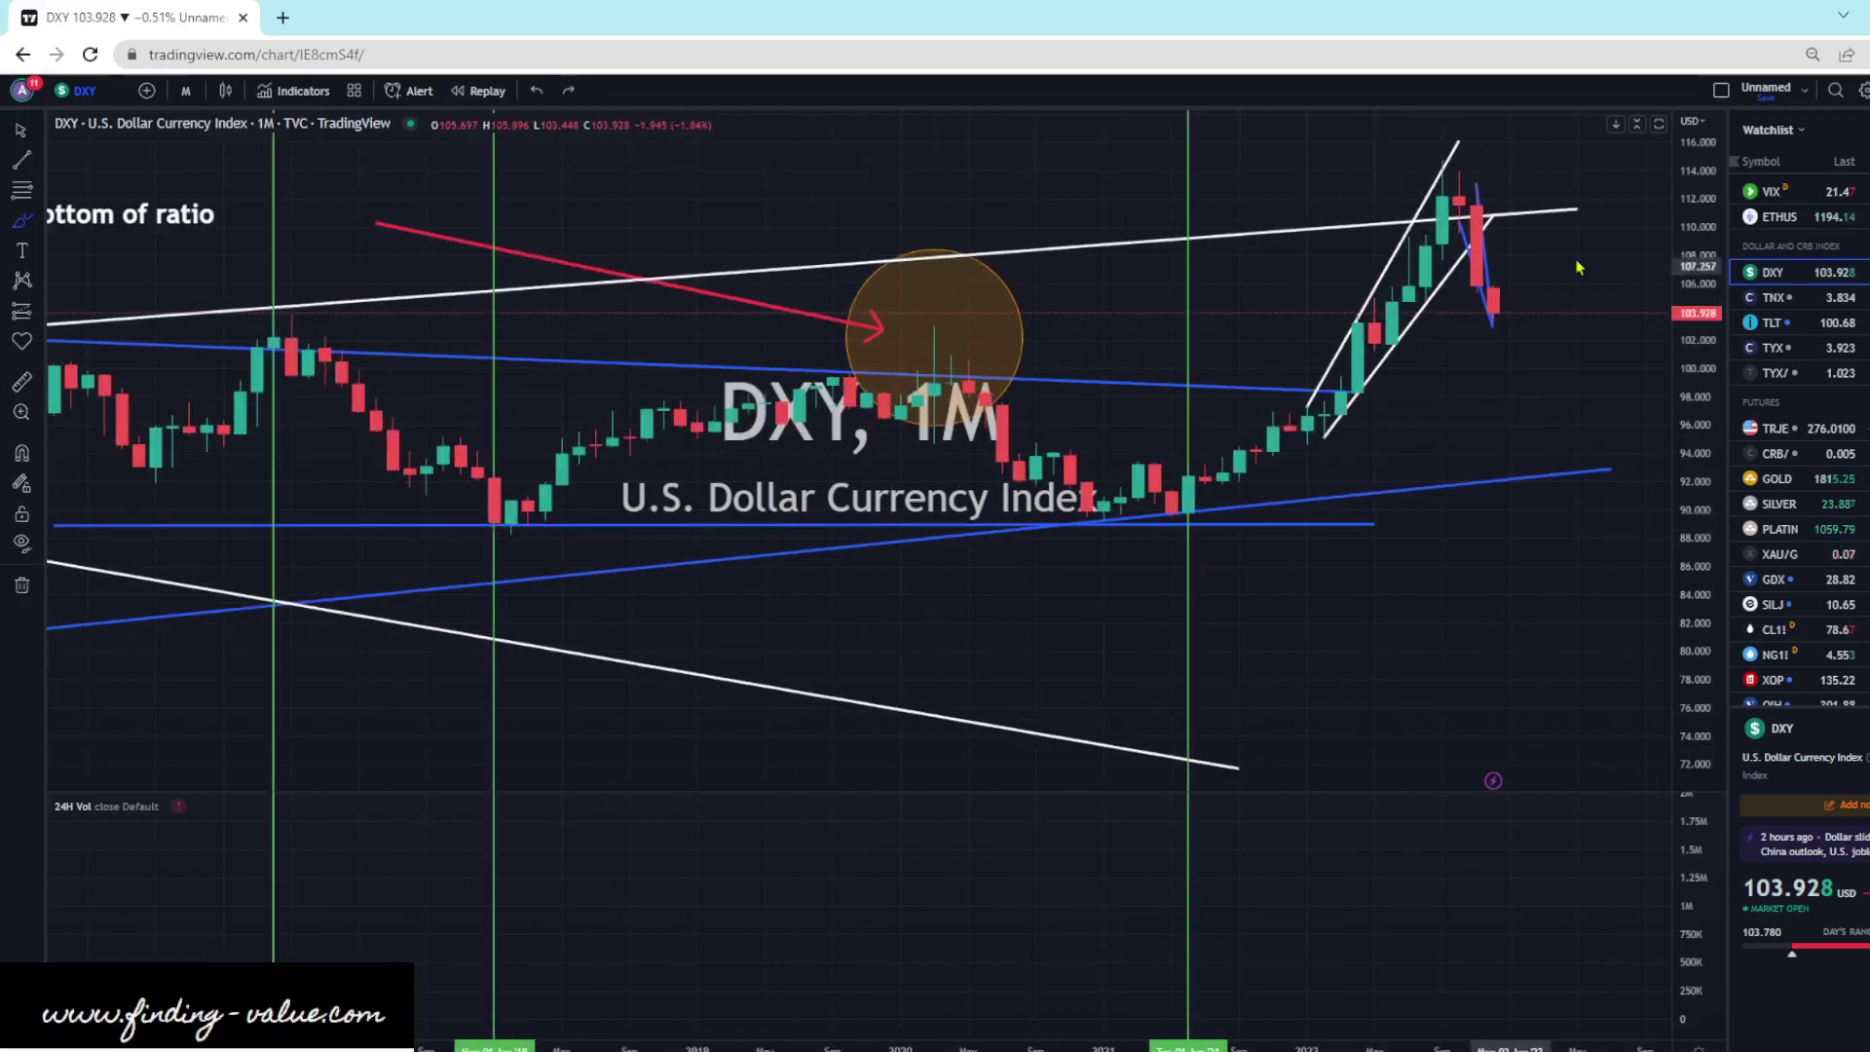
mouse_move(1513, 242)
mouse_down()
mouse_move(1547, 350)
mouse_move(1511, 365)
mouse_up()
click(536, 89)
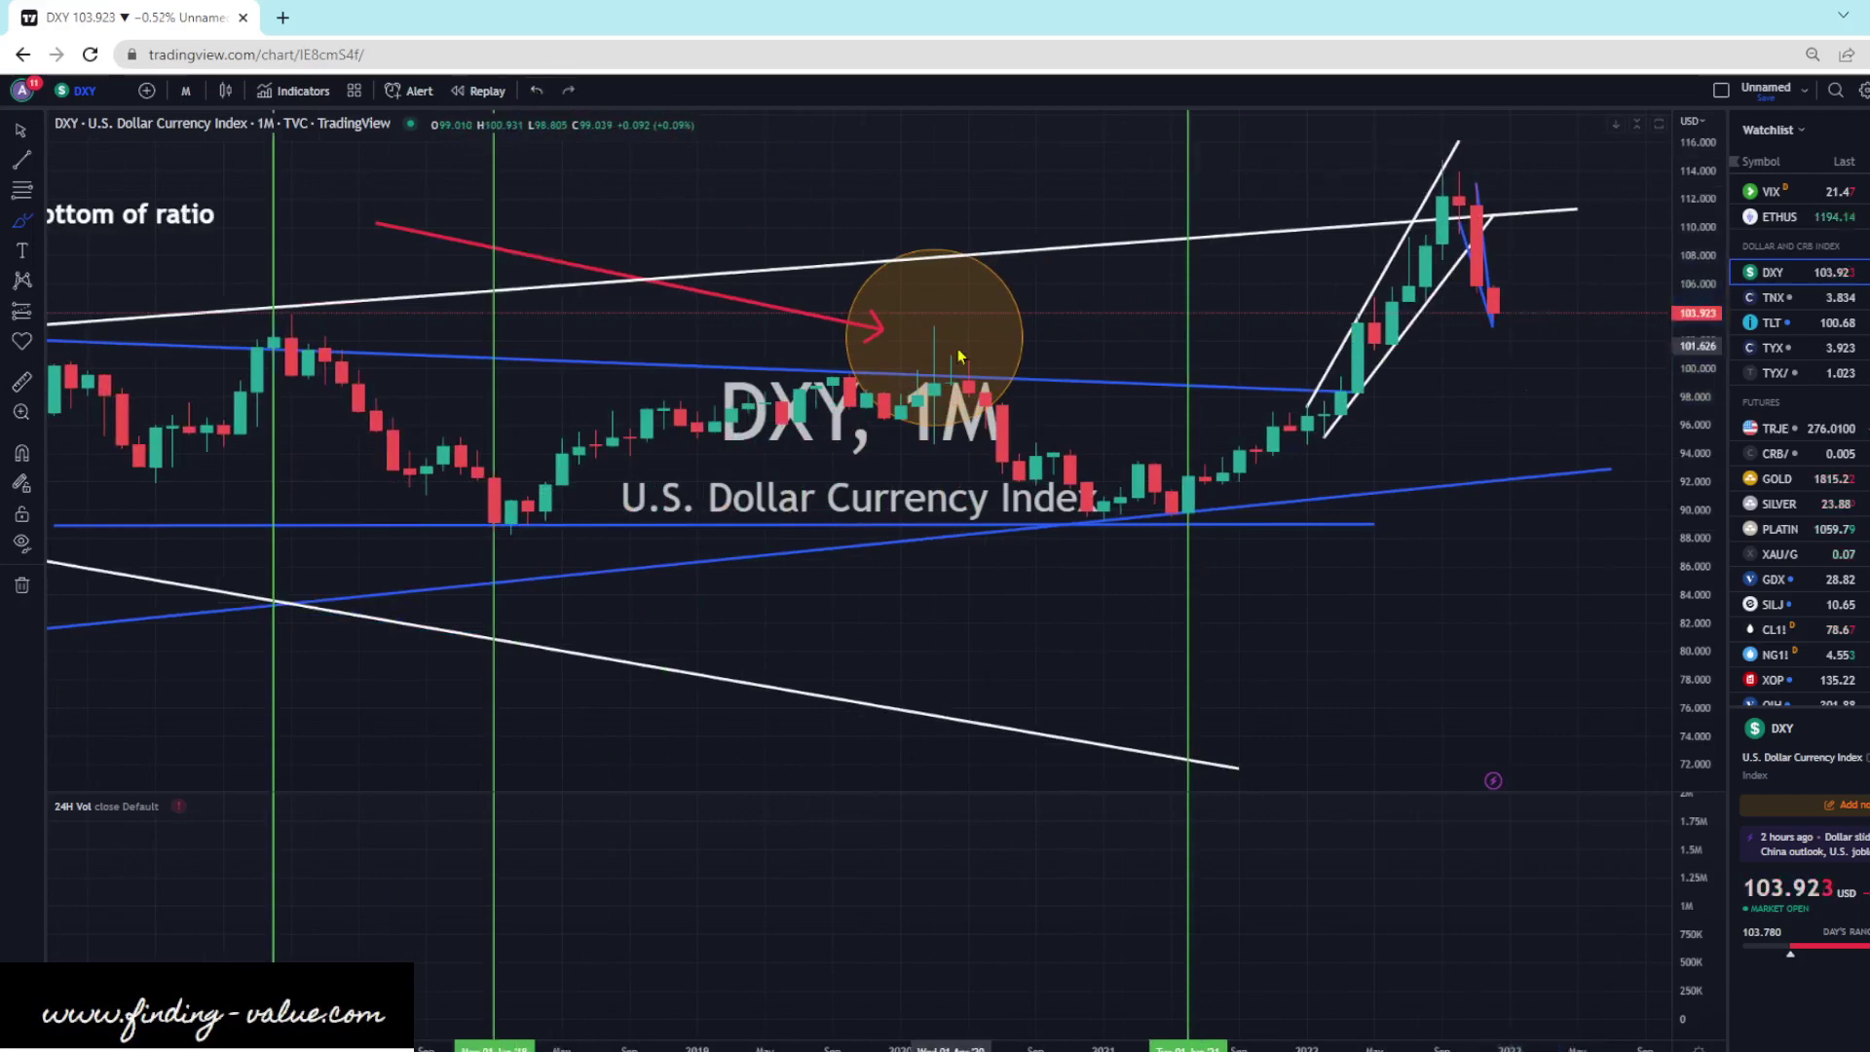
- Show the TNX chart at the 1D interval, and sketch and undo a rising arrow from the mid-December low
key(Down)
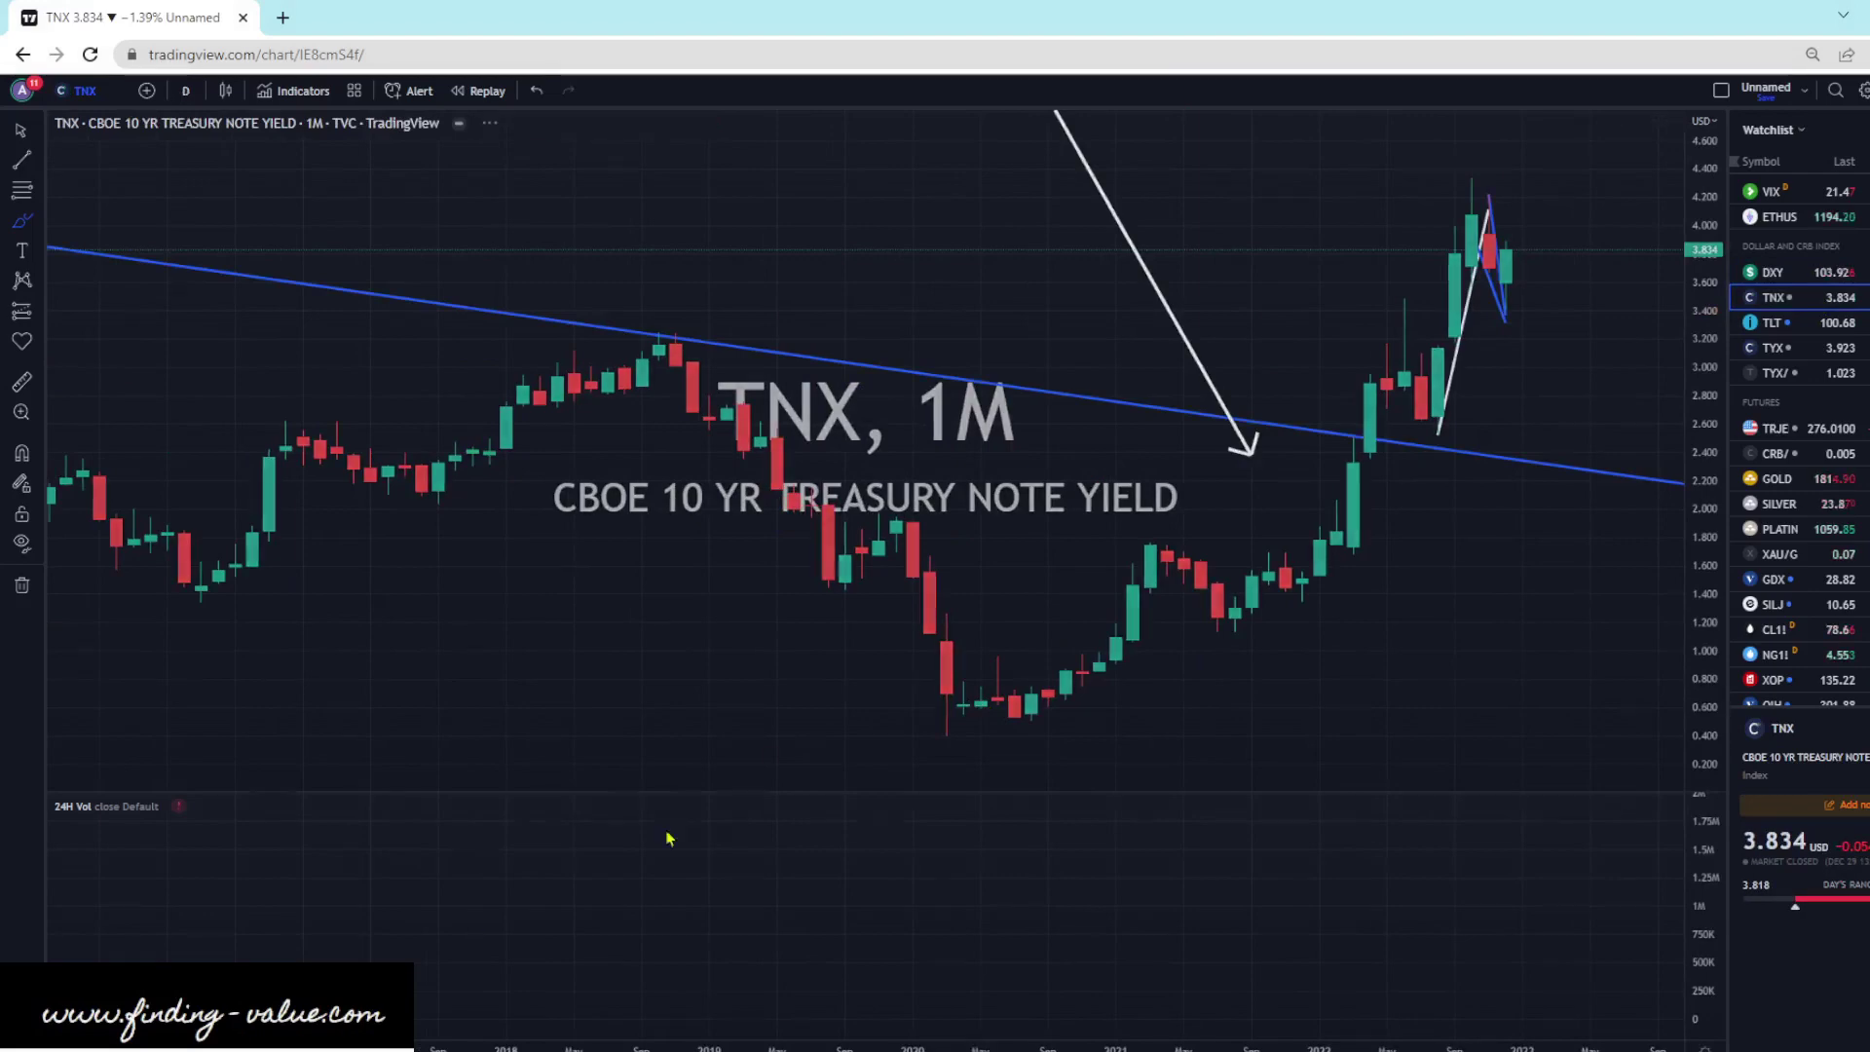
text(1d)
key(Return)
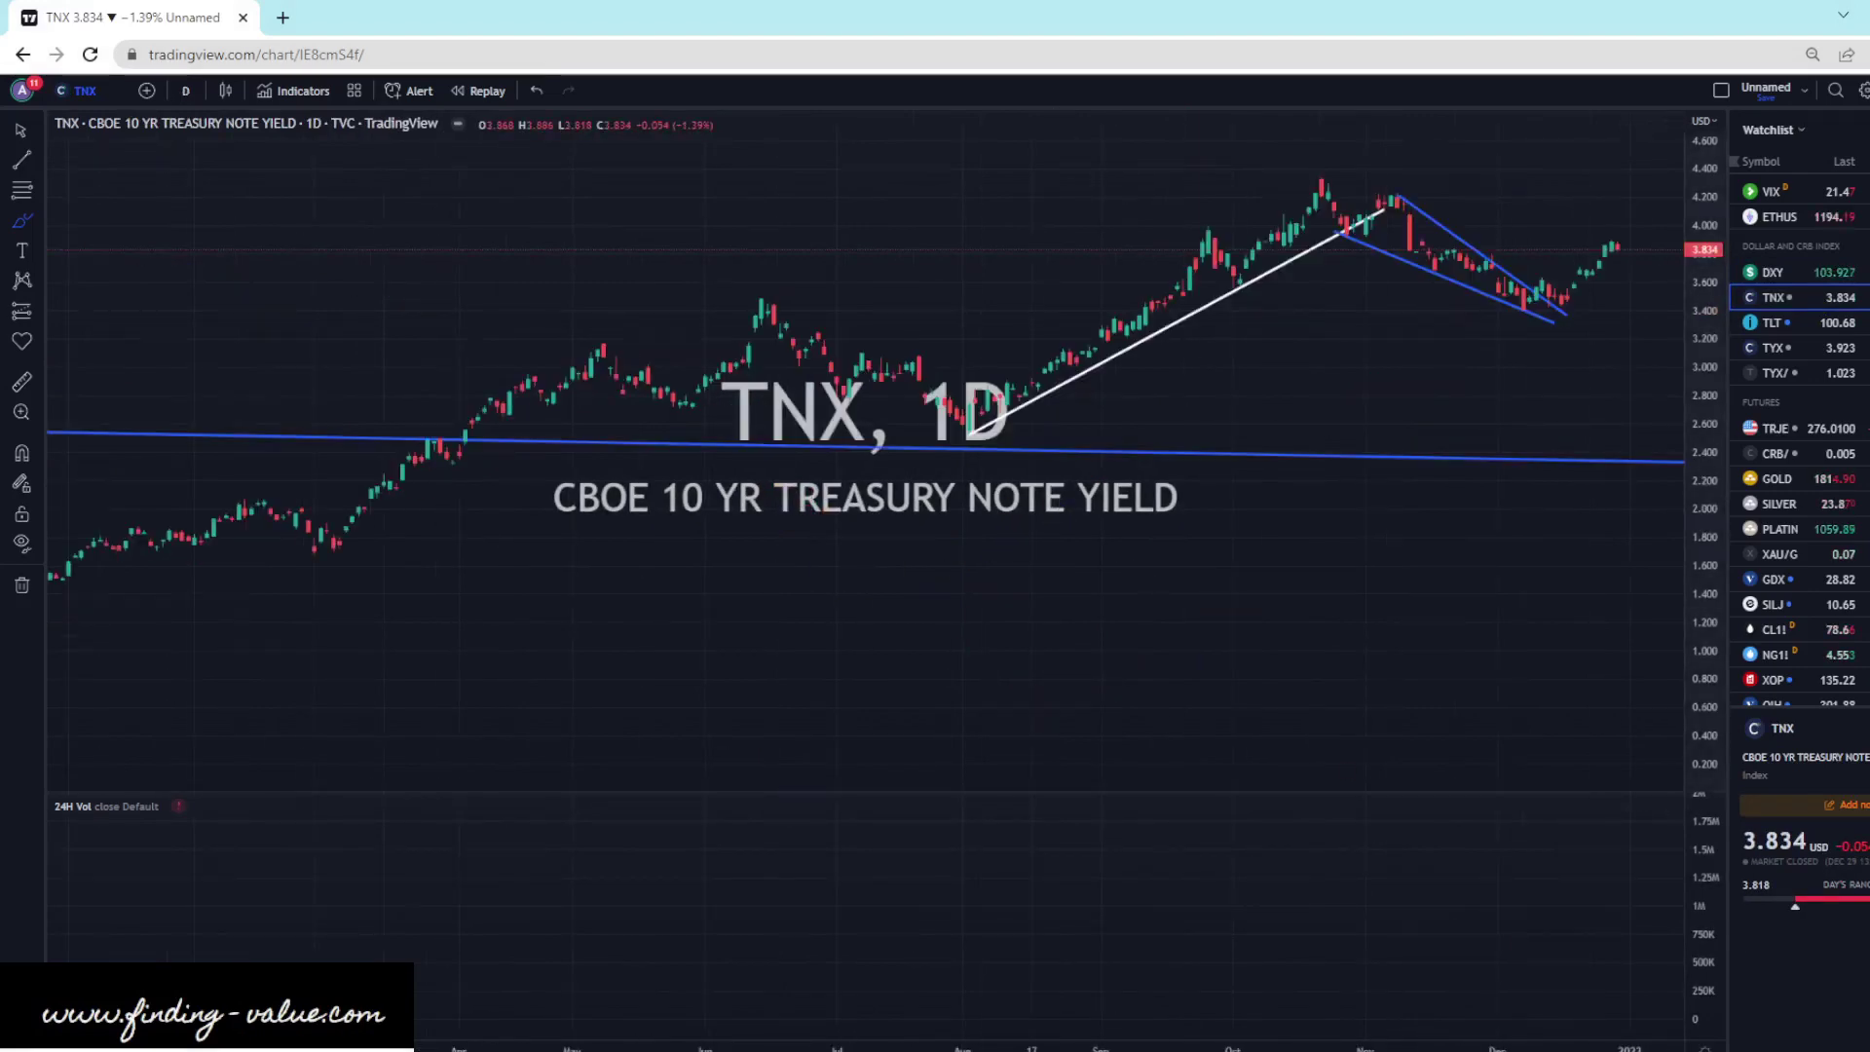
scroll(1131, 438, up, 5)
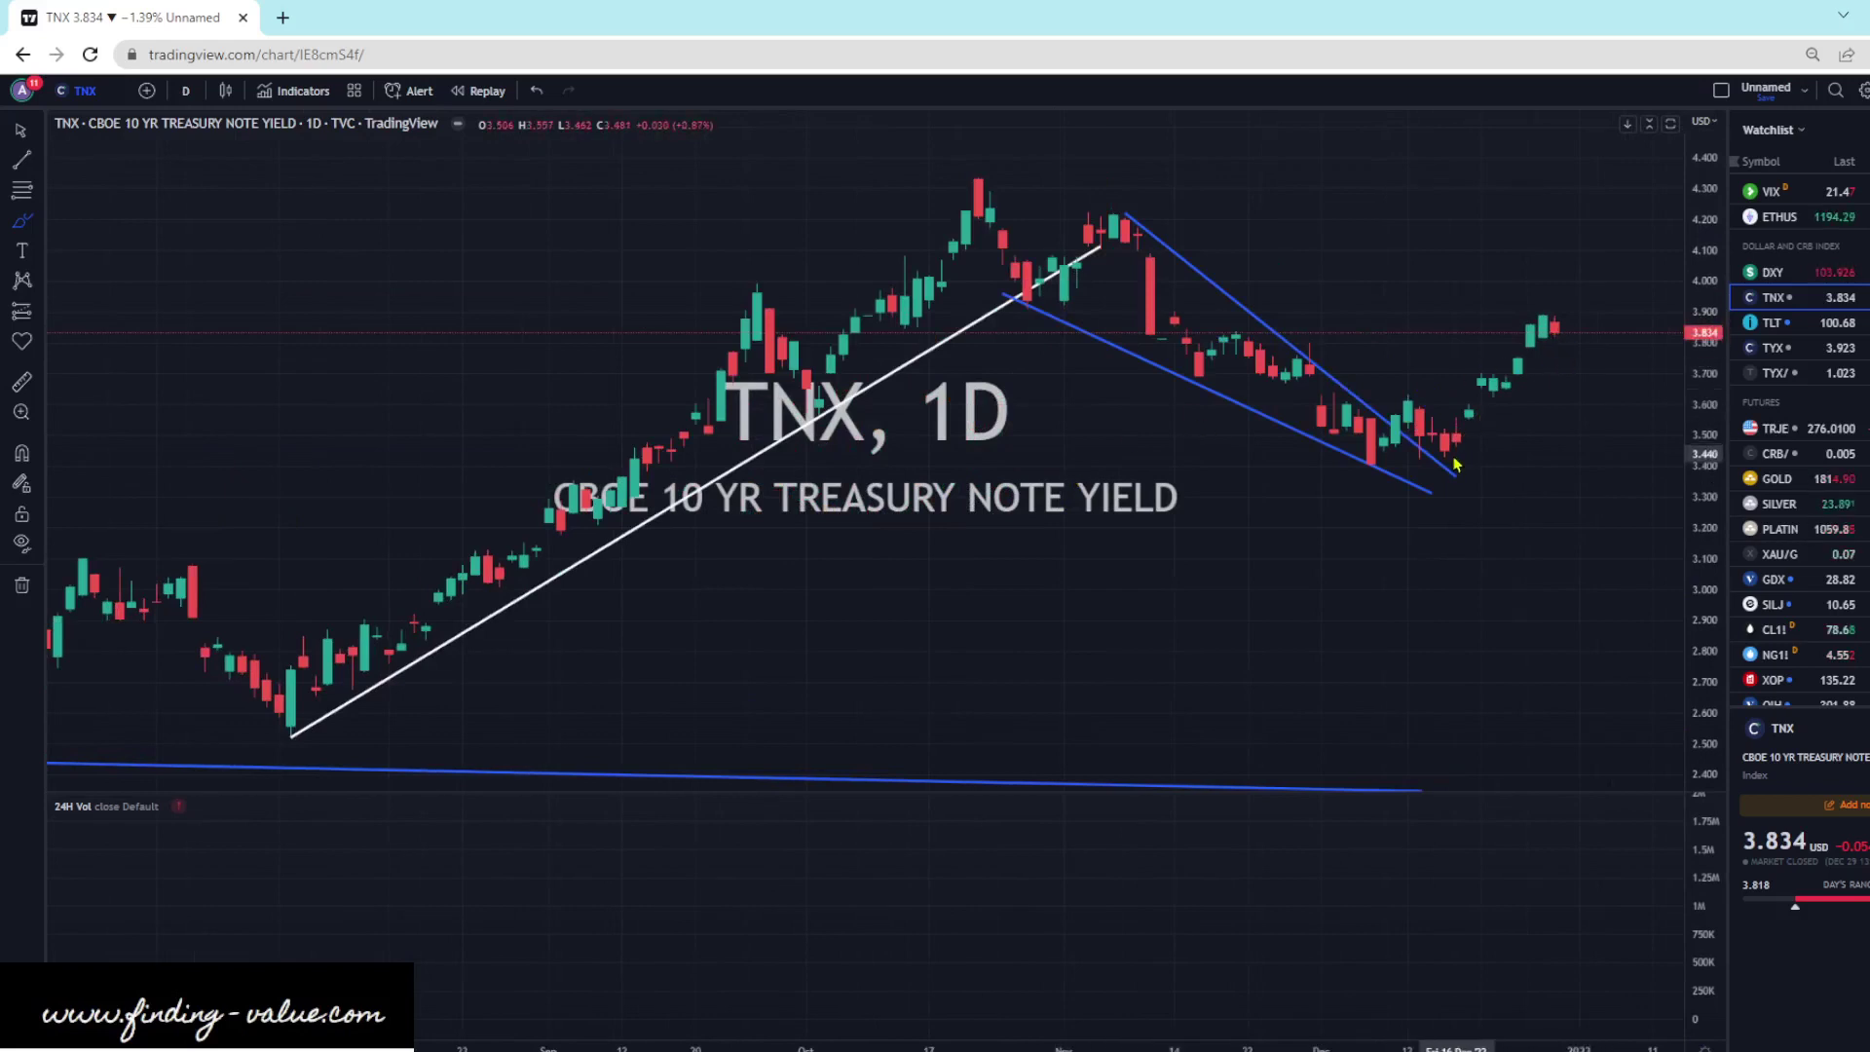
mouse_move(1459, 445)
mouse_down()
mouse_move(1564, 336)
mouse_move(1602, 365)
mouse_up()
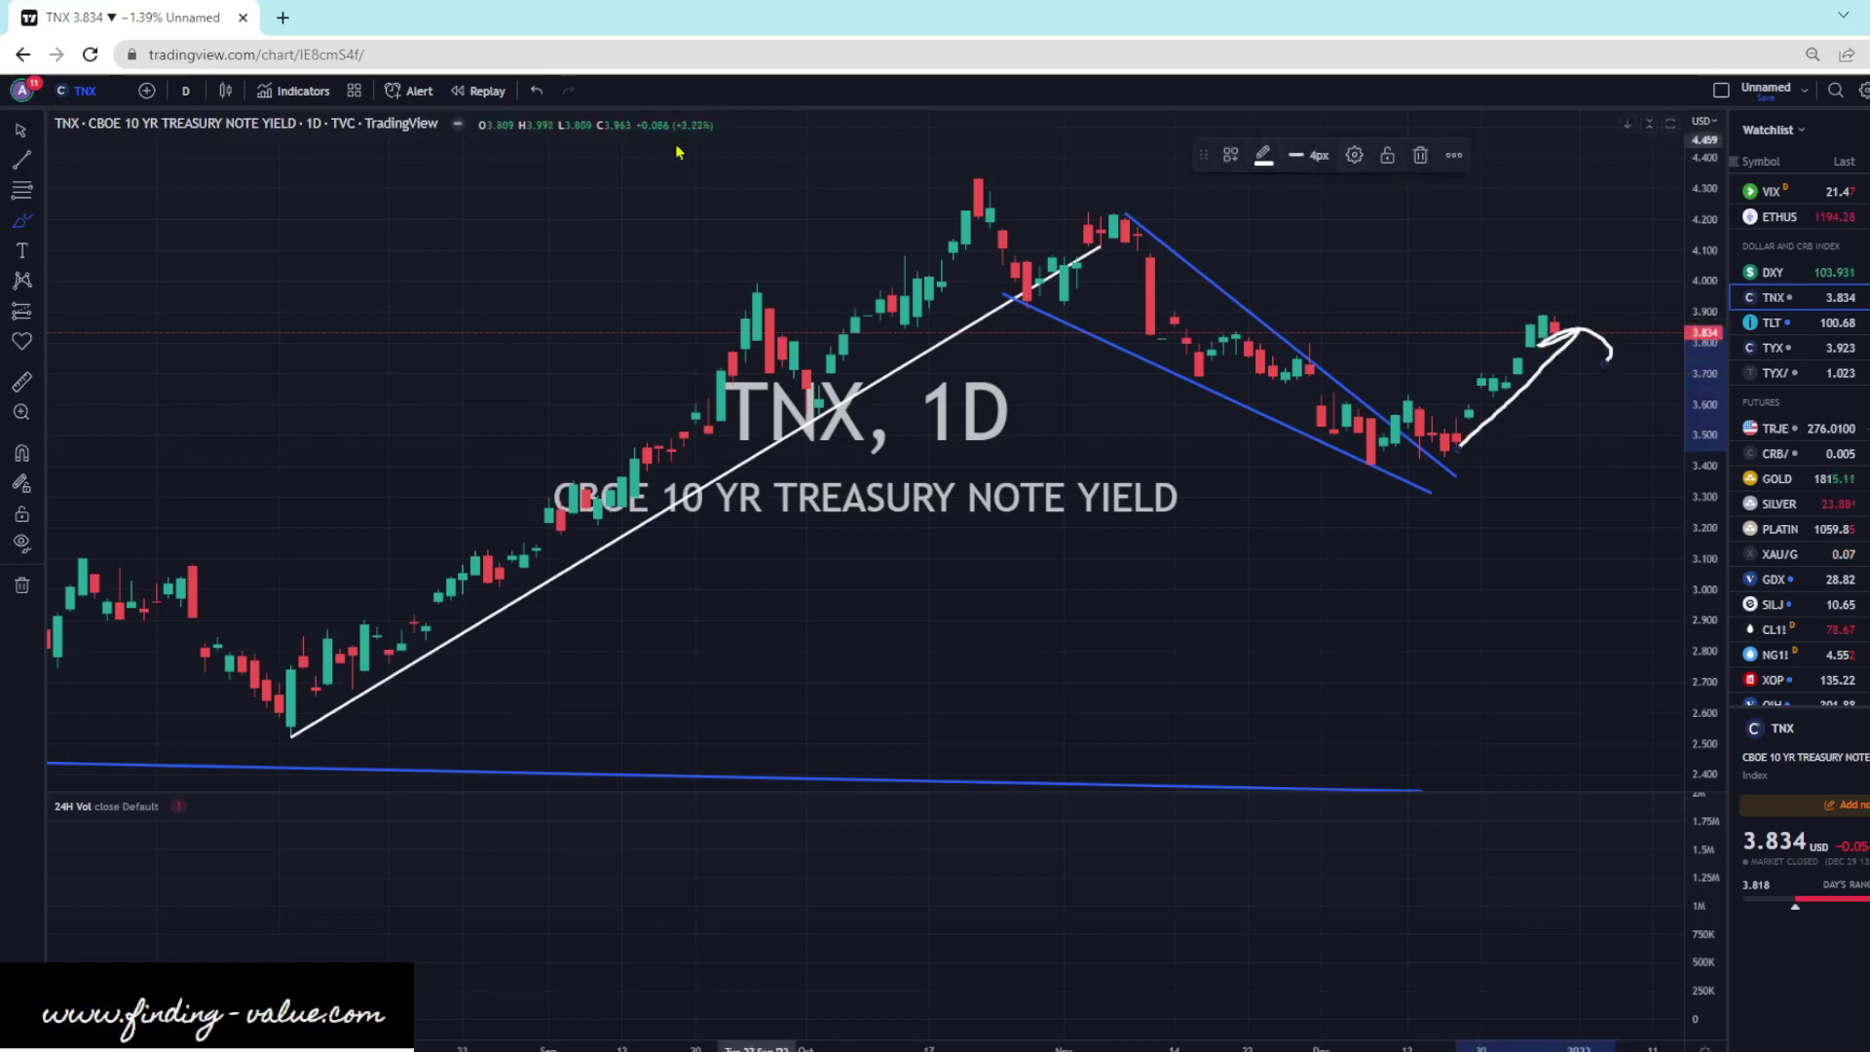
click(536, 89)
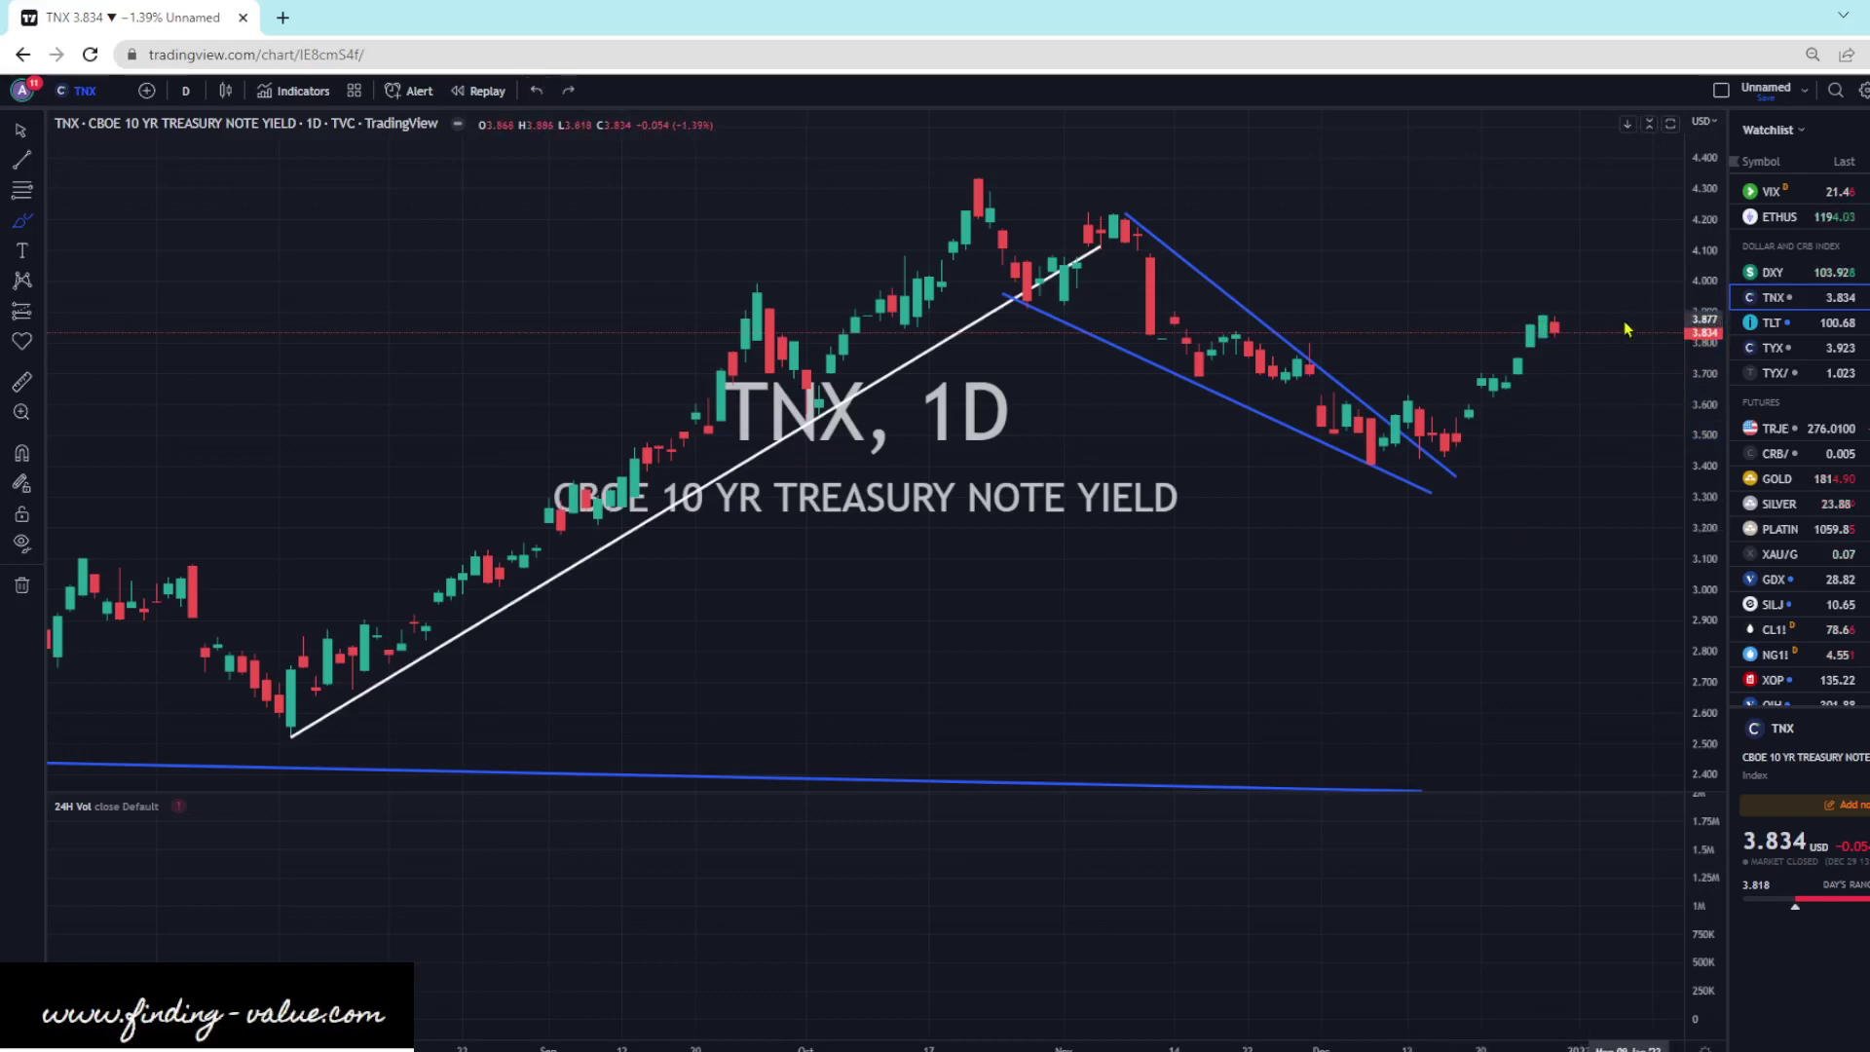
- Open the TLT chart from the watchlist, and sketch and undo a falling arrow beside the latest decline
key(Down)
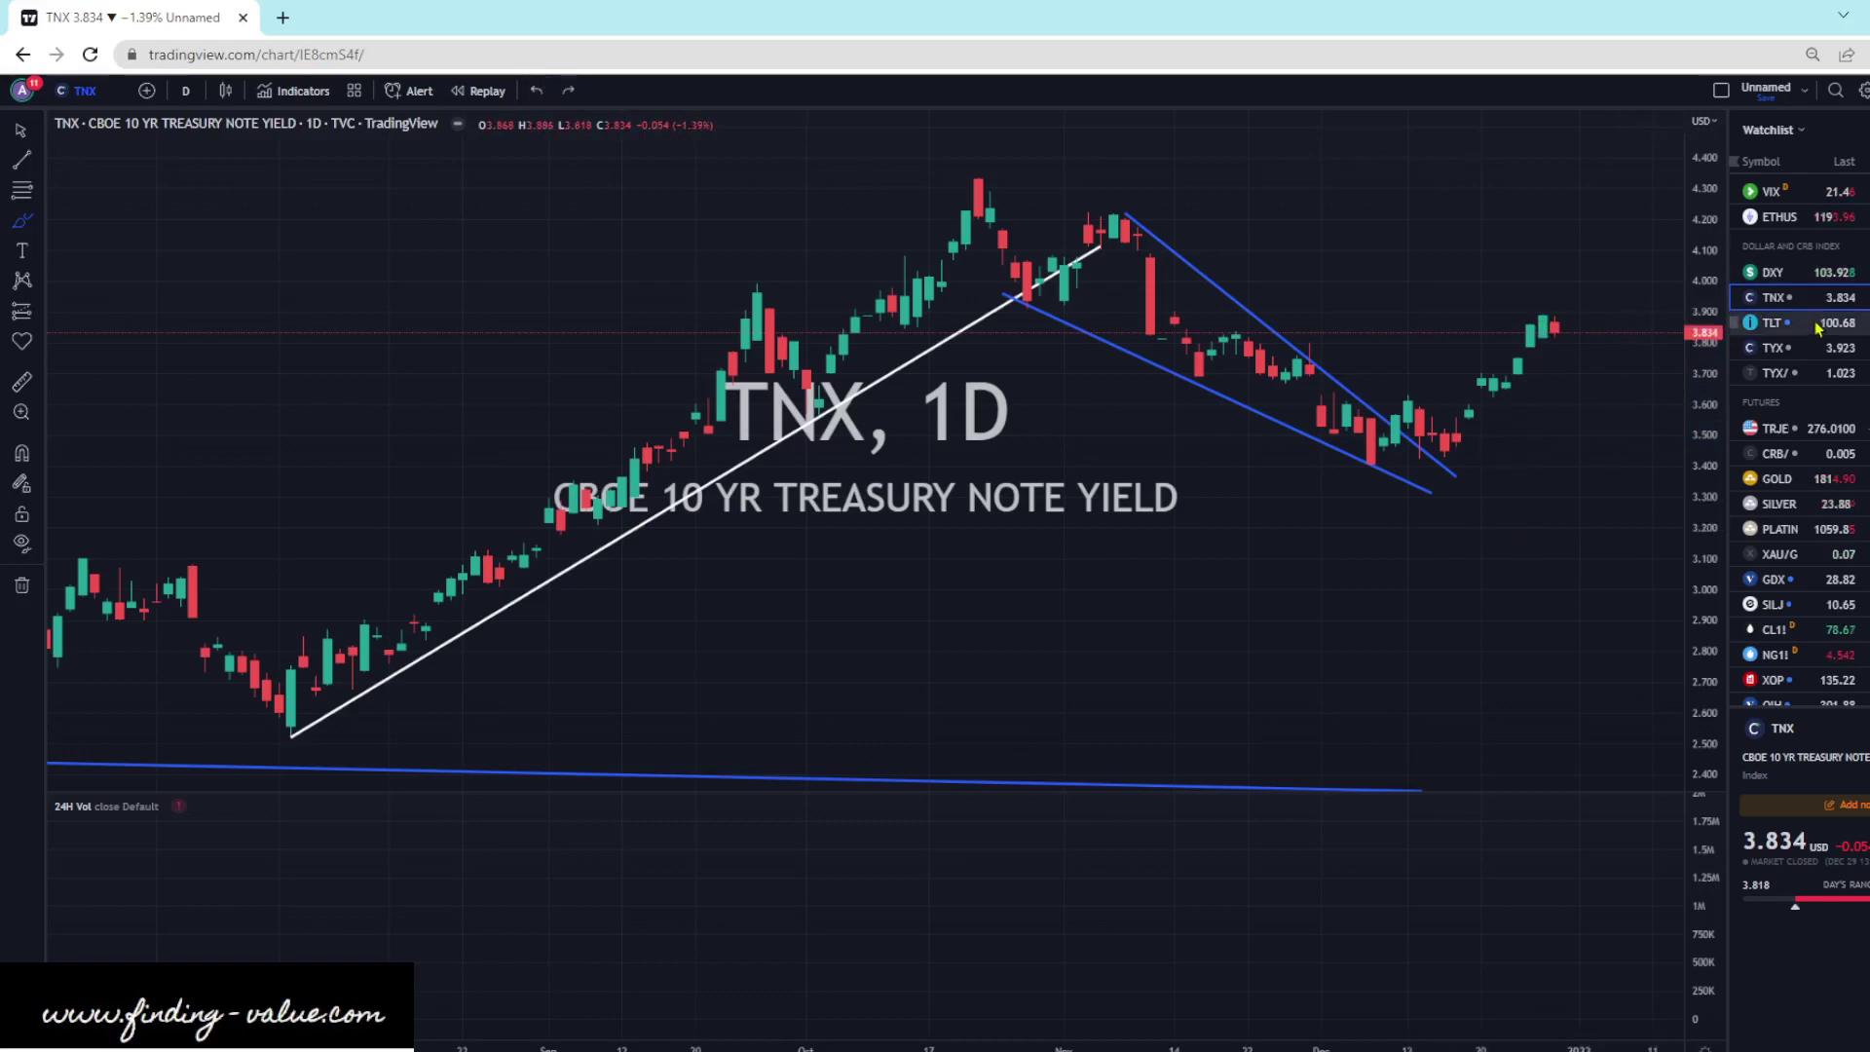
scroll(1461, 517, up, 3)
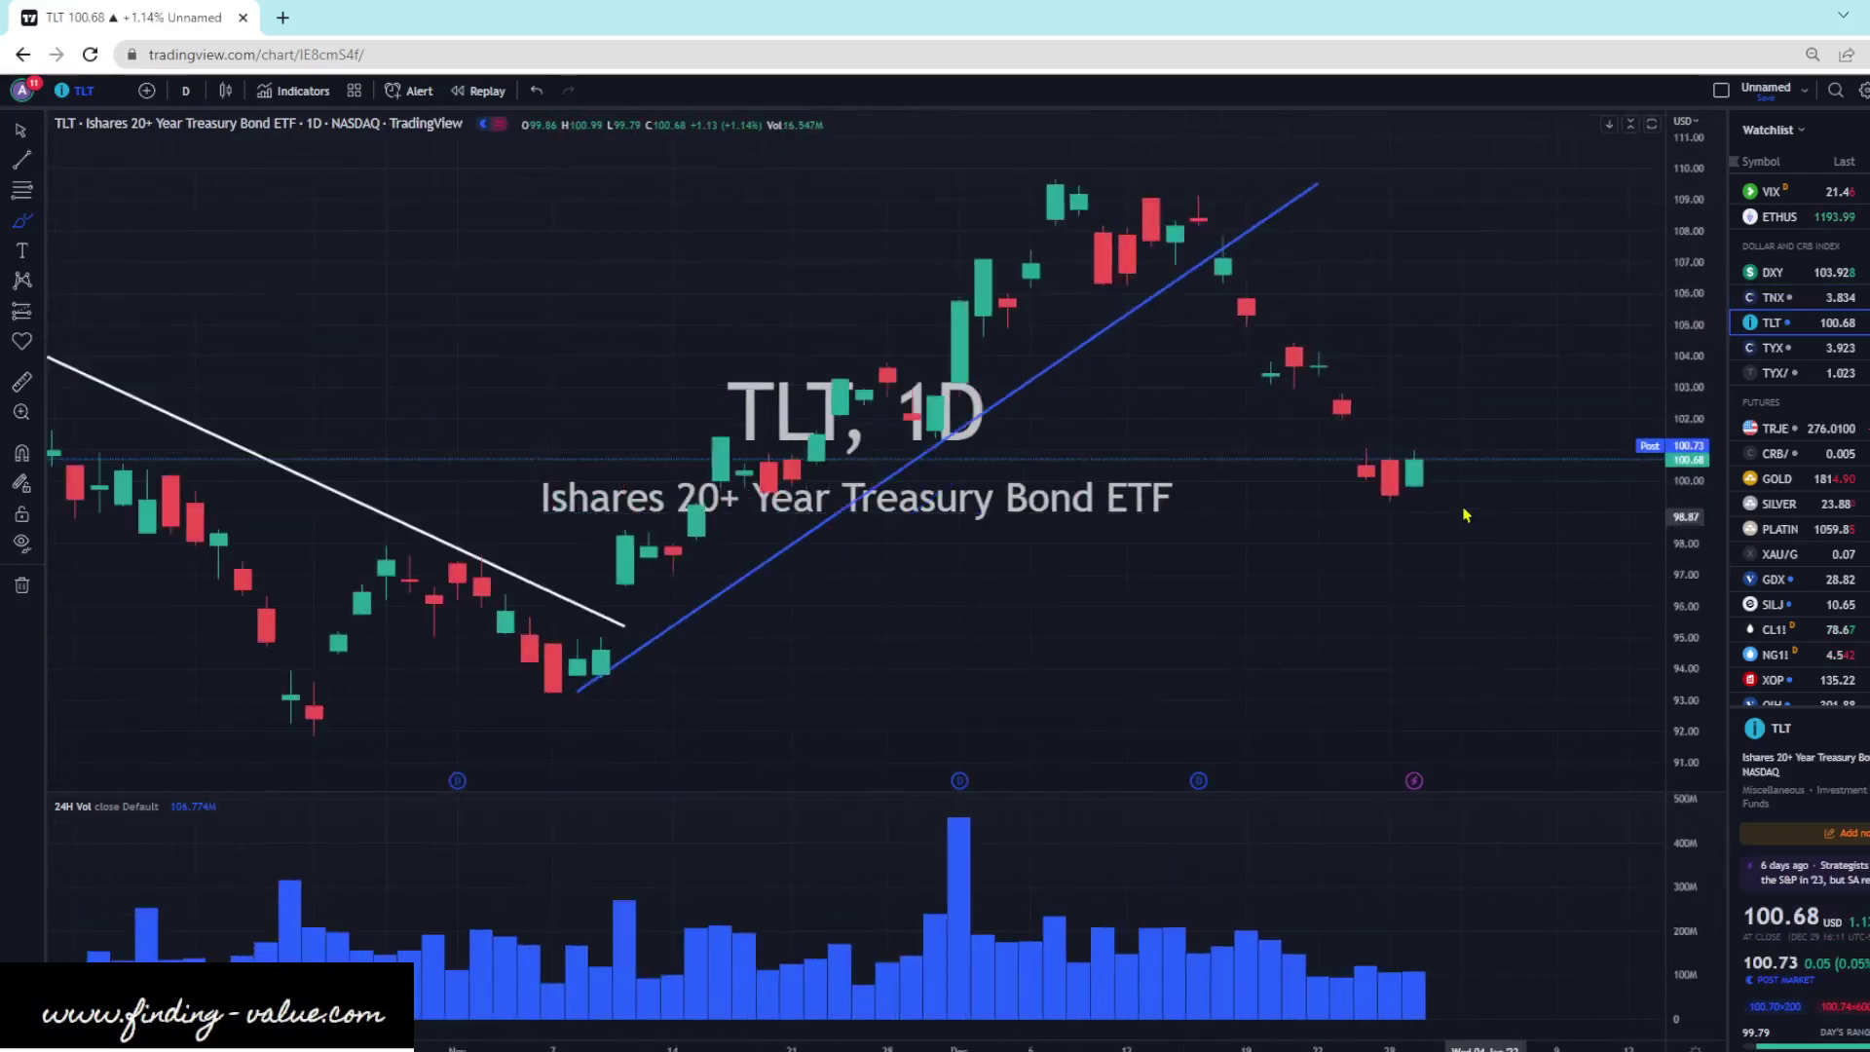
scroll(1406, 495, down, 4)
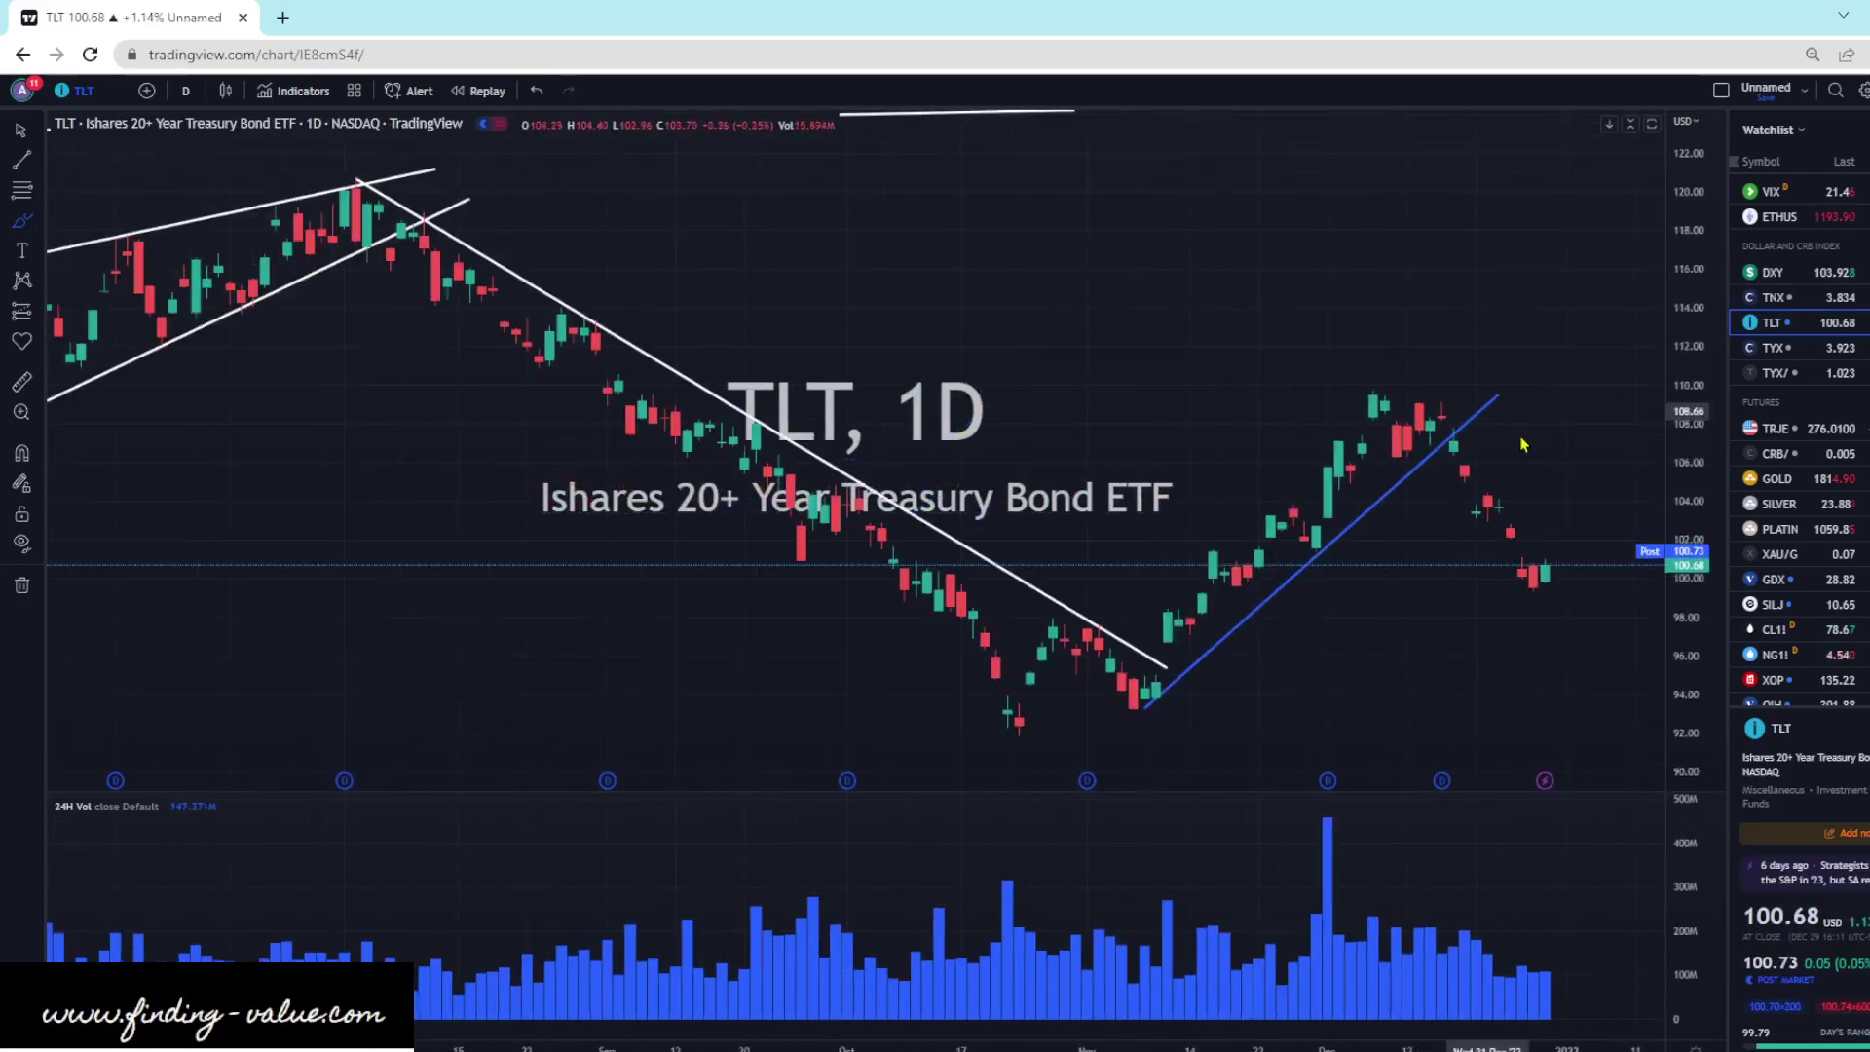
mouse_move(1523, 417)
mouse_down()
mouse_move(1607, 626)
mouse_move(1639, 585)
mouse_up()
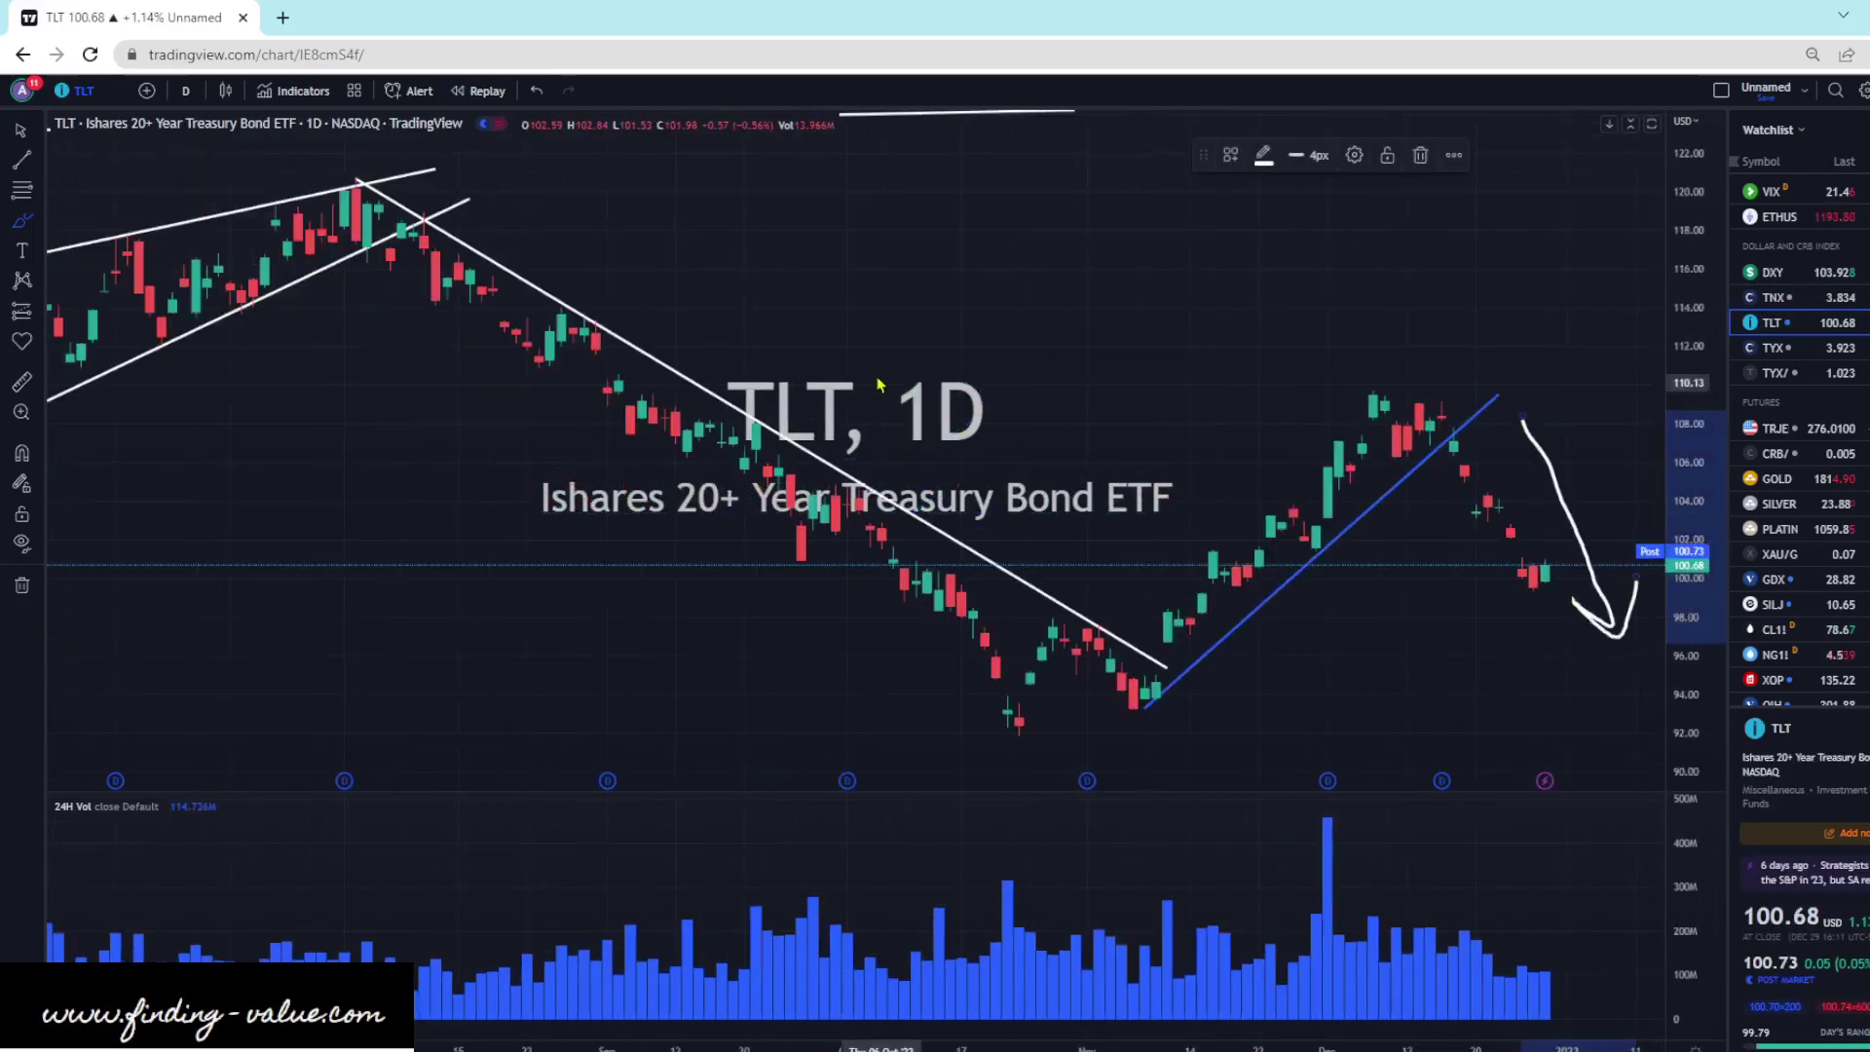
click(536, 89)
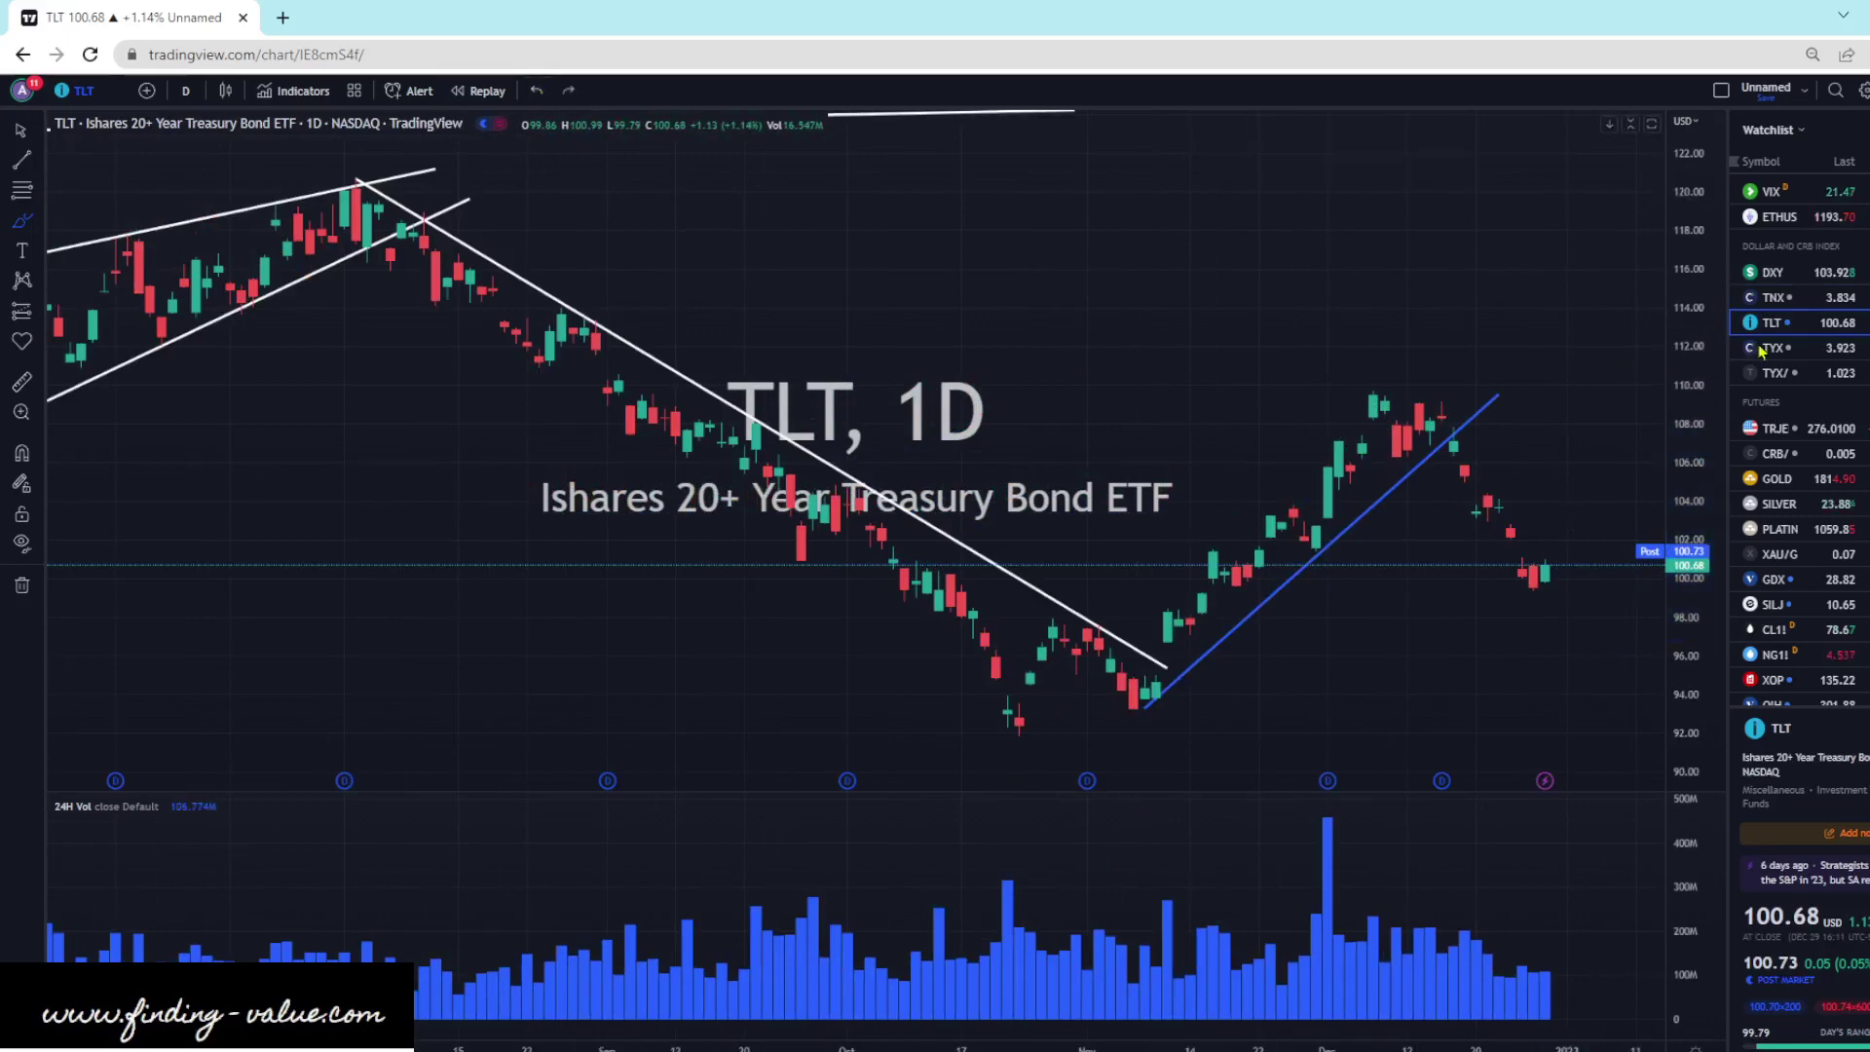
- Open the TYX chart, and sketch and undo a rising arrow following the late-December advance
click(1792, 349)
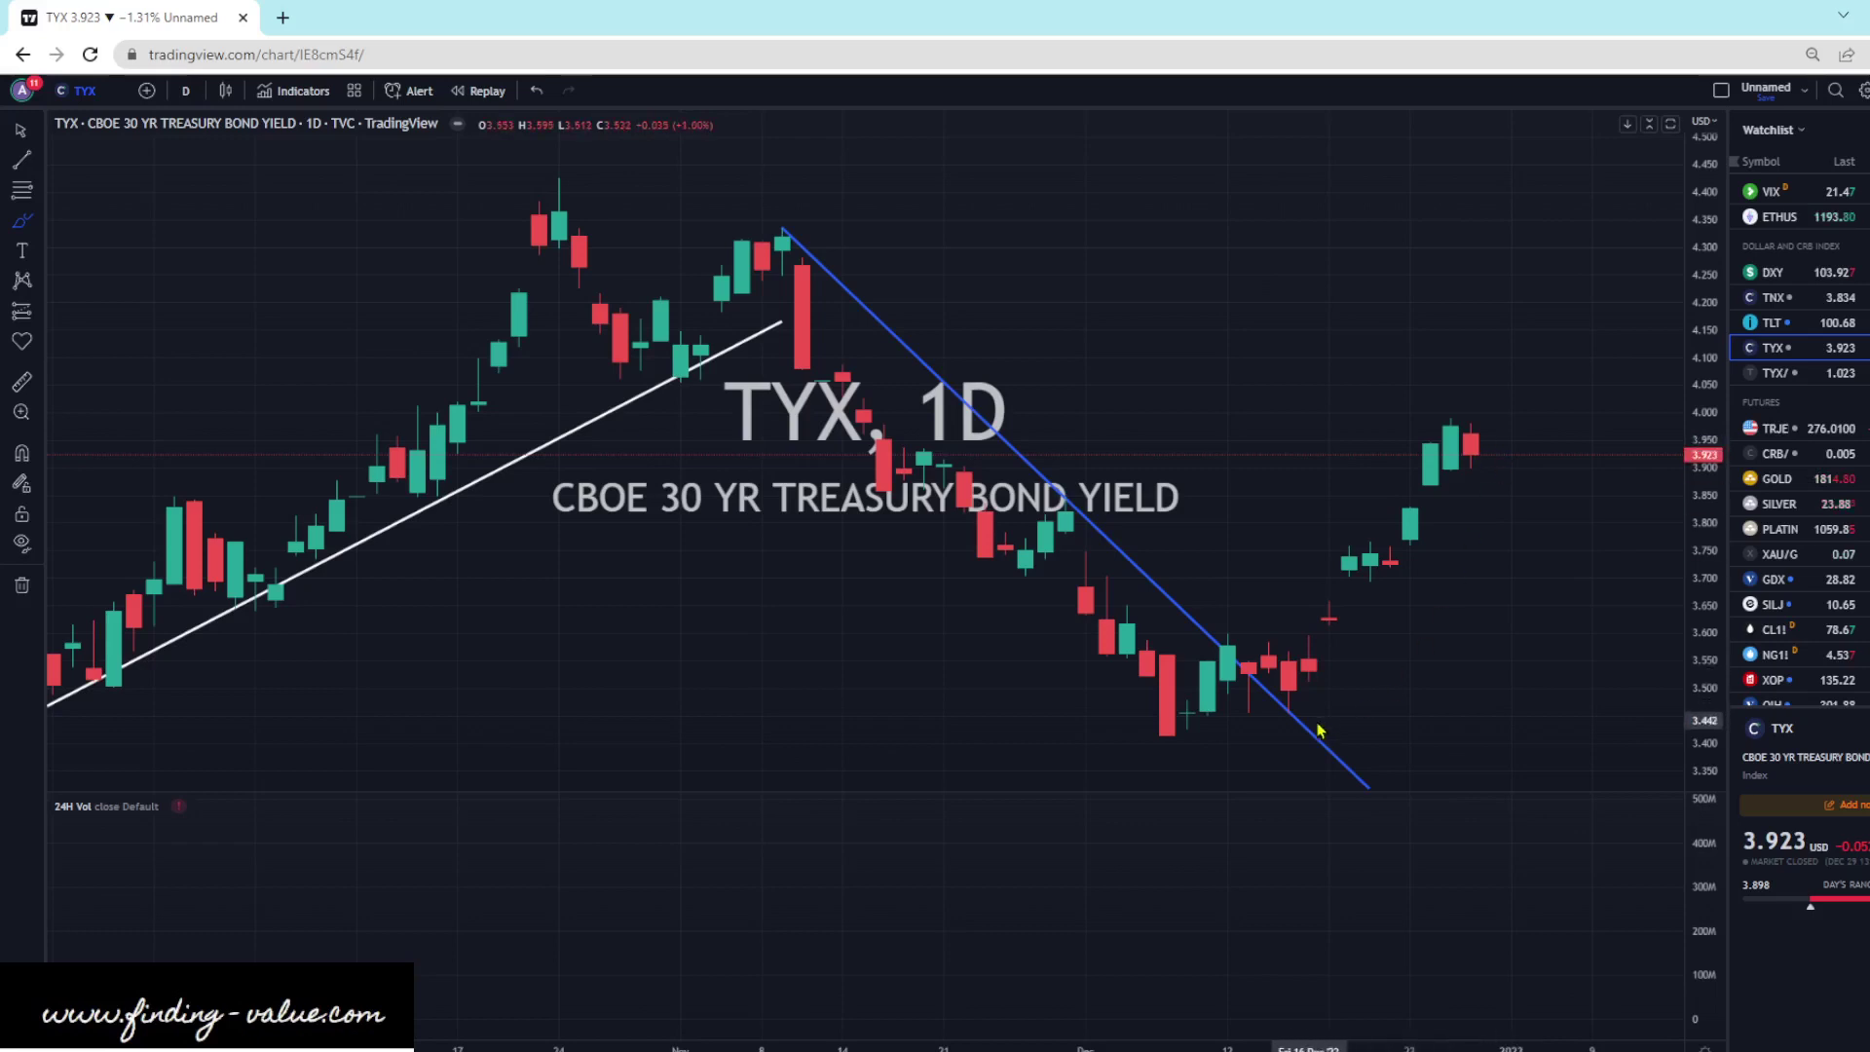
mouse_move(1310, 721)
mouse_down()
mouse_move(1570, 386)
mouse_move(1593, 424)
mouse_up()
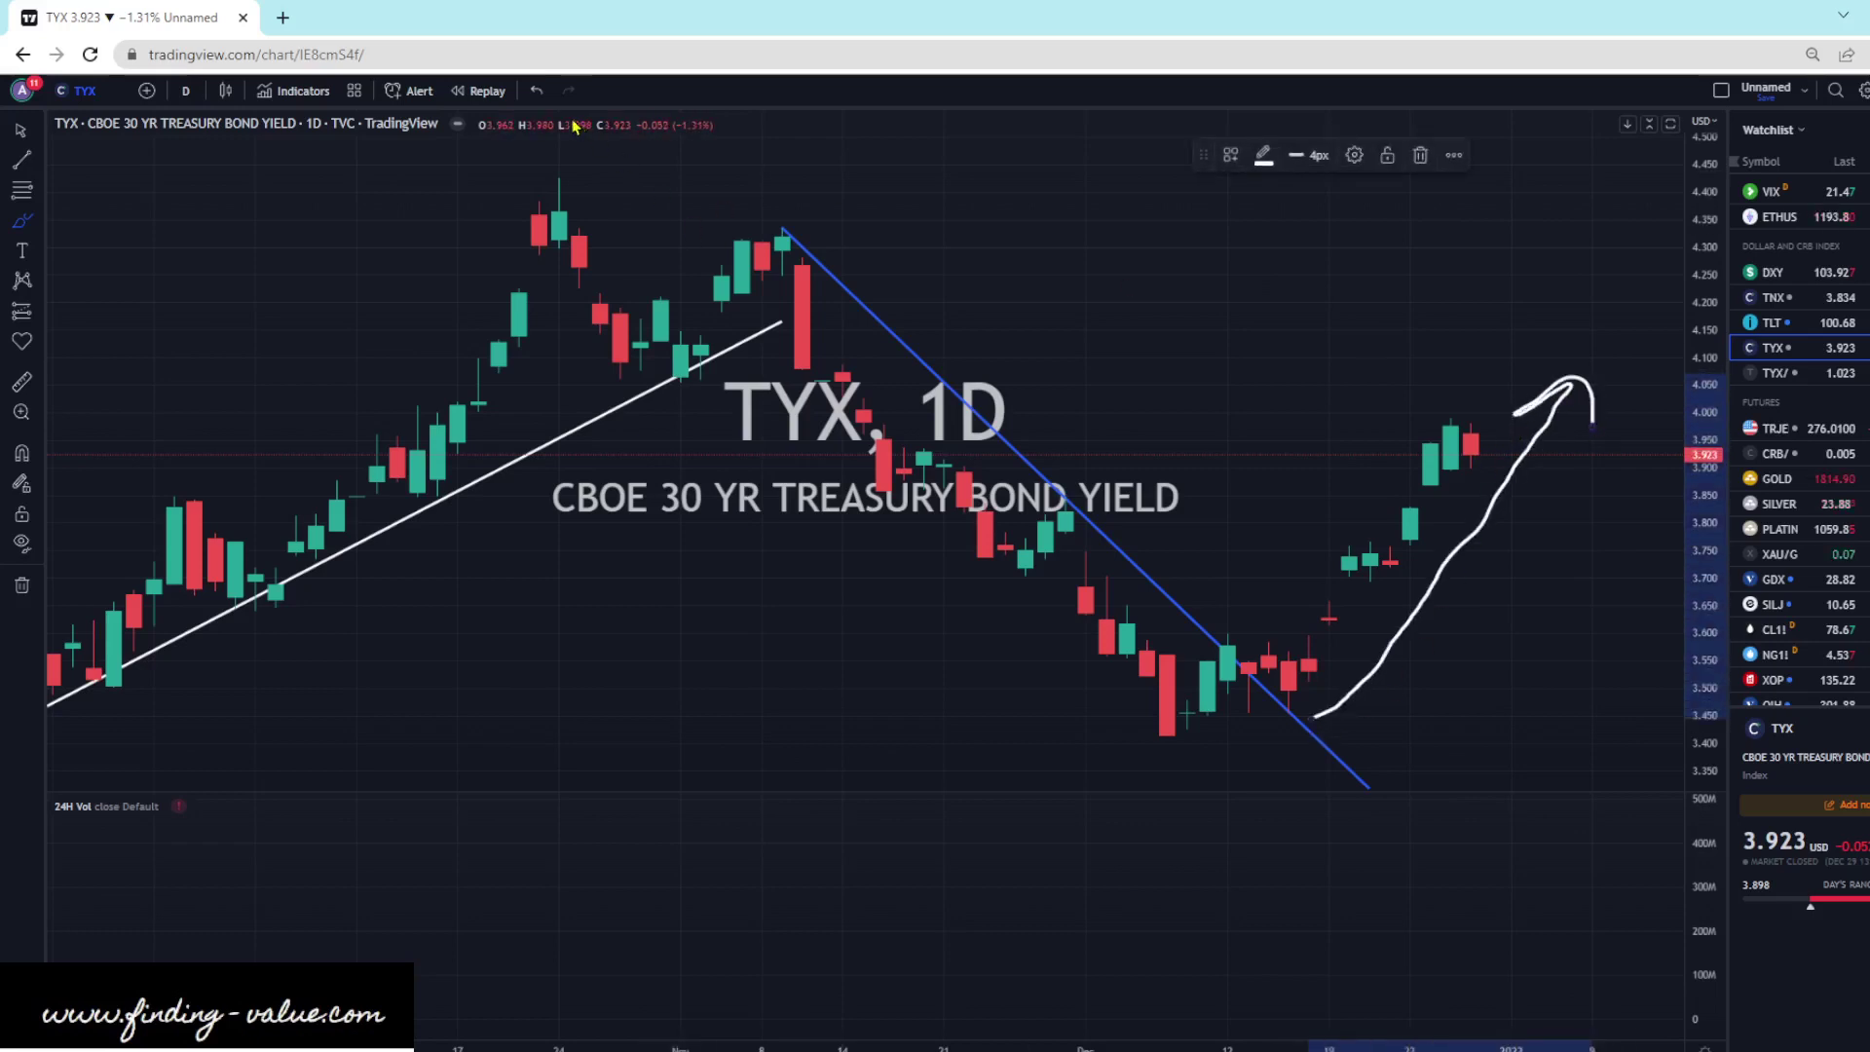
click(536, 93)
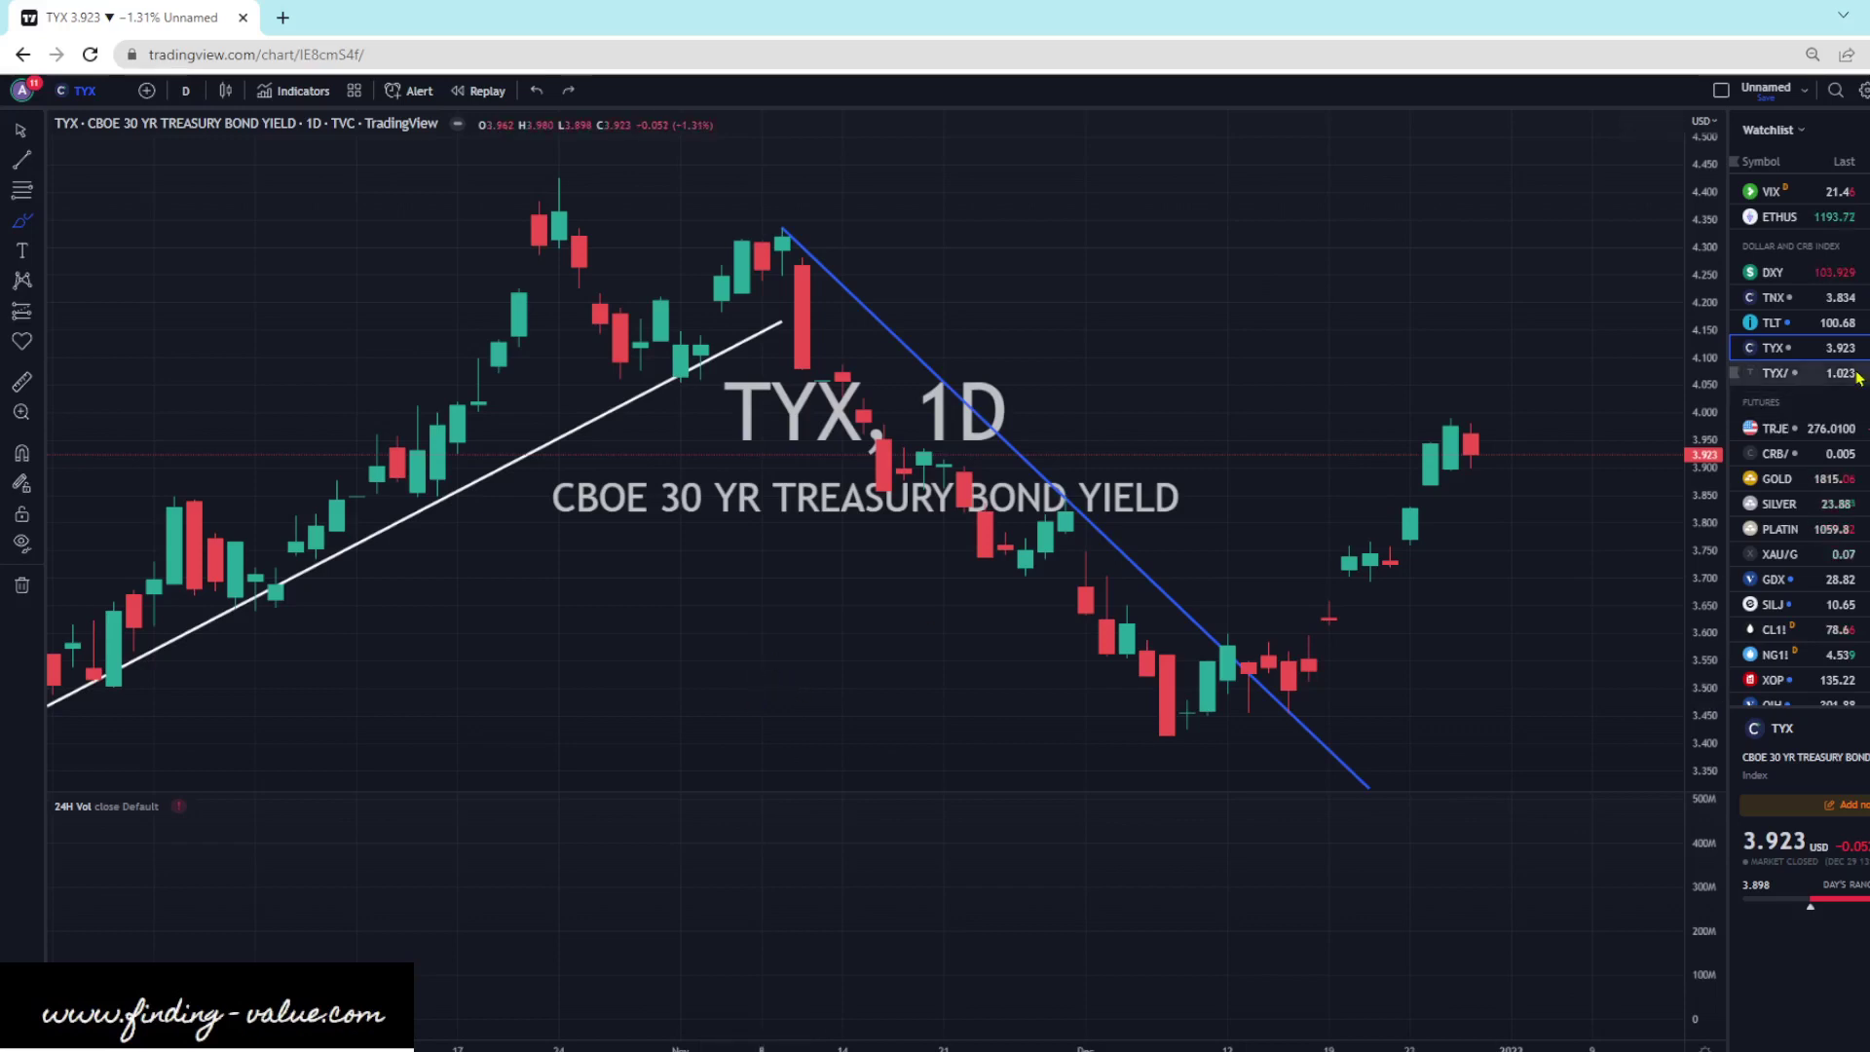
- Open the TYX/TNX ratio chart and view its recent months against the horizontal line near 1.000
click(1775, 373)
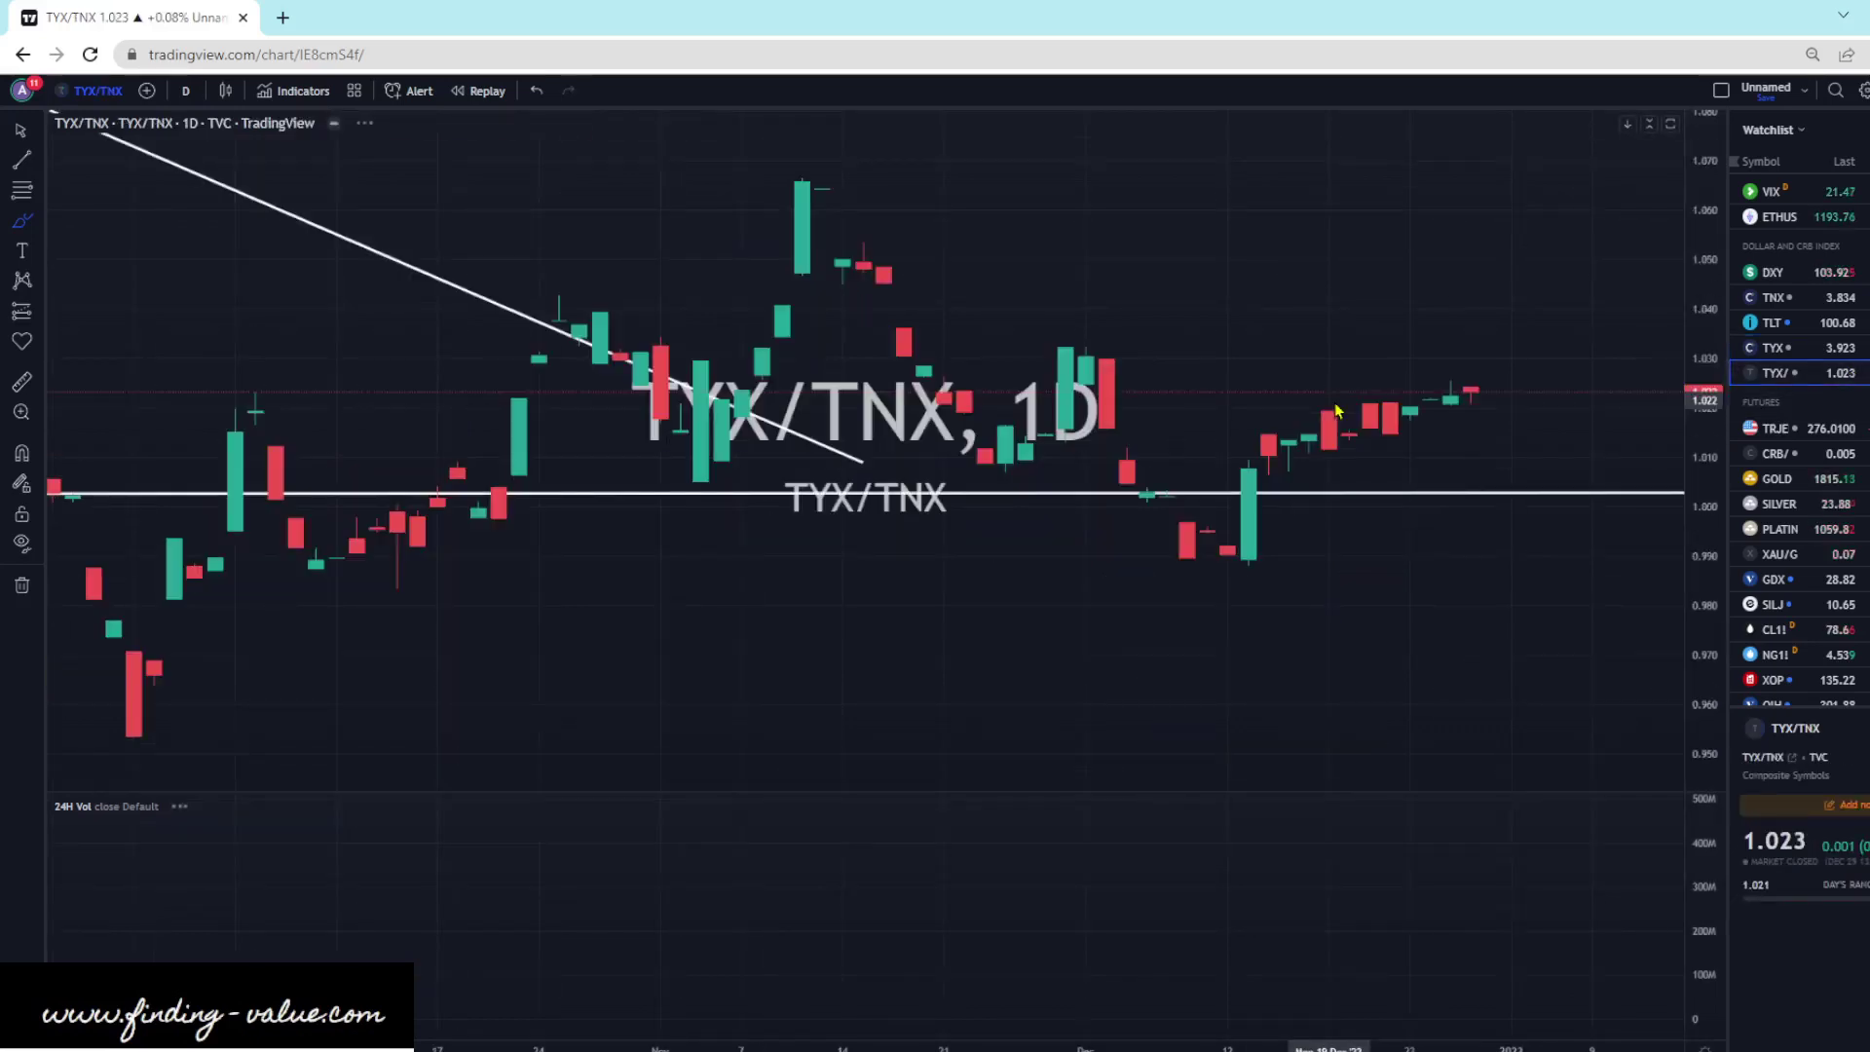
scroll(1149, 638, down, 3)
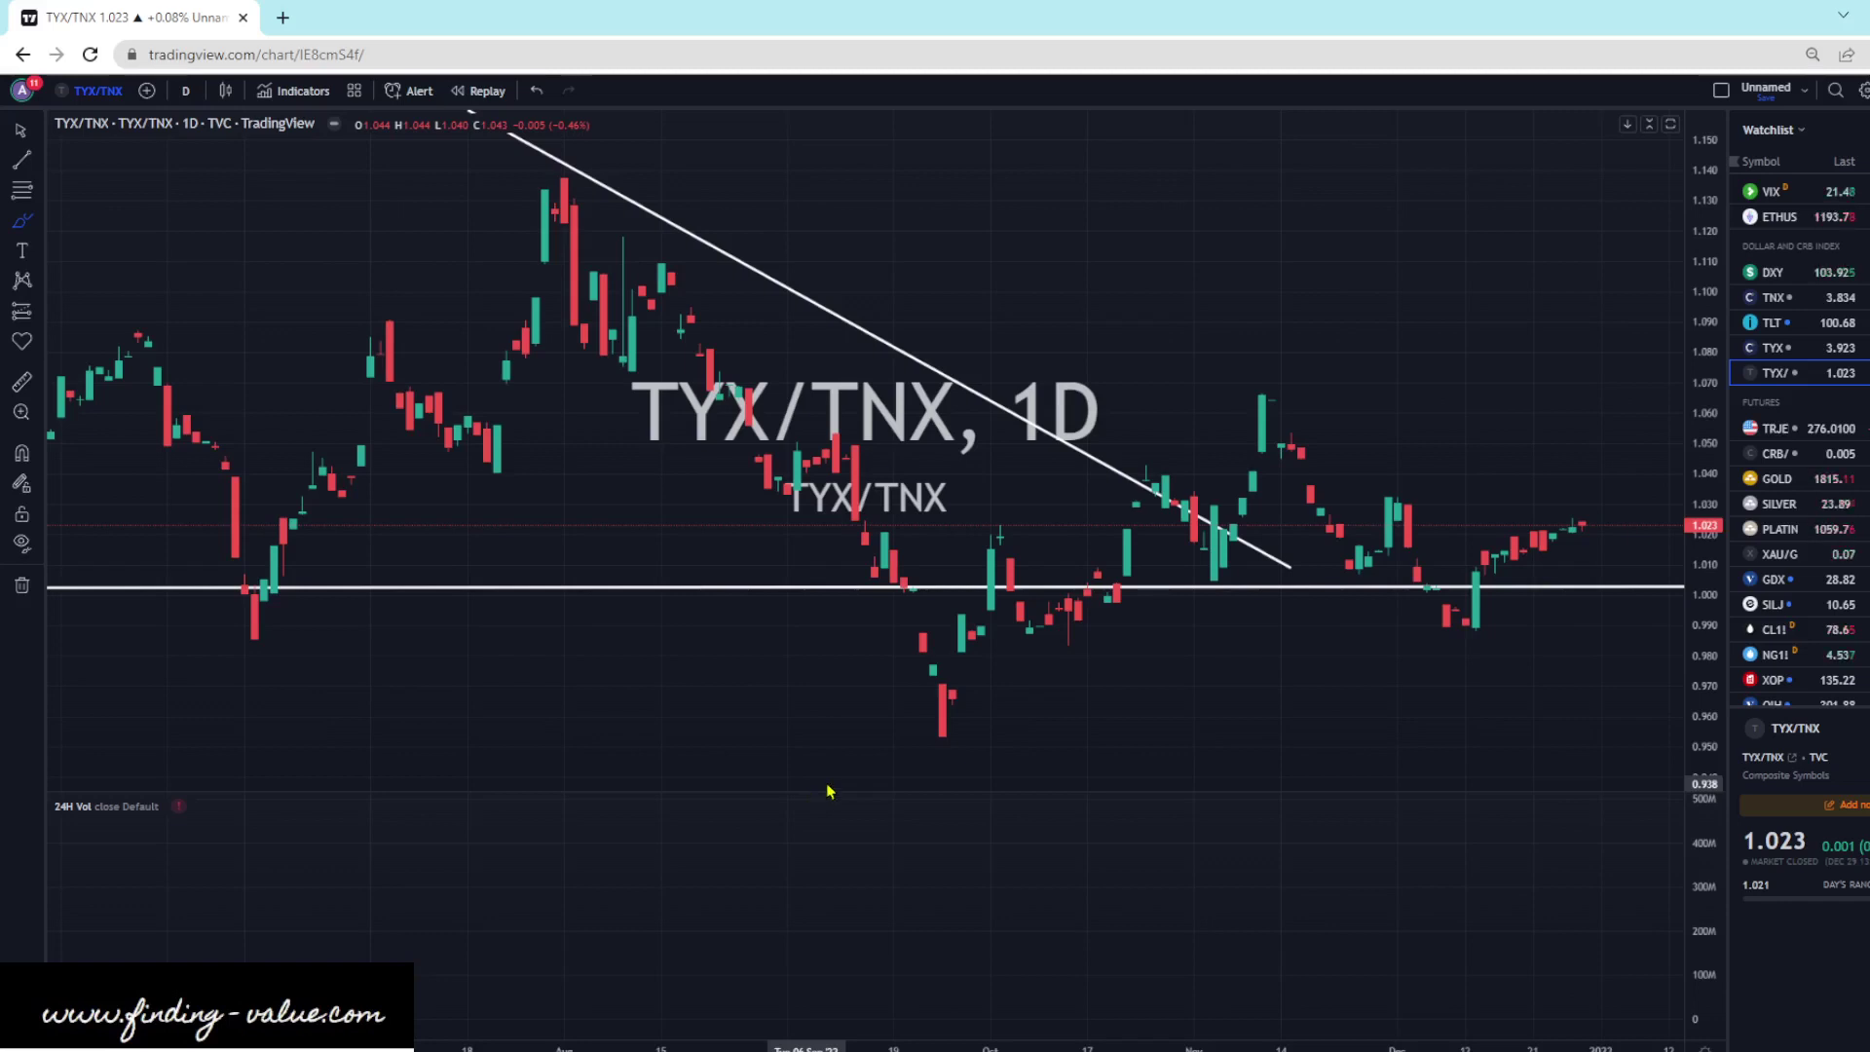
- Open the TRJEFFCRB commodity index chart and examine the latest candles against the descending trendlines
scroll(1802, 438, down, 1)
click(1817, 324)
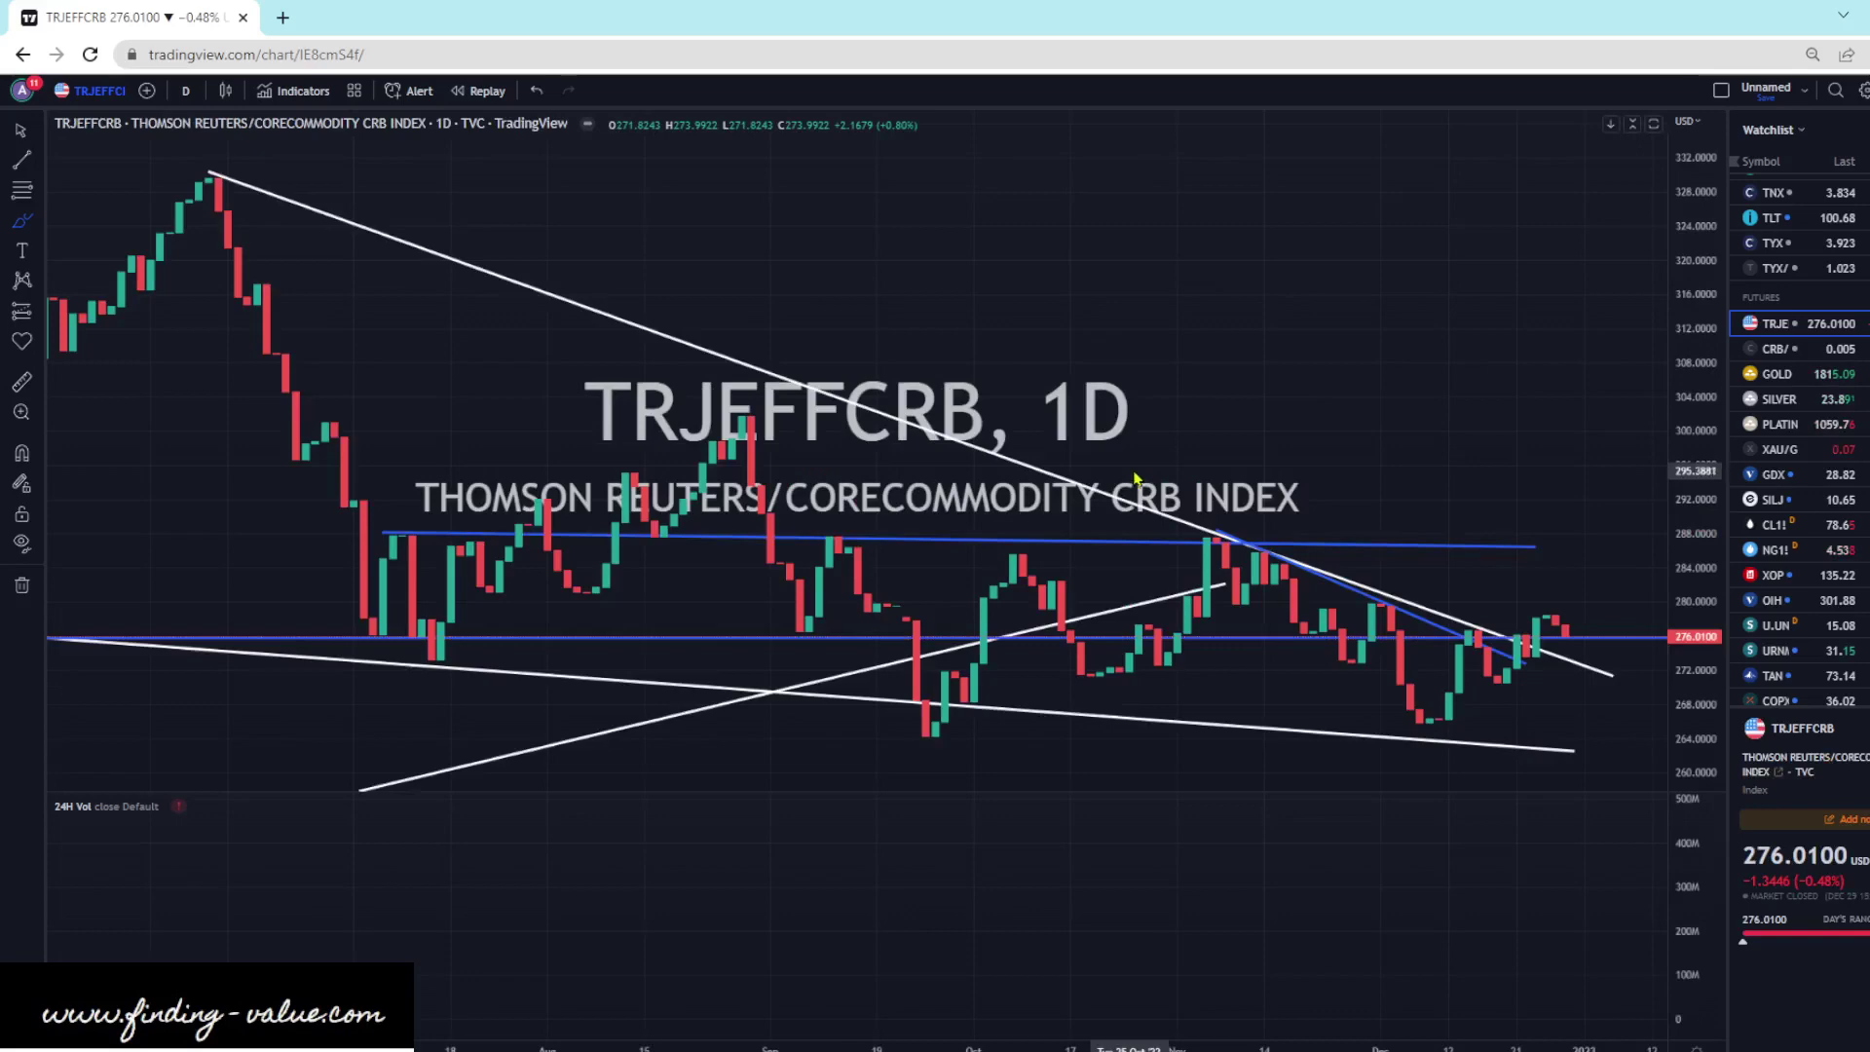
scroll(1135, 477, down, 2)
scroll(1169, 472, down, 2)
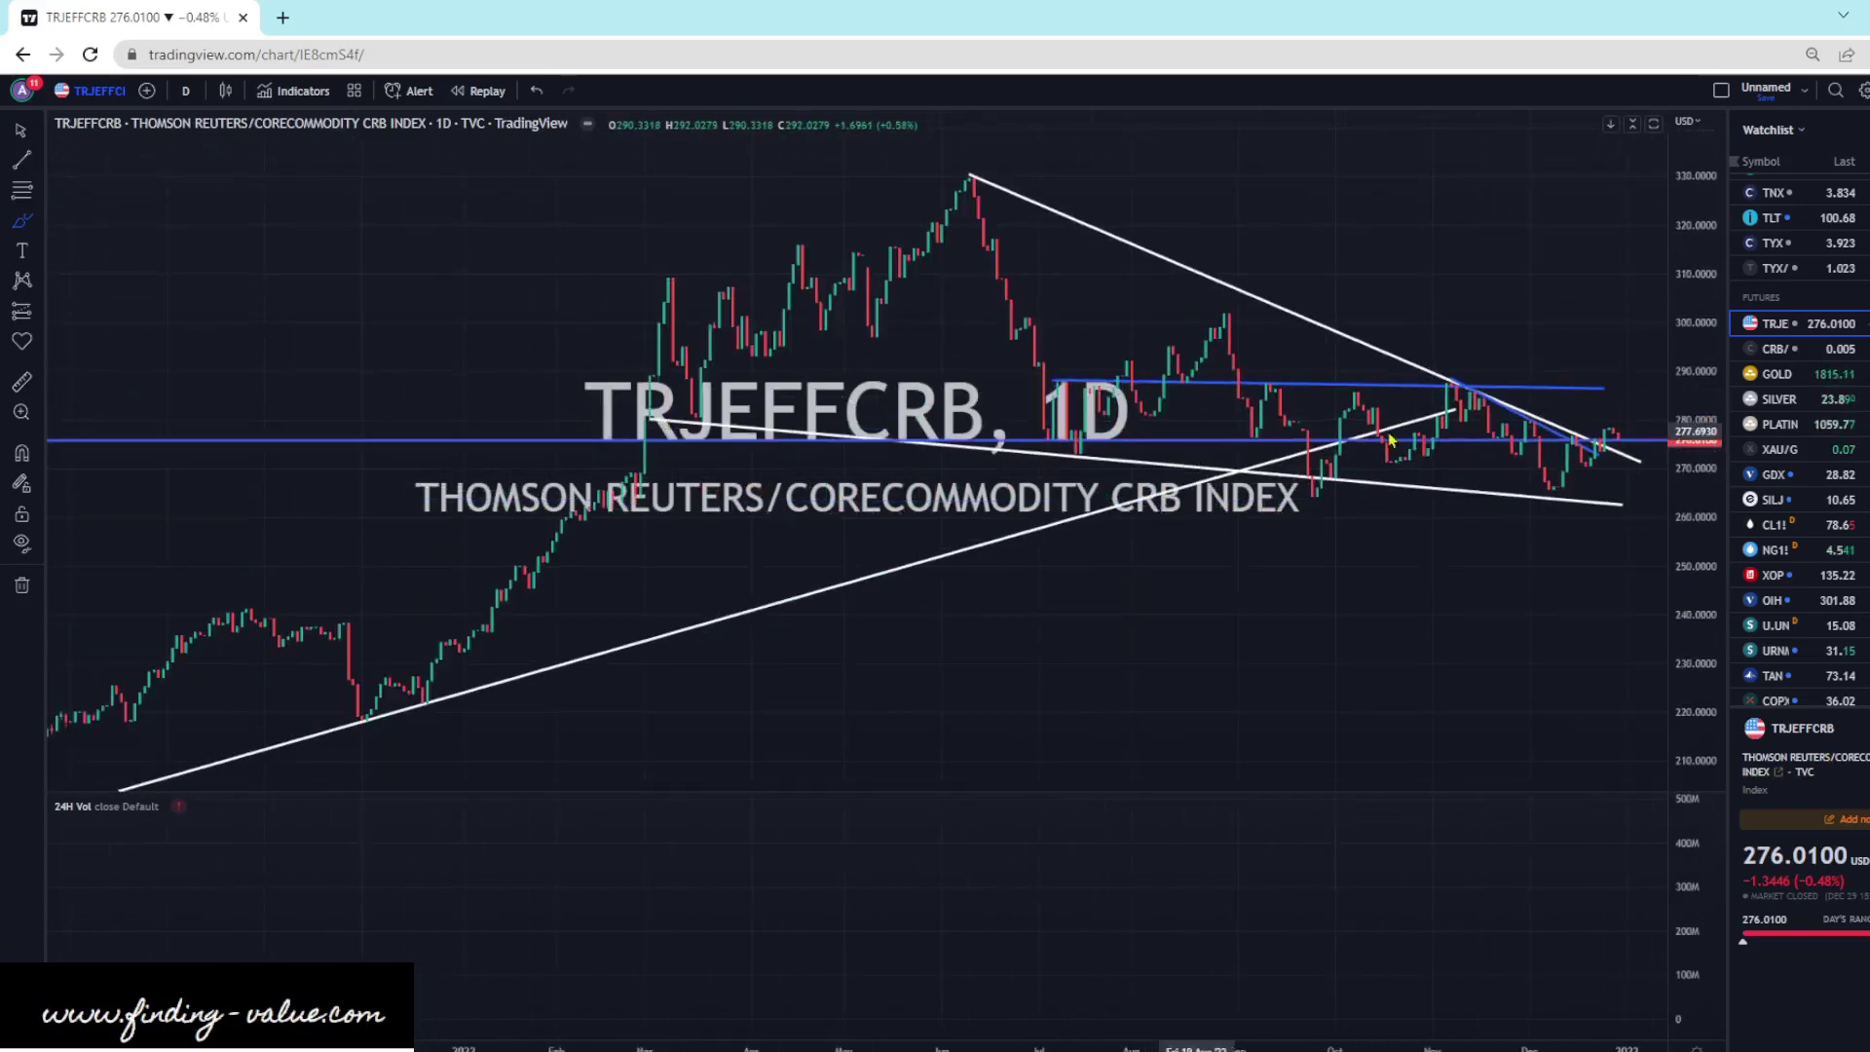
mouse_move(1624, 413)
mouse_down()
mouse_move(1602, 410)
mouse_move(1632, 465)
mouse_move(1626, 403)
mouse_up()
scroll(1461, 468, up, 3)
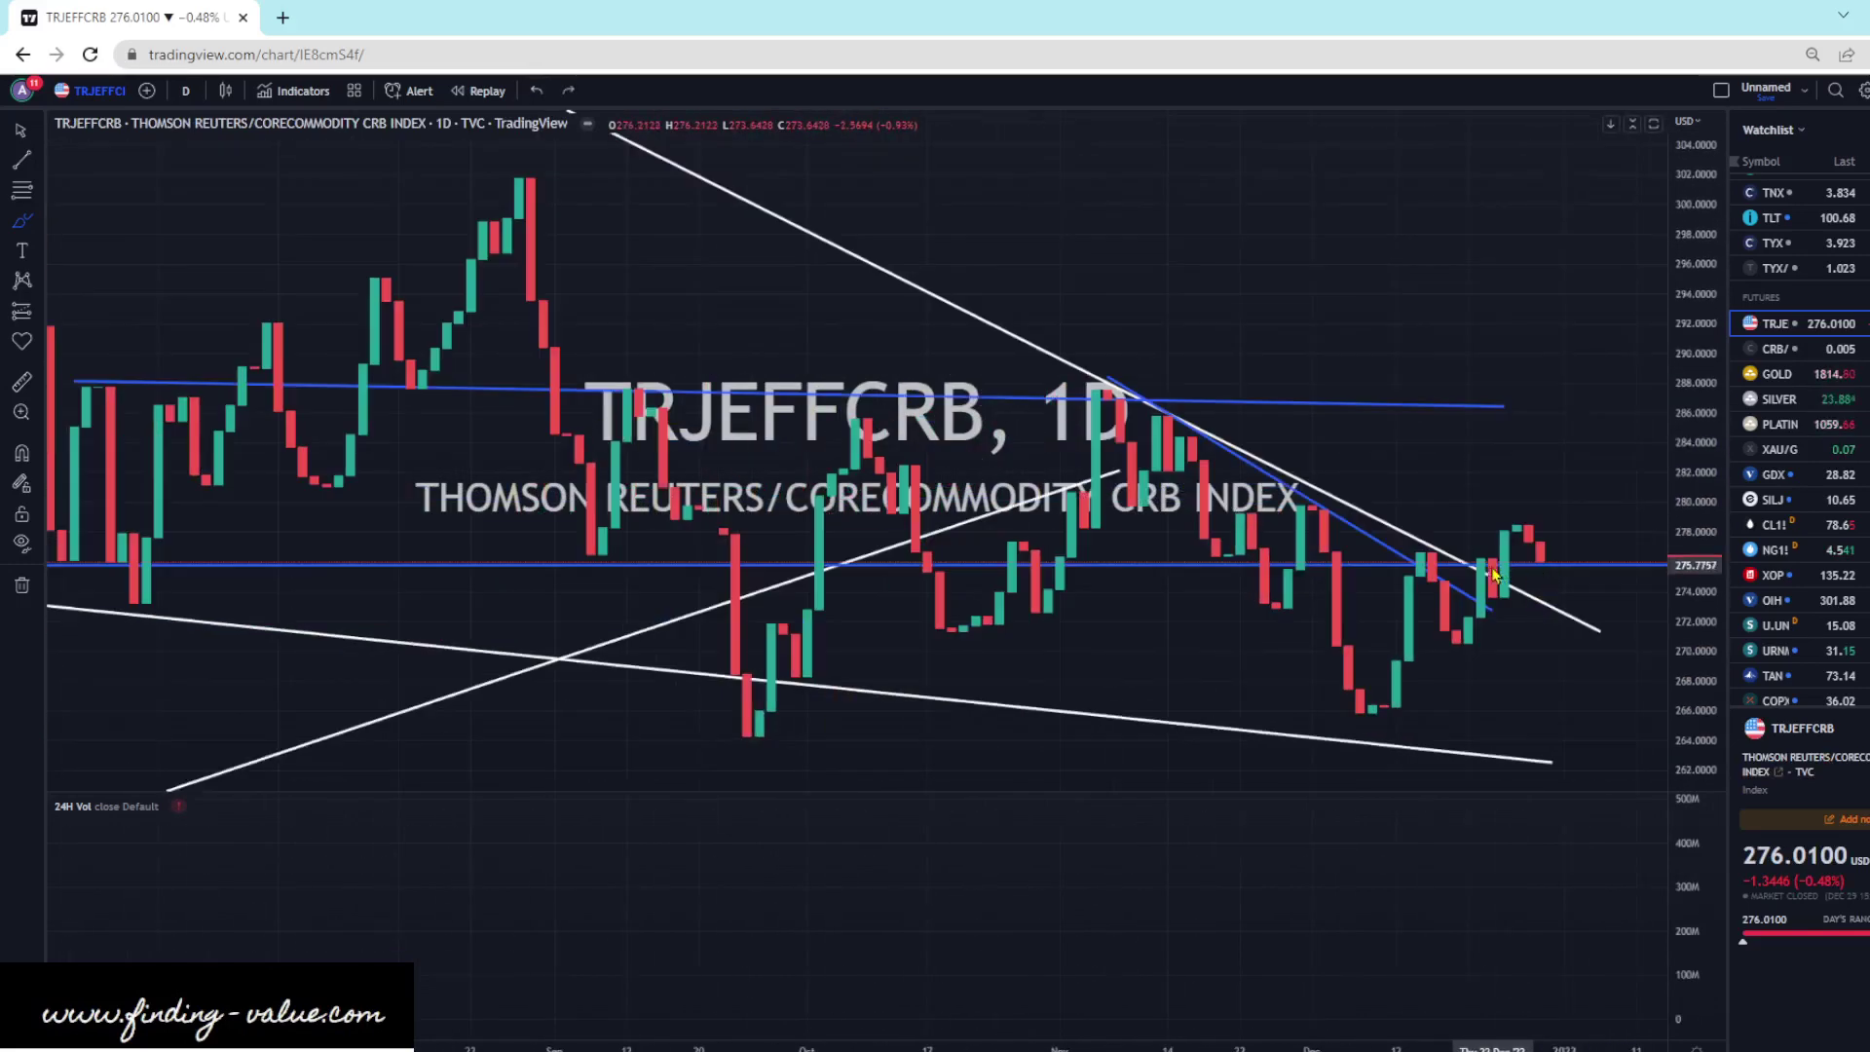
- Sketch and undo strokes running sideways and downward from the latest TRJEFFCRB candles along the descending white trendline
mouse_move(1495, 575)
mouse_down()
mouse_move(1639, 566)
mouse_move(1505, 577)
mouse_move(1623, 632)
mouse_up()
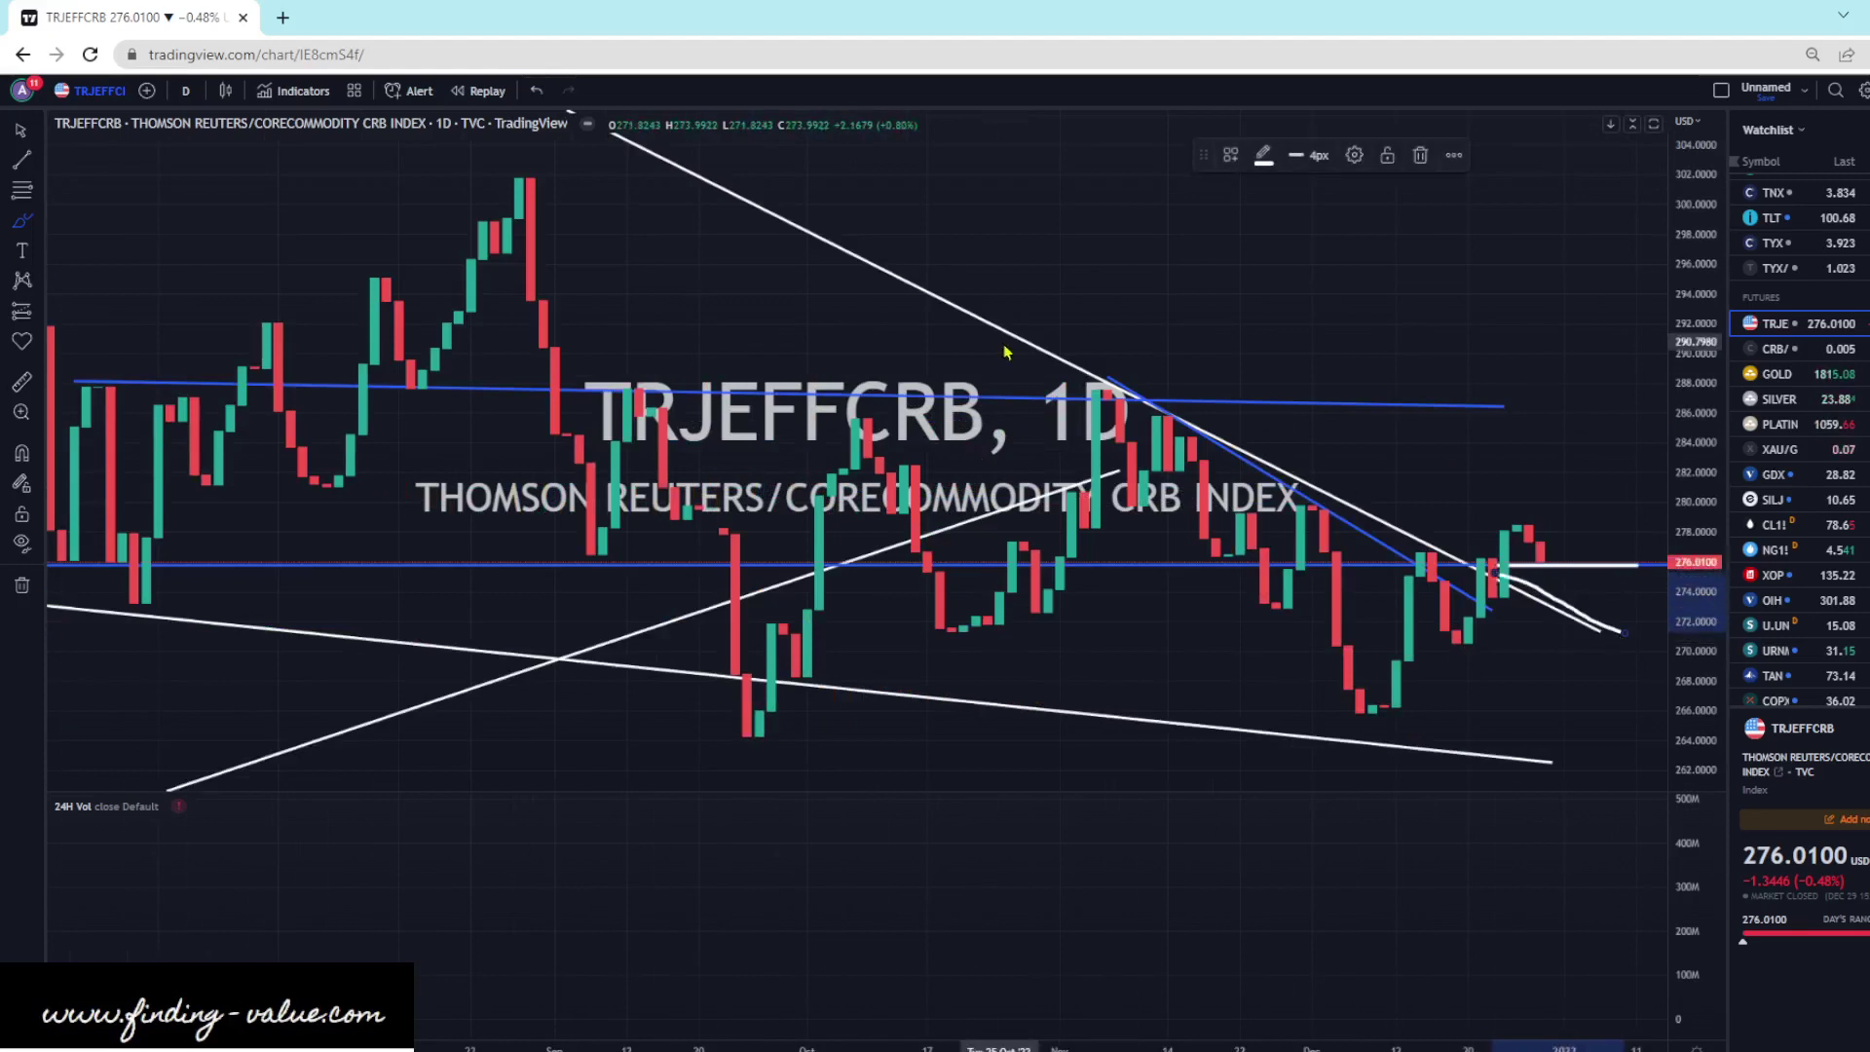
click(539, 90)
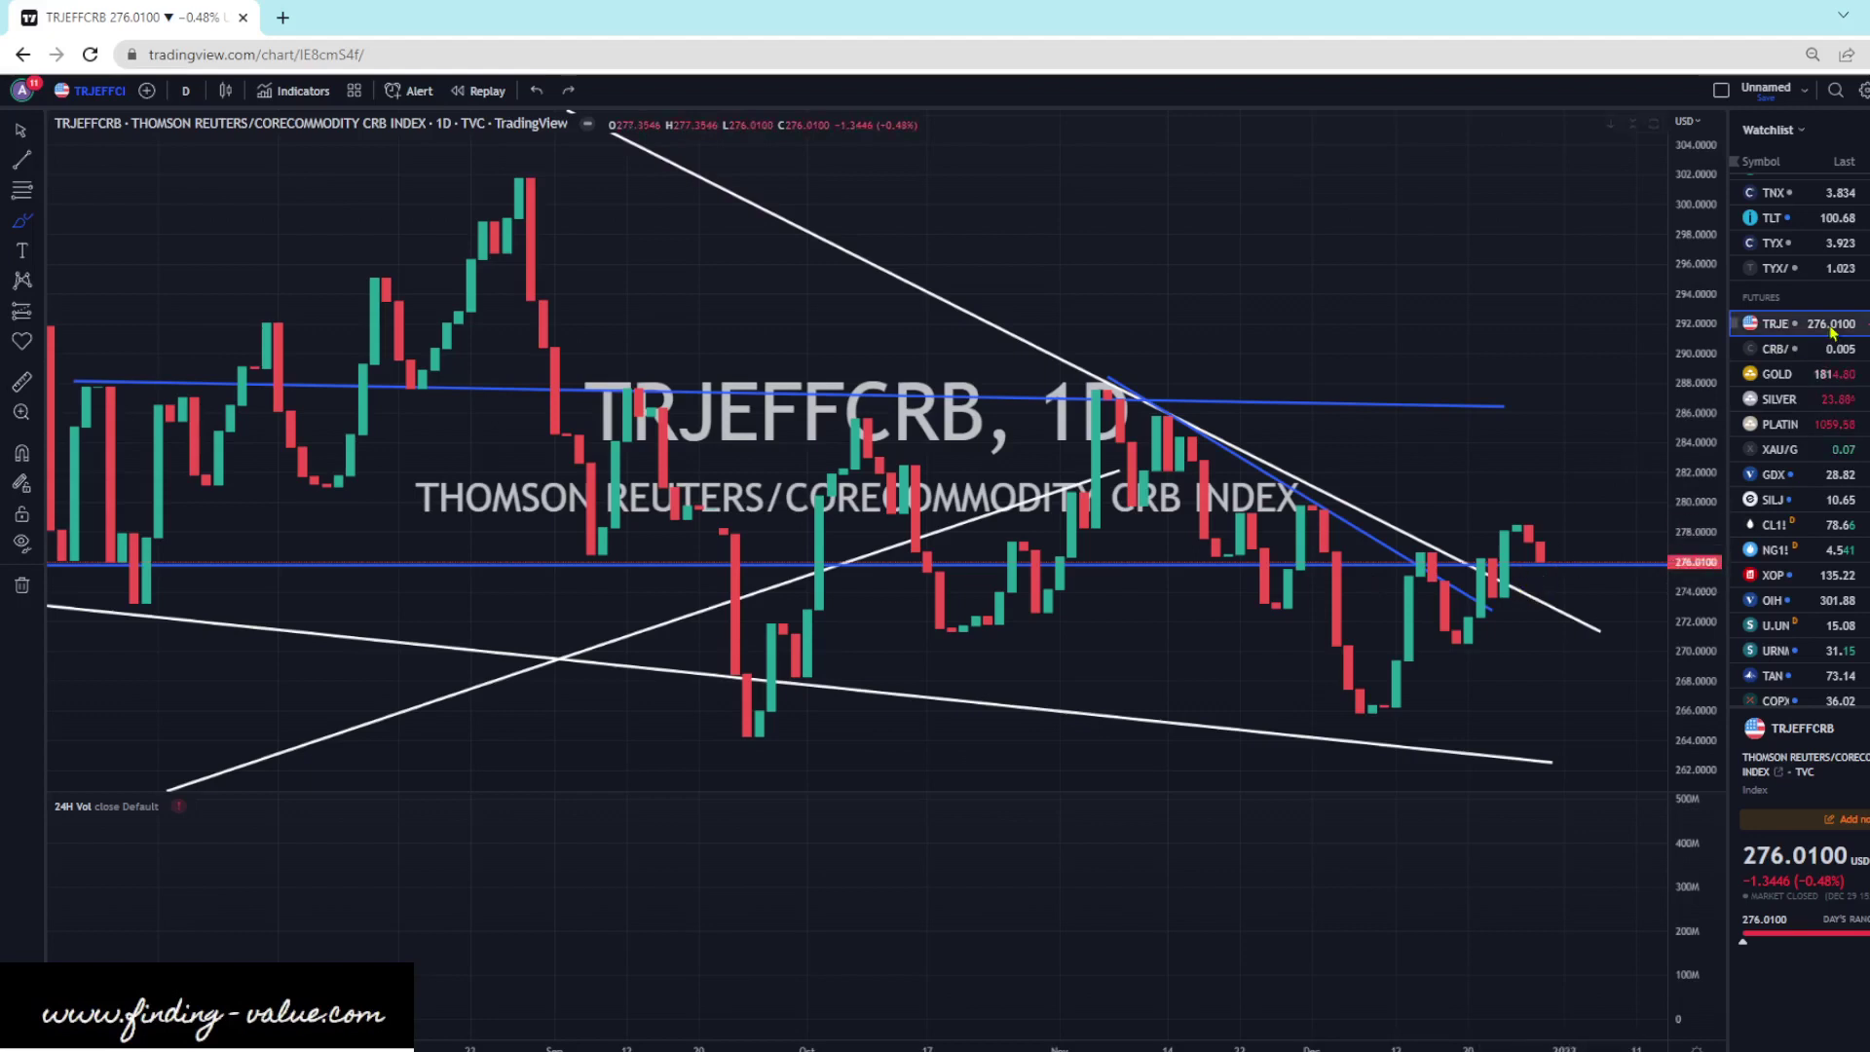
- Open the CRB/SPX ratio chart from the watchlist and examine the latest candles after the falling trendlines
click(1834, 356)
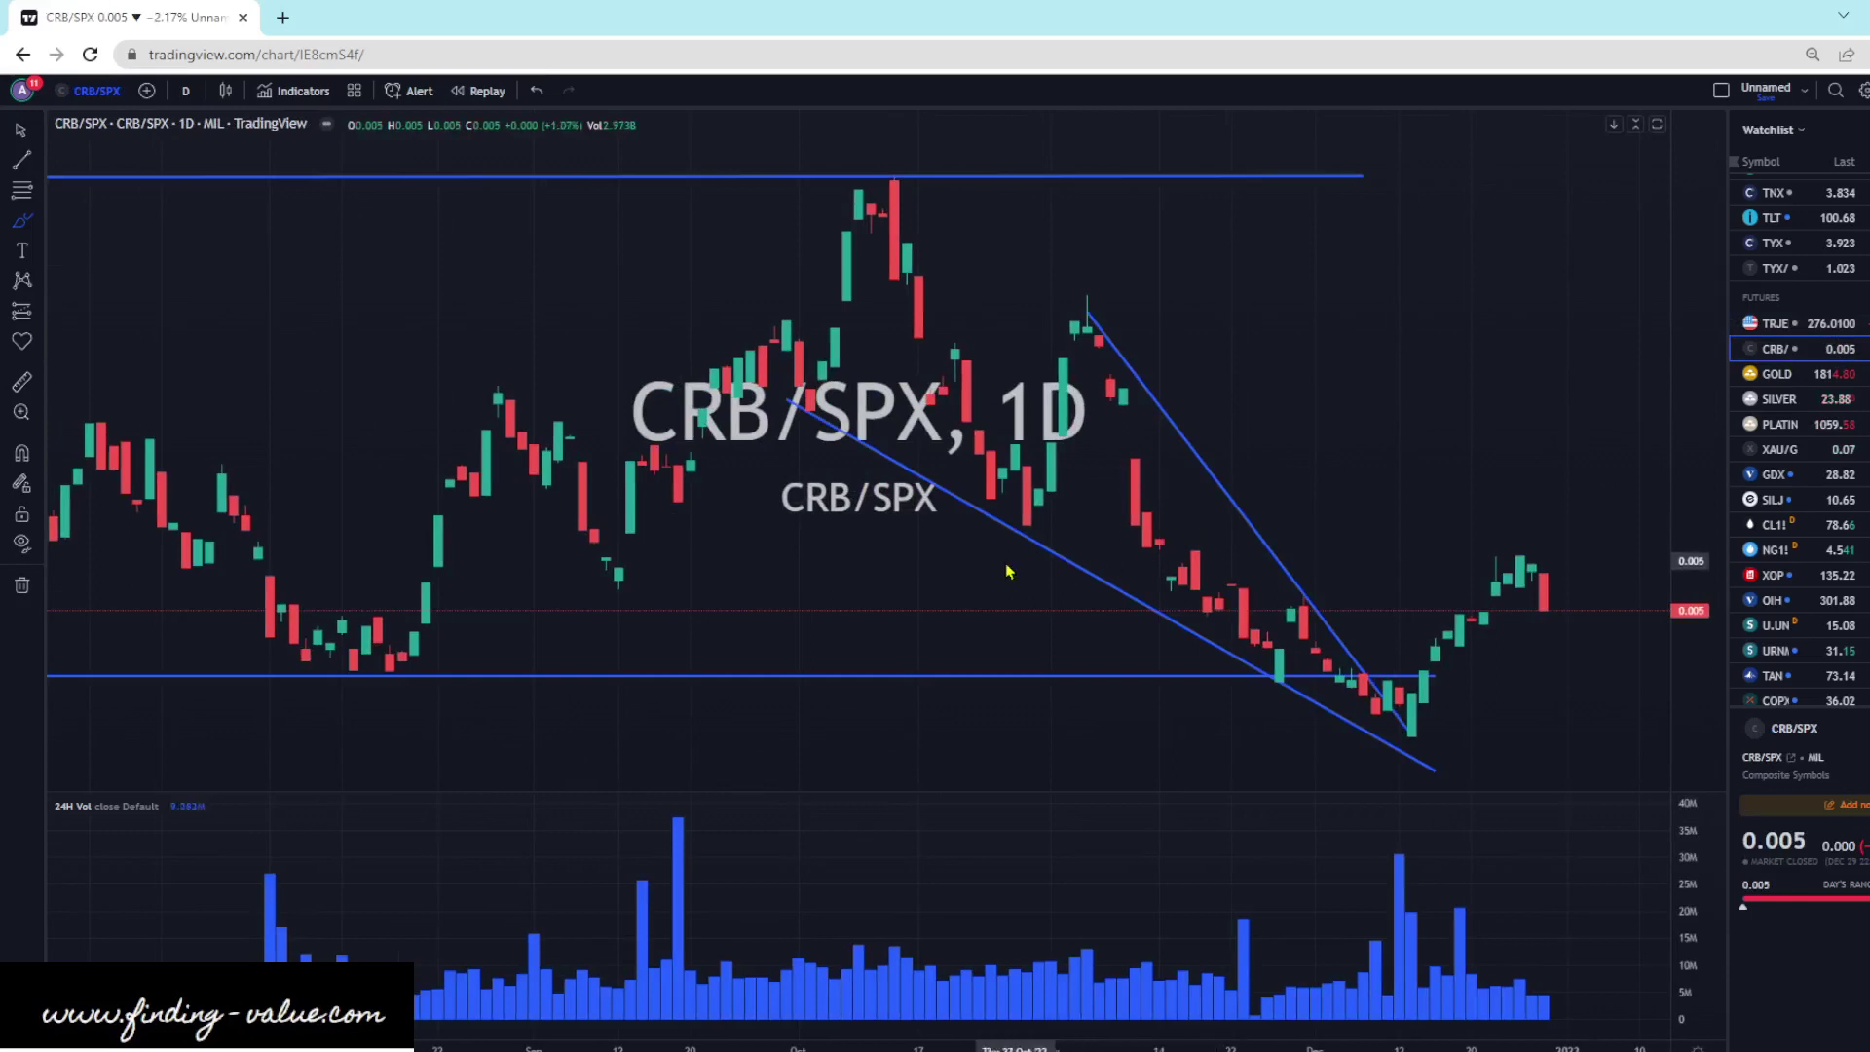
scroll(1266, 585, up, 3)
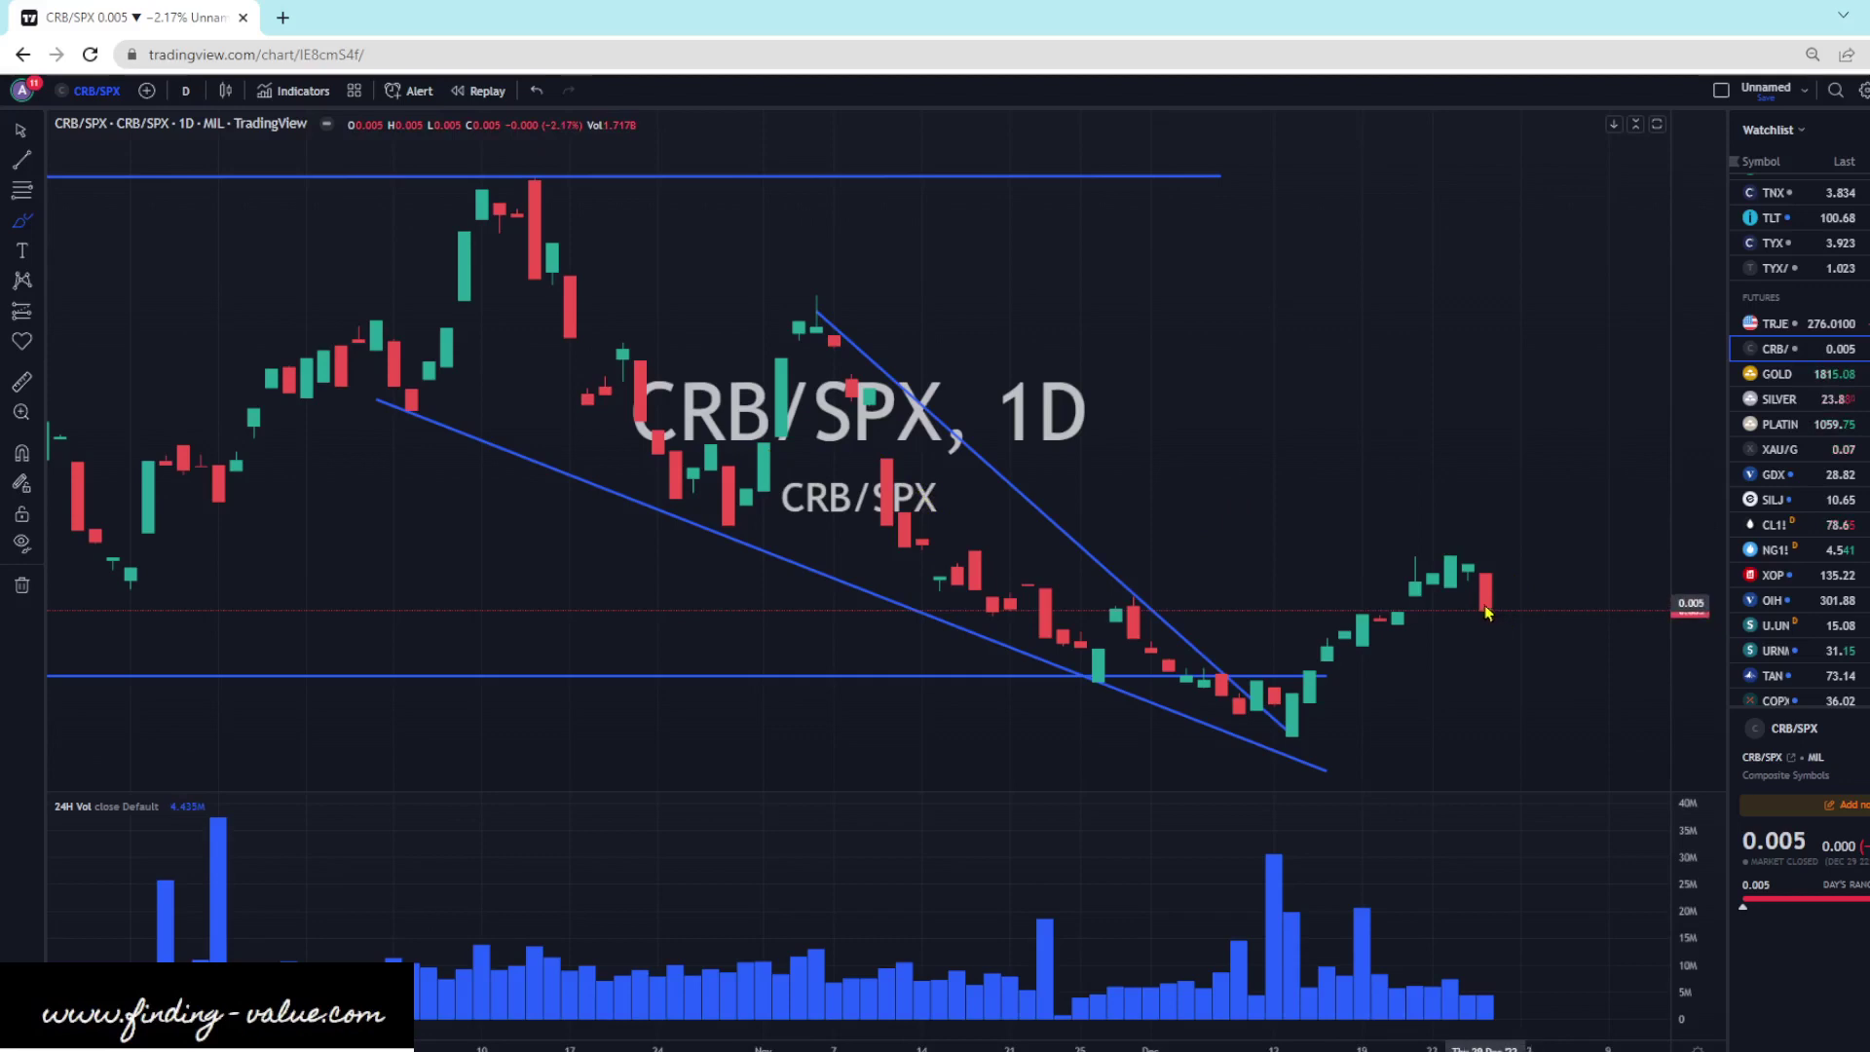
- Open the GOLD chart and draw two rising trendlines from late November: lower about 1740 to 1808, upper about 1804 to 1833
key(Down)
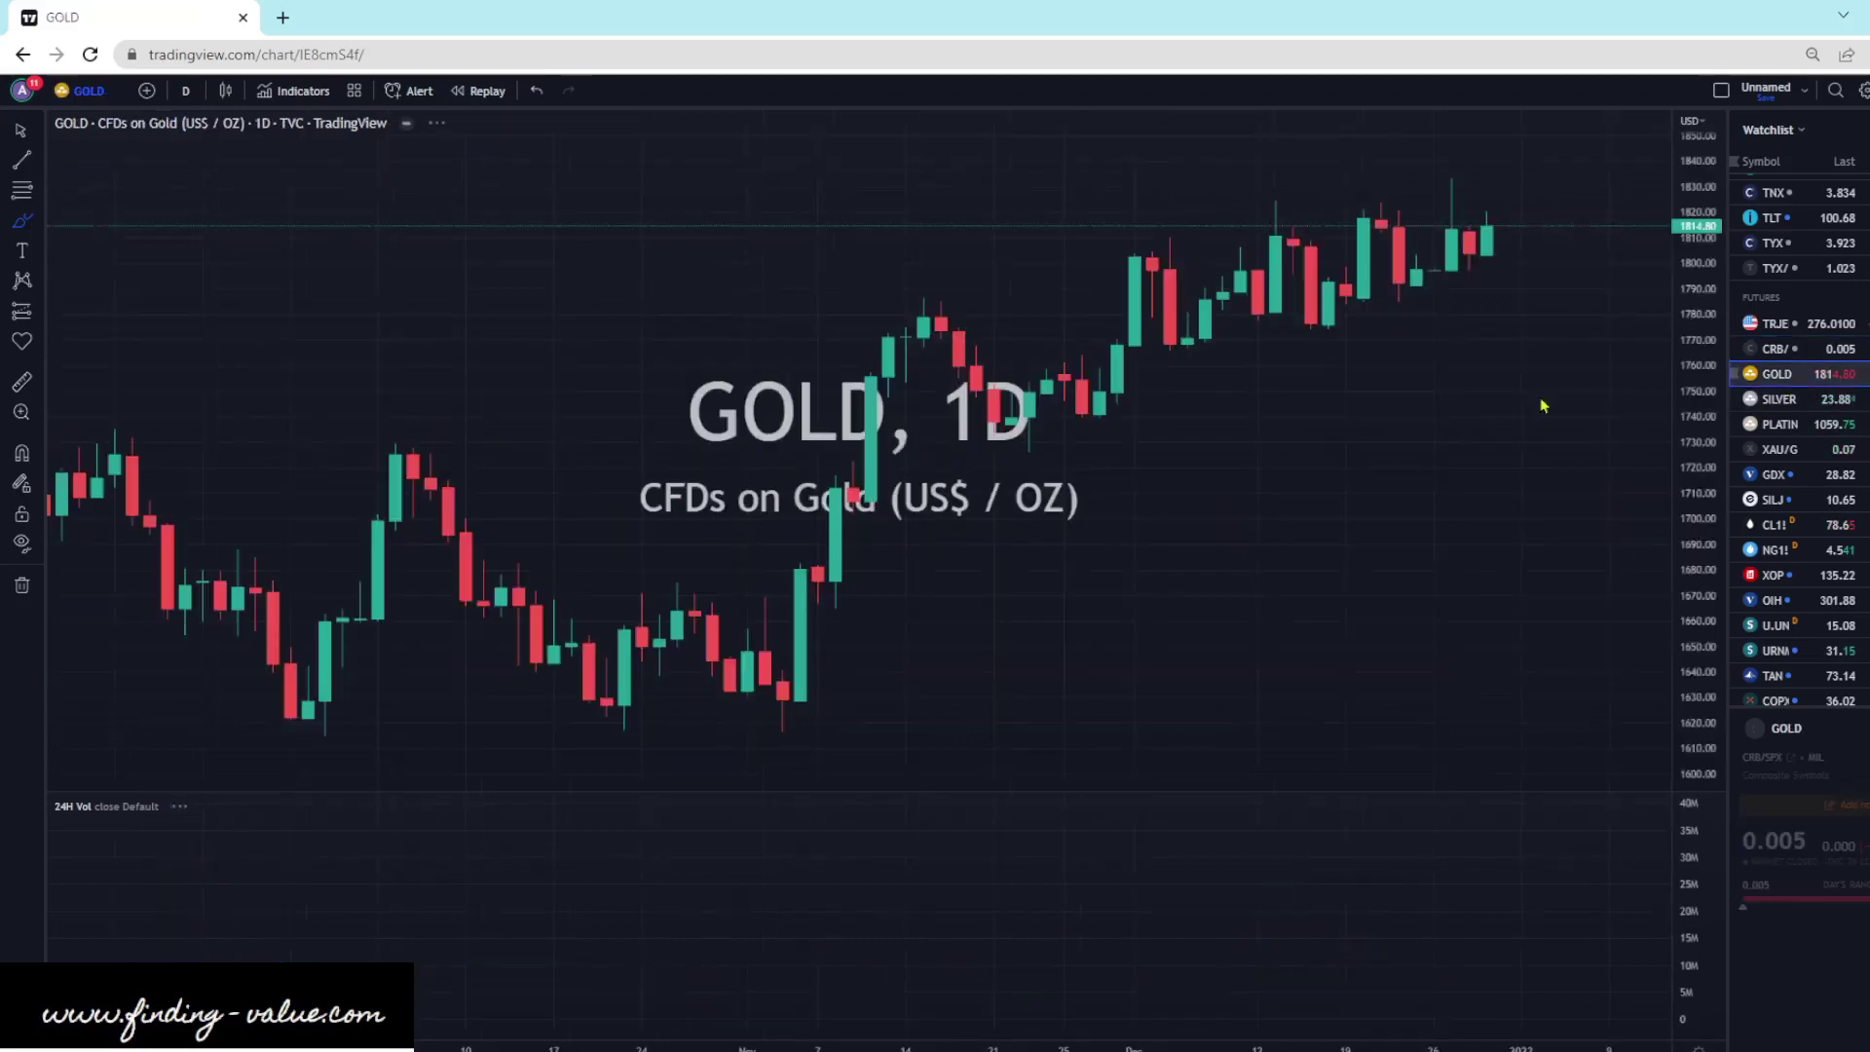
scroll(1119, 530, down, 5)
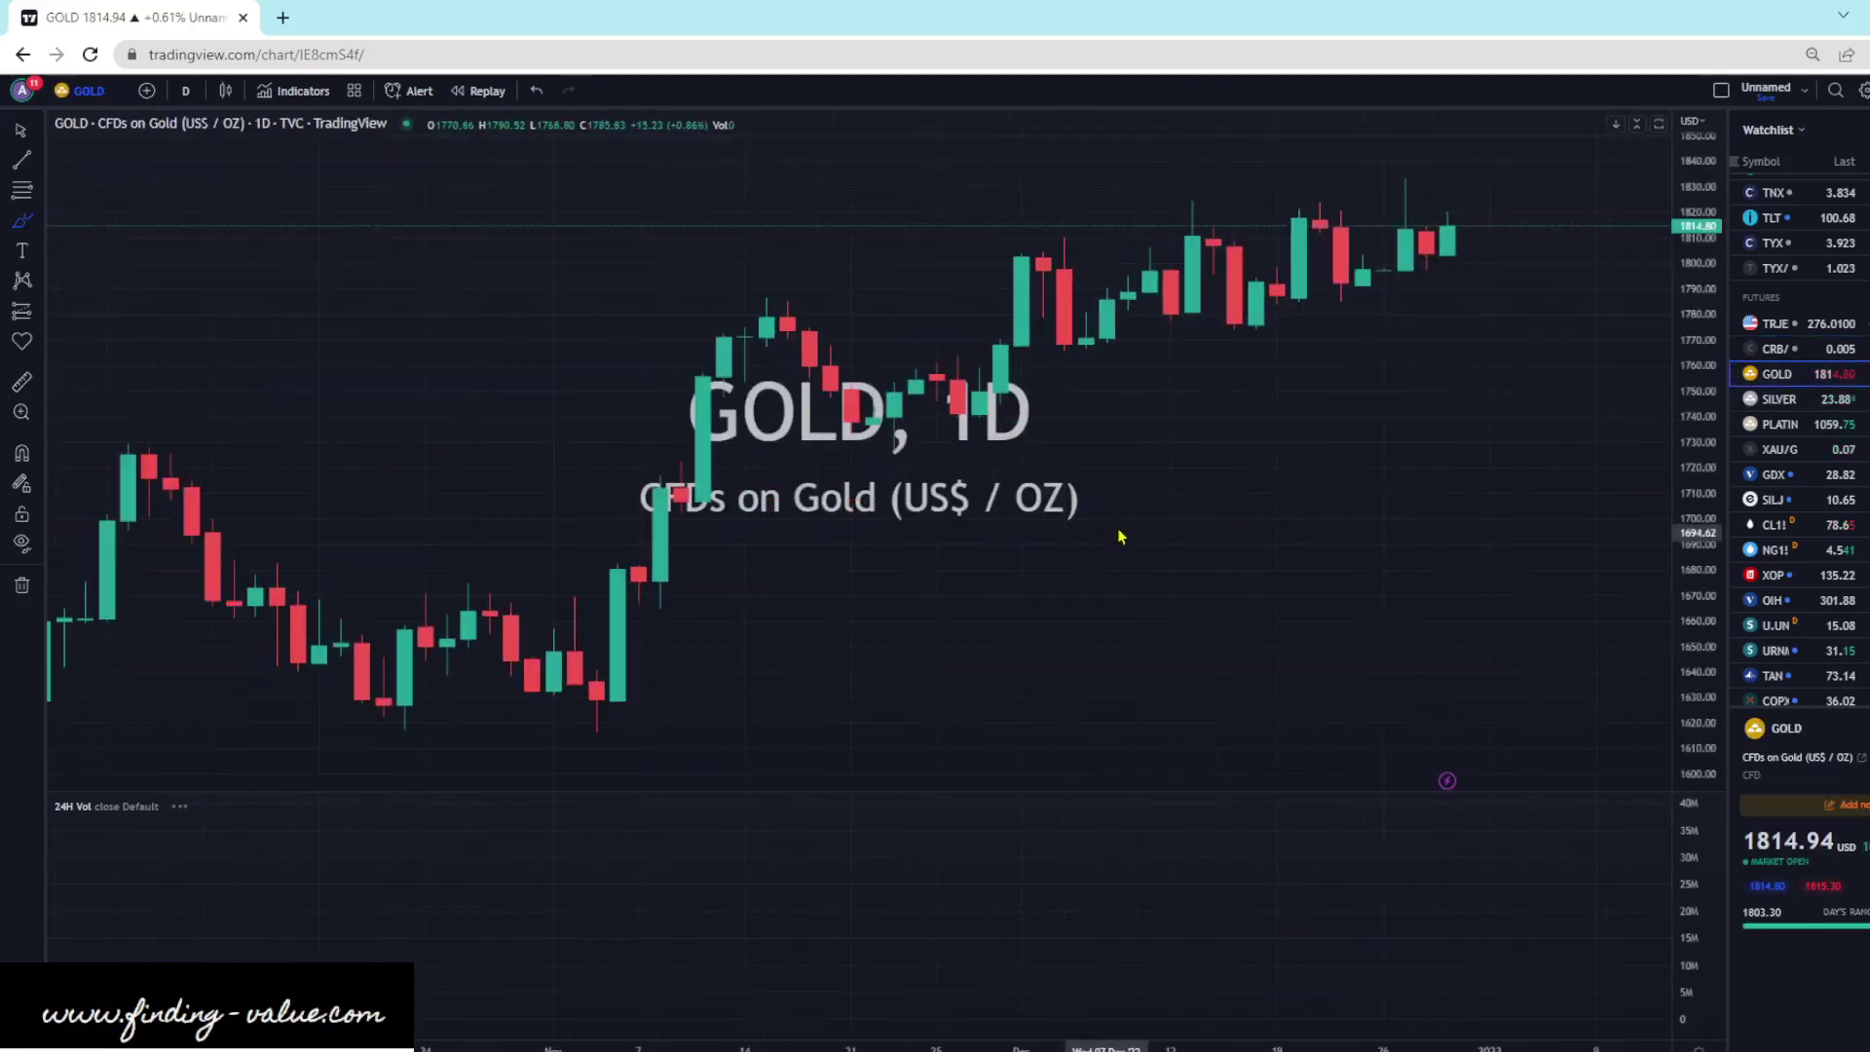
scroll(1126, 535, down, 2)
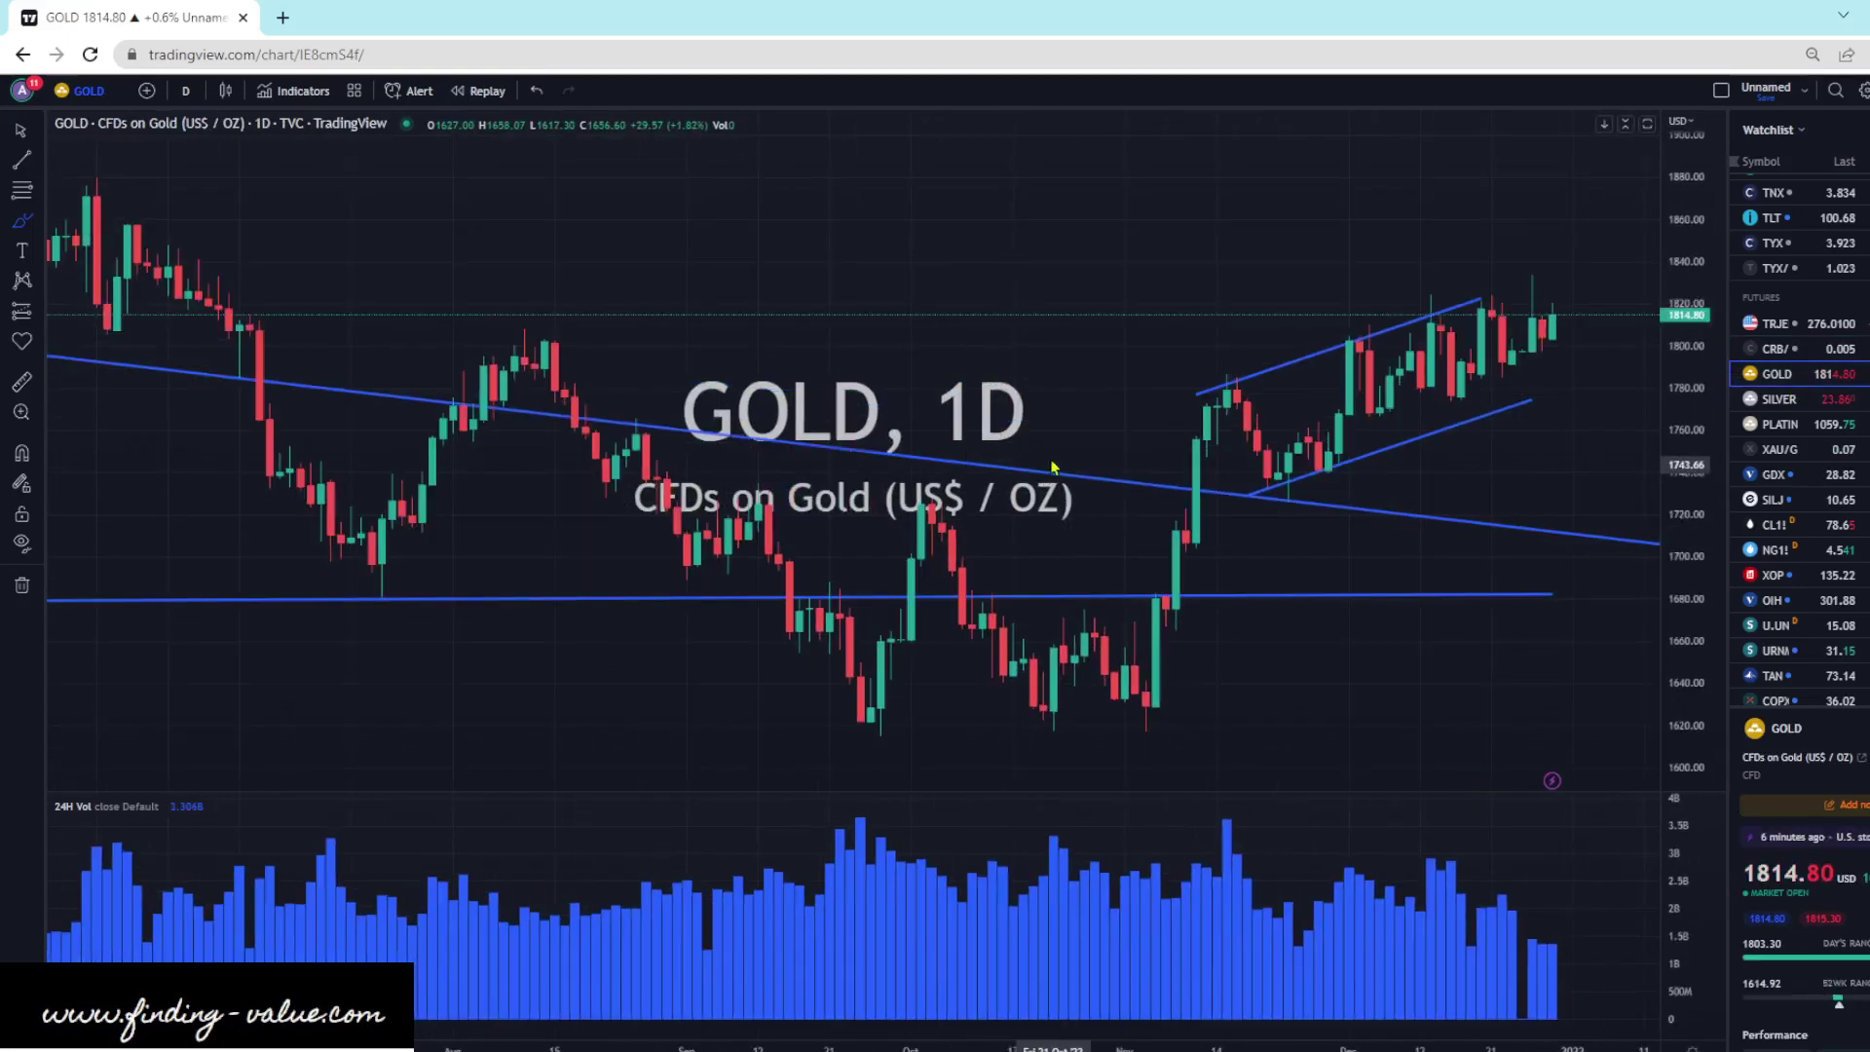
click(21, 159)
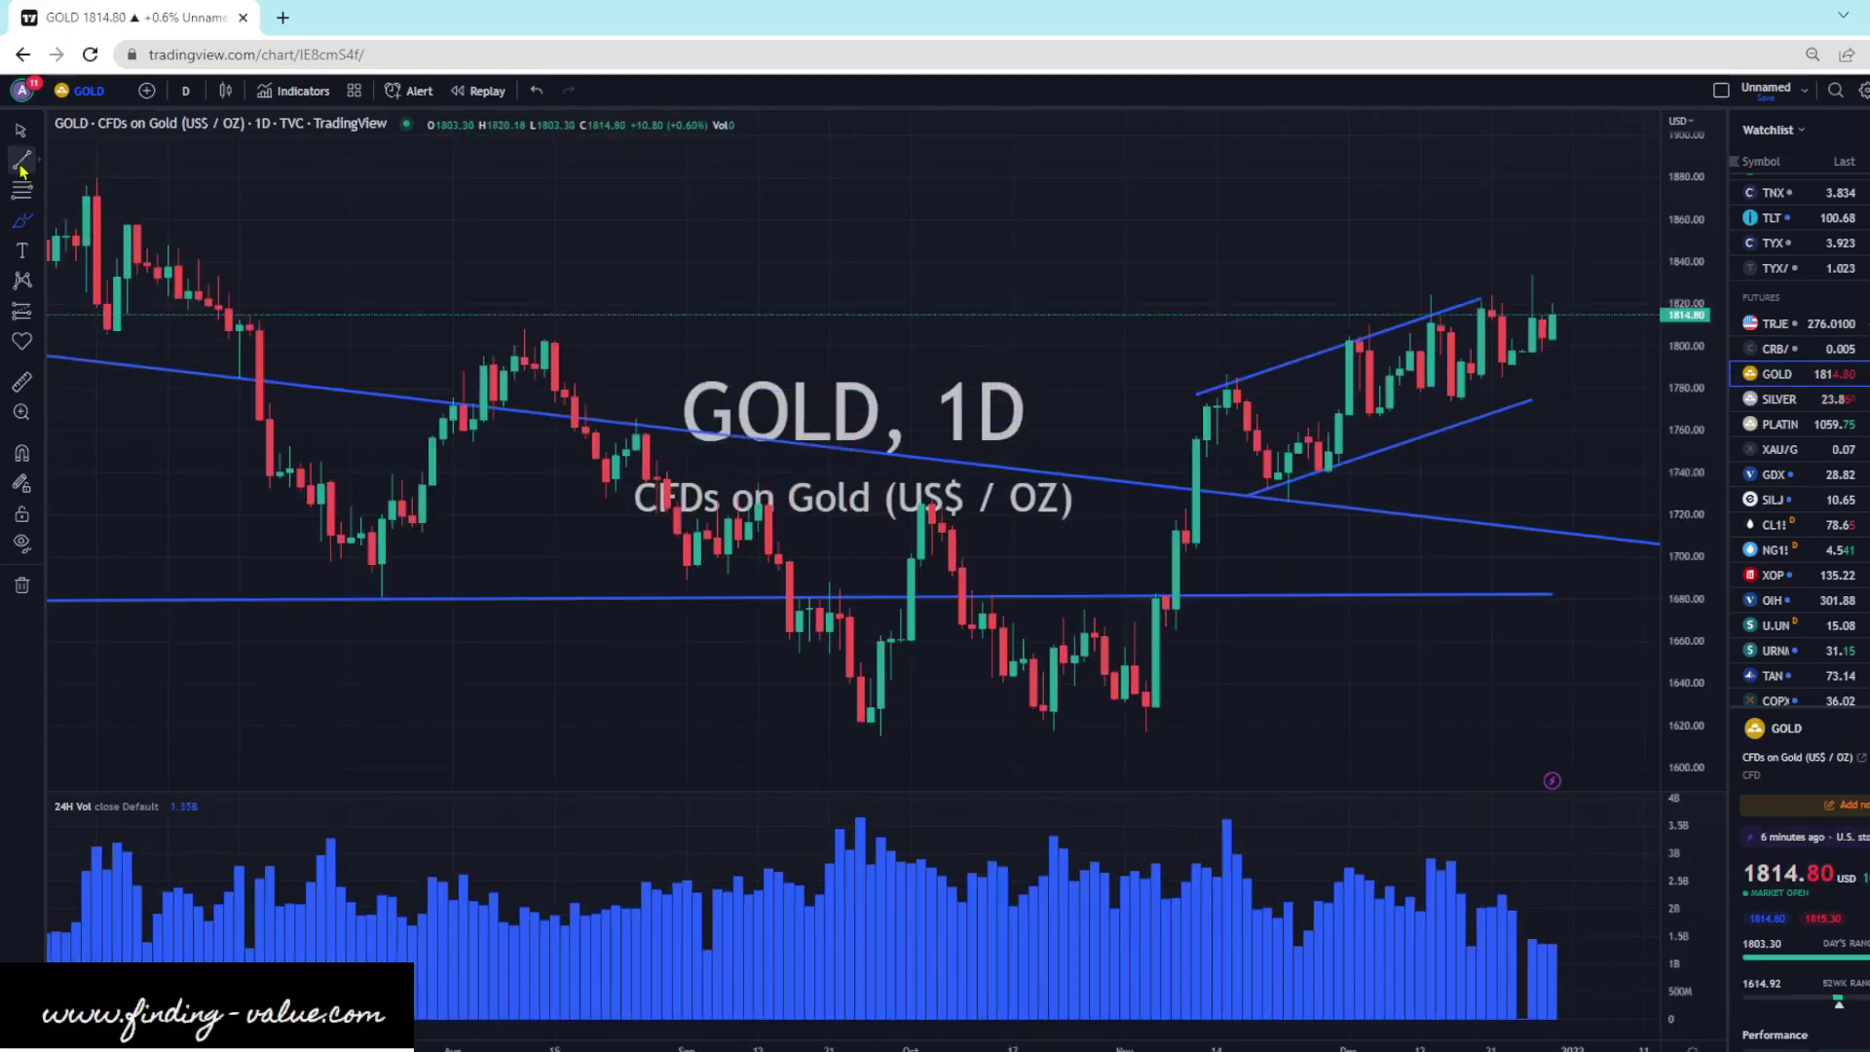
click(1346, 475)
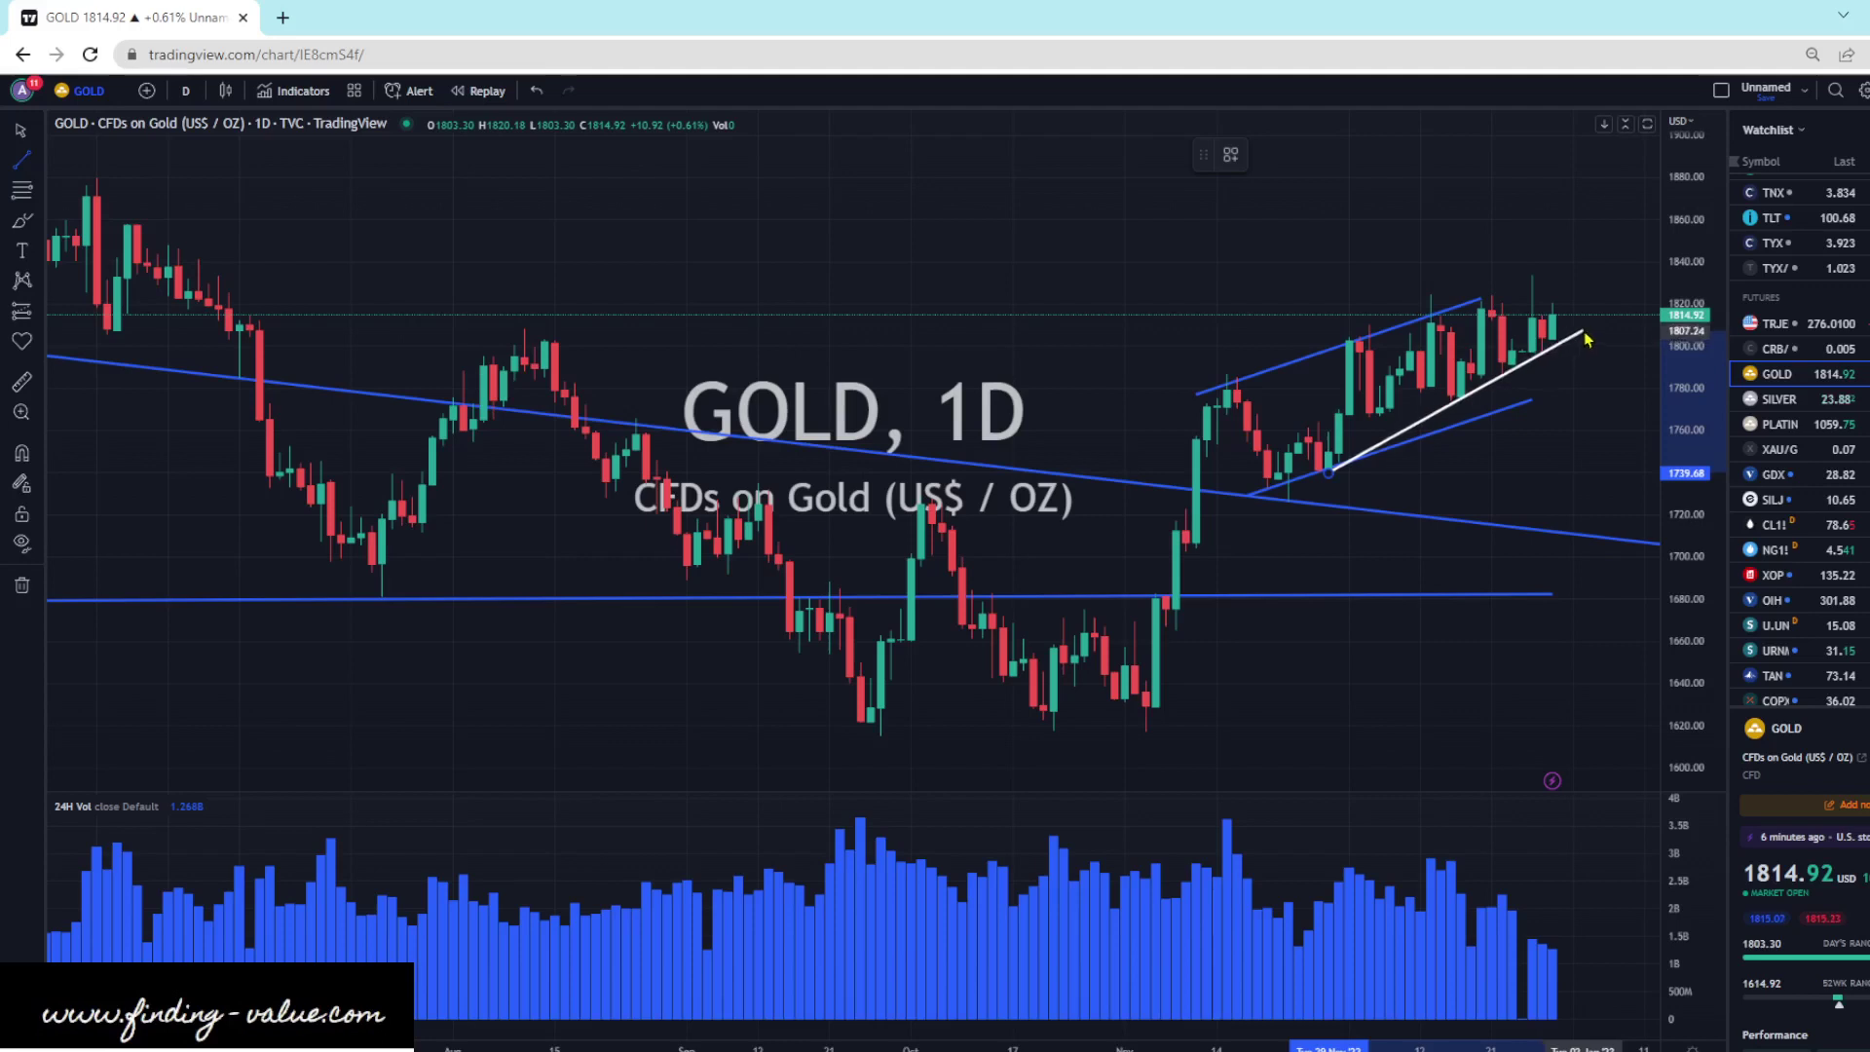
click(1584, 332)
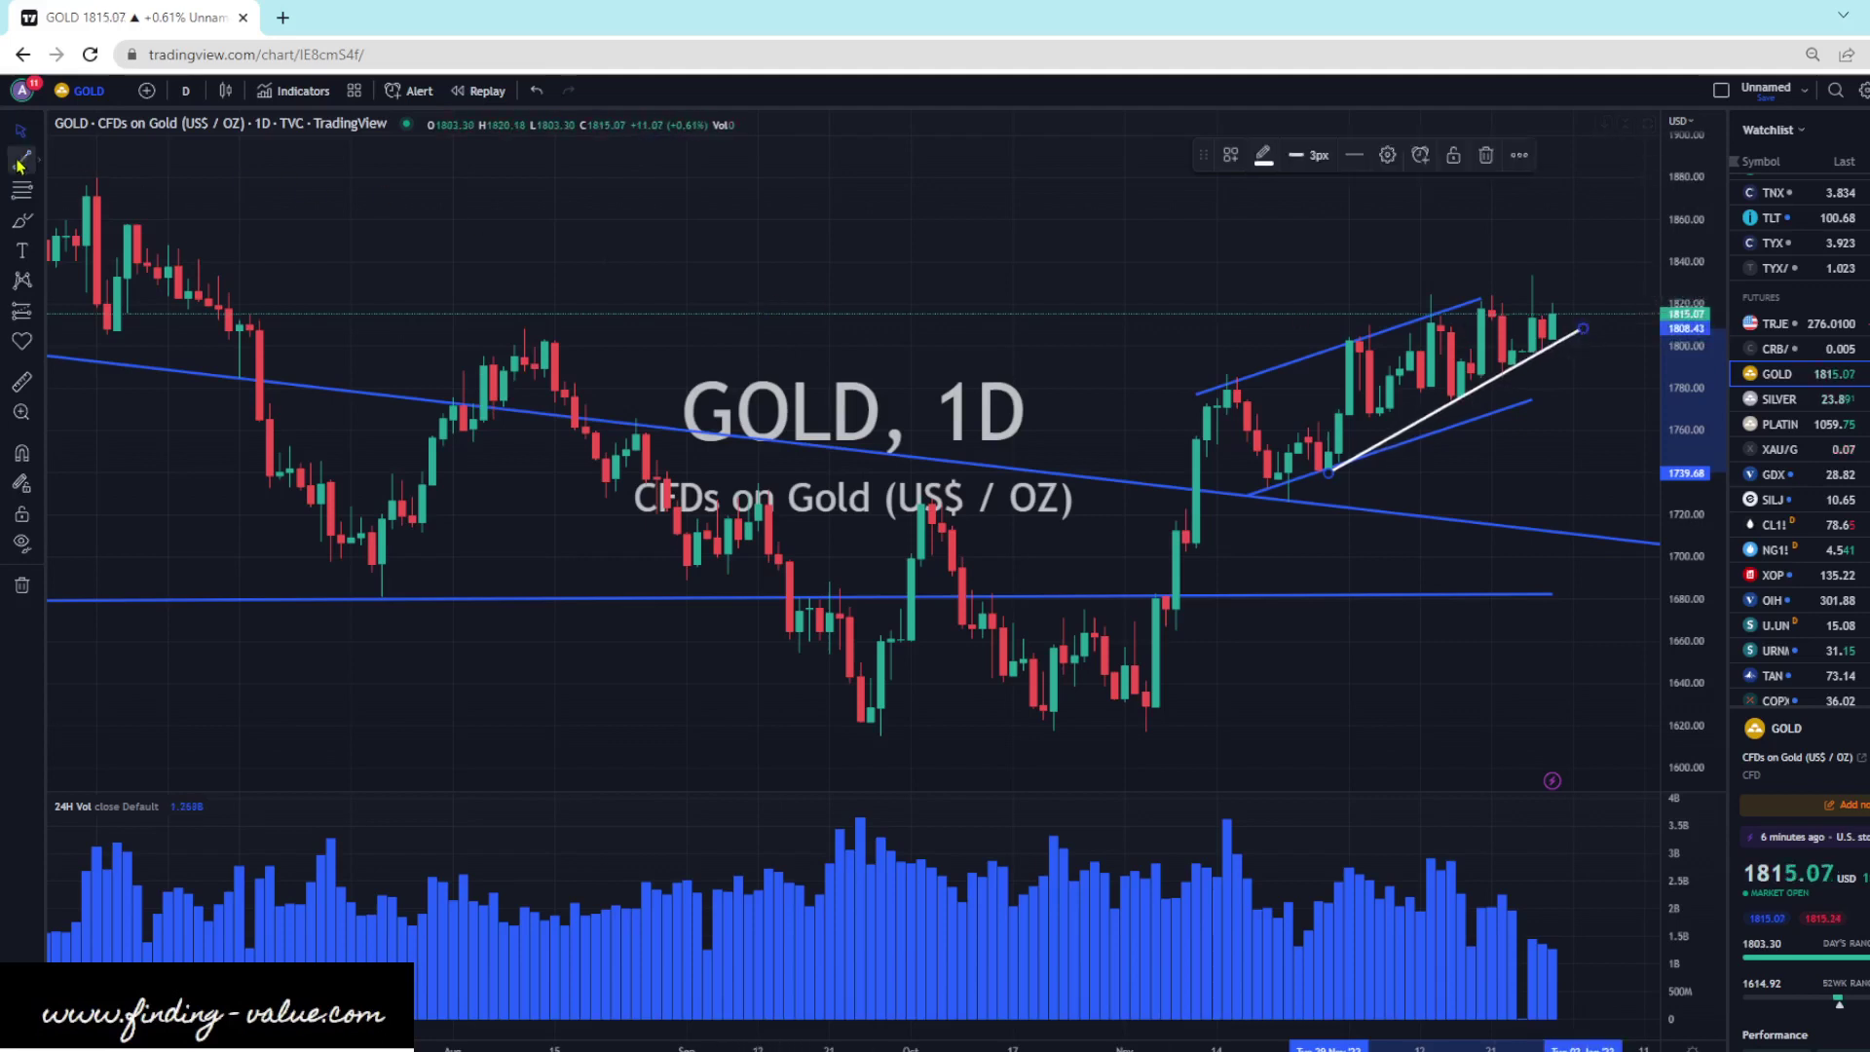
click(1340, 337)
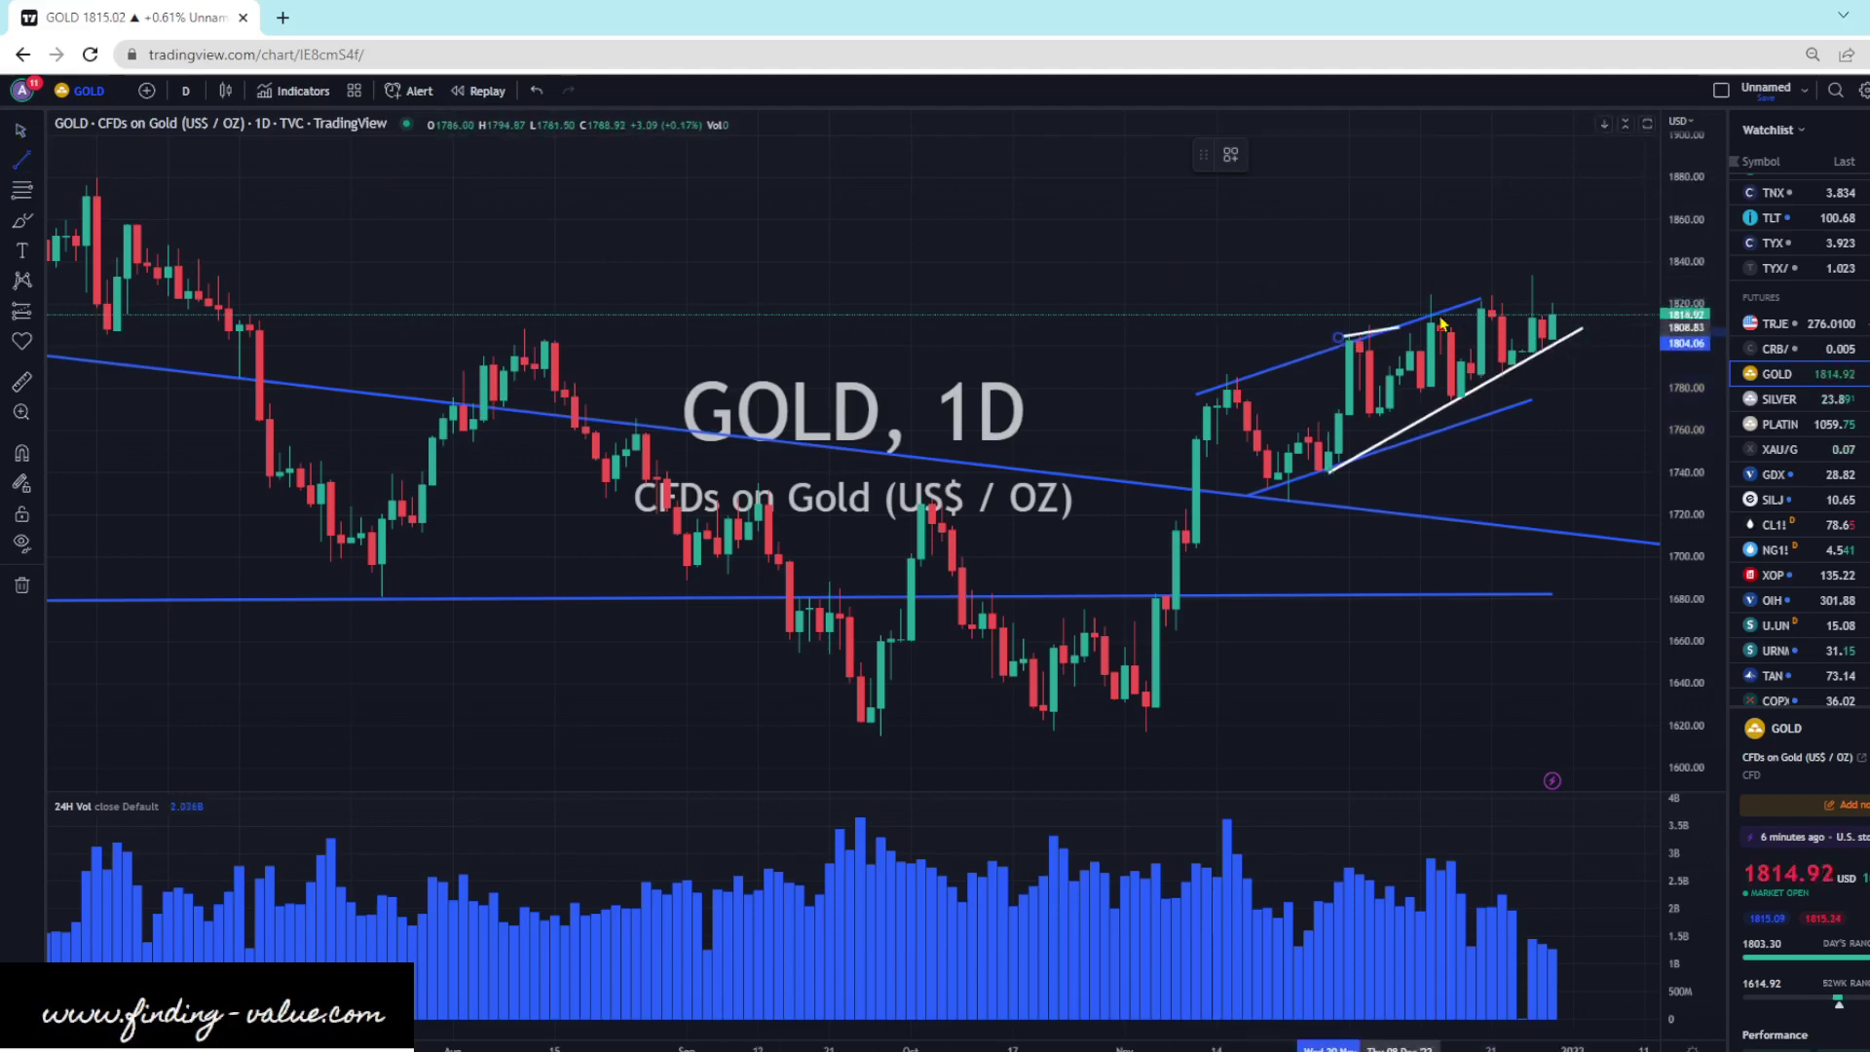
click(1608, 280)
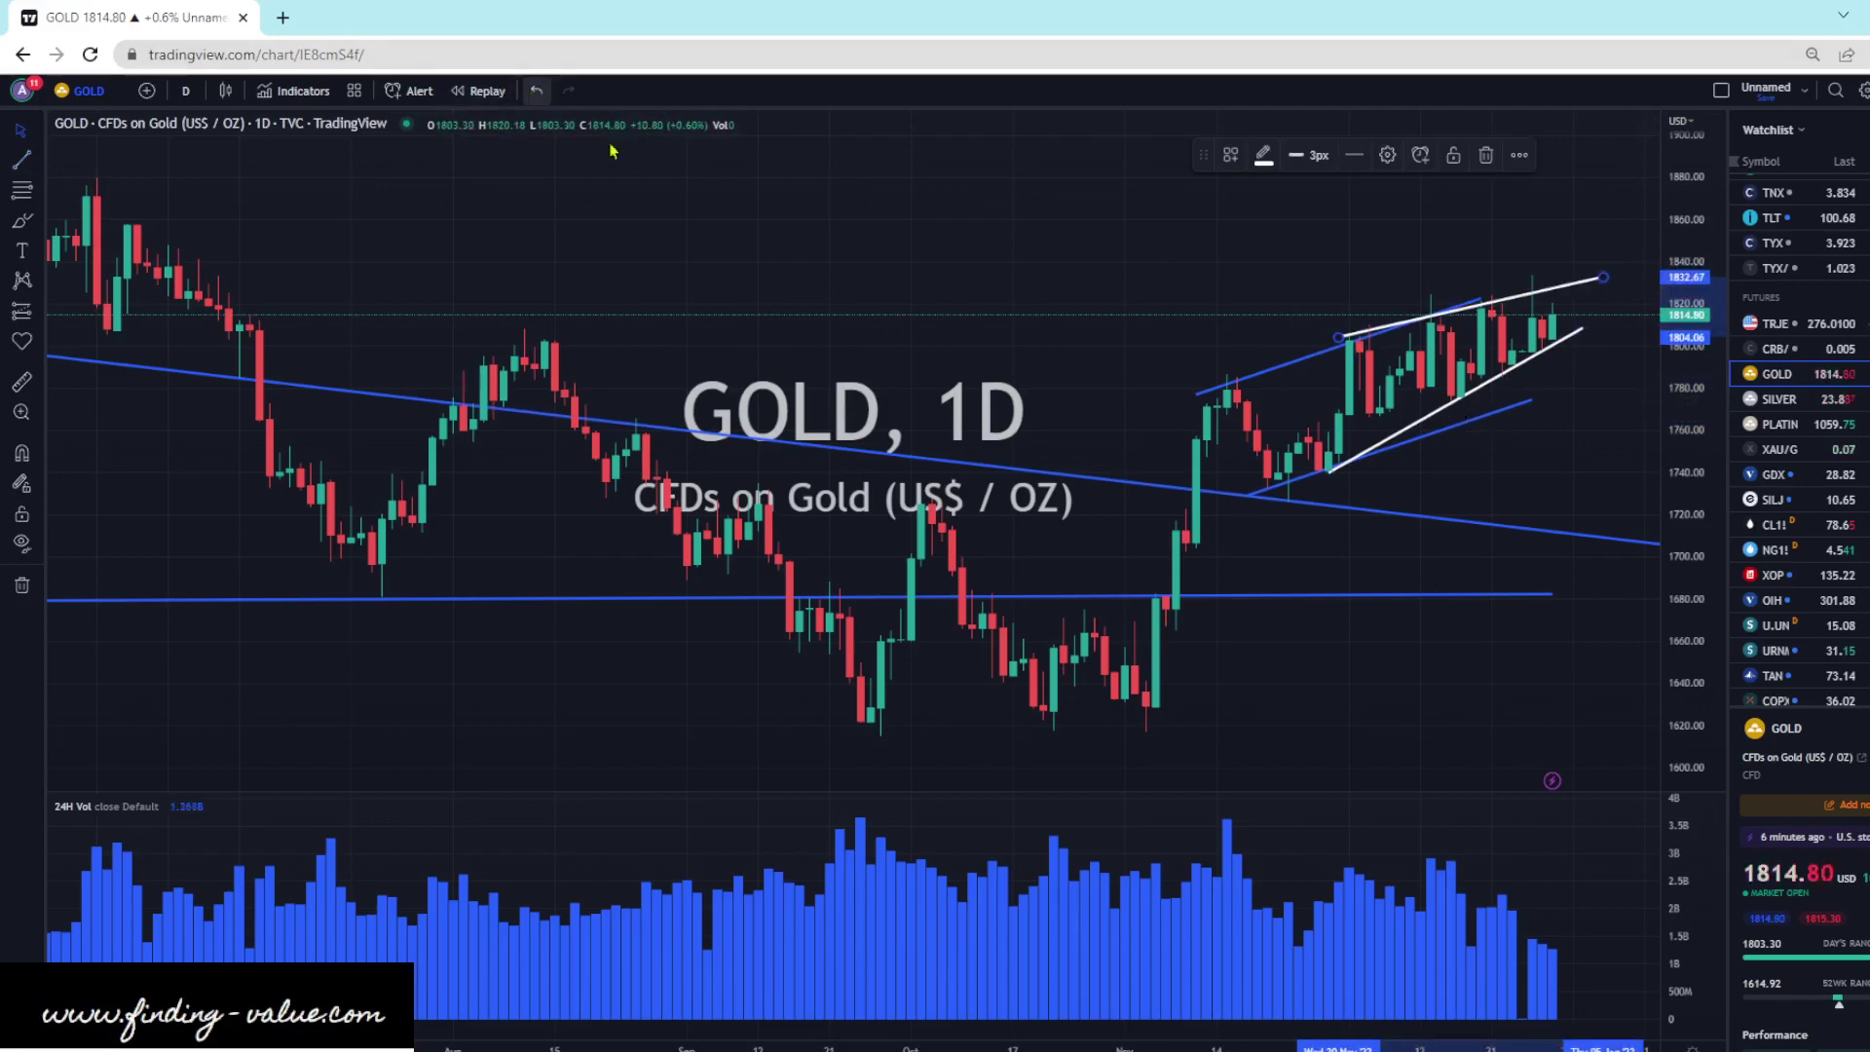
- Delete the older blue rising channel lines around the November and December gold advance
click(1273, 372)
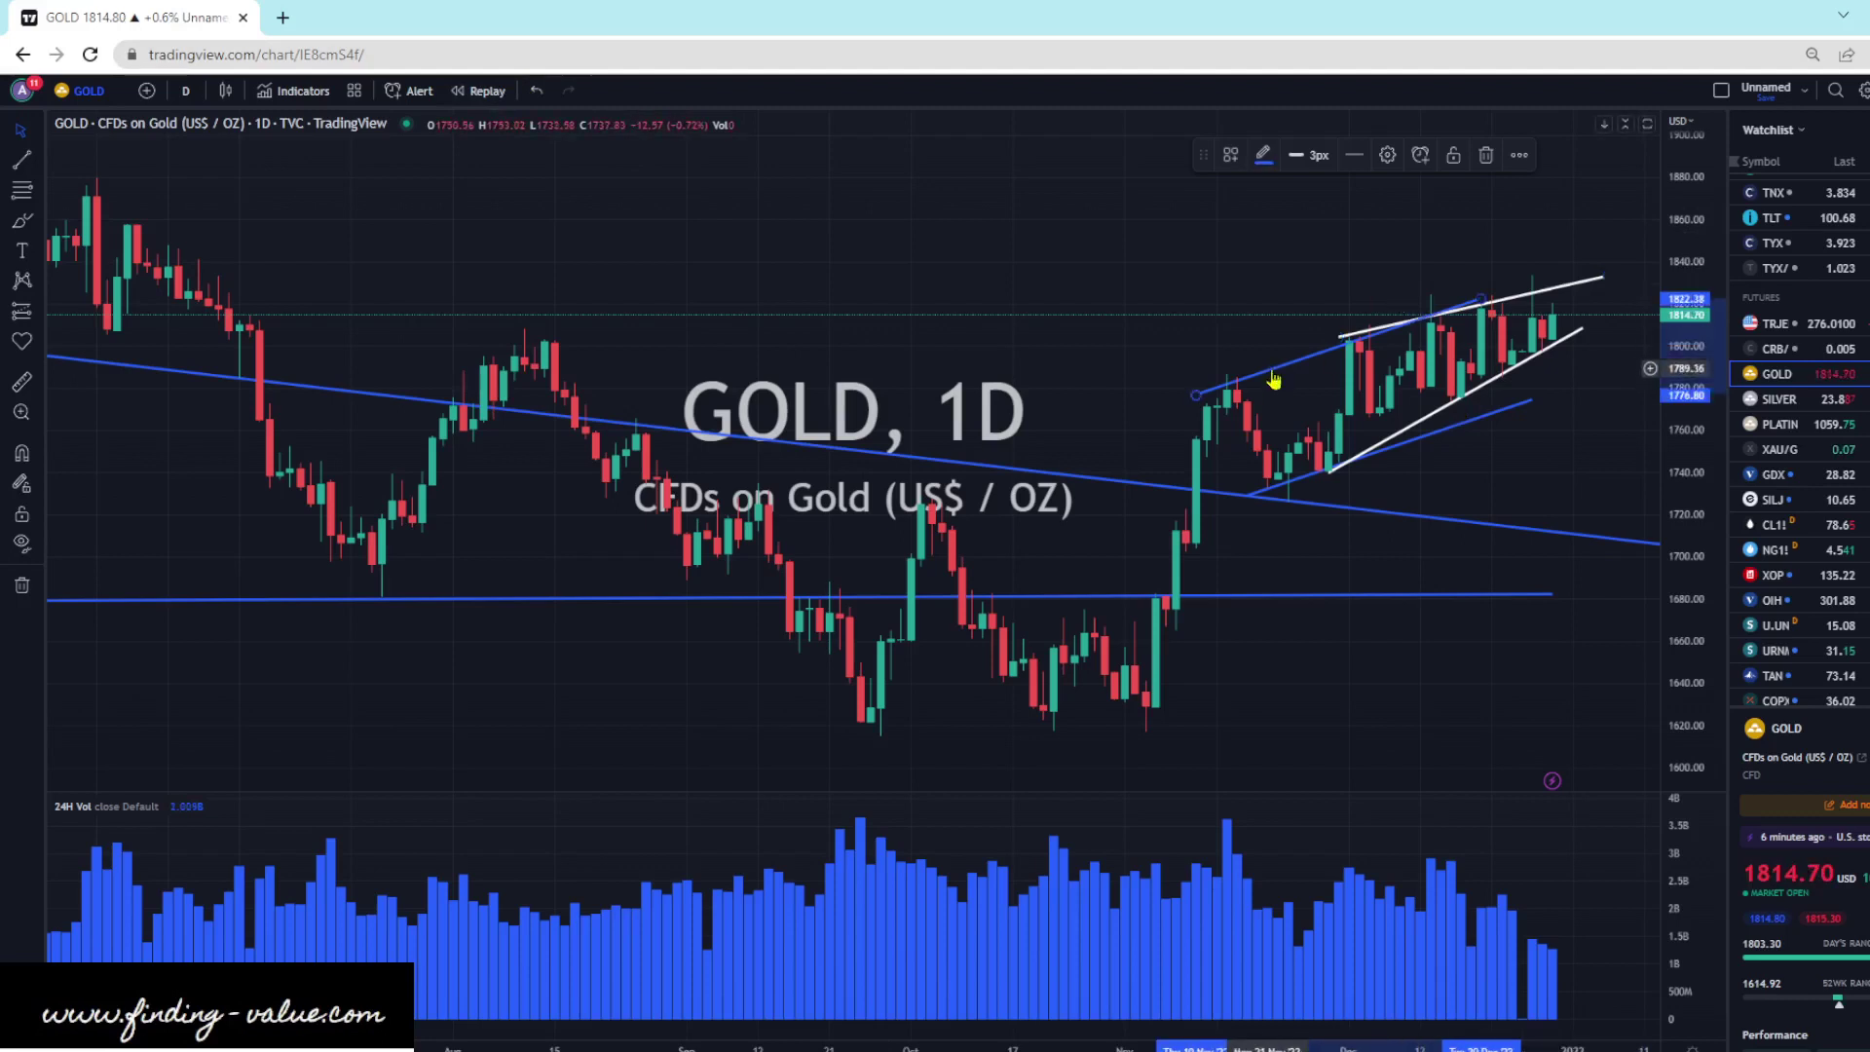
key(Delete)
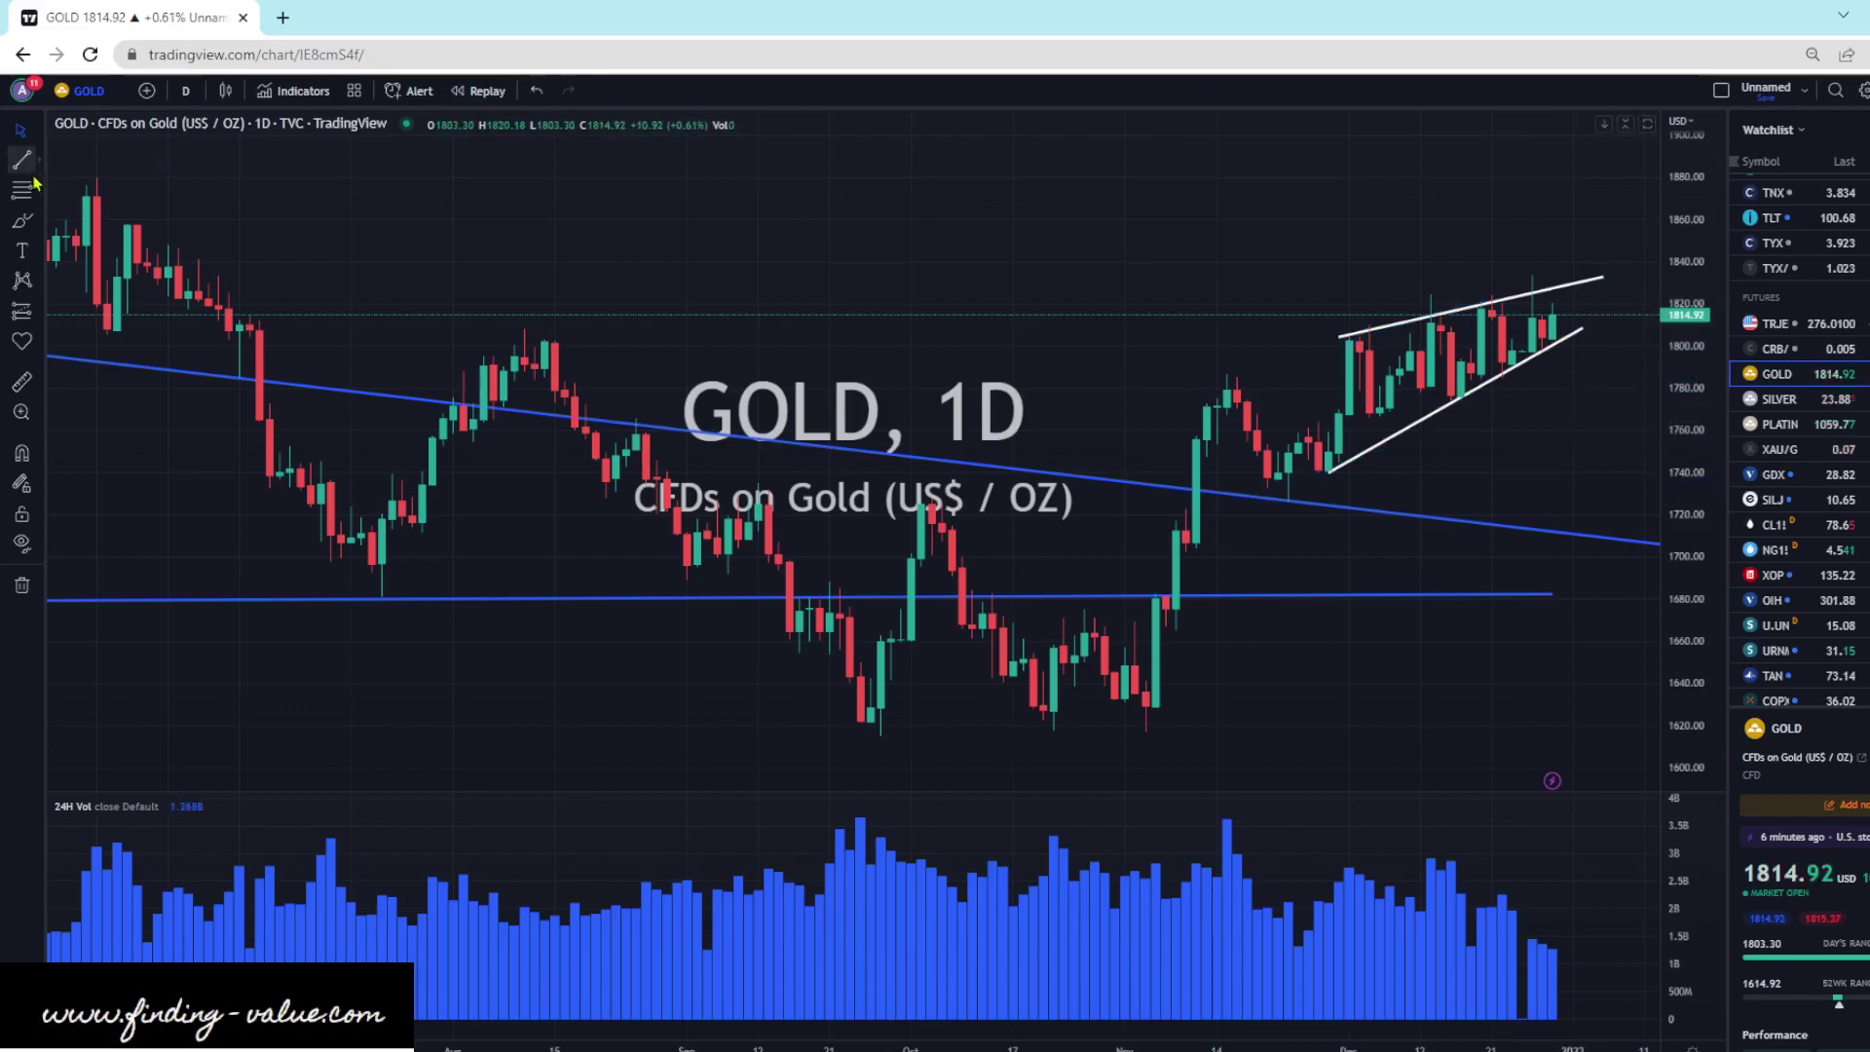
- Sketch and undo a steep rising brush stroke from the latest daily gold candle to about 1889
click(22, 221)
drag(1562, 316, 1585, 154)
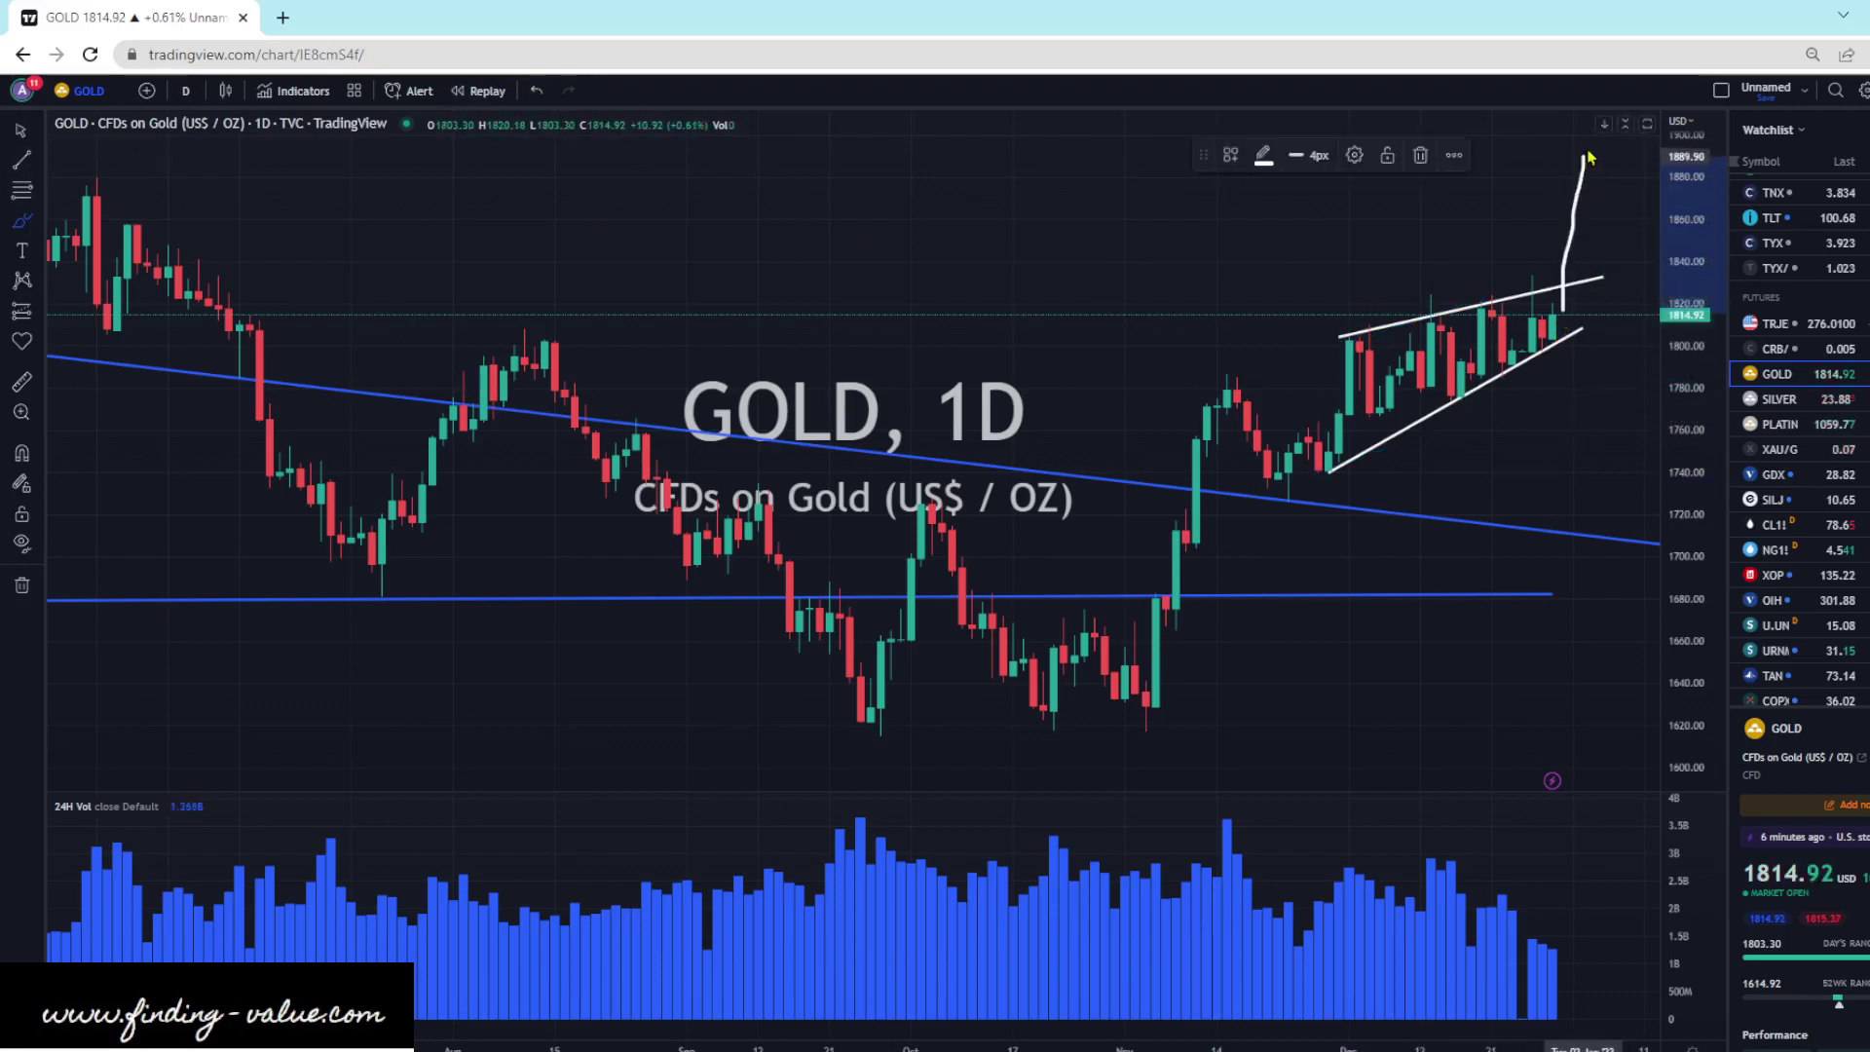
click(537, 91)
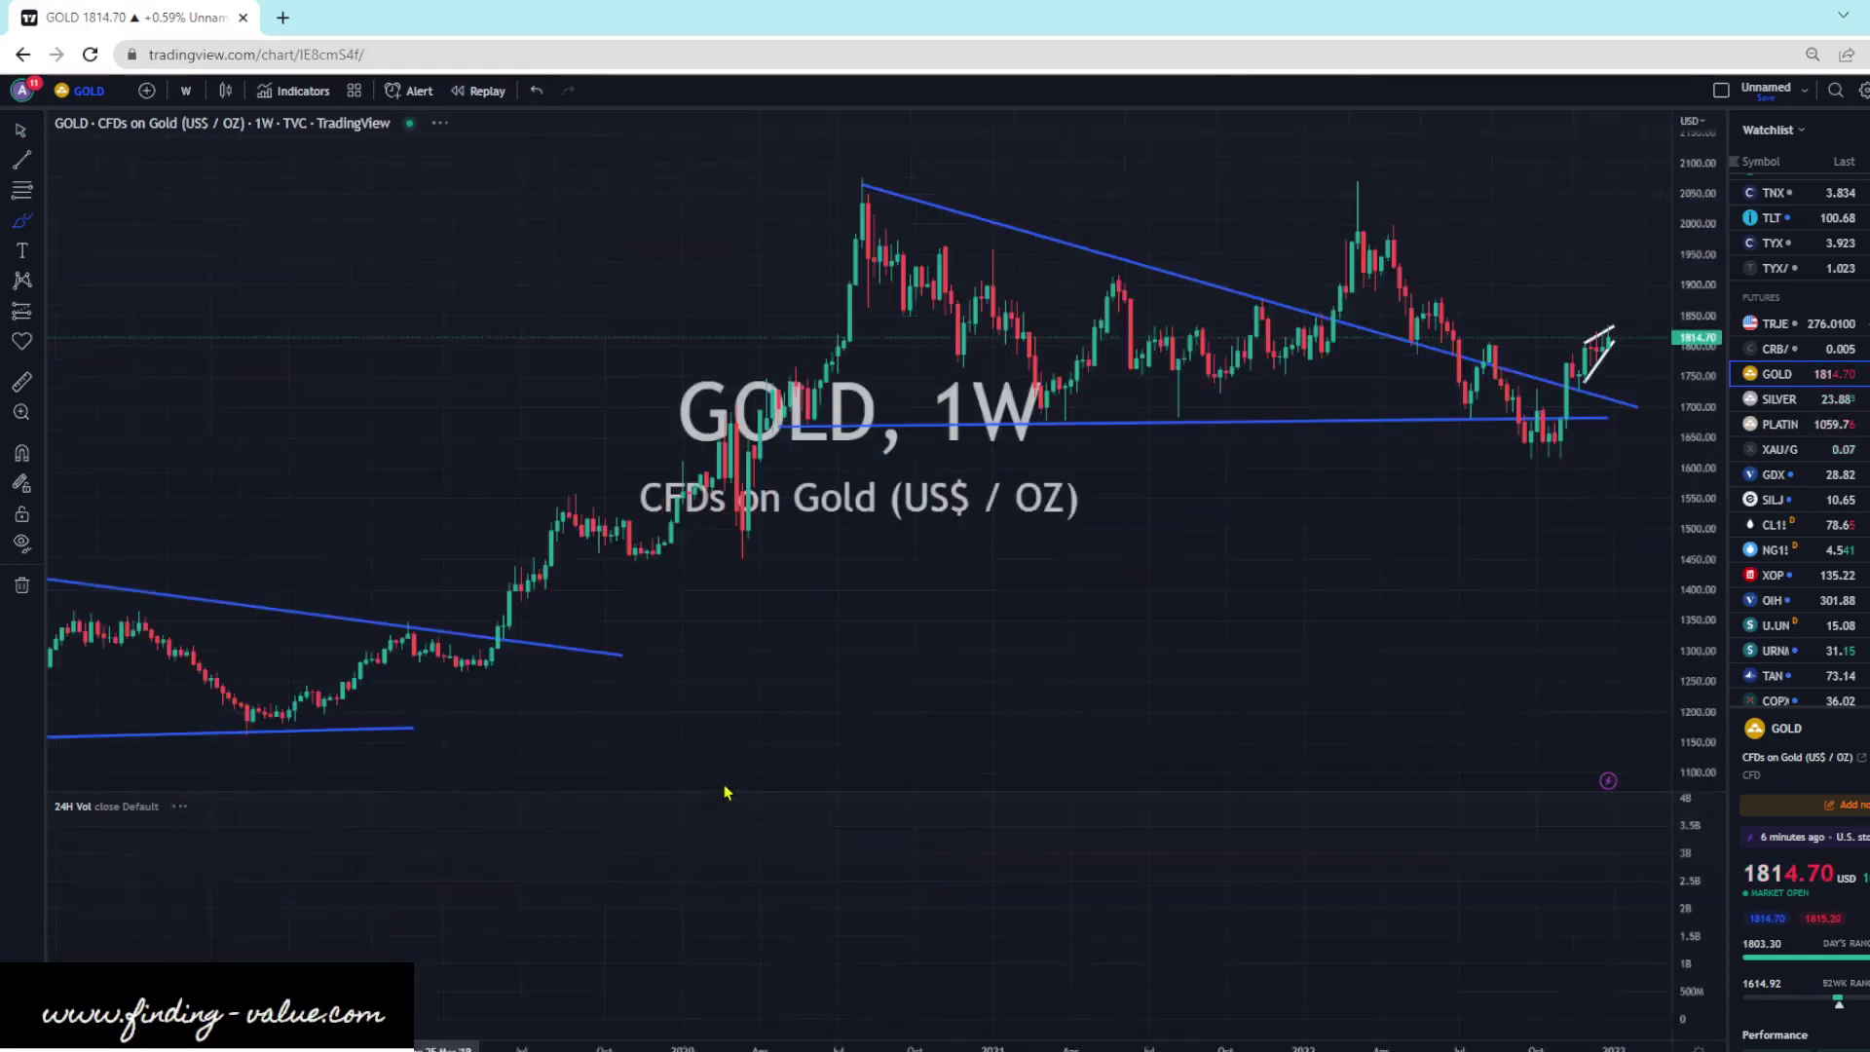
- Switch the GOLD chart to the weekly timeframe and view the recent wedge against the long descending trendline
key(w)
key(Return)
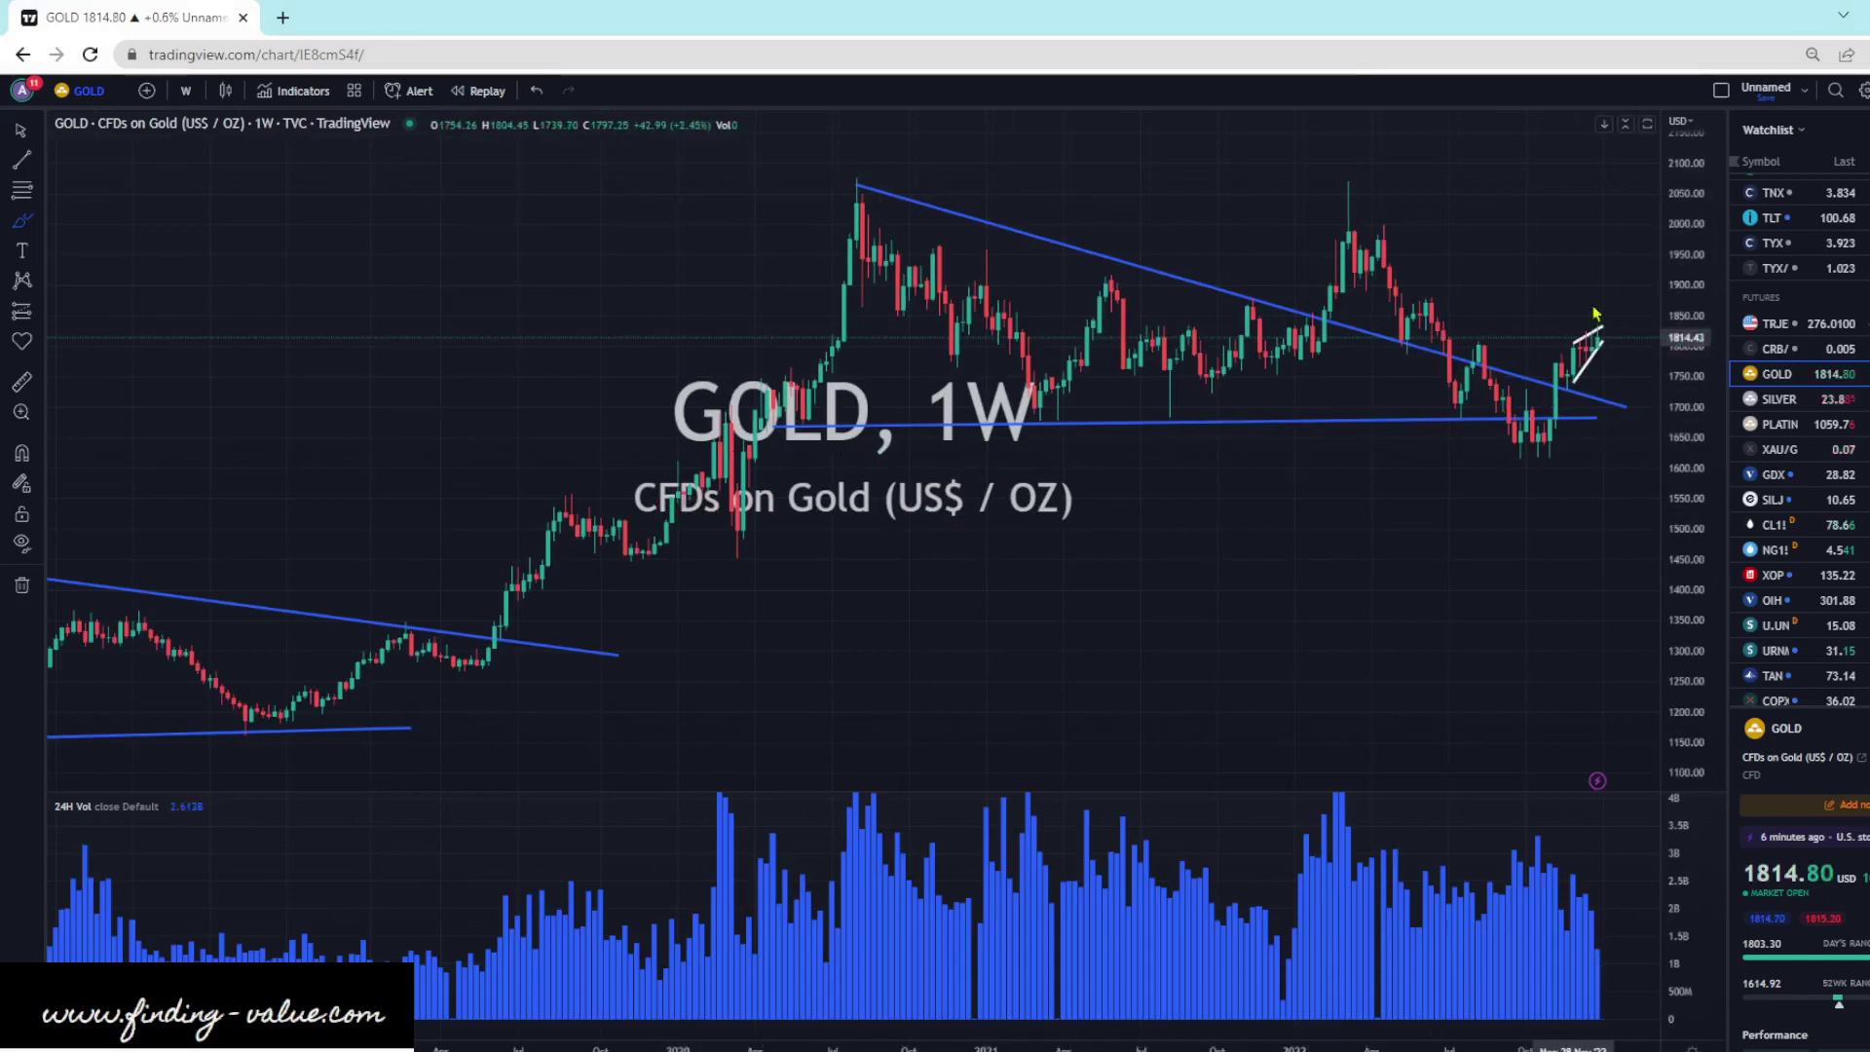
key(alt+l)
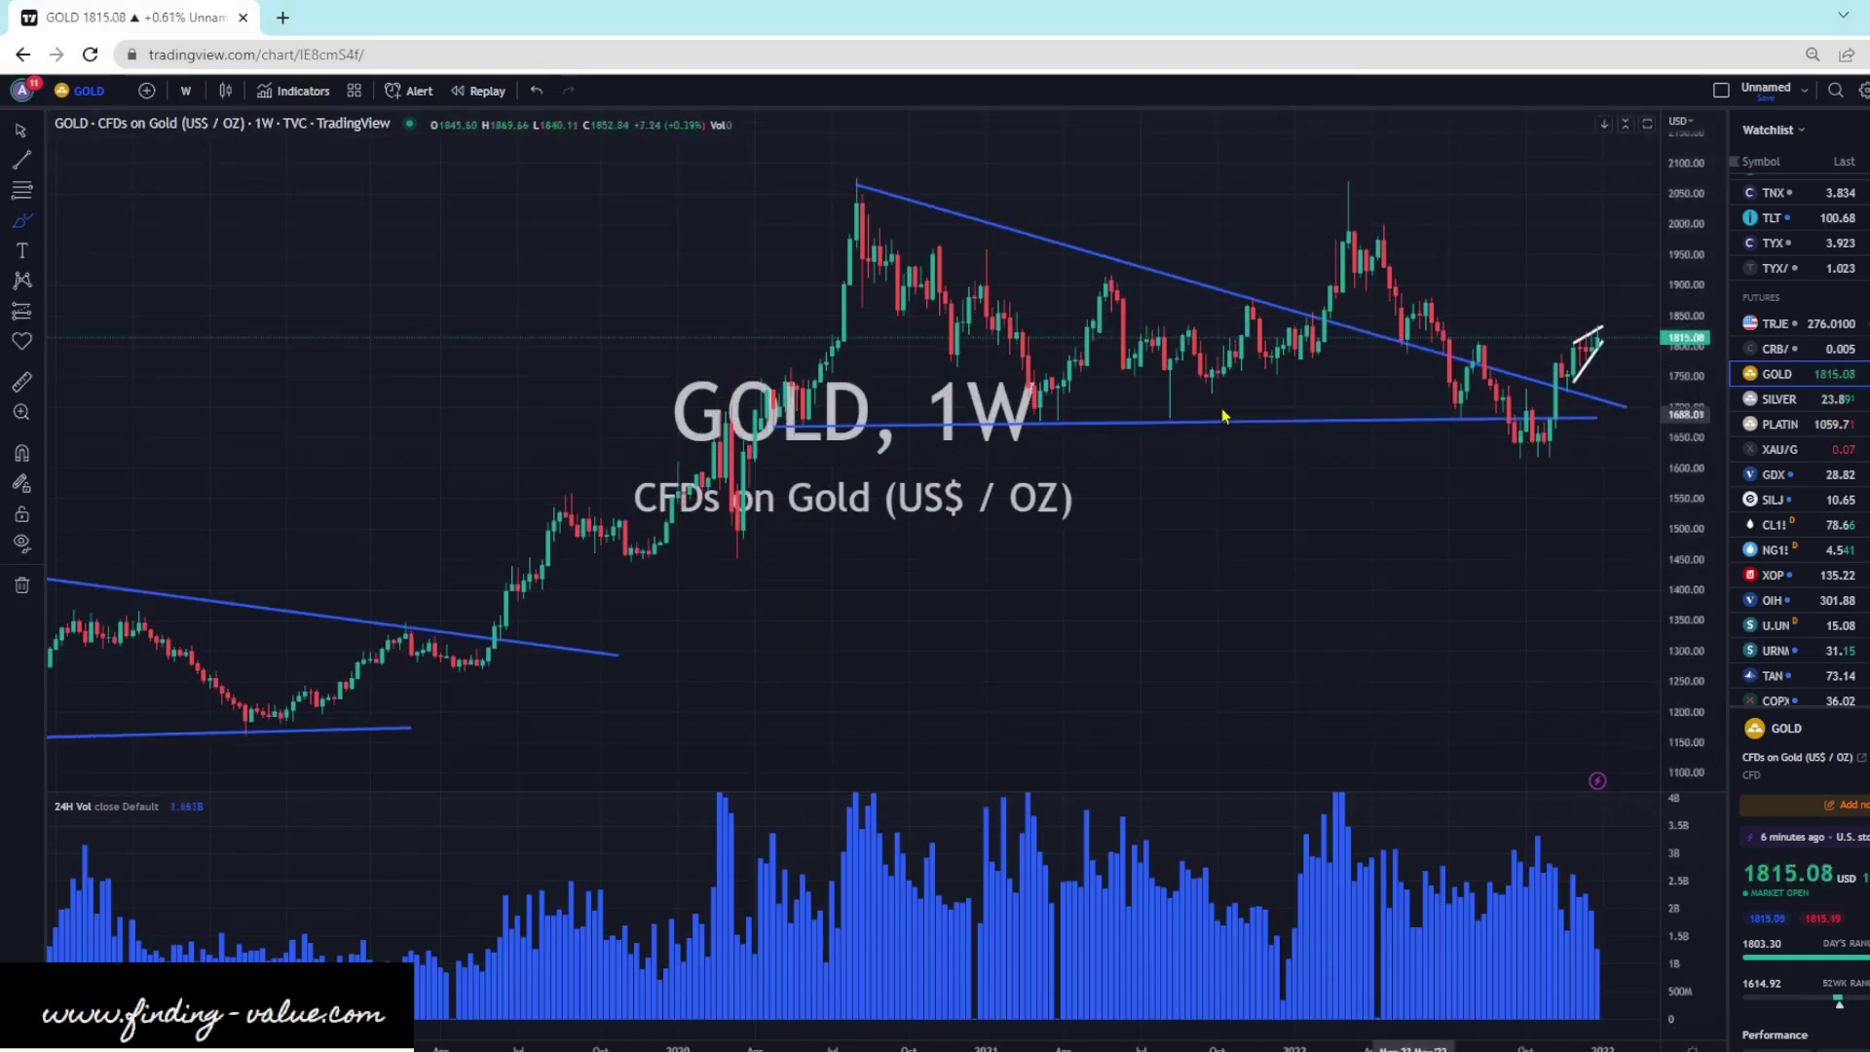
scroll(1218, 414, up, 3)
- Sketch and undo two gold price paths toward 2000, one dipping to the descending trendline and one rising directly
mouse_move(1543, 492)
mouse_down()
mouse_move(1579, 634)
mouse_move(1598, 292)
mouse_move(1641, 310)
mouse_up()
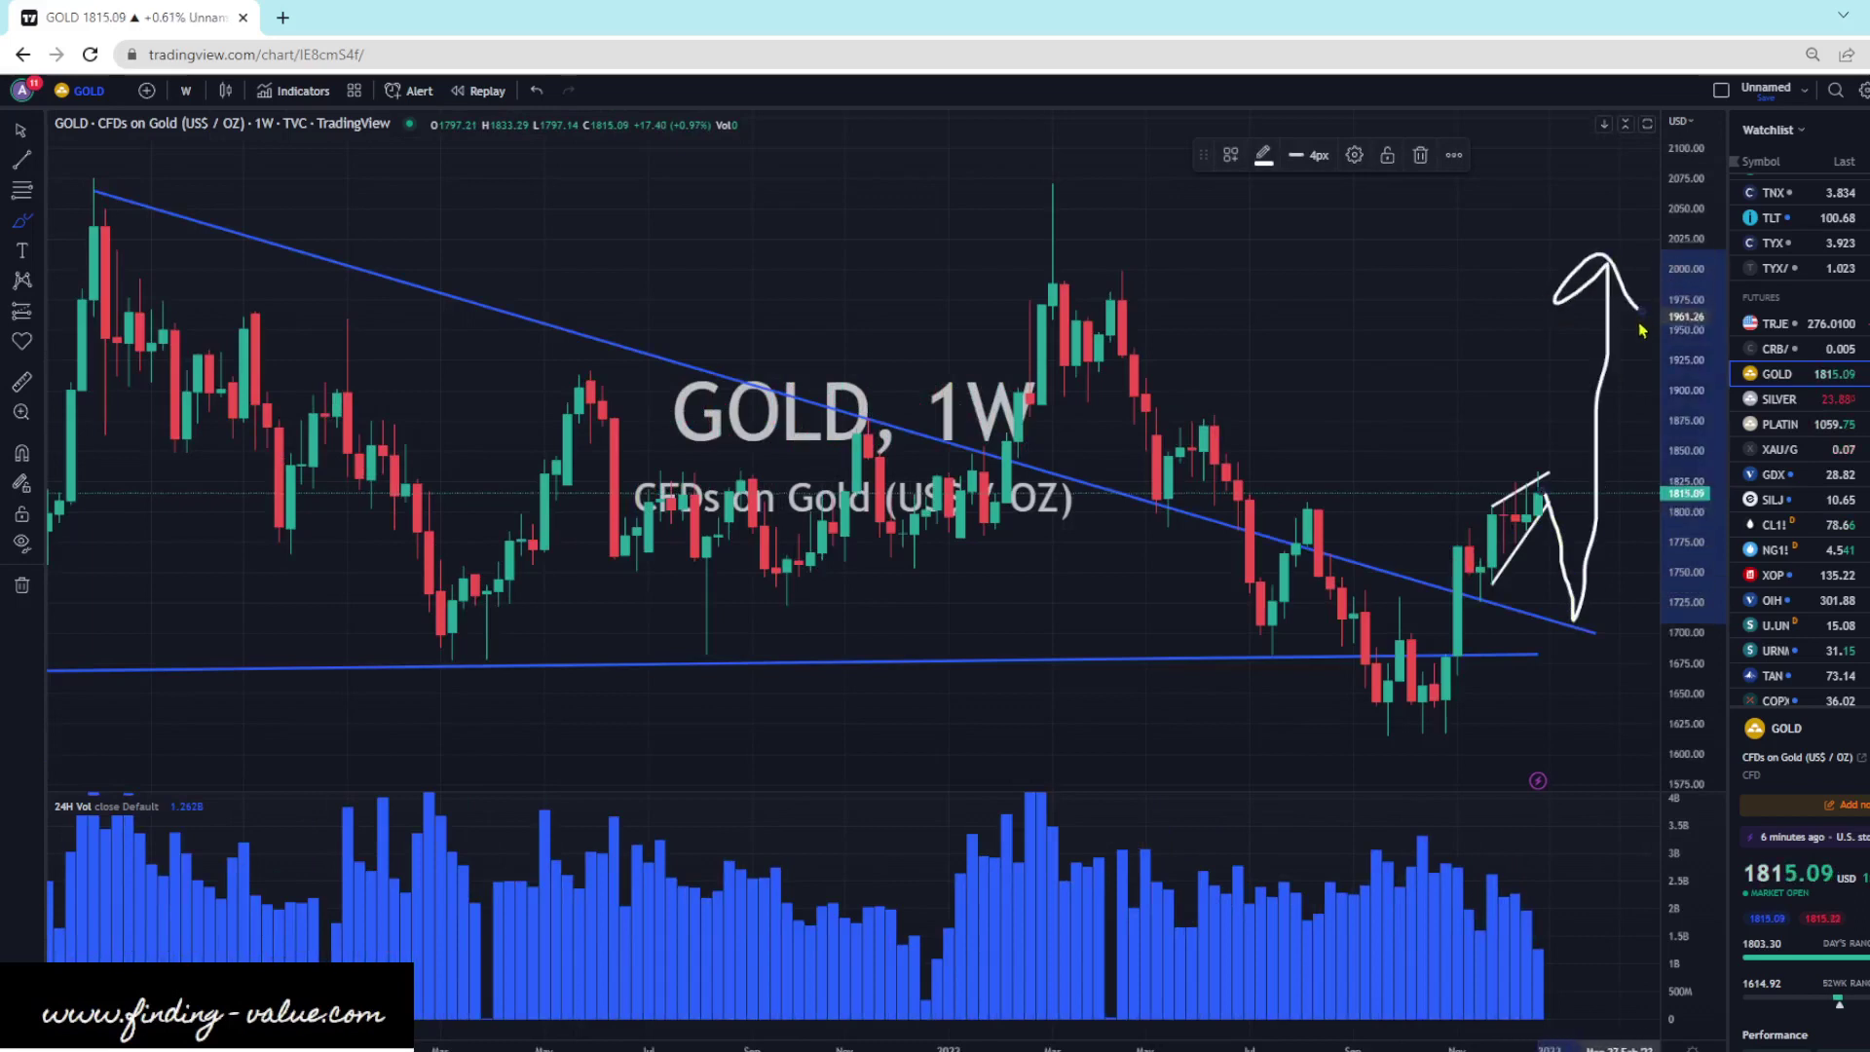
mouse_move(1541, 479)
mouse_down()
mouse_move(1538, 322)
mouse_move(1495, 292)
mouse_move(1564, 287)
mouse_up()
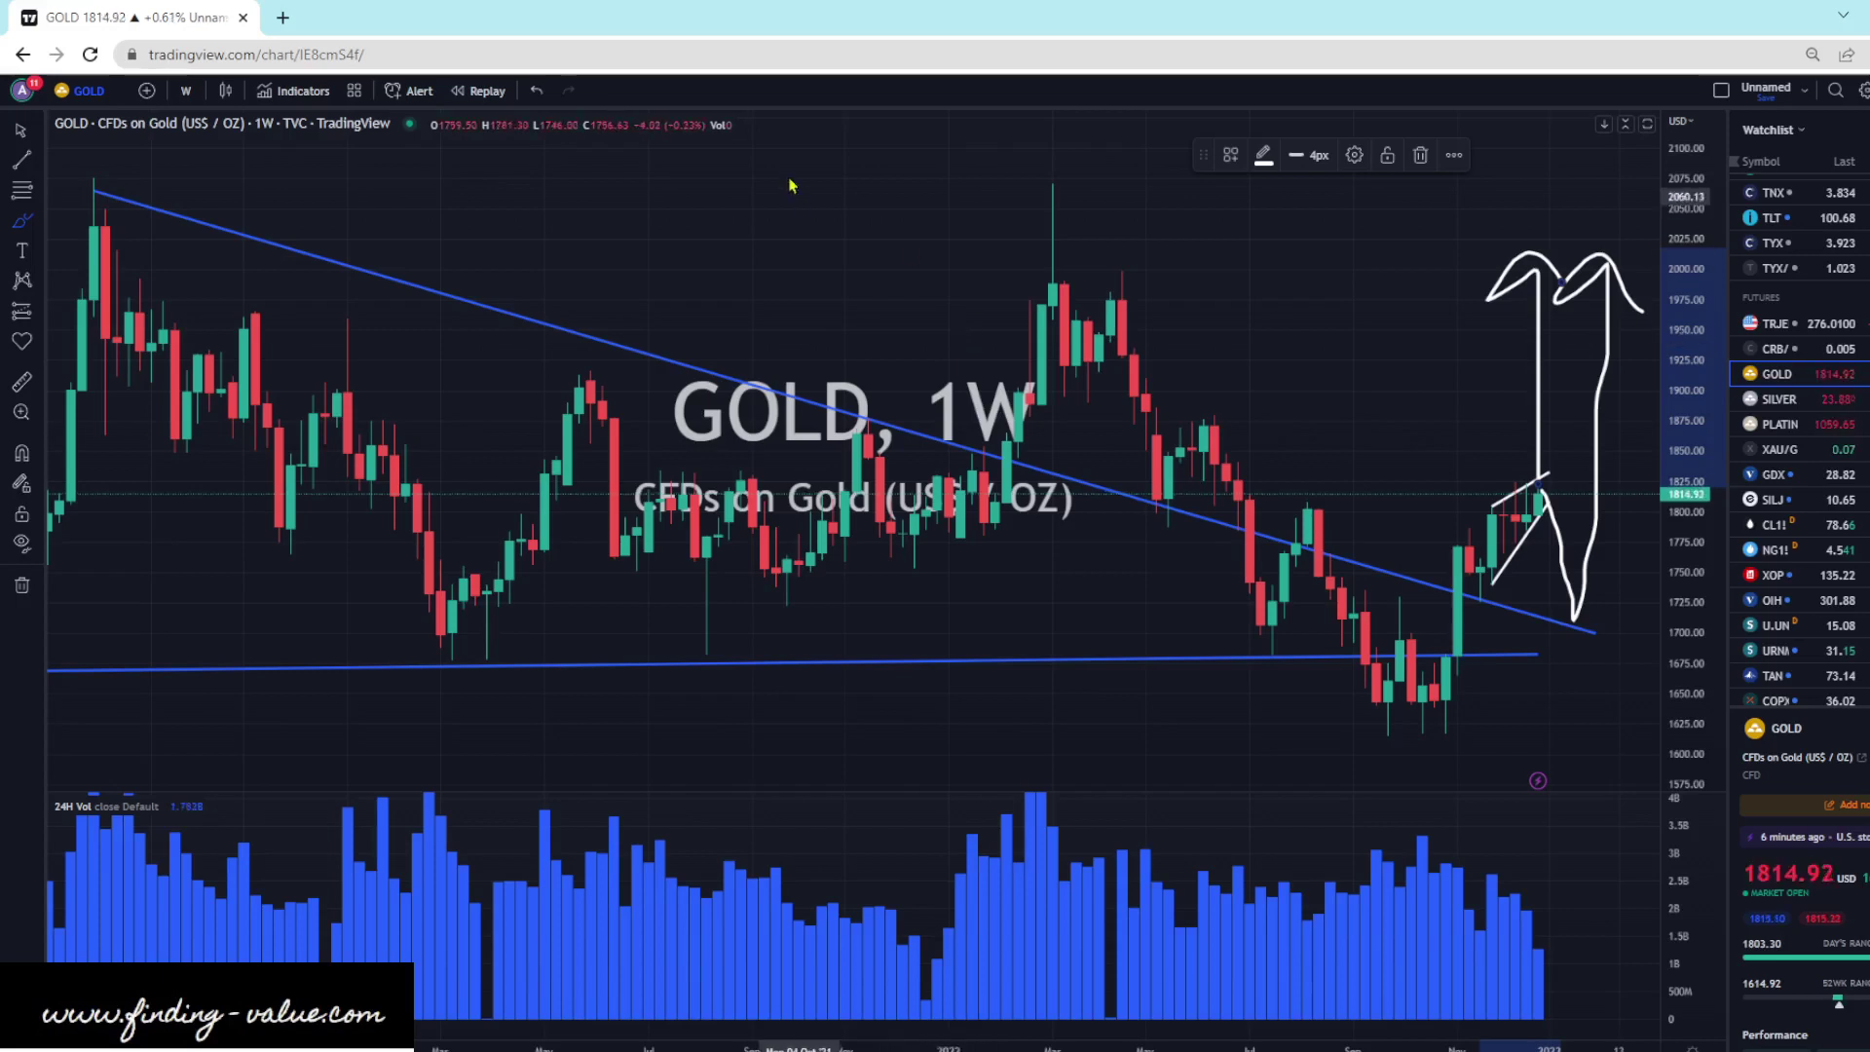
click(537, 92)
click(537, 92)
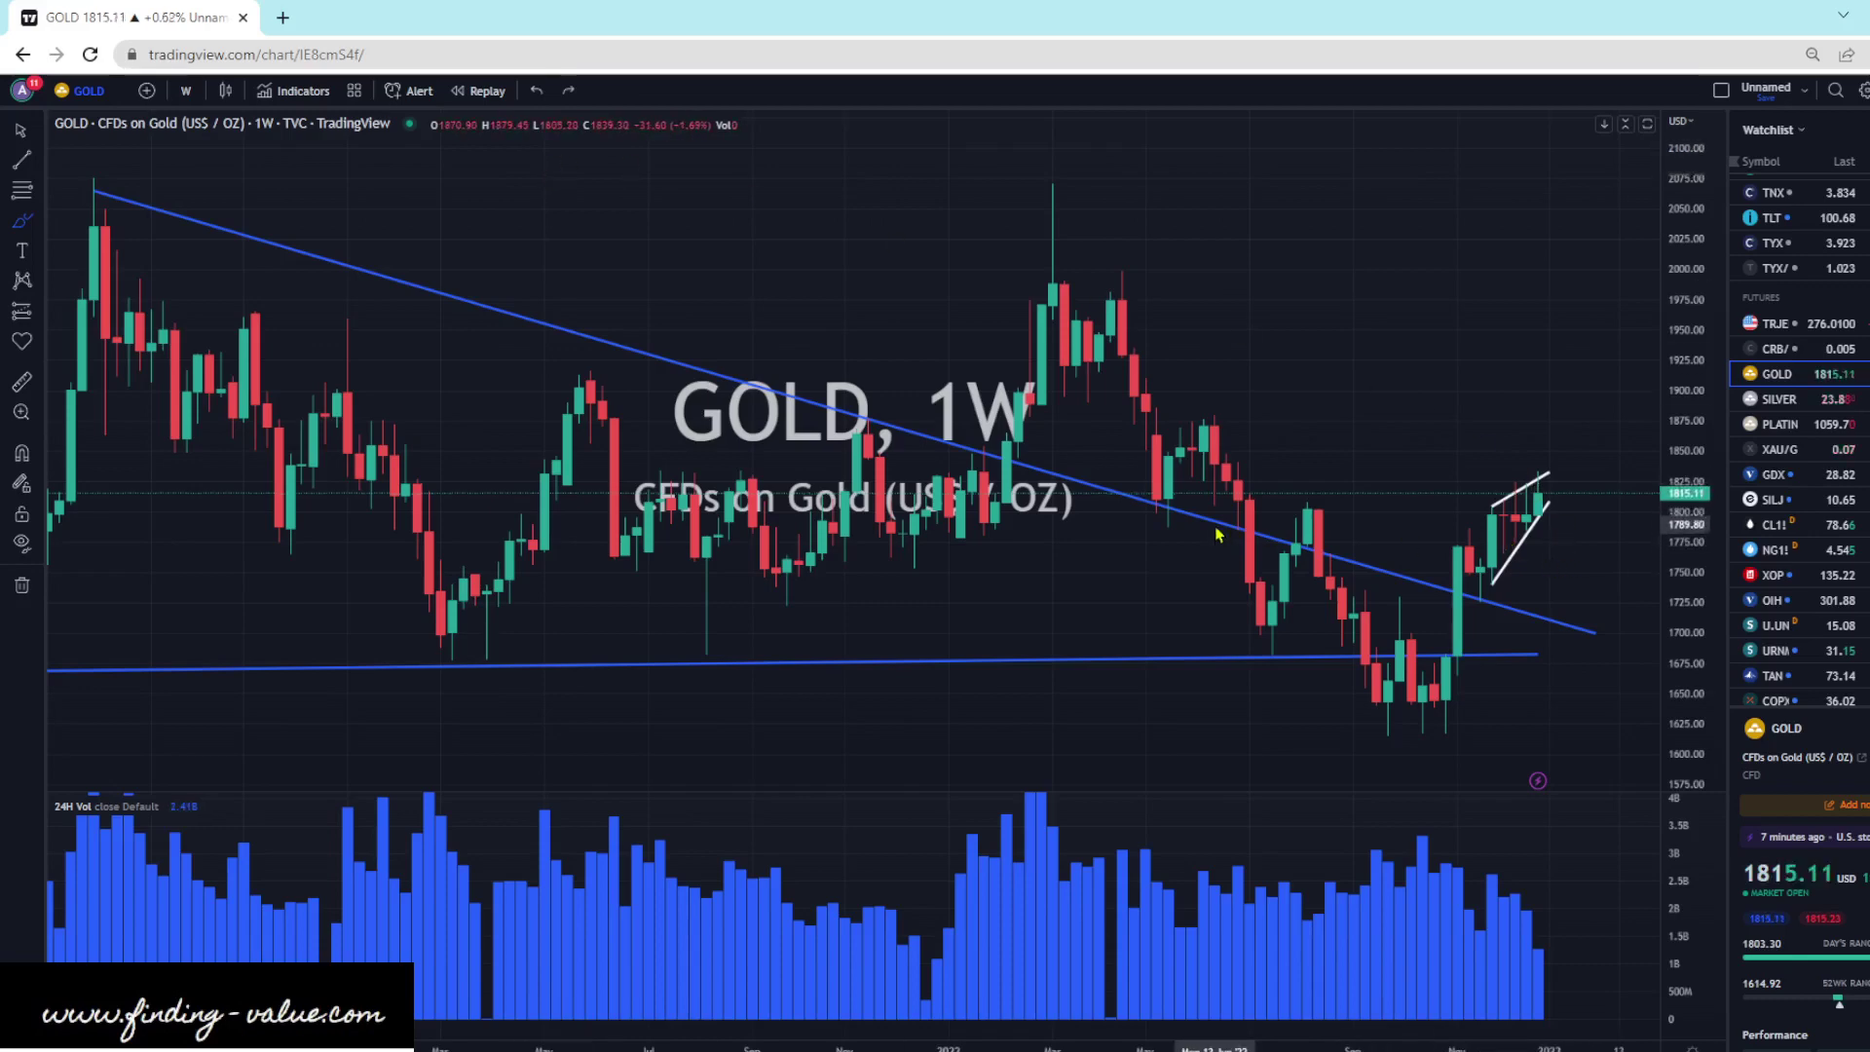
- Sketch and undo rising arrows beside the wedge on the wider weekly gold view, including one above the earlier highs
scroll(1512, 548, down, 4)
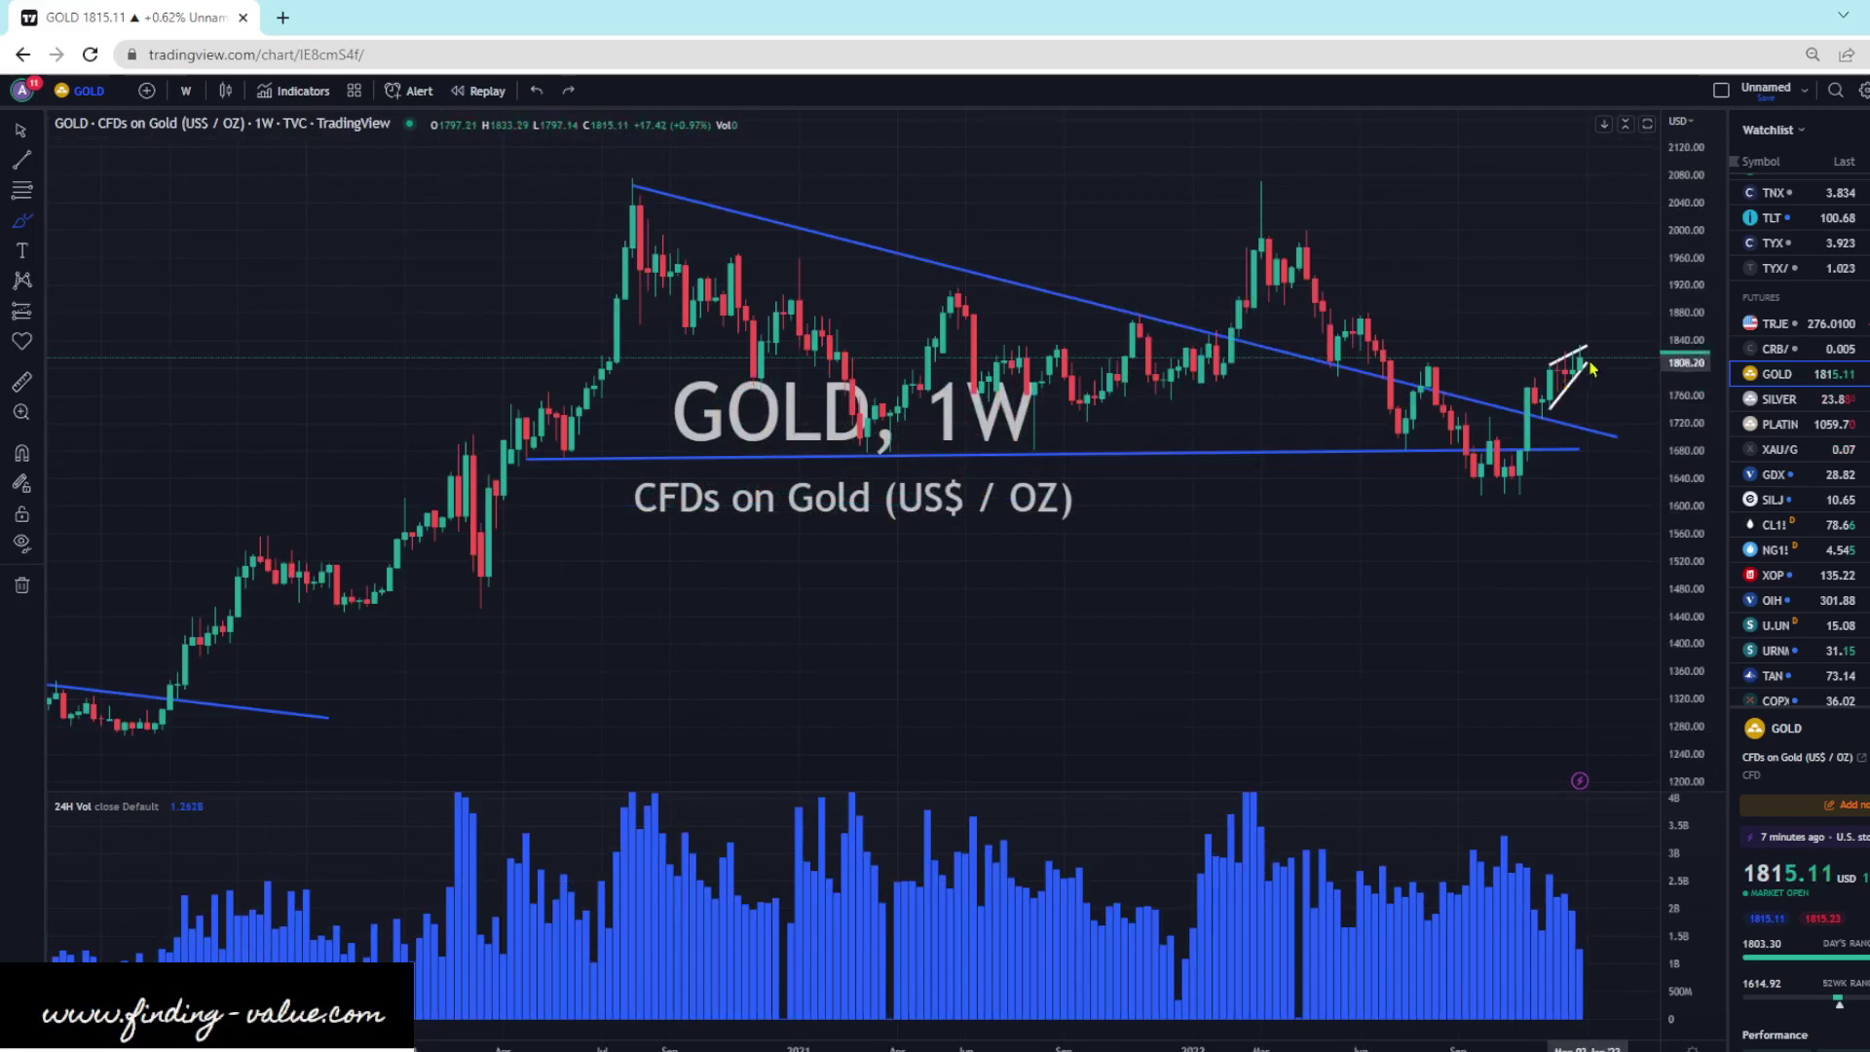
mouse_move(1537, 363)
mouse_down()
mouse_move(1573, 265)
mouse_move(1515, 210)
mouse_up()
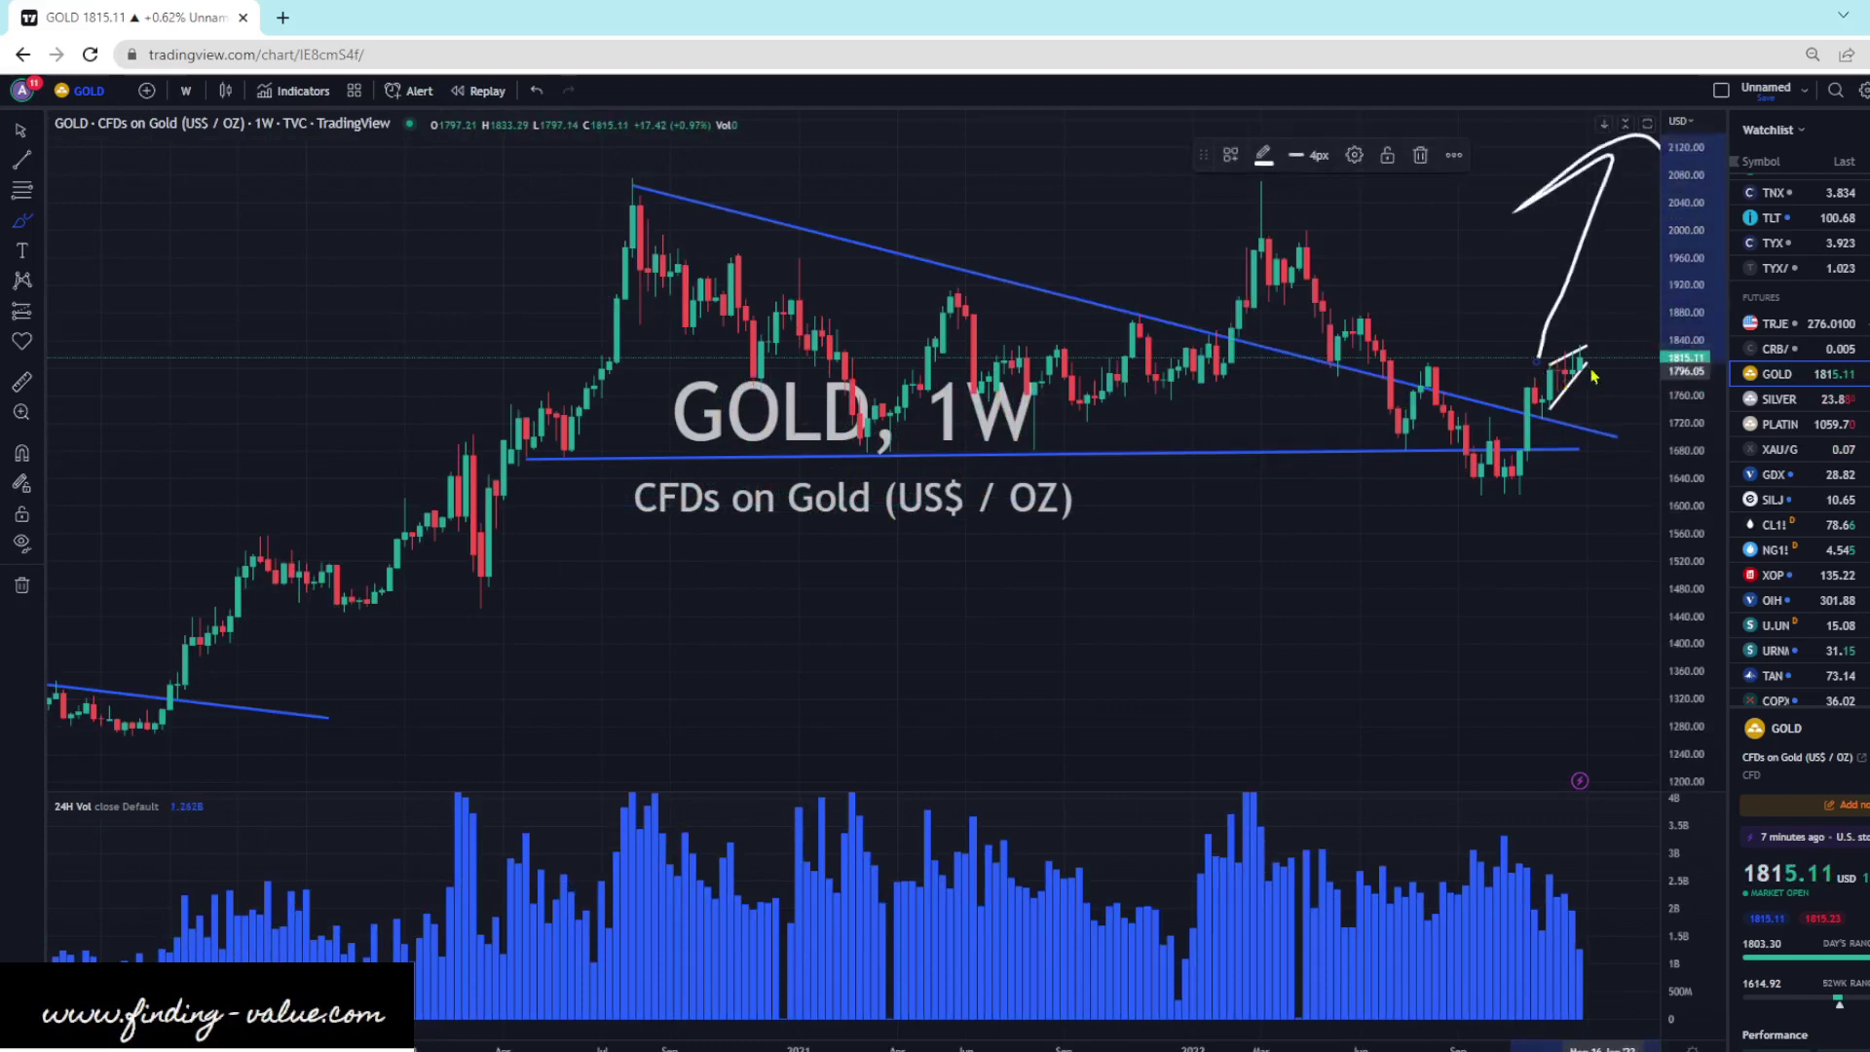
mouse_move(1582, 365)
mouse_down()
mouse_move(1590, 418)
mouse_move(1598, 234)
mouse_move(1656, 261)
mouse_up()
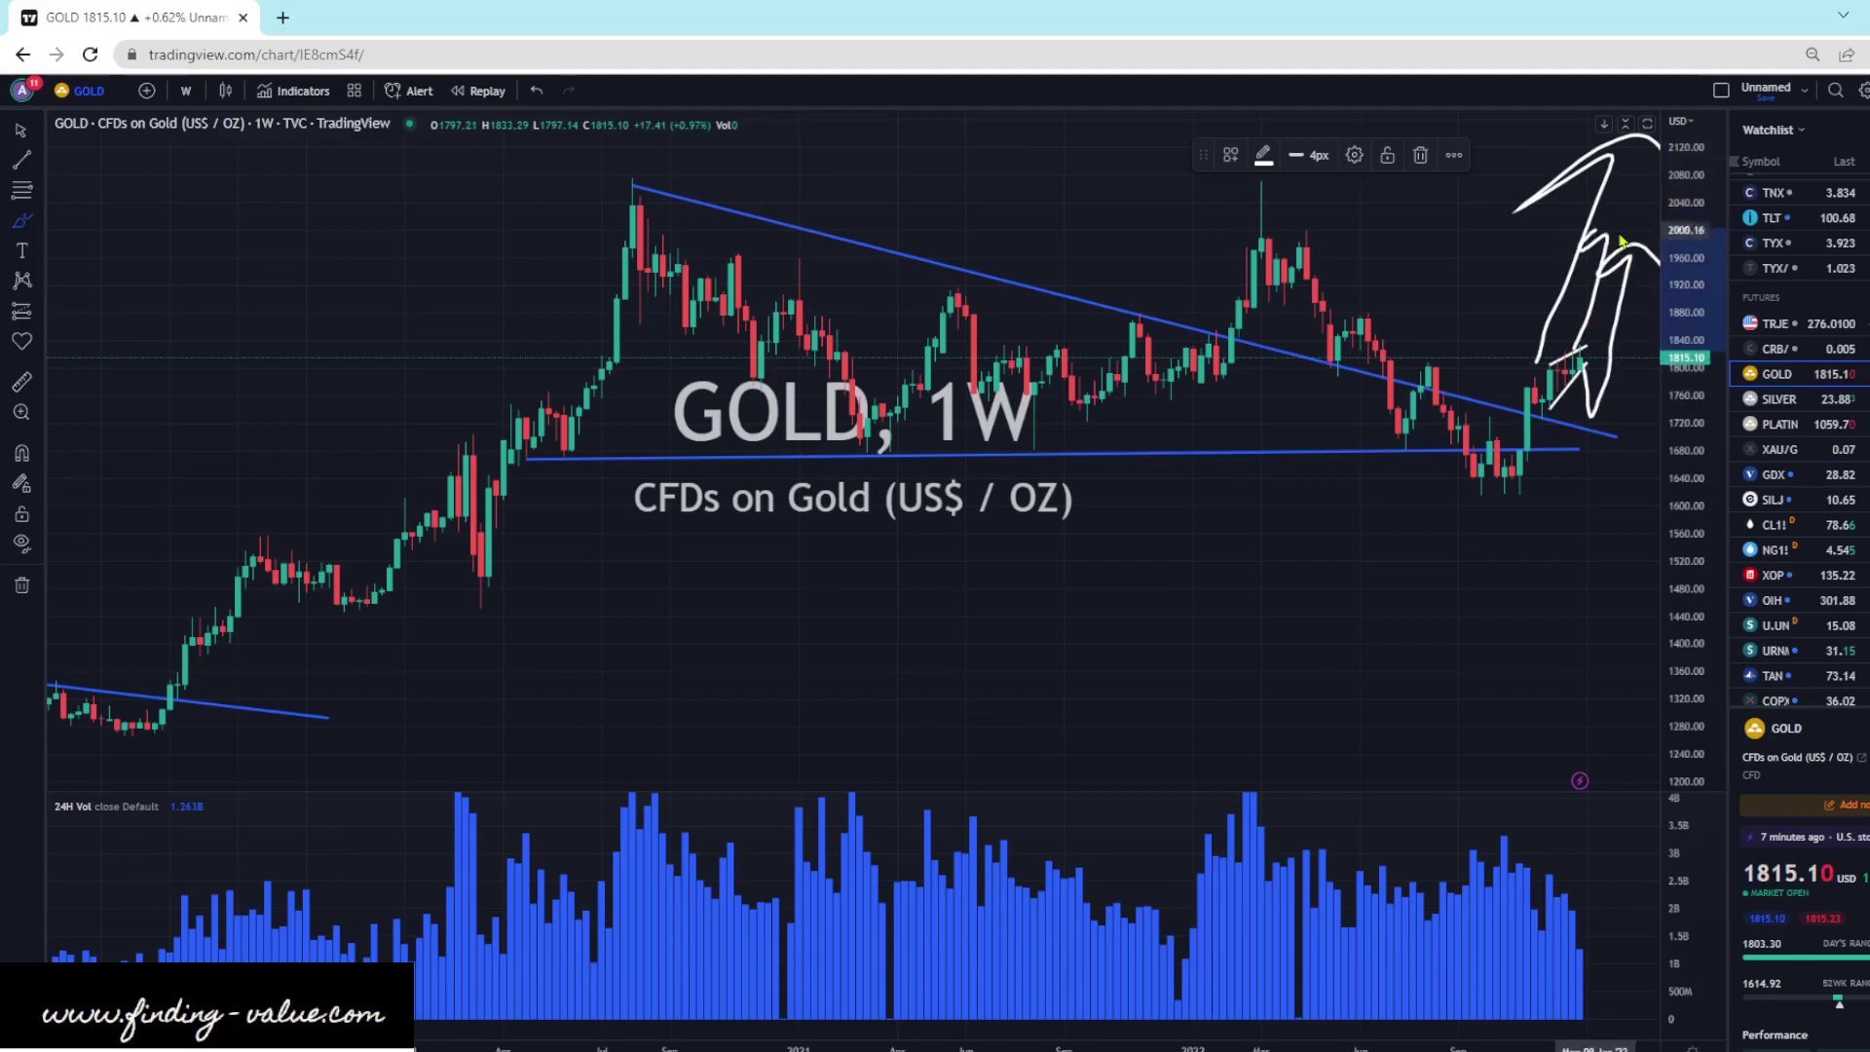
click(537, 90)
click(537, 91)
click(536, 91)
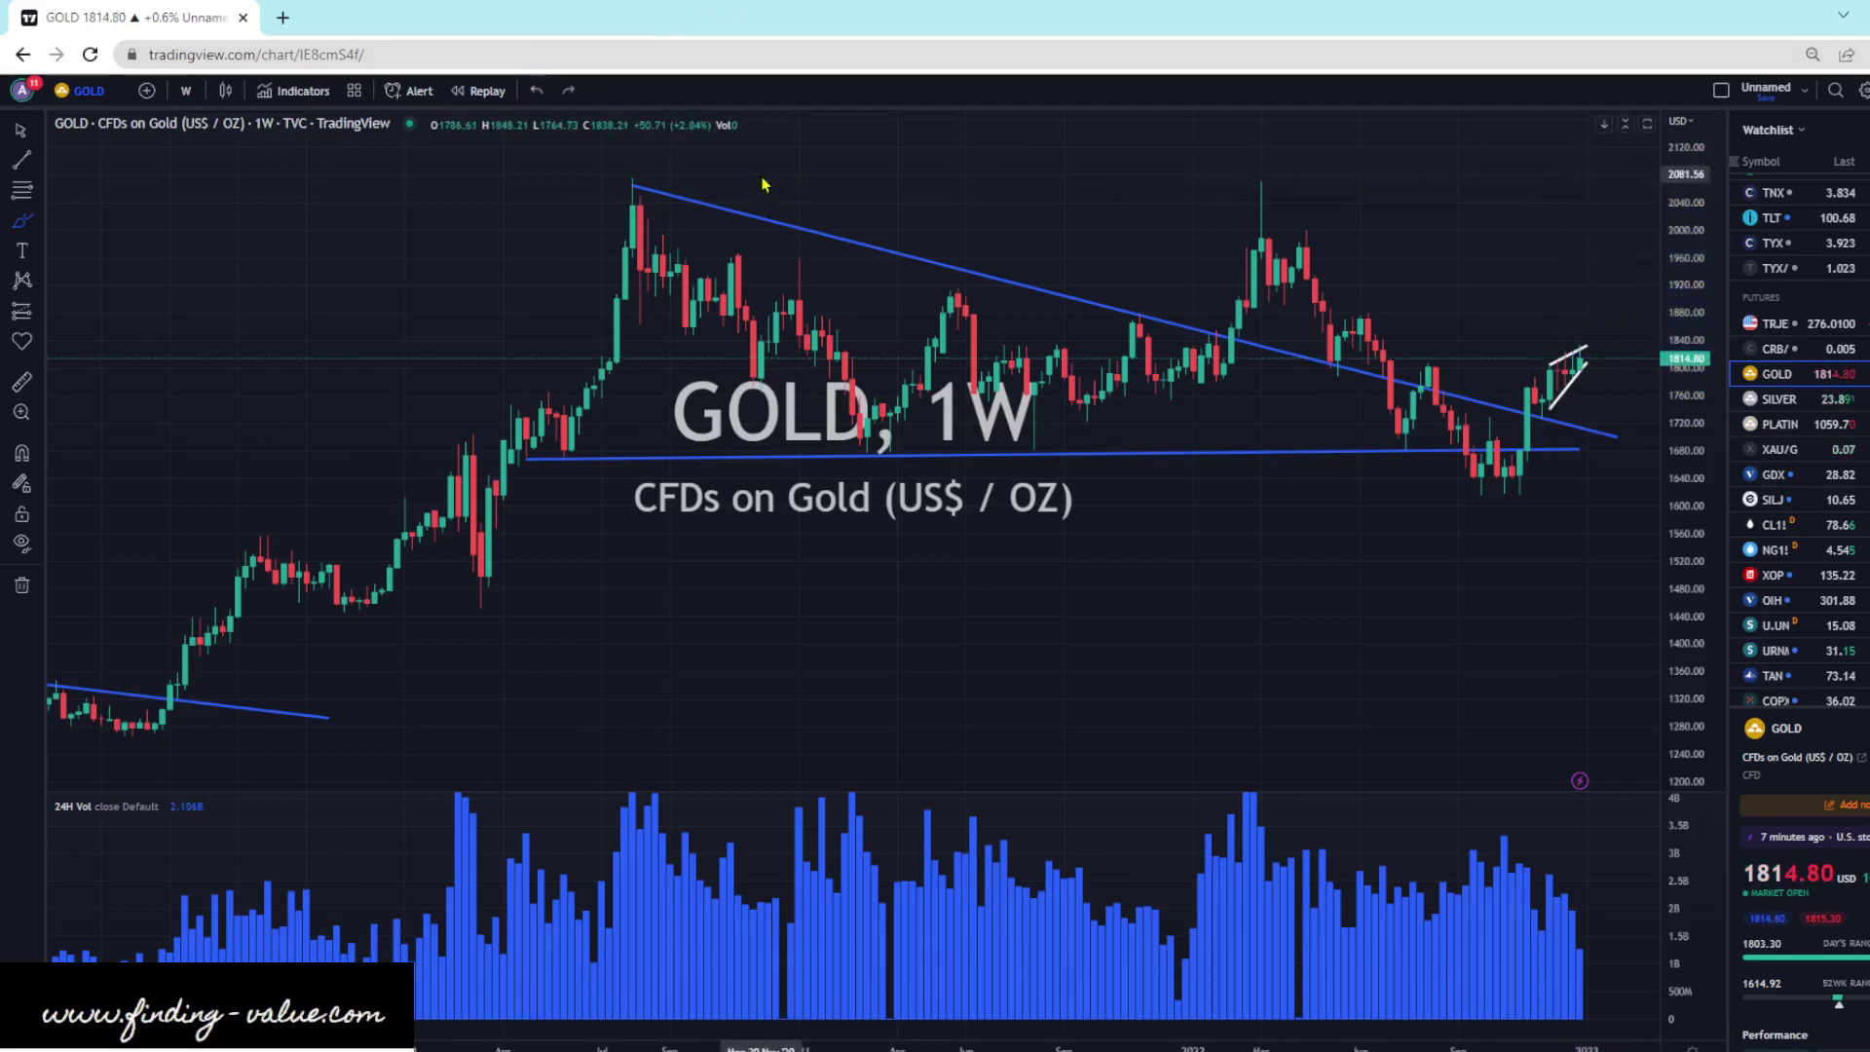
- Open the SILVER chart and switch it to the daily timeframe, showing the recent months
click(1753, 400)
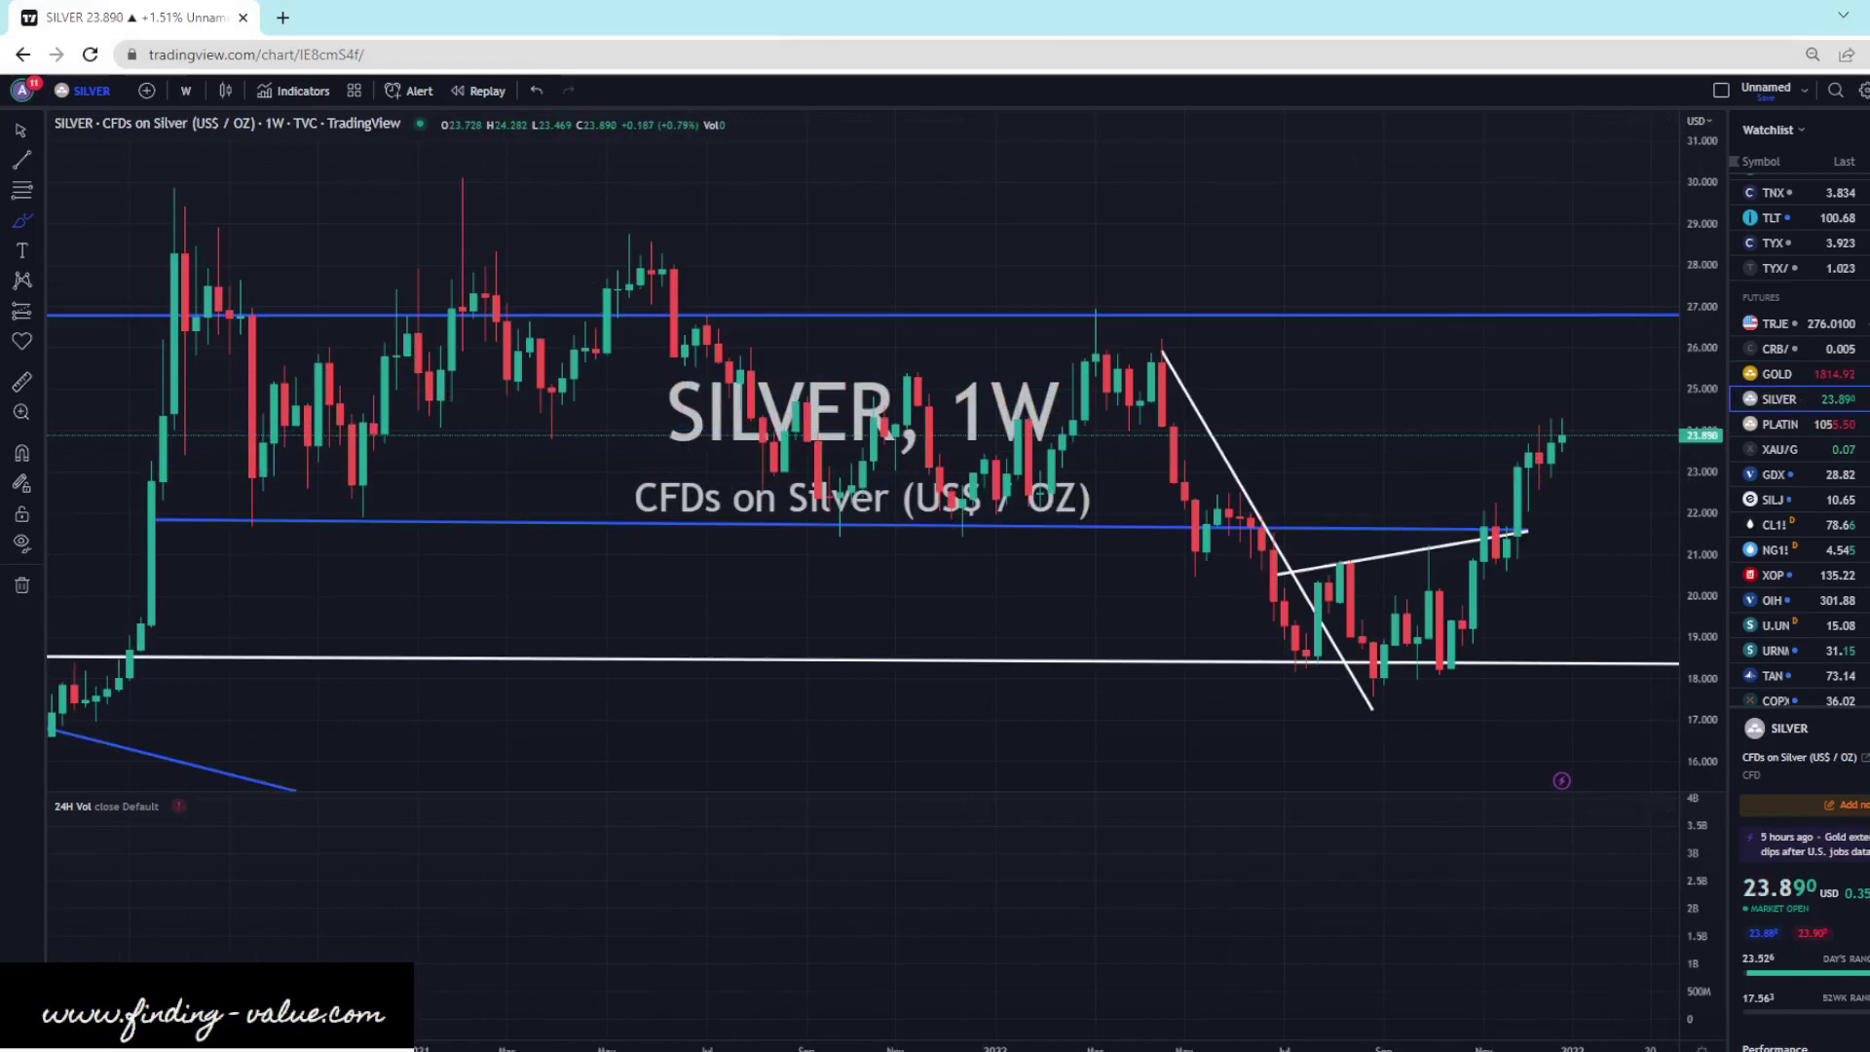
key(d)
key(Return)
scroll(591, 748, up, 3)
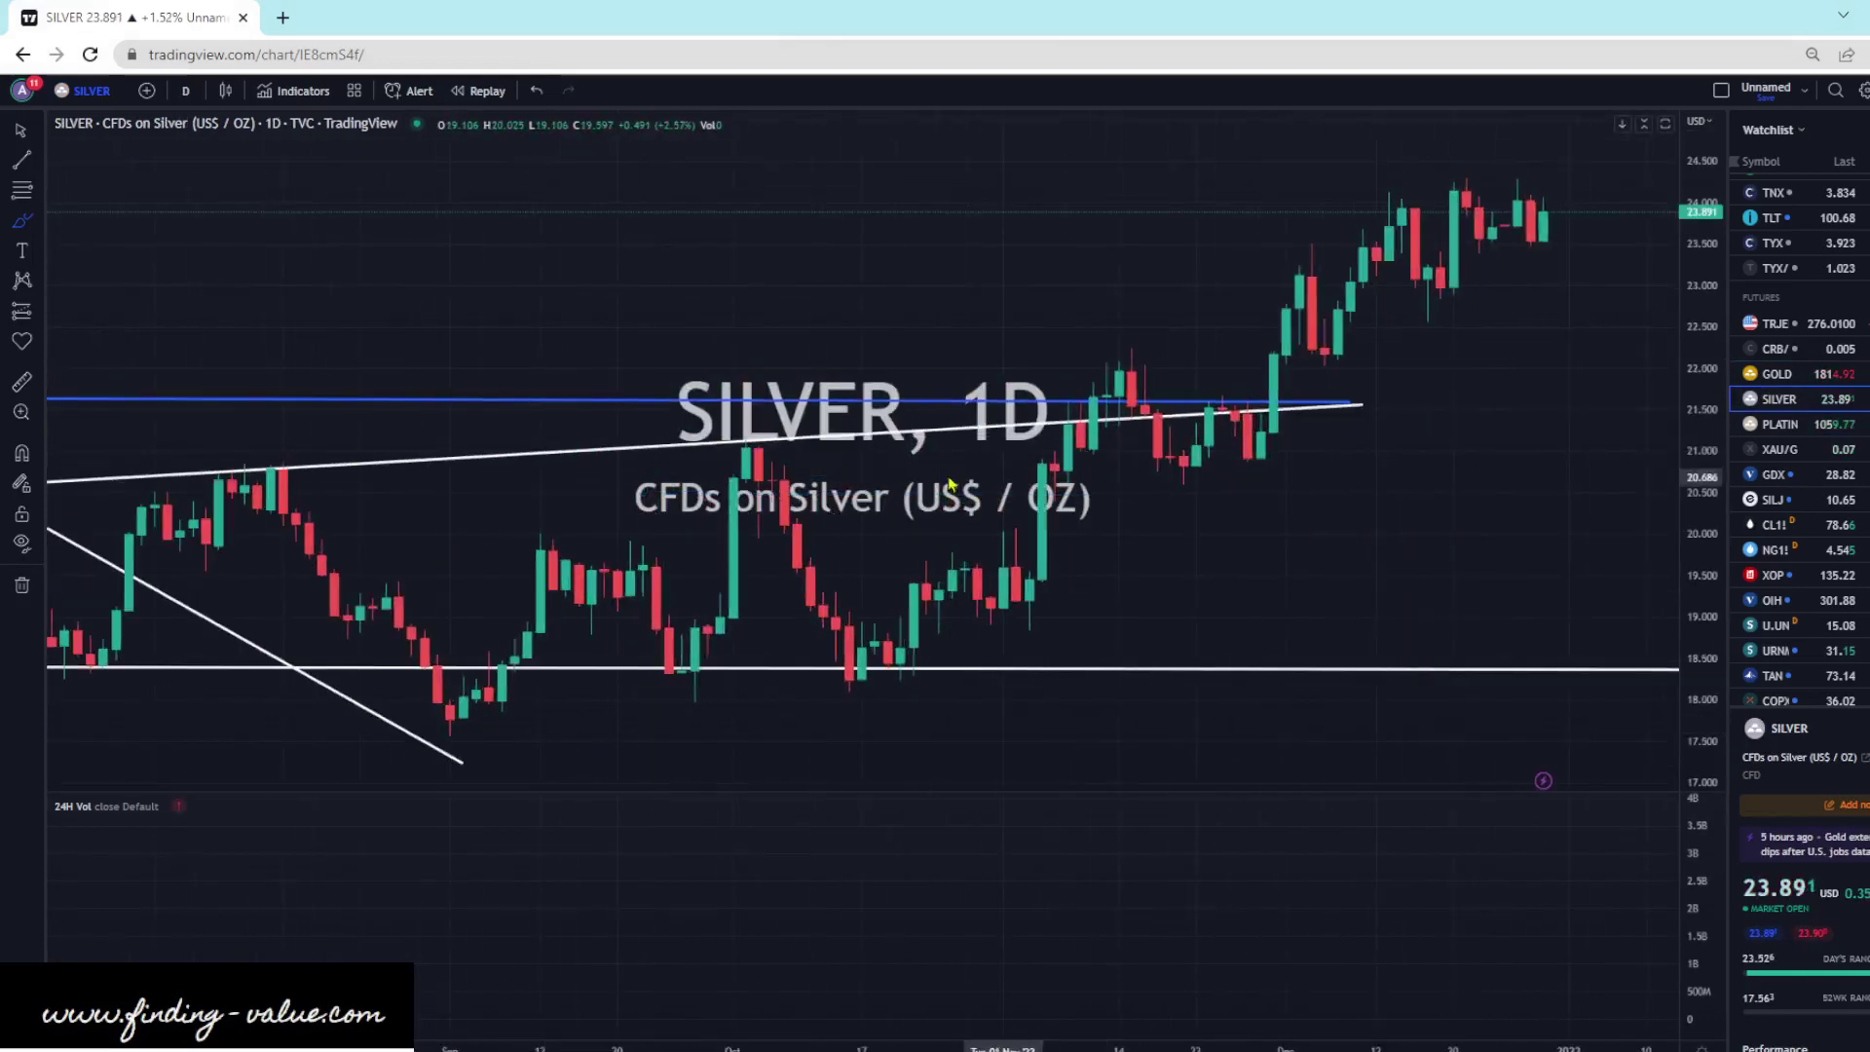
scroll(880, 476, up, 2)
scroll(925, 438, down, 2)
scroll(1128, 364, up, 3)
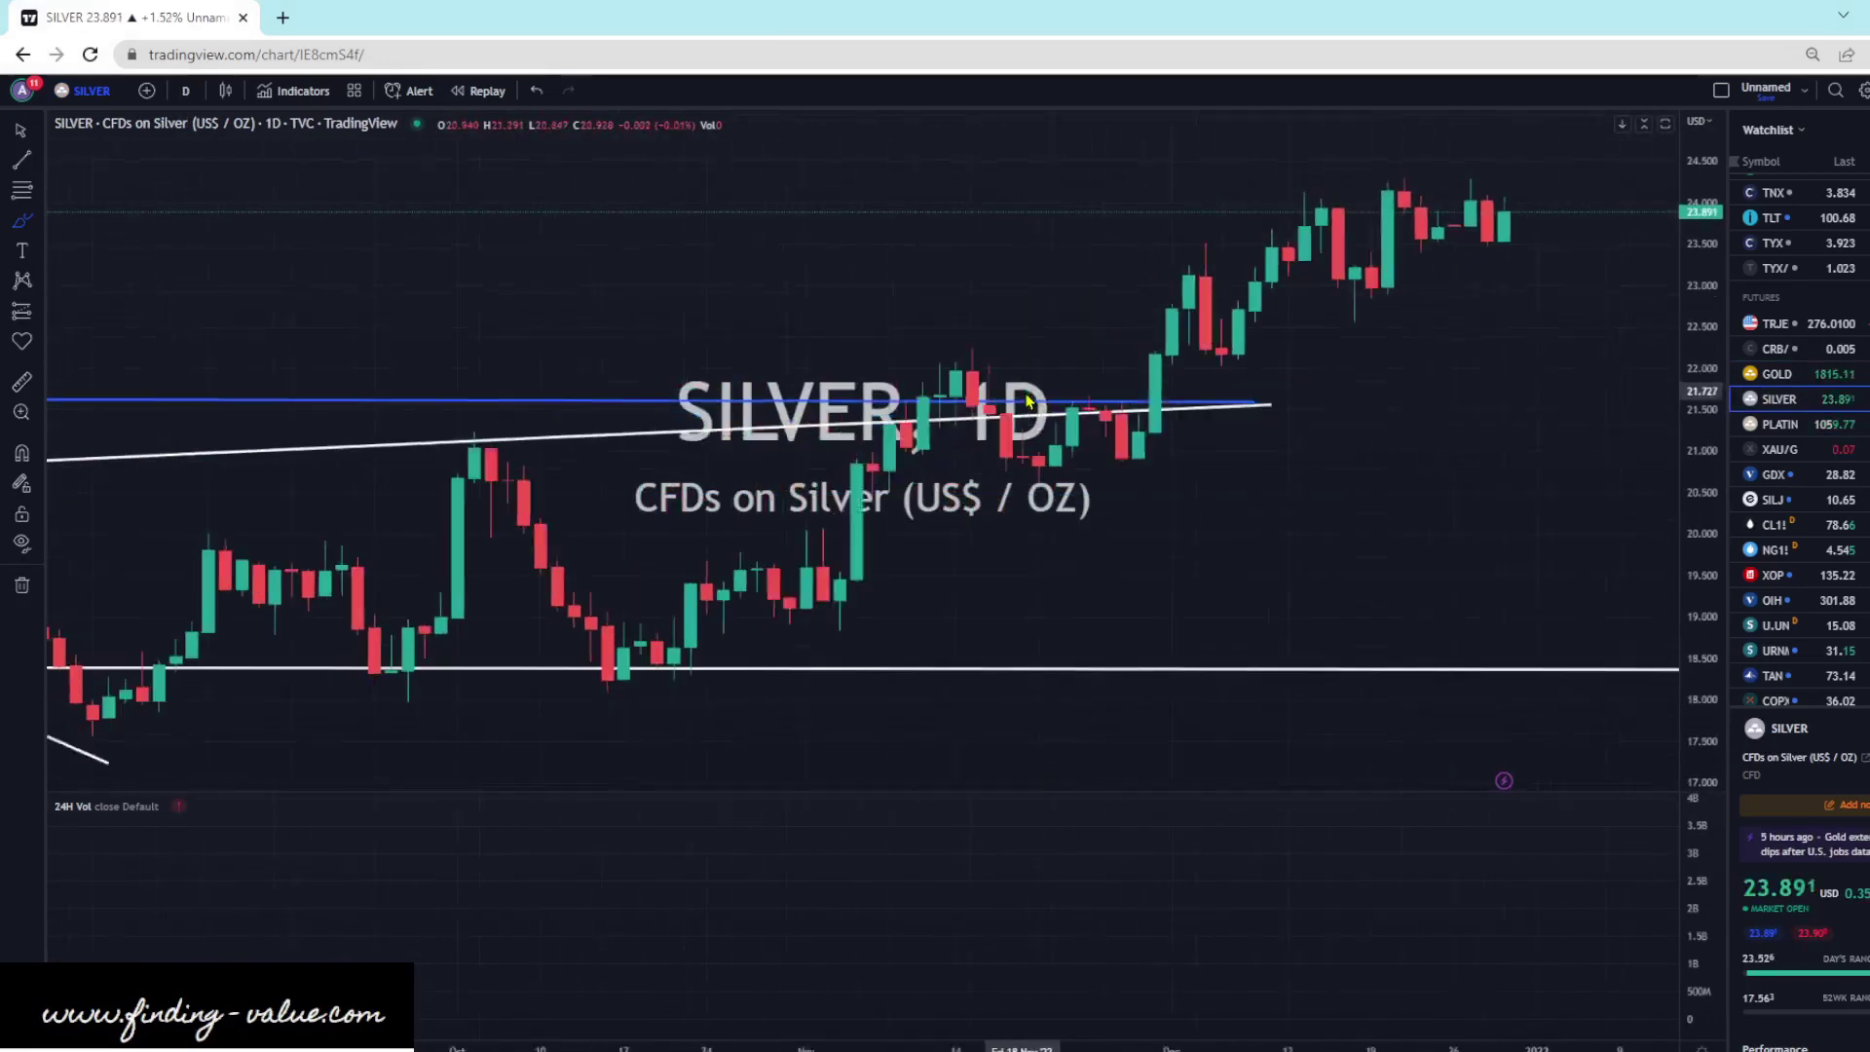
- Circle the large late-December green candle and the latest candles on the daily silver chart, and undo the markings
mouse_move(1435, 181)
mouse_down()
mouse_move(1419, 179)
mouse_move(1403, 285)
mouse_move(1439, 292)
mouse_up()
mouse_move(1432, 190)
mouse_down()
mouse_move(1457, 242)
mouse_move(1490, 193)
mouse_move(1510, 244)
mouse_move(1508, 178)
mouse_up()
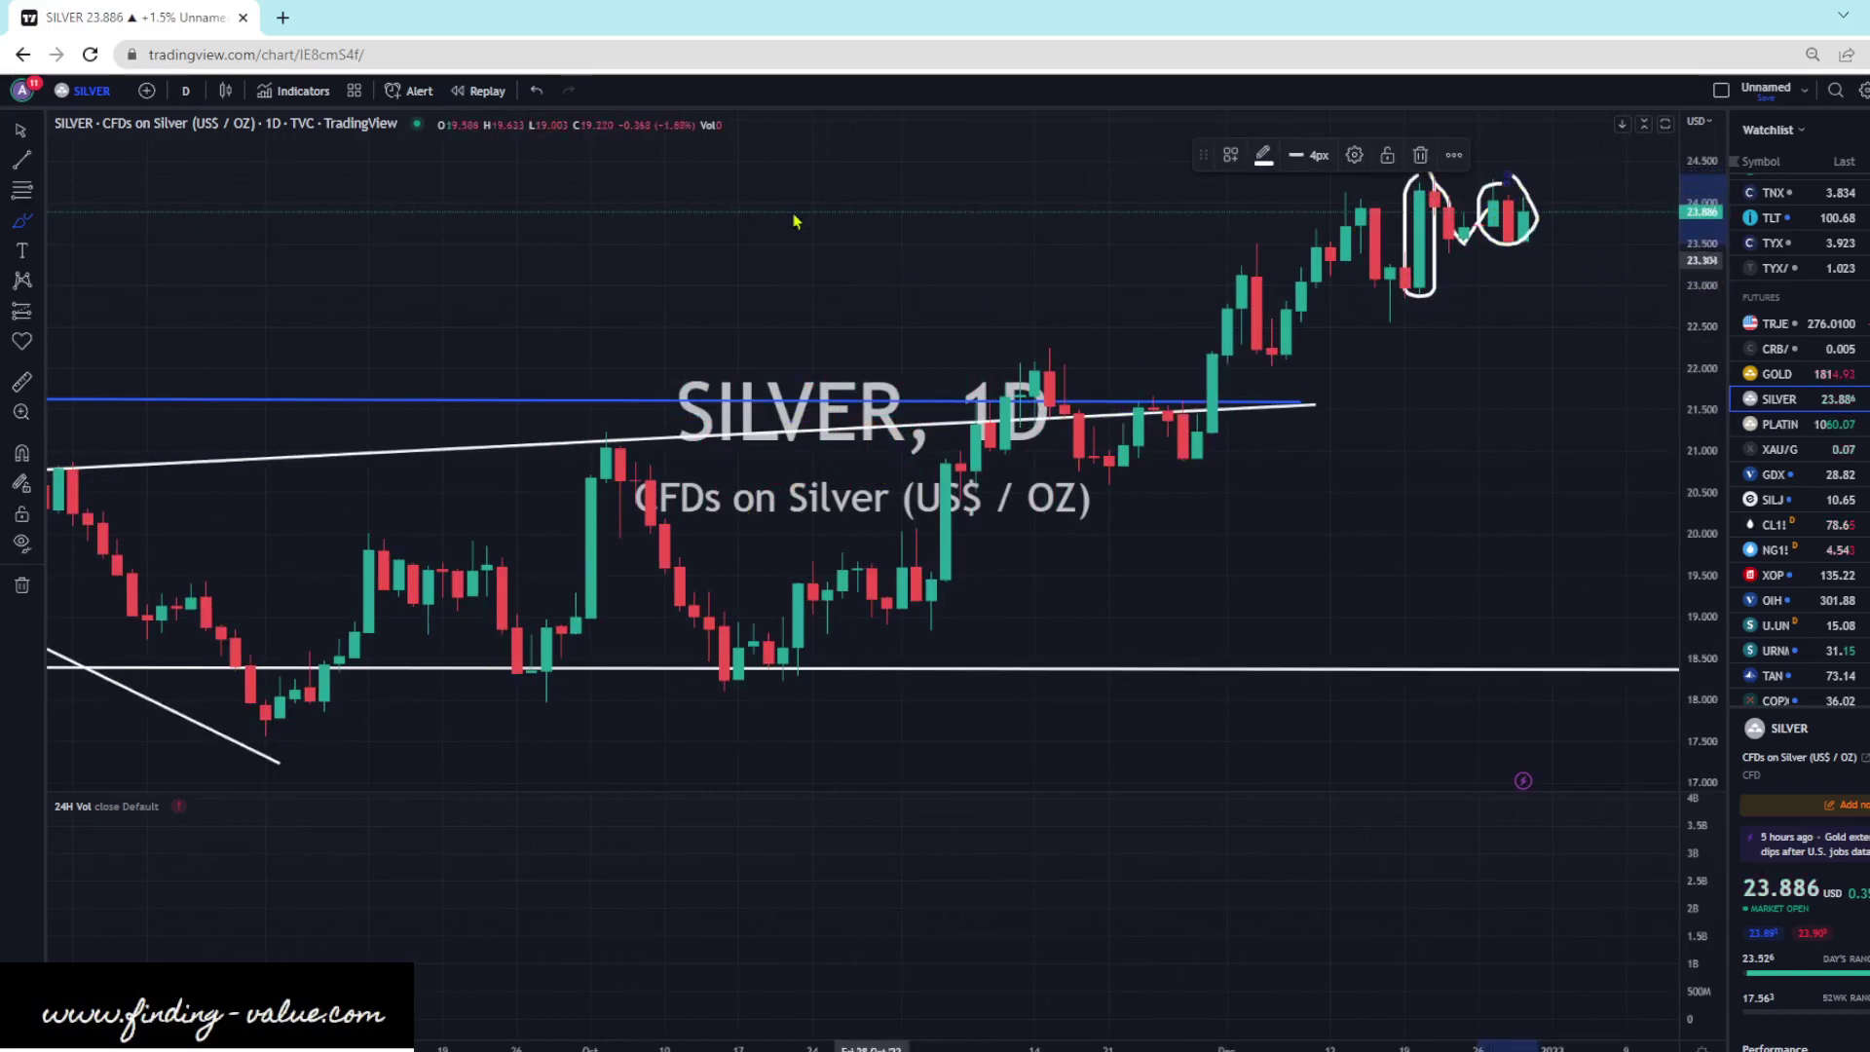
click(537, 90)
click(537, 90)
click(537, 91)
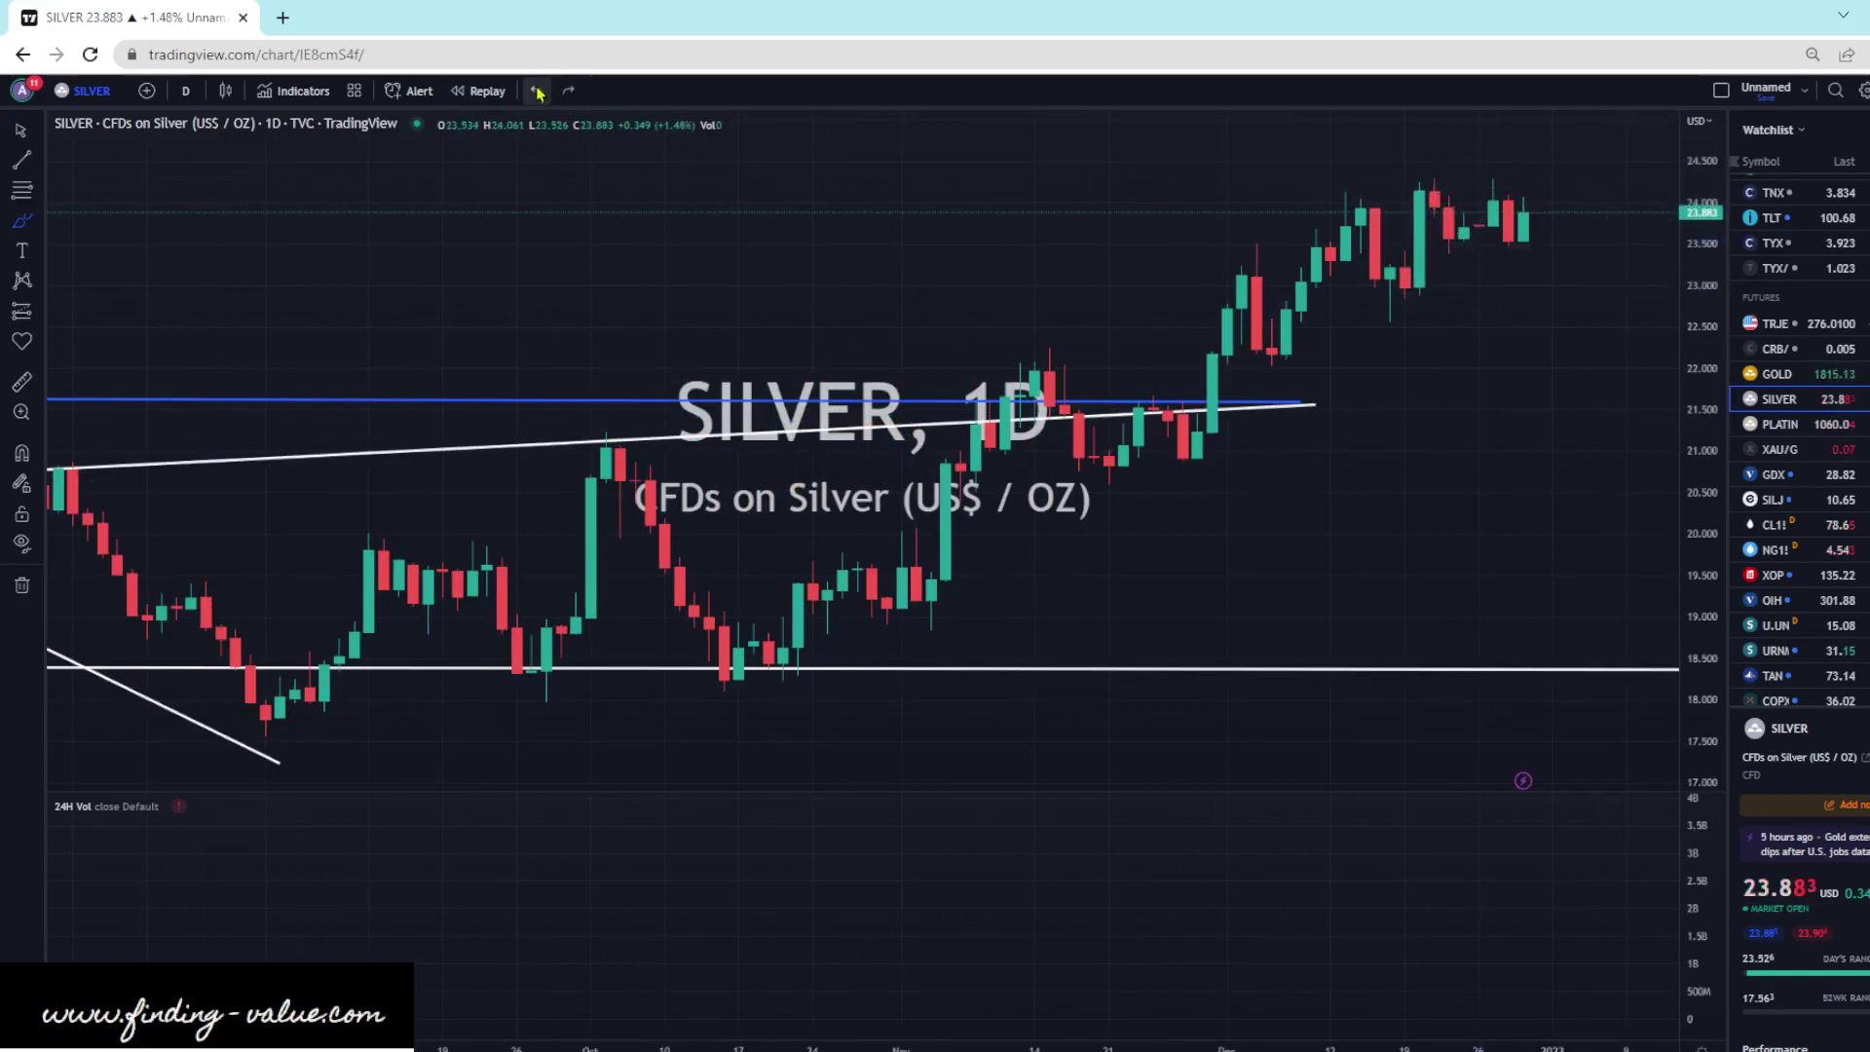
- Sketch and undo a silver path dropping to about 22 and rebounding to an arrowhead above 24
scroll(986, 494, down, 2)
scroll(987, 493, down, 1)
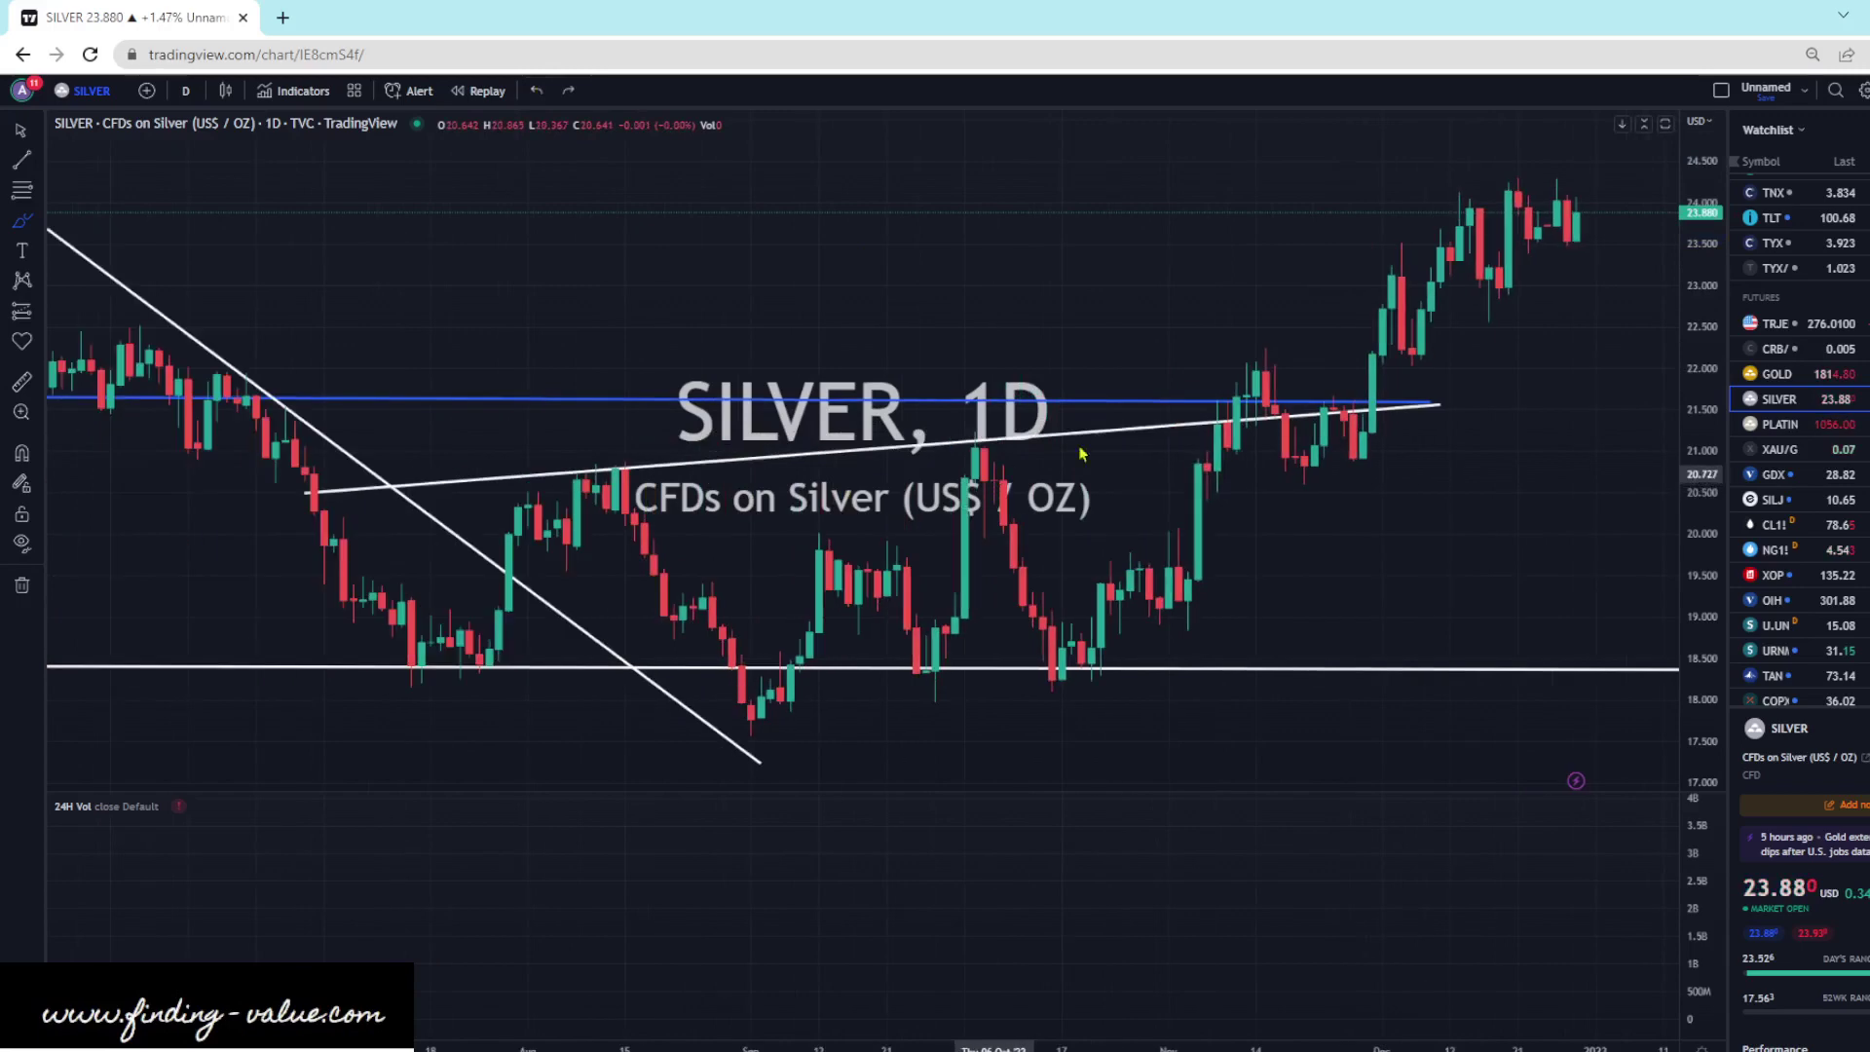
mouse_move(1586, 229)
mouse_down()
mouse_move(1624, 378)
mouse_move(1653, 230)
mouse_move(1605, 204)
mouse_move(1677, 207)
mouse_up()
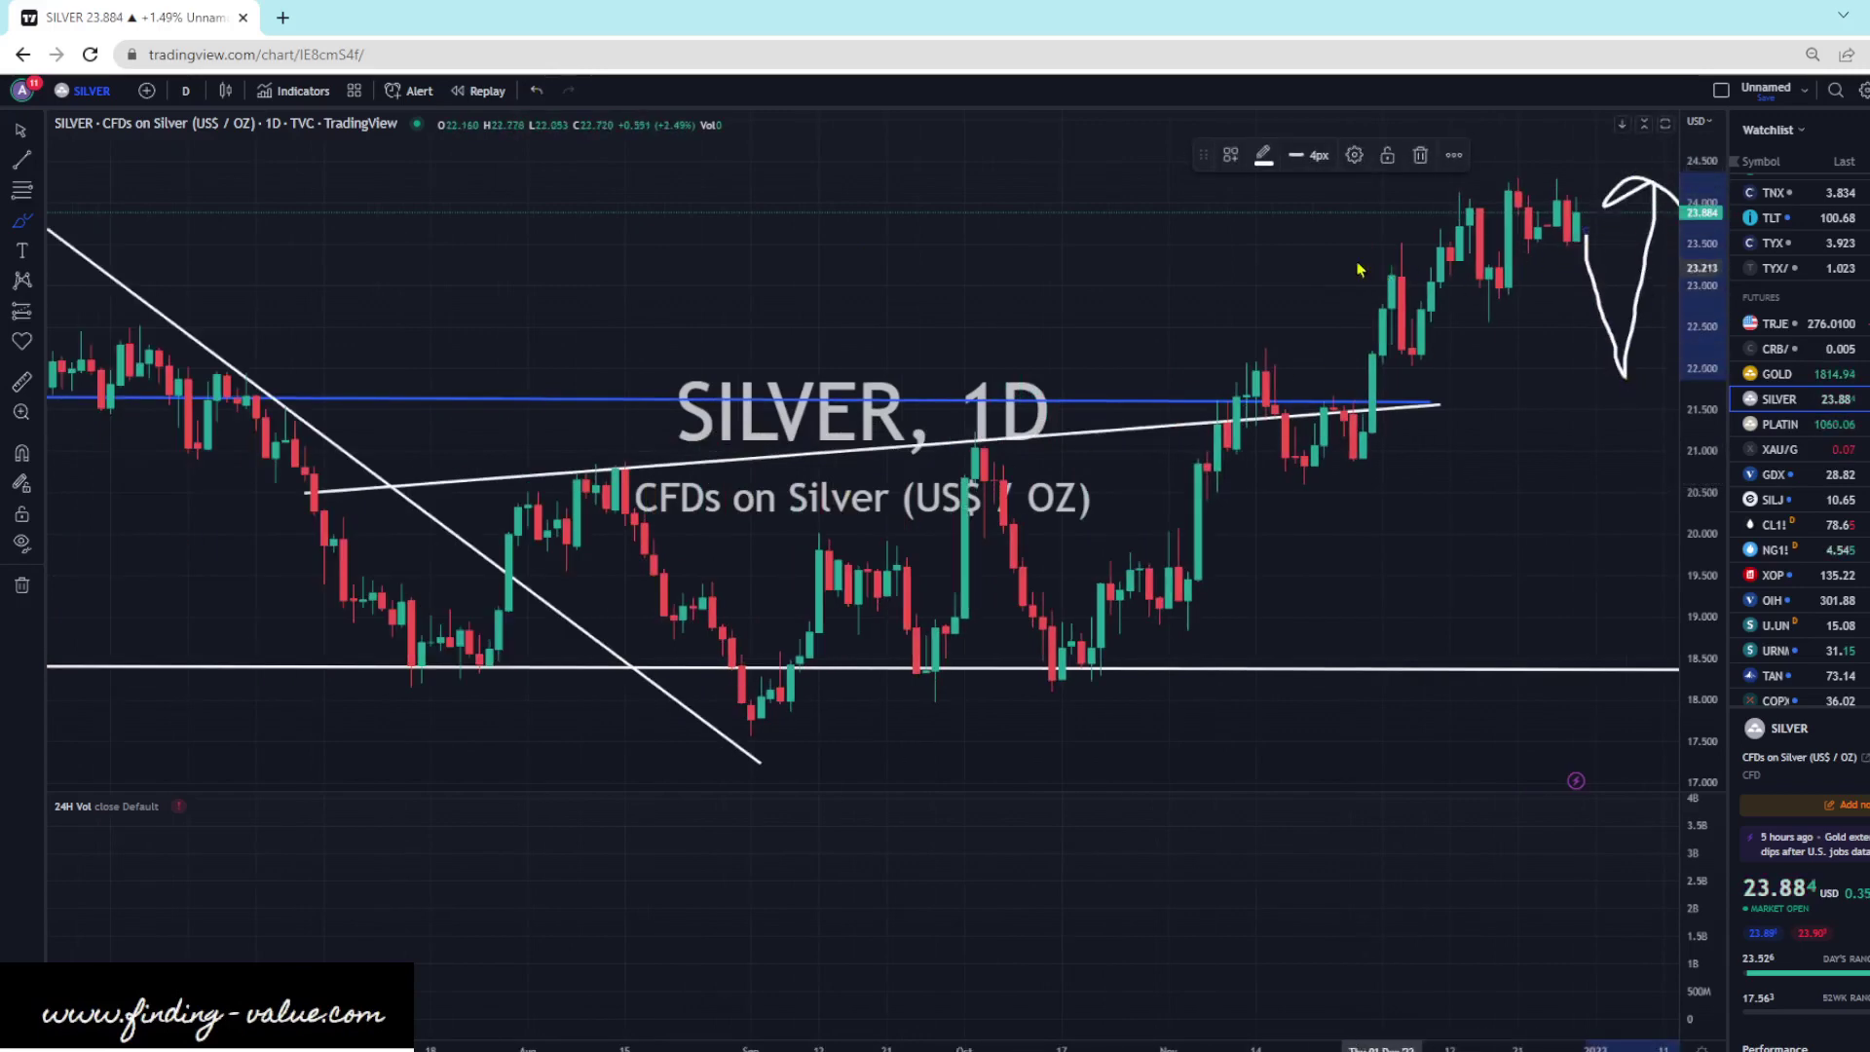
key(ctrl+z)
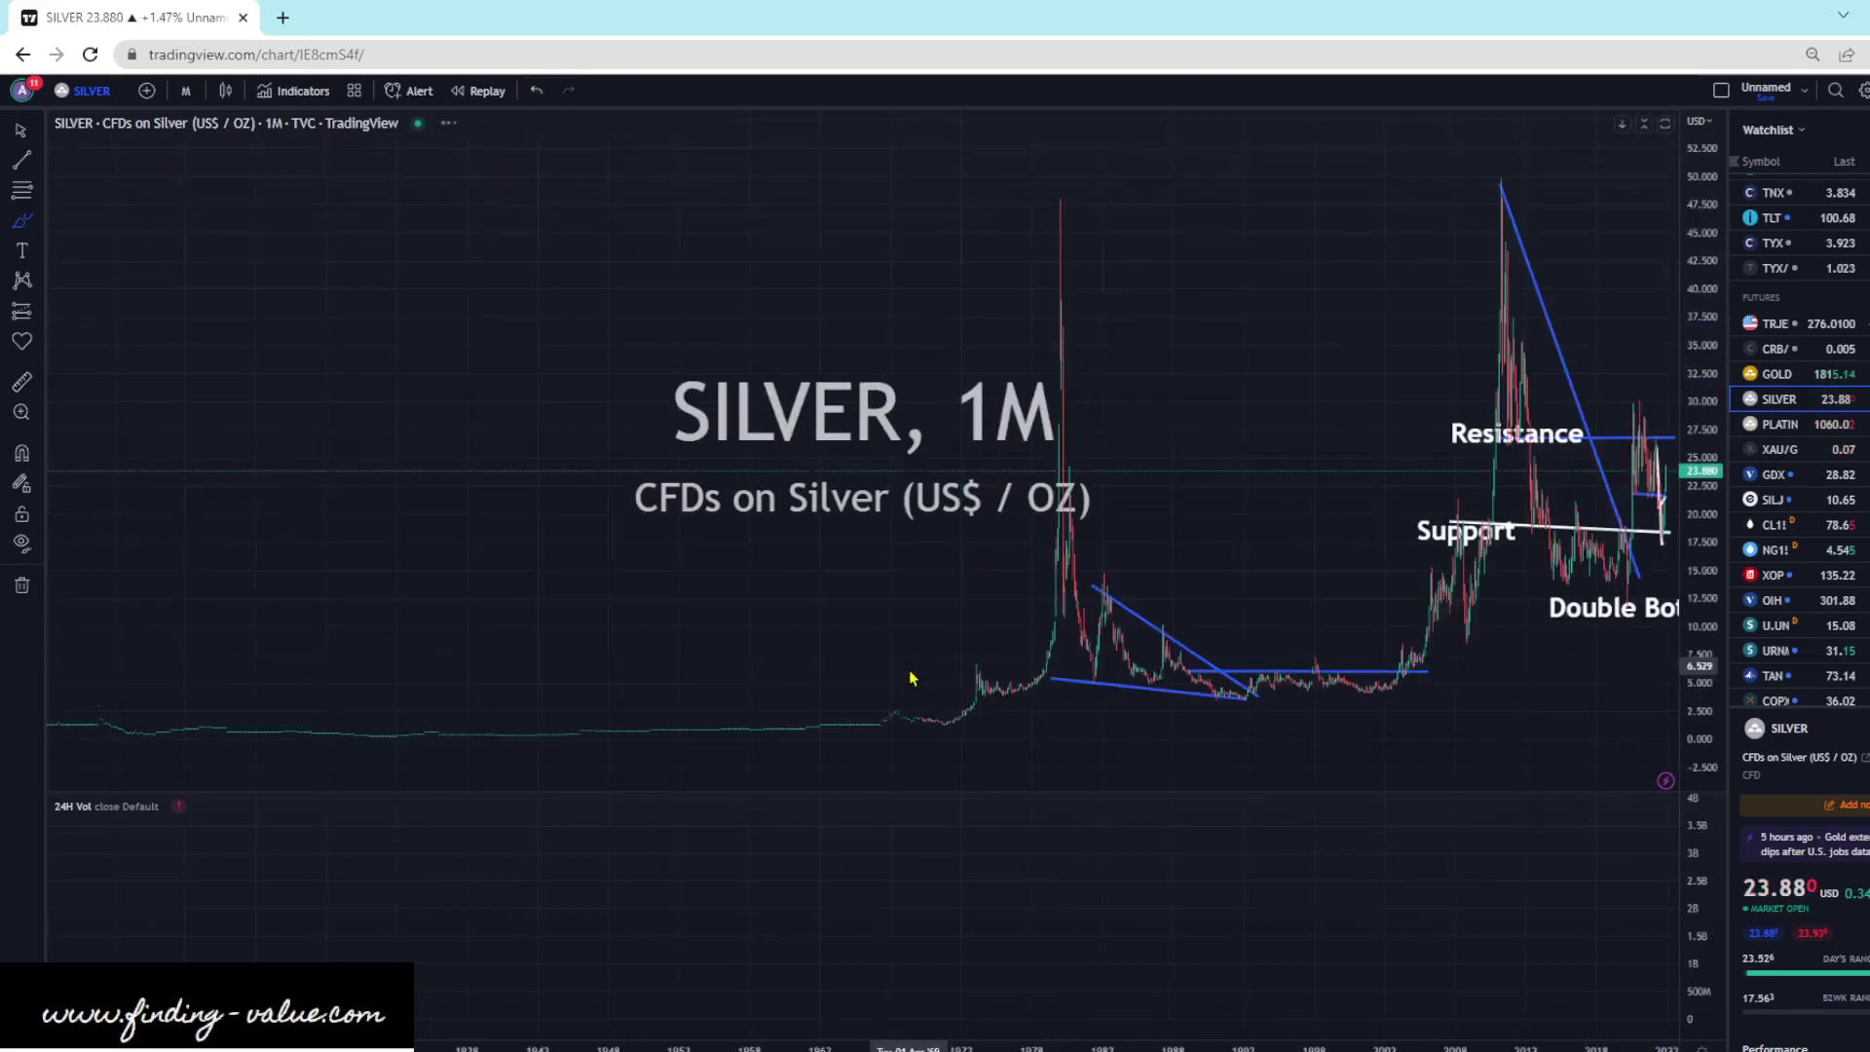
- Switch the SILVER chart to the monthly timeframe and circle the 2022 low at the white support line
scroll(1023, 626, down, 5)
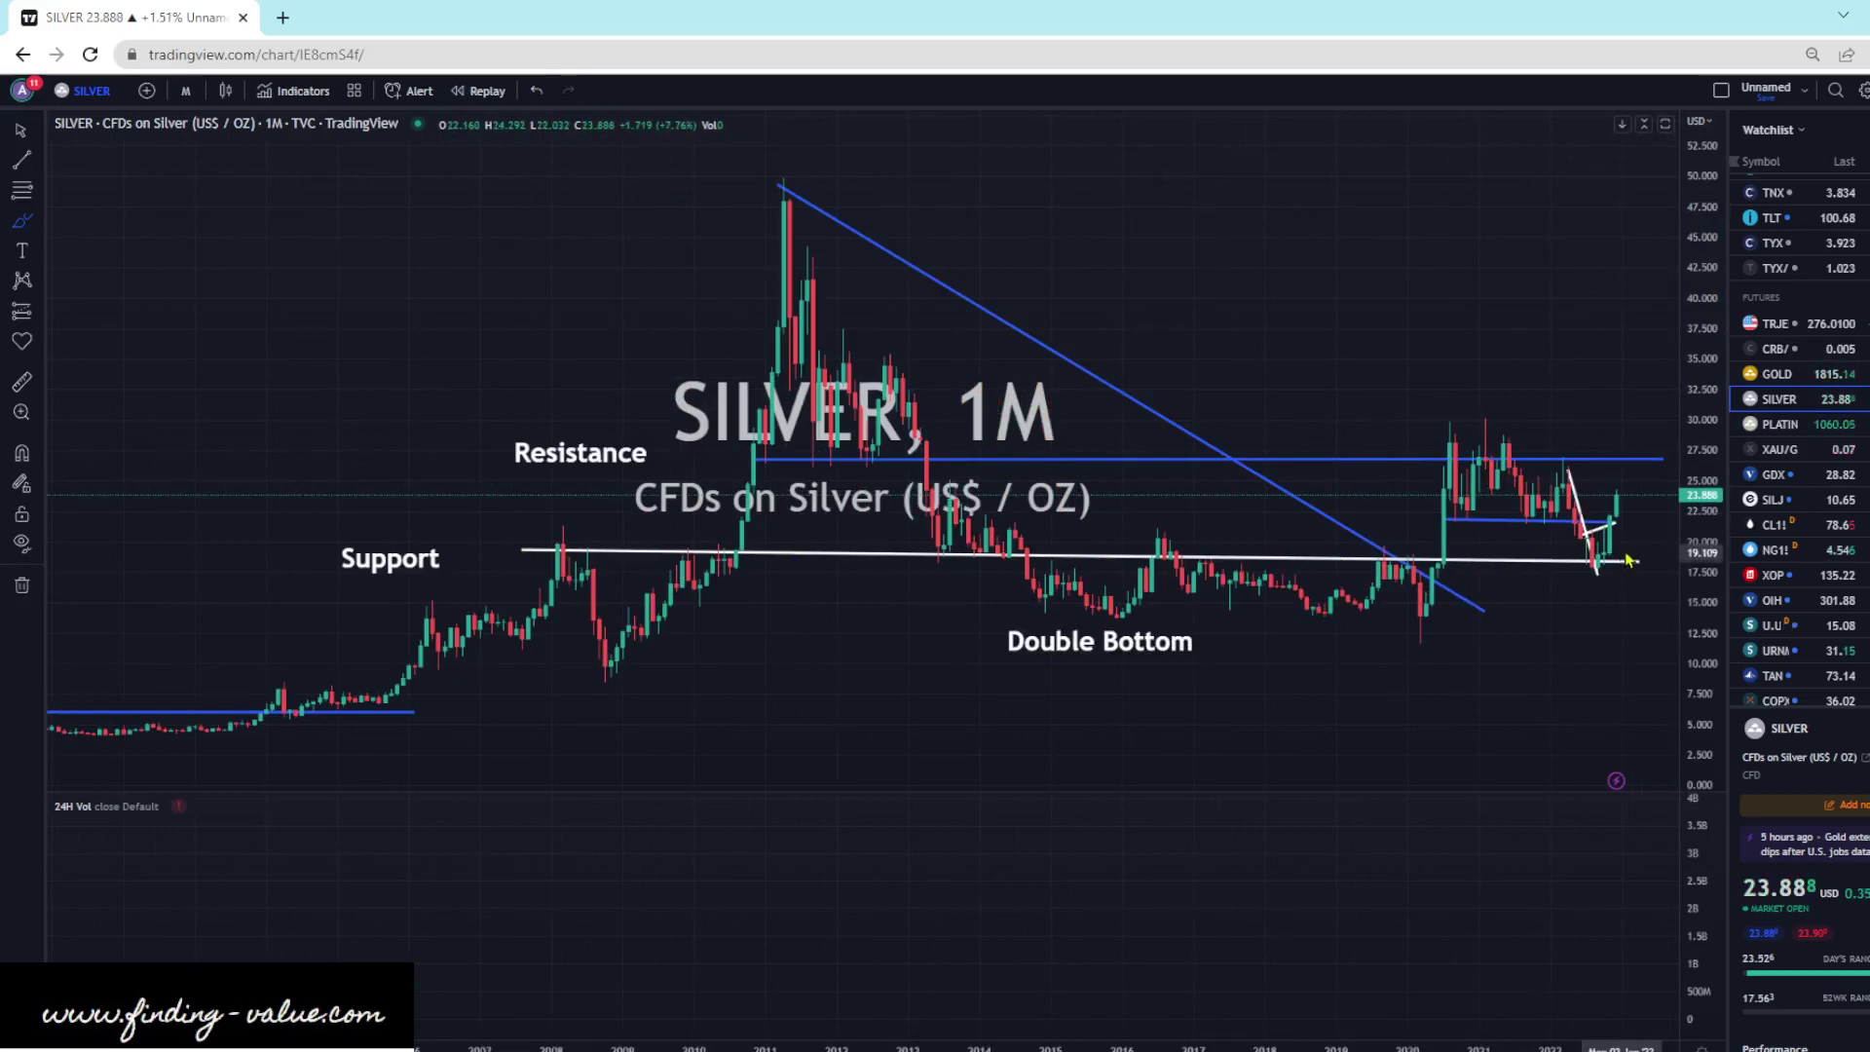
mouse_move(1626, 558)
mouse_down()
mouse_move(1568, 574)
mouse_move(1612, 544)
mouse_move(1631, 559)
mouse_up()
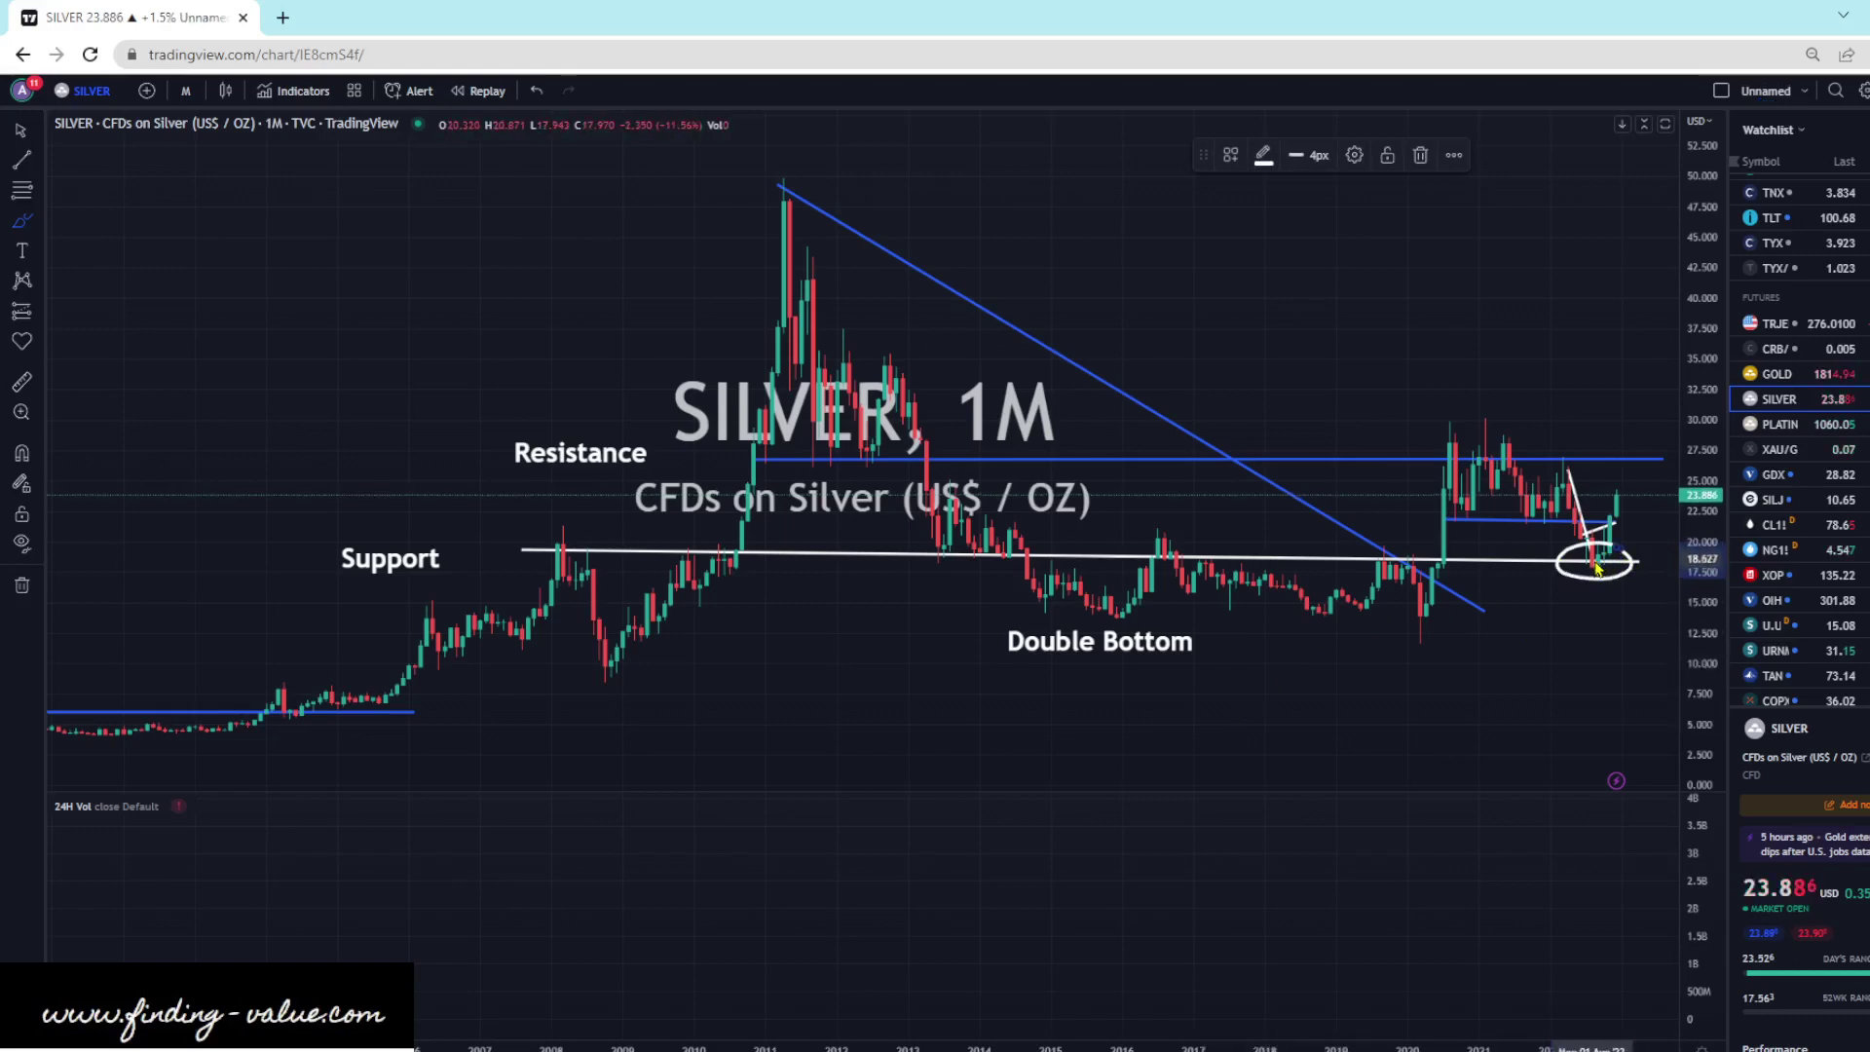
- Undo the circle at the 2022 low and switch the SILVER chart to the daily timeframe, showing the recent months
key(ctrl+z)
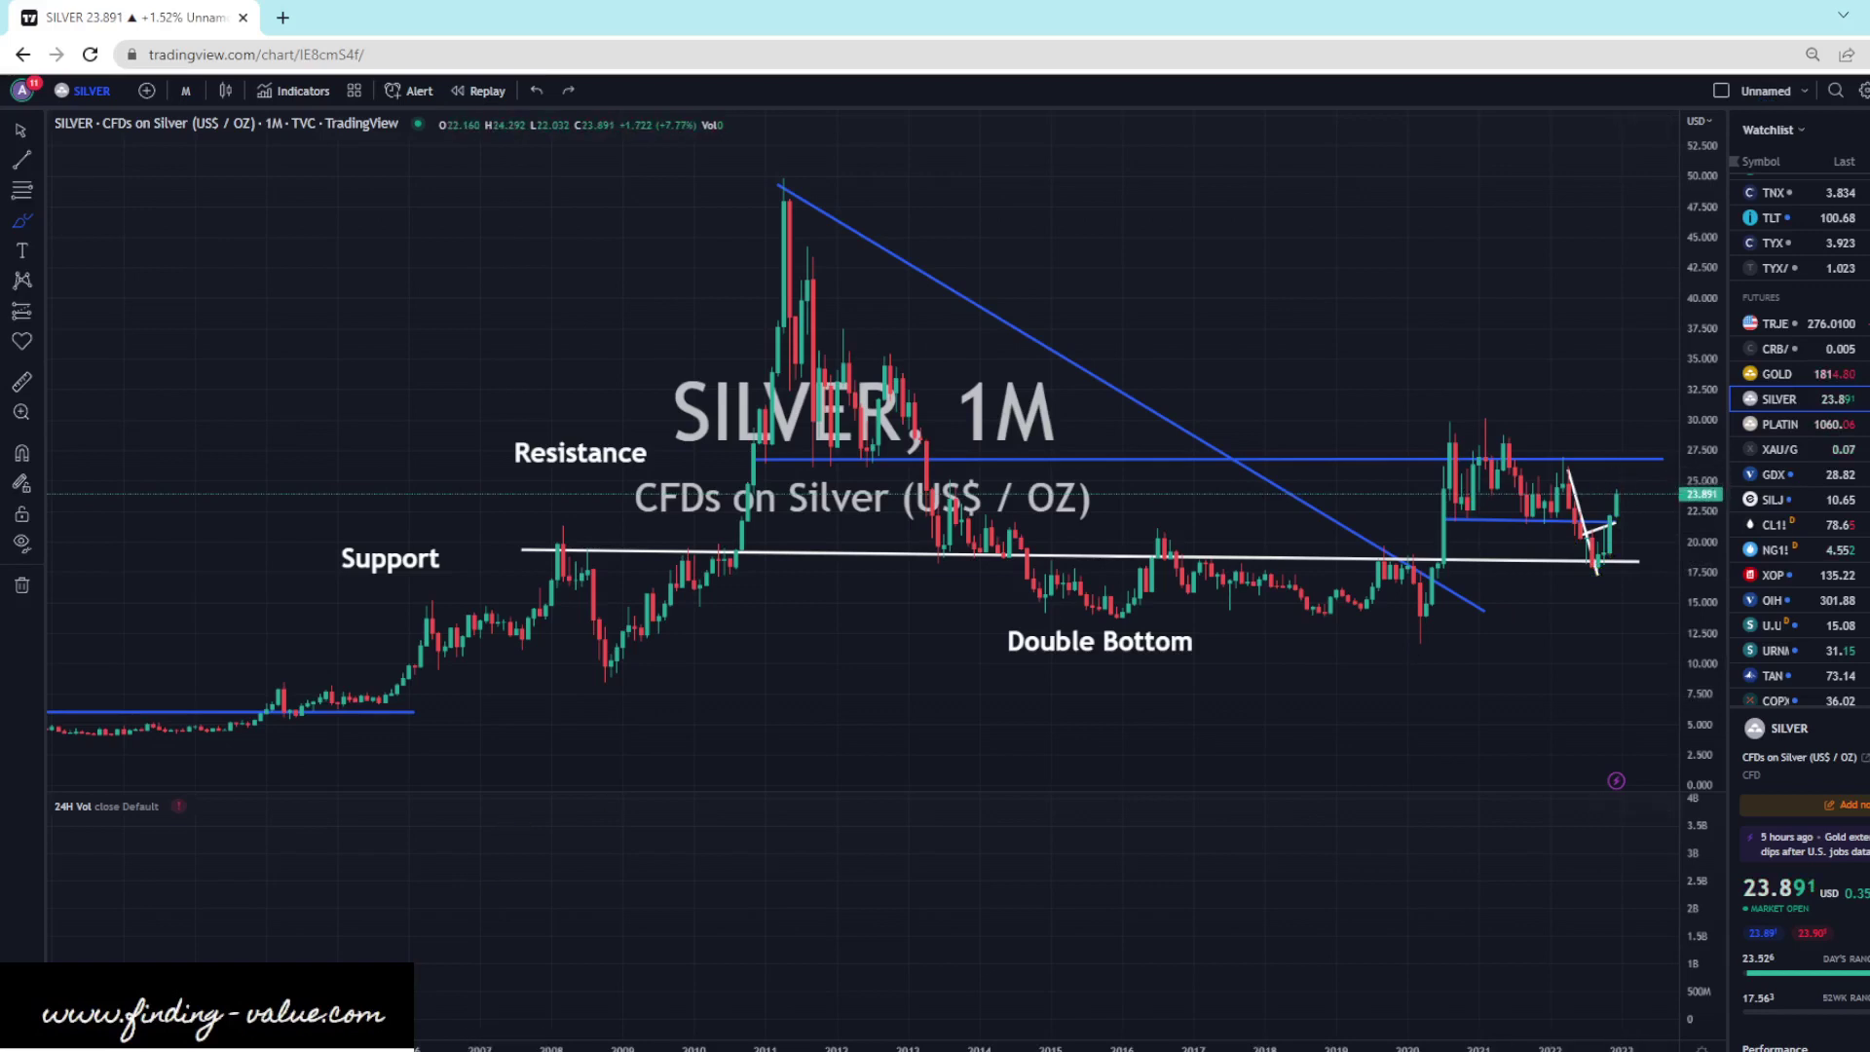
key(d)
key(Return)
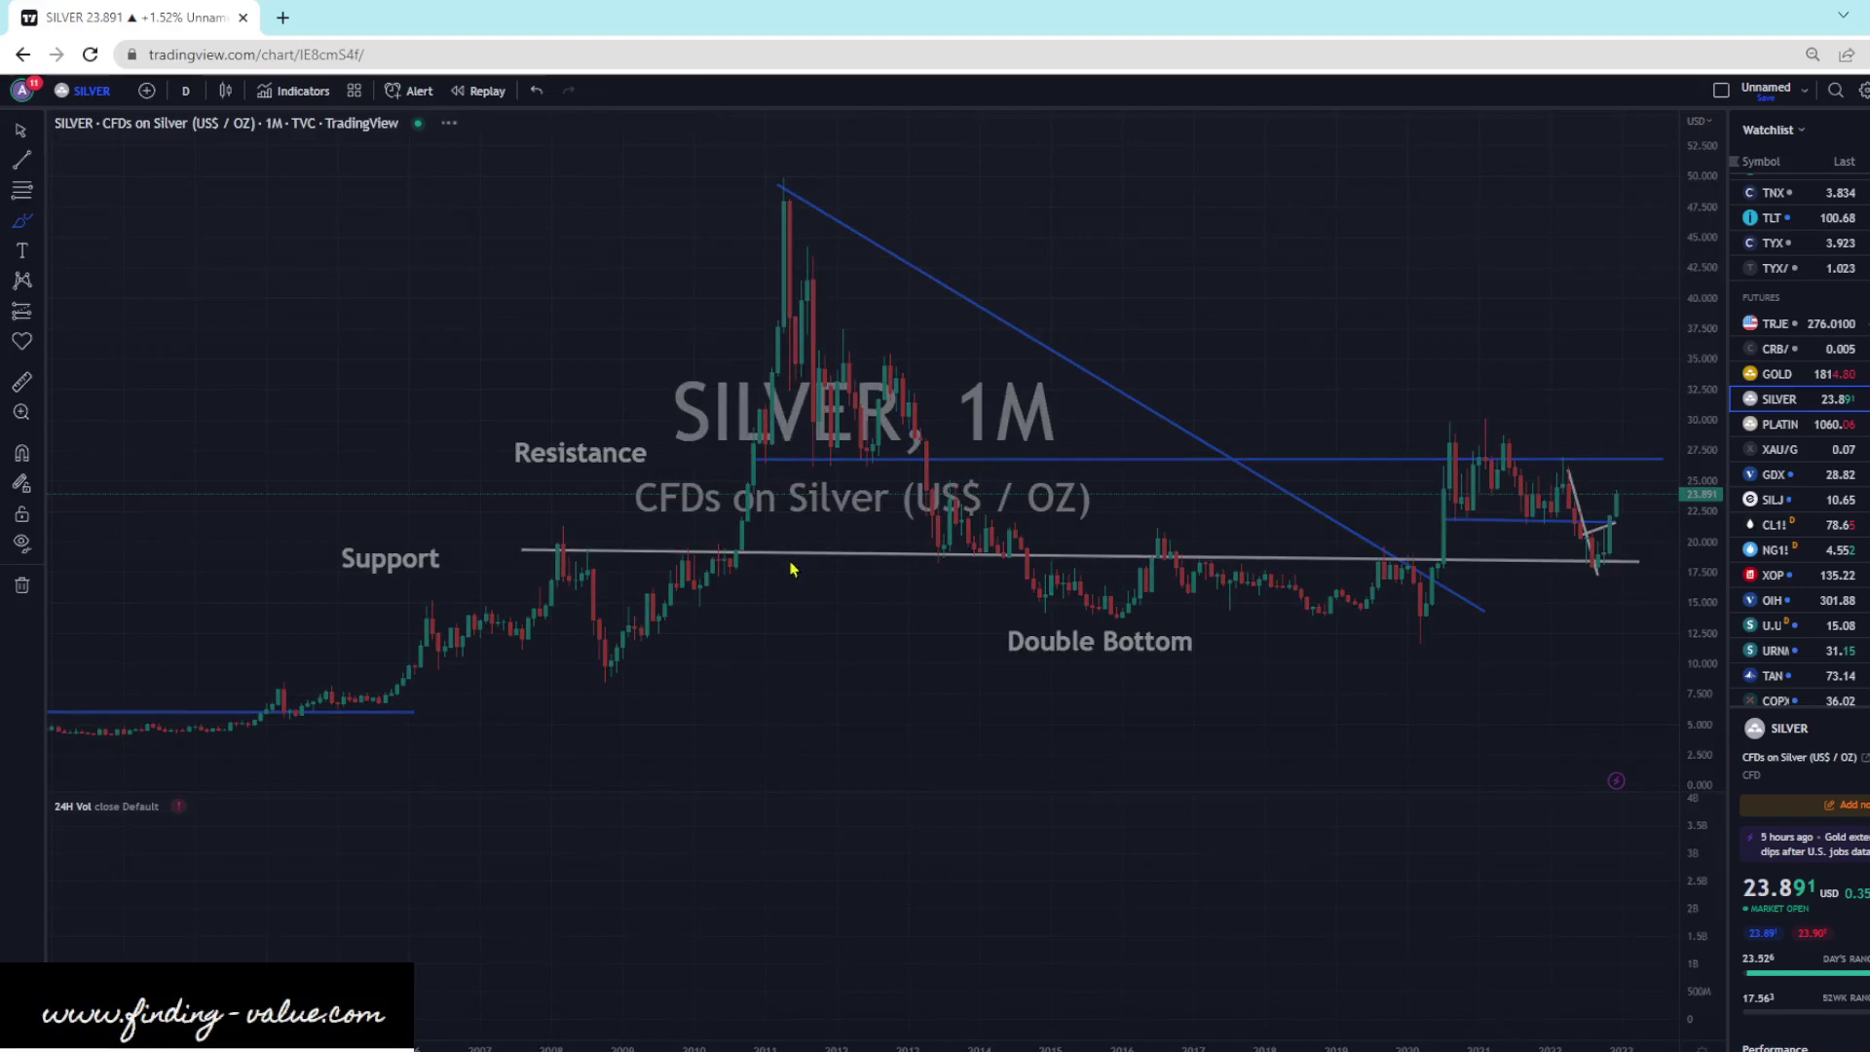
scroll(1556, 227, up, 3)
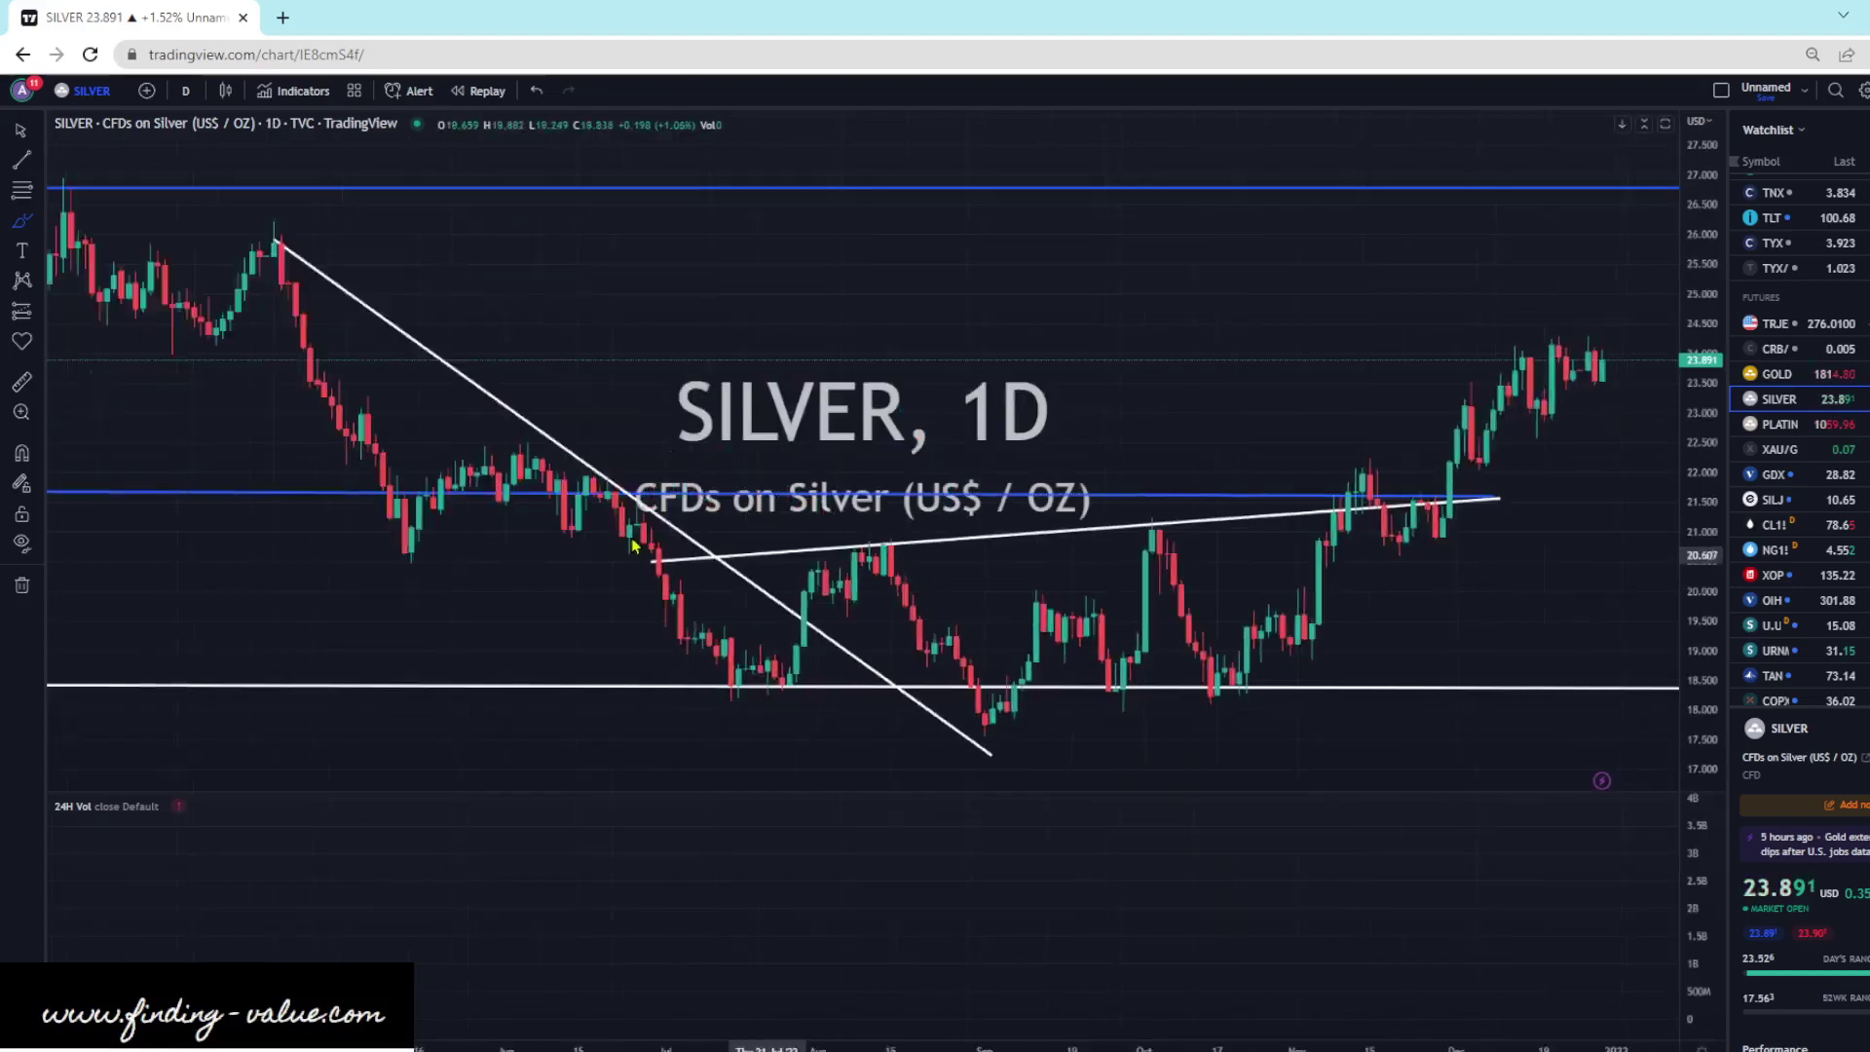
- Sketch a rising support line from about 22 to 23.9 and a flat resistance line near 24.2 on December silver, and undo the markings
mouse_move(1556, 227)
mouse_down()
mouse_move(1587, 336)
mouse_move(1555, 314)
mouse_move(1607, 310)
mouse_up()
key(ctrl+z)
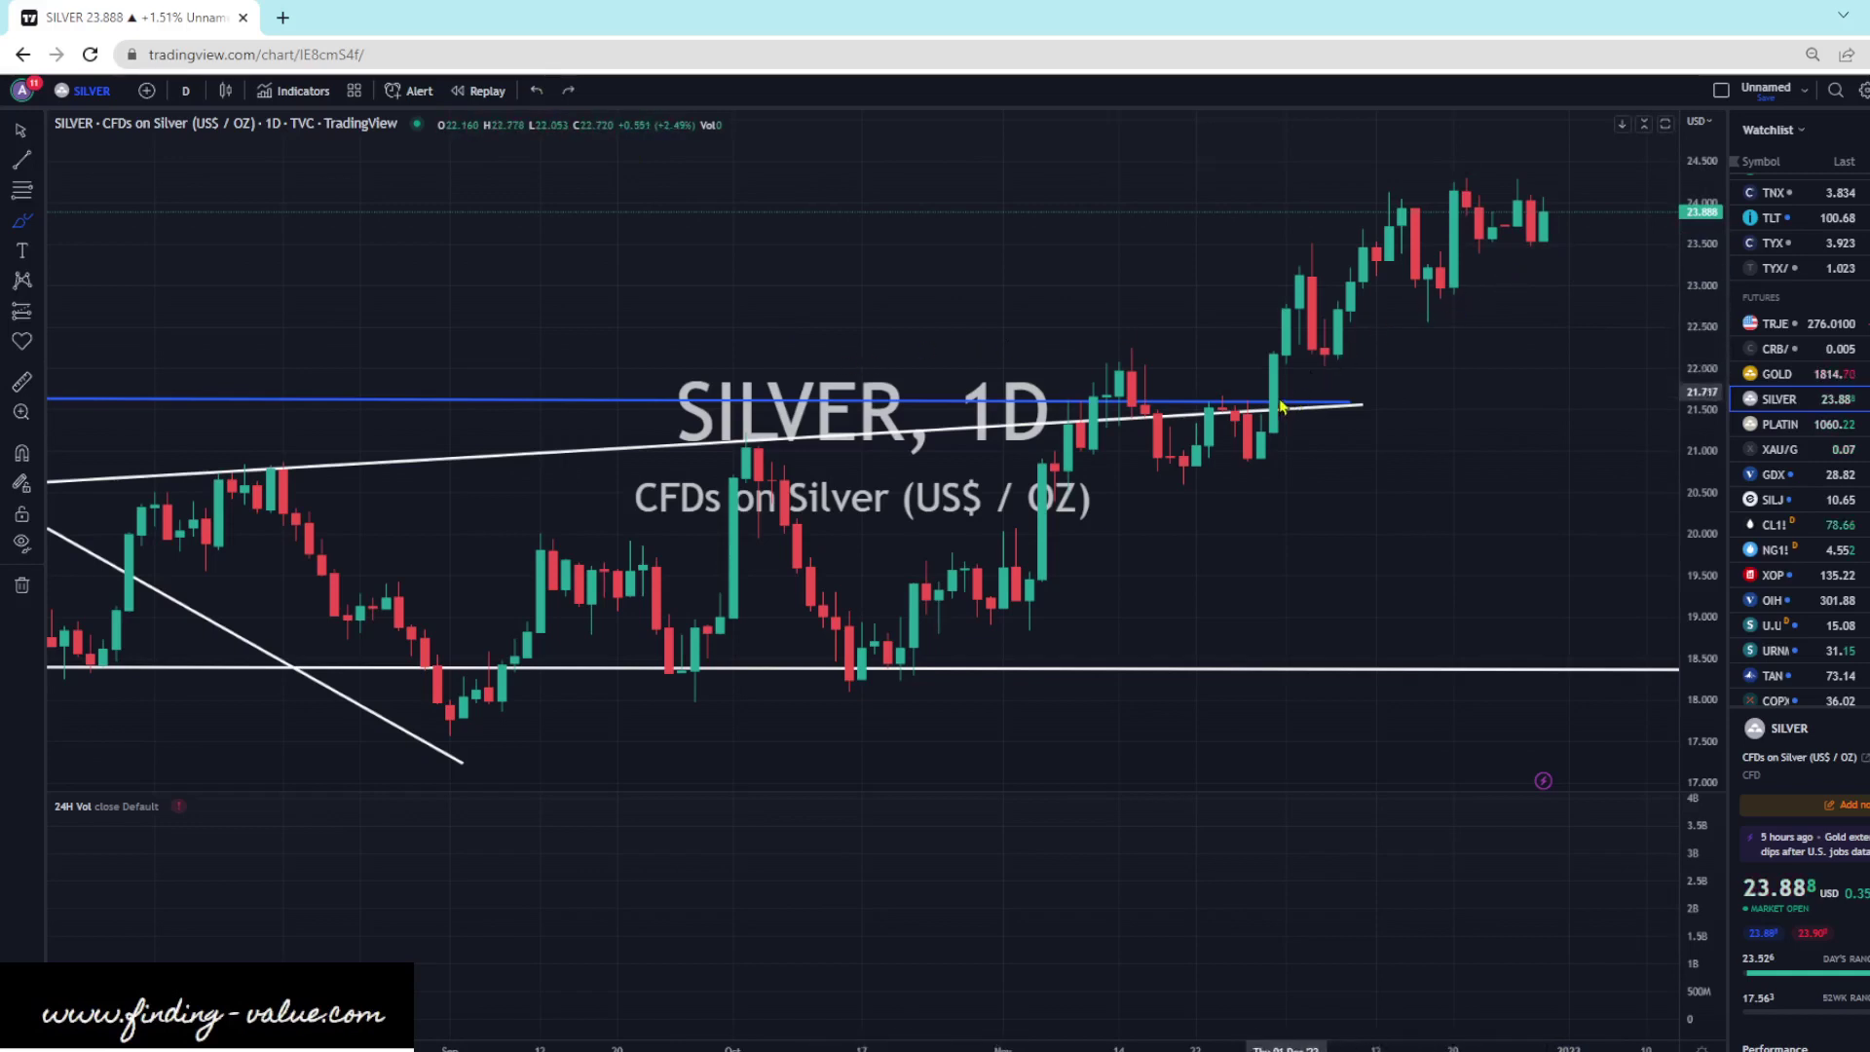
drag(1418, 316, 1591, 211)
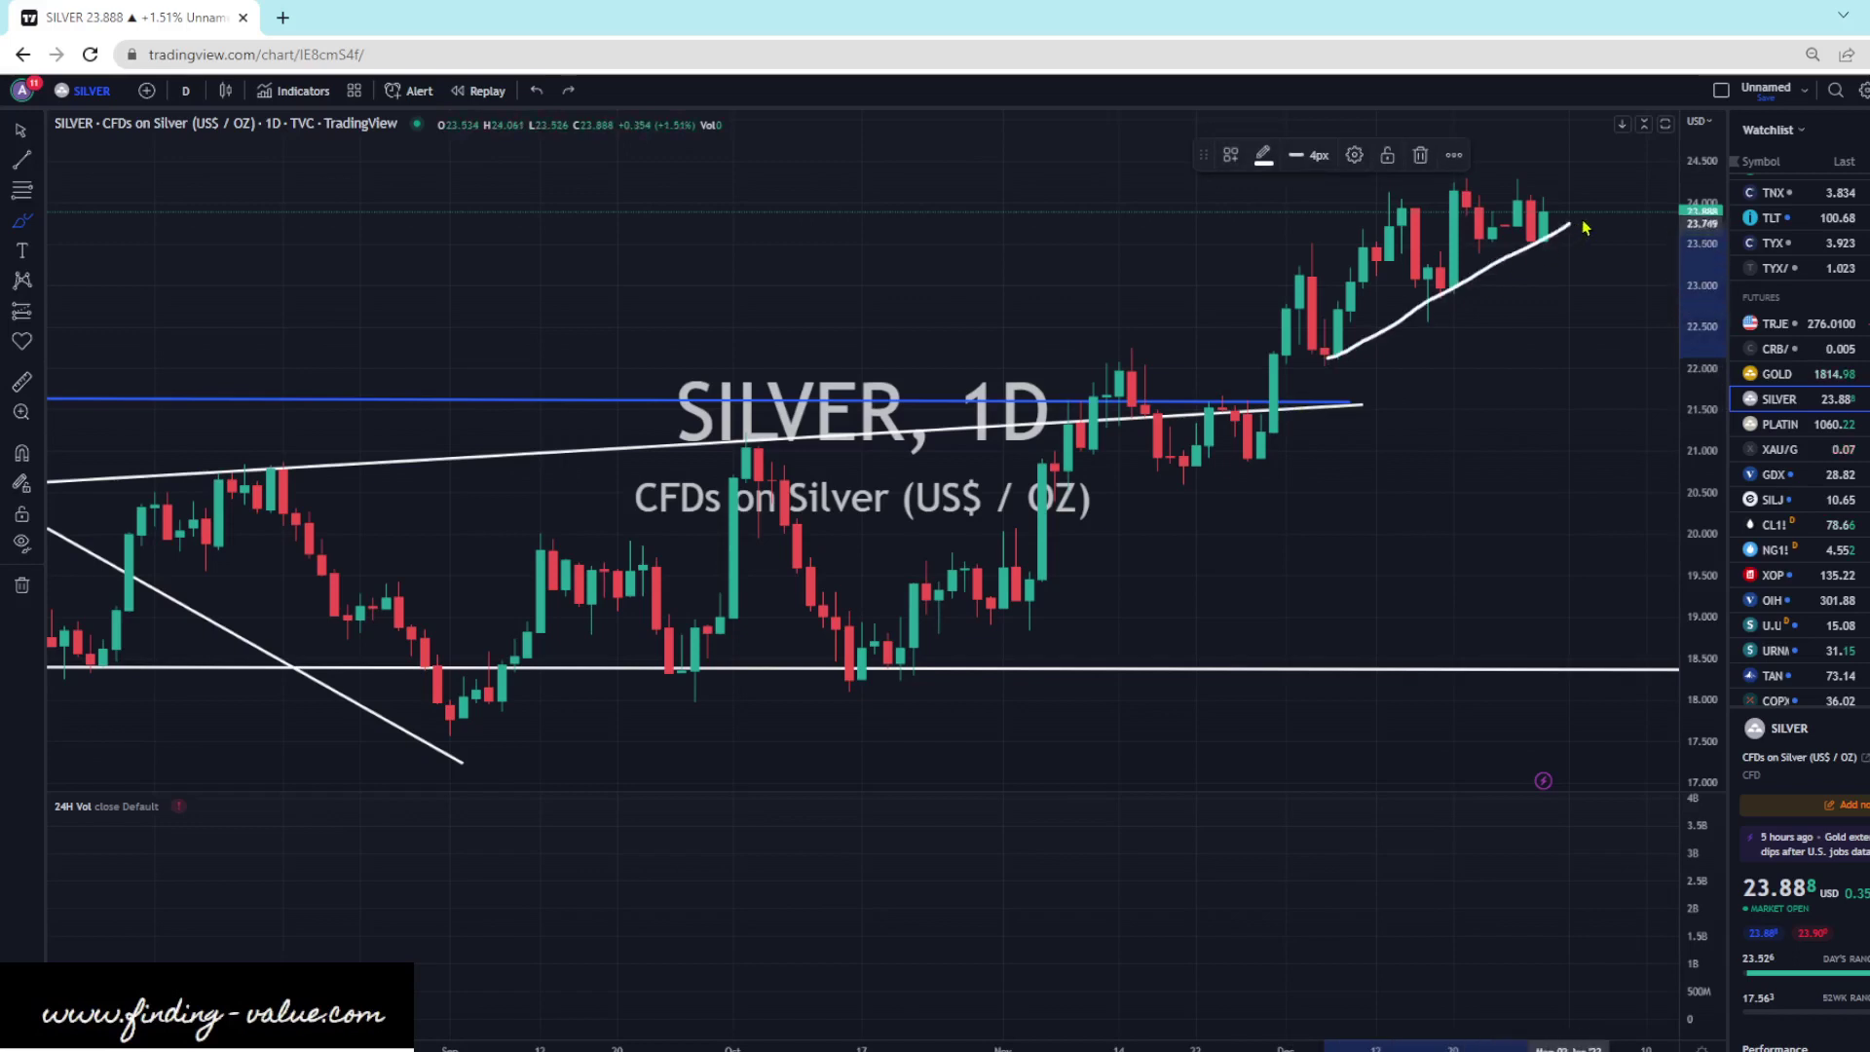
drag(1383, 185, 1656, 200)
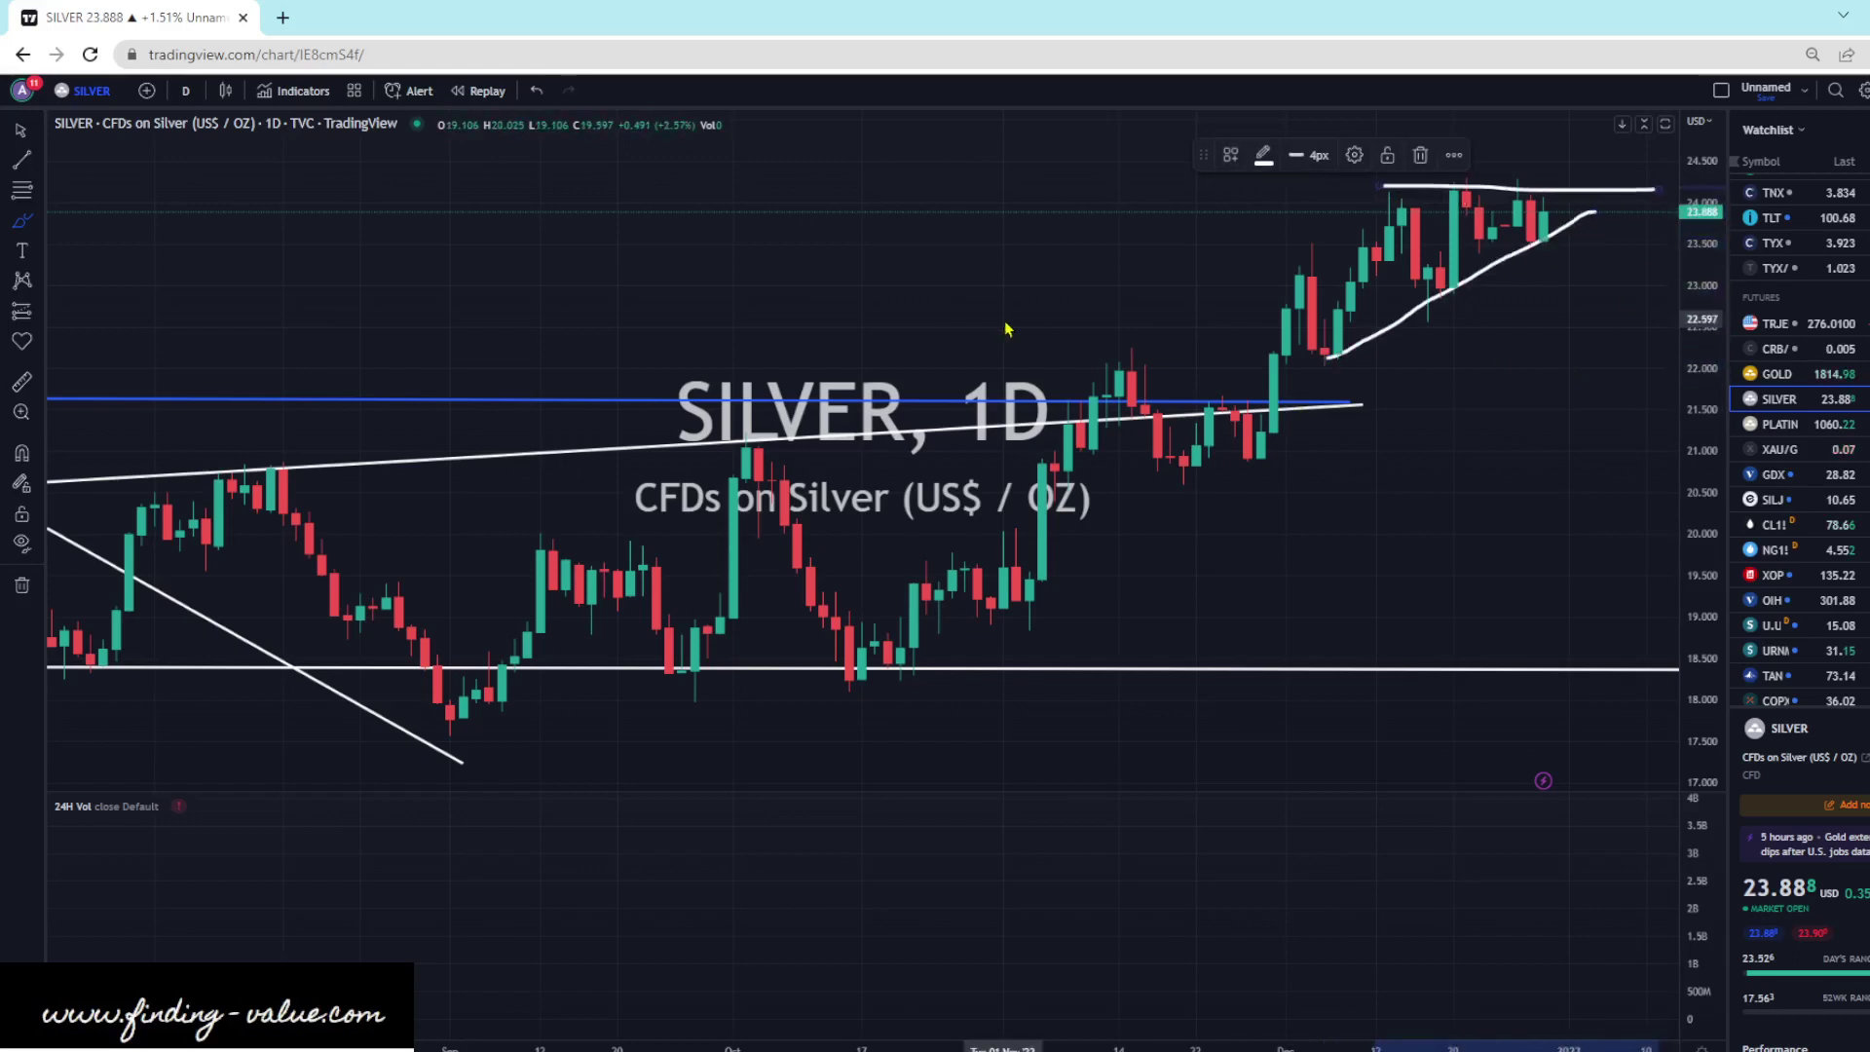
click(536, 91)
click(535, 90)
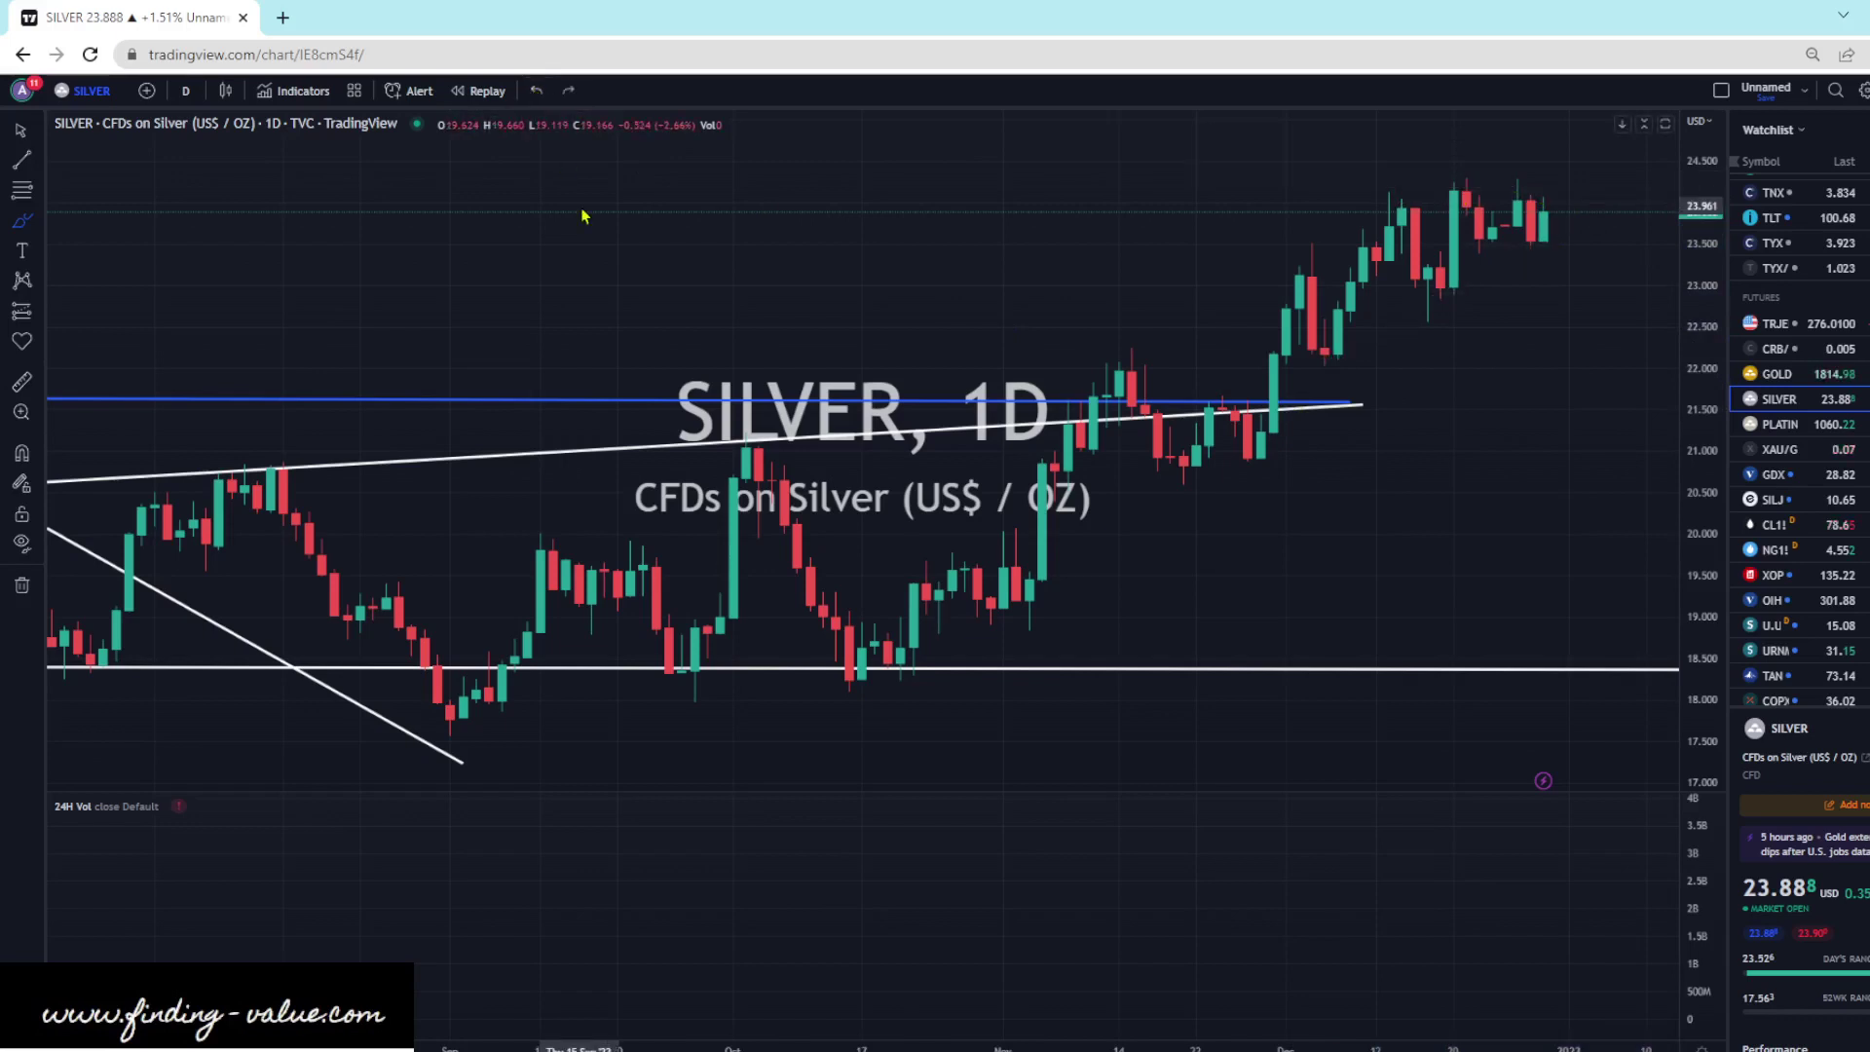
- Open the PLATINUM chart and switch it to the monthly timeframe
click(1807, 432)
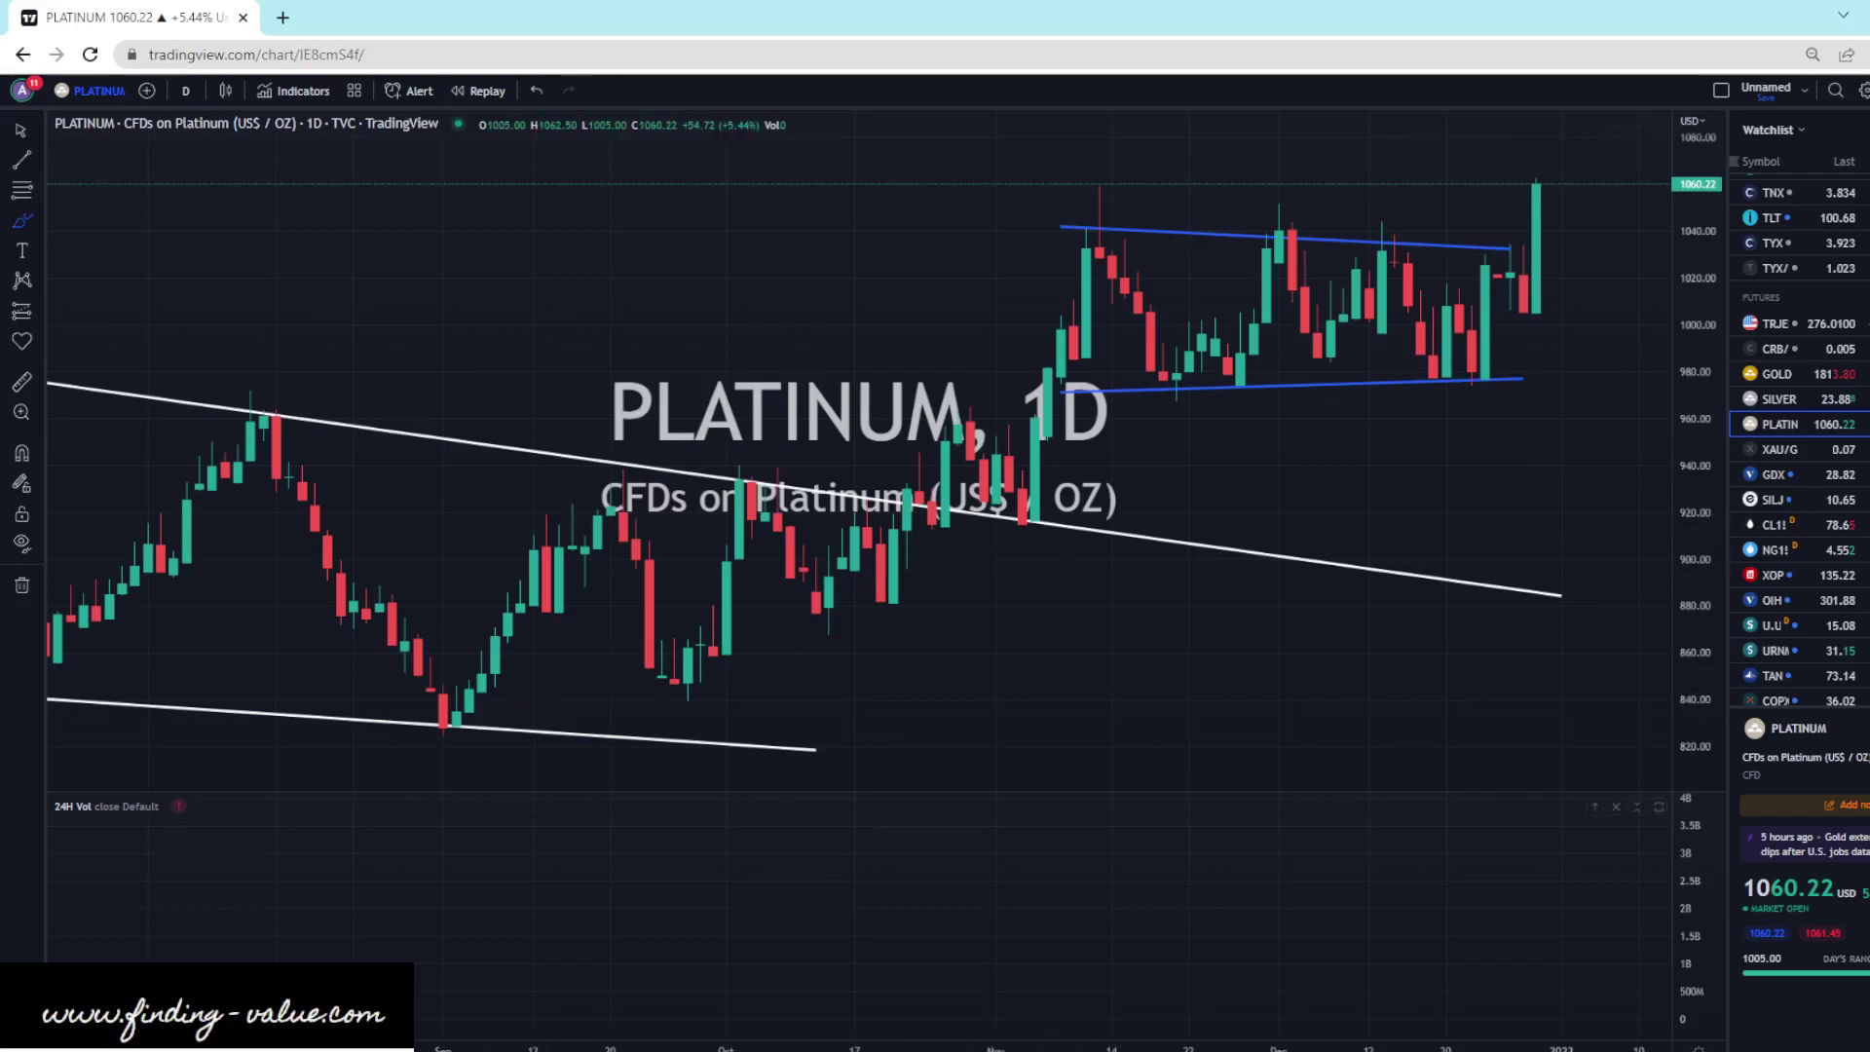
key(m)
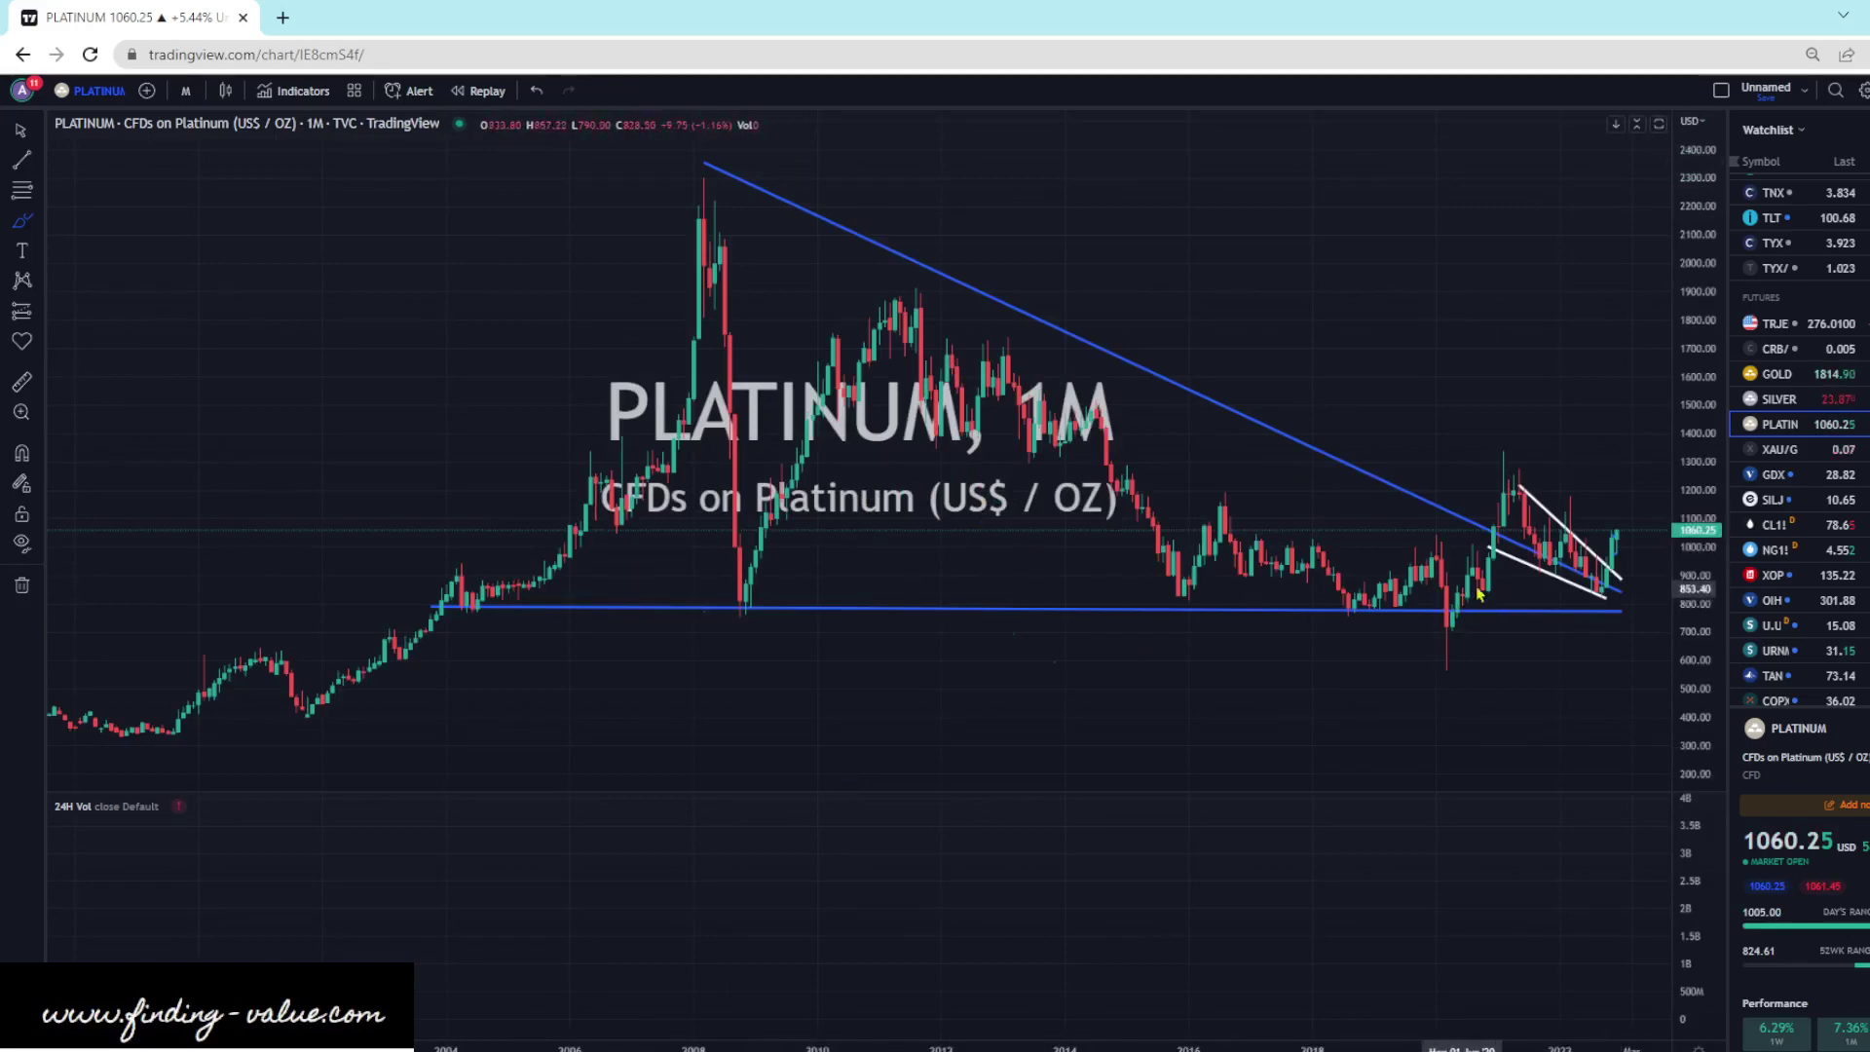
- Sketch a box around the platinum lows along the blue support line from 2018 to 2022, and undo it
key(alt+j)
mouse_move(1330, 577)
mouse_down()
mouse_move(1500, 635)
mouse_move(1643, 551)
mouse_up()
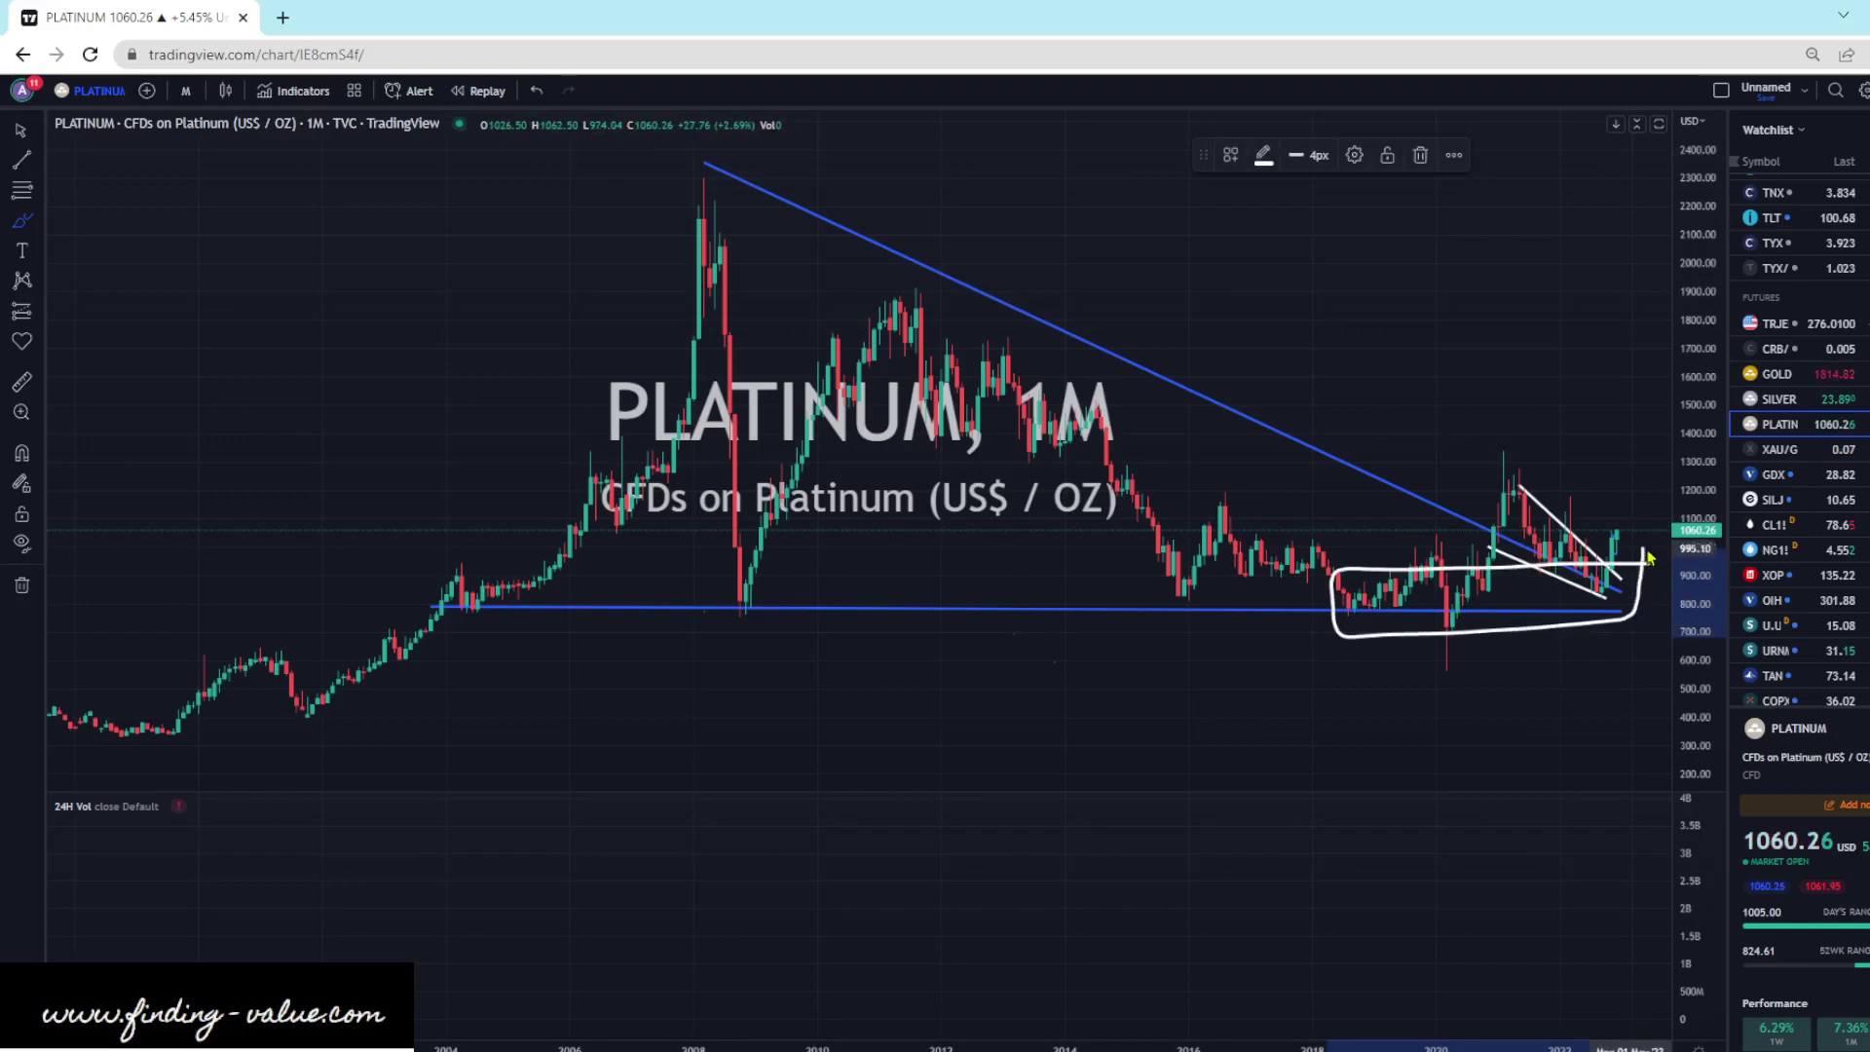
click(536, 93)
- View the PLATINUM chart on the daily timeframe, focusing on the November and December consolidation between the blue lines
scroll(1244, 552, up, 4)
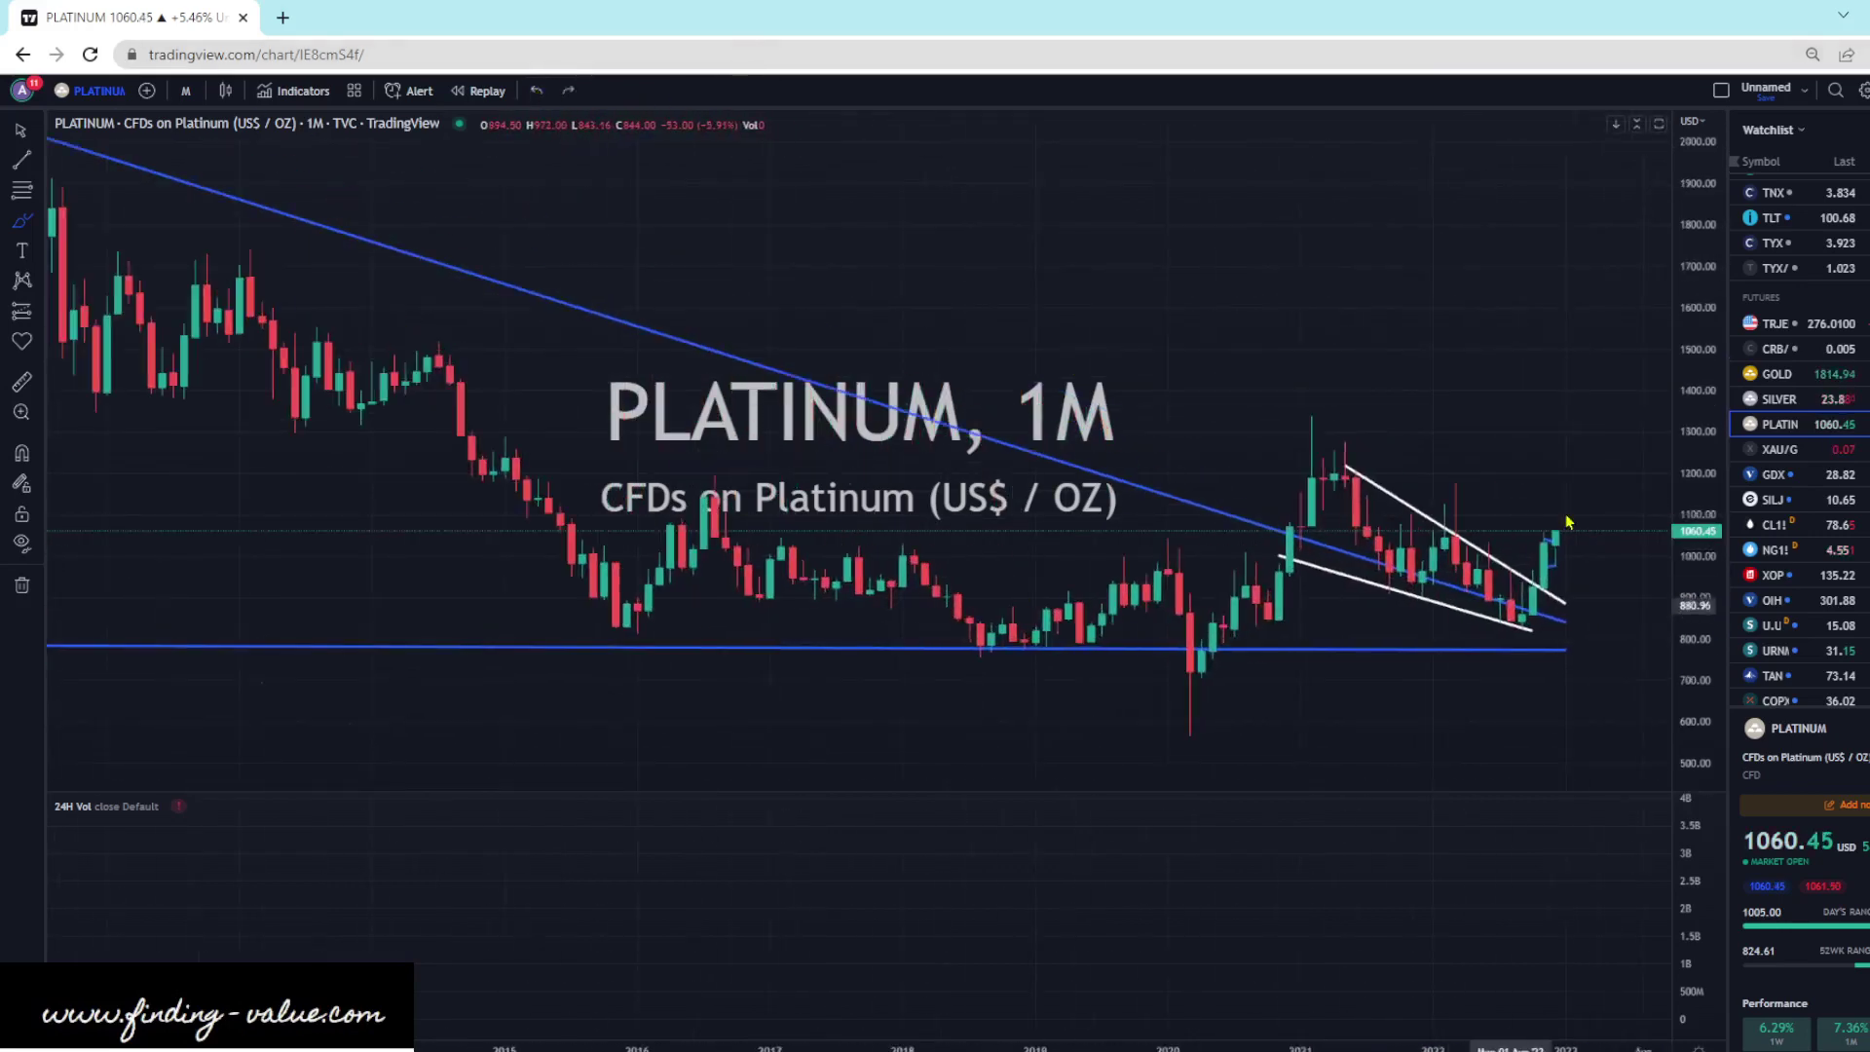
text(1D)
key(Return)
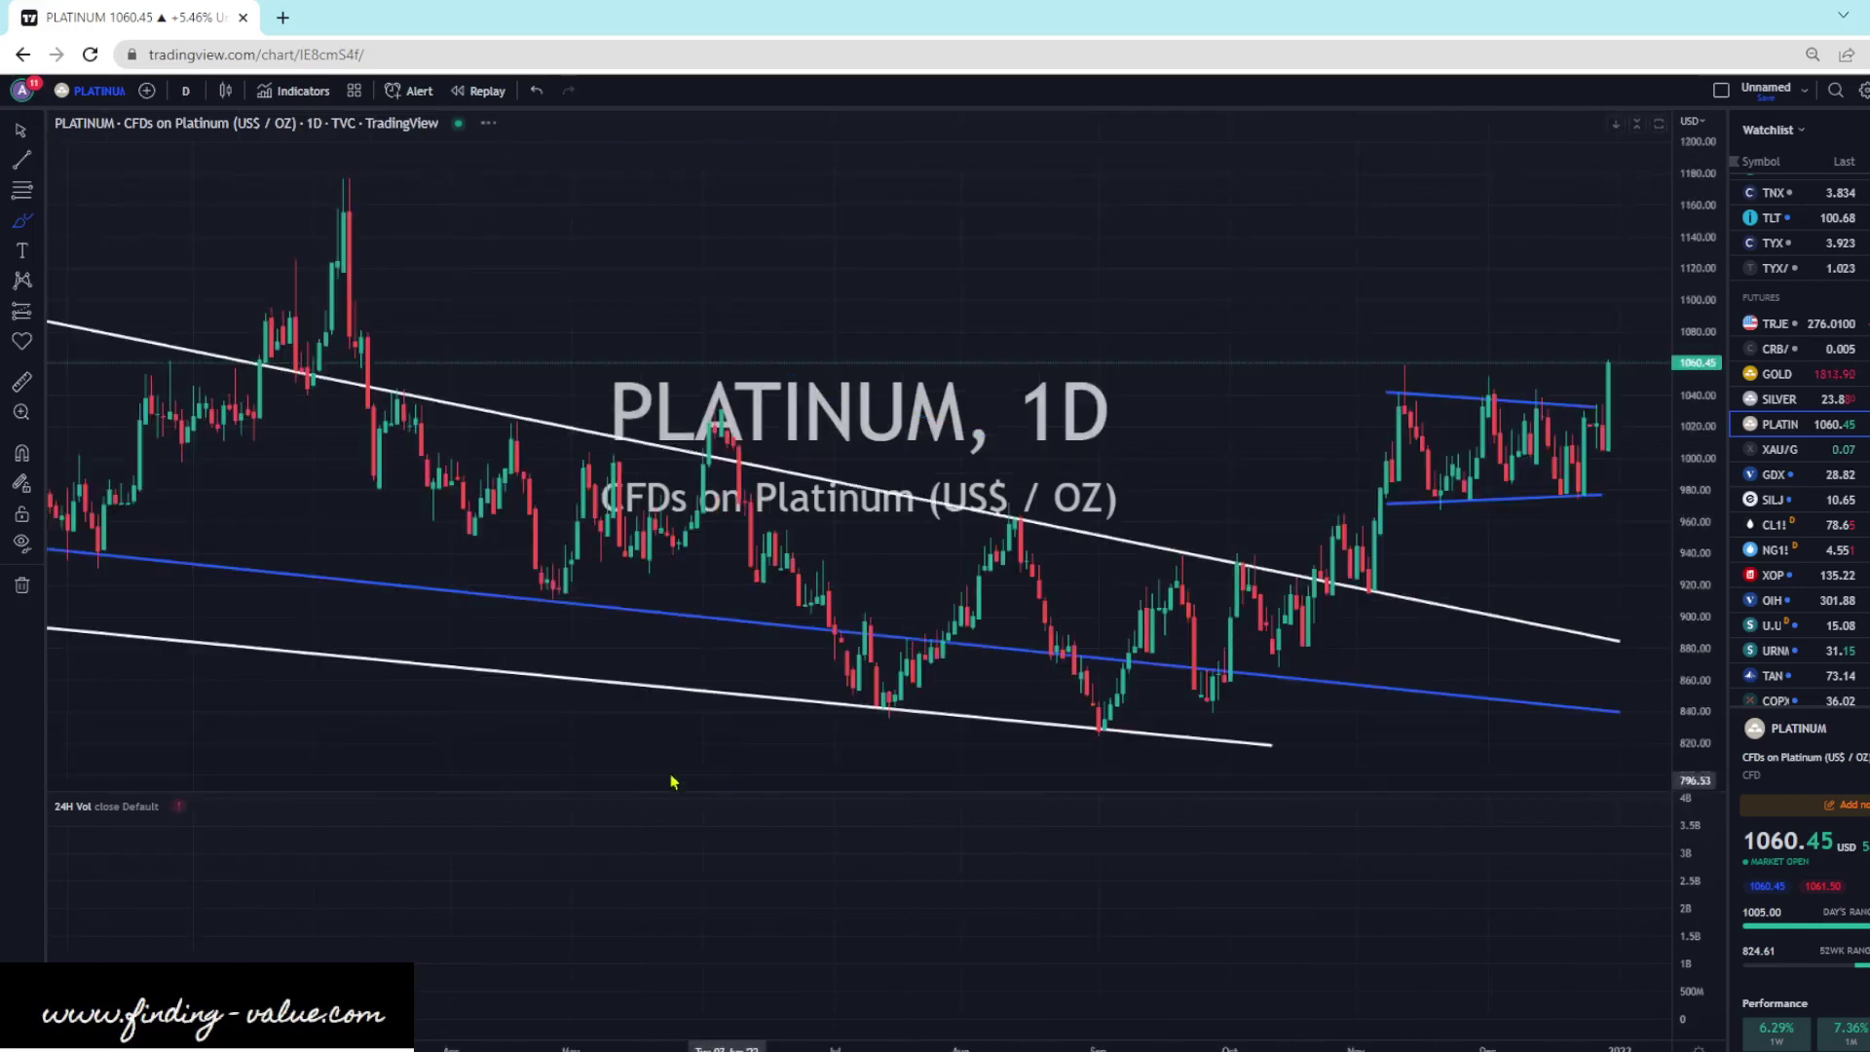
scroll(1556, 343, up, 2)
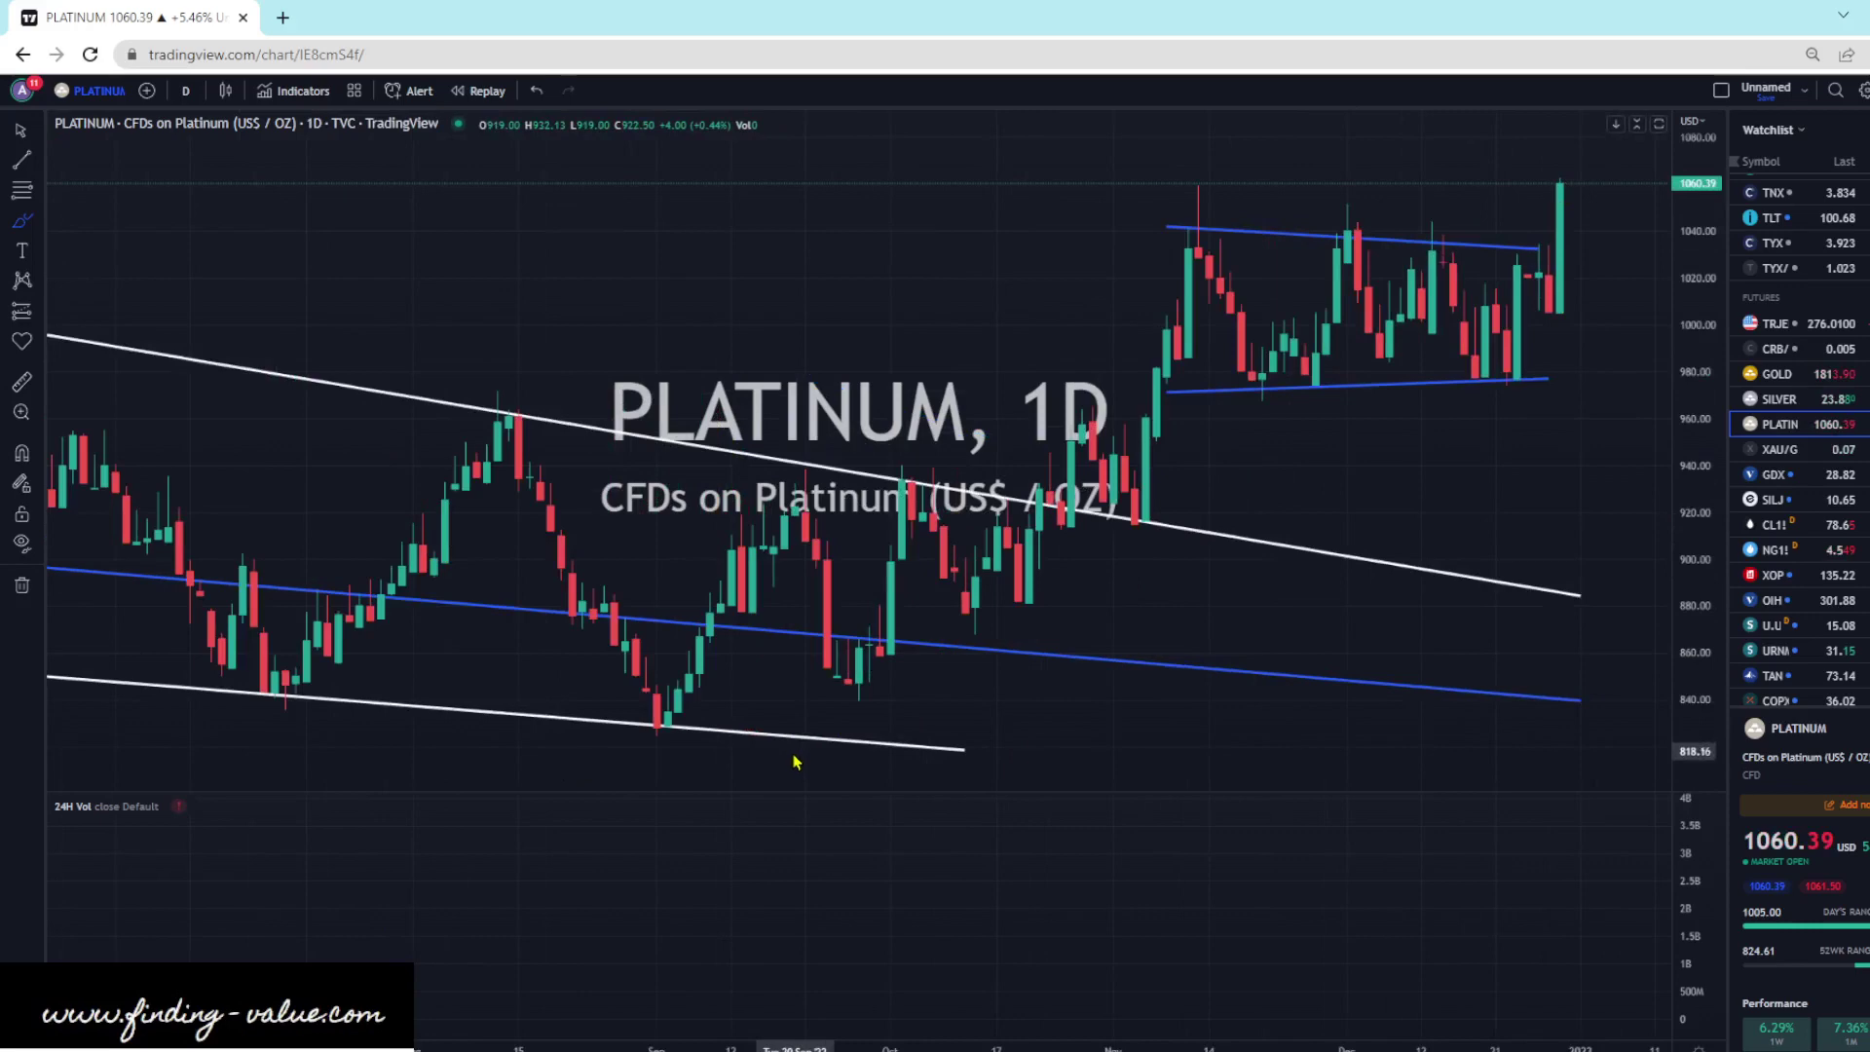
- Switch the PLATINUM chart to the weekly timeframe and show its long-term history including the 2008 peak
text(1W)
key(Return)
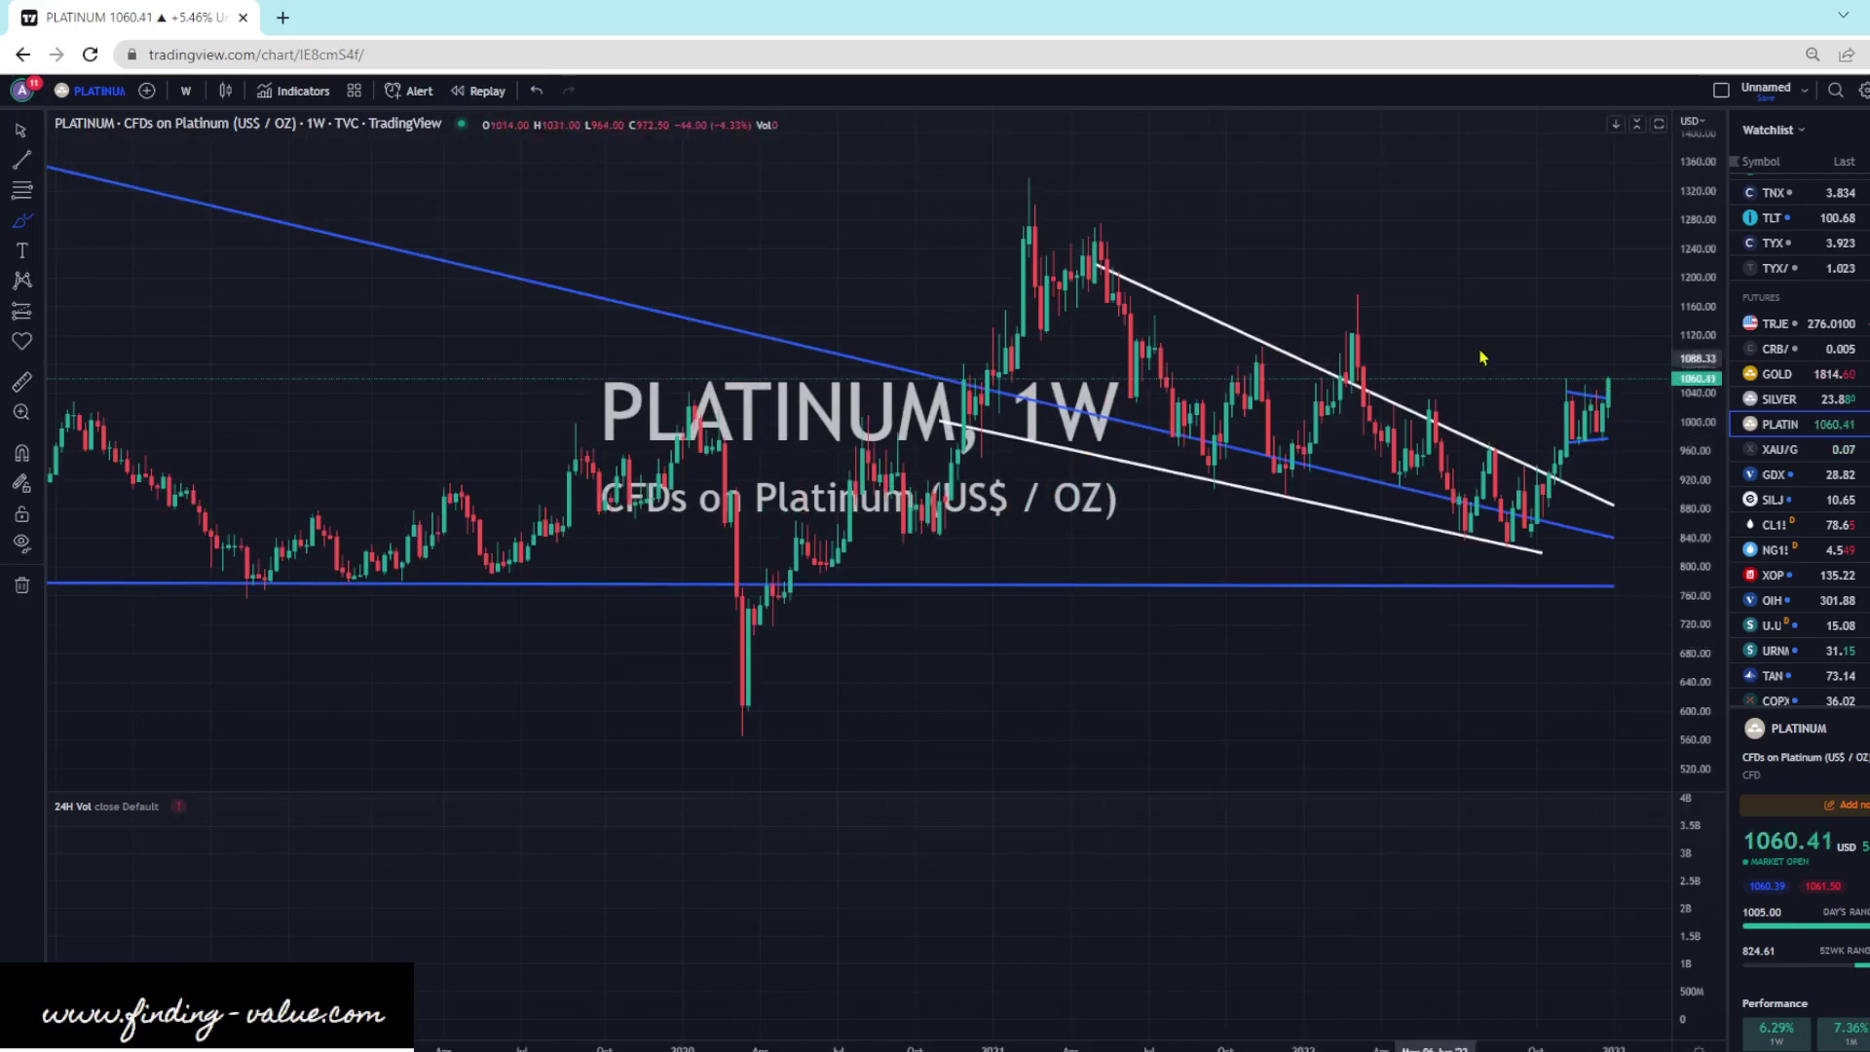
scroll(856, 620, down, 5)
scroll(856, 620, down, 10)
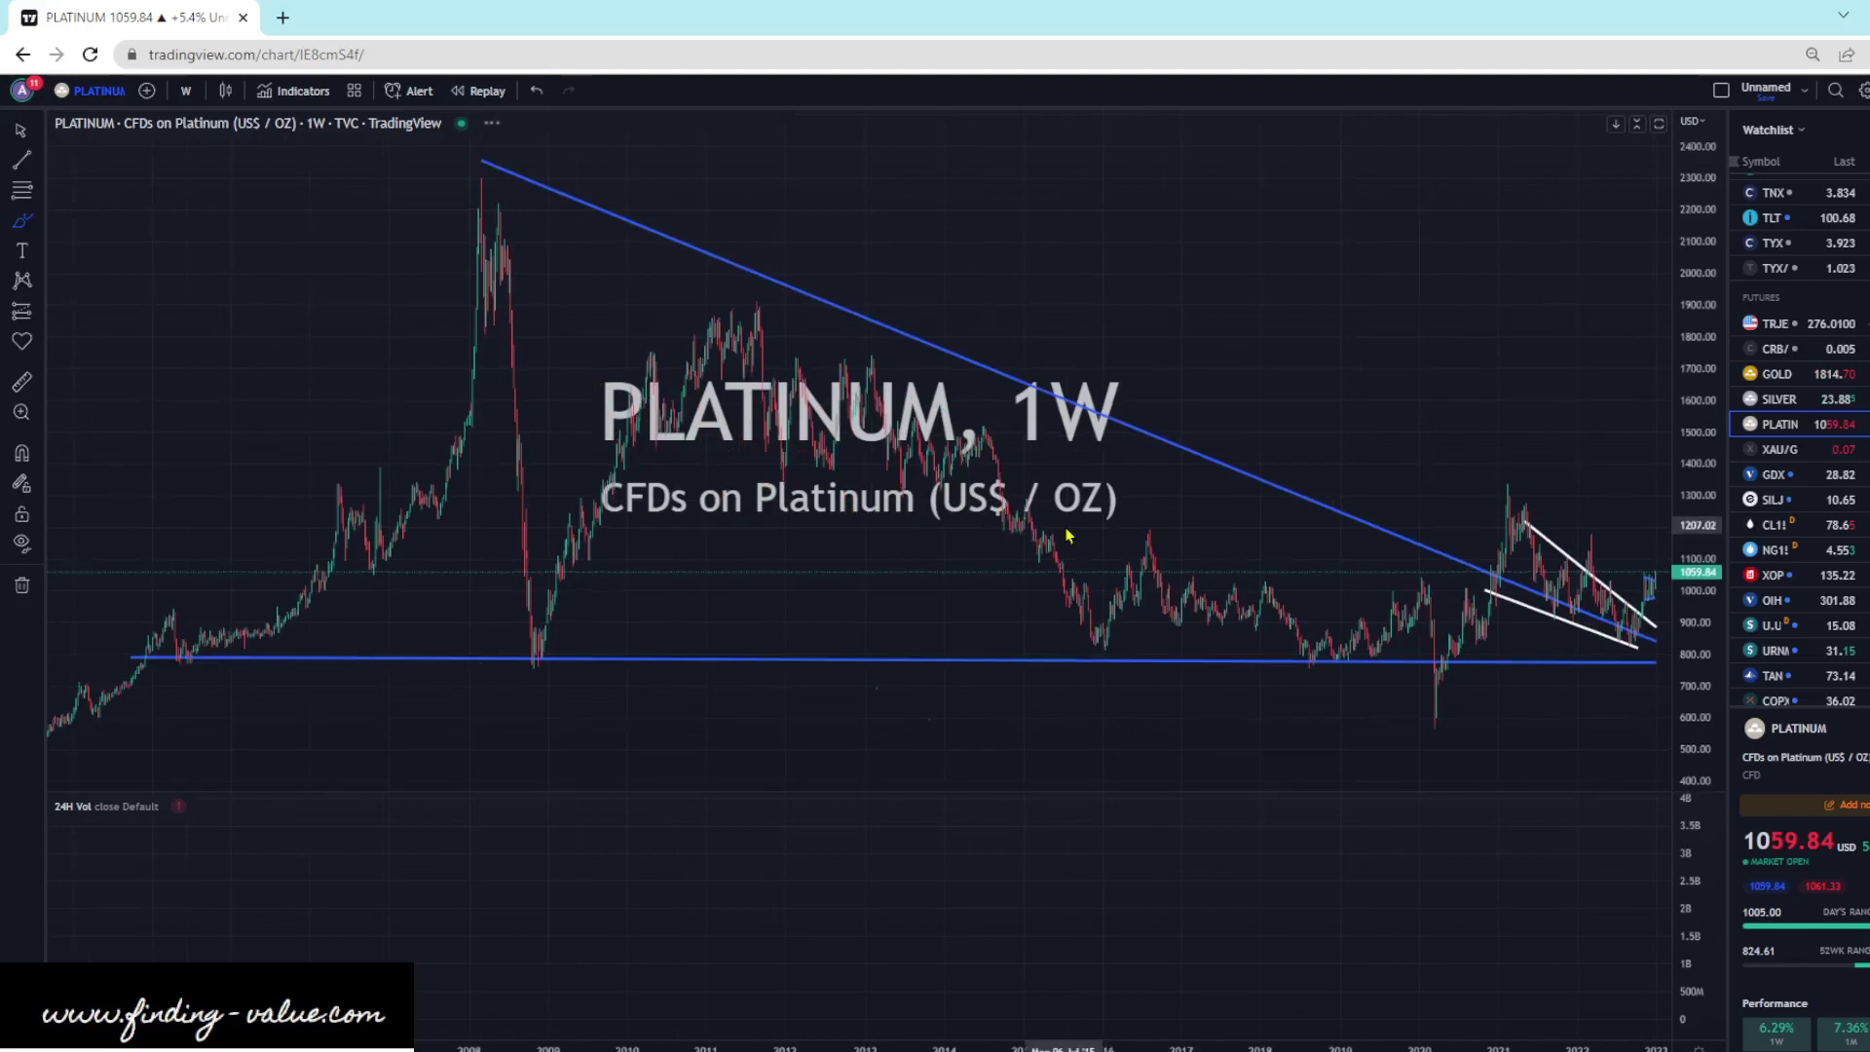
- Draw a trend line on weekly platinum from about 1072 in 2006 to about 1020 at the end of 2022
click(22, 163)
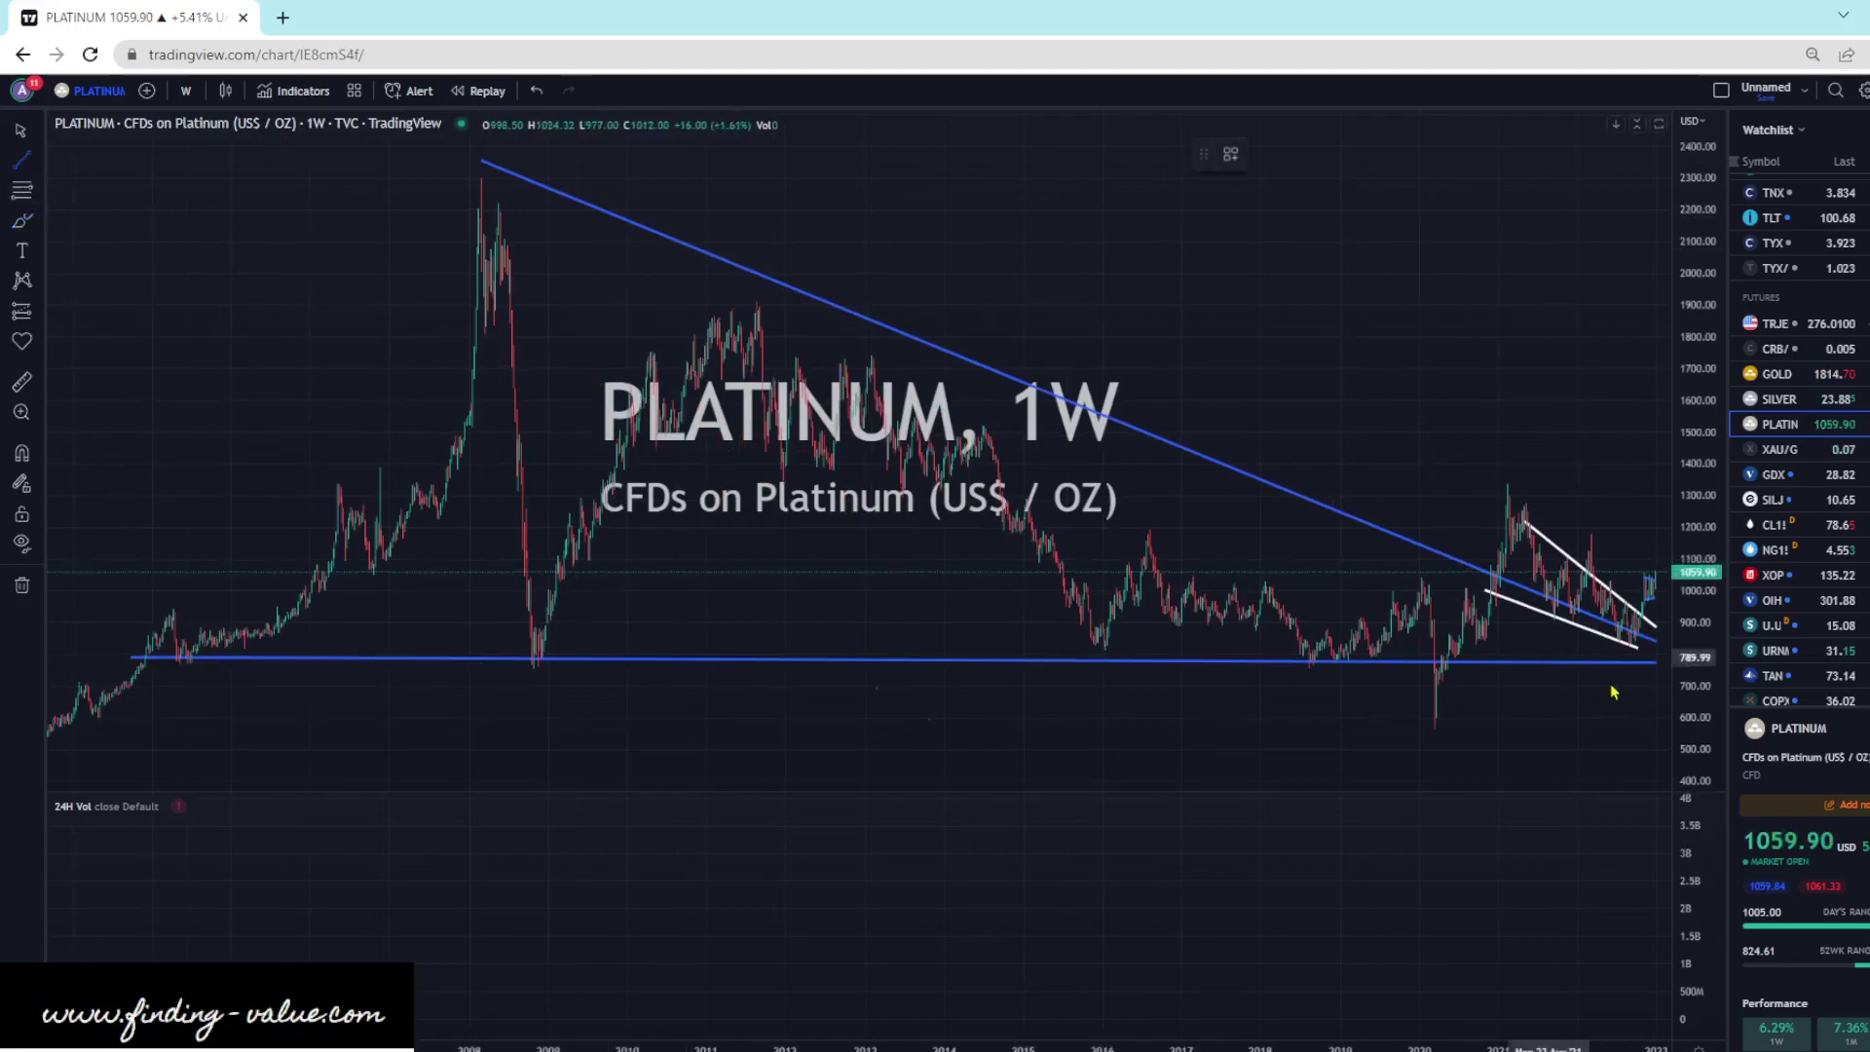
click(309, 568)
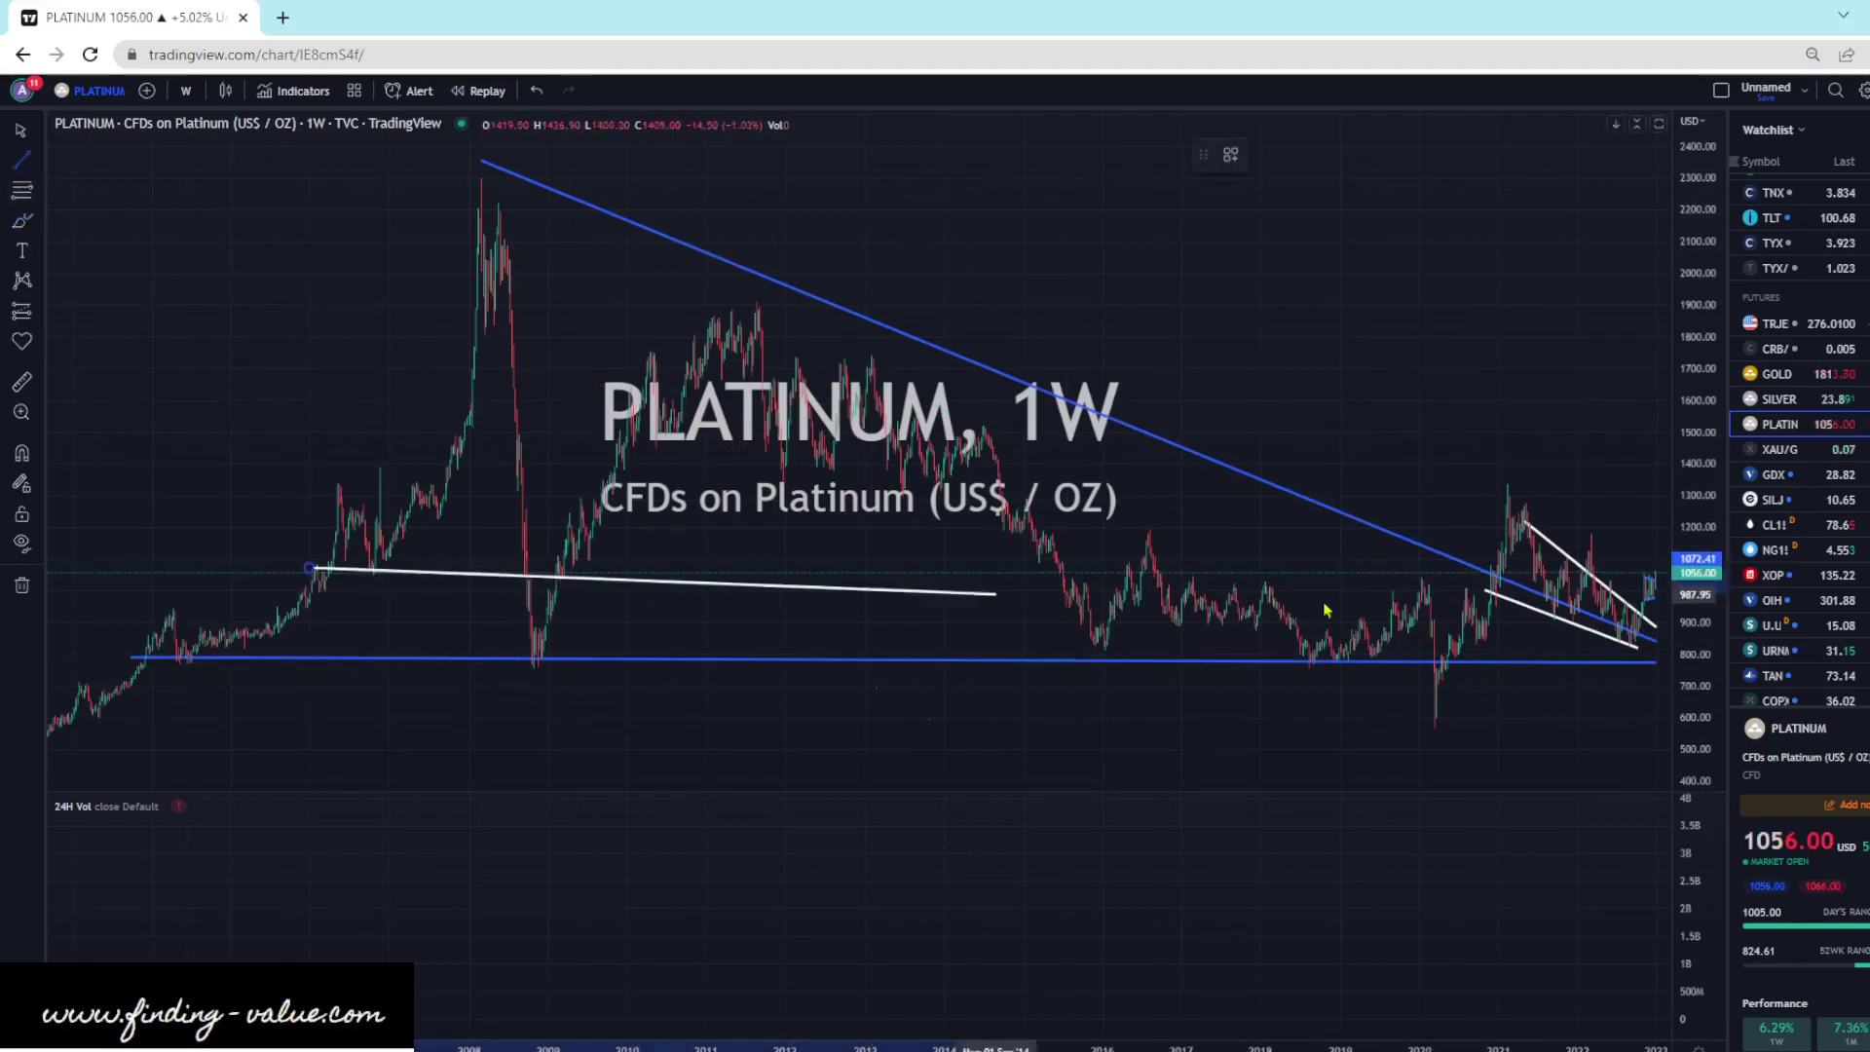
click(1666, 590)
click(1357, 334)
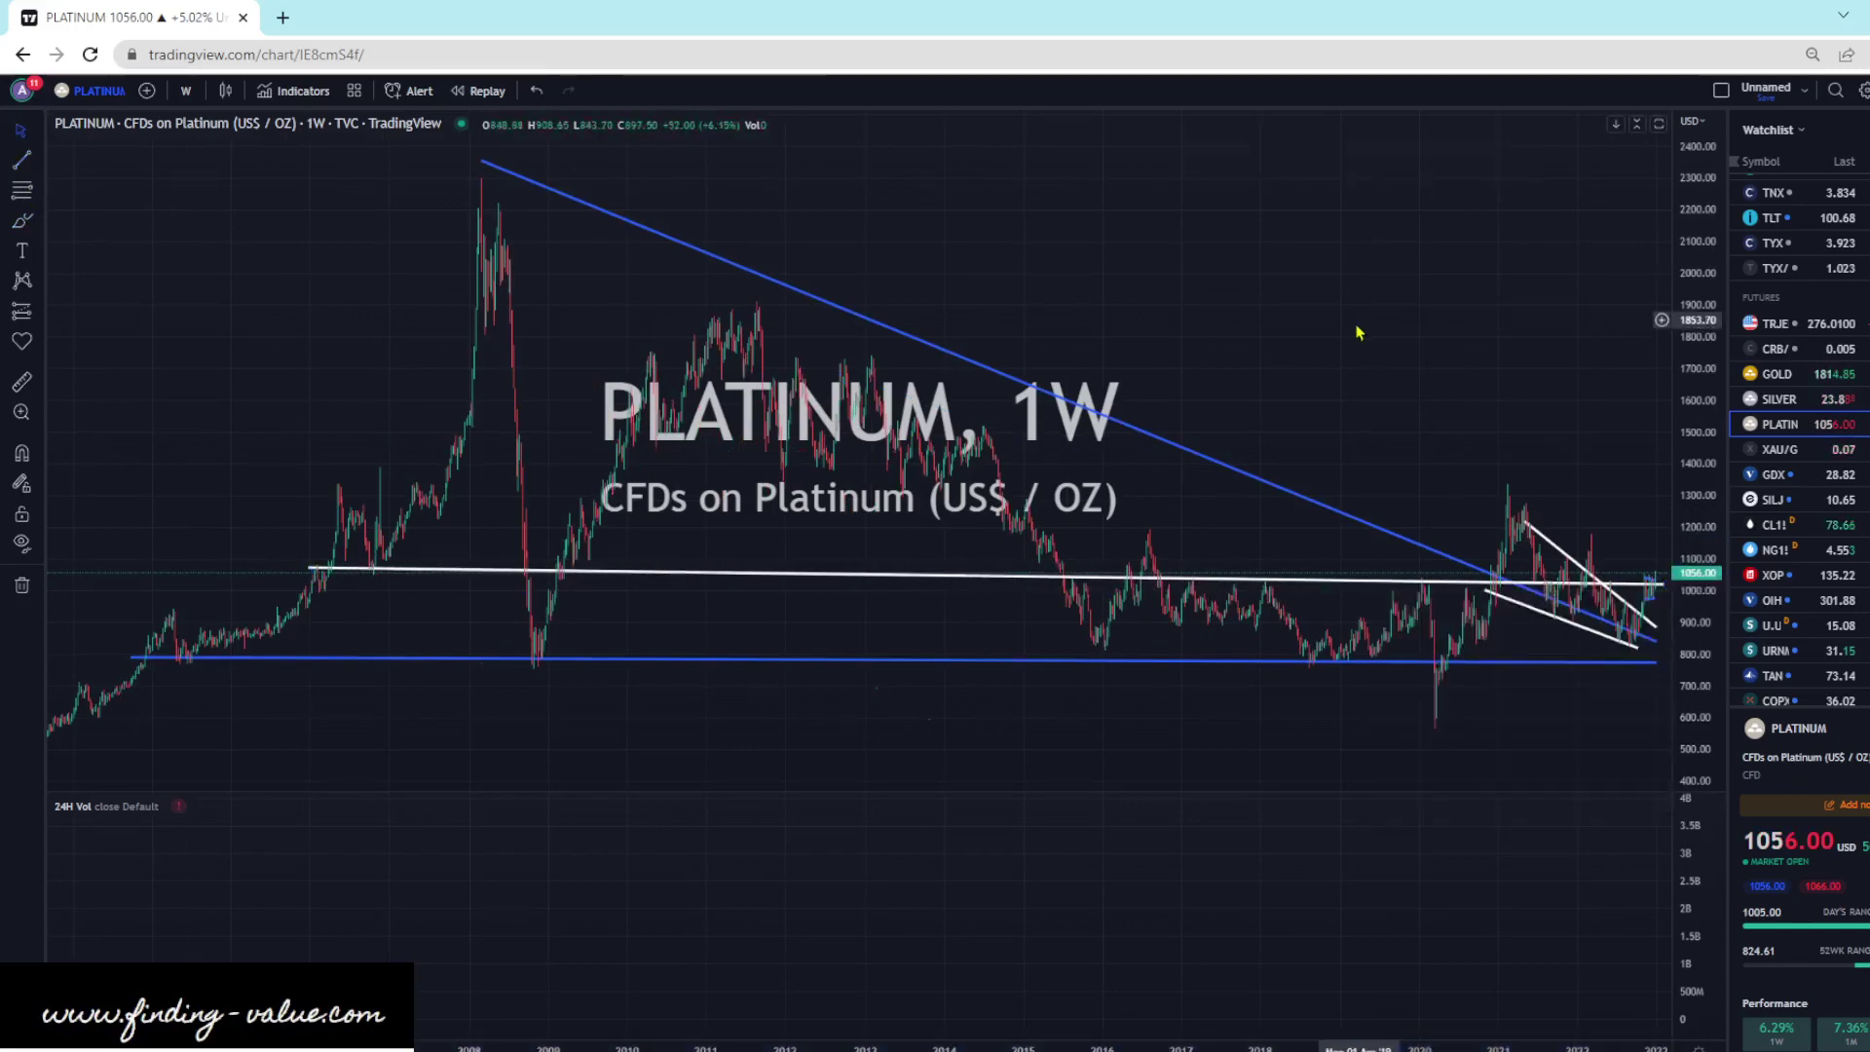
- Return the PLATINUM chart to the daily timeframe, showing the months from mid-2022 to the latest candle
scroll(1135, 509, up, 10)
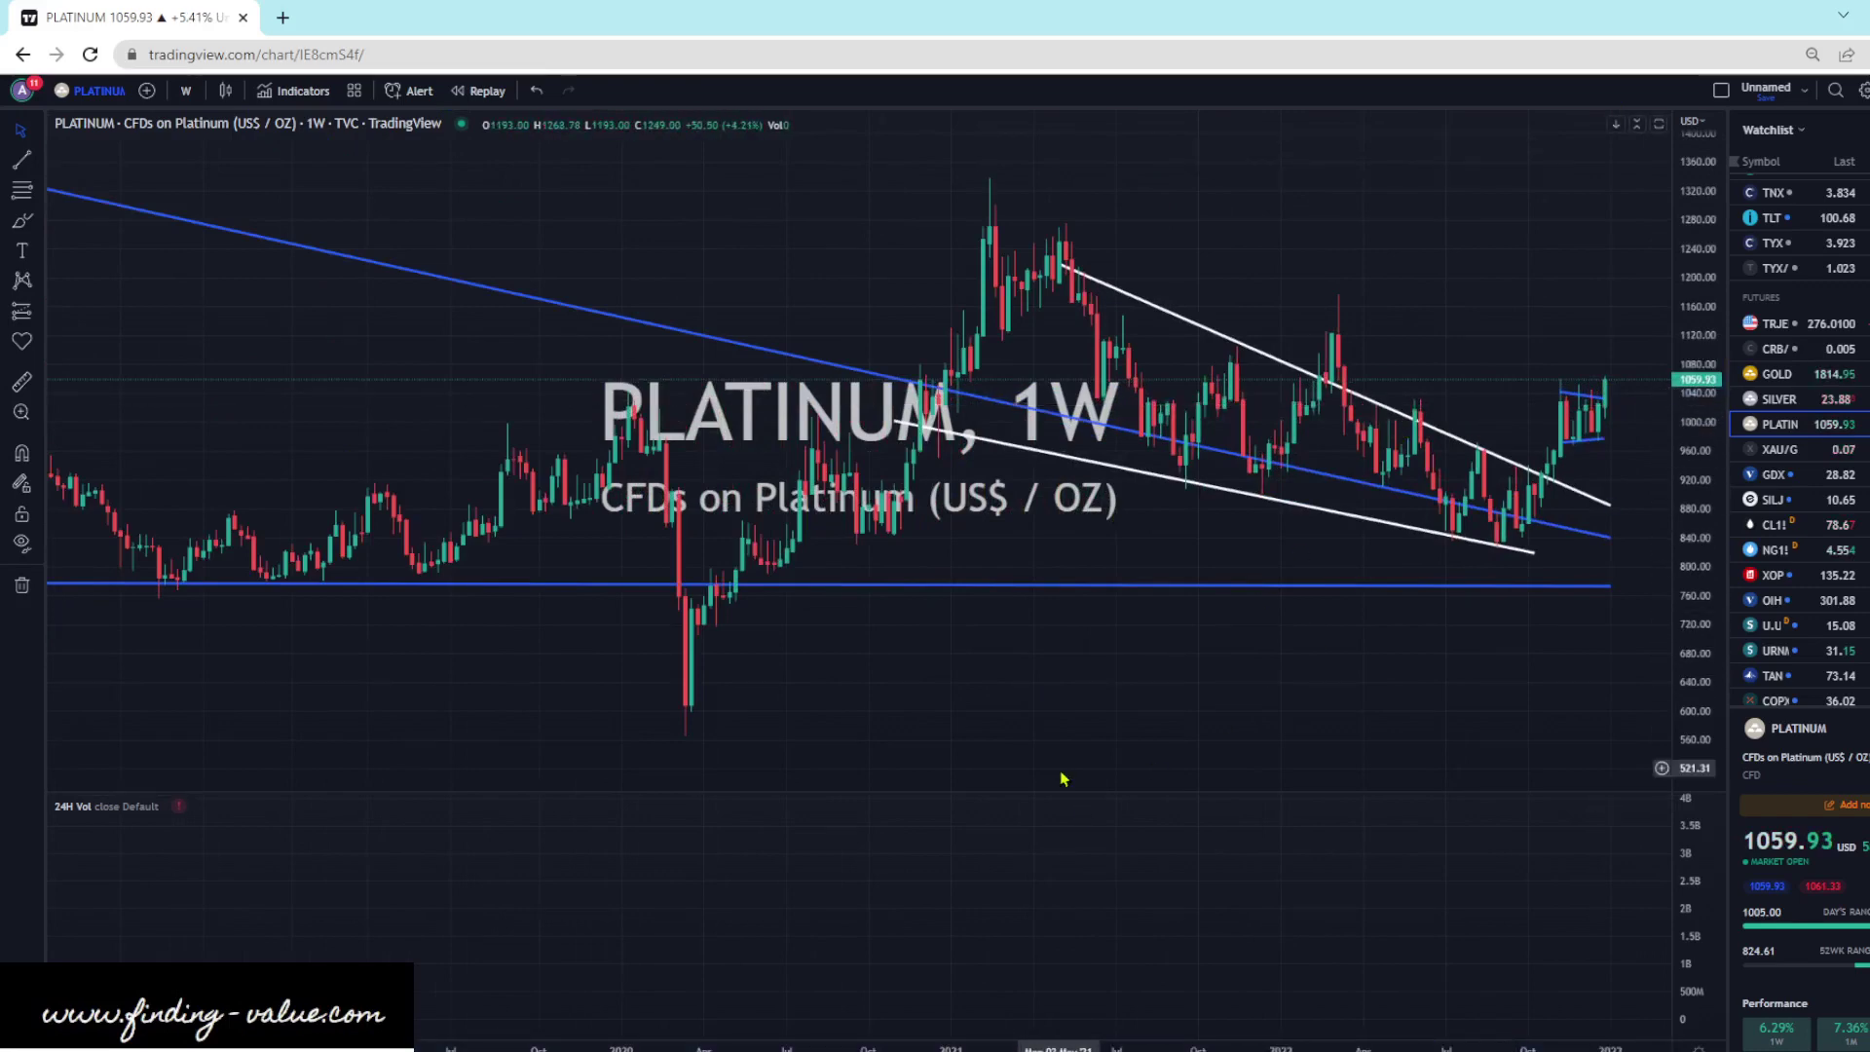
text(1D)
key(Return)
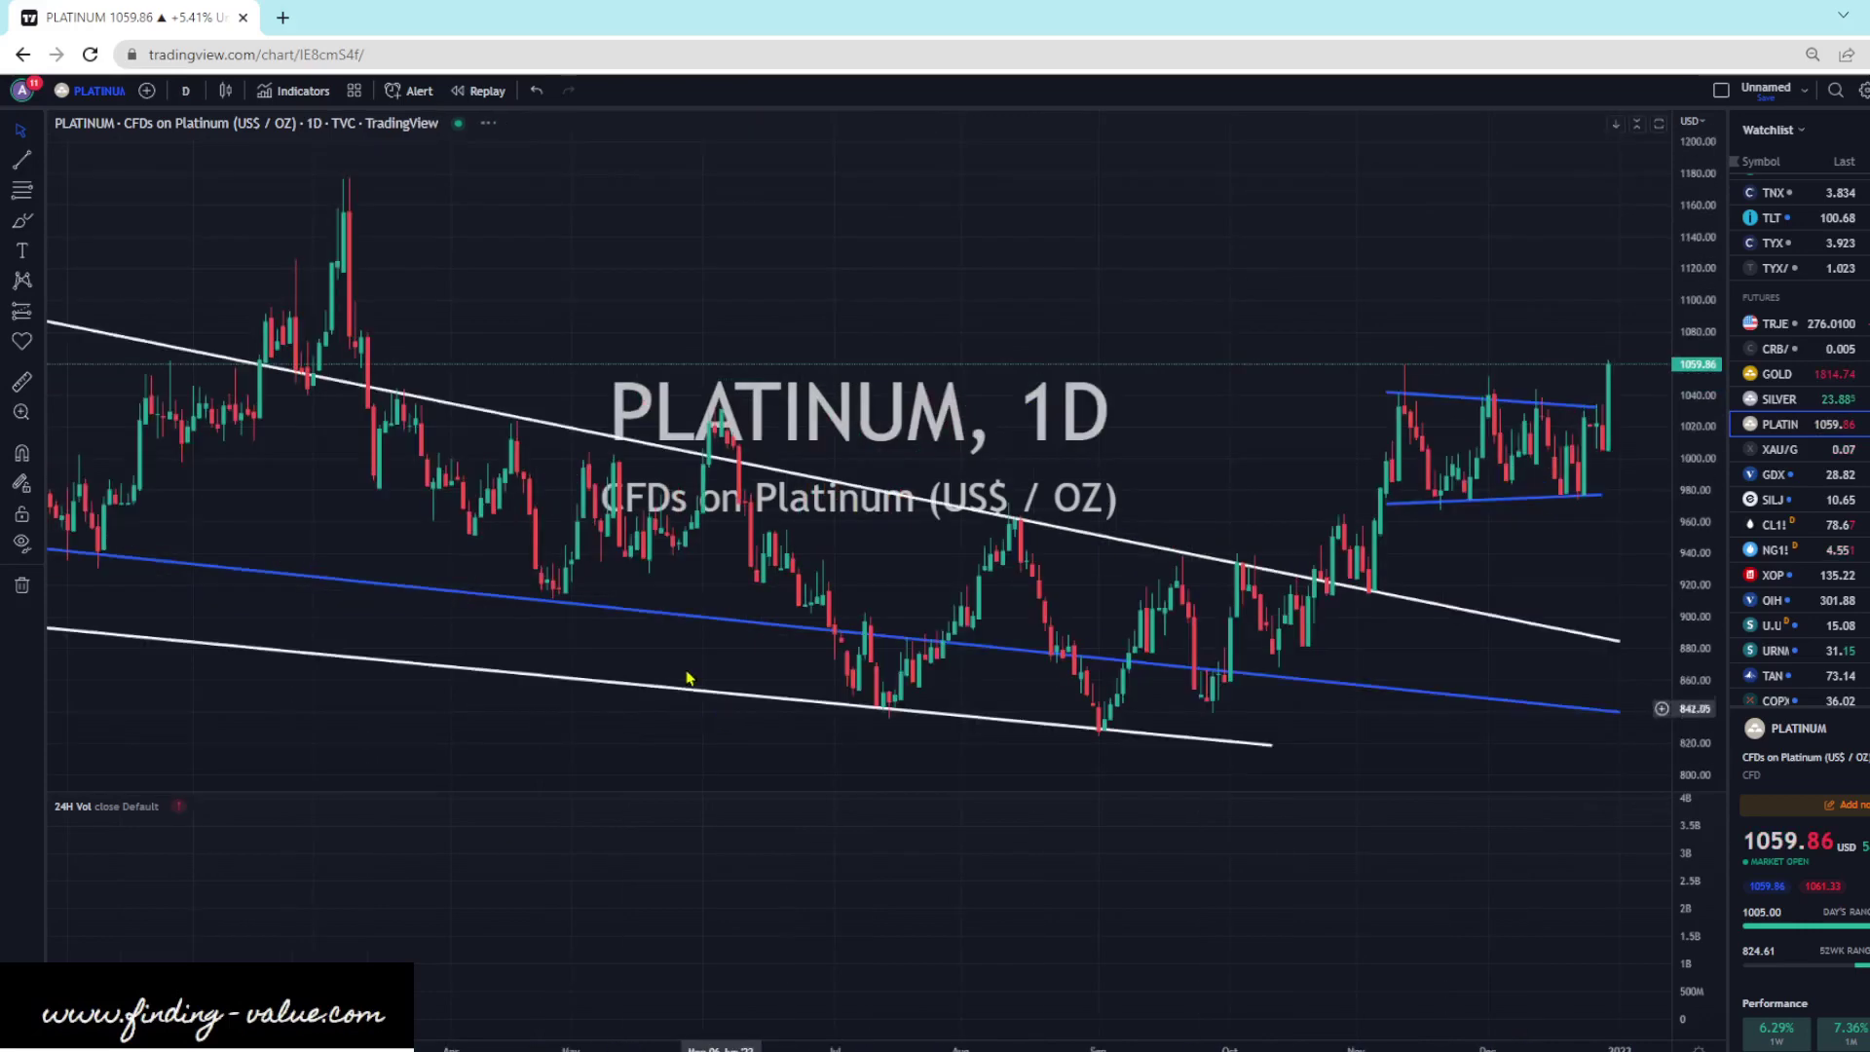
scroll(1086, 492, up, 3)
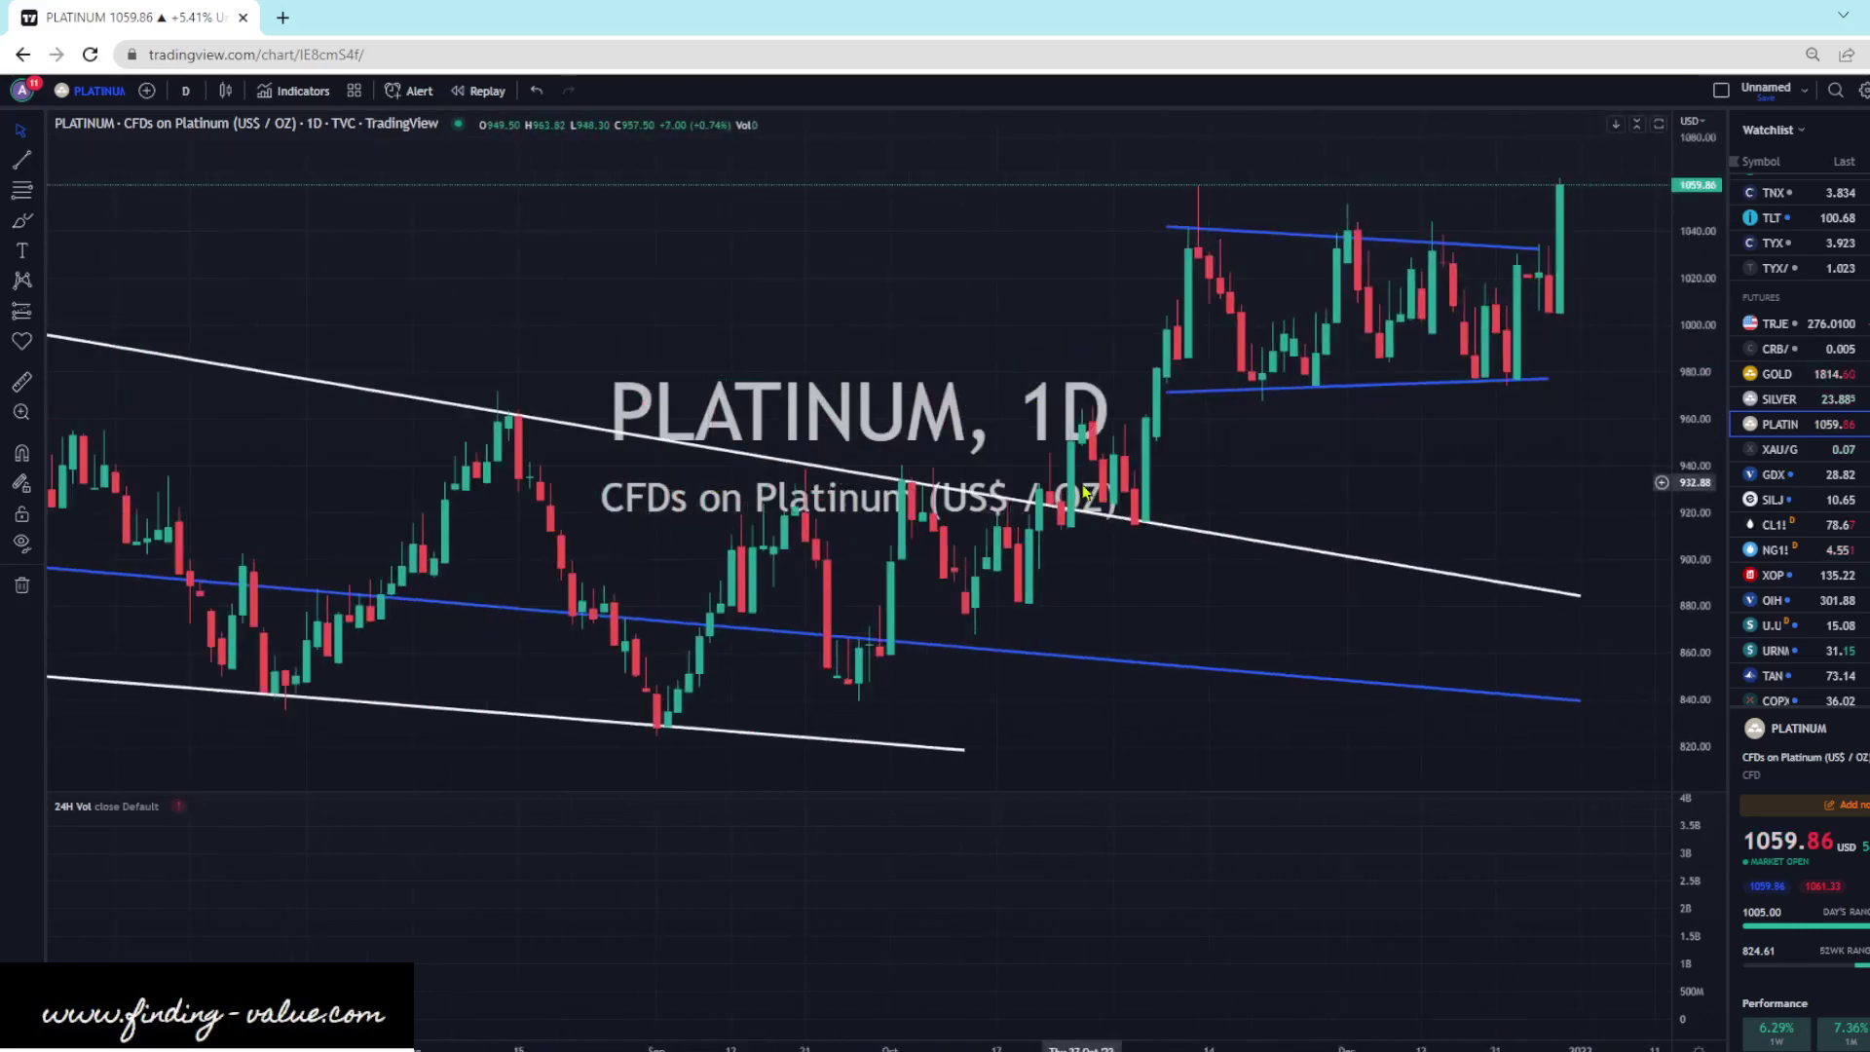
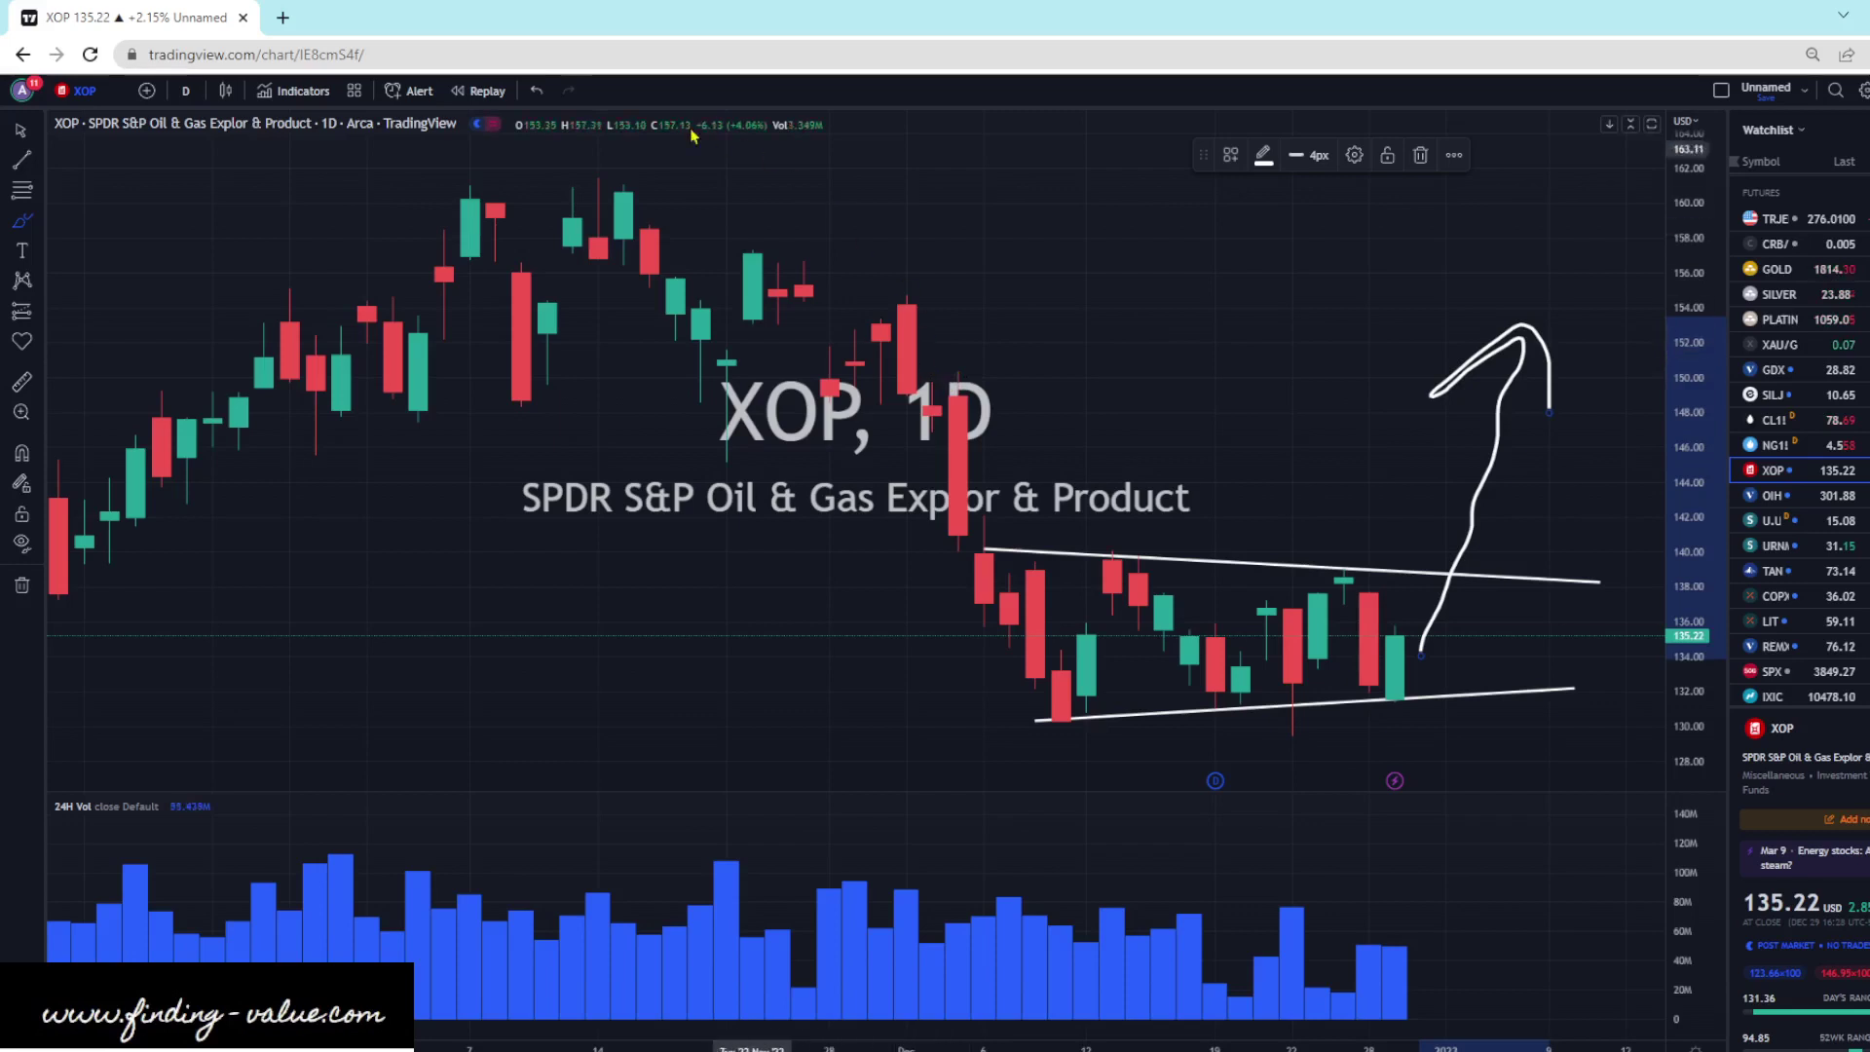
- Undo the upward arrow on the daily XOP chart and open the OIH chart
click(536, 90)
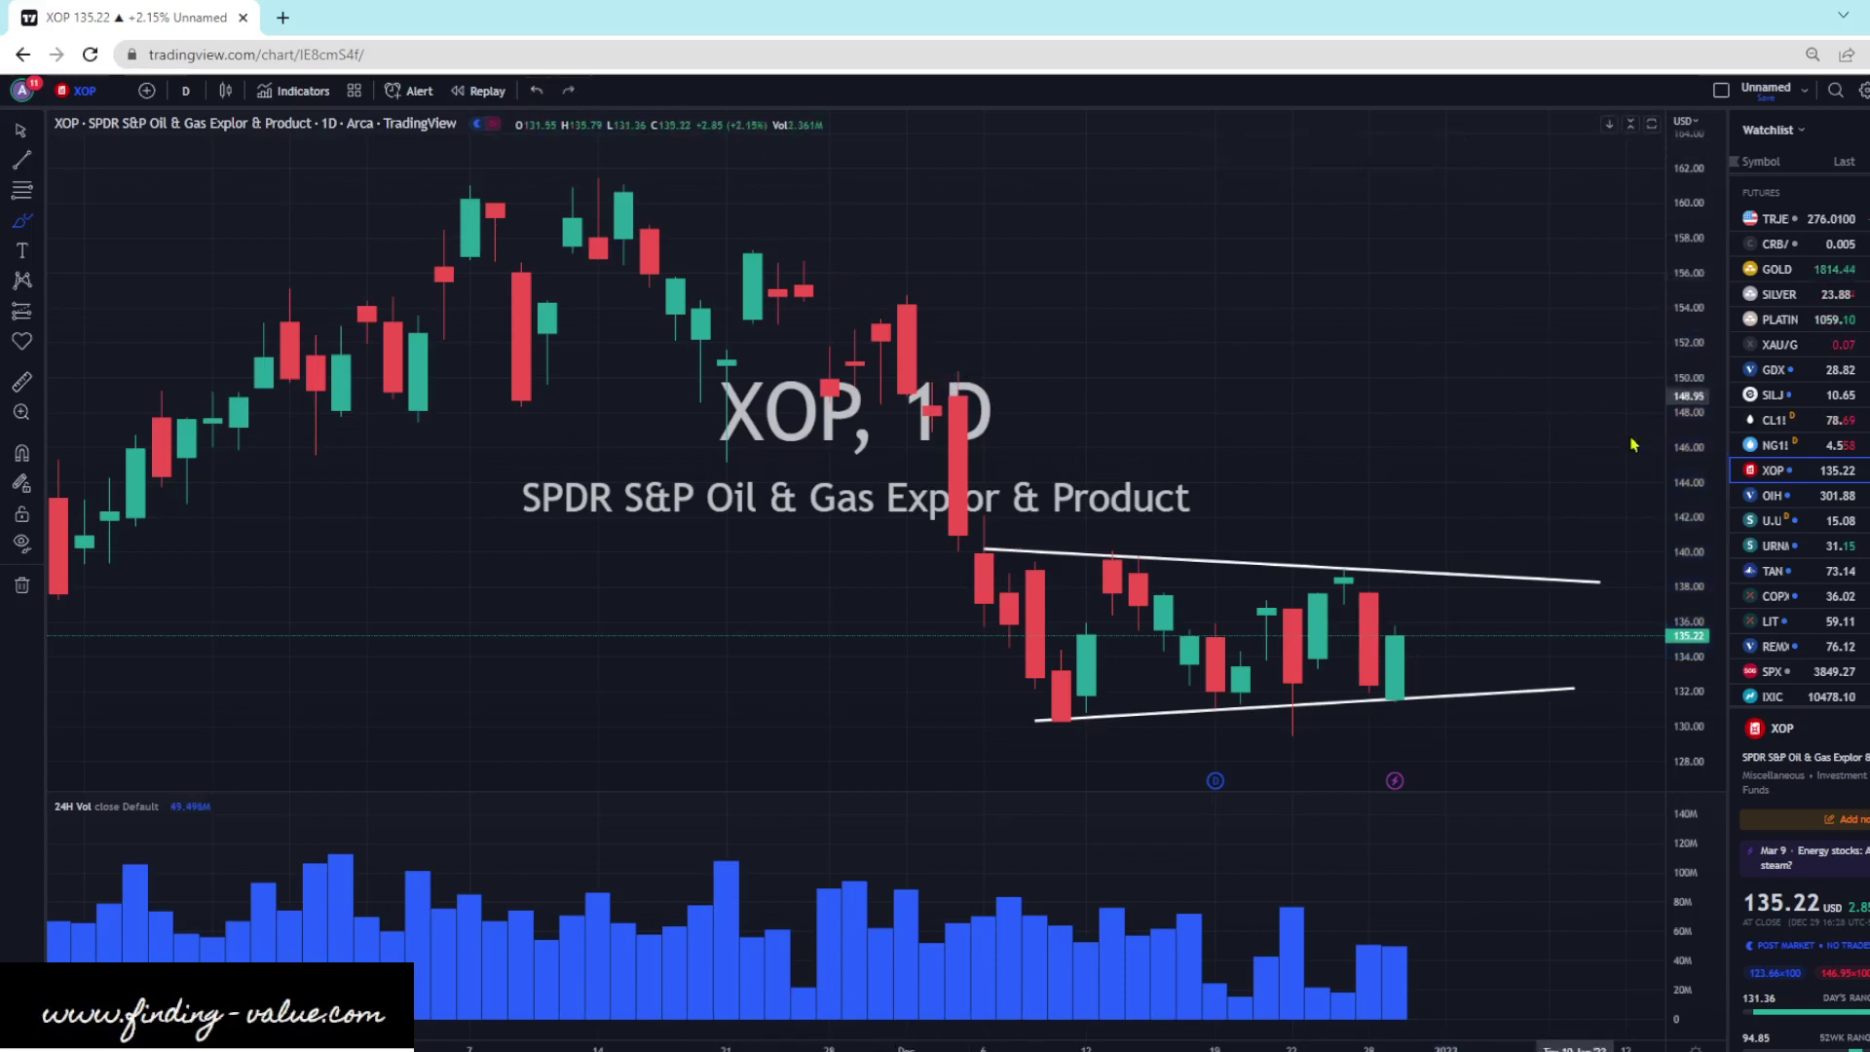
click(1796, 501)
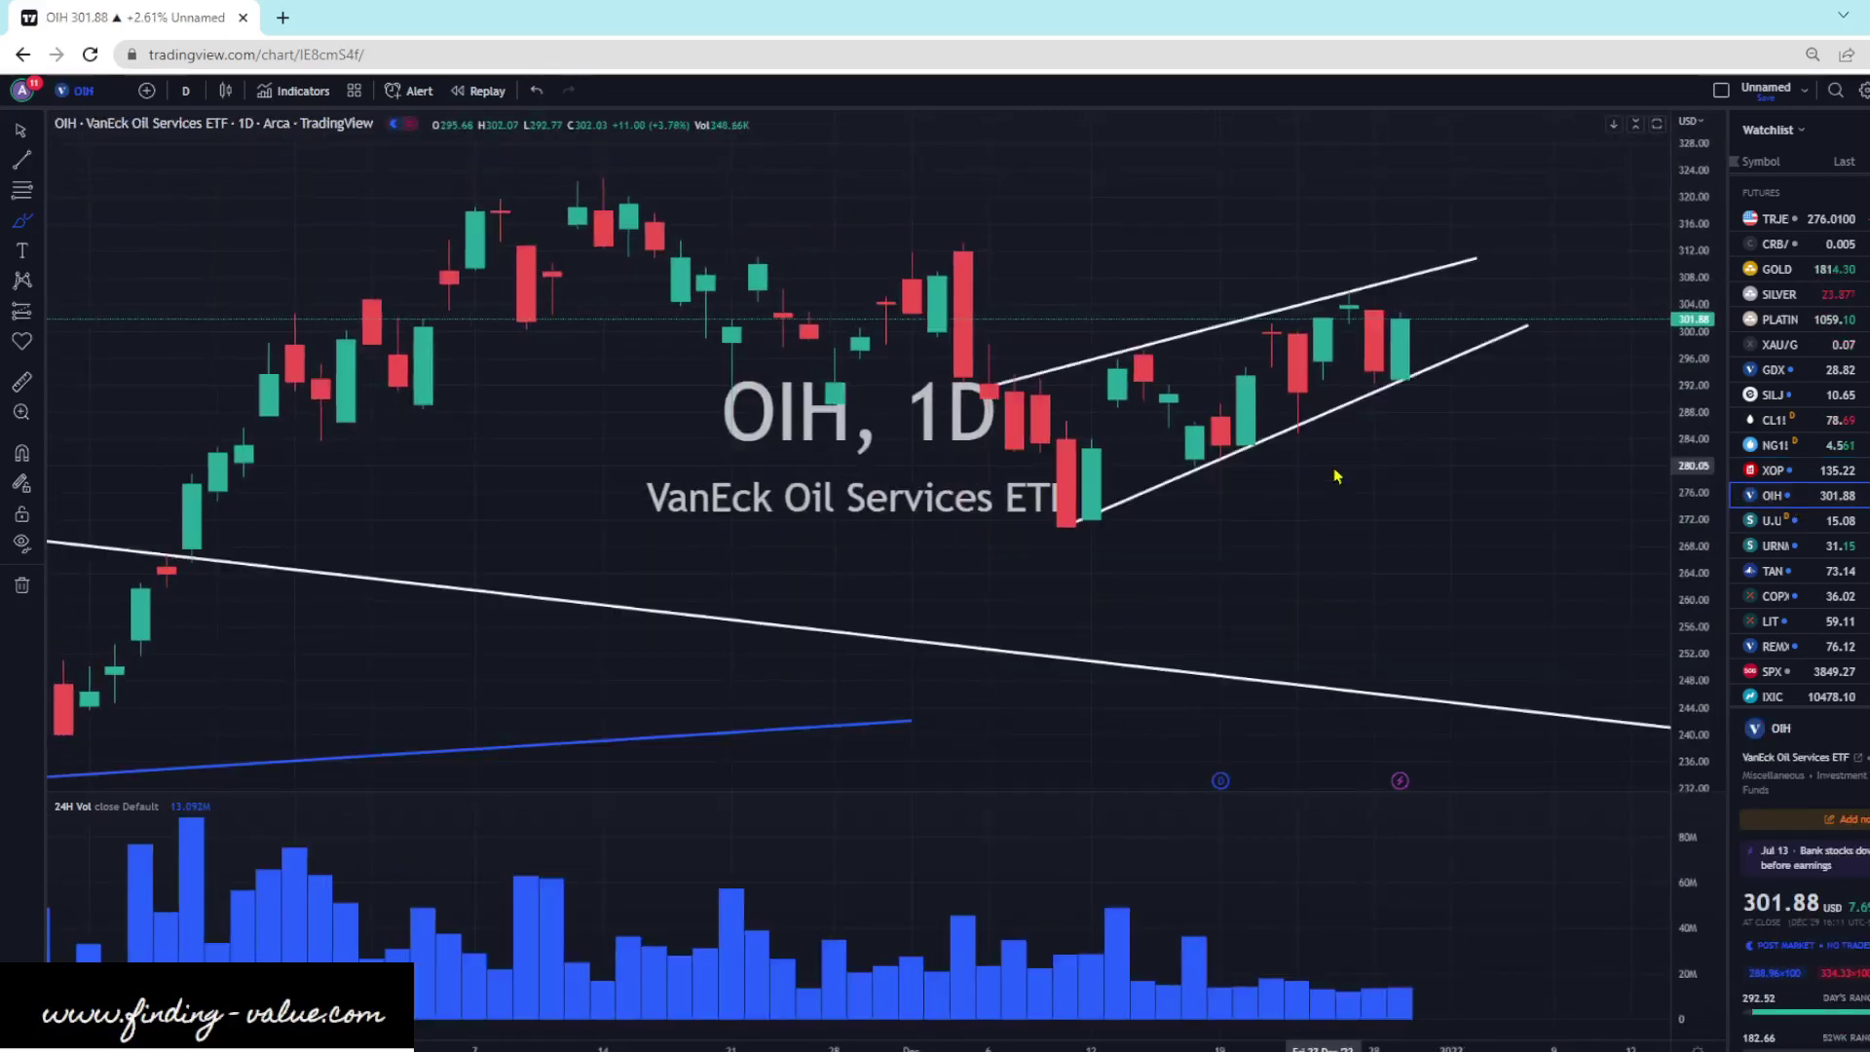
- Circle the 19–20 December and 28–29 December candle pairs on the daily OIH chart, and undo both circles
mouse_move(1250, 361)
mouse_down()
mouse_move(1220, 394)
mouse_move(1230, 457)
mouse_move(1262, 368)
mouse_up()
mouse_move(1417, 287)
mouse_down()
mouse_move(1364, 380)
mouse_move(1442, 312)
mouse_move(1426, 289)
mouse_up()
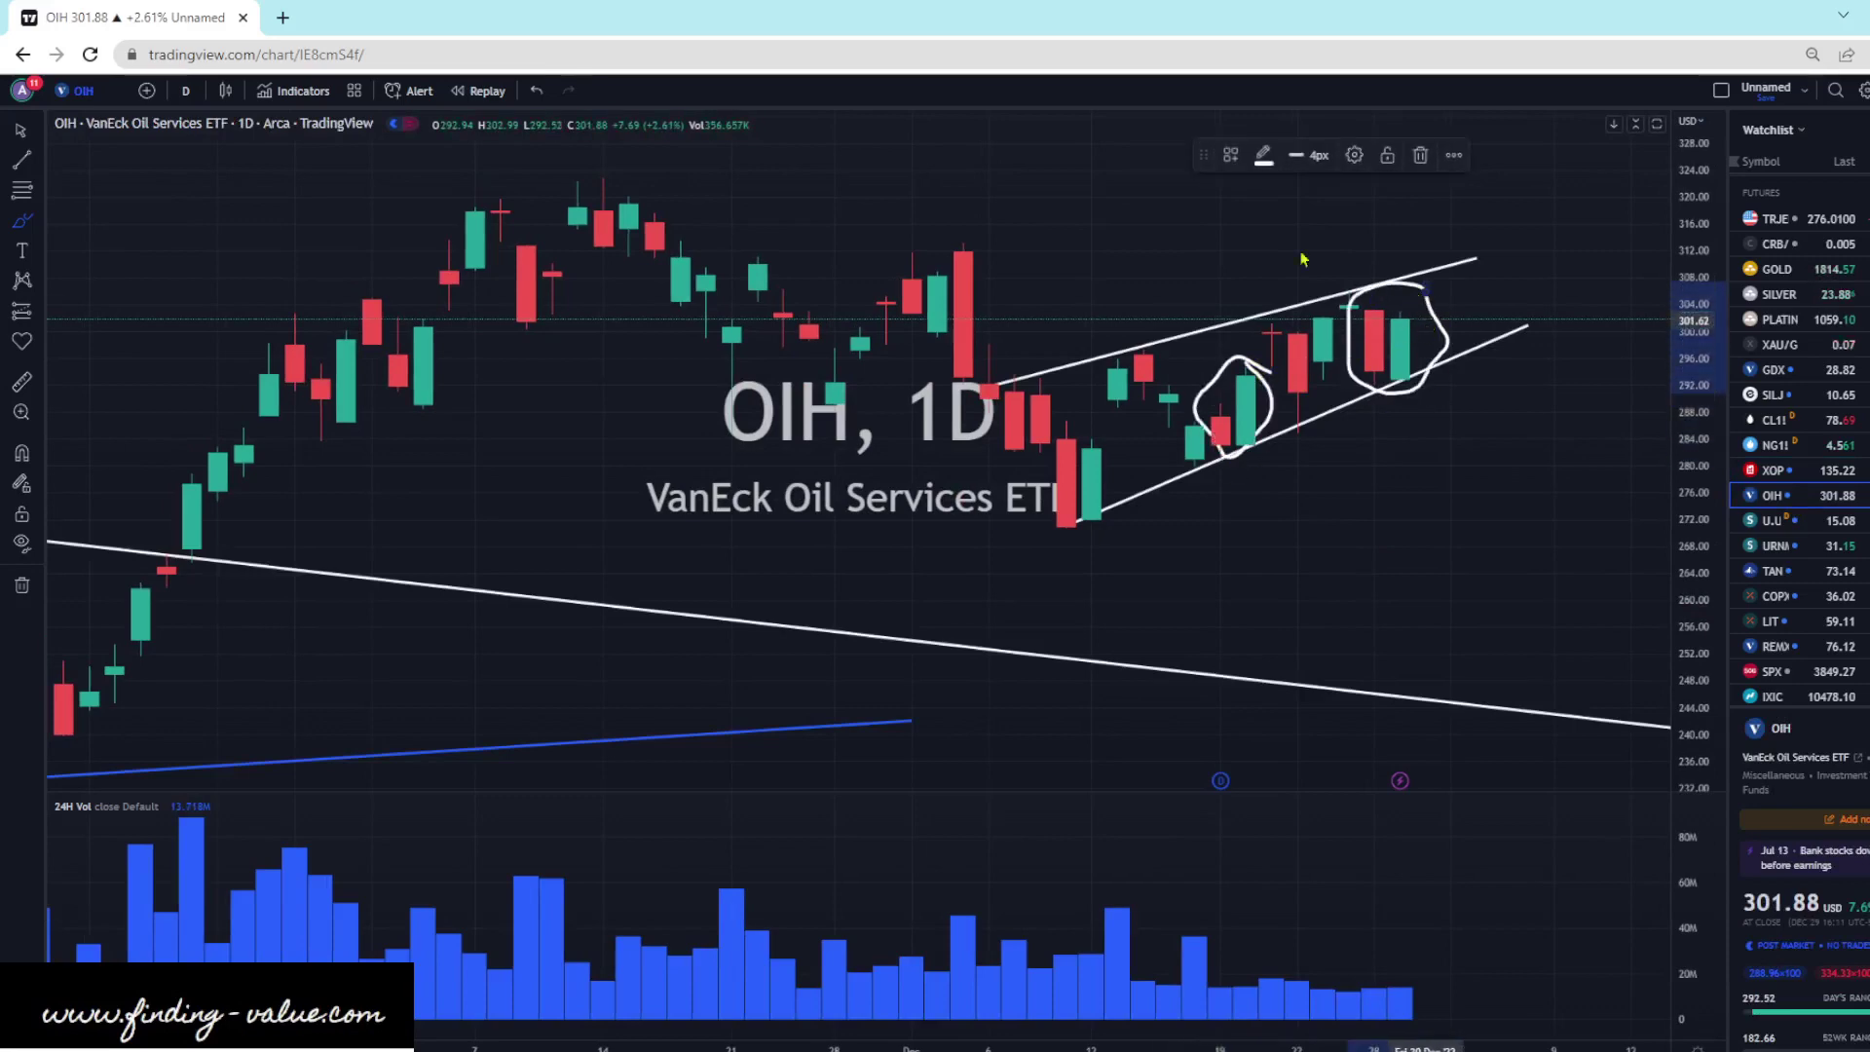
click(537, 91)
click(537, 91)
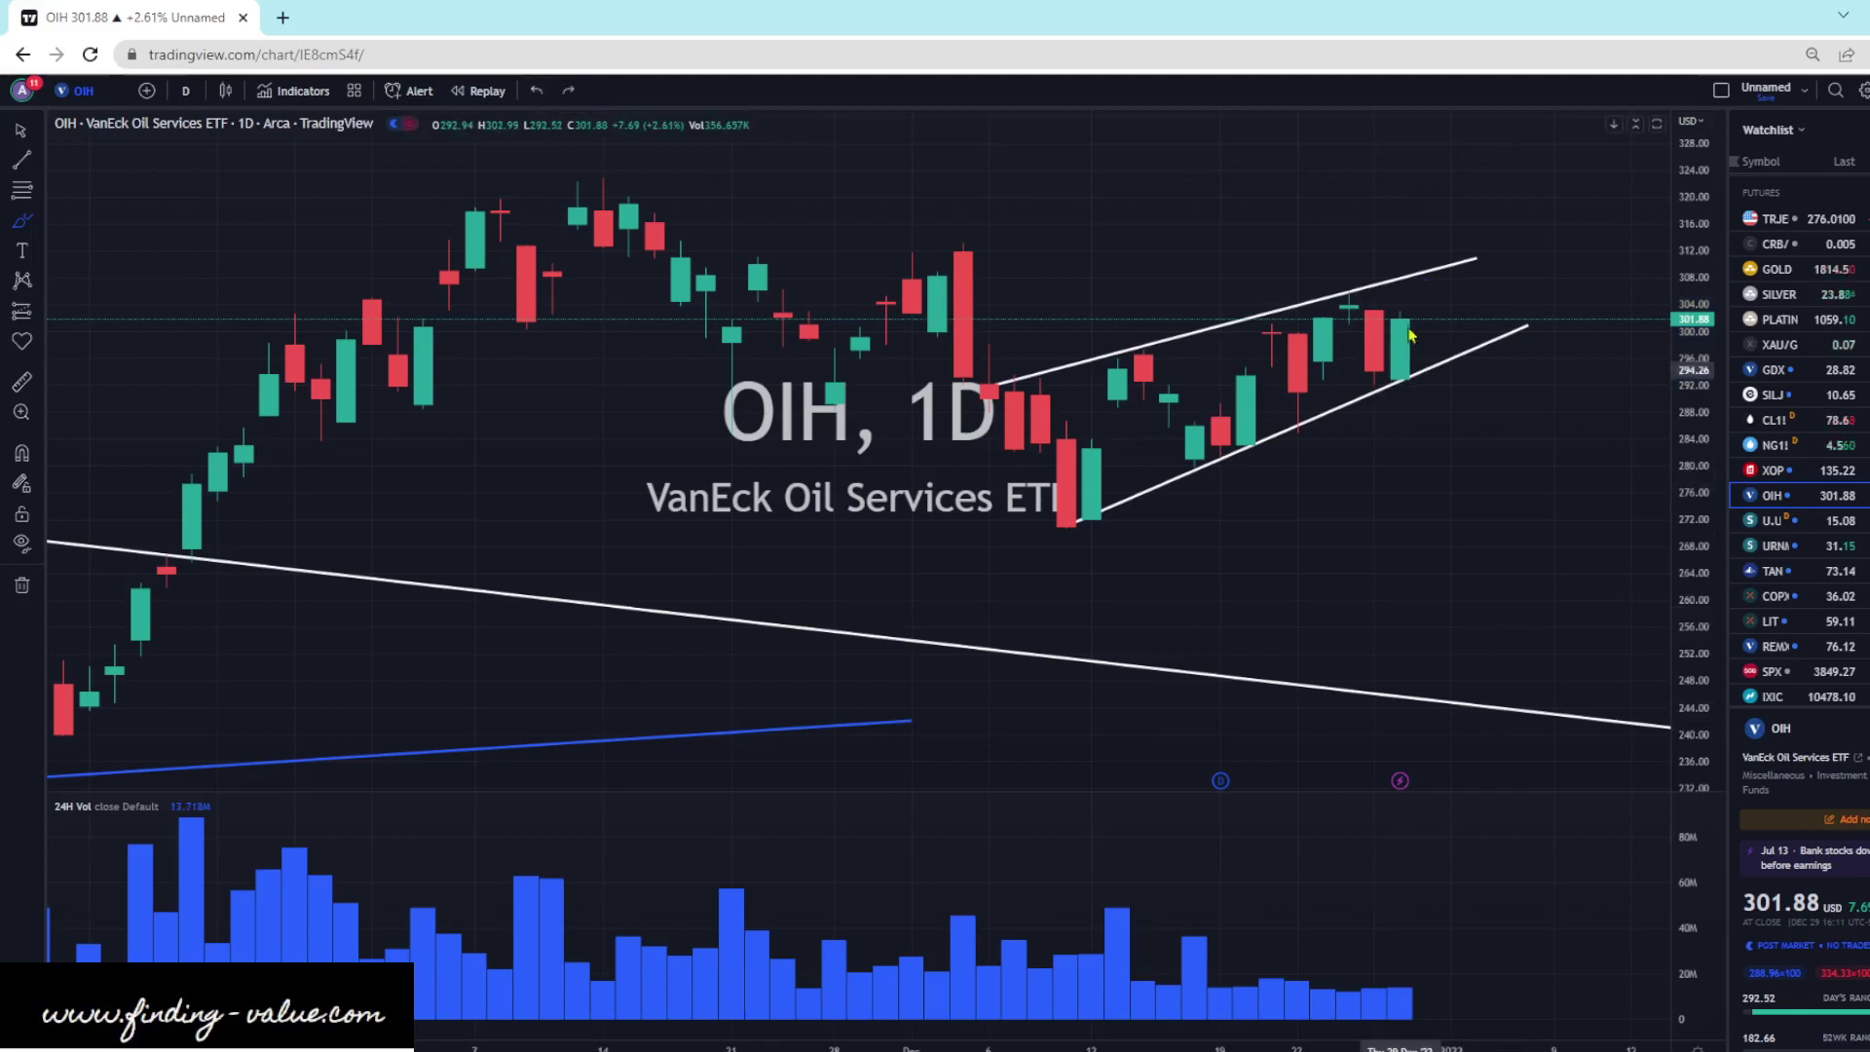
- Switch the OIH chart to the monthly timeframe, and sketch and undo a circle on the latest candles with an arrow up to about 1100
scroll(1812, 418, down, 1)
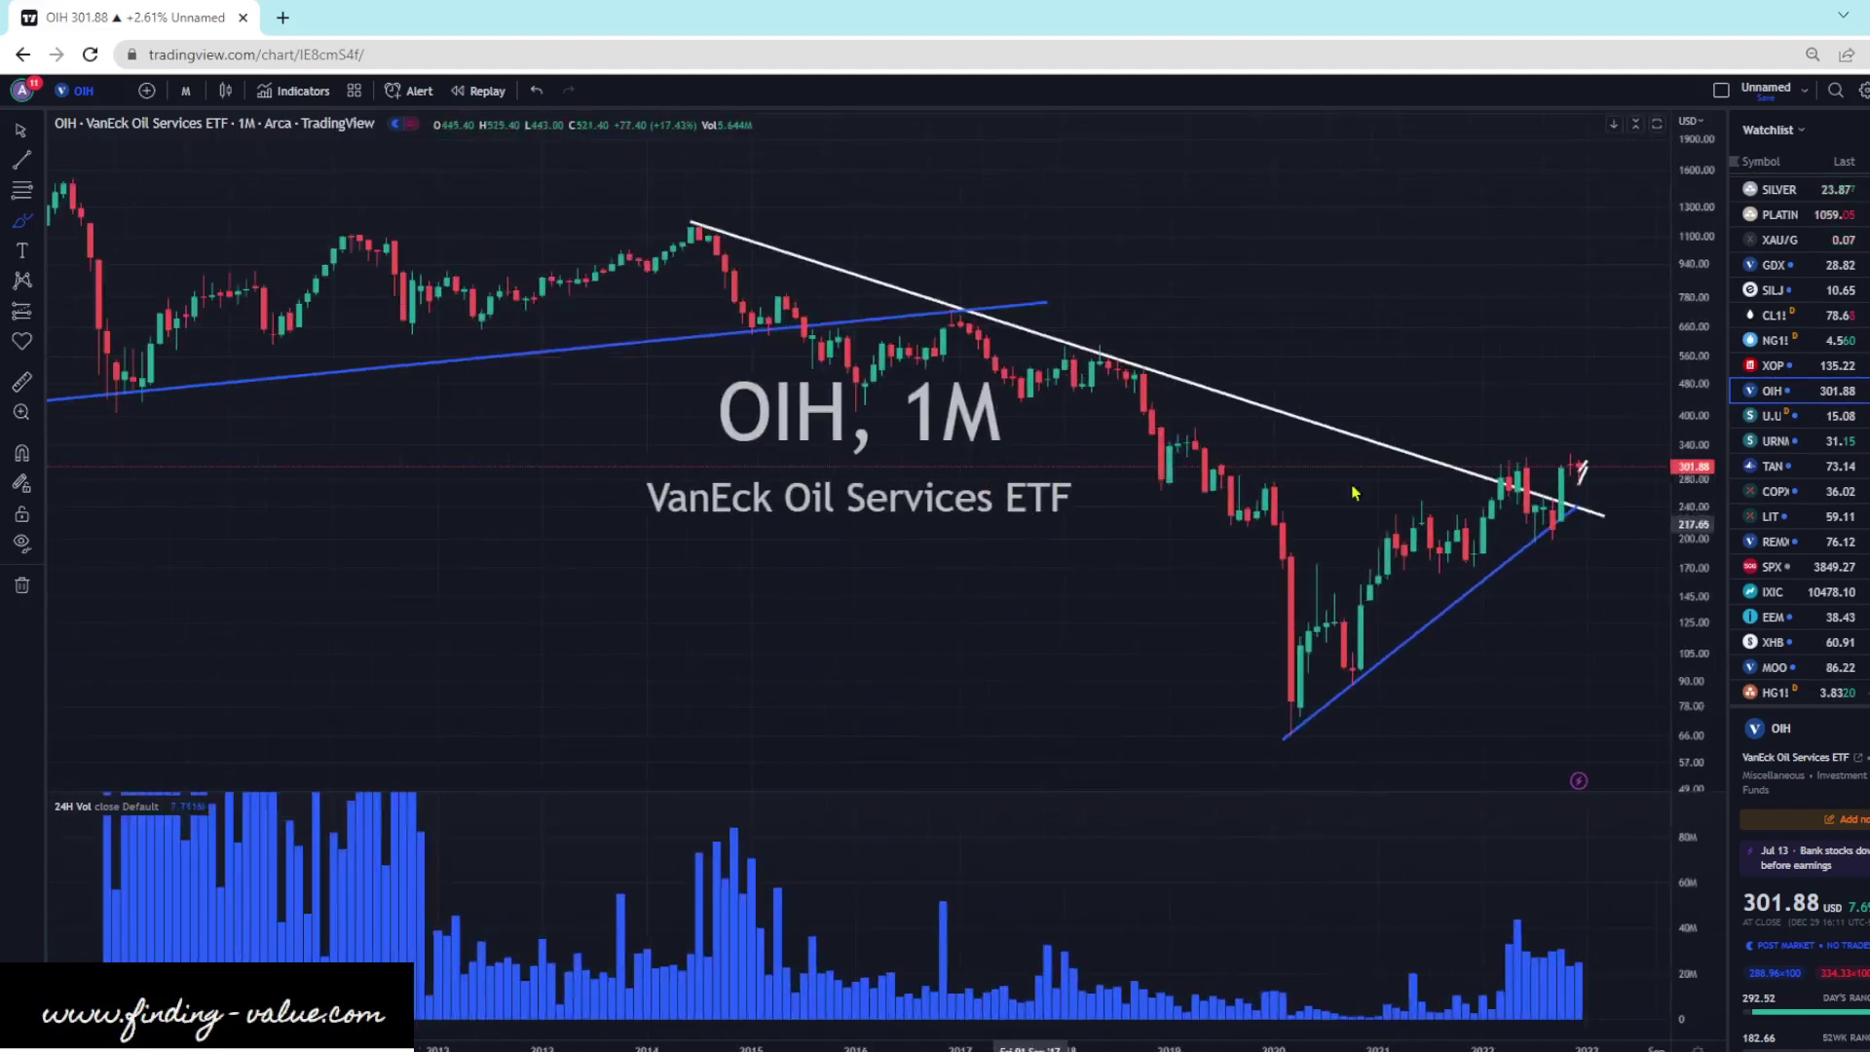
mouse_move(1619, 458)
mouse_down()
mouse_move(1606, 441)
mouse_move(1619, 497)
mouse_move(1627, 273)
mouse_move(1665, 297)
mouse_up()
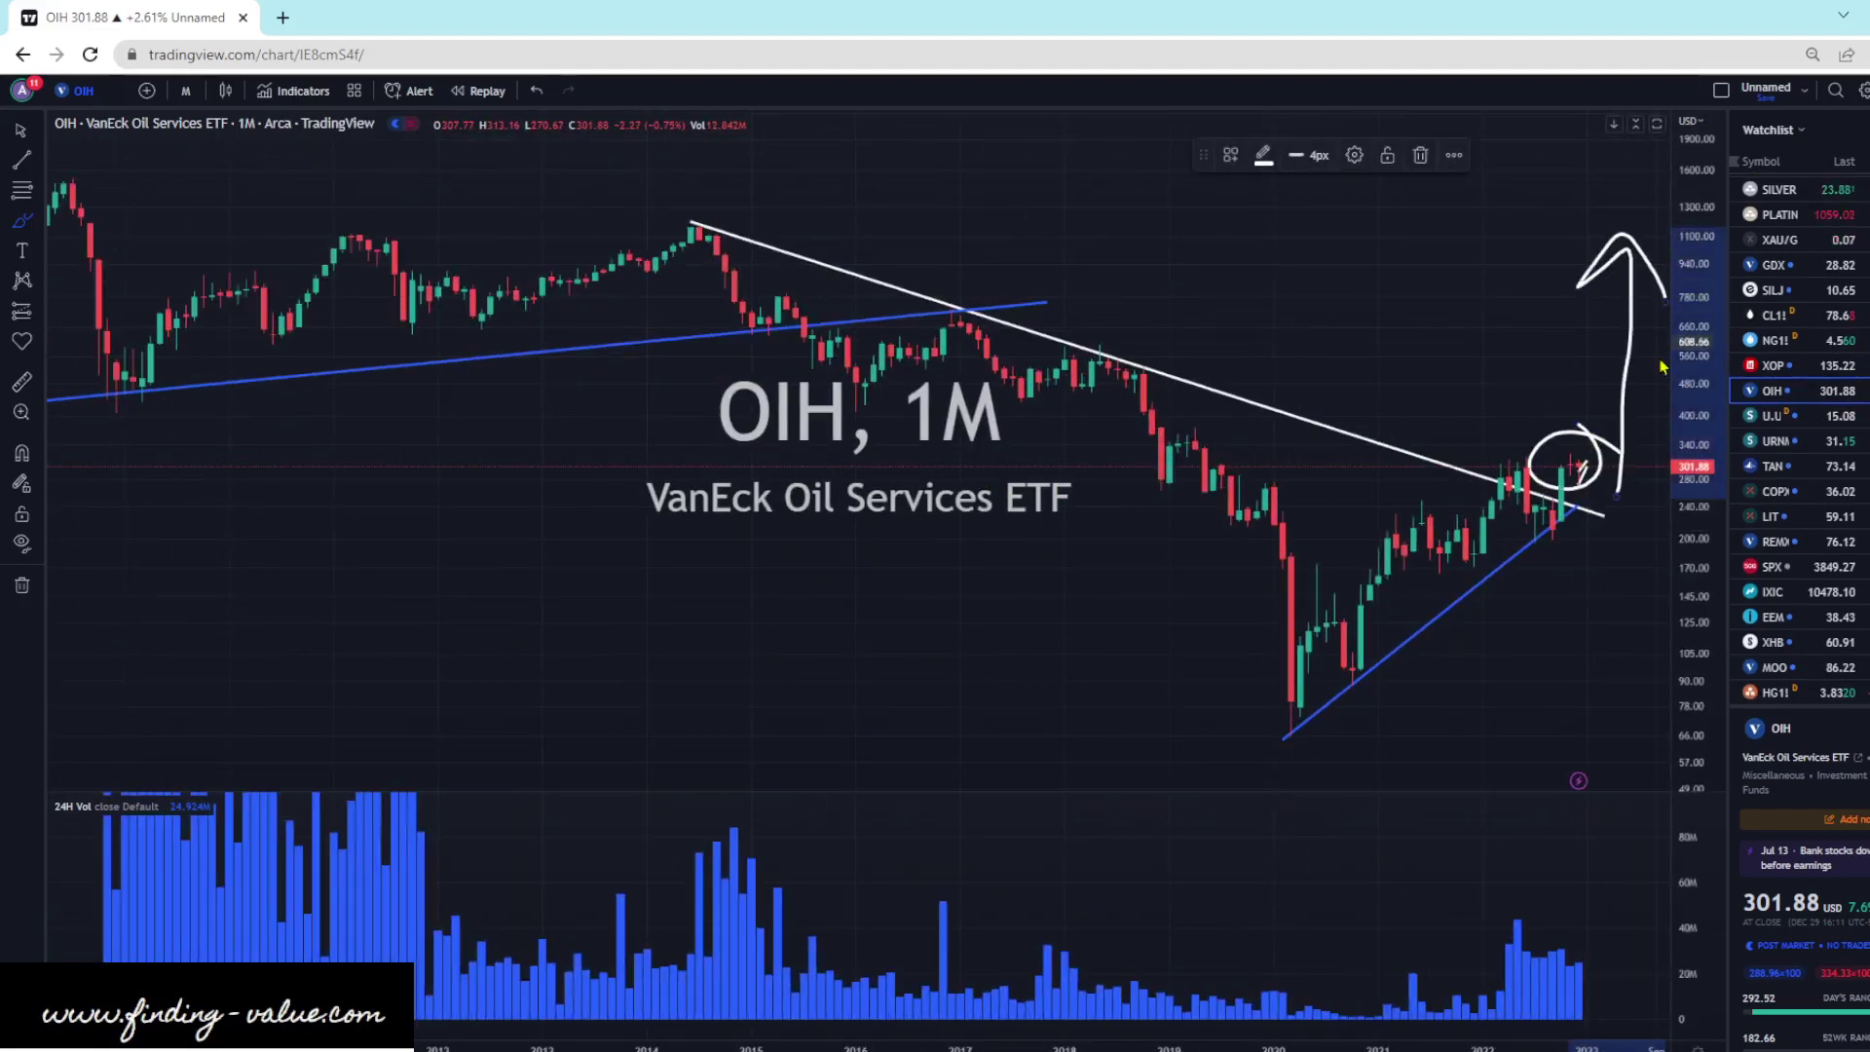
click(537, 92)
click(537, 92)
- Sketch and remove two OIH paths to about 530, one dipping to about 245 first and one rising directly from the latest candles
scroll(1114, 455, up, 5)
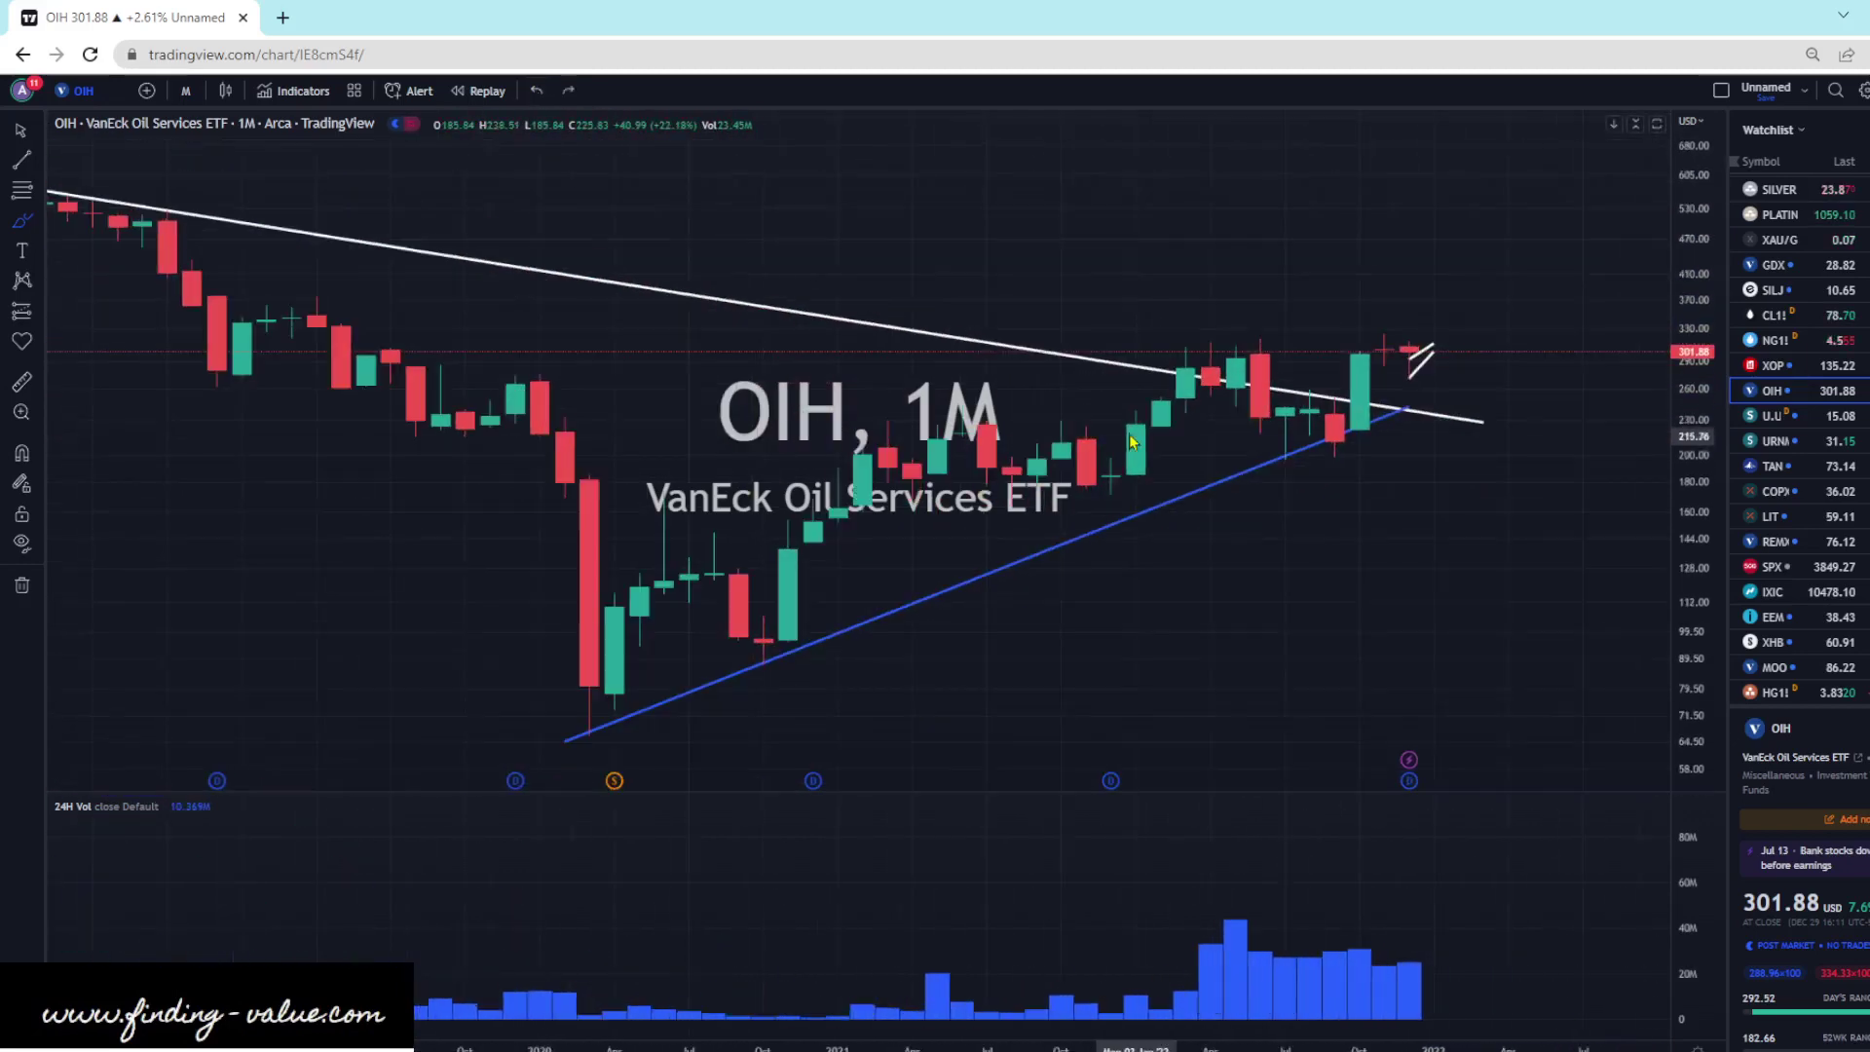
mouse_move(1436, 364)
mouse_down()
mouse_move(1470, 404)
mouse_move(1511, 219)
mouse_move(1534, 204)
mouse_up()
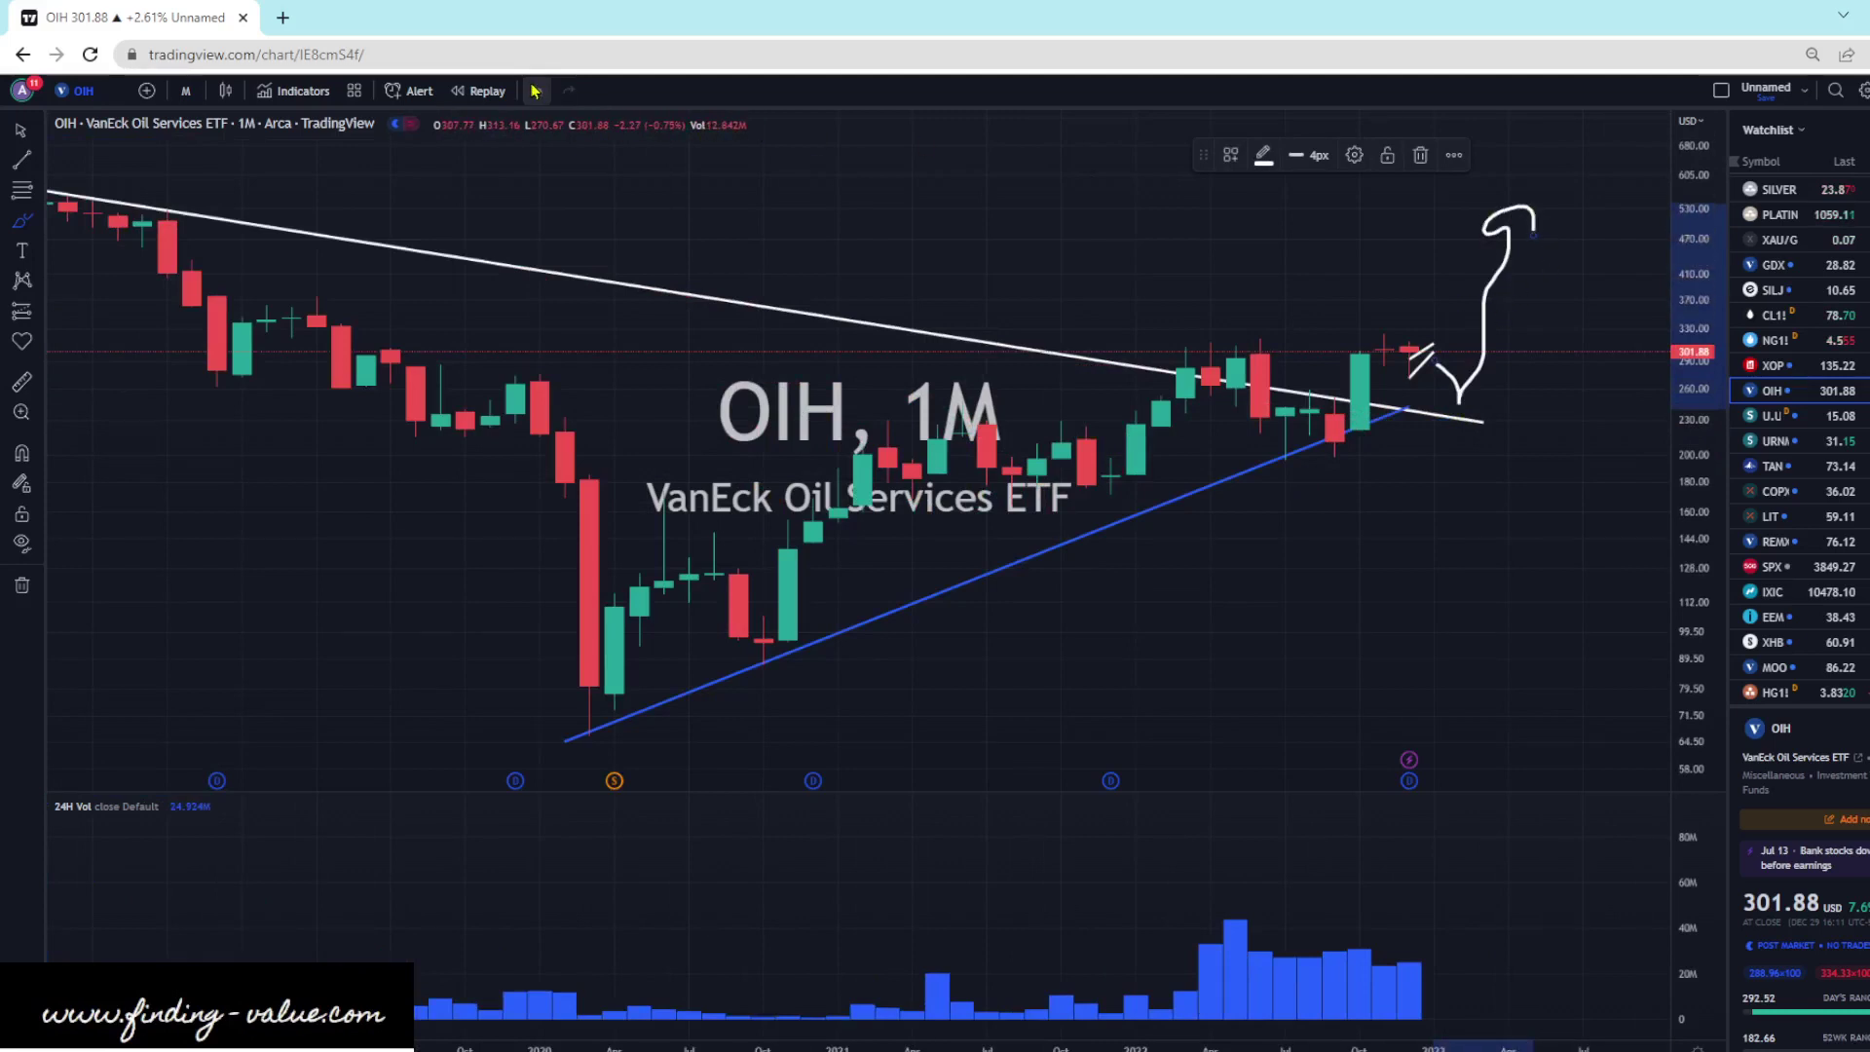
key(Delete)
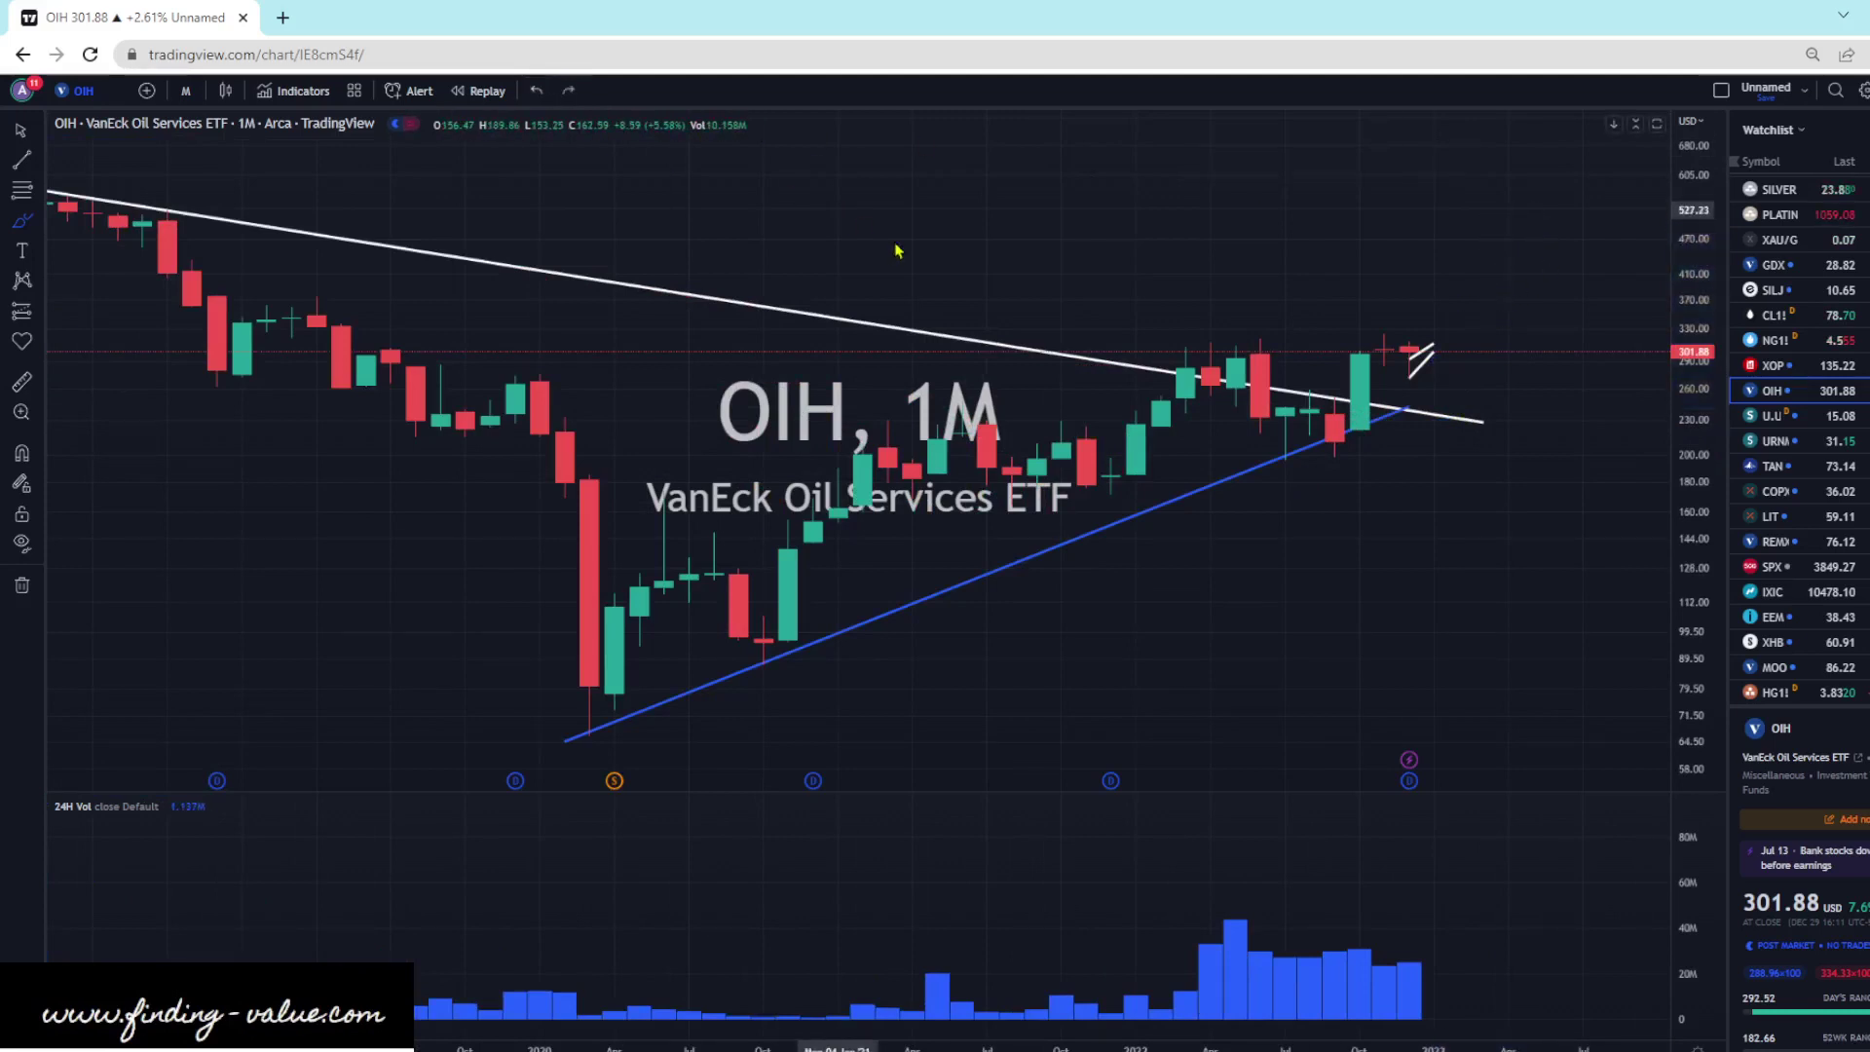
mouse_move(1459, 358)
mouse_down()
mouse_move(1524, 204)
mouse_move(1559, 246)
mouse_up()
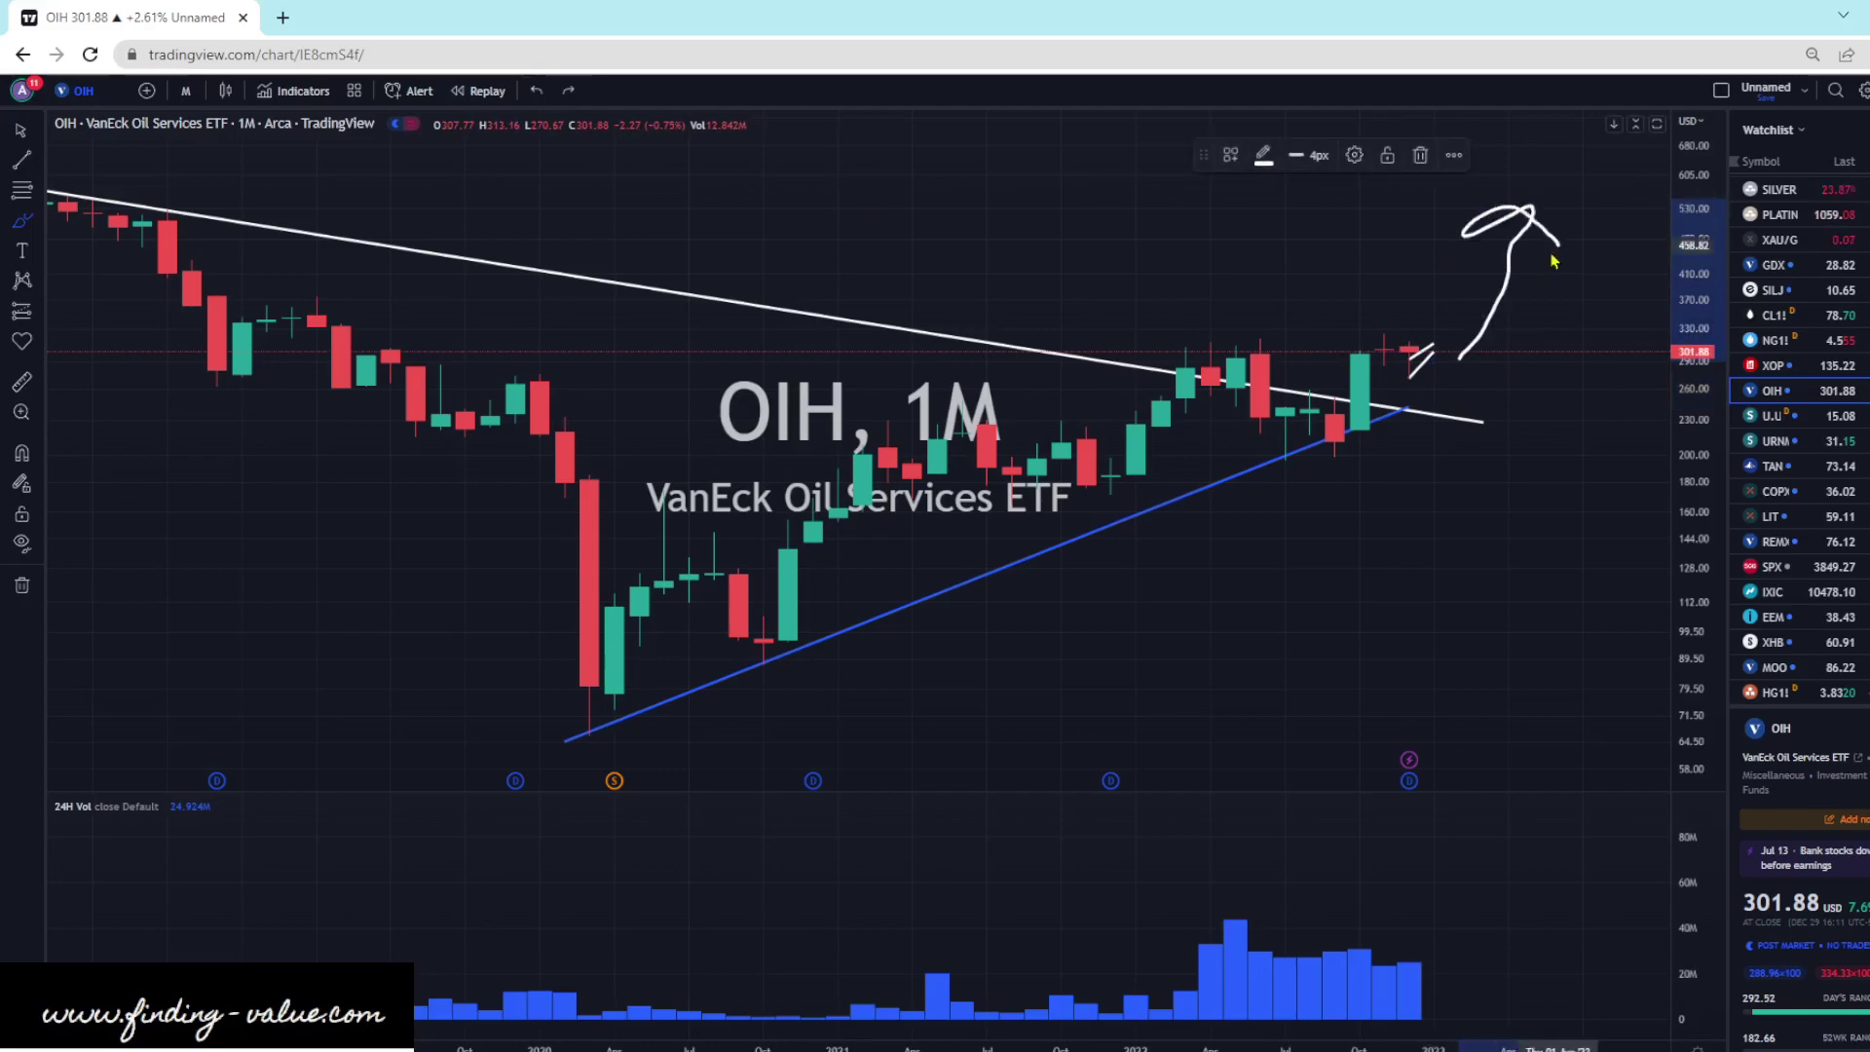
key(Delete)
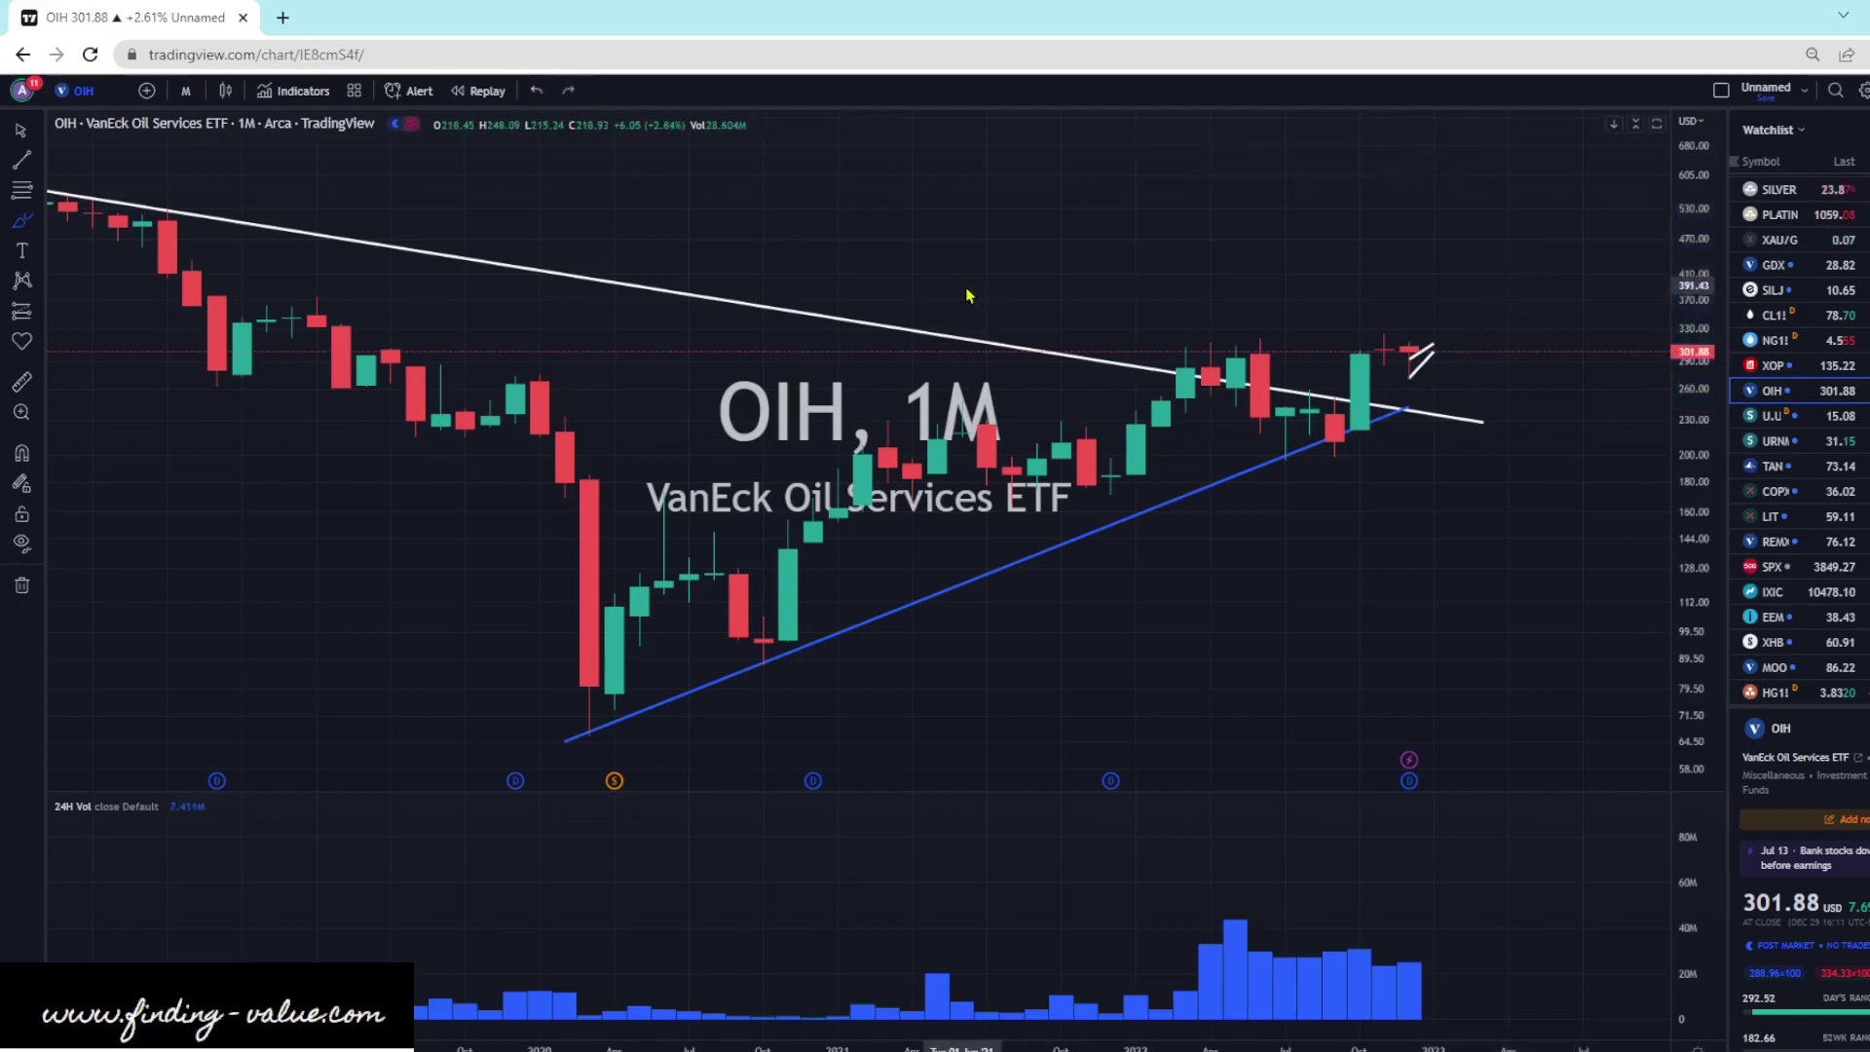
scroll(1018, 409, down, 3)
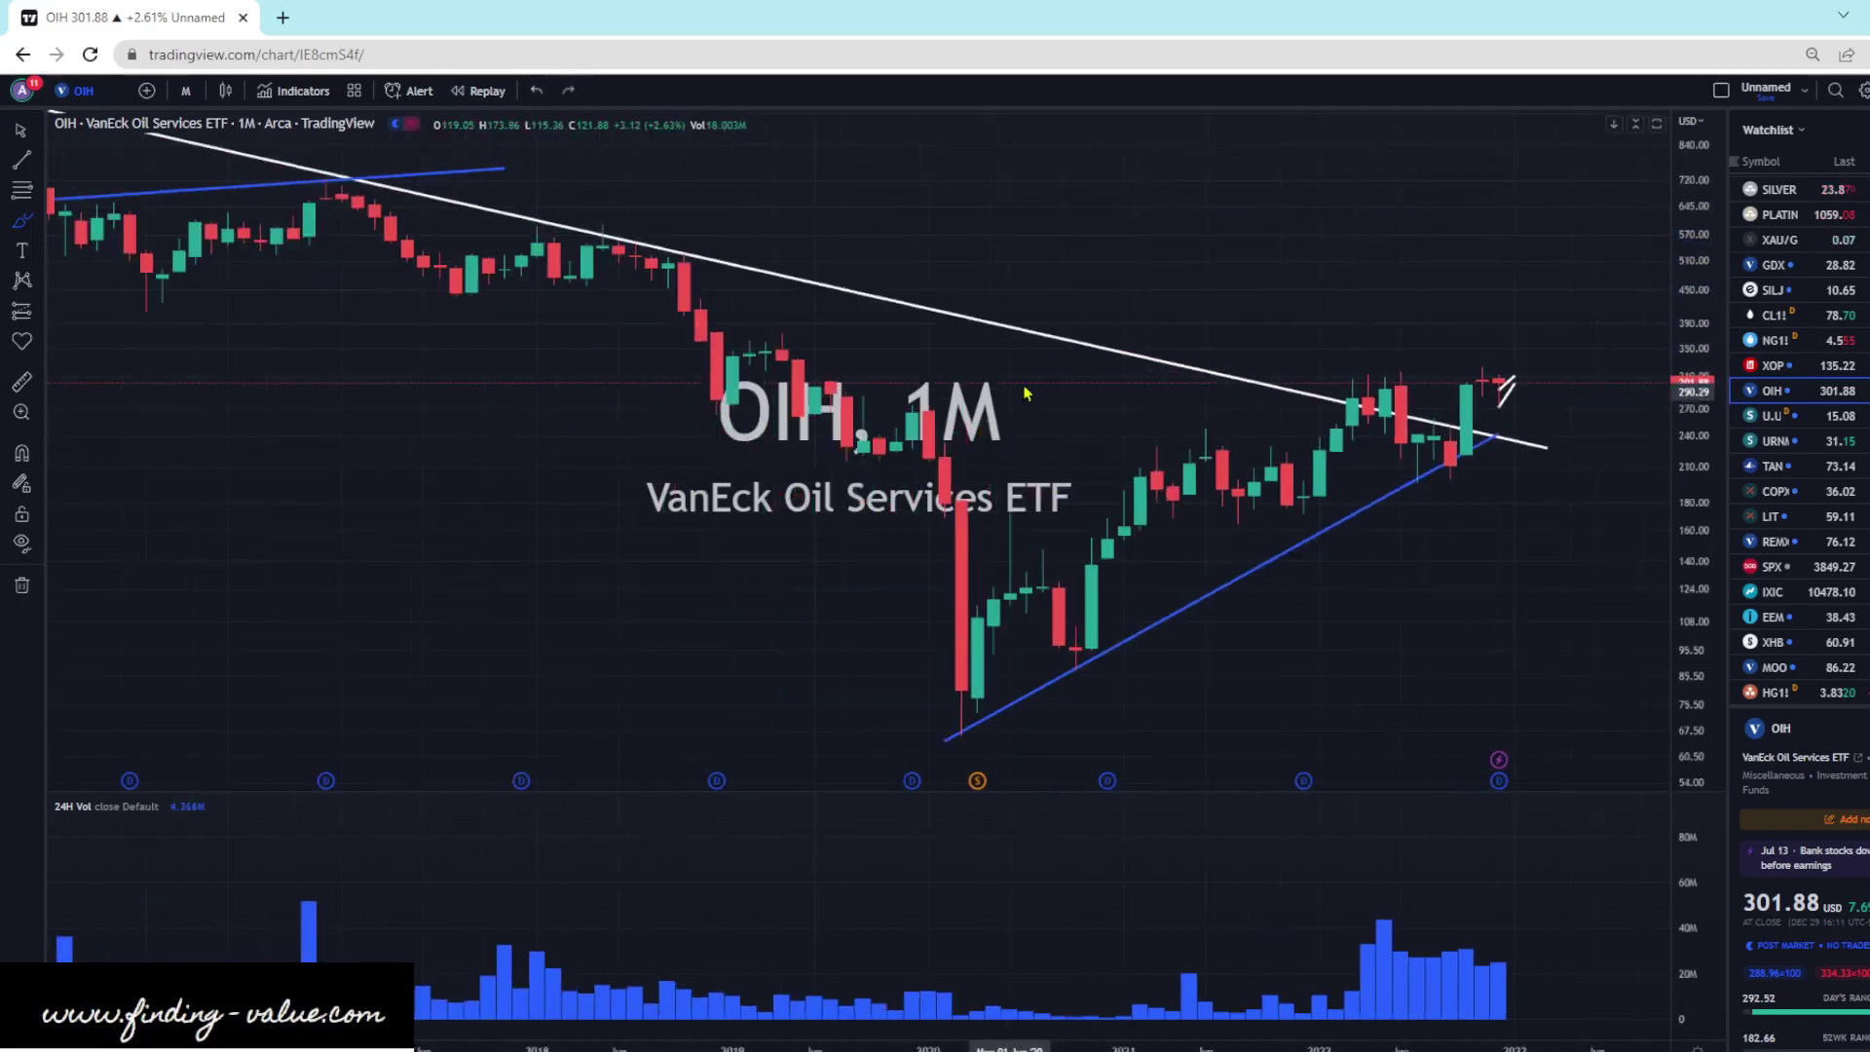
scroll(1039, 539, down, 4)
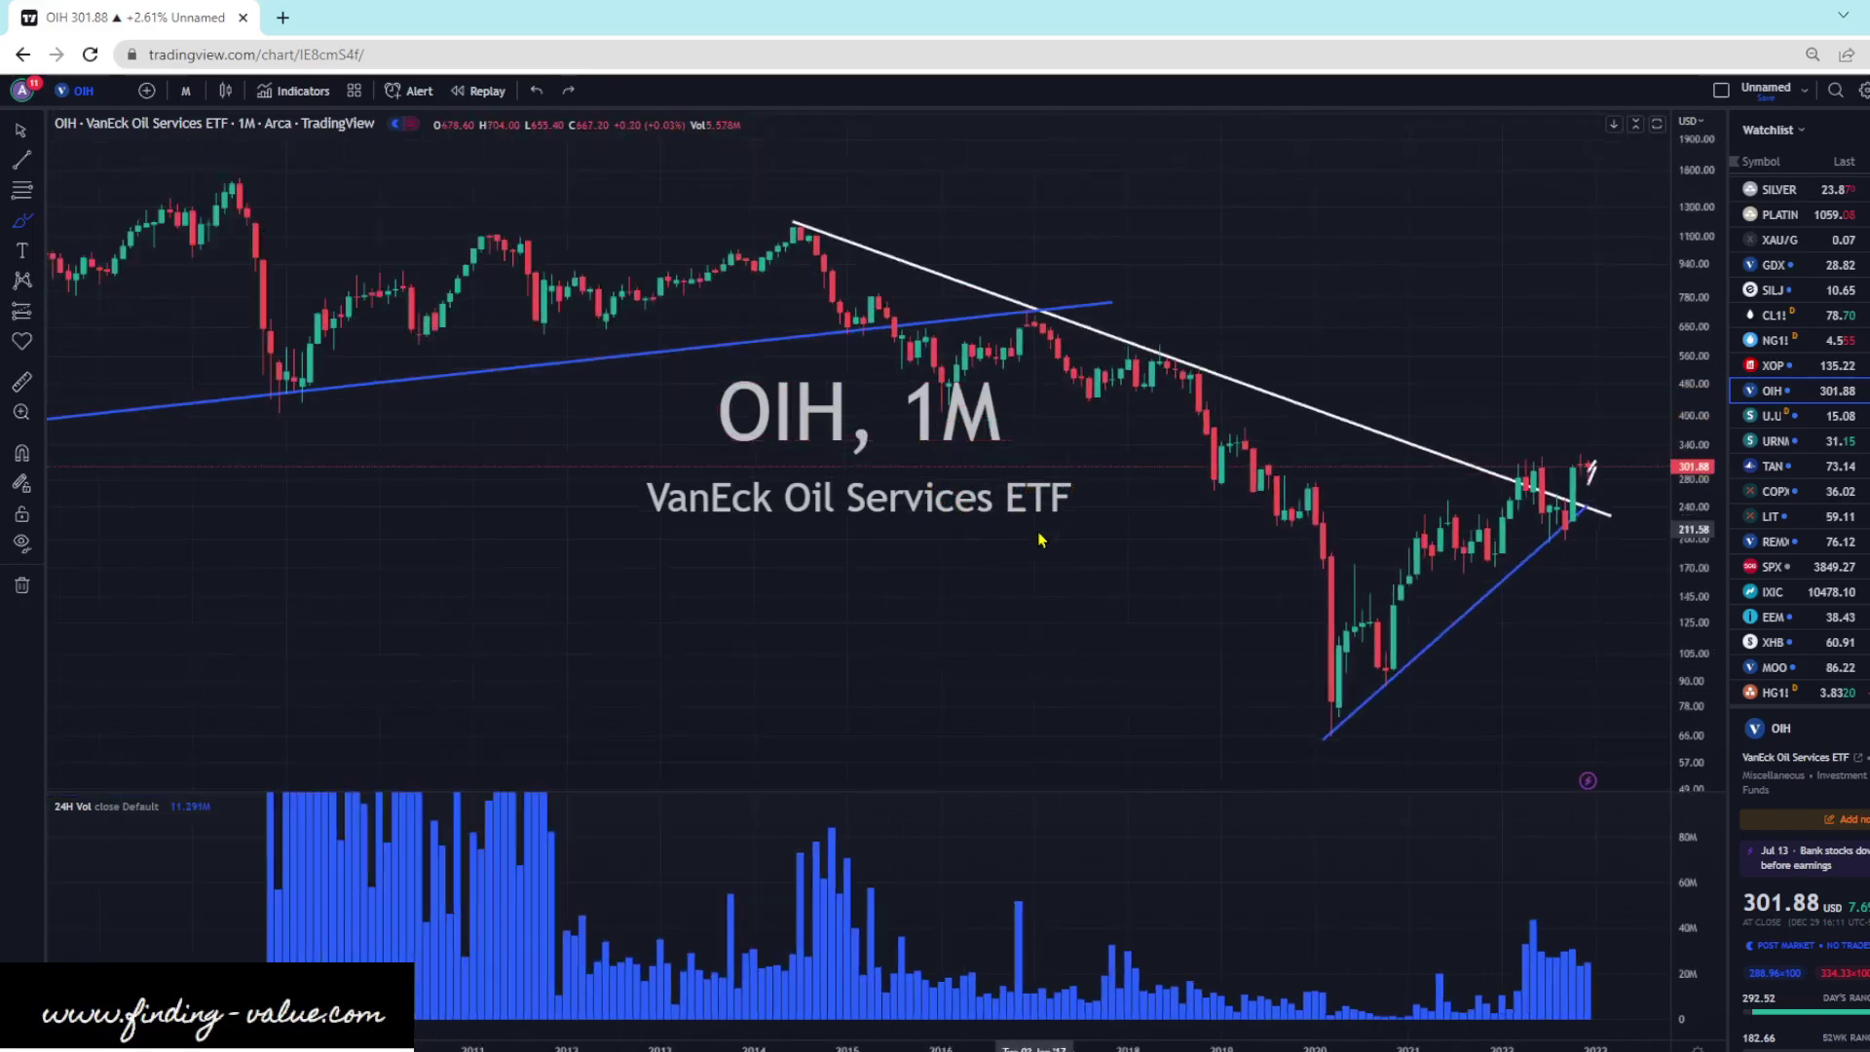
- Circle the VanEck Oil Services ETF name on the monthly OIH chart and undo the circle
mouse_move(1062, 463)
mouse_down()
mouse_move(580, 506)
mouse_move(1135, 572)
mouse_move(1111, 492)
mouse_up()
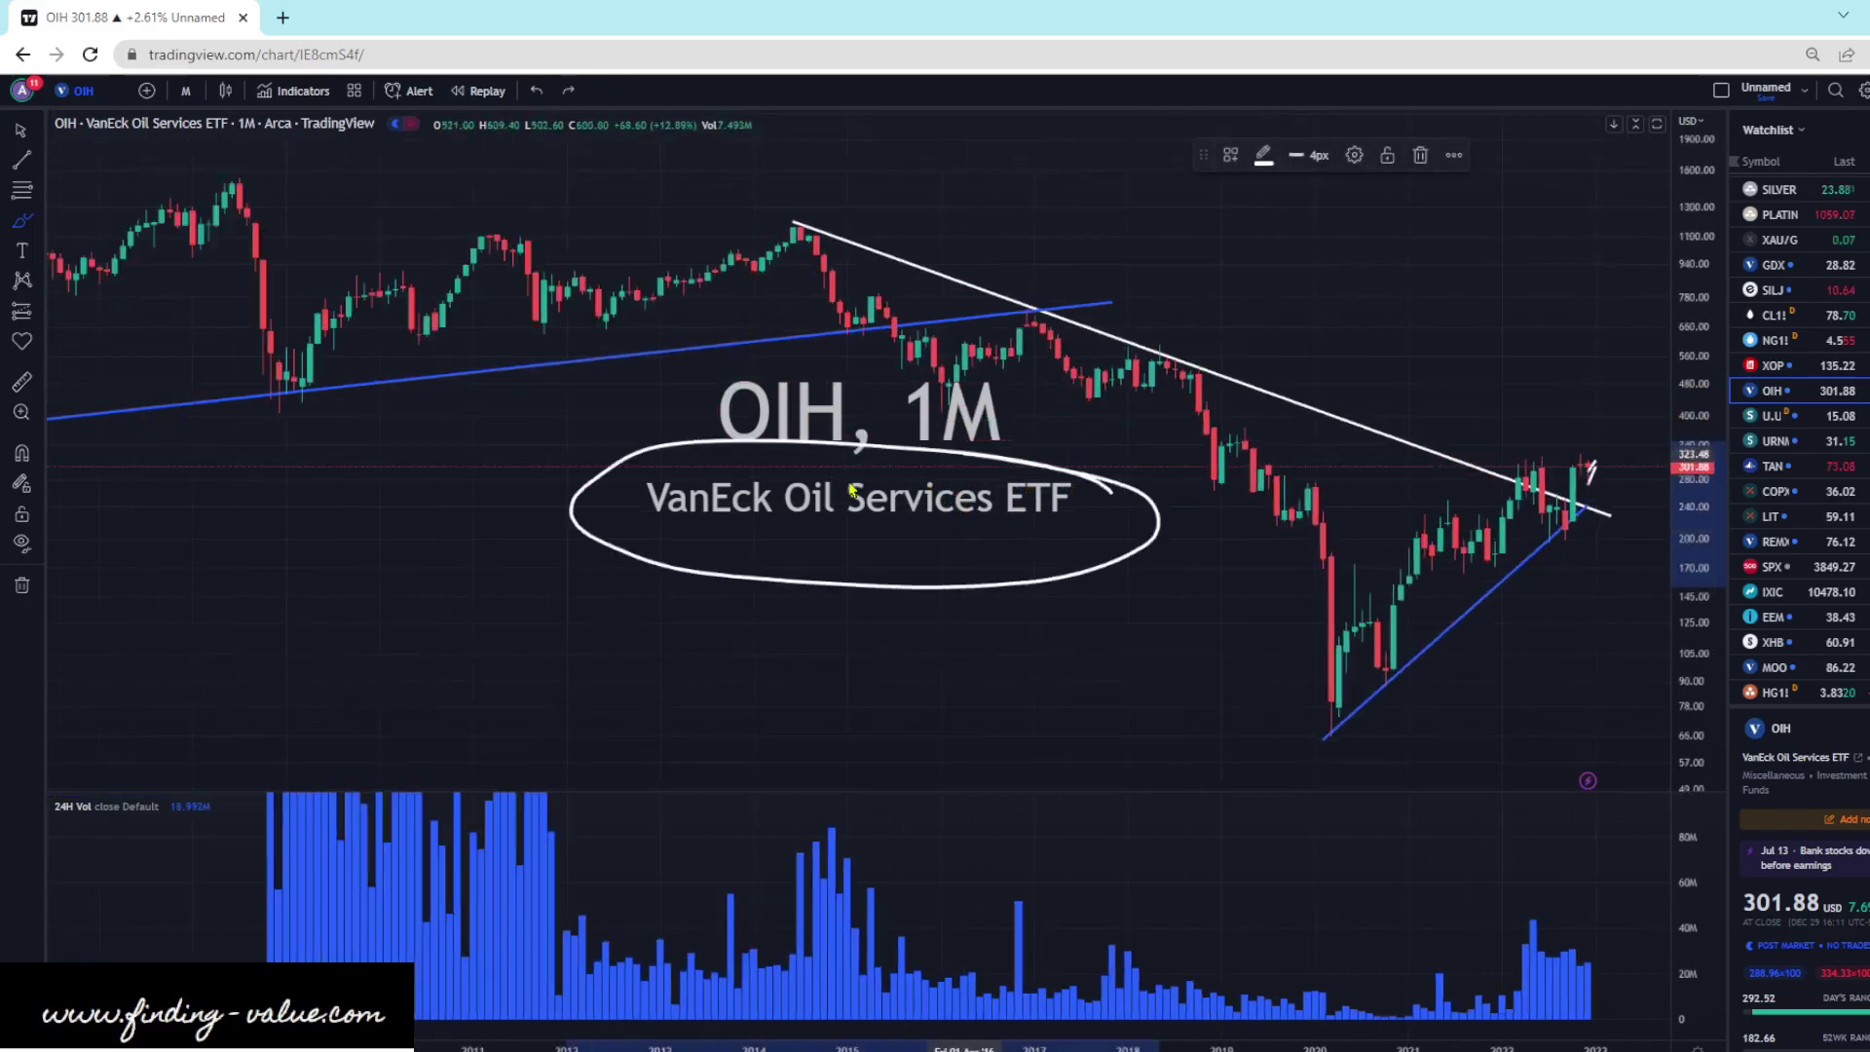
click(537, 93)
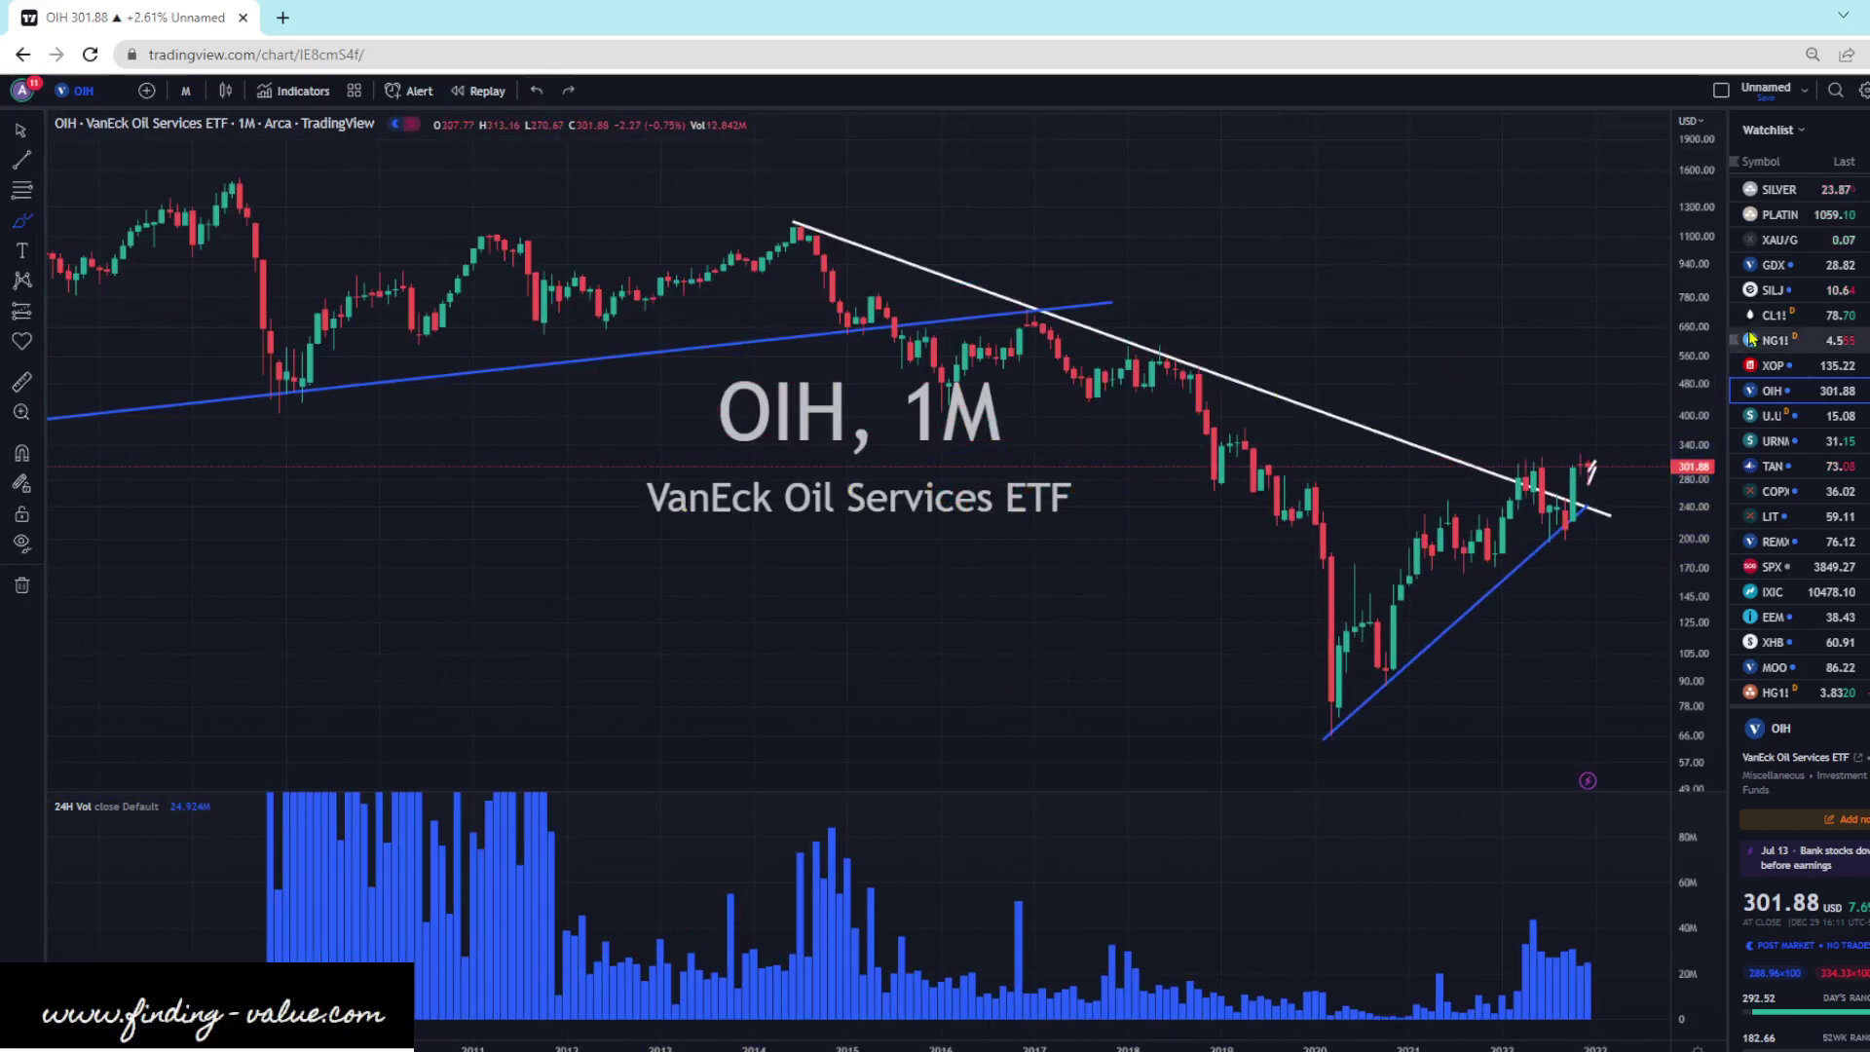
- Open the U.UN uranium chart and switch it to the daily timeframe
click(1773, 415)
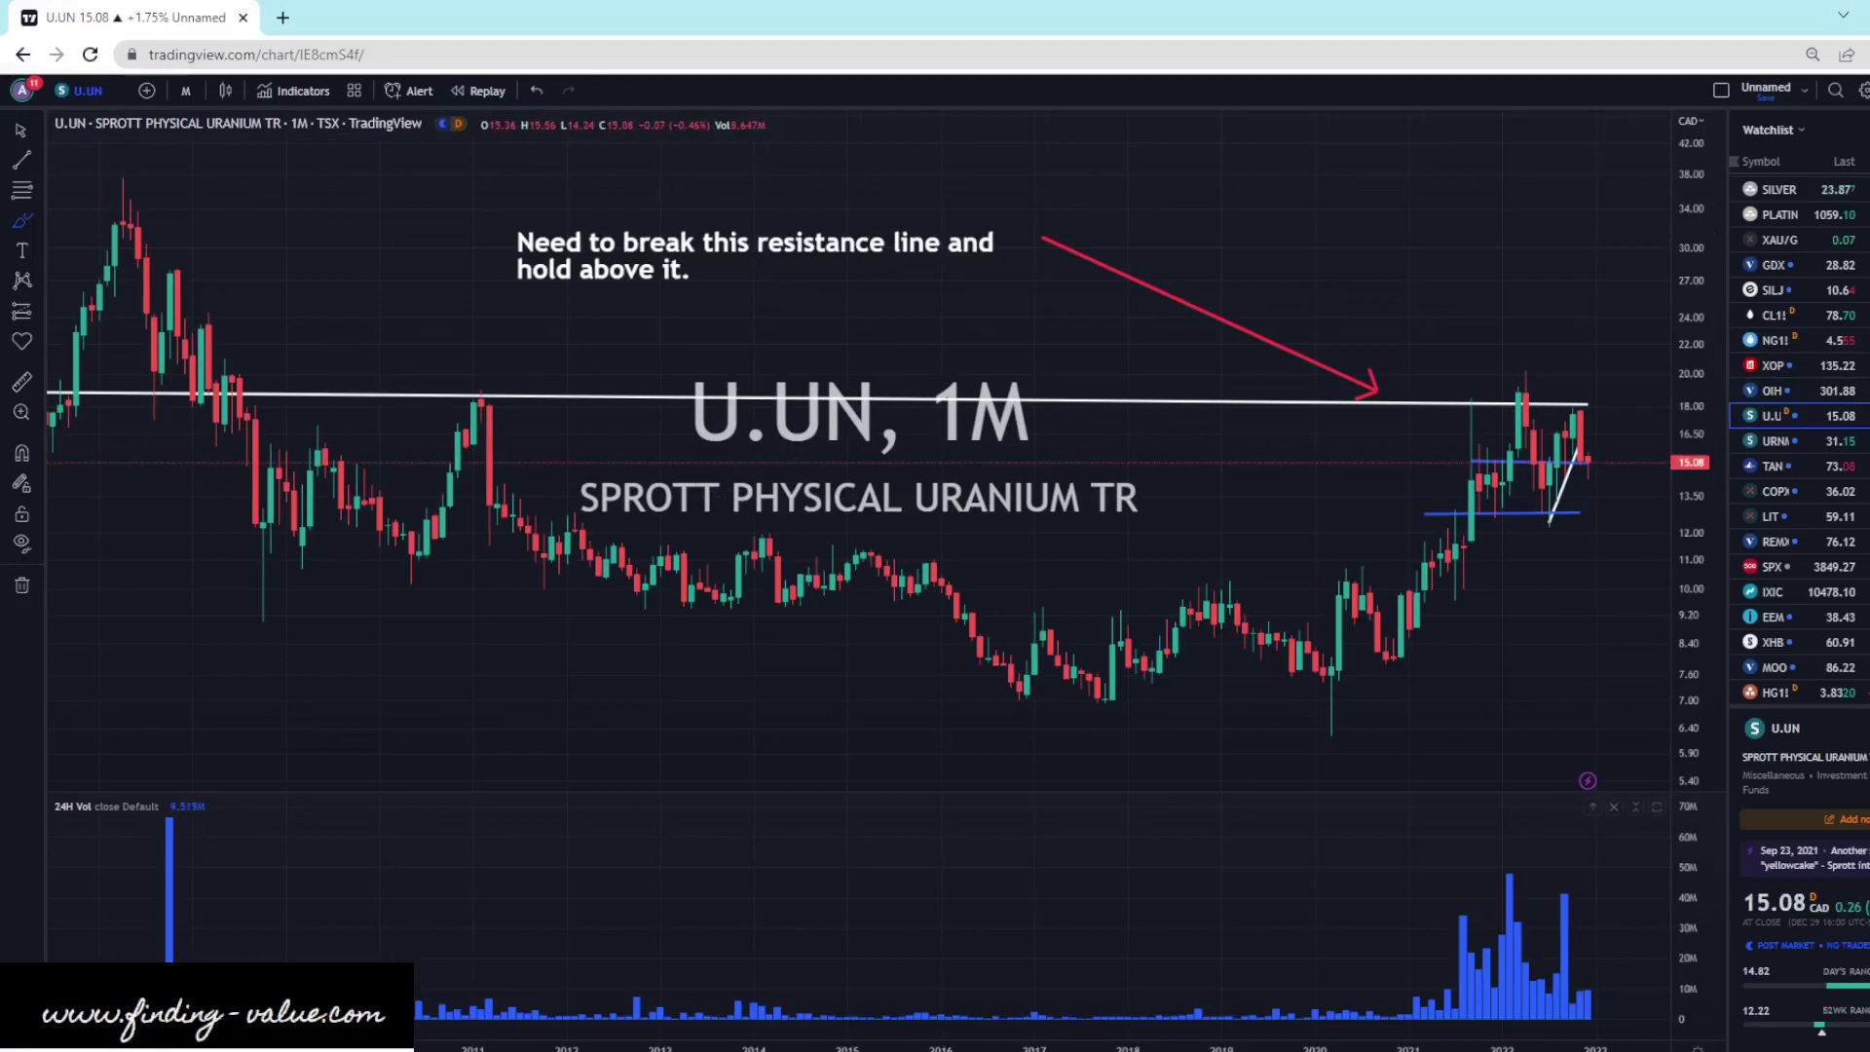
key(d)
key(Return)
scroll(730, 702, up, 5)
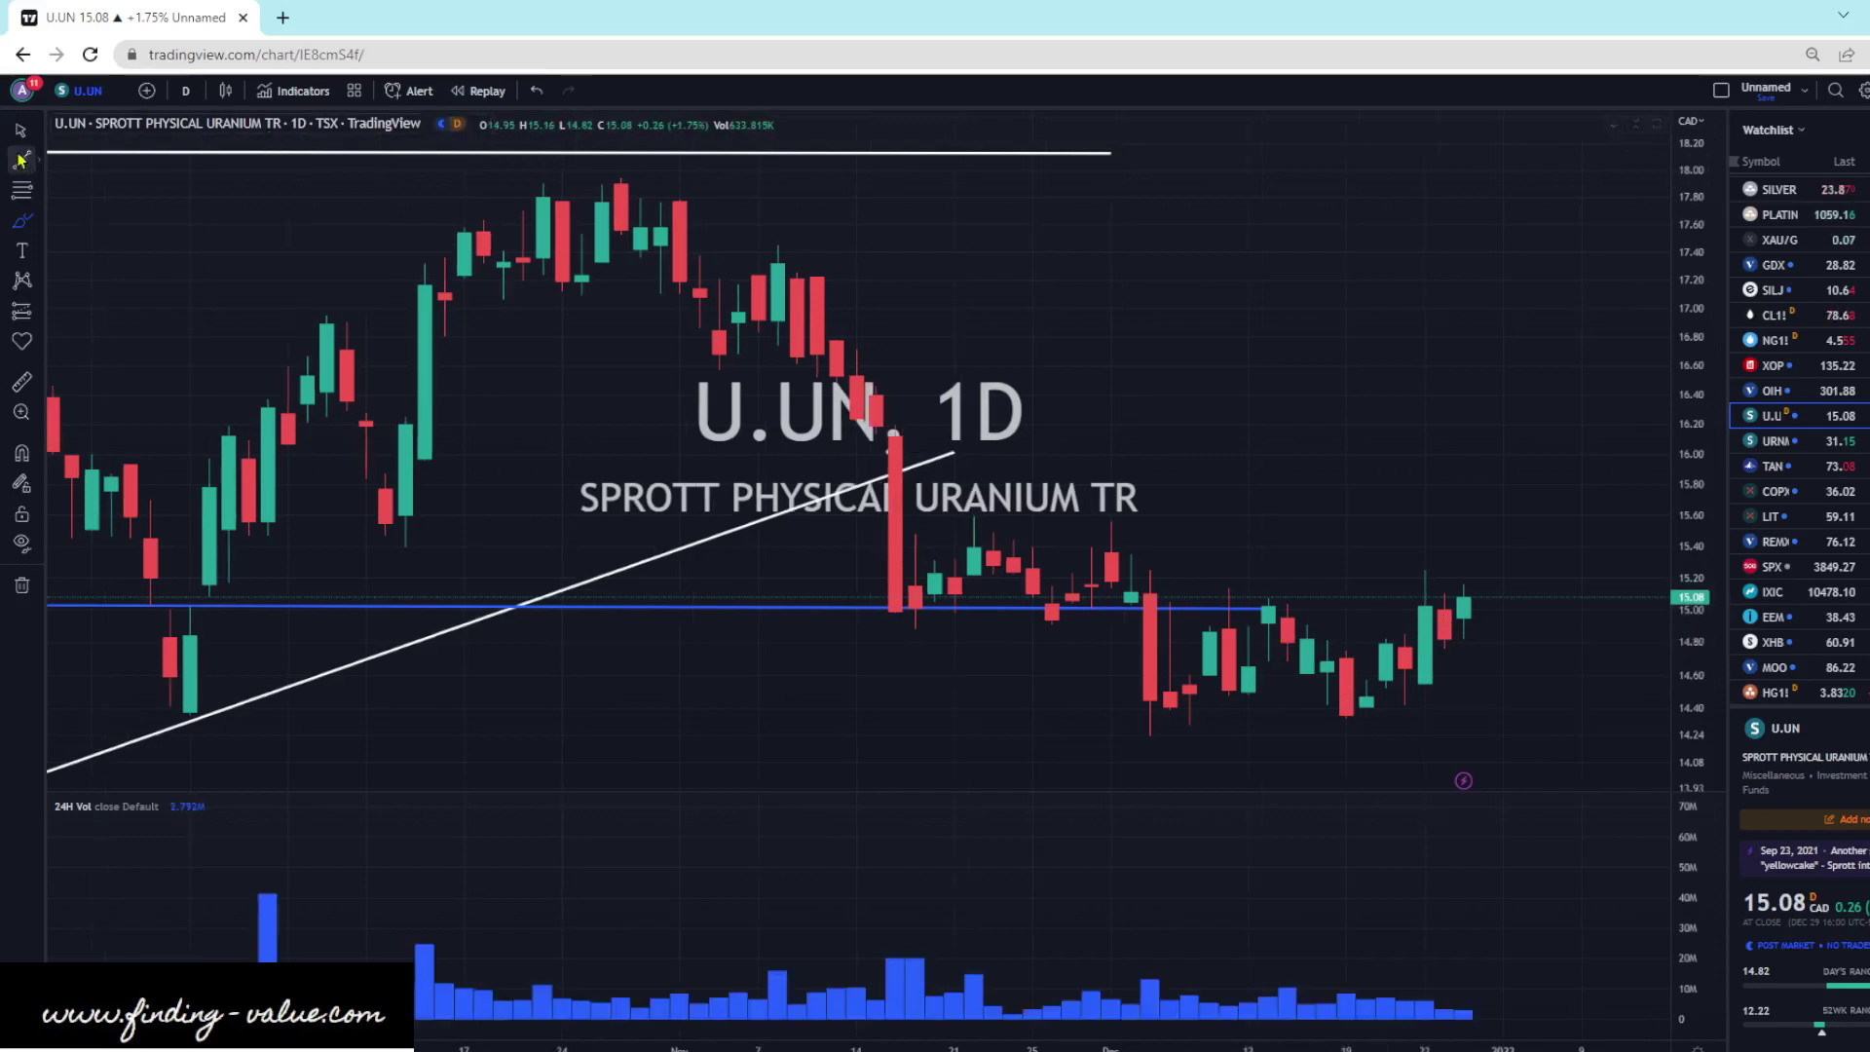
- Extend the blue horizontal line at about 15 on the daily U.UN chart past the latest candle
drag(1269, 611, 1551, 613)
scroll(1035, 711, down, 3)
scroll(1036, 711, down, 2)
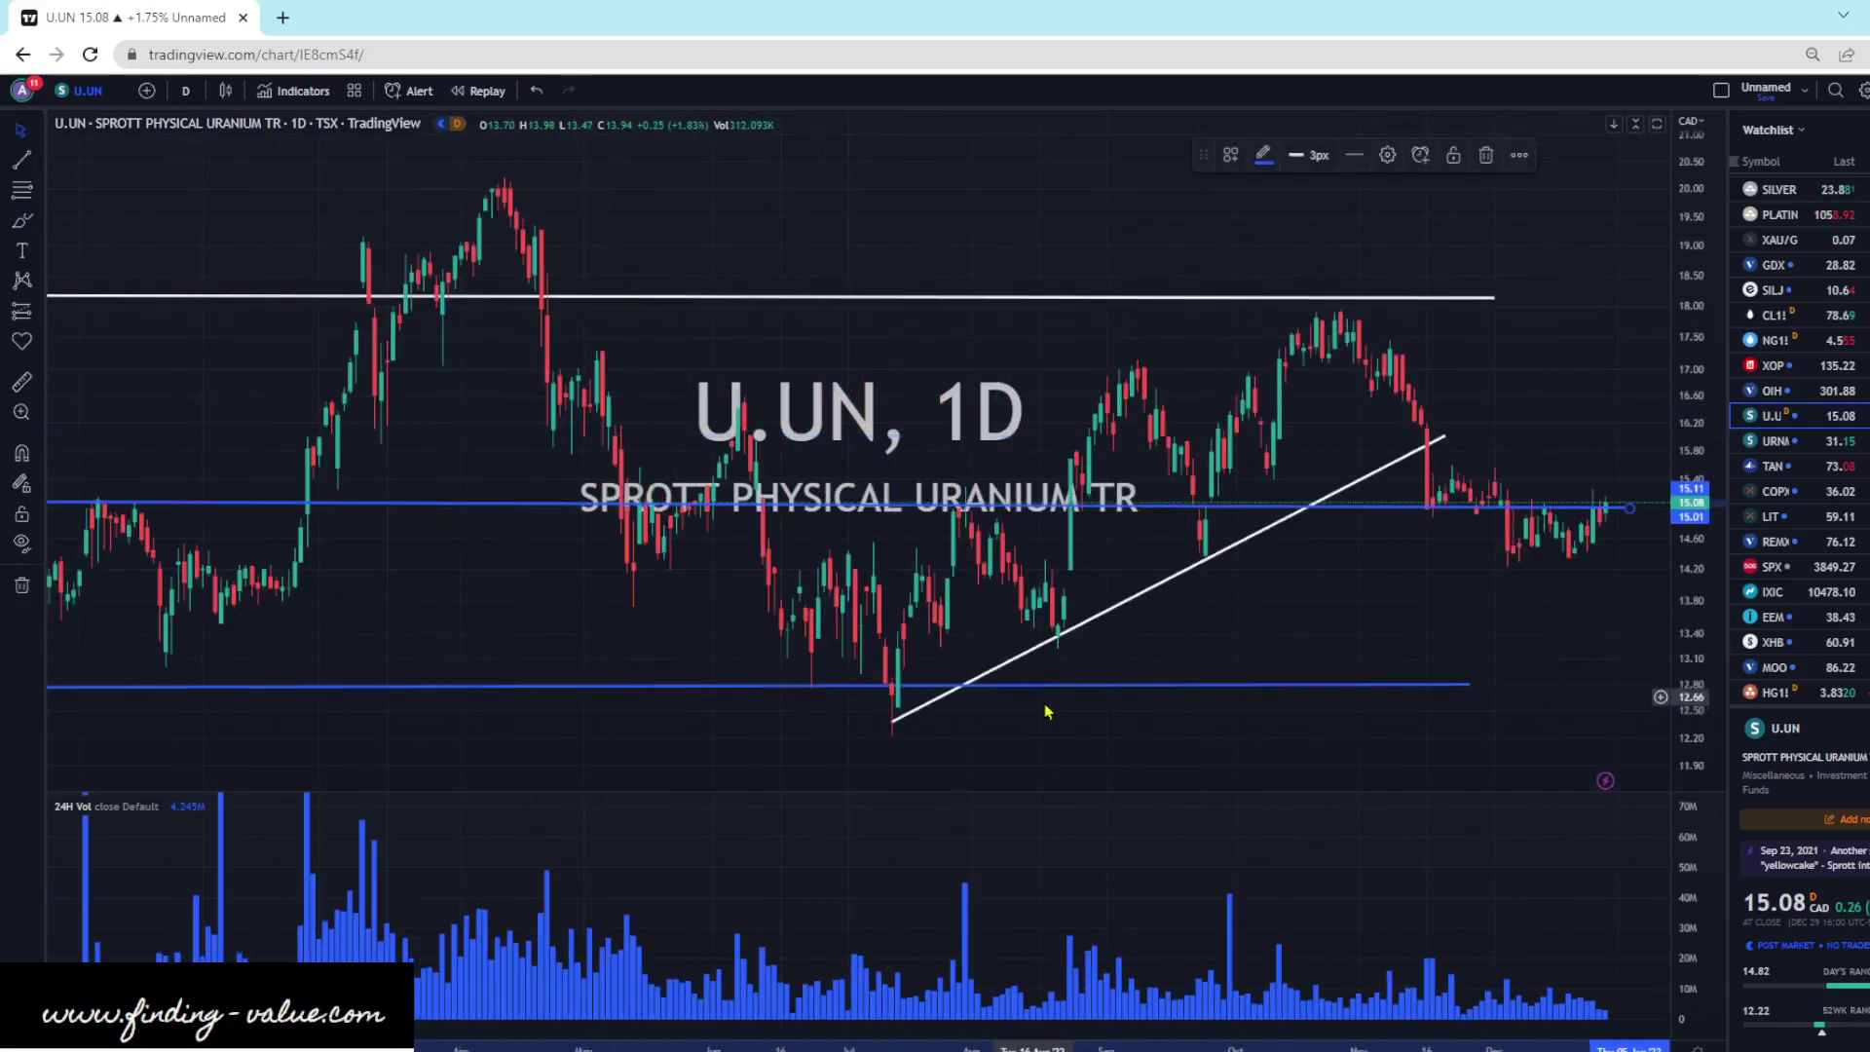
scroll(725, 464, down, 3)
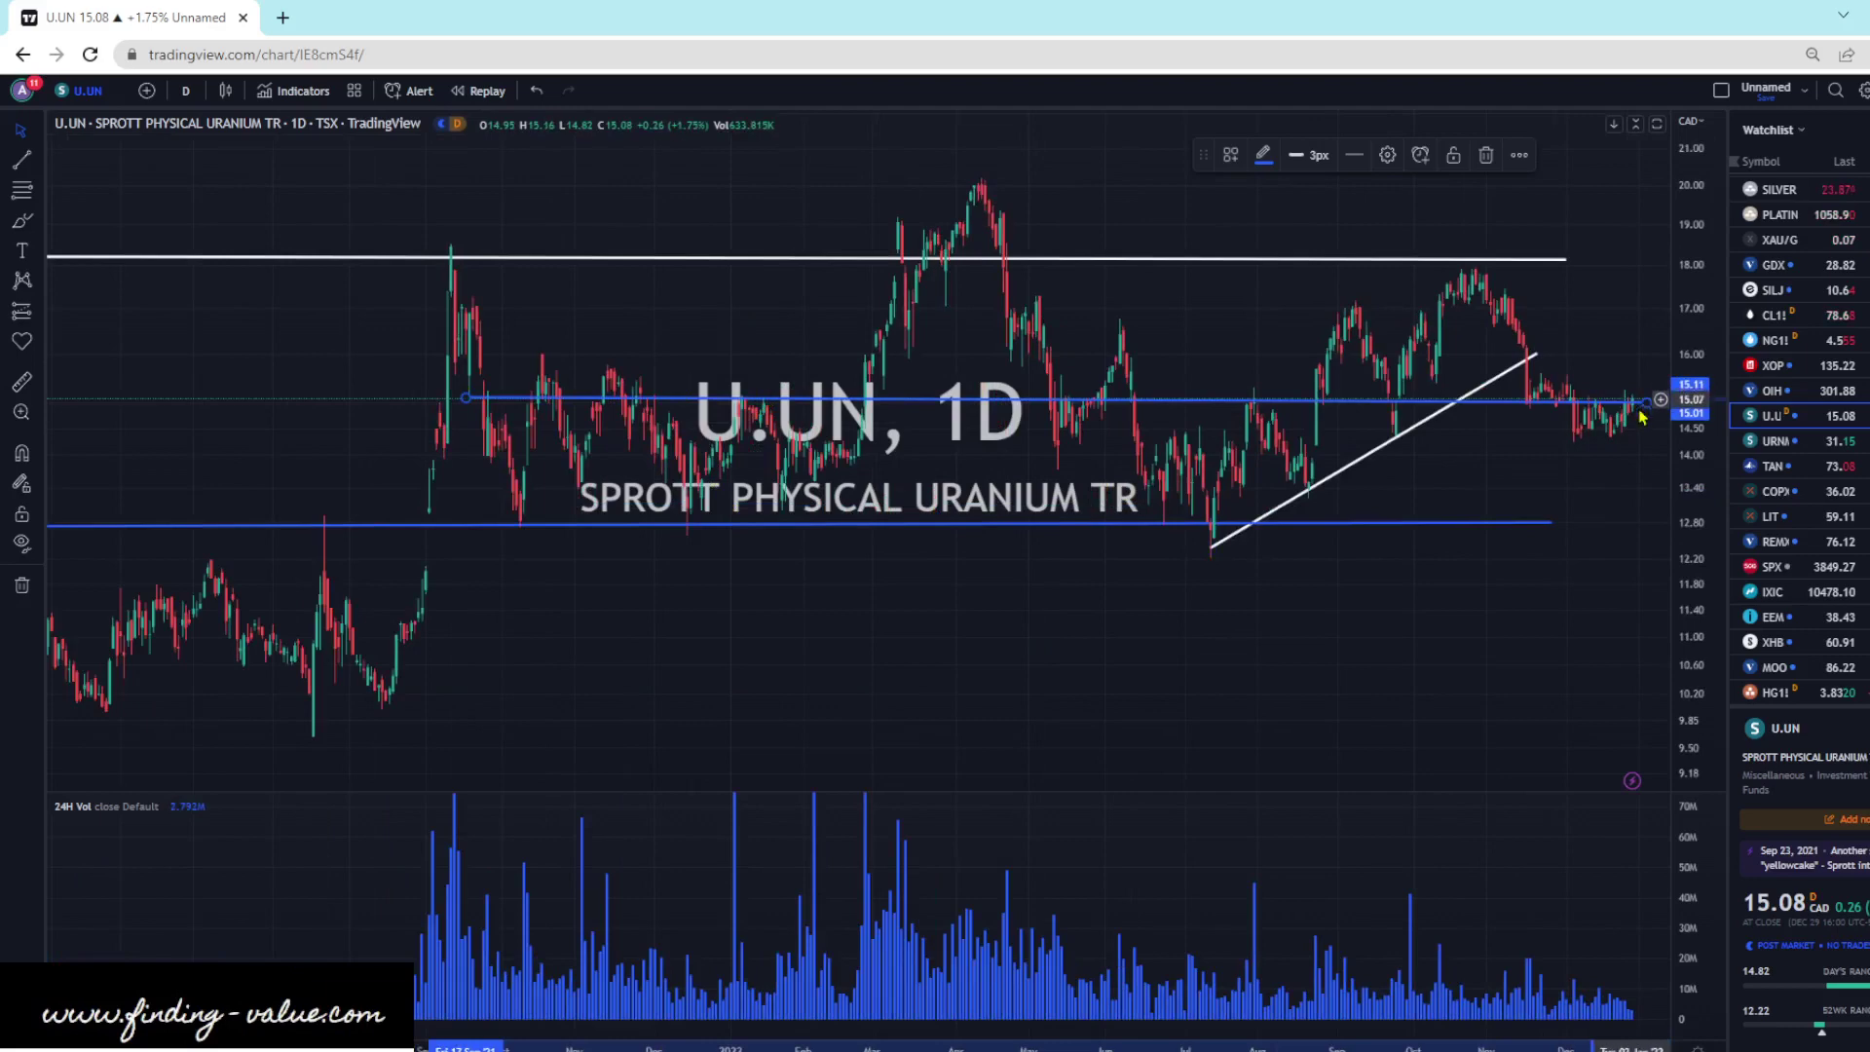
- Sketch and undo a brush circle on the recent tall green U.UN candle and an arrow from the latest candle to about 16.2
scroll(1174, 536, up, 3)
scroll(1174, 536, up, 4)
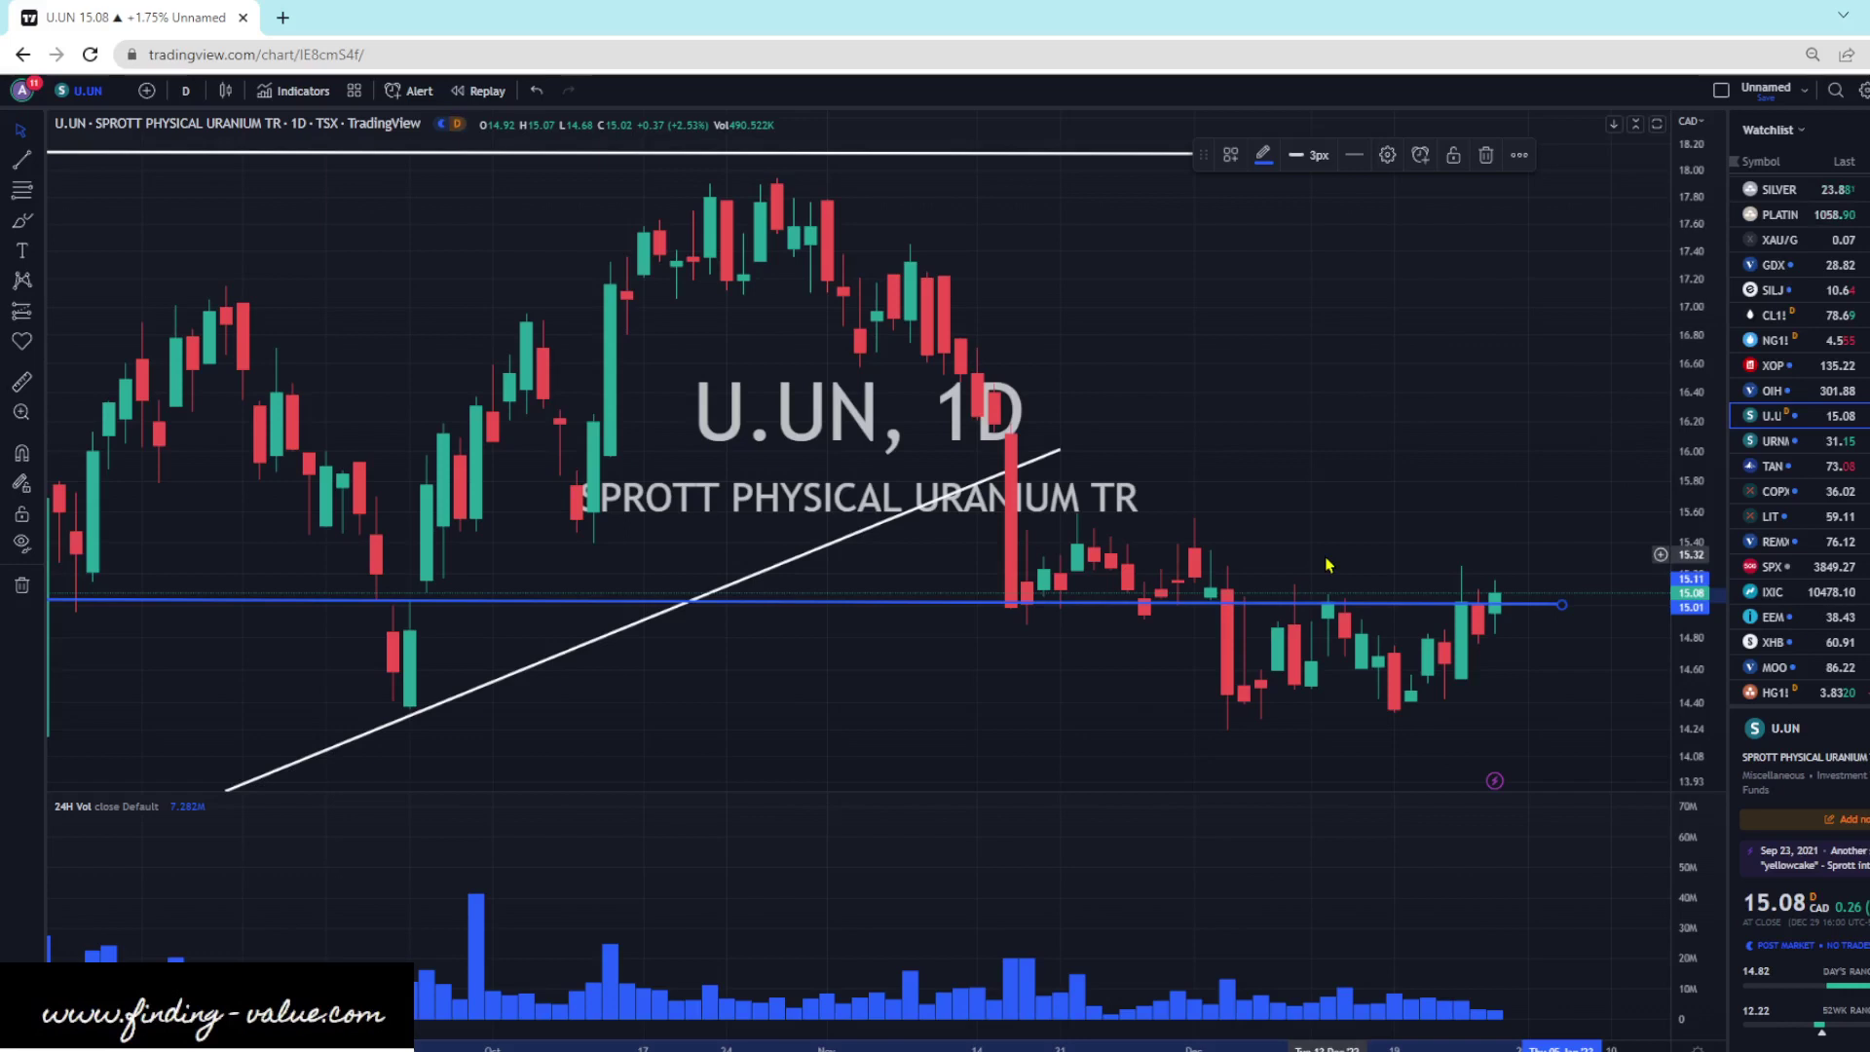
click(21, 220)
mouse_move(1461, 575)
mouse_down()
mouse_move(1450, 694)
mouse_move(1481, 623)
mouse_move(1461, 578)
mouse_up()
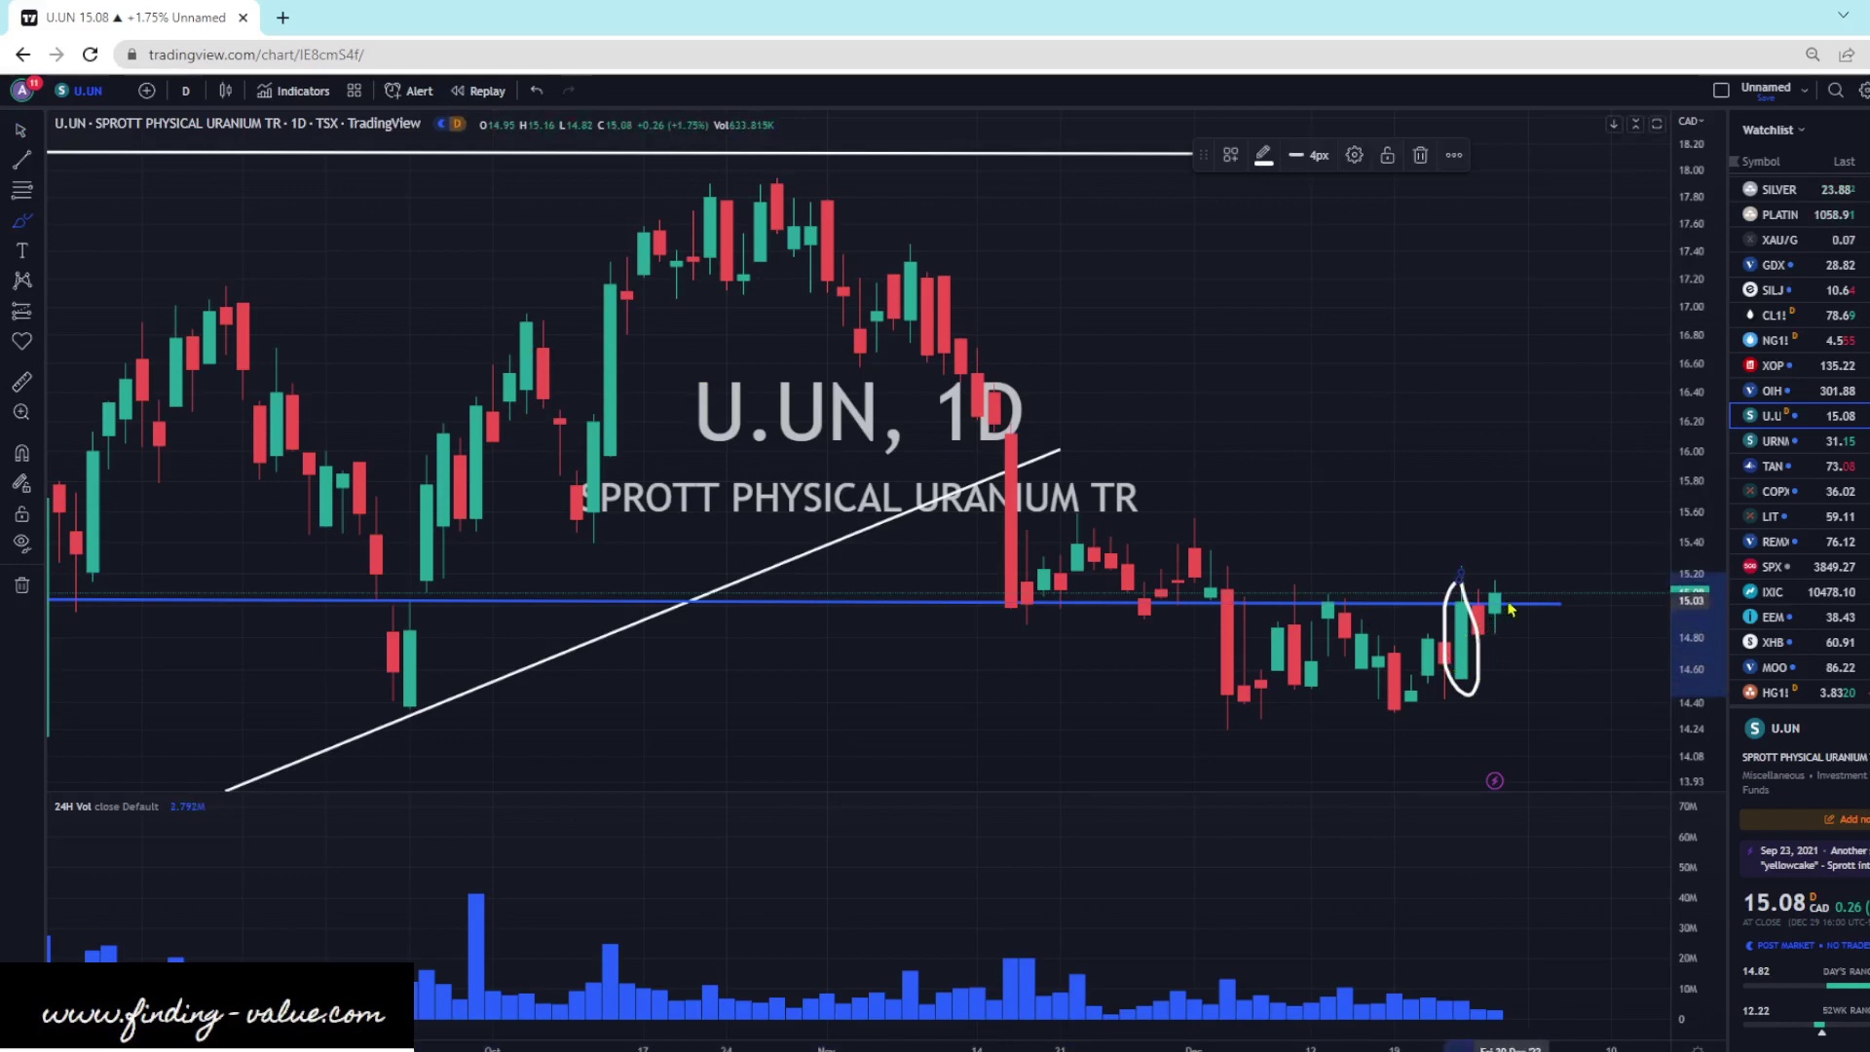
mouse_move(1509, 590)
mouse_down()
mouse_move(1558, 433)
mouse_move(1525, 448)
mouse_move(1592, 478)
mouse_up()
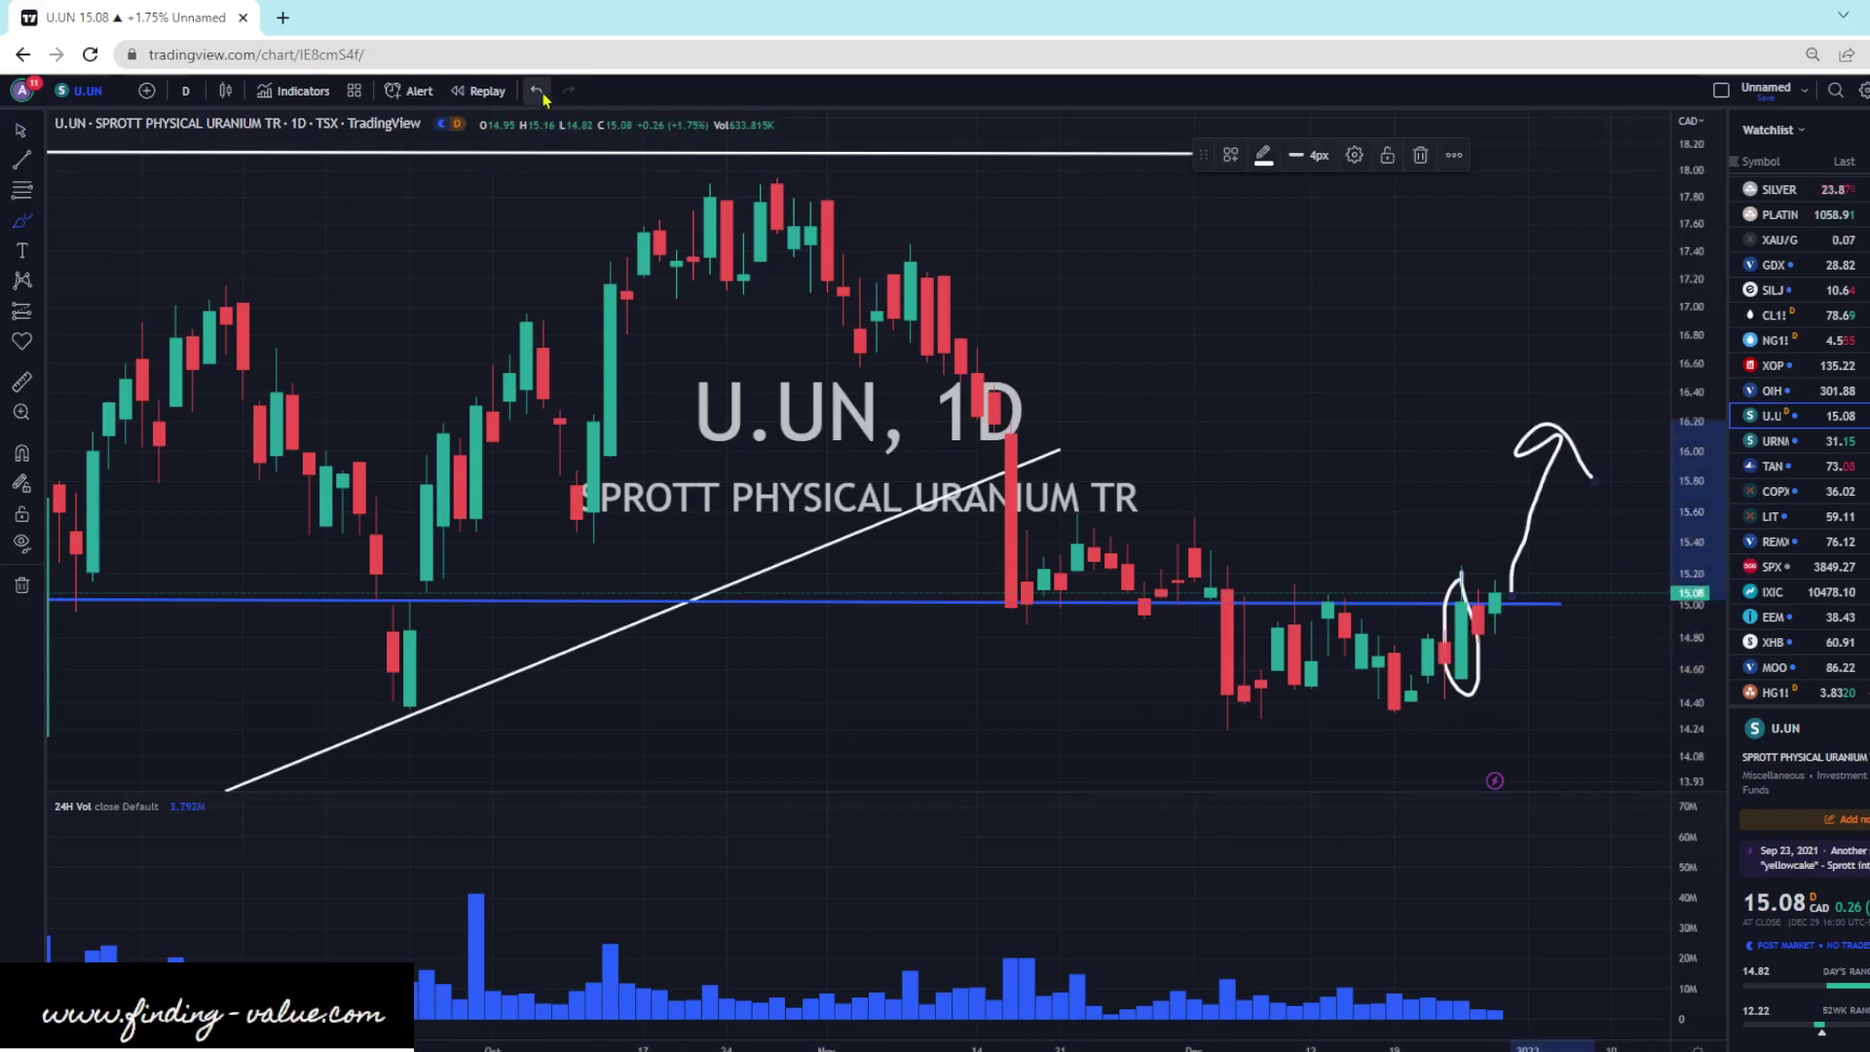
click(543, 97)
click(542, 96)
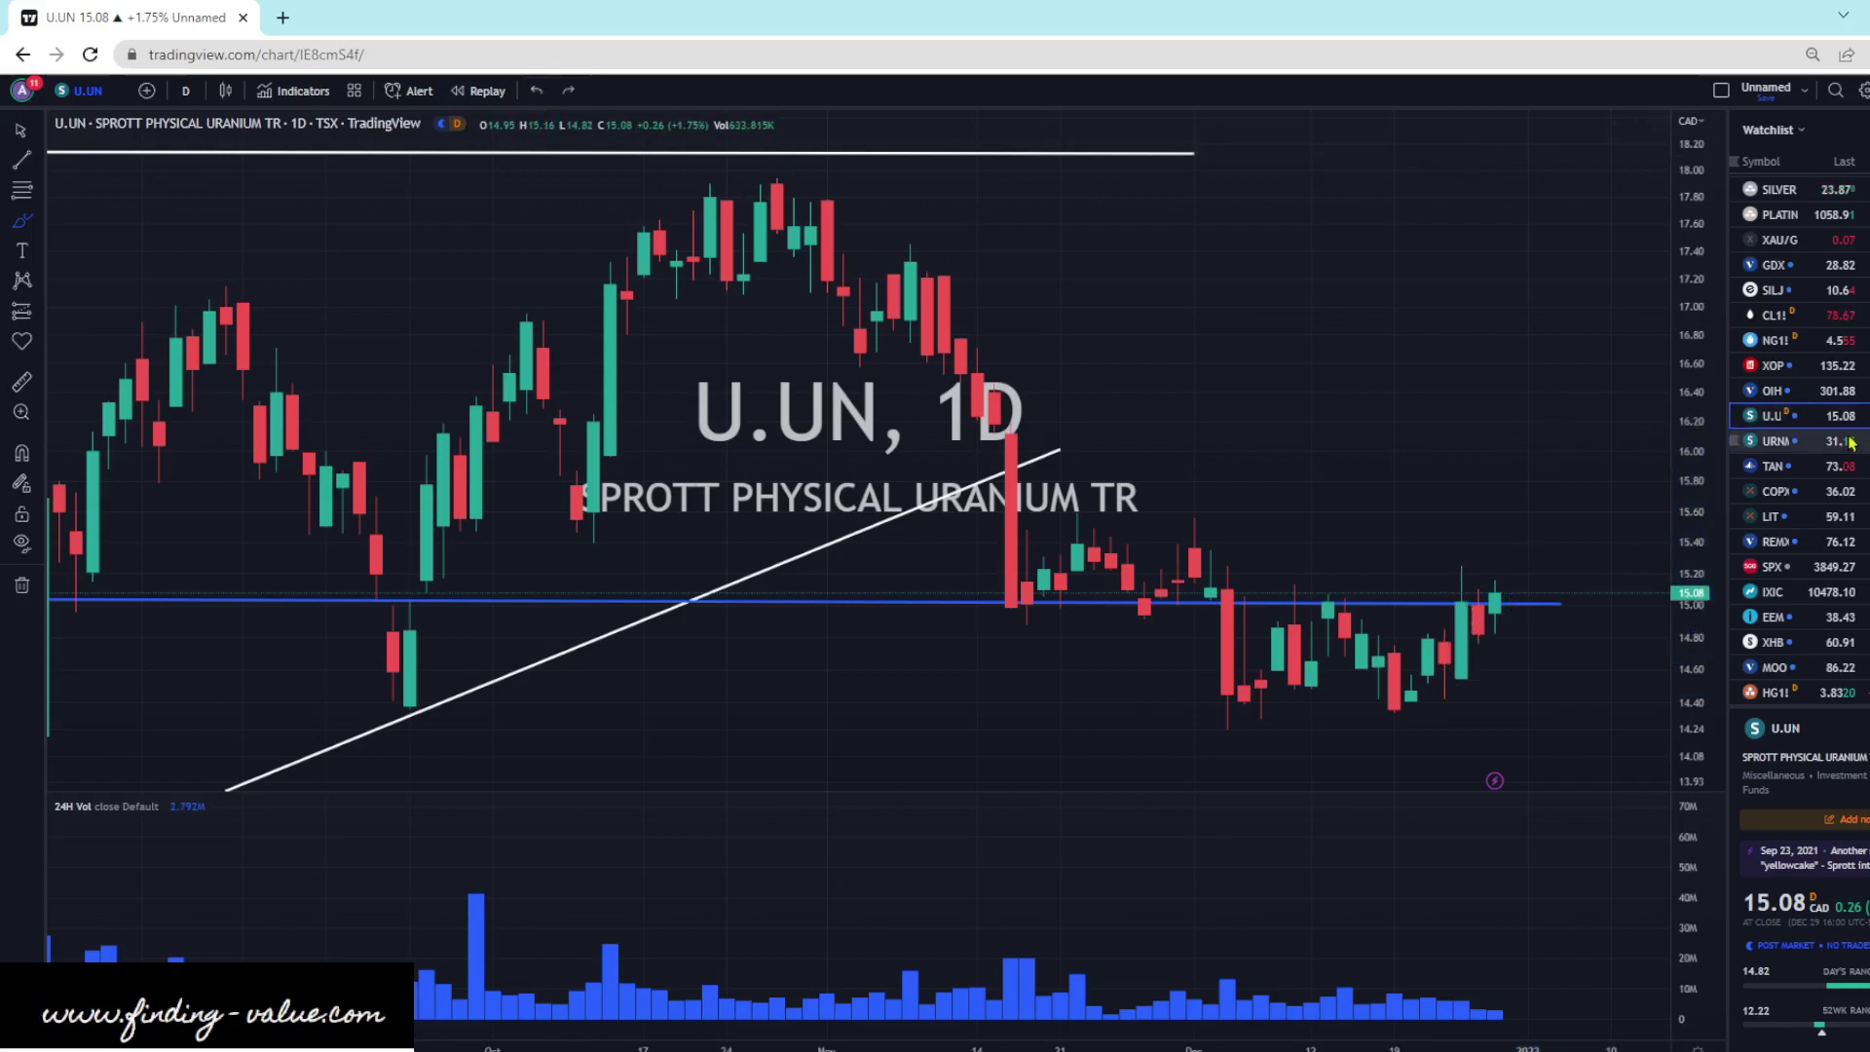
- Open the URNM chart and view it on the monthly timeframe, returning to the full daily history
key(Down)
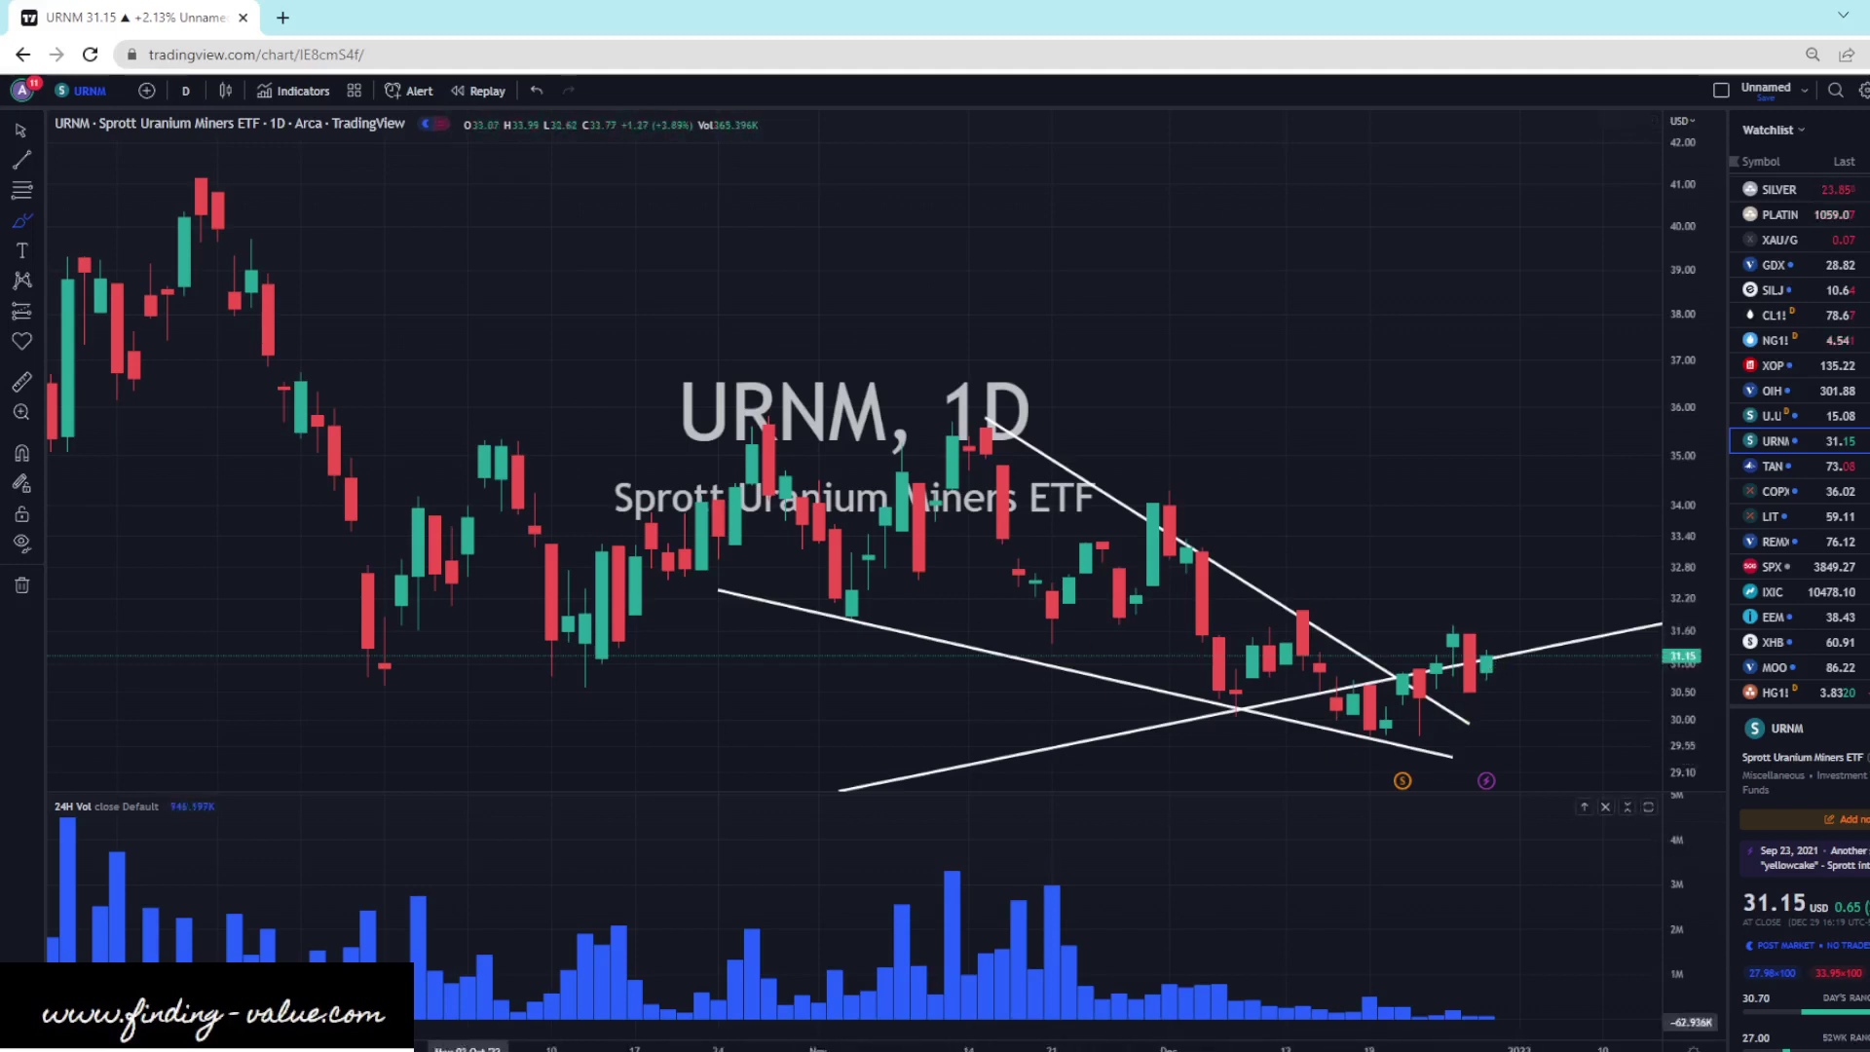
text(1M)
key(Return)
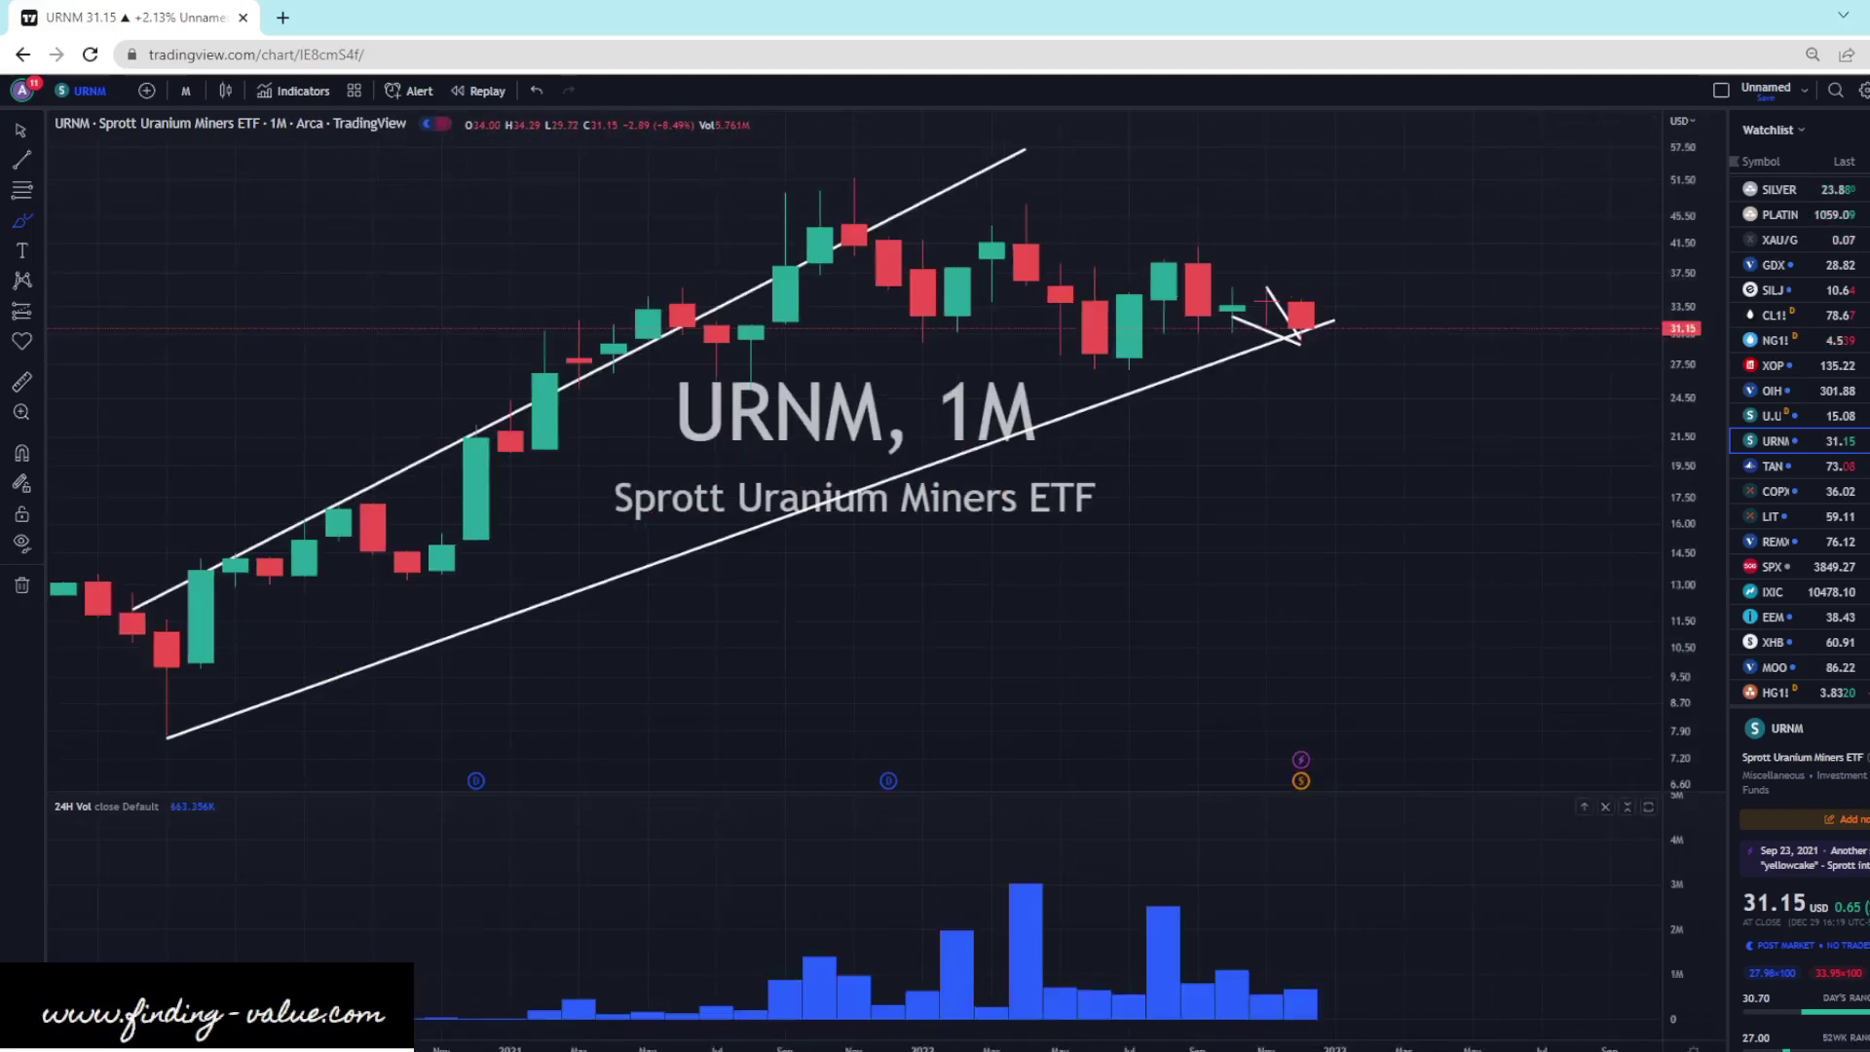
text(1D)
key(Return)
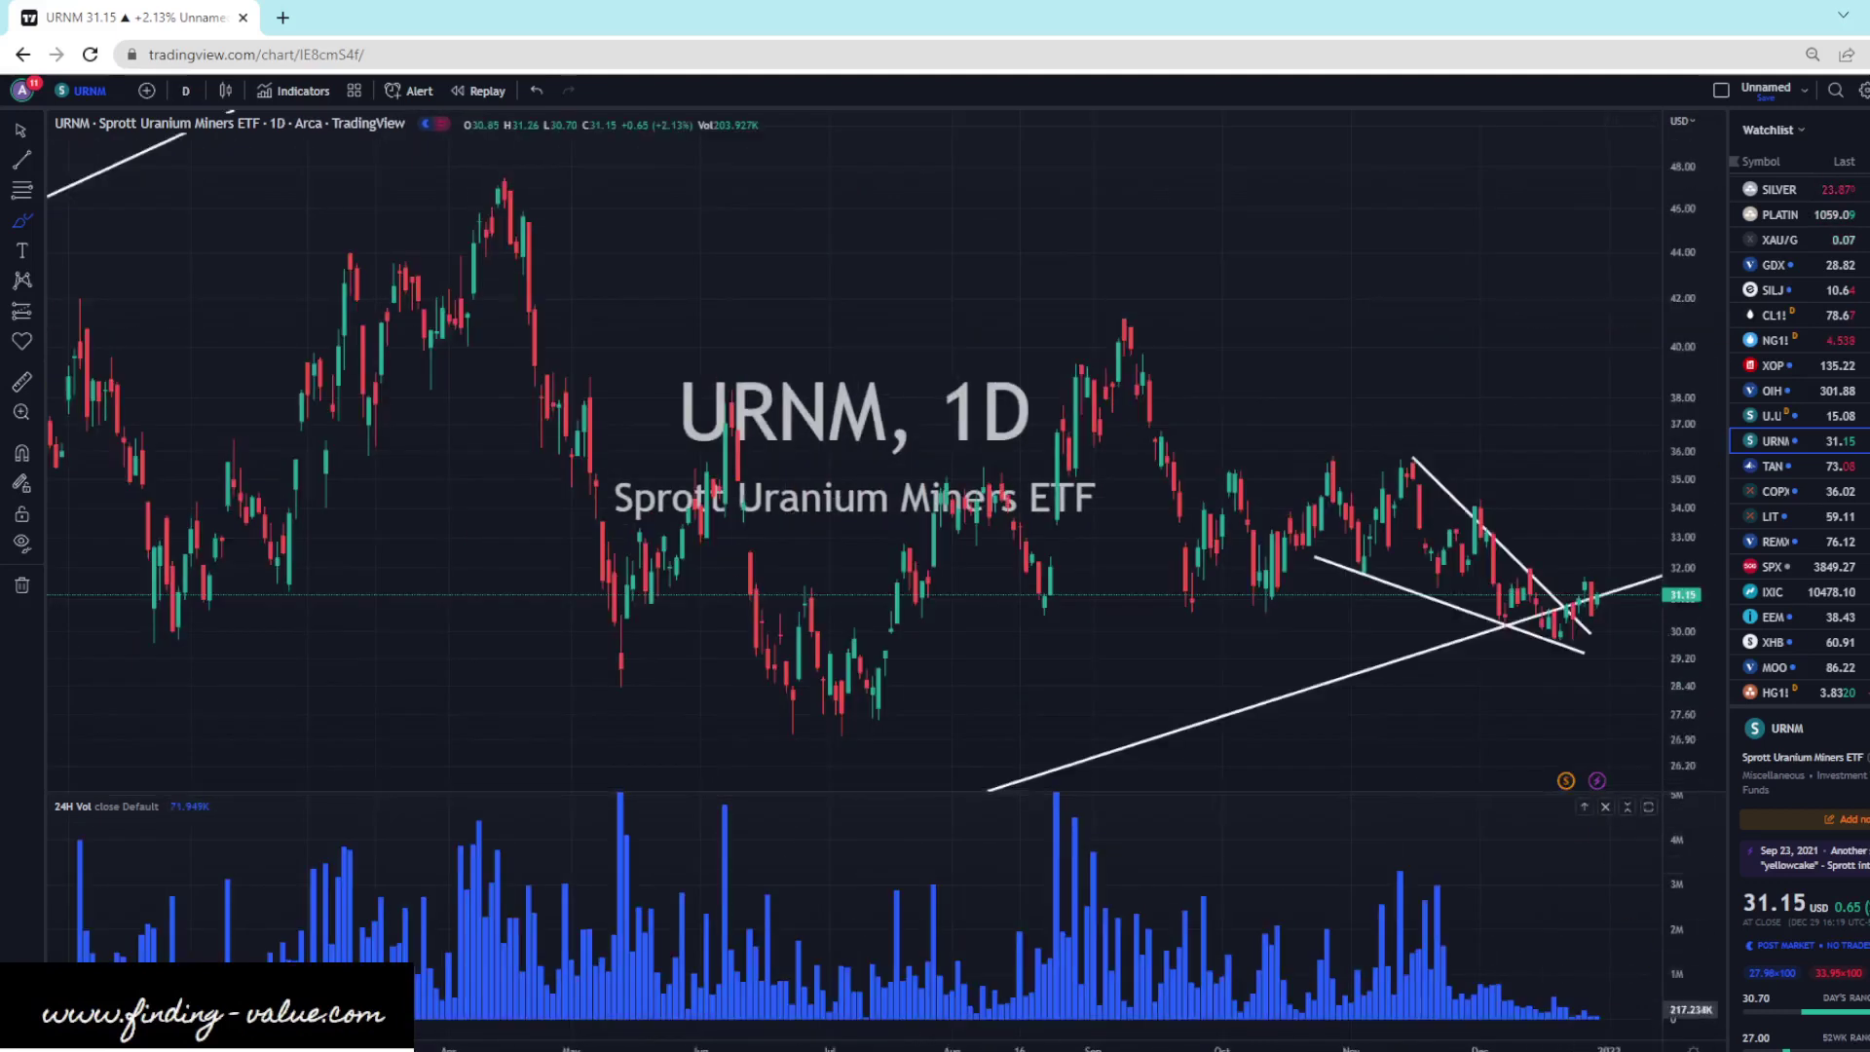
scroll(1444, 701, down, 10)
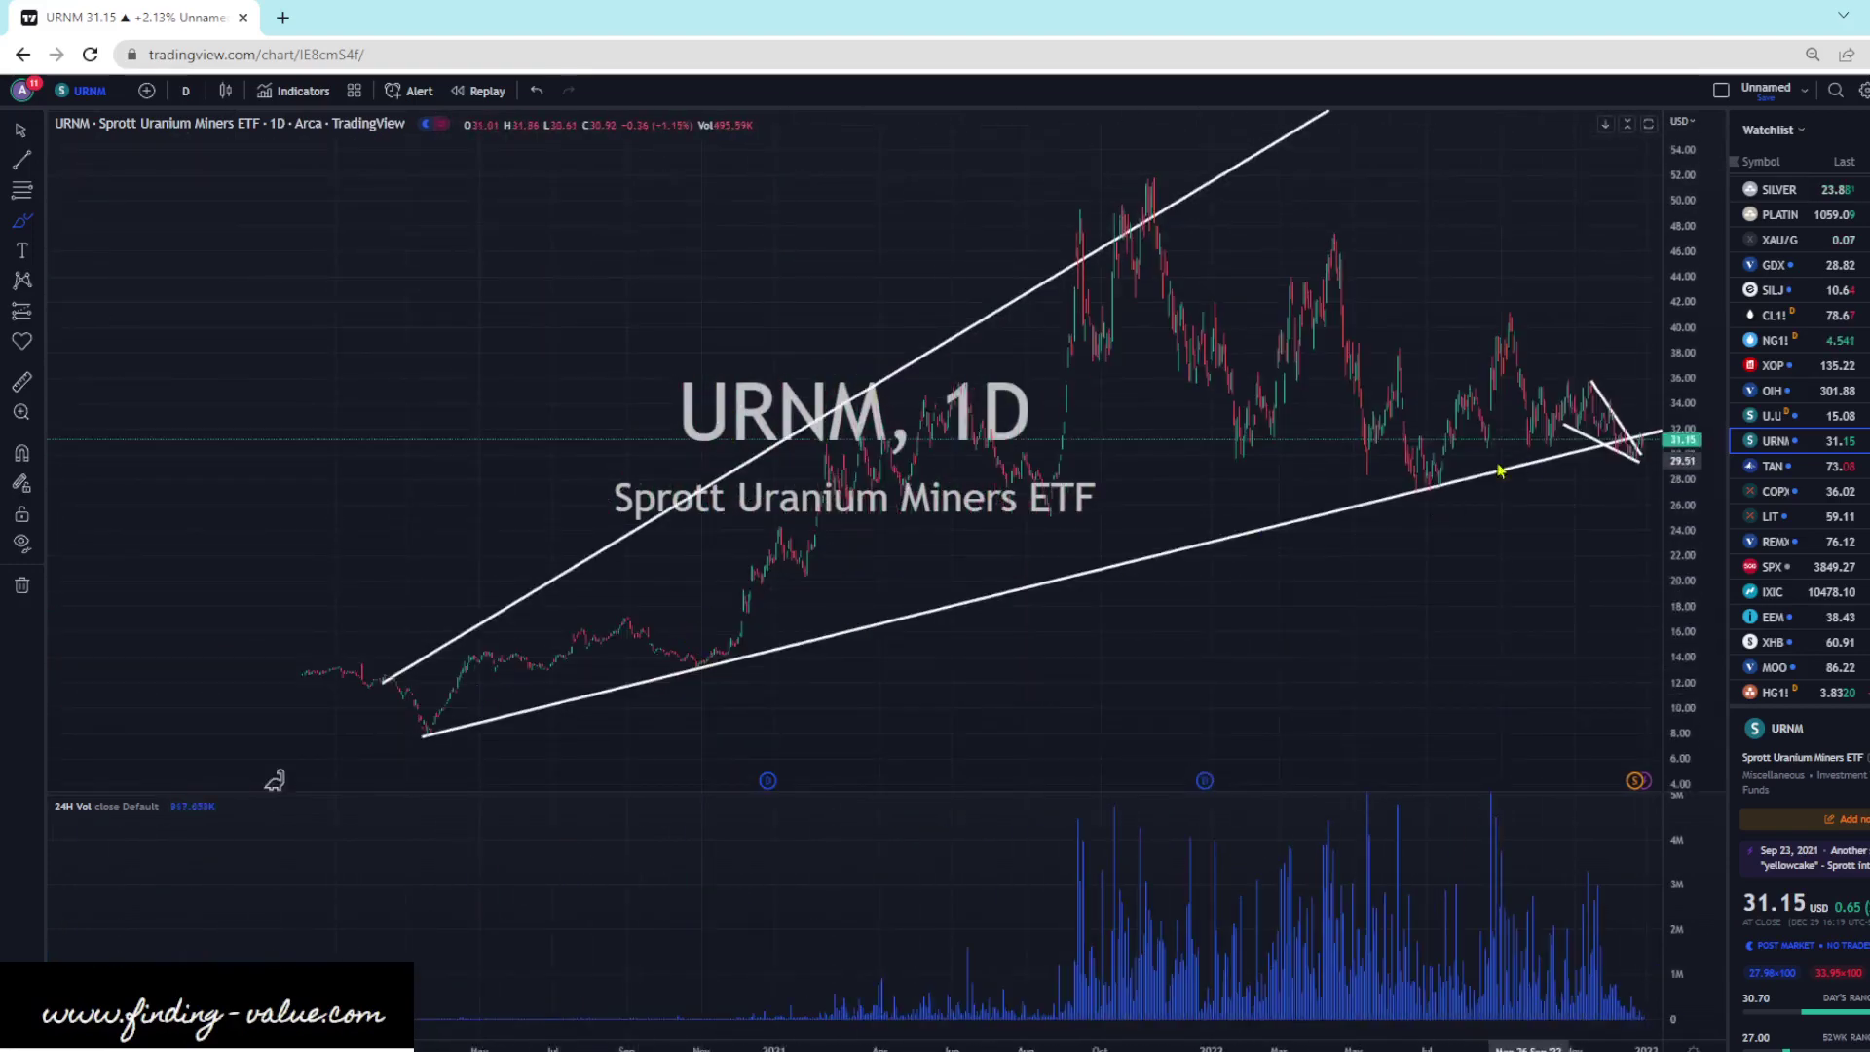
- Sketch and undo an arrow from the latest daily URNM candle up to about 45
scroll(1415, 539, up, 5)
scroll(1415, 538, up, 3)
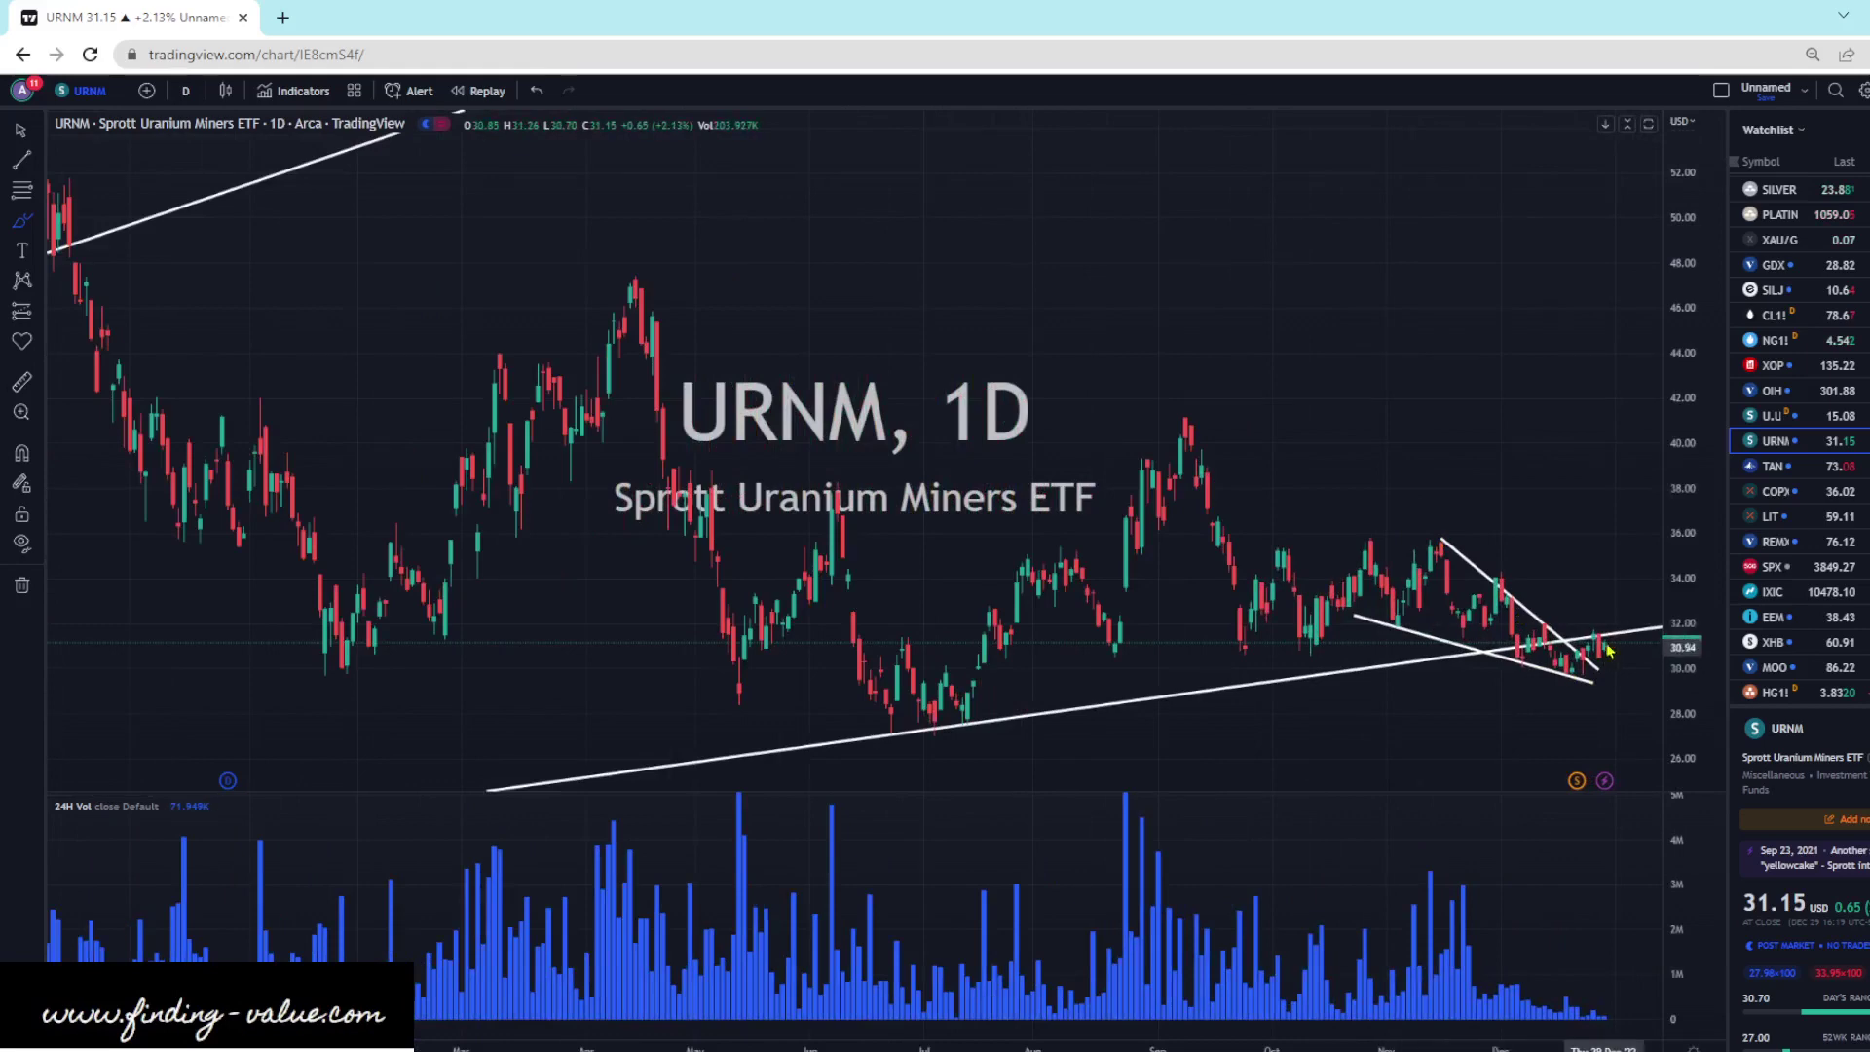
drag(1603, 651, 1616, 576)
drag(1637, 502, 1588, 395)
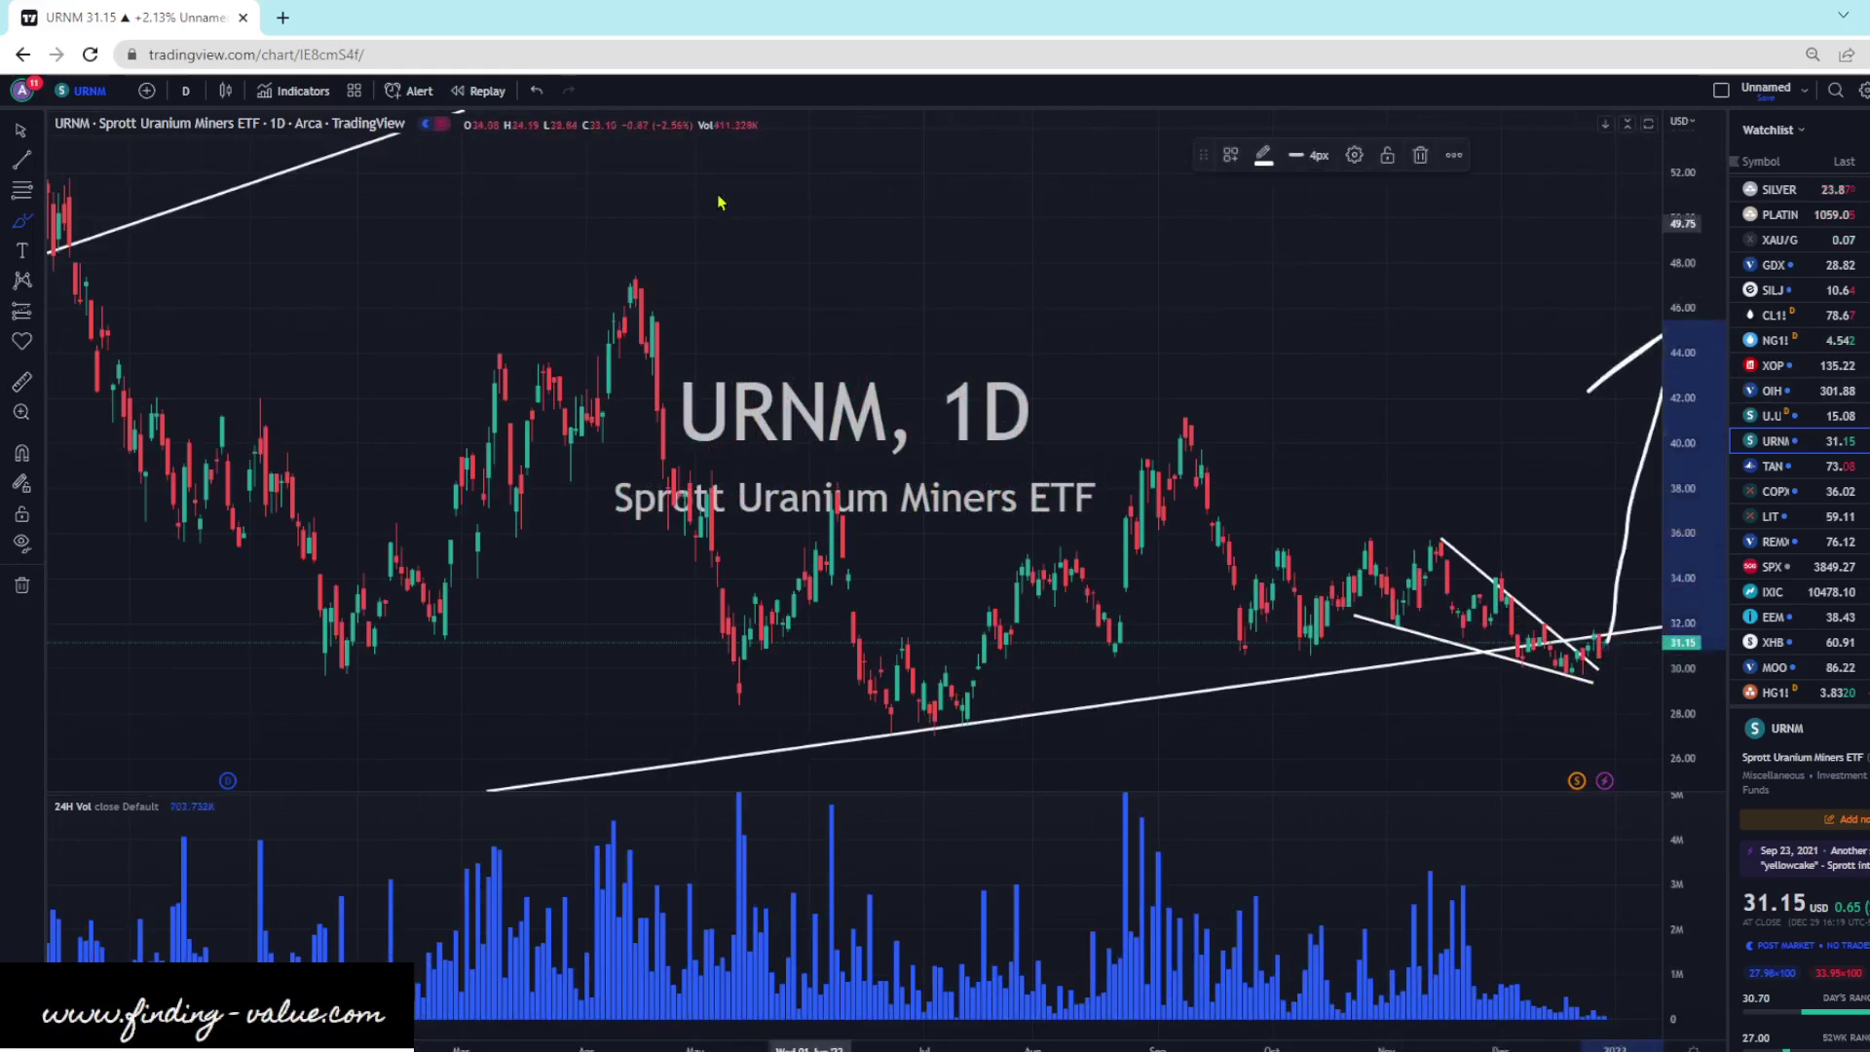
click(538, 90)
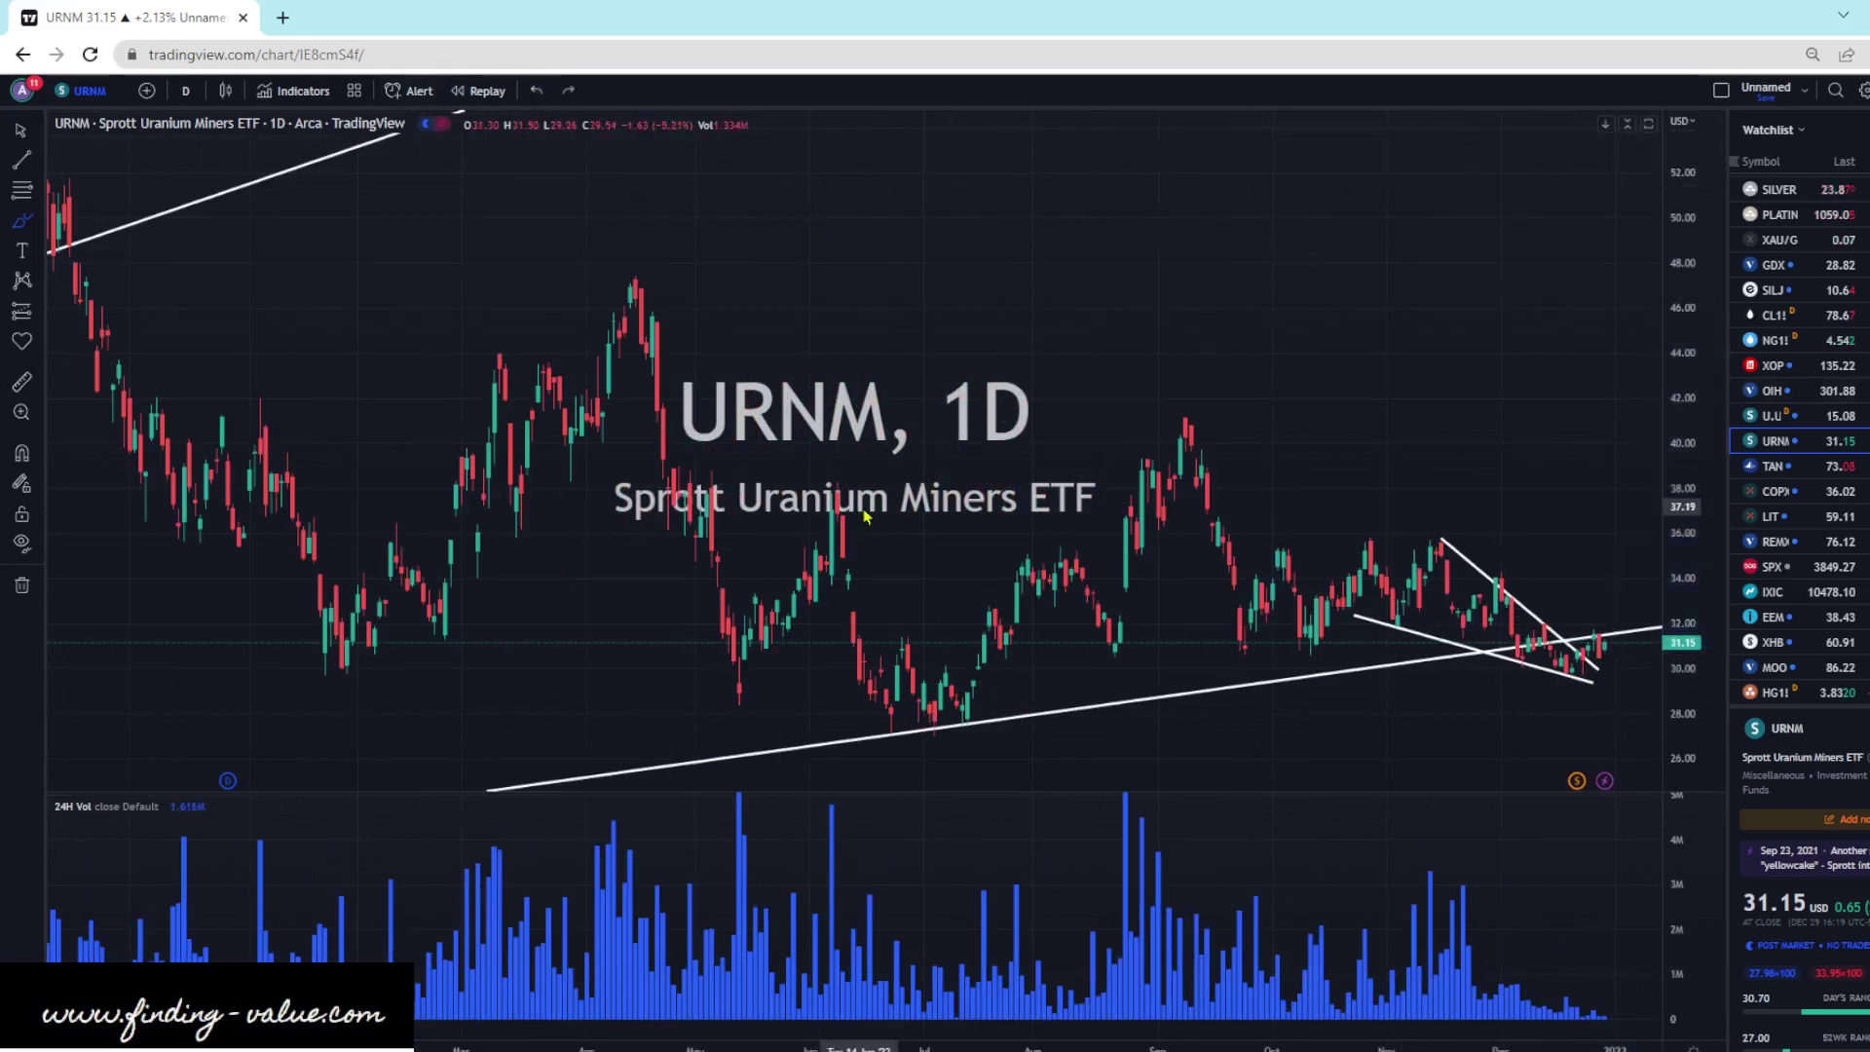
- Circle the latest daily URNM candles where they meet the long rising trendline, and undo the circle
scroll(865, 516, down, 3)
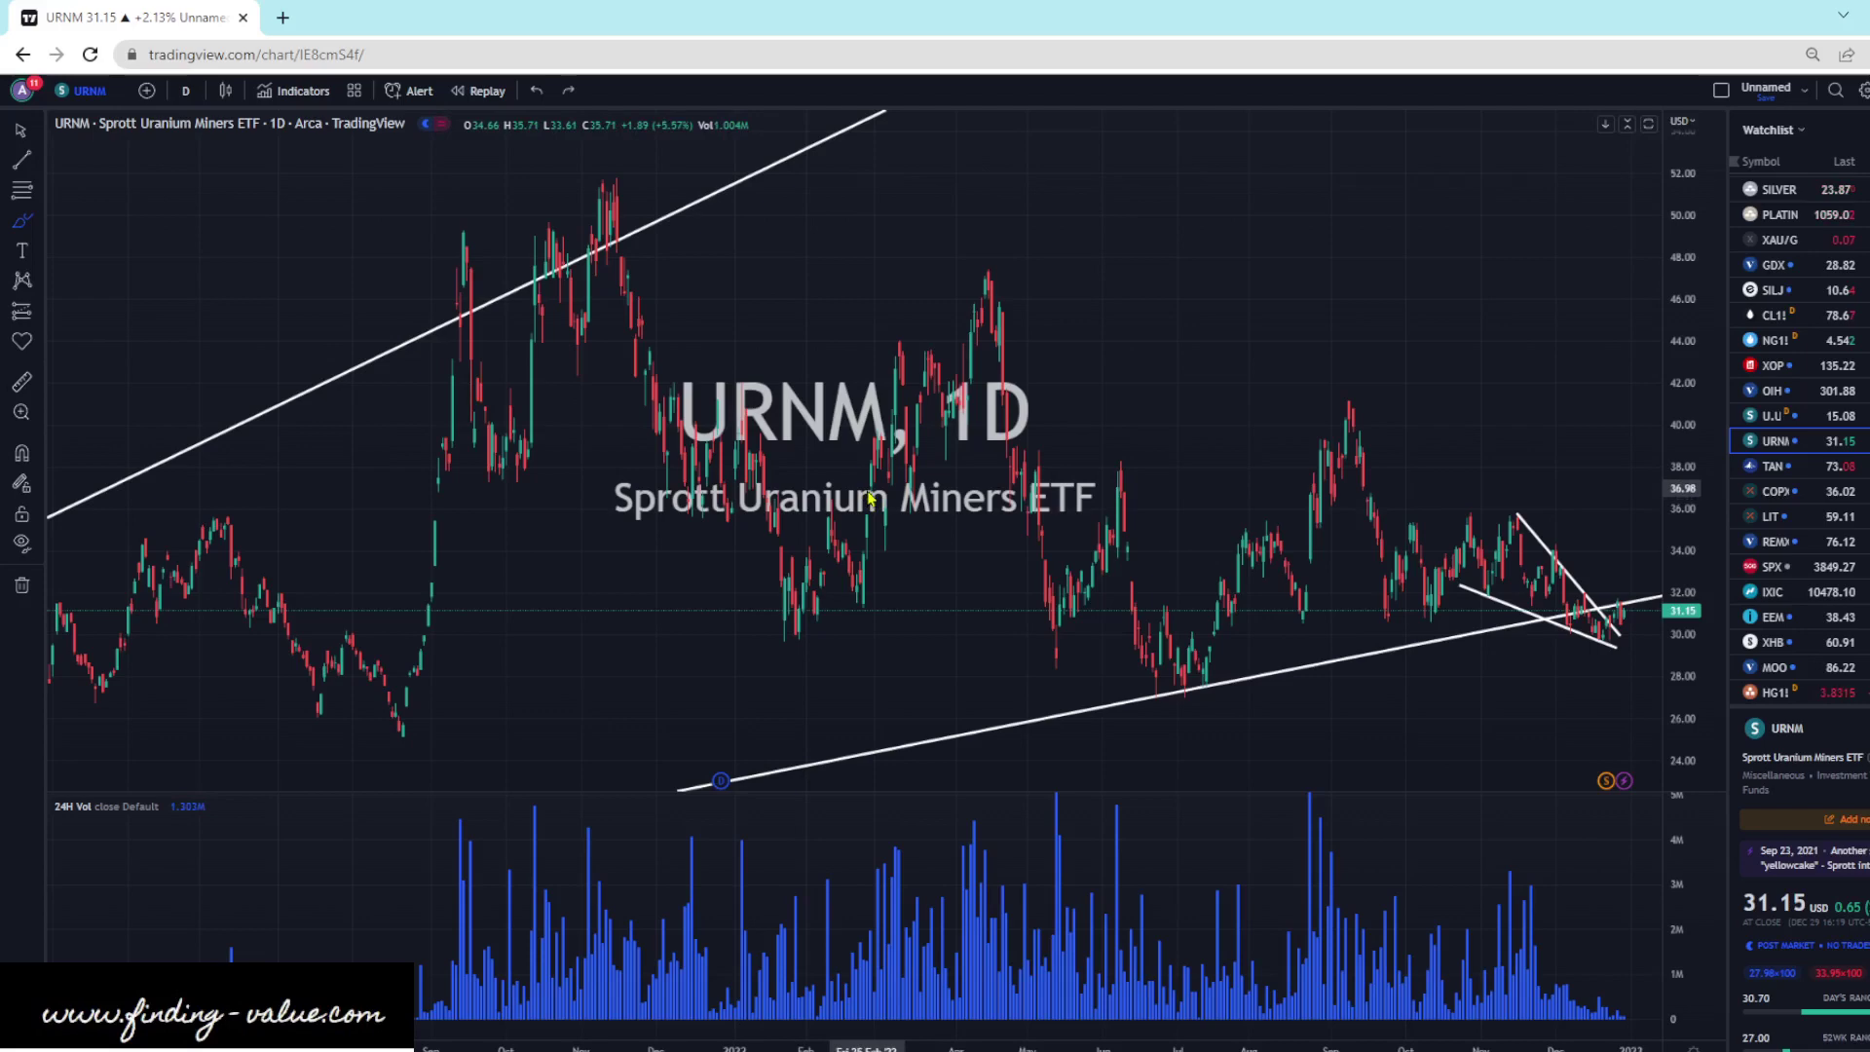
scroll(870, 497, up, 3)
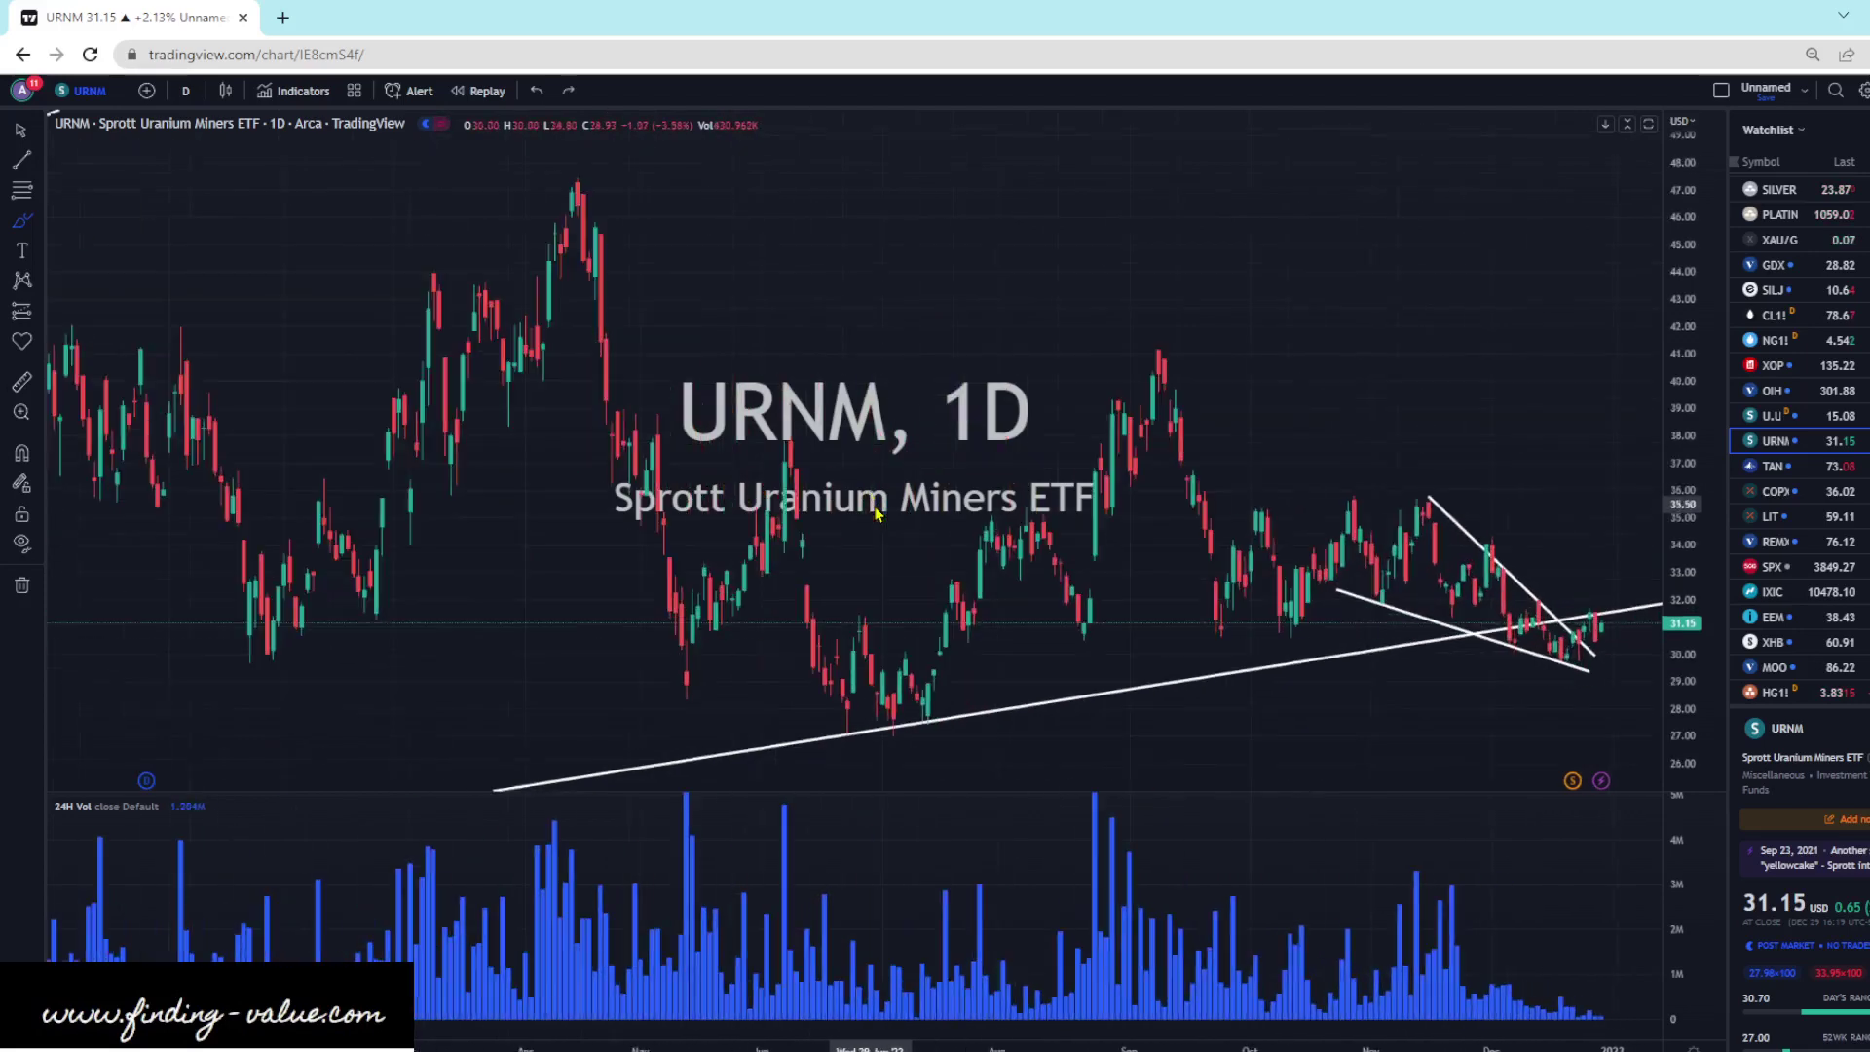
drag(1589, 618, 1557, 583)
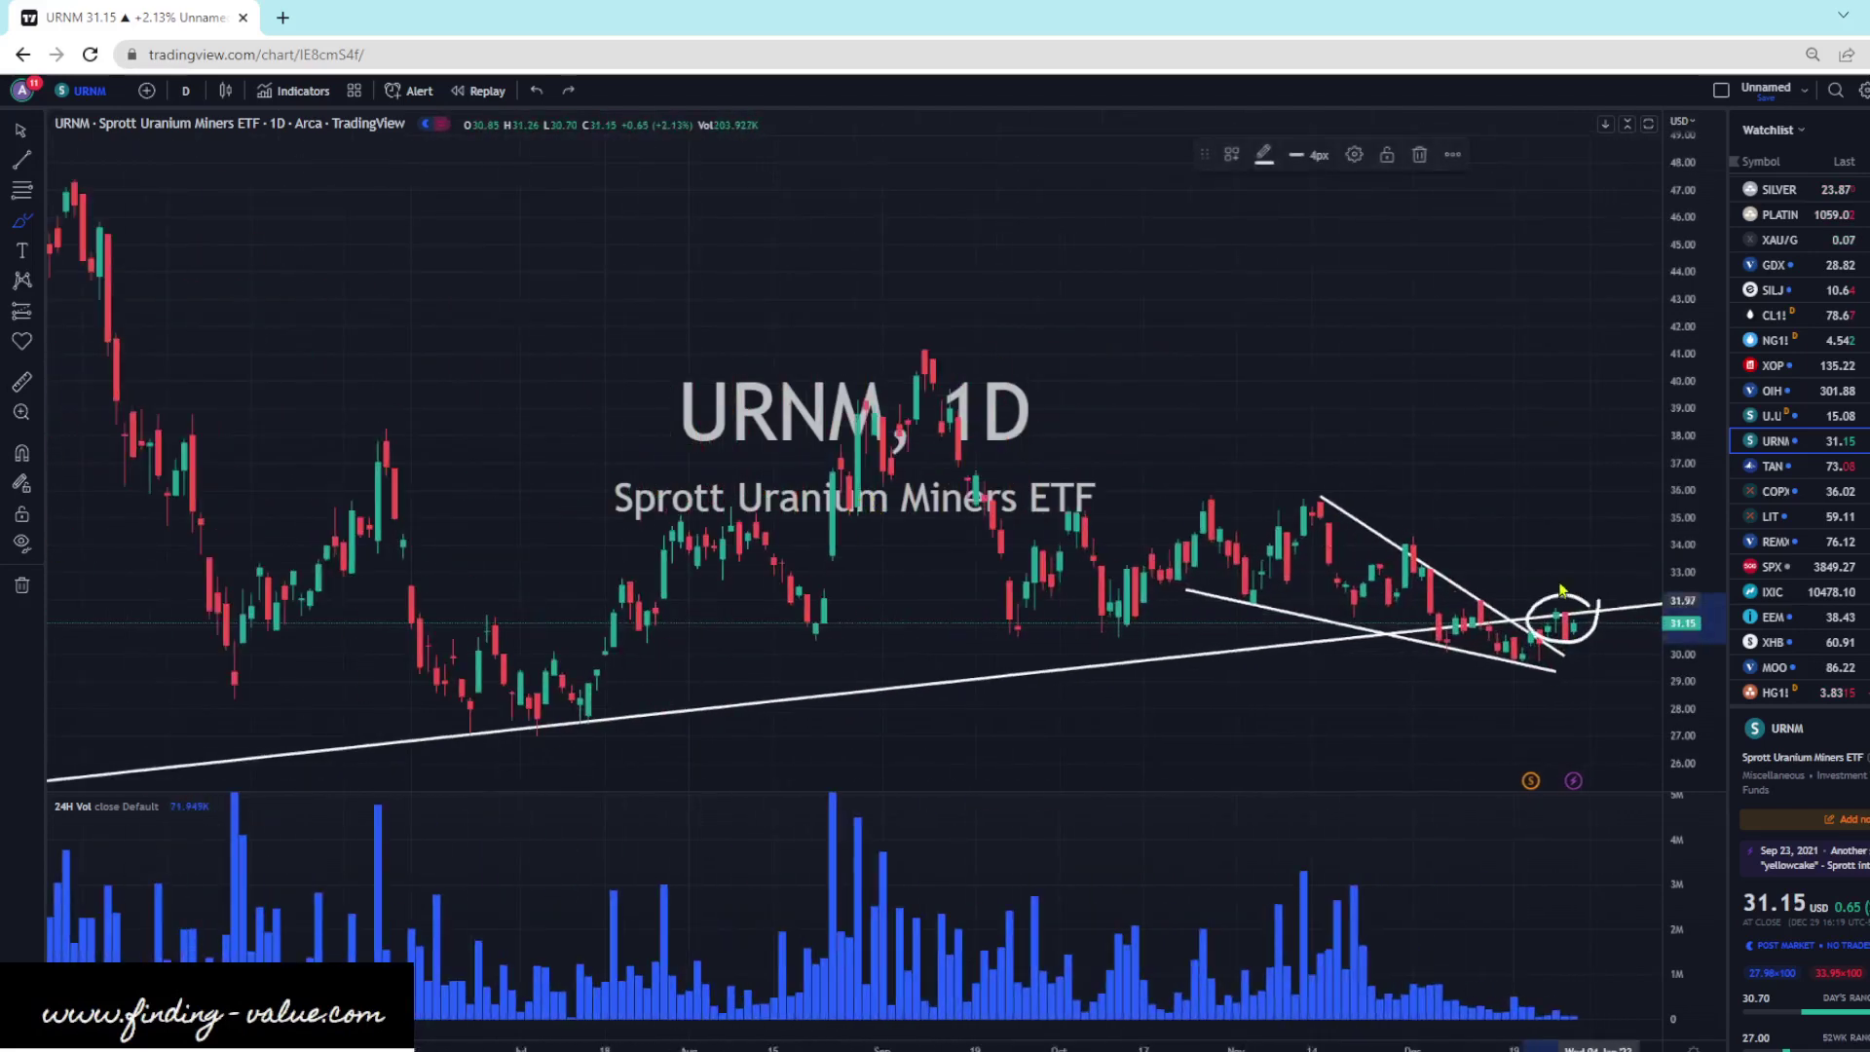
click(531, 92)
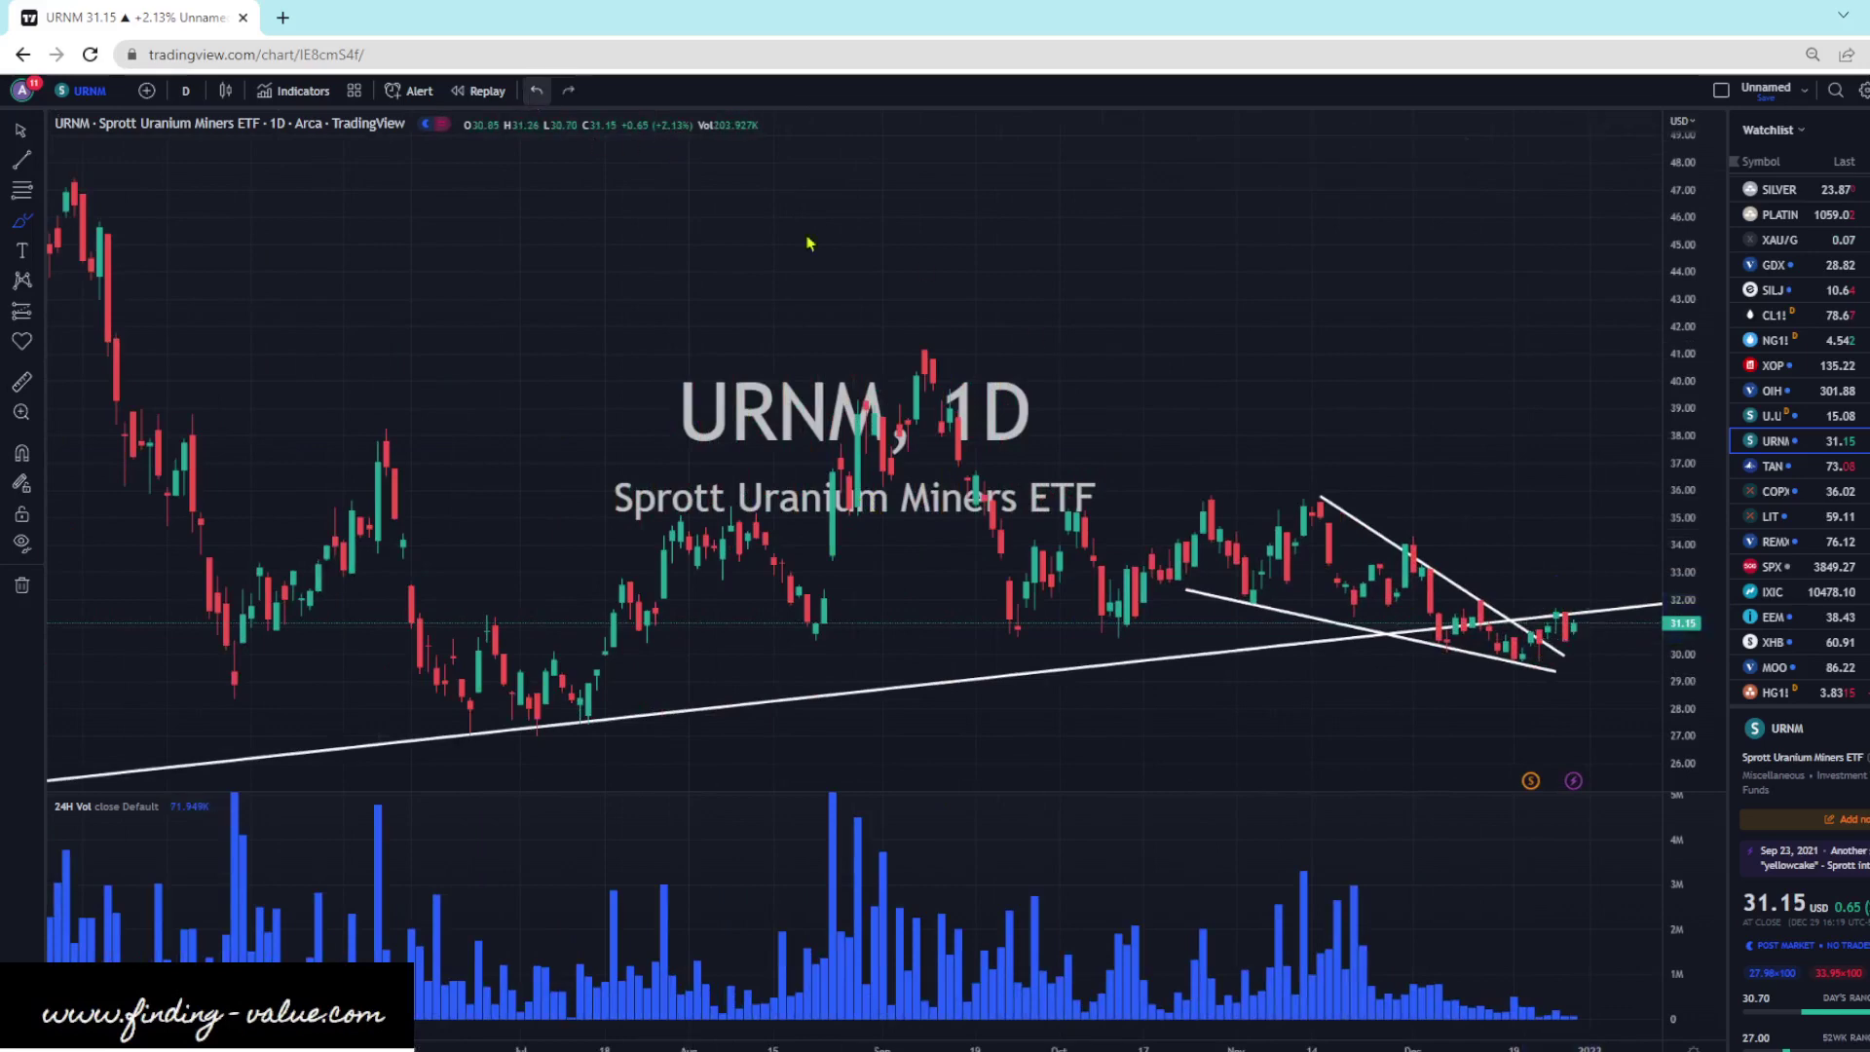
- Open the daily TAN chart, and sketch and undo a circle around the candles from about 10 November to mid-December
scroll(1227, 633, up, 5)
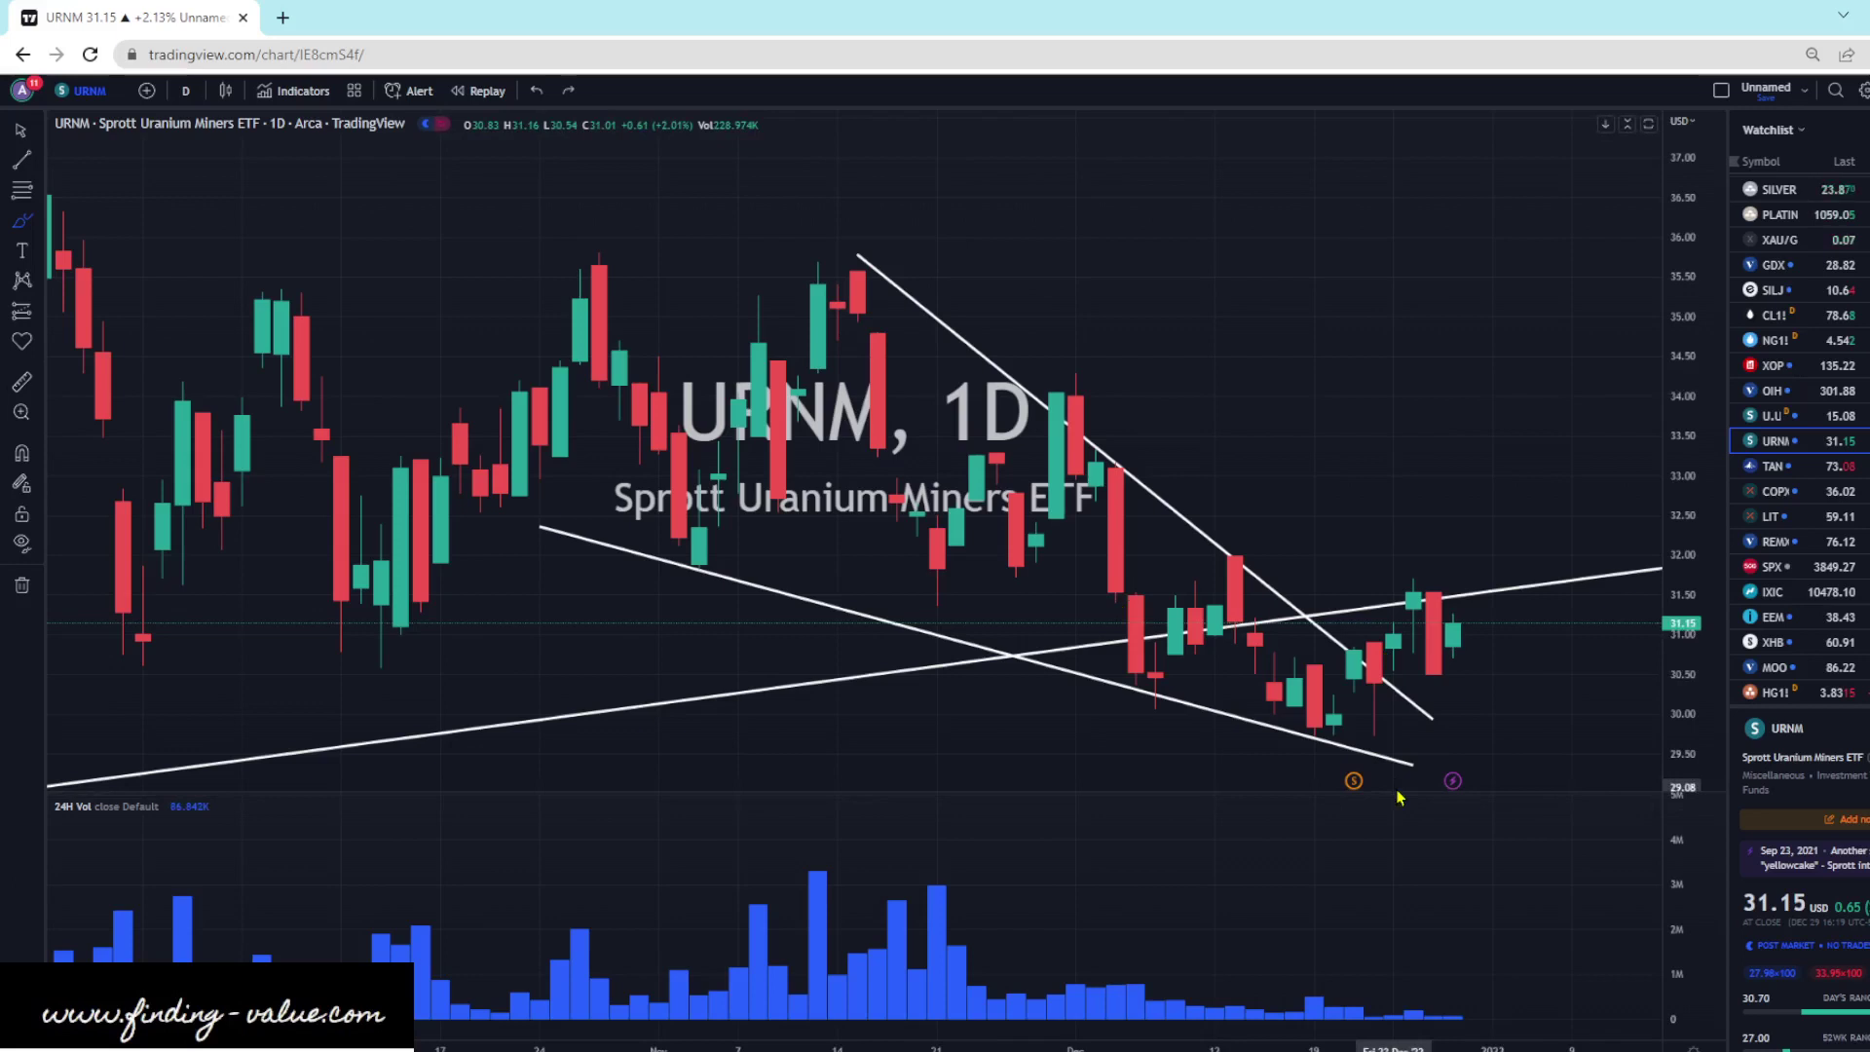
key(Down)
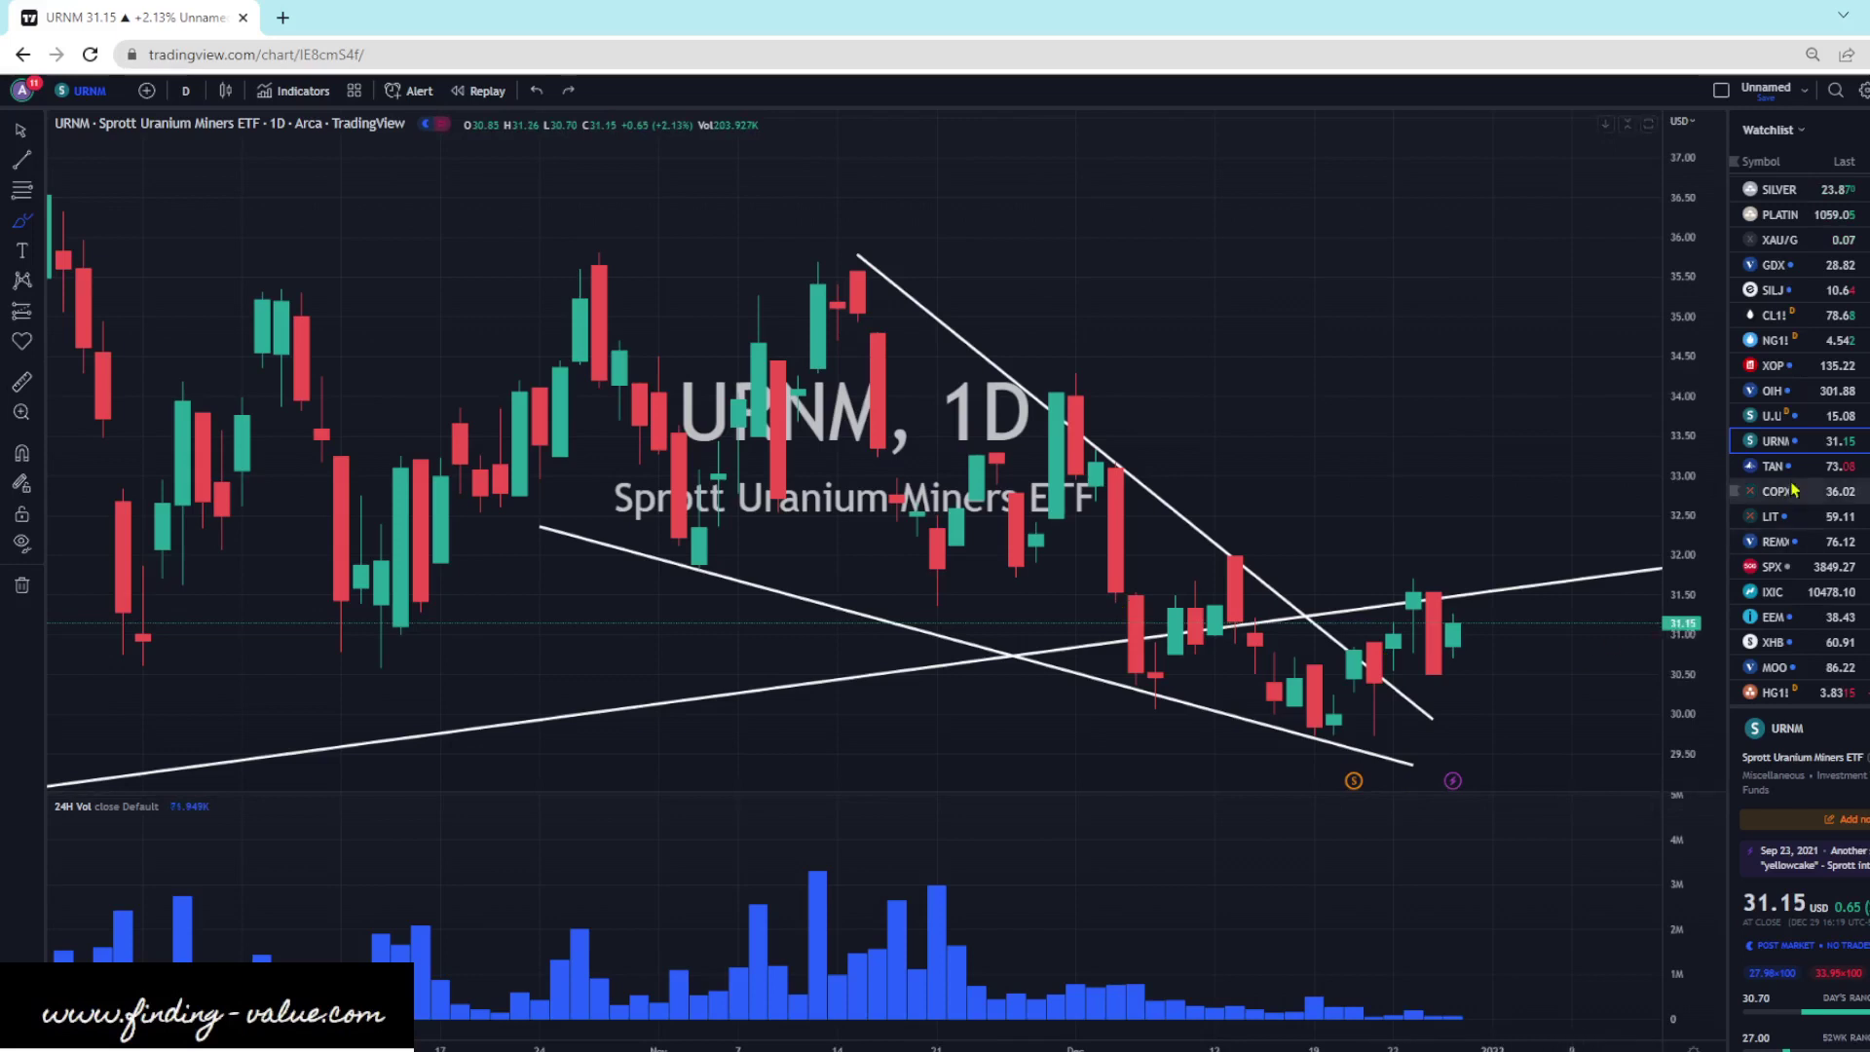
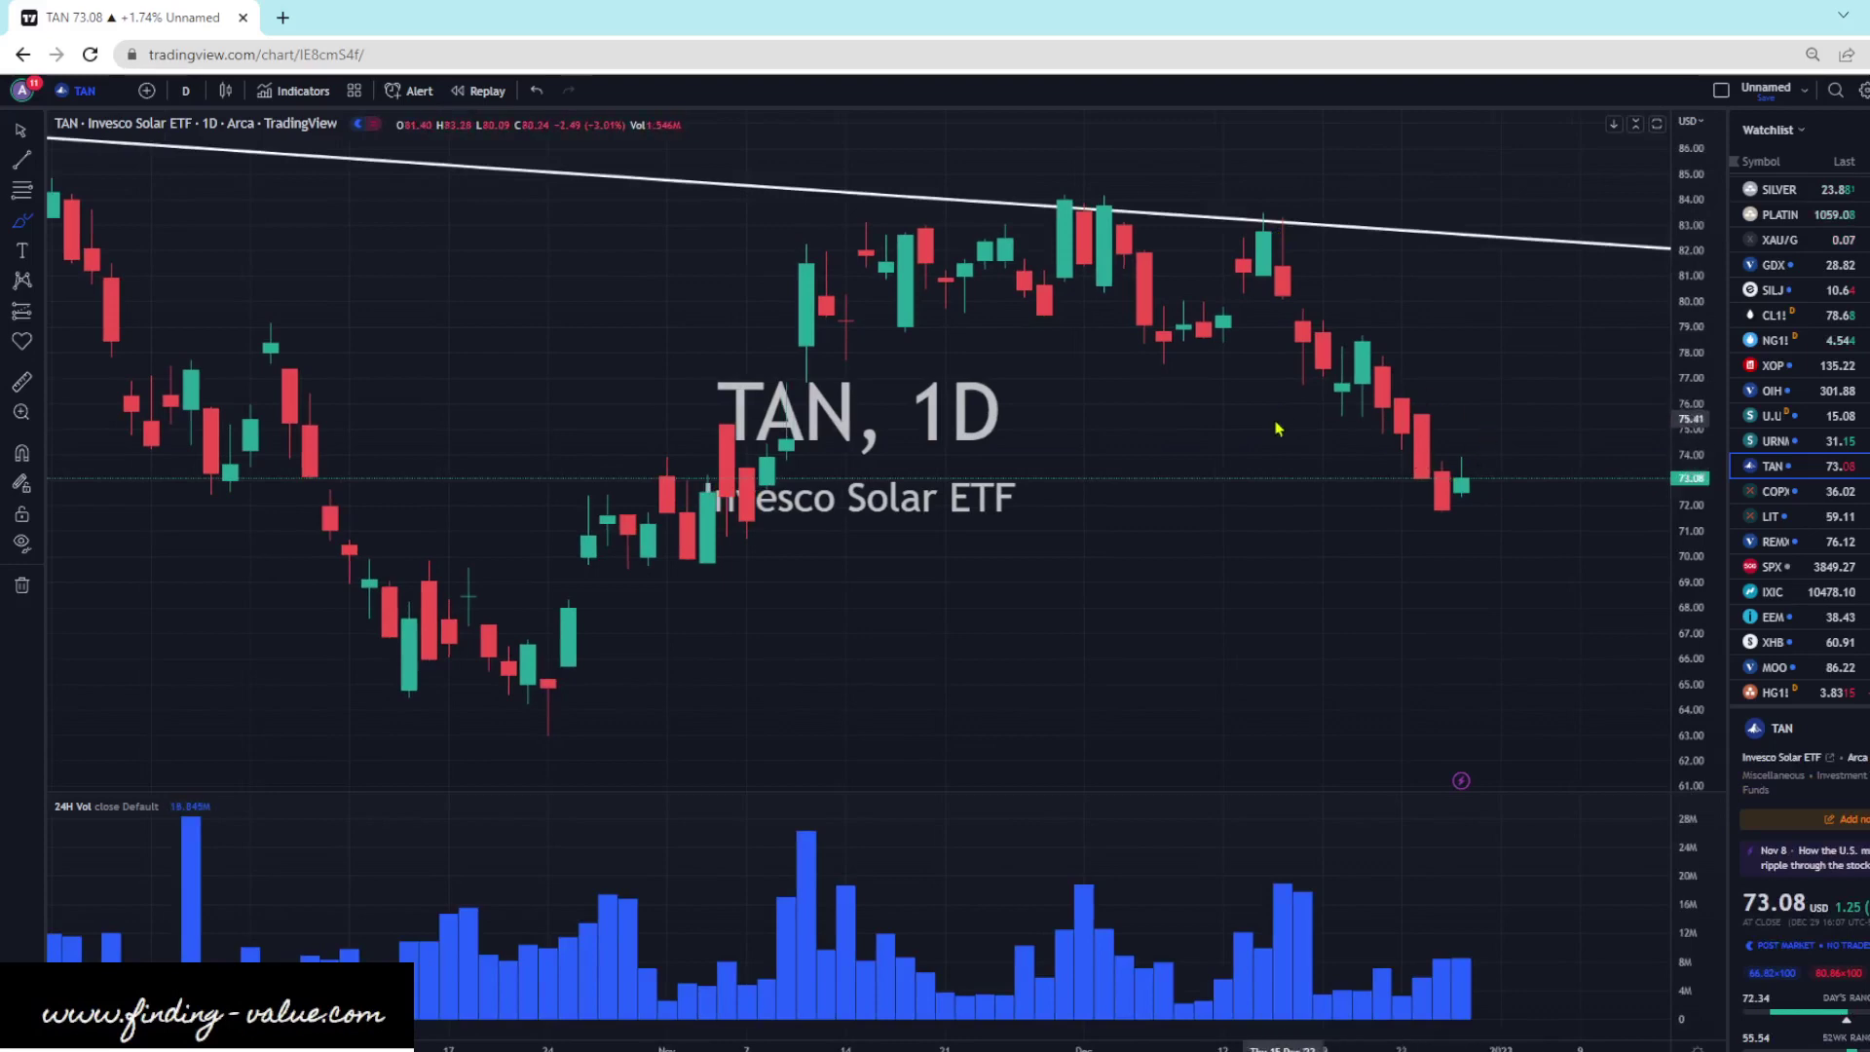
mouse_move(1141, 174)
mouse_down()
mouse_move(745, 251)
mouse_move(1094, 354)
mouse_move(1336, 276)
mouse_move(1271, 195)
mouse_move(1127, 151)
mouse_up()
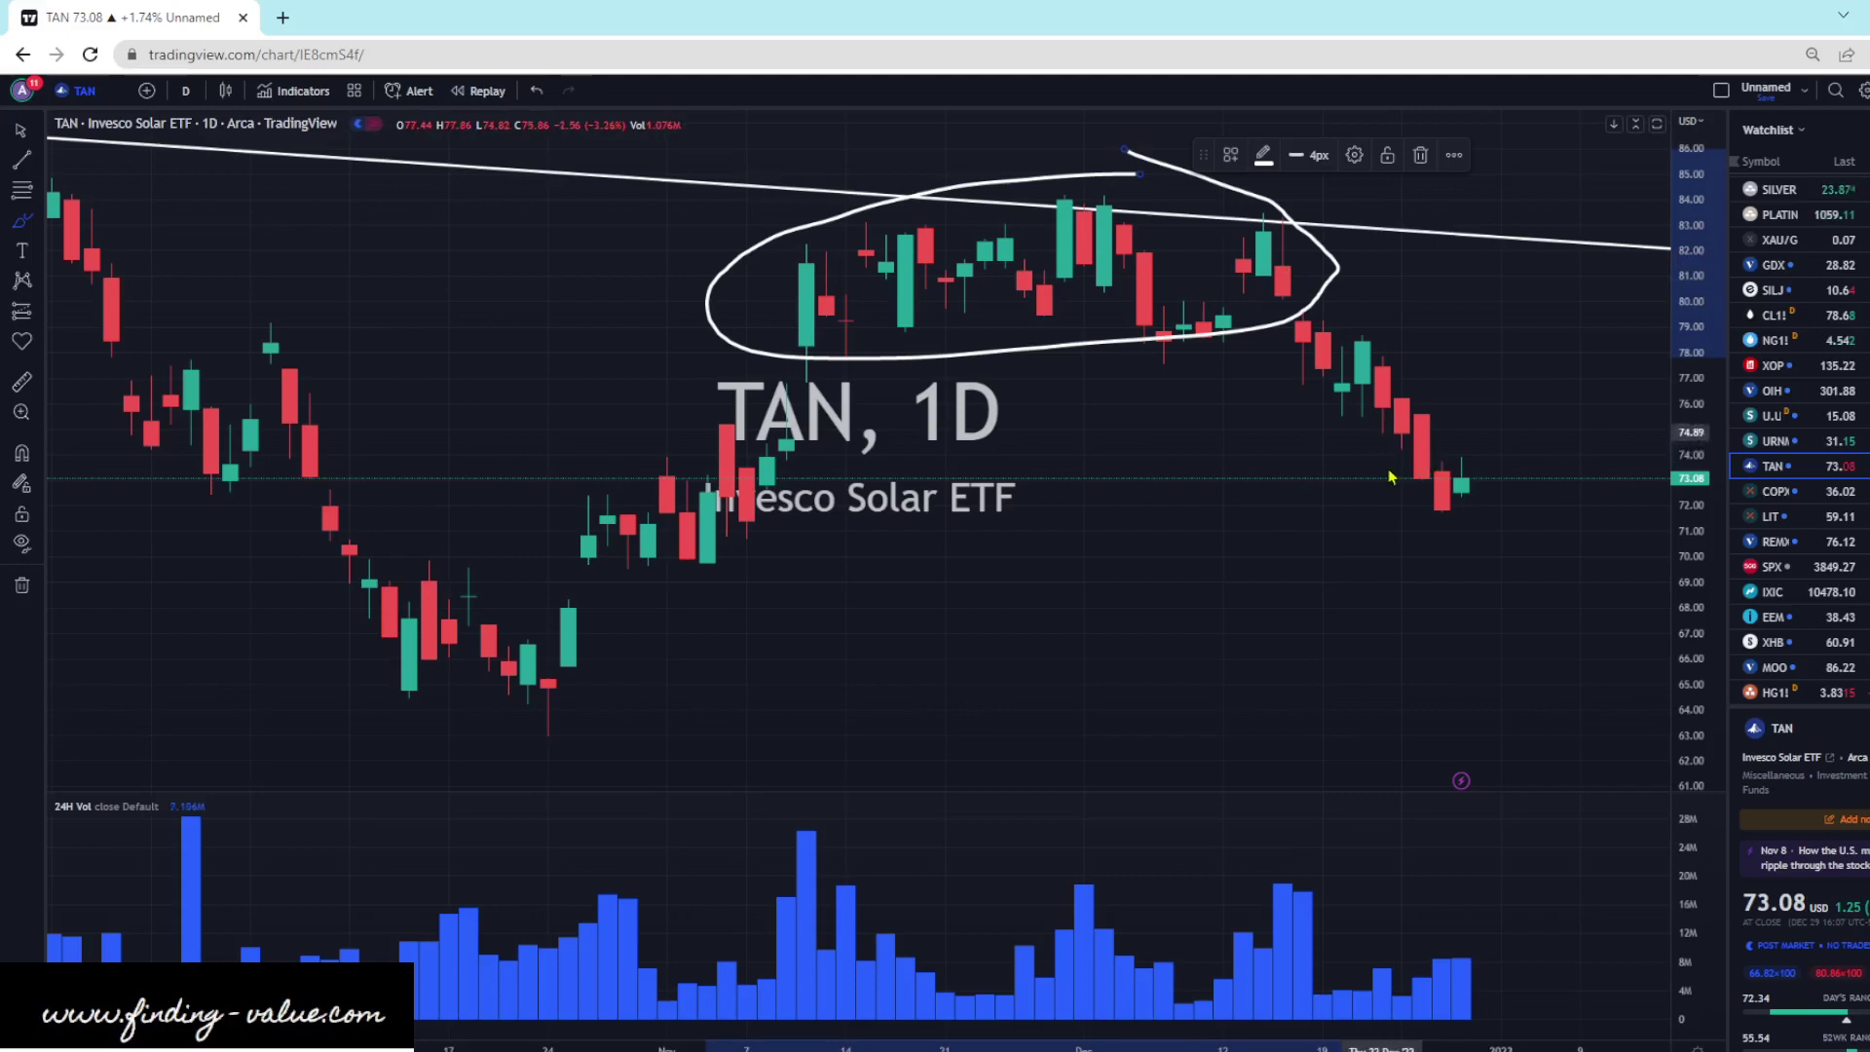
click(537, 91)
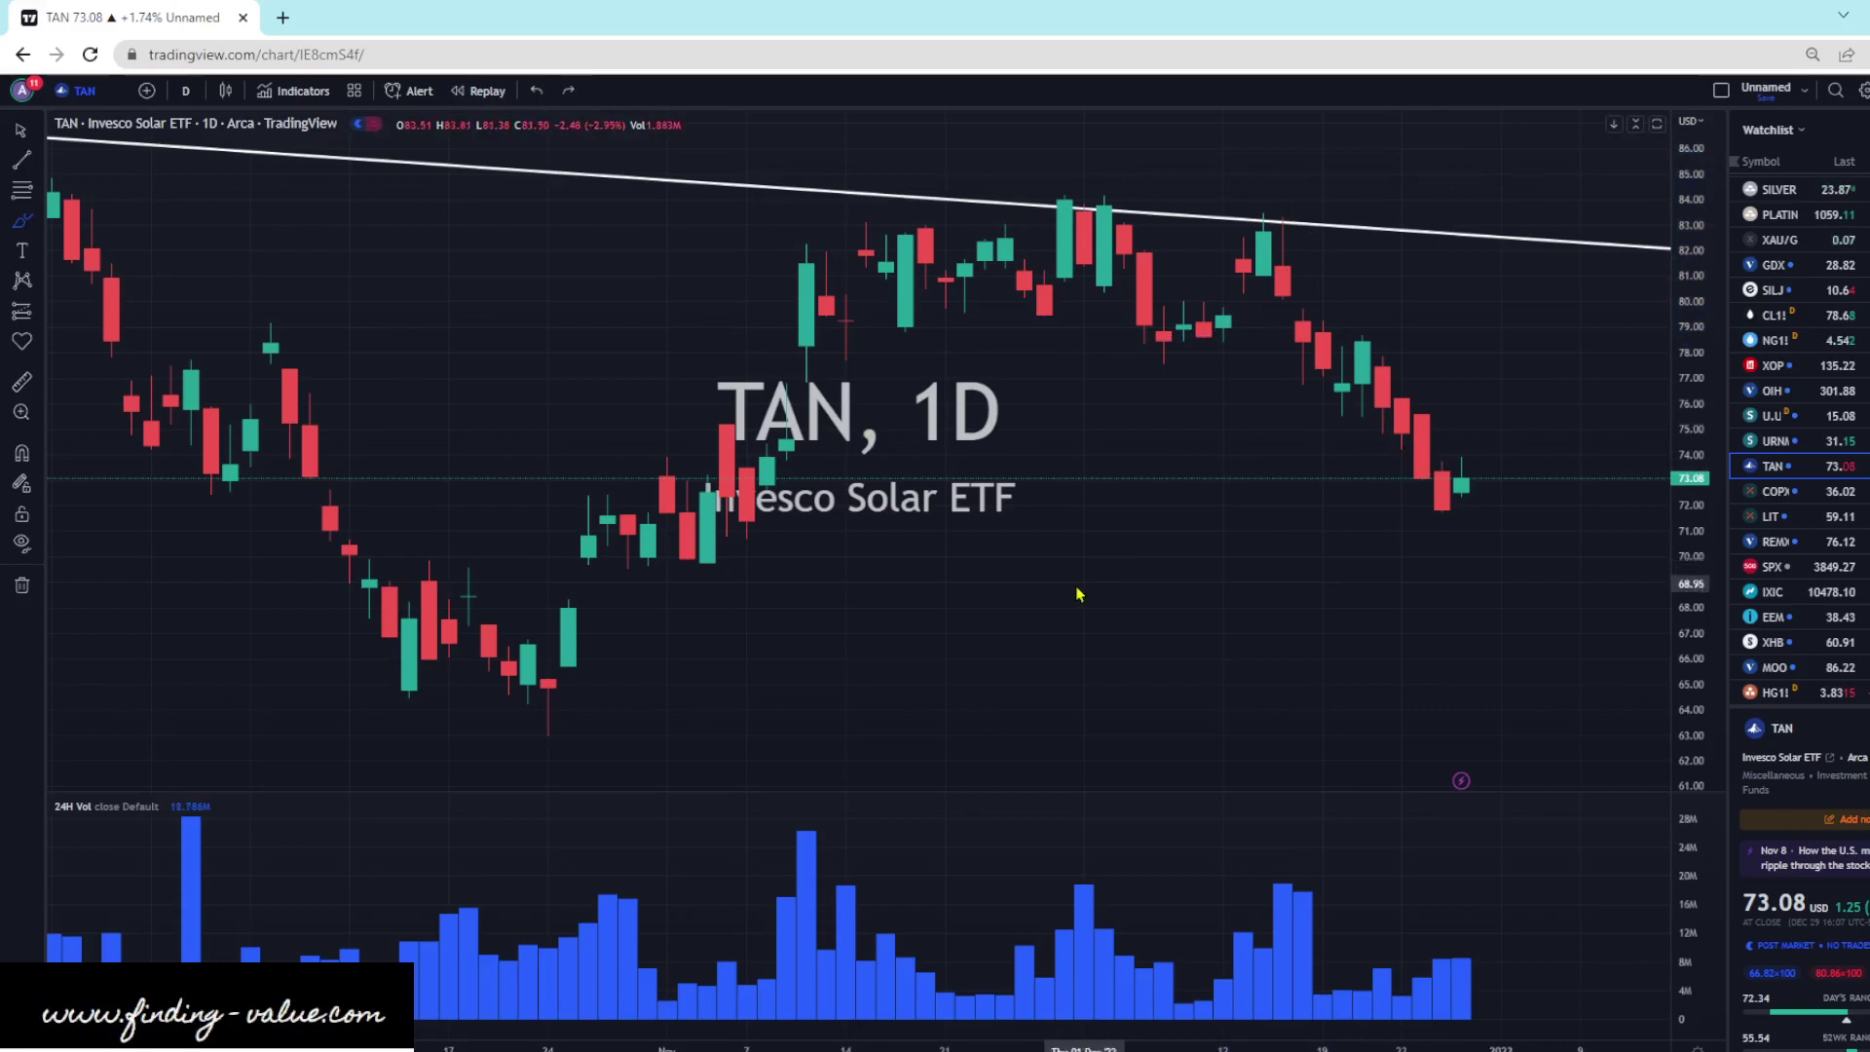
- Open the COPX copper miners chart and switch it to the monthly timeframe
scroll(1792, 390, down, 2)
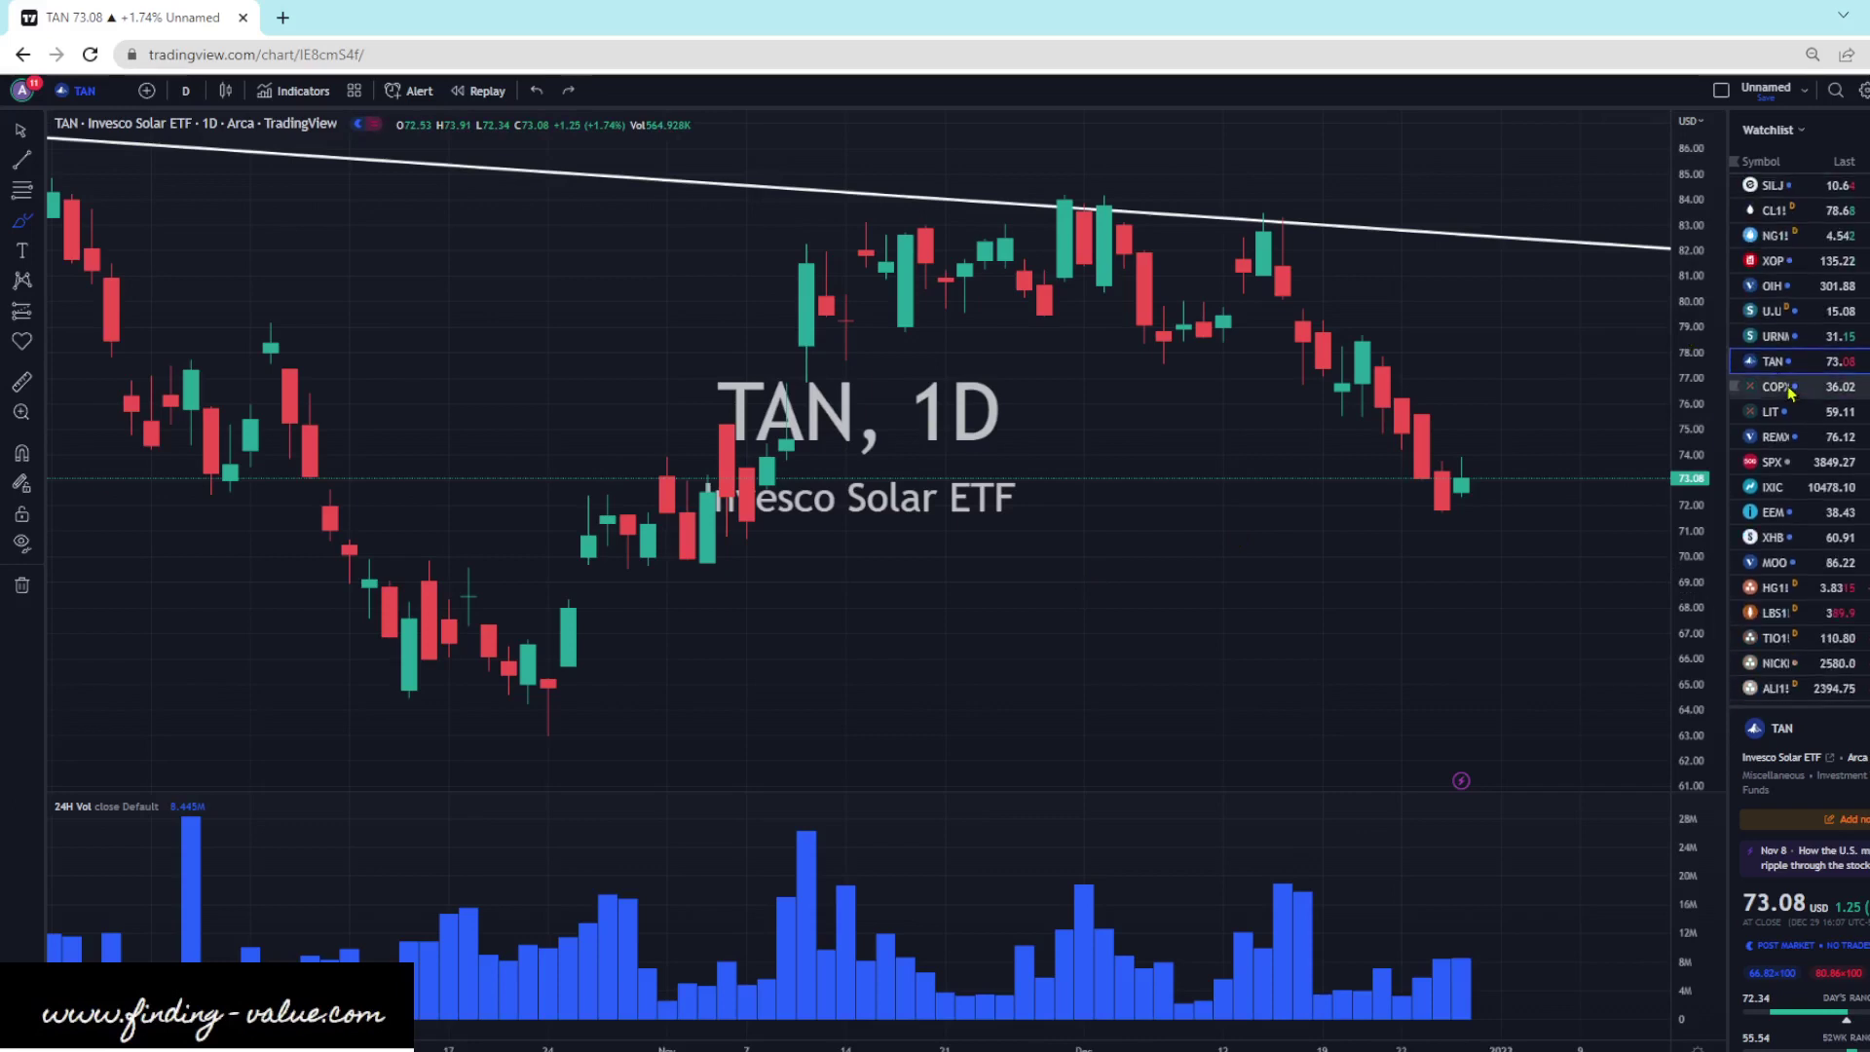
click(1733, 393)
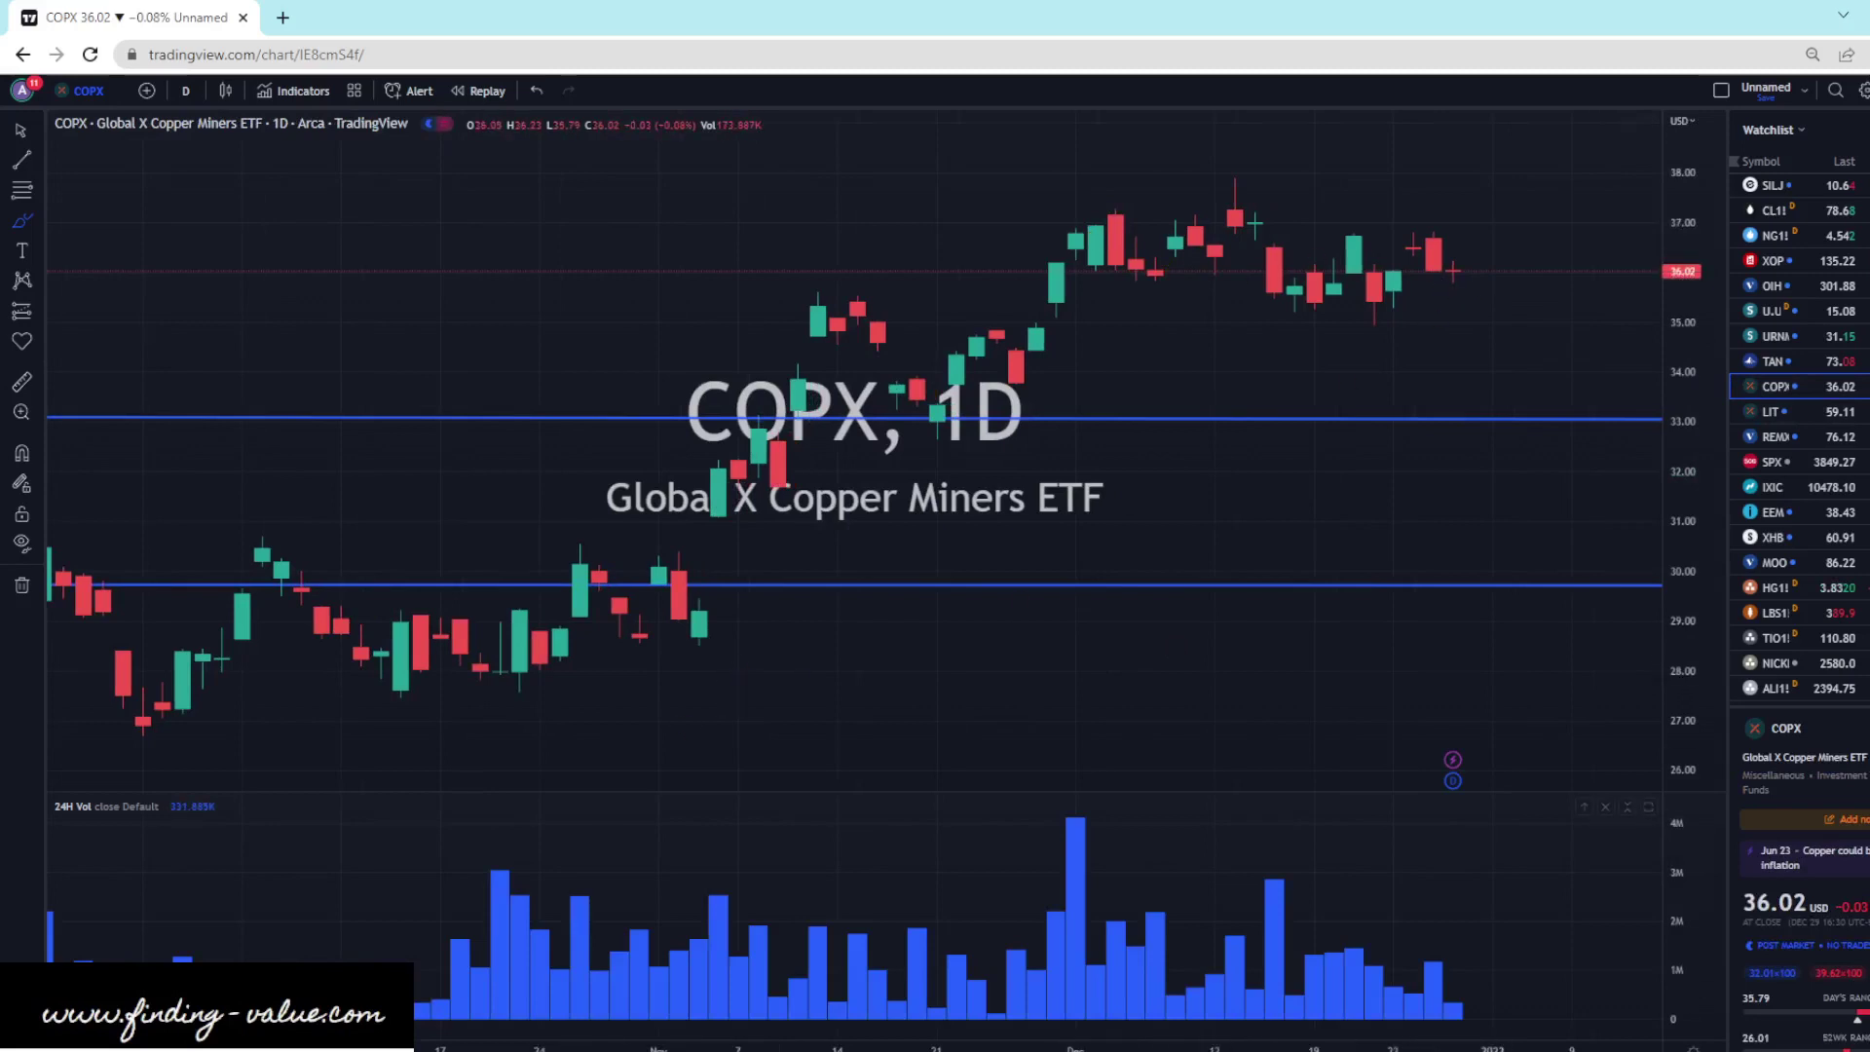
text(1M)
key(Return)
scroll(1547, 328, up, 3)
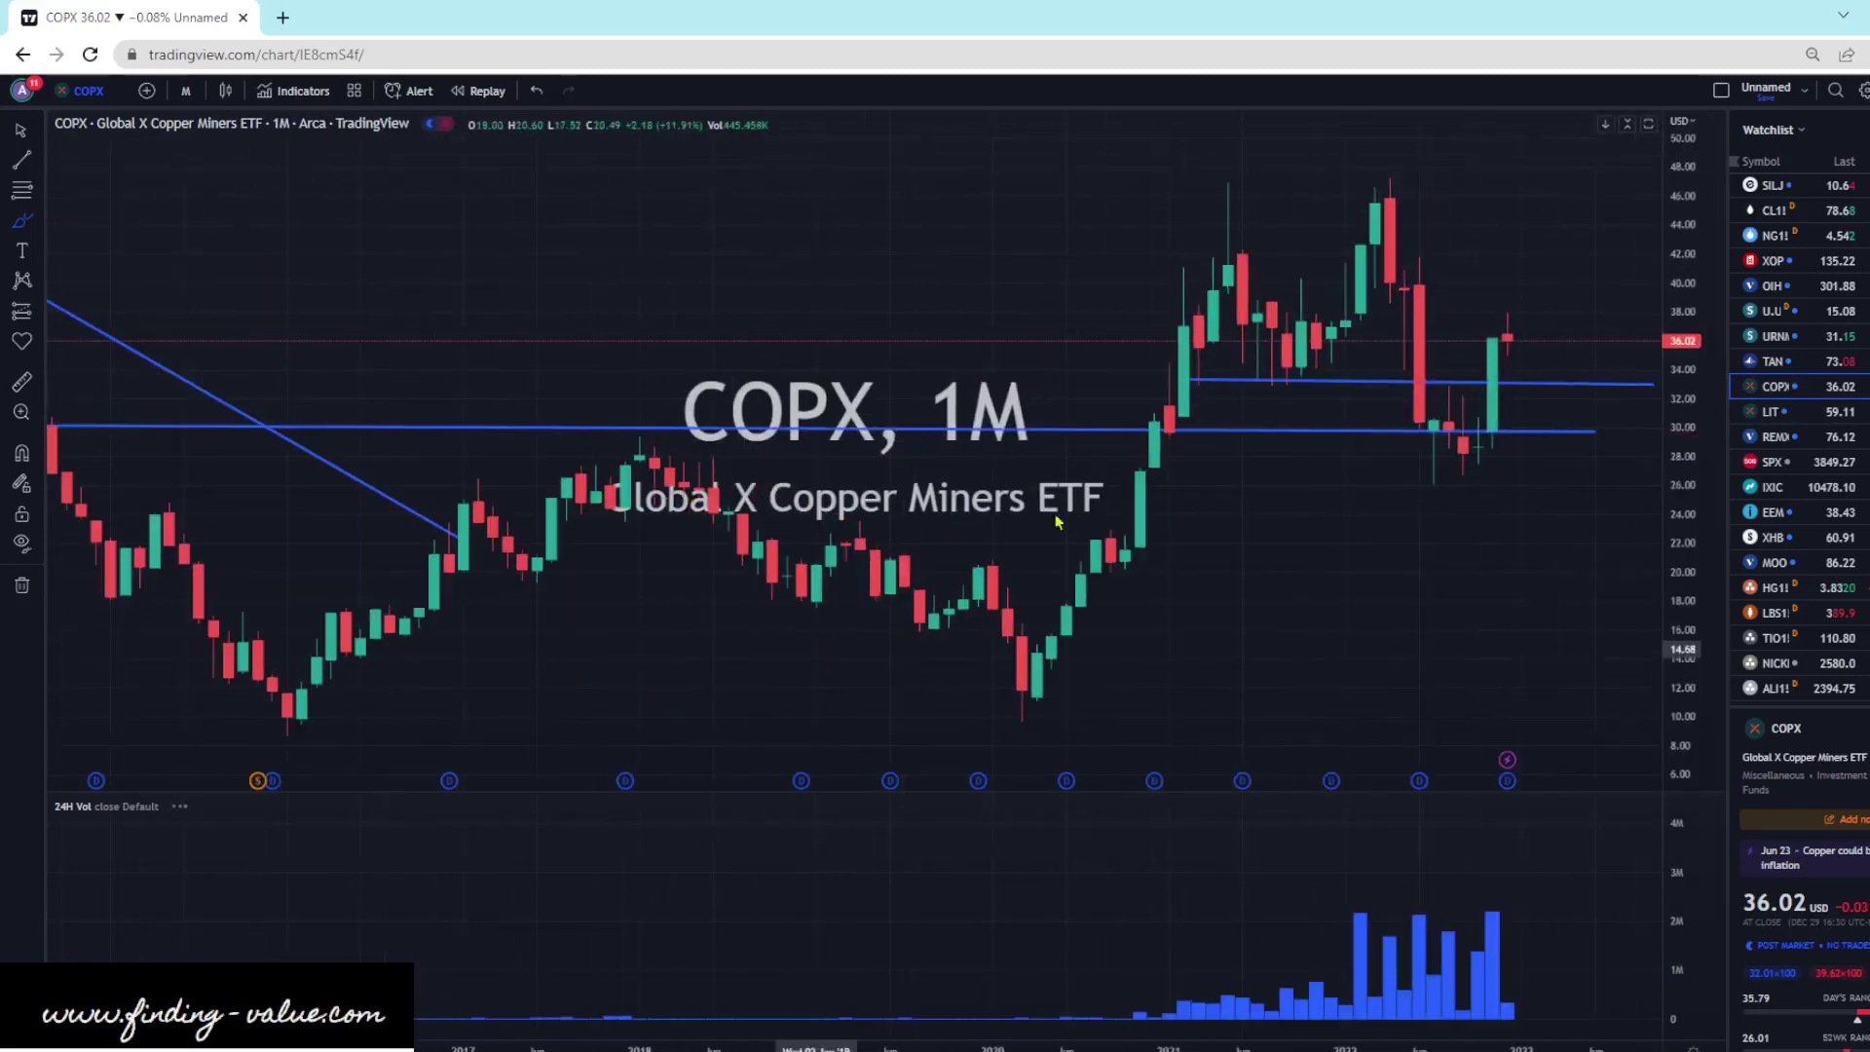
- Sketch and undo a circle around the latest monthly COPX candles and an arrow rising to about 48
mouse_move(1537, 301)
mouse_down()
mouse_move(1481, 305)
mouse_move(1547, 327)
mouse_up()
mouse_move(1508, 387)
mouse_down()
mouse_move(1565, 290)
mouse_move(1578, 195)
mouse_move(1639, 213)
mouse_up()
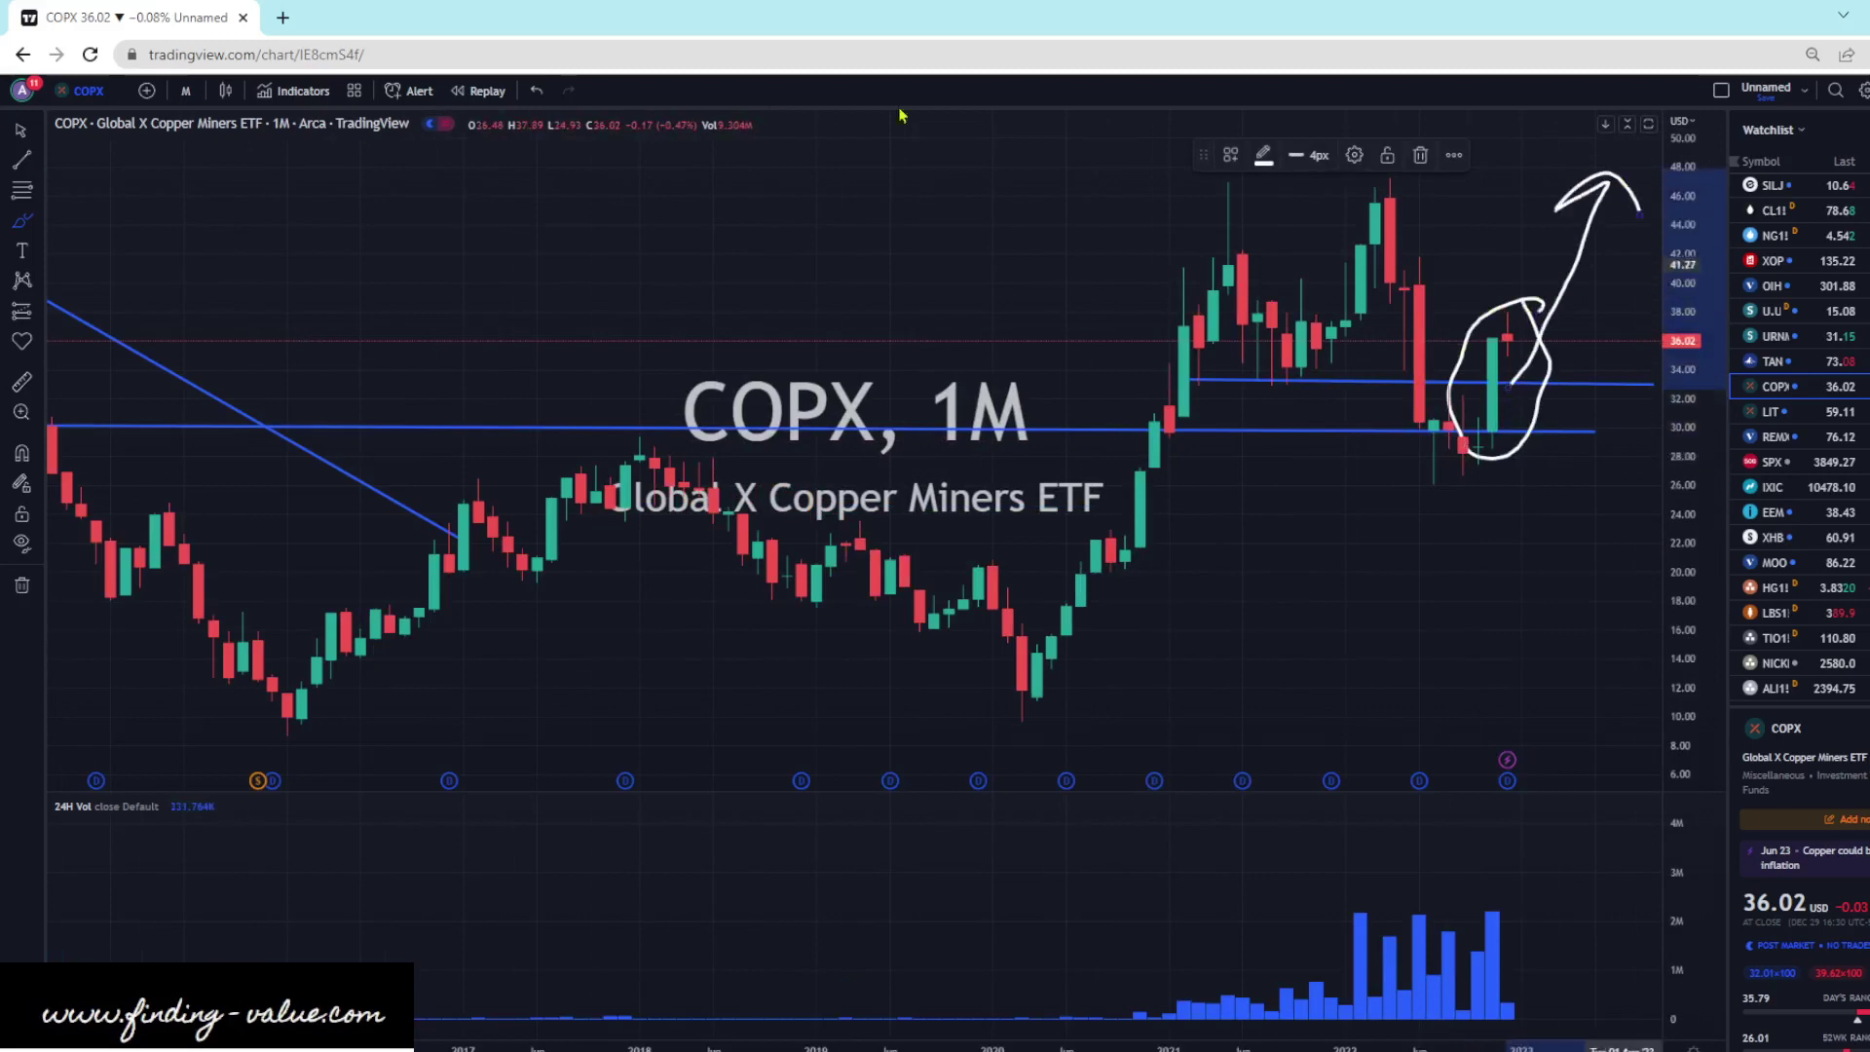
click(538, 93)
click(537, 94)
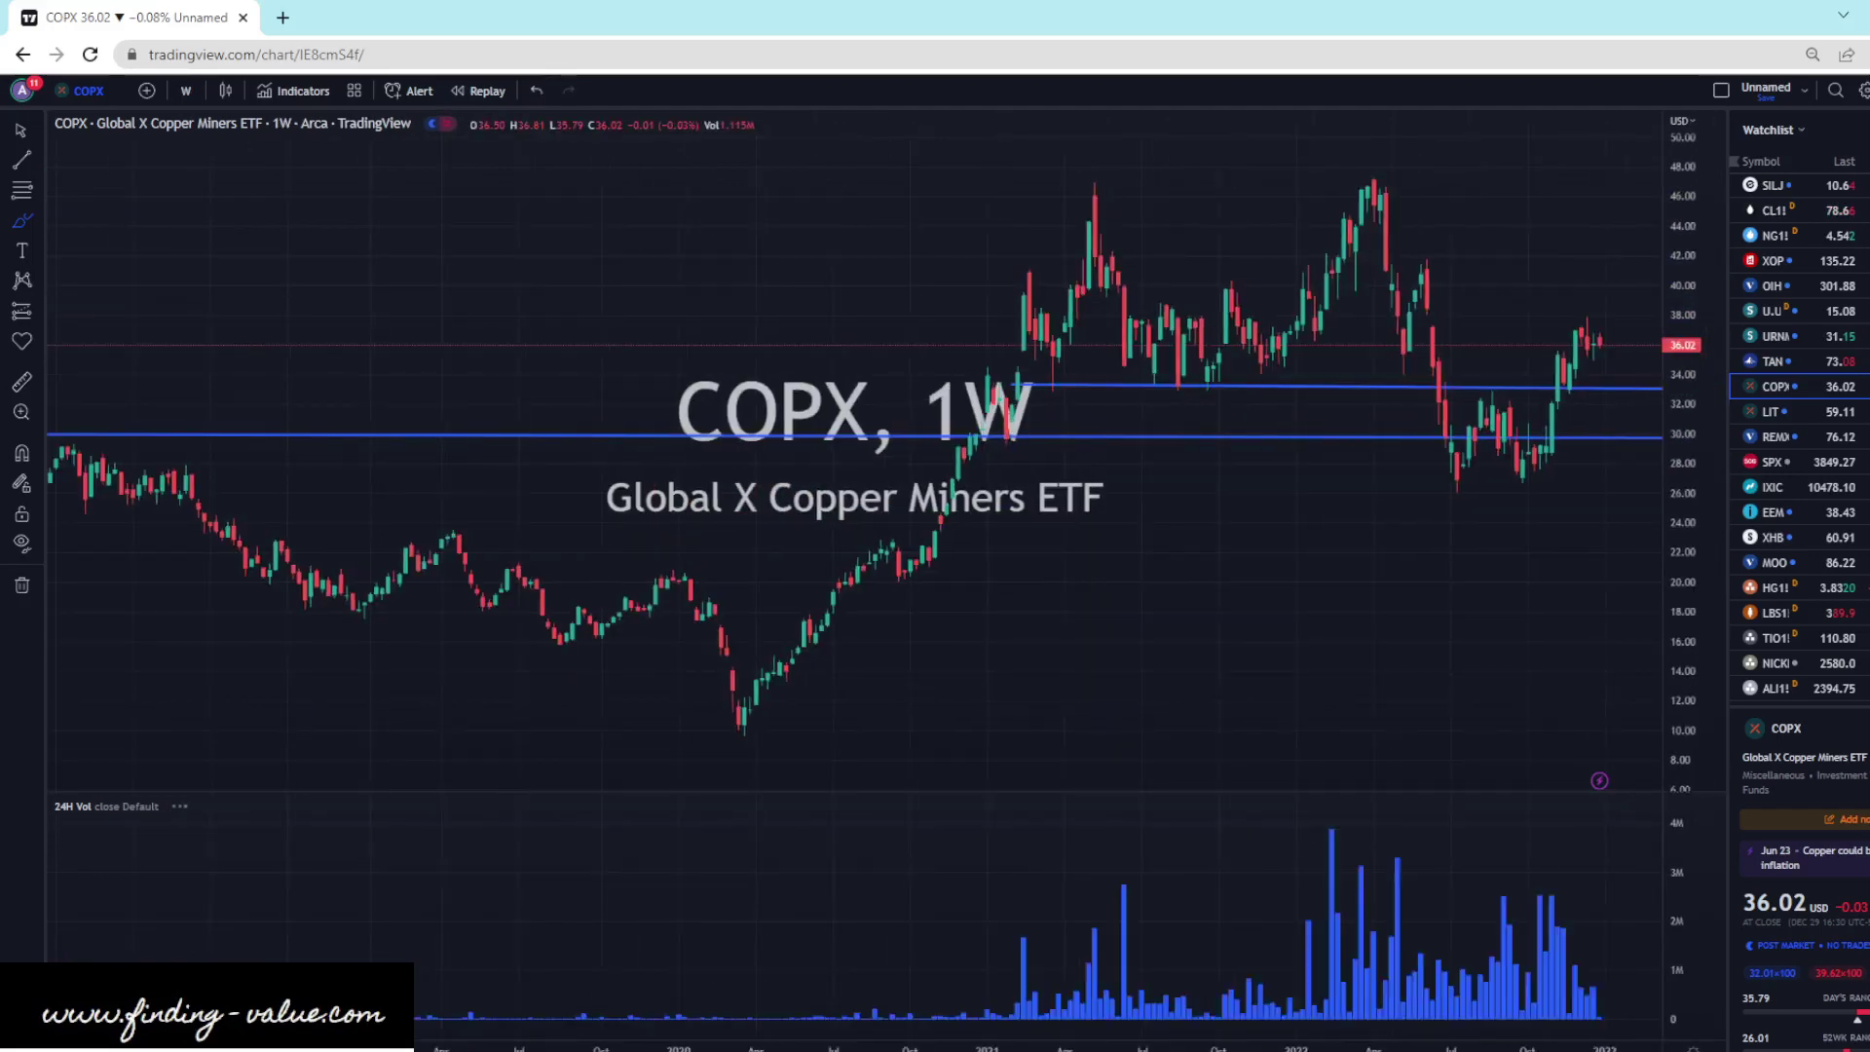
- Sketch and undo a small converging triangle around the latest candles on the weekly COPX chart
scroll(1228, 572, up, 5)
mouse_move(1486, 382)
mouse_down()
mouse_move(1554, 410)
mouse_move(1479, 436)
mouse_up()
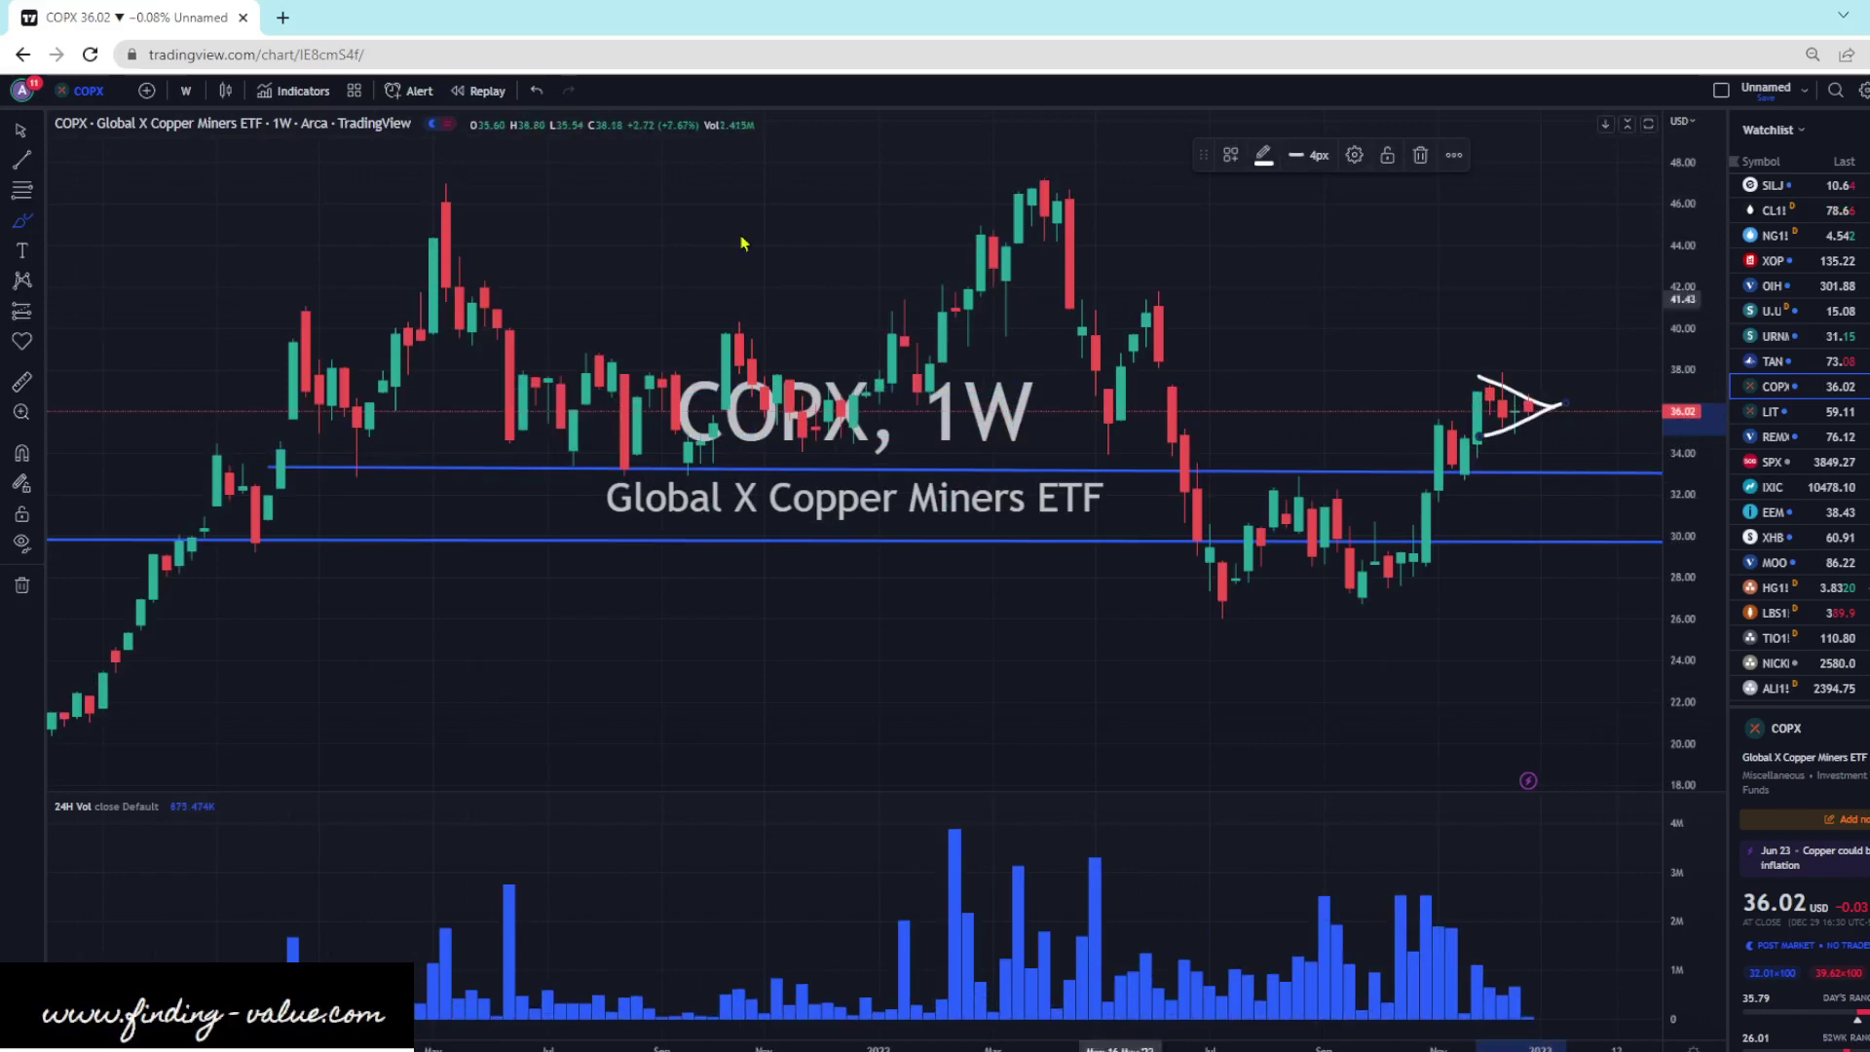
click(536, 92)
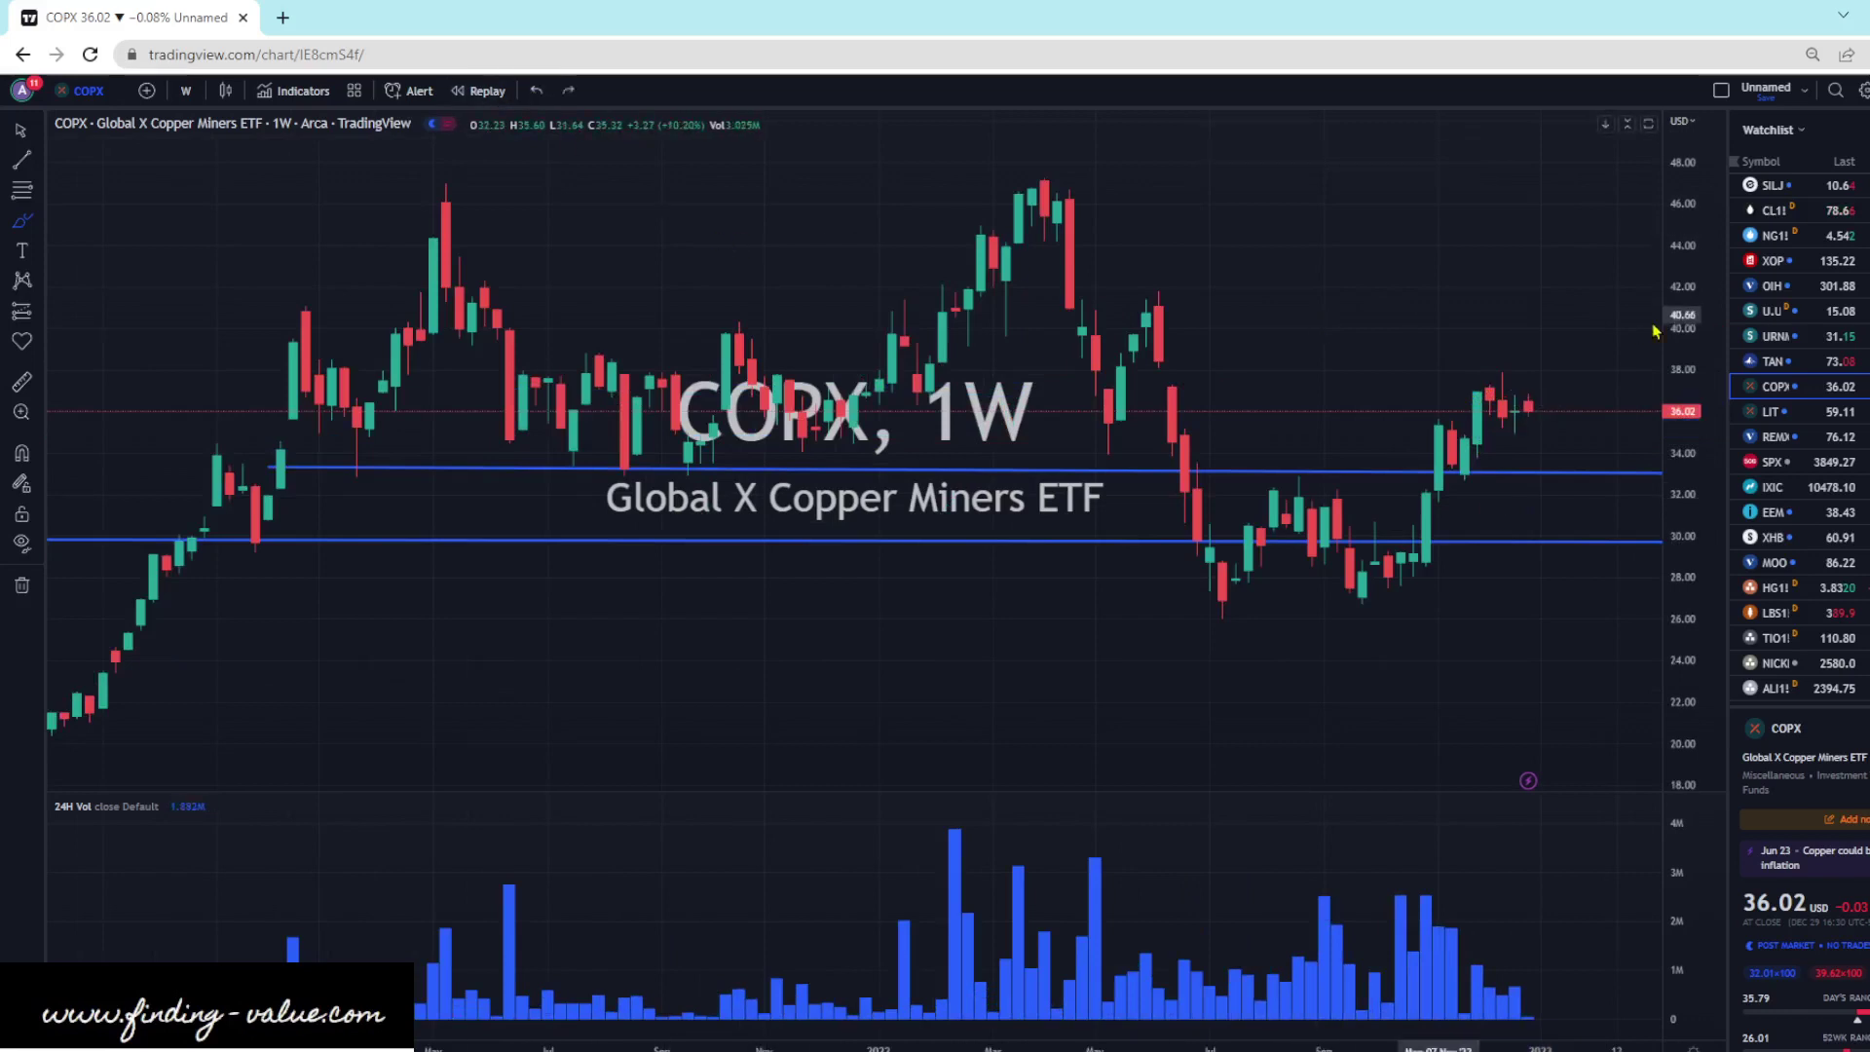
- Open the LIT lithium and battery chart and switch it to the daily timeframe, focused on the recent candles
scroll(1830, 308, down, 1)
click(1830, 309)
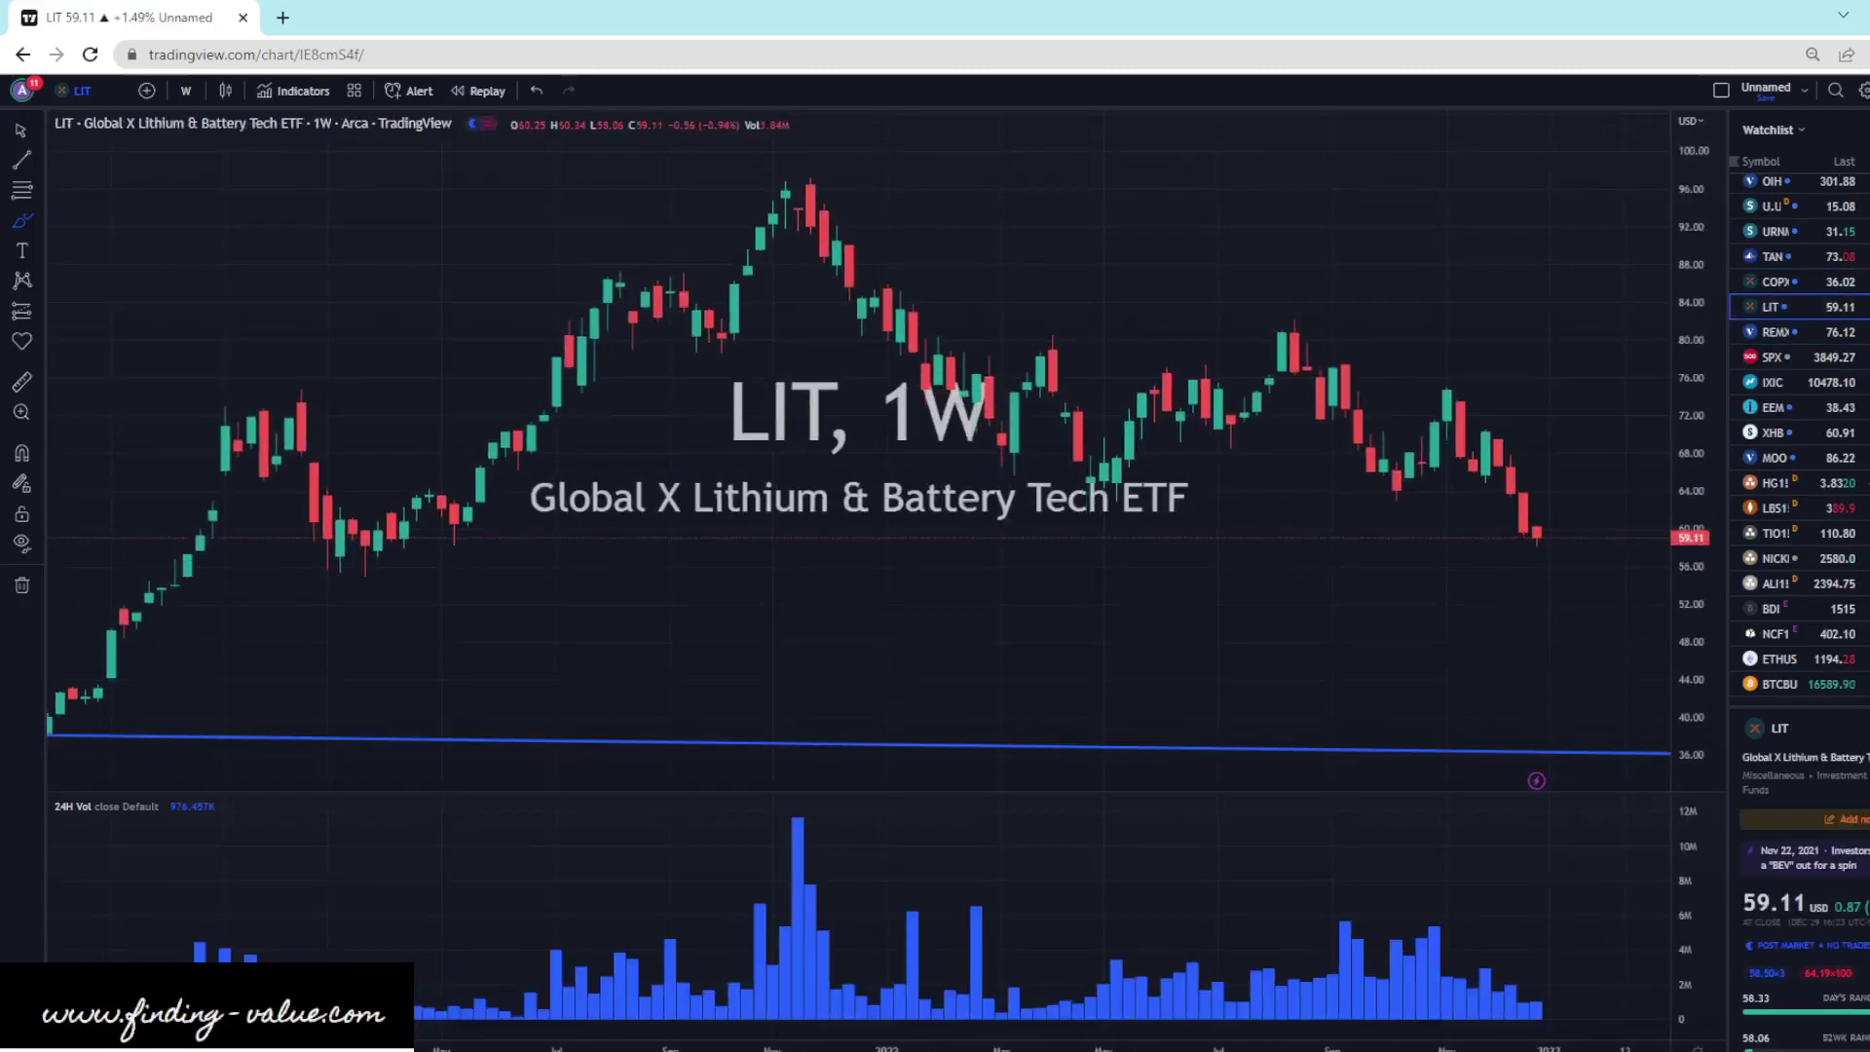
text(1D)
key(Return)
scroll(697, 765, up, 5)
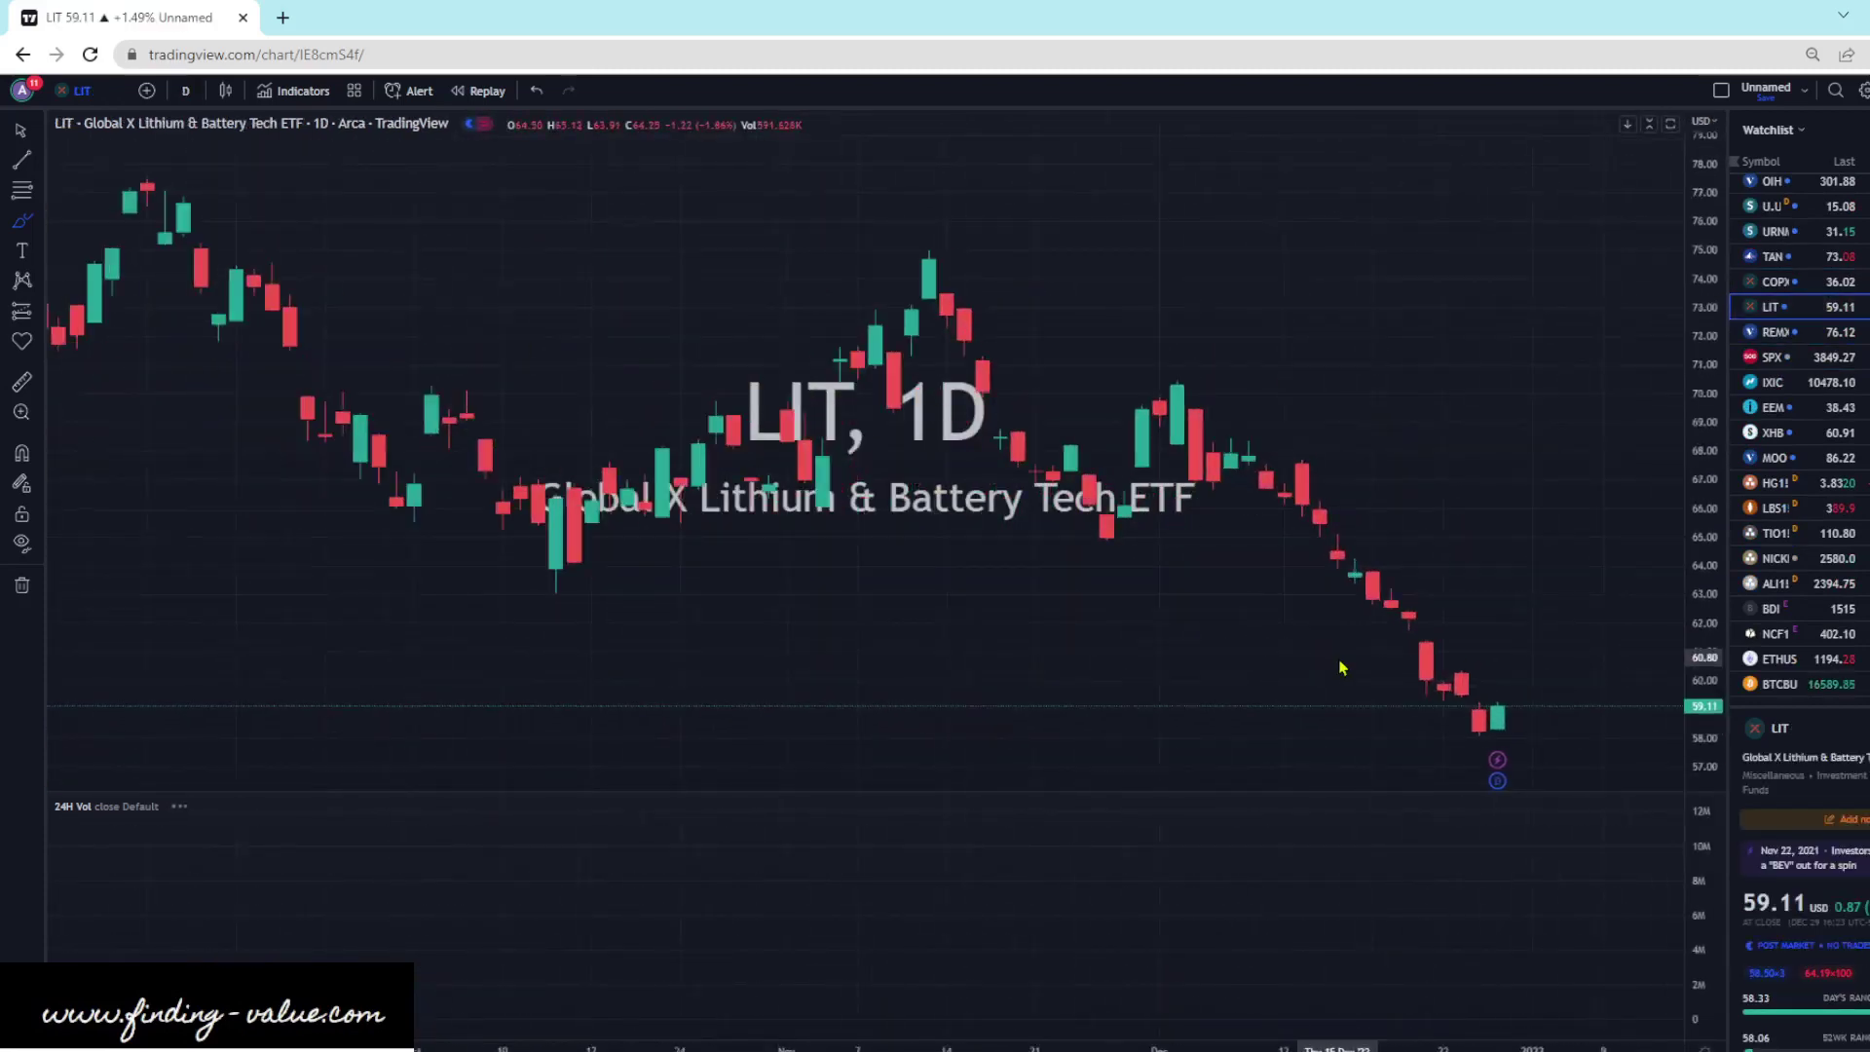
- Examine the recent daily decline on the LIT chart against the price history of the preceding months
scroll(1341, 668, up, 2)
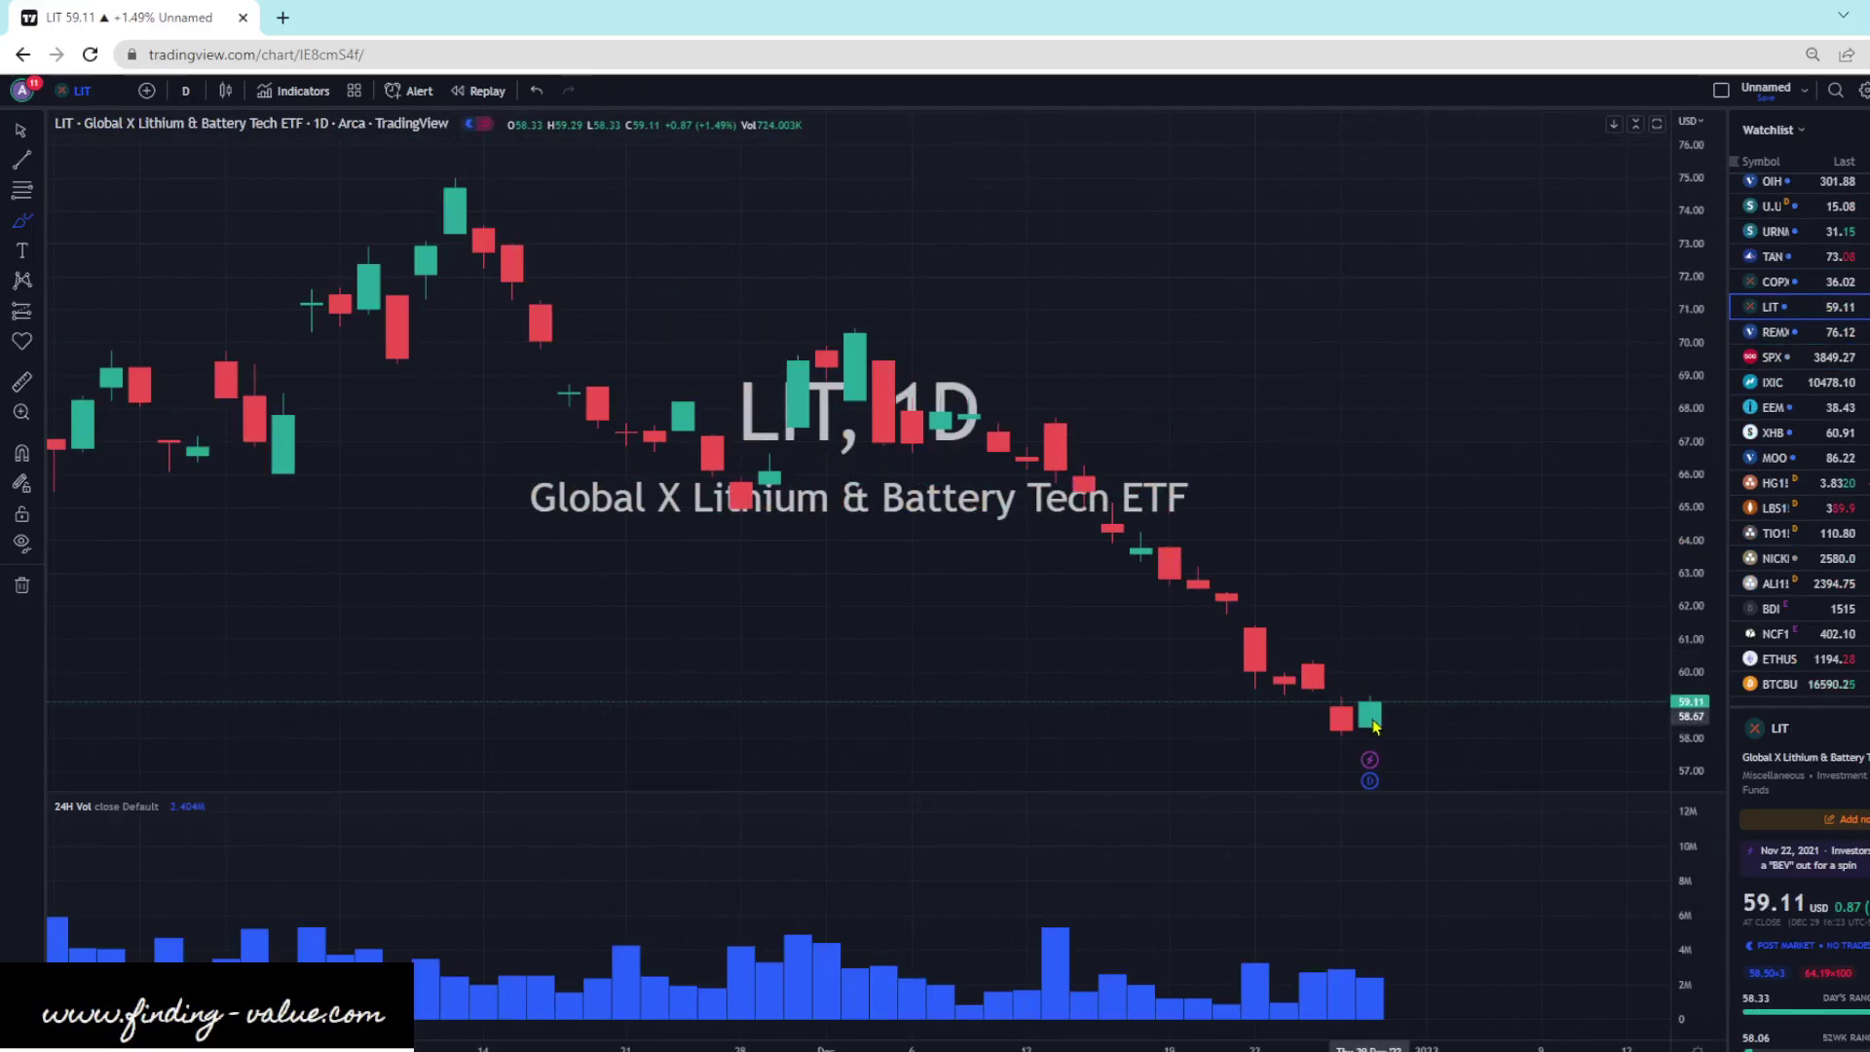
scroll(1094, 735, down, 6)
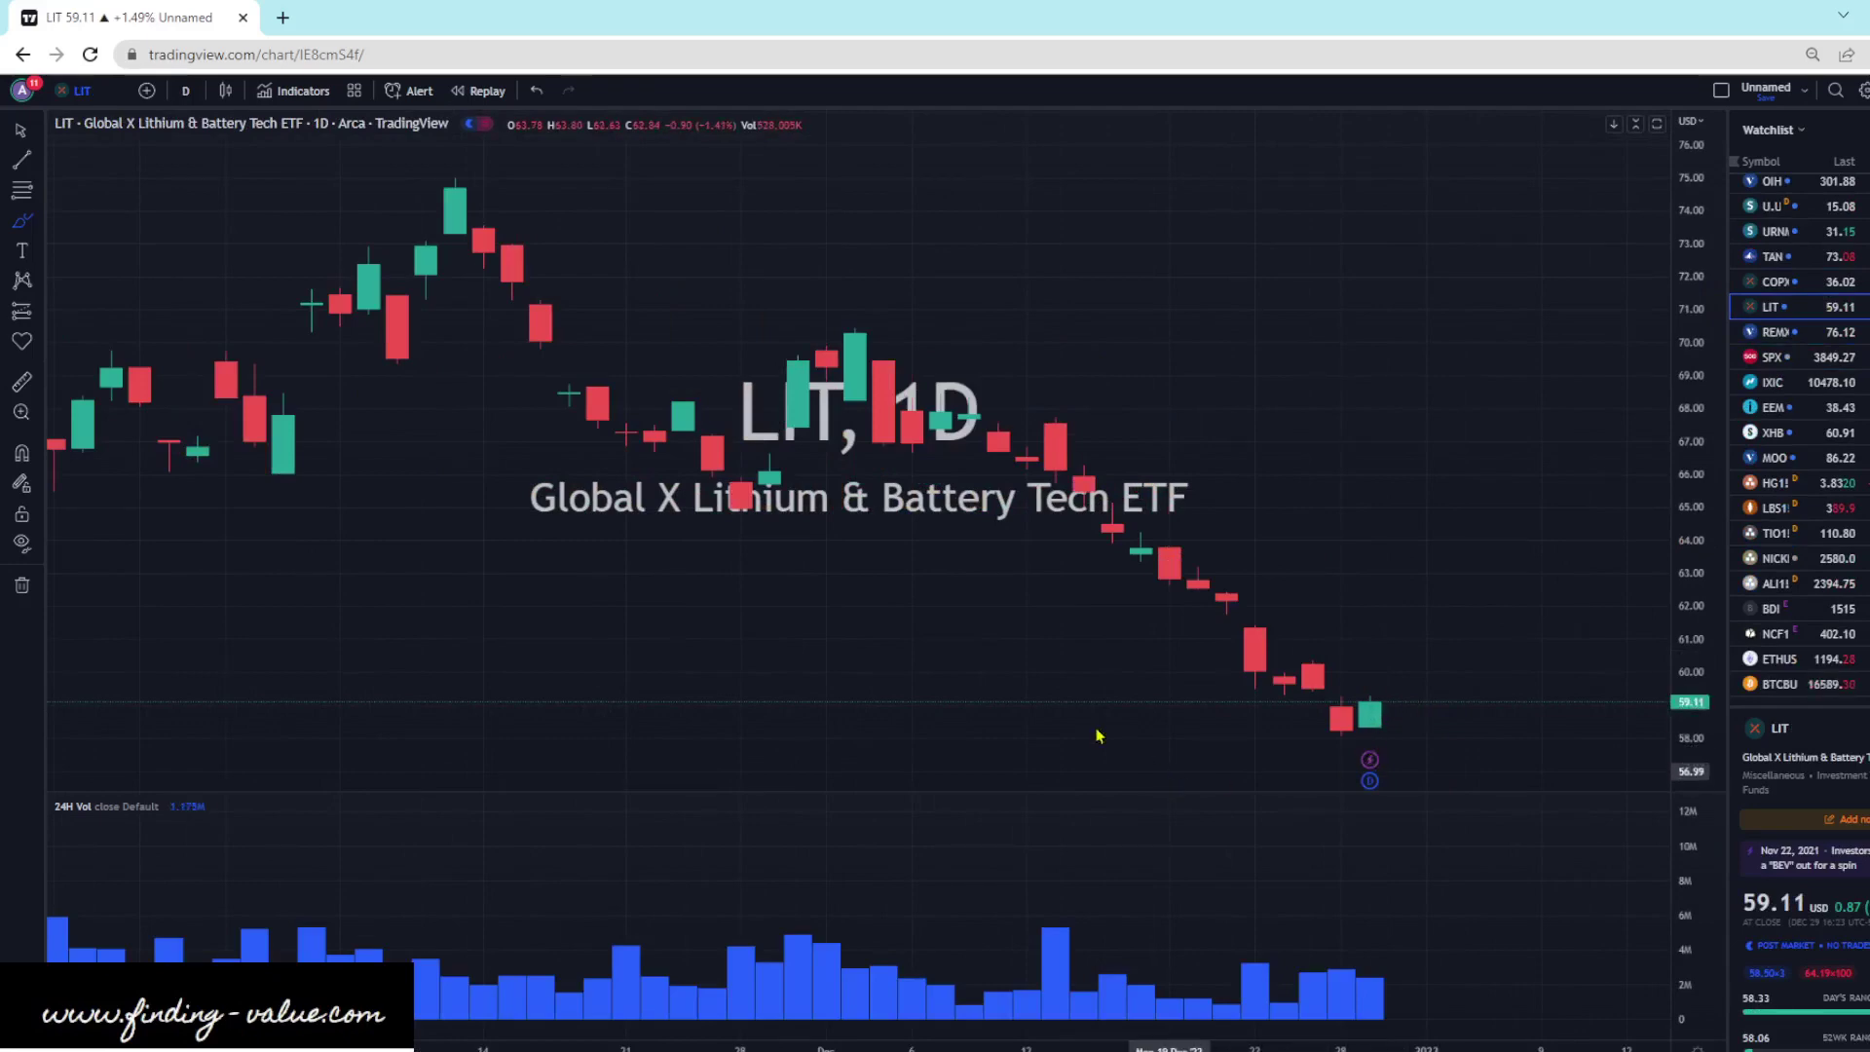
scroll(1055, 656, down, 5)
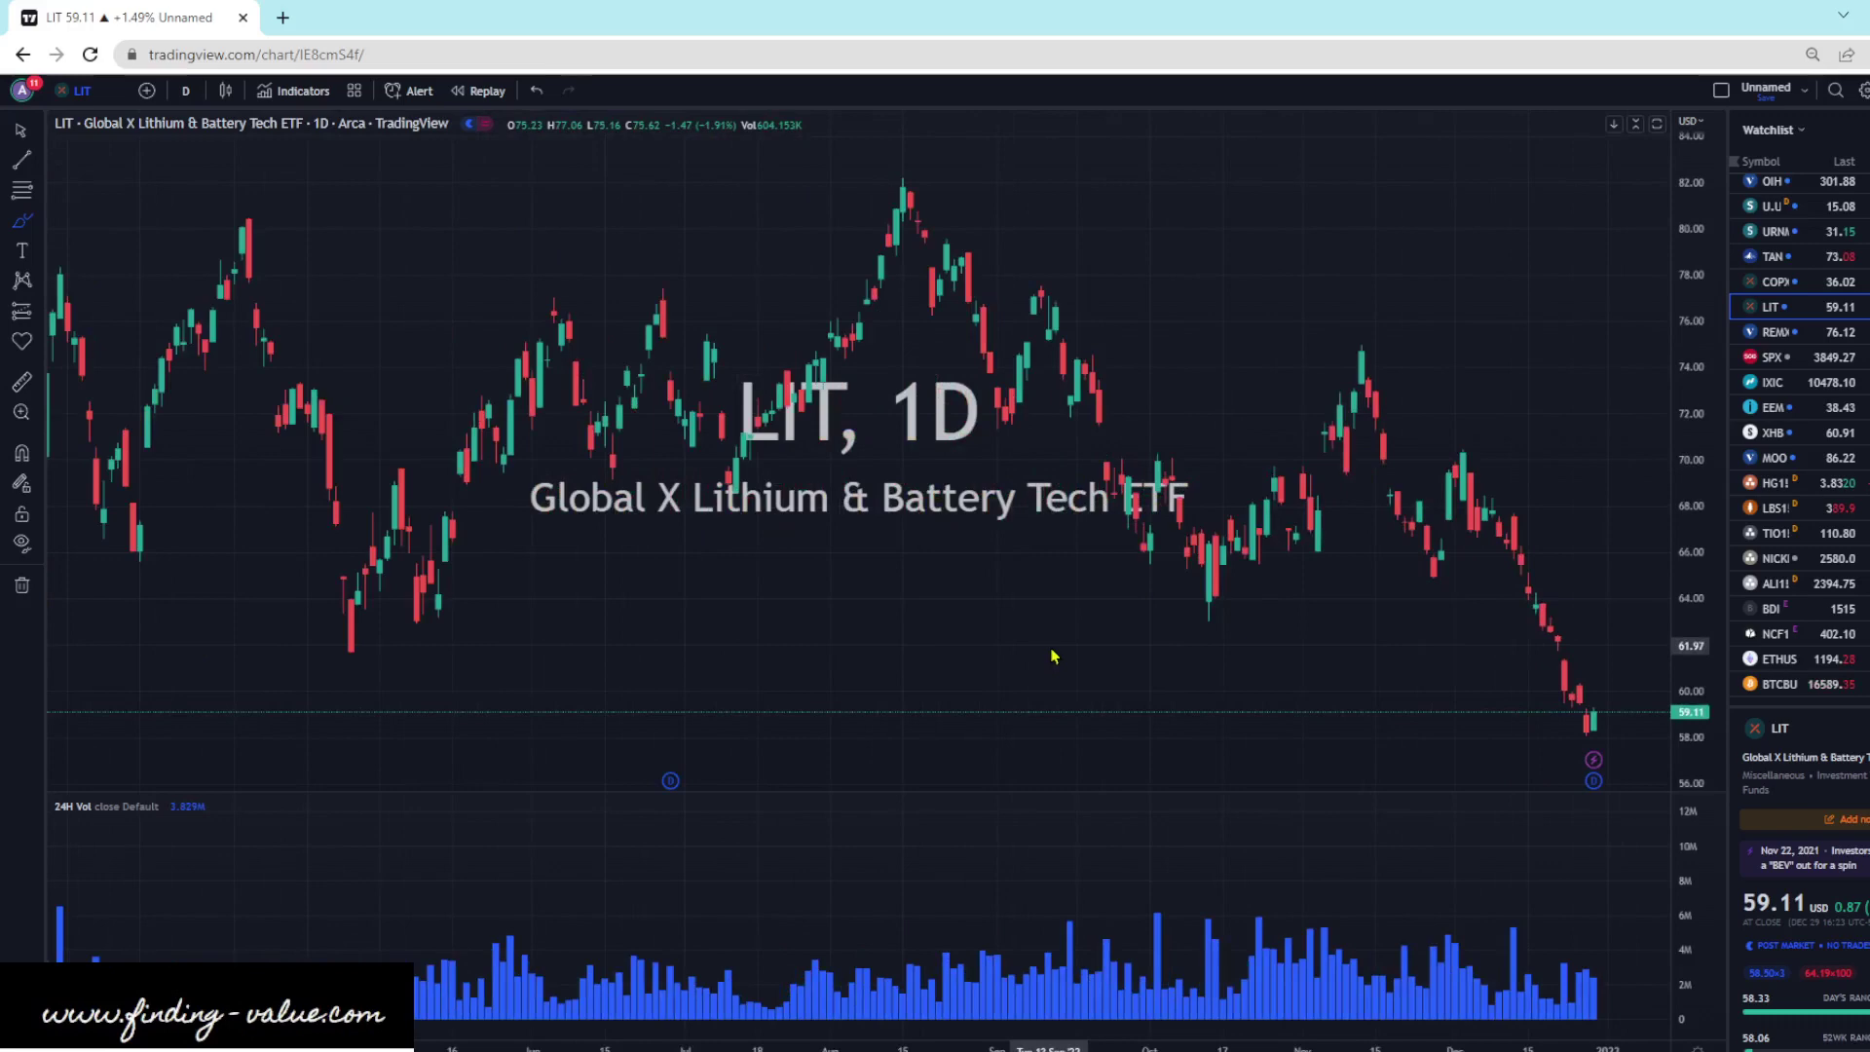
- Open the REMX rare earth chart, sketch and undo a falling arrow to about 72, and review the longer daily history
click(1777, 332)
scroll(1369, 668, up, 5)
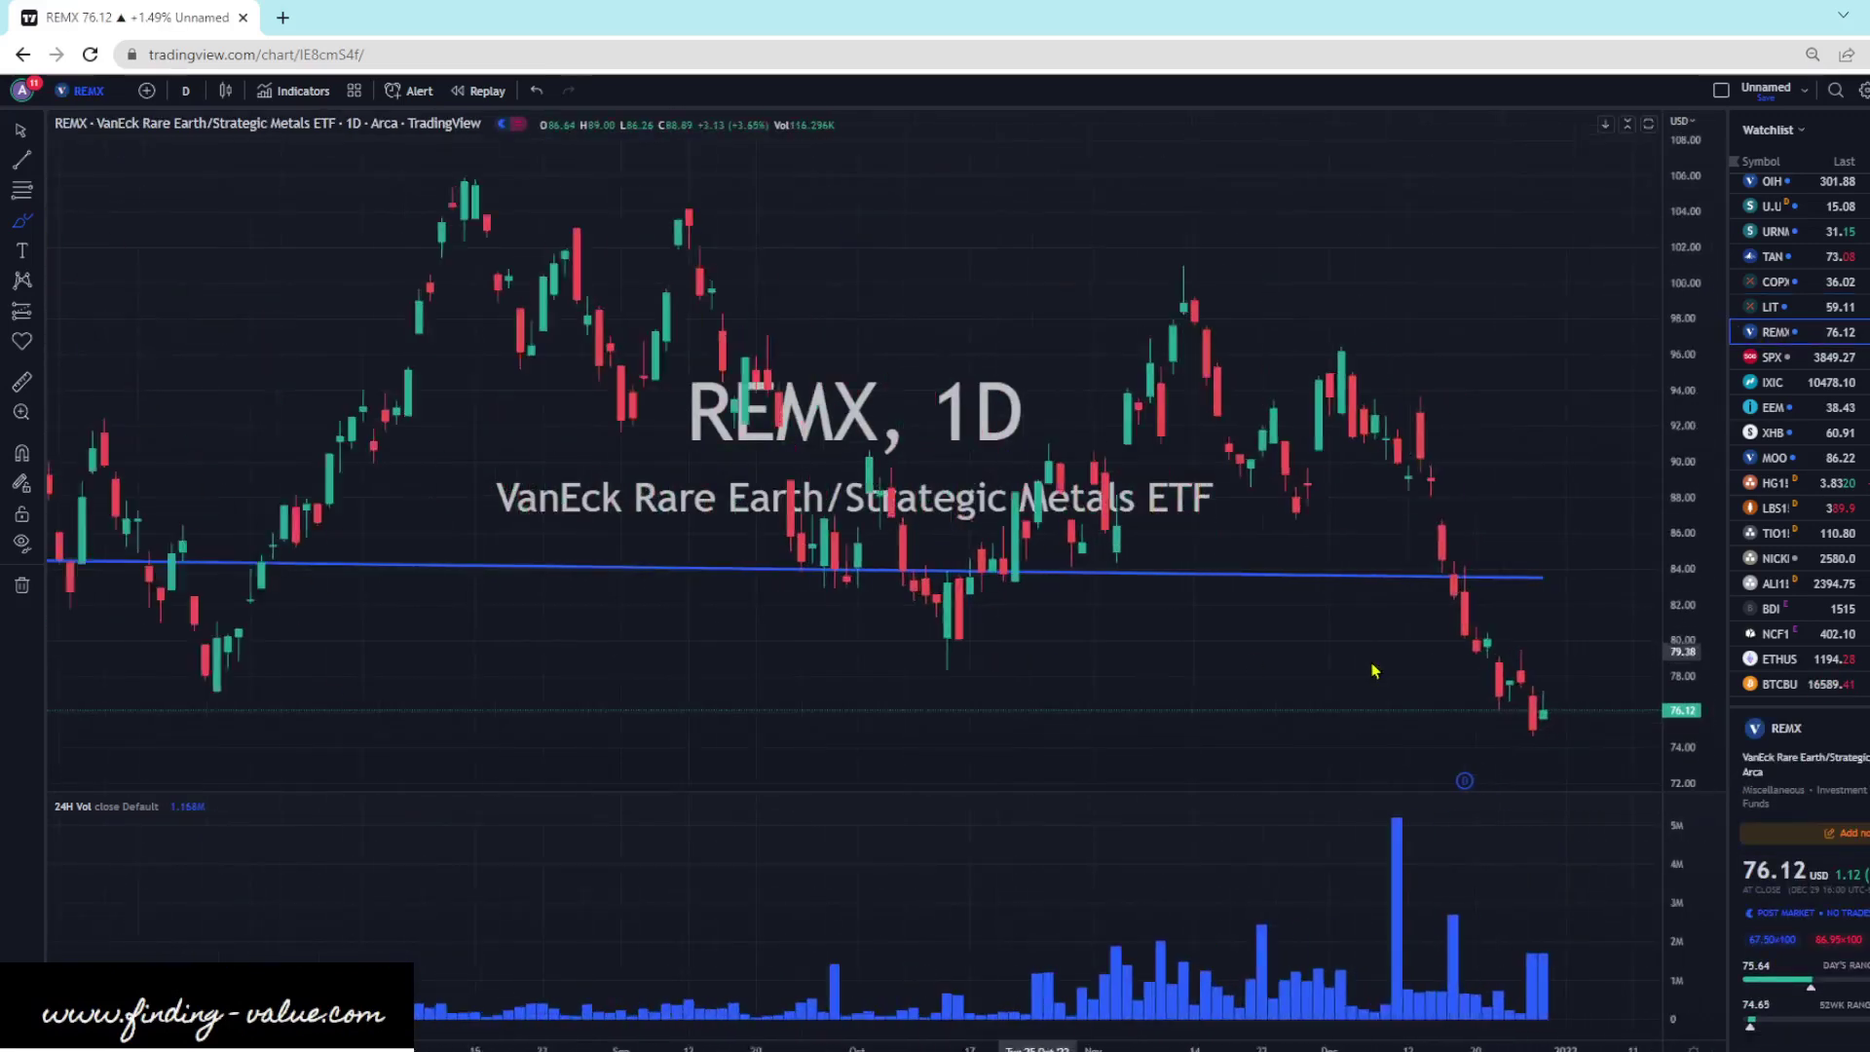
mouse_move(1418, 444)
mouse_down()
mouse_move(1587, 786)
mouse_move(1532, 723)
mouse_move(1639, 690)
mouse_up()
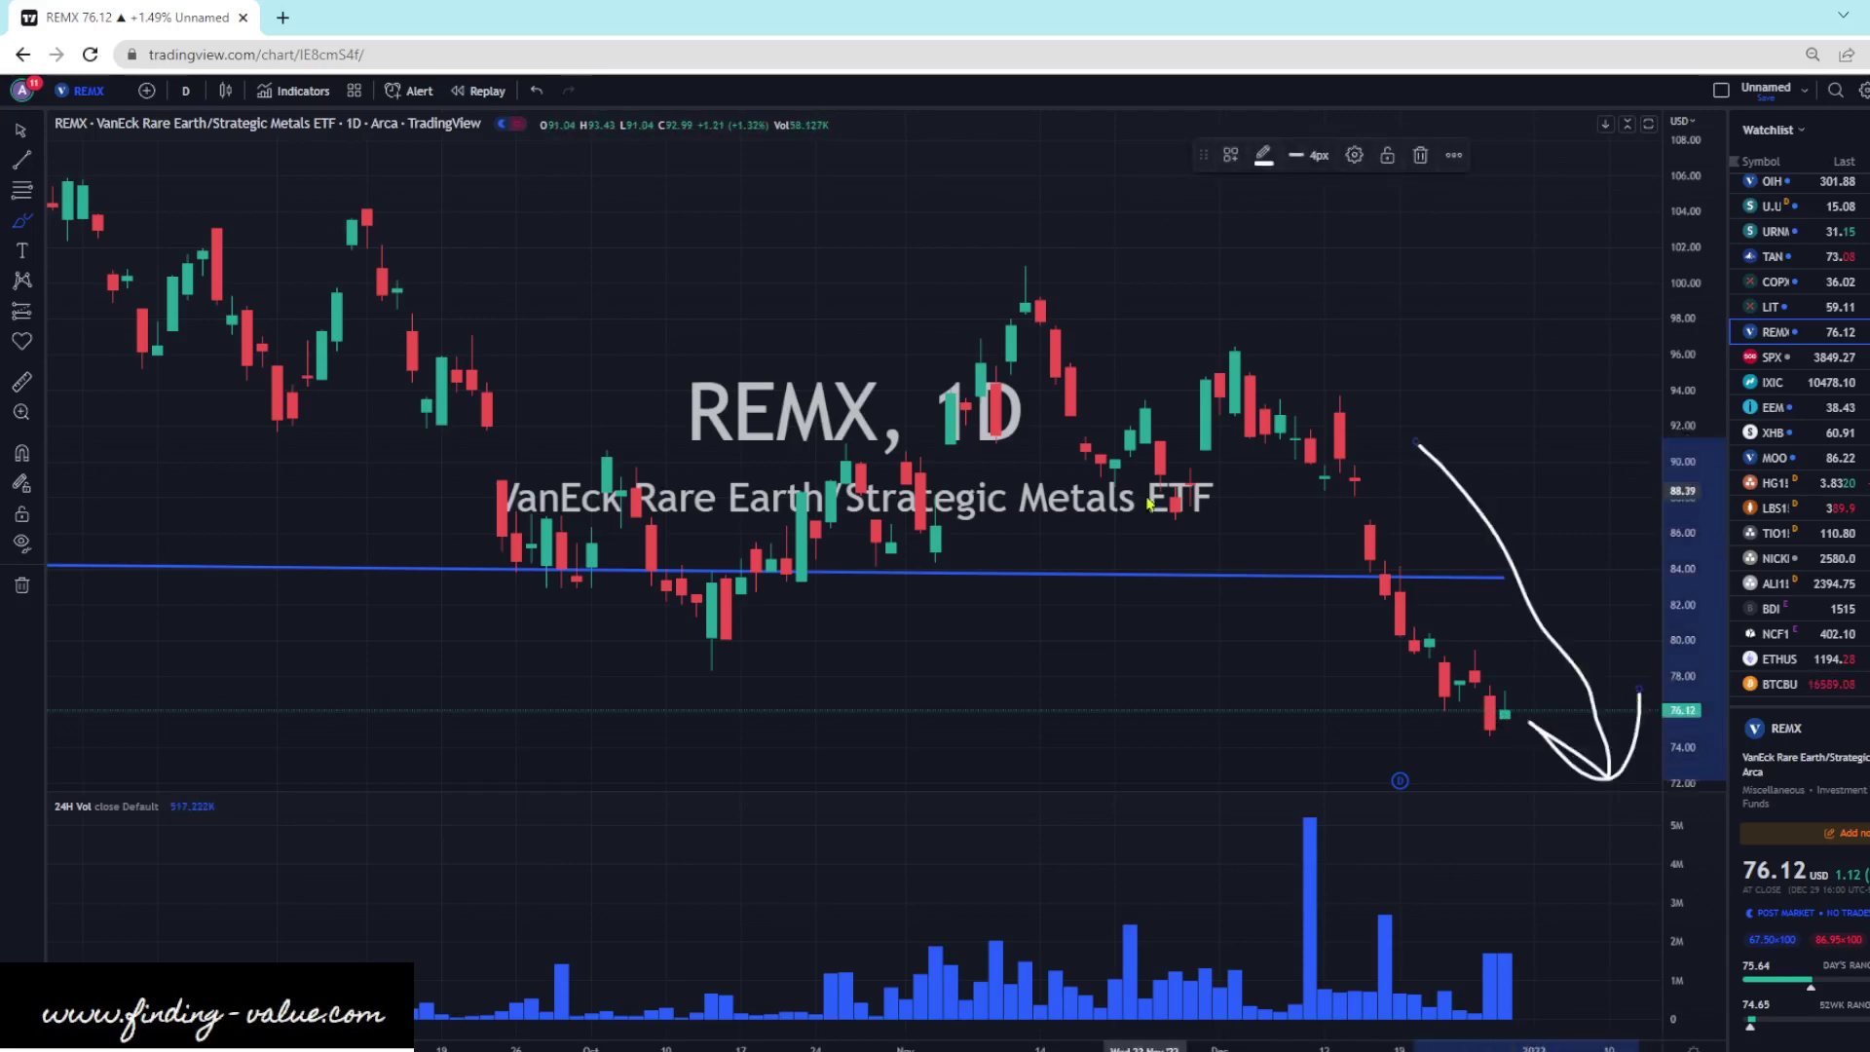
click(536, 92)
scroll(831, 484, down, 10)
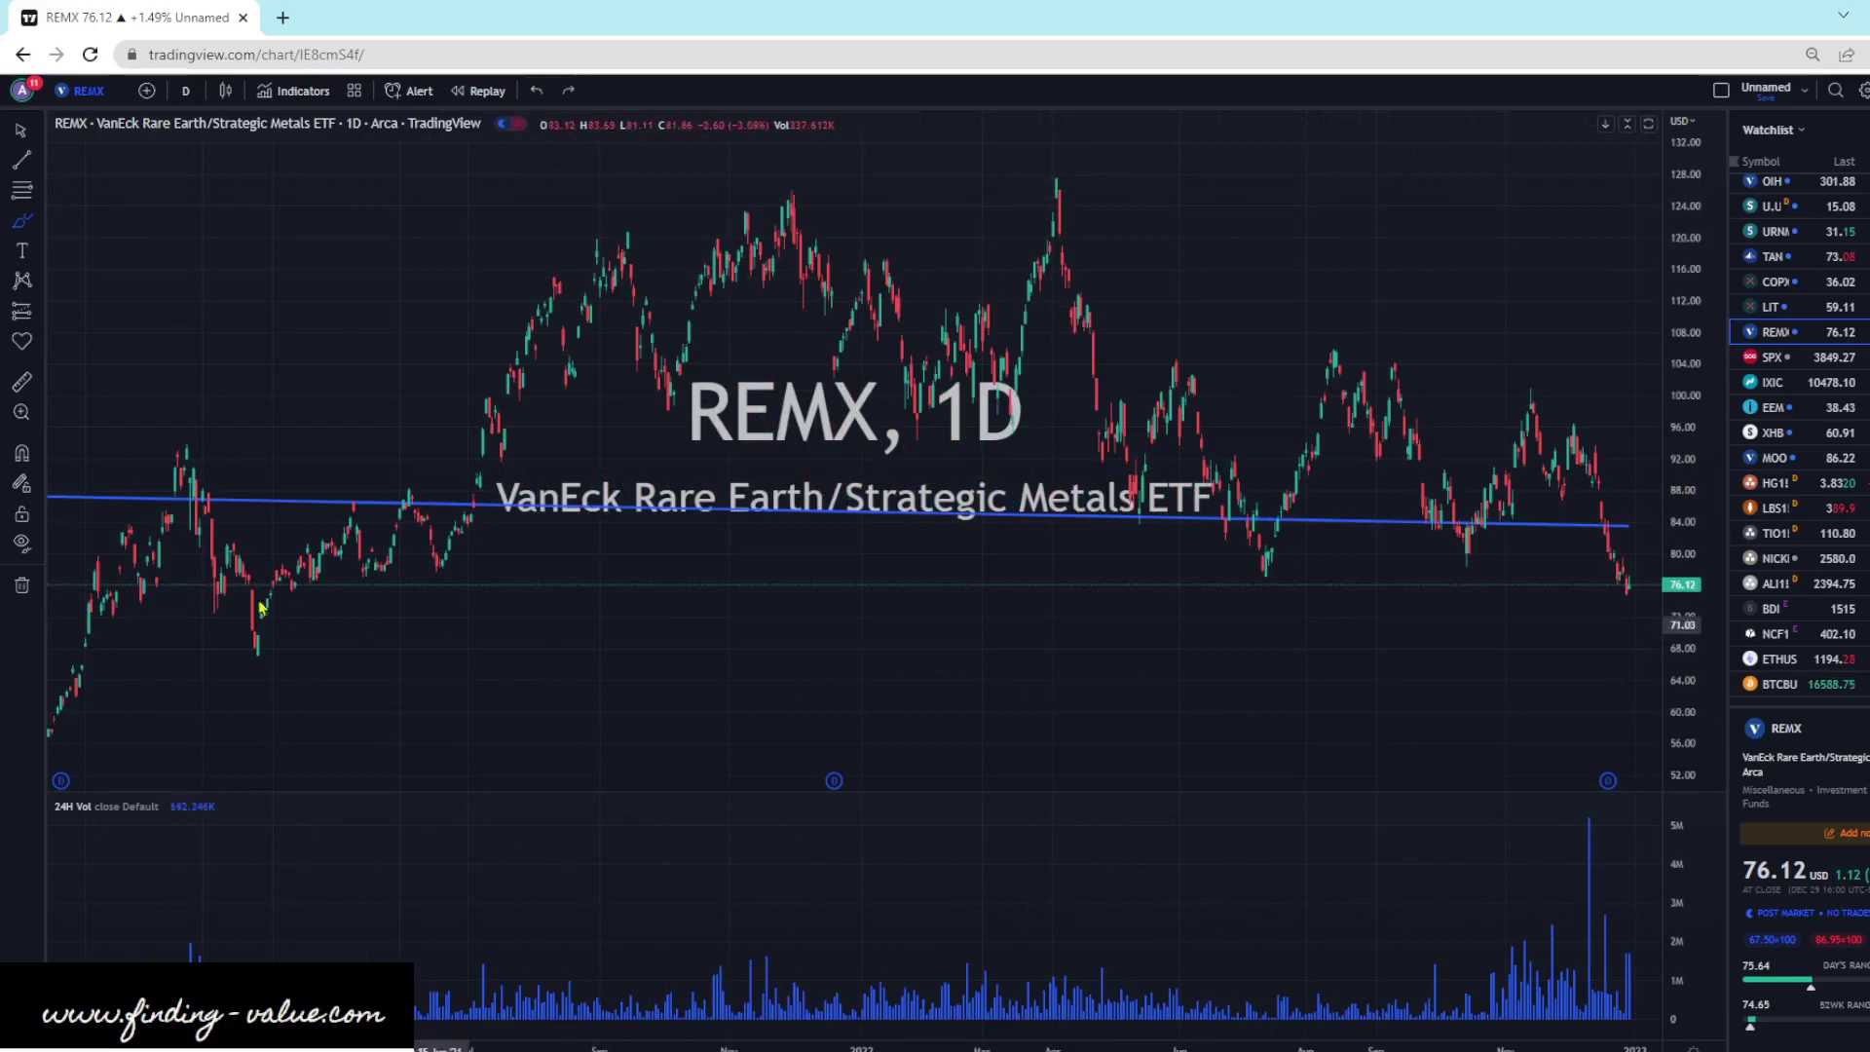
scroll(897, 556, up, 5)
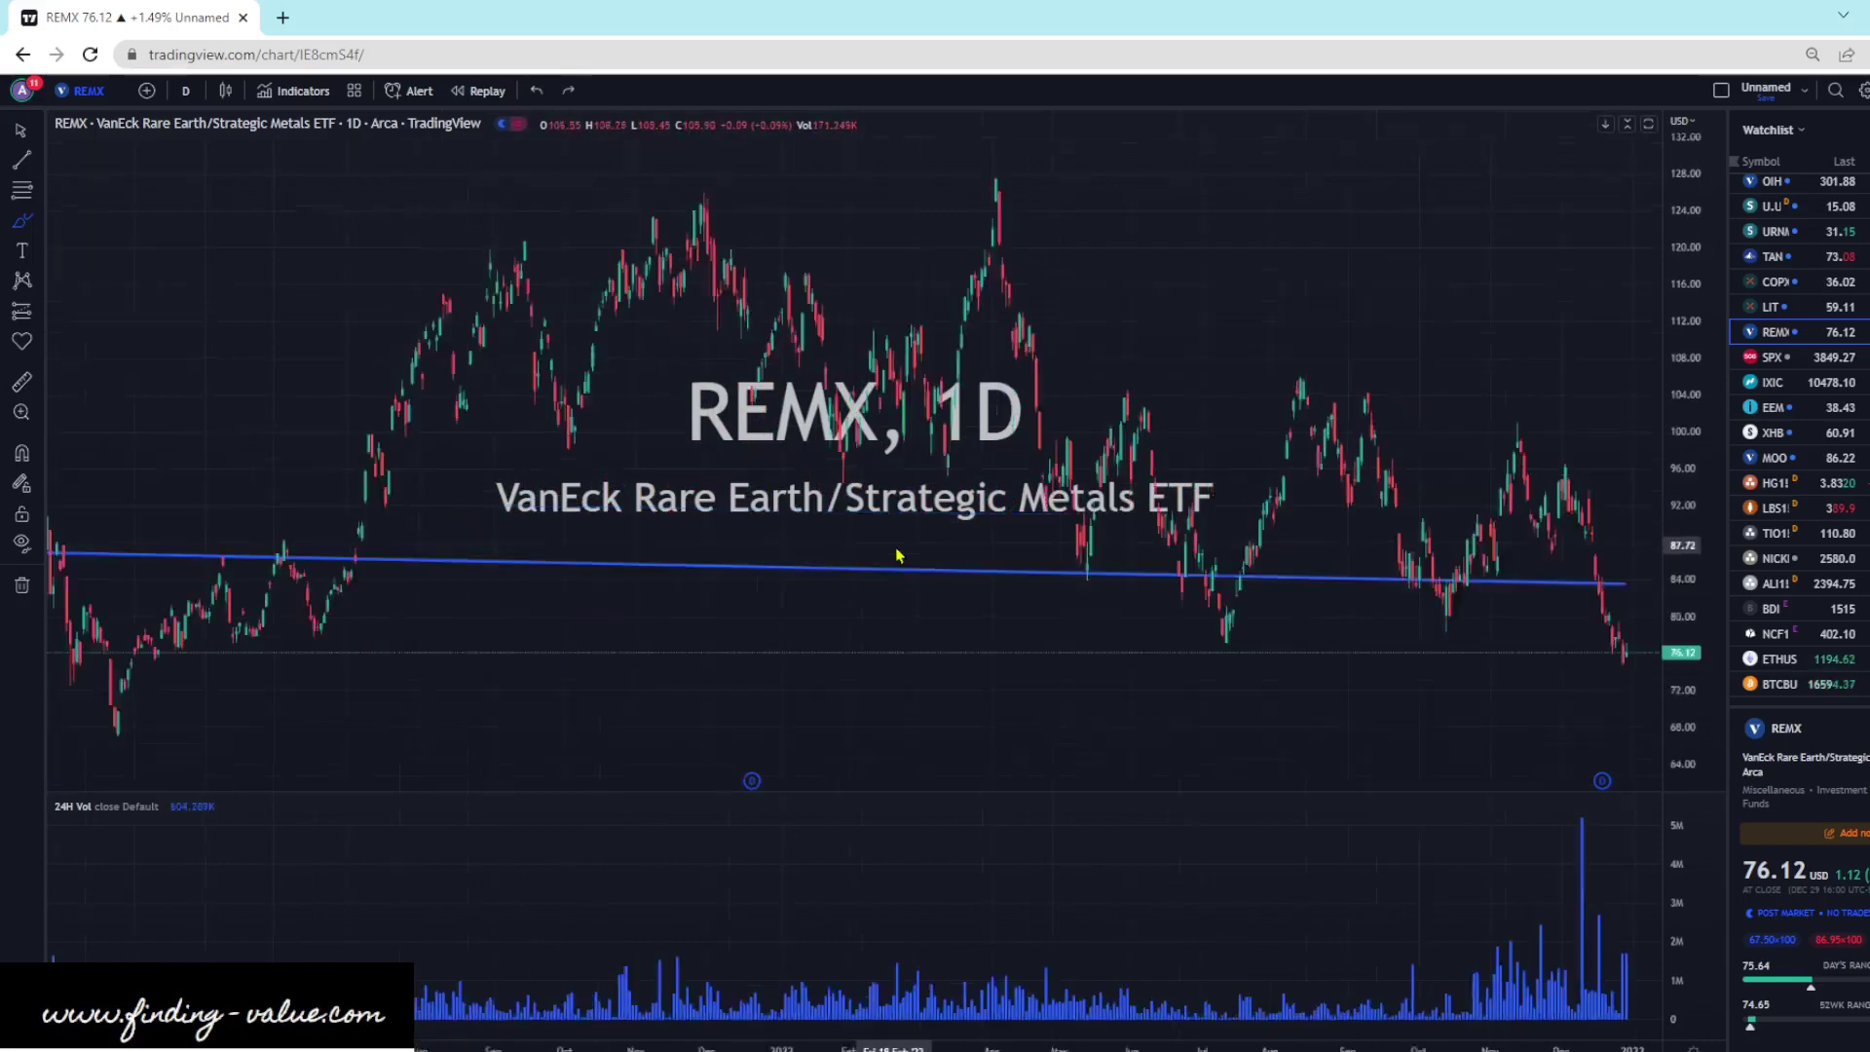
- Open the SPX chart, and sketch and undo a box around the latest candle lows between about 3,760 and 3,820
click(1810, 357)
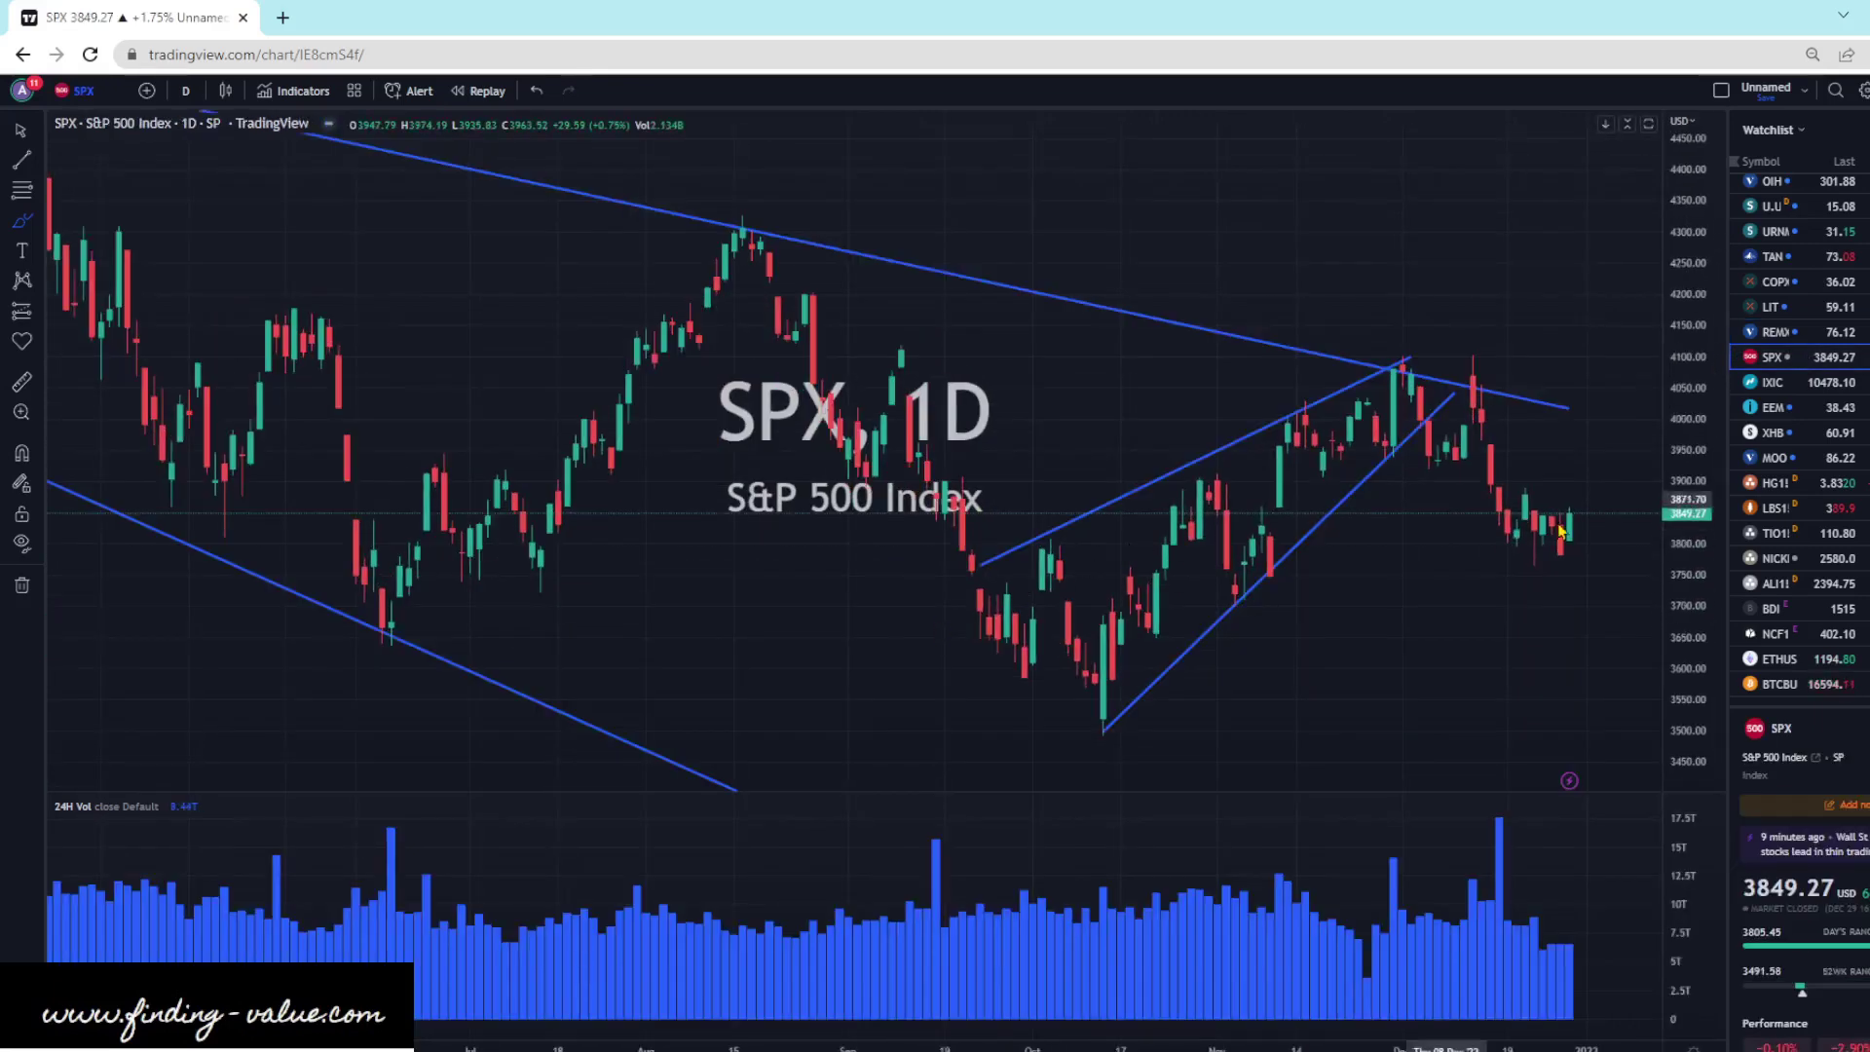
scroll(1140, 629, up, 3)
scroll(1139, 629, up, 2)
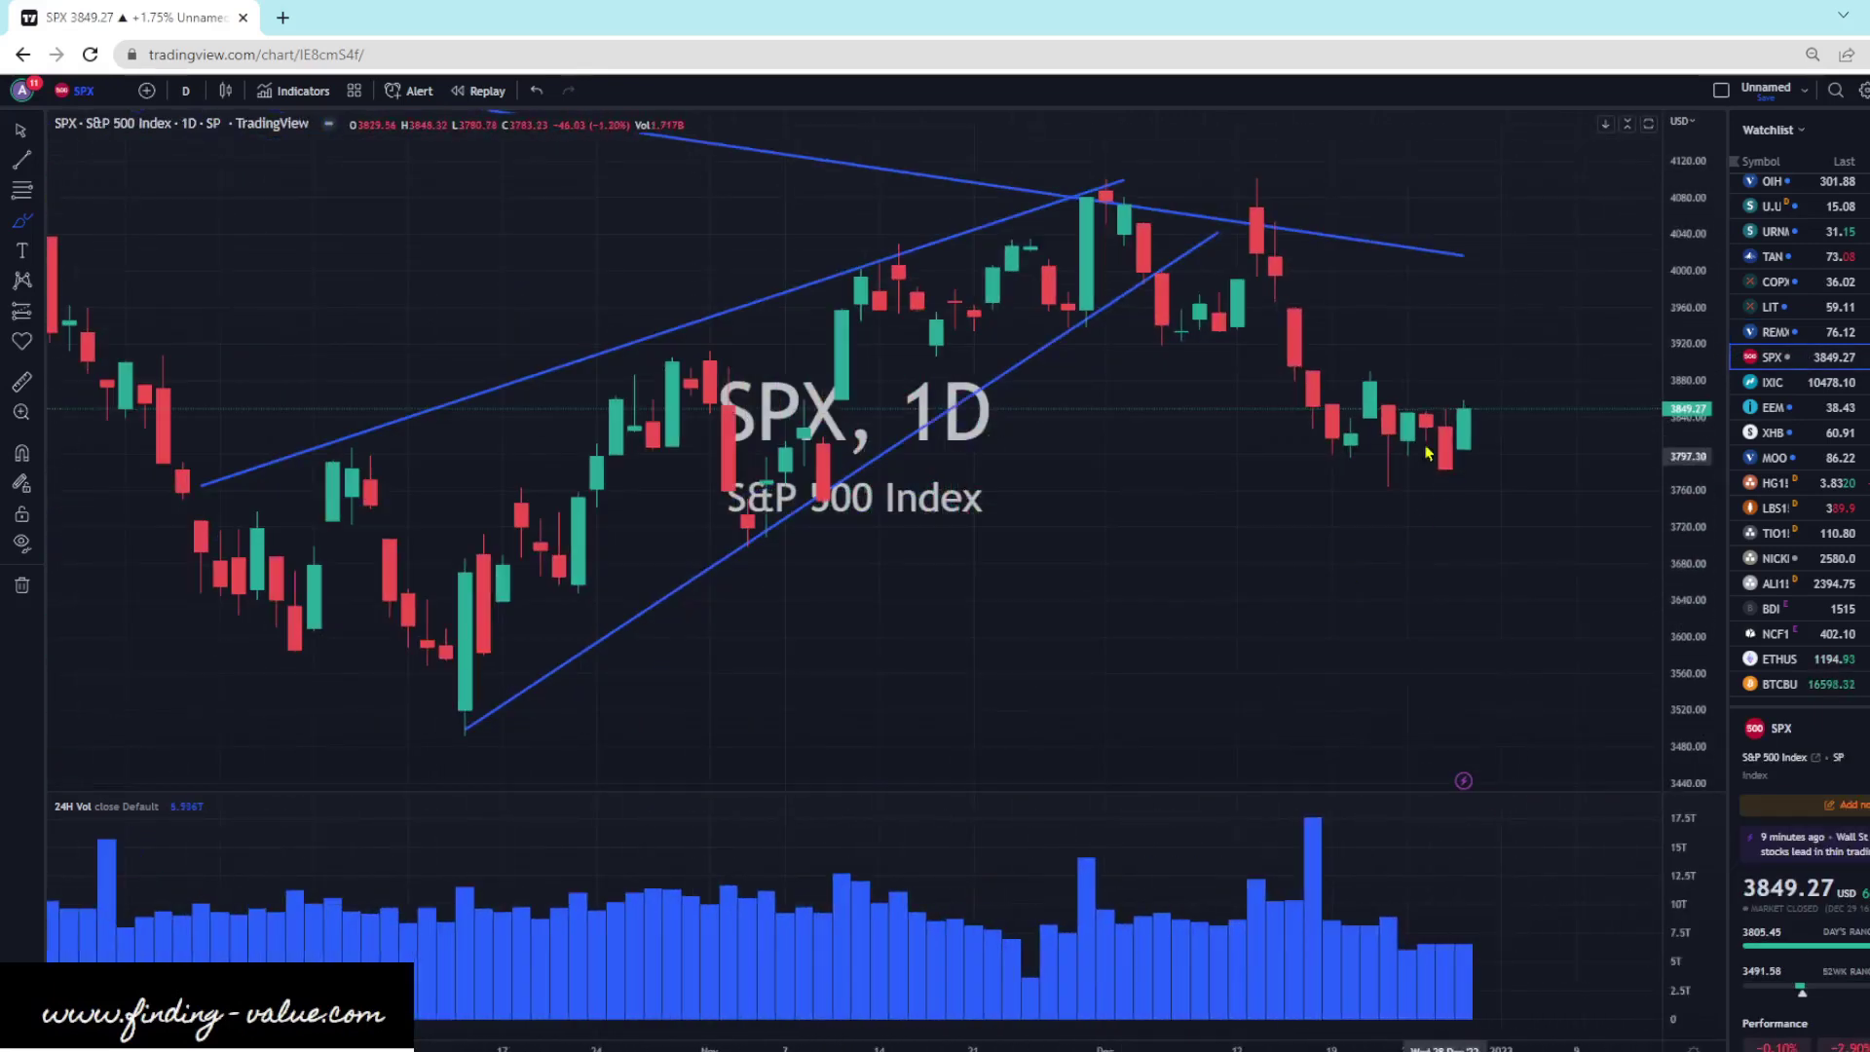
mouse_move(1500, 449)
mouse_down()
mouse_move(1327, 445)
mouse_move(1380, 499)
mouse_up()
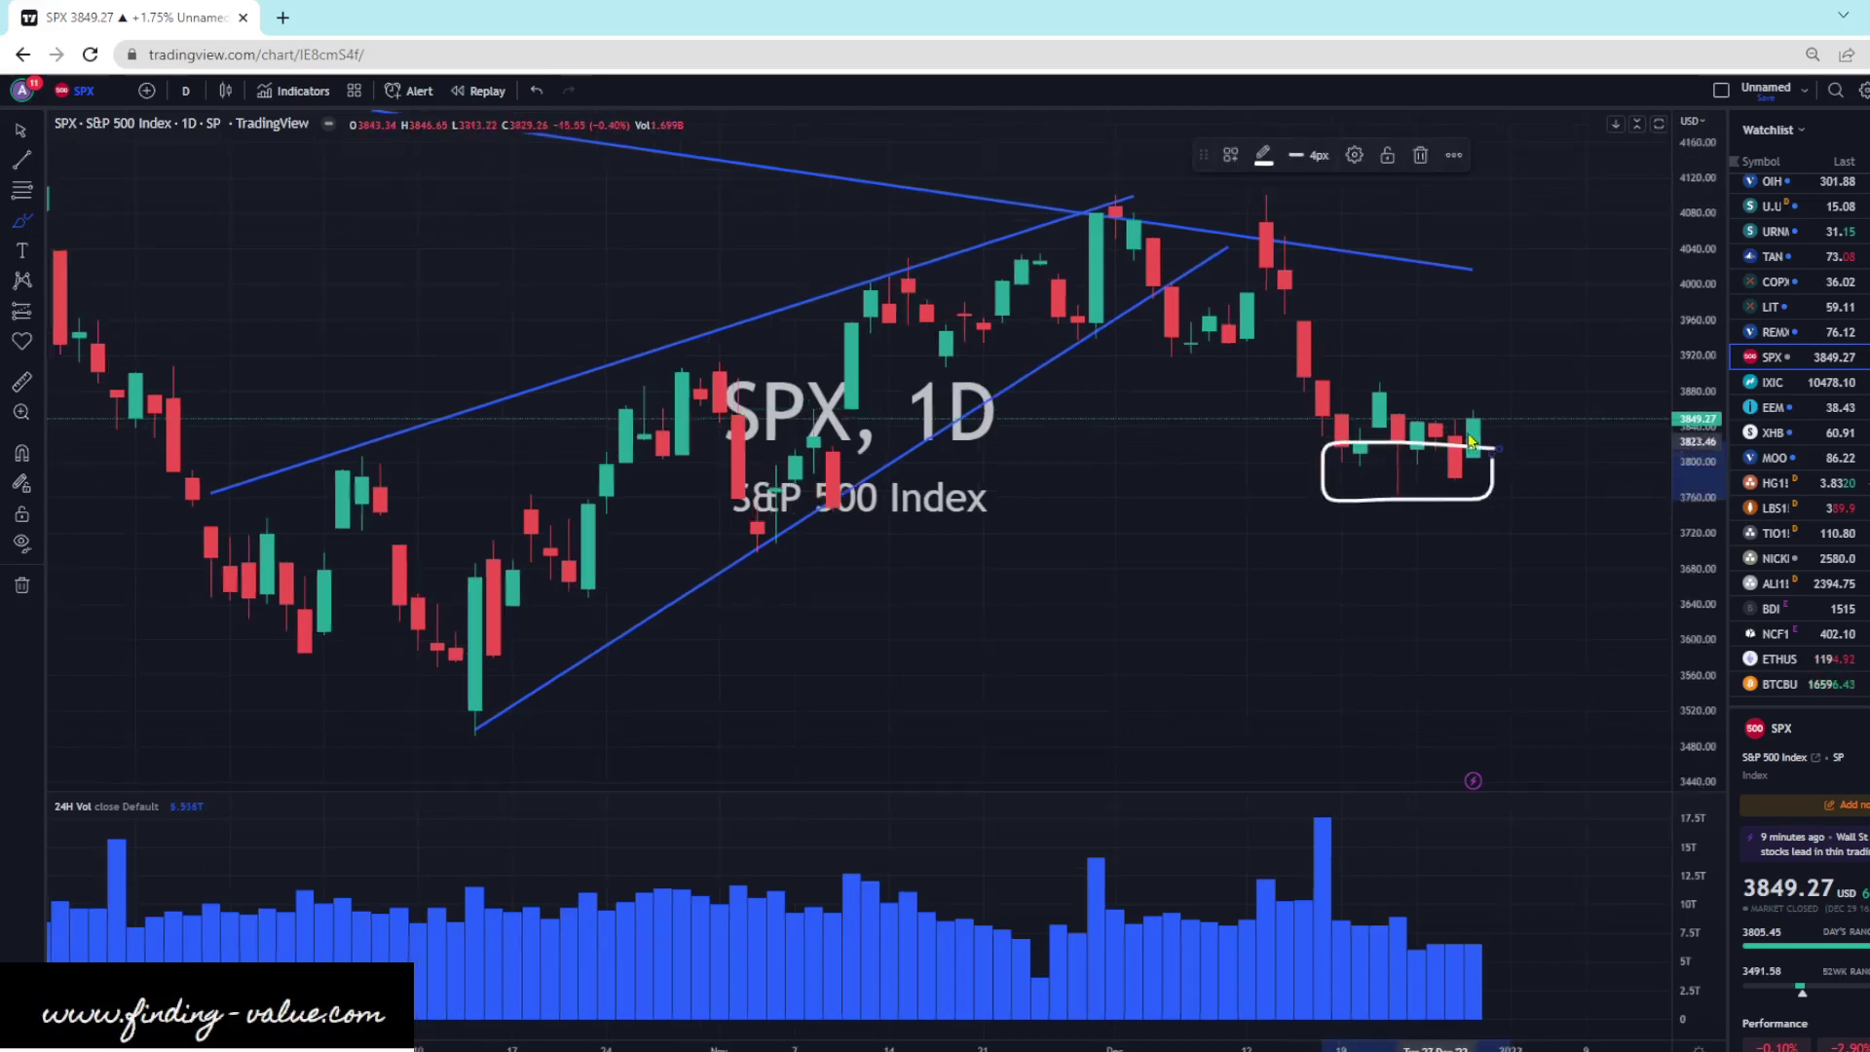
click(535, 91)
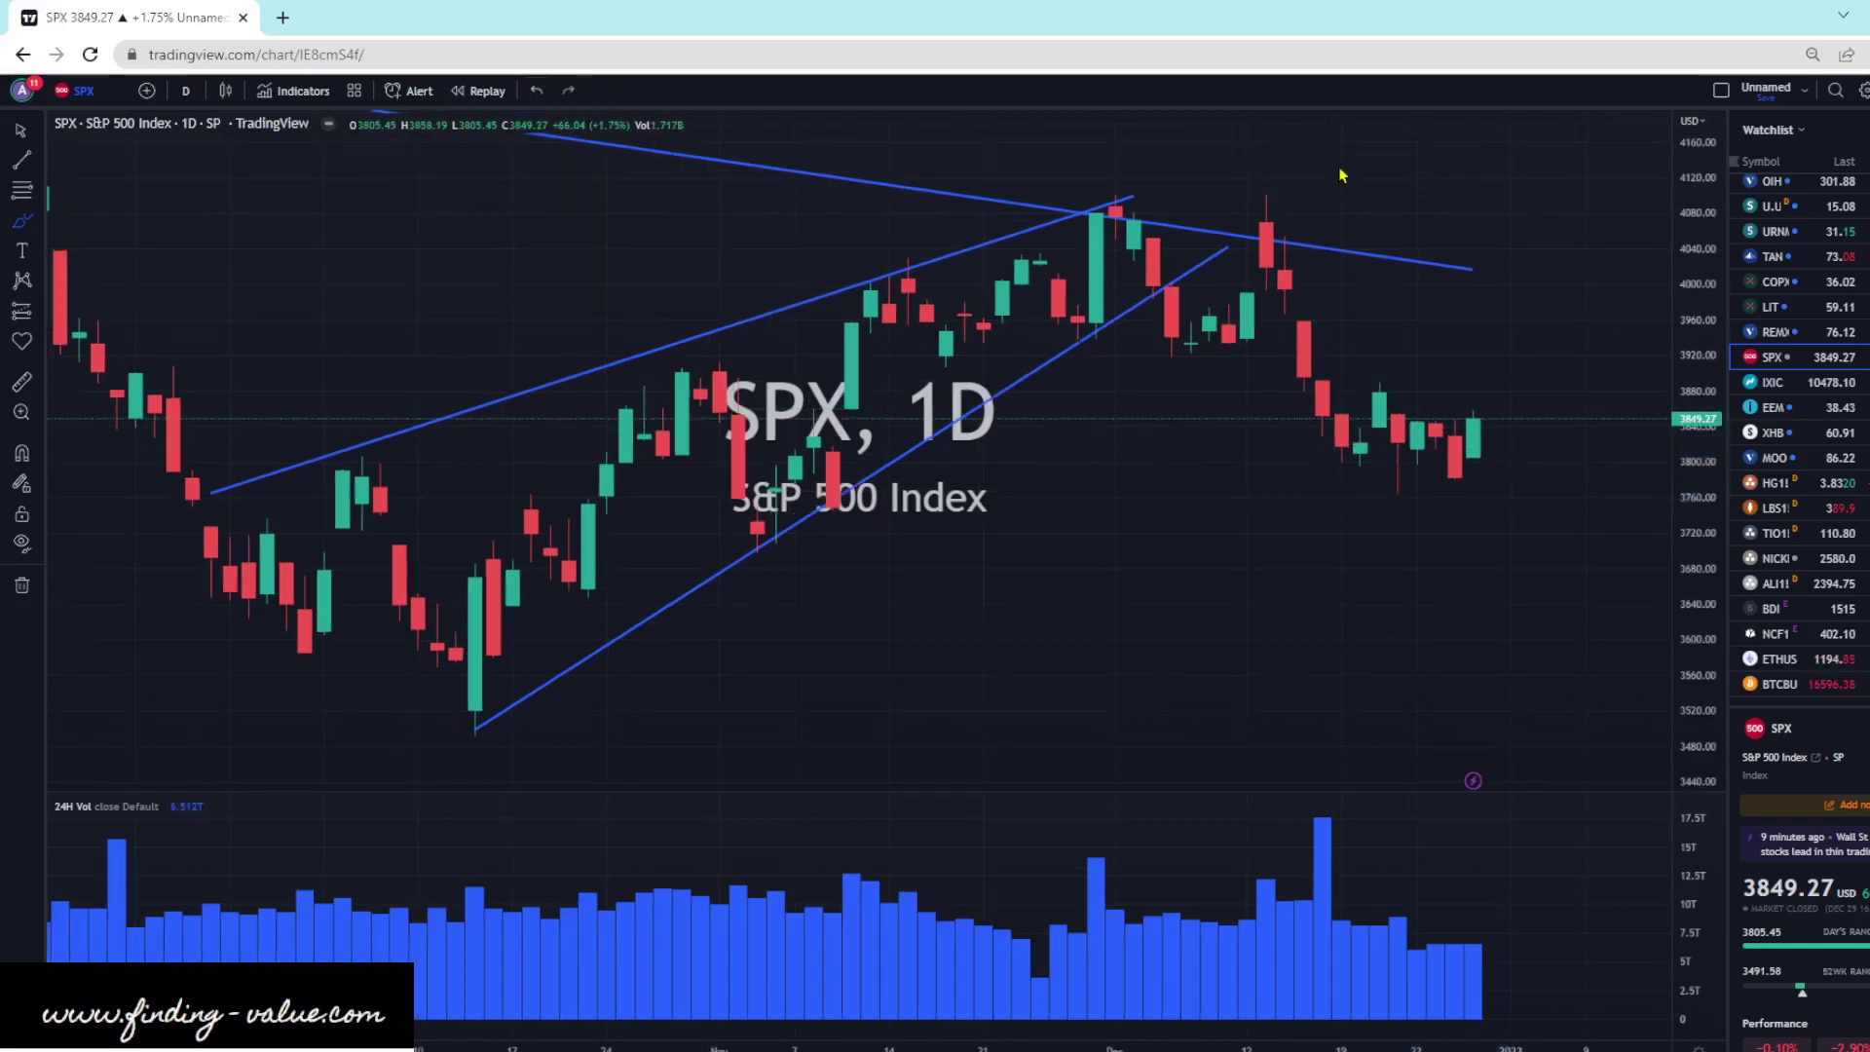
- Open the IXIC composite index chart, and sketch and undo circles around the two groups of October lows
click(1772, 382)
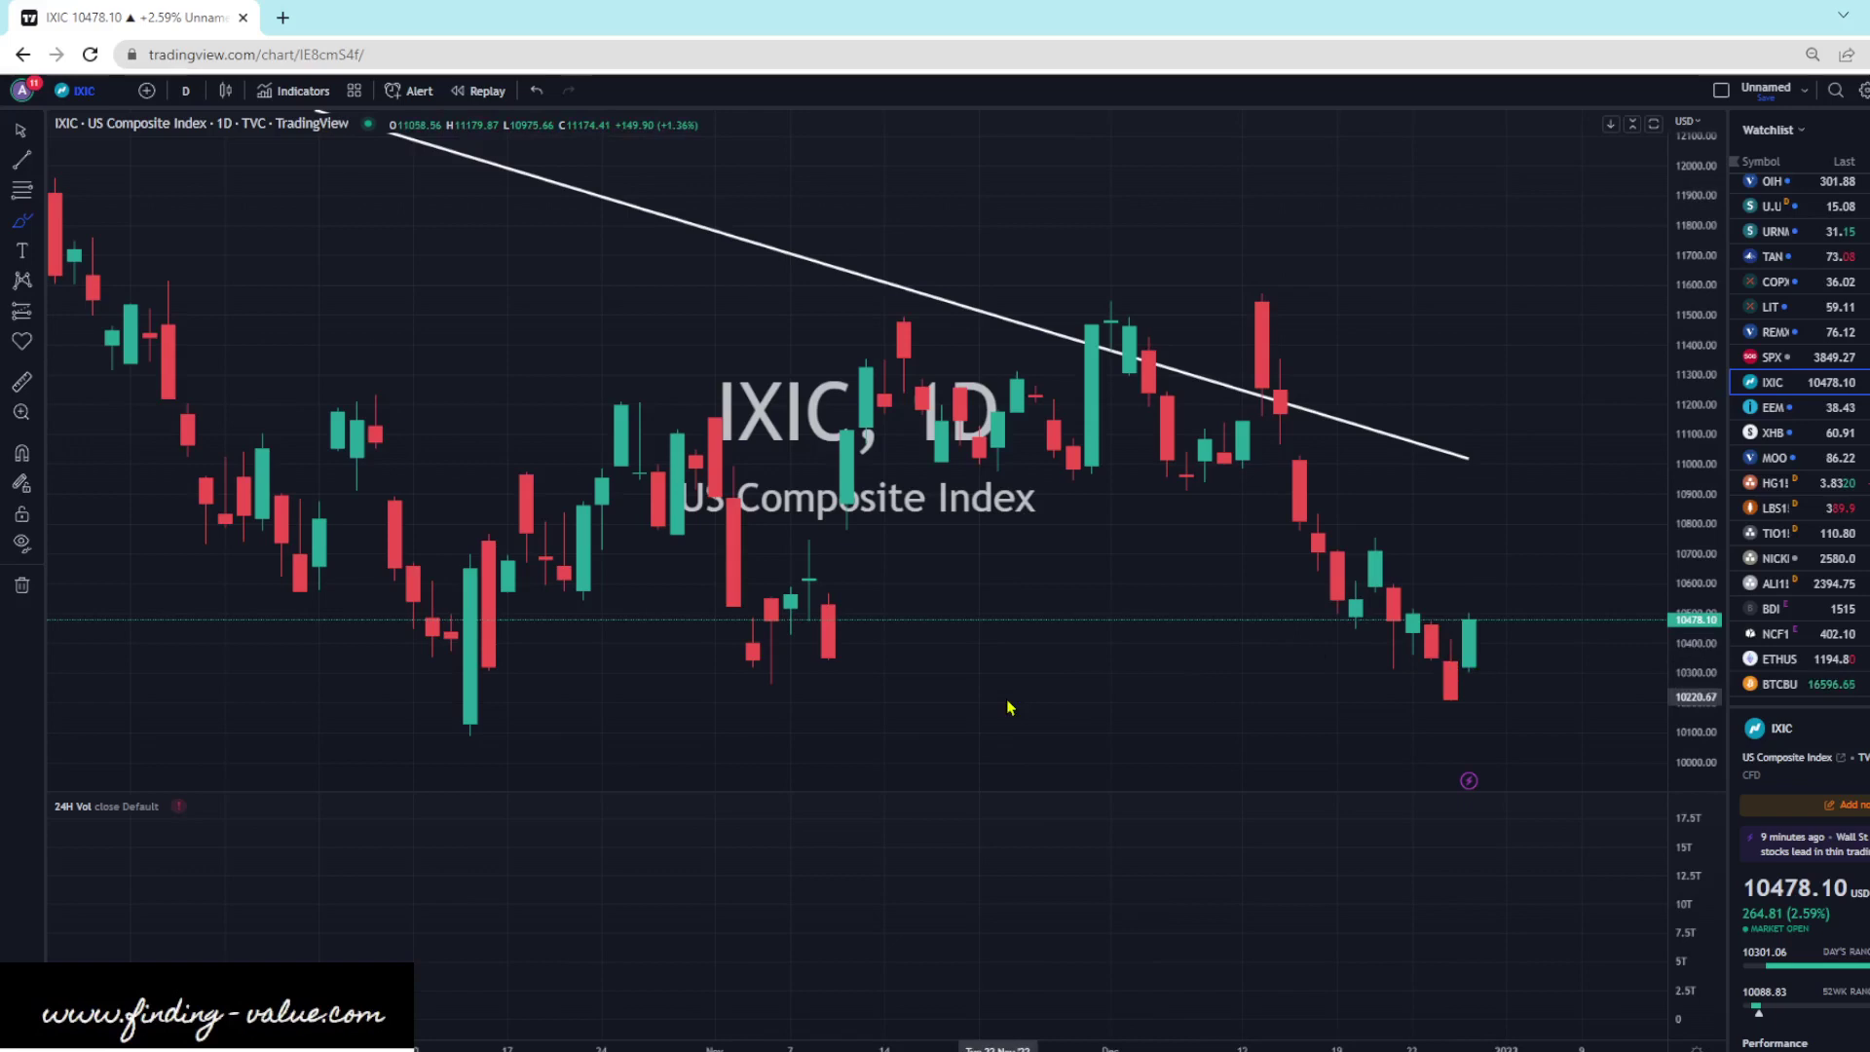
scroll(1003, 701, down, 1)
mouse_move(609, 572)
mouse_down()
mouse_move(539, 602)
mouse_move(577, 763)
mouse_move(635, 597)
mouse_move(575, 563)
mouse_up()
mouse_move(696, 534)
mouse_down()
mouse_move(646, 609)
mouse_move(723, 557)
mouse_move(687, 526)
mouse_up()
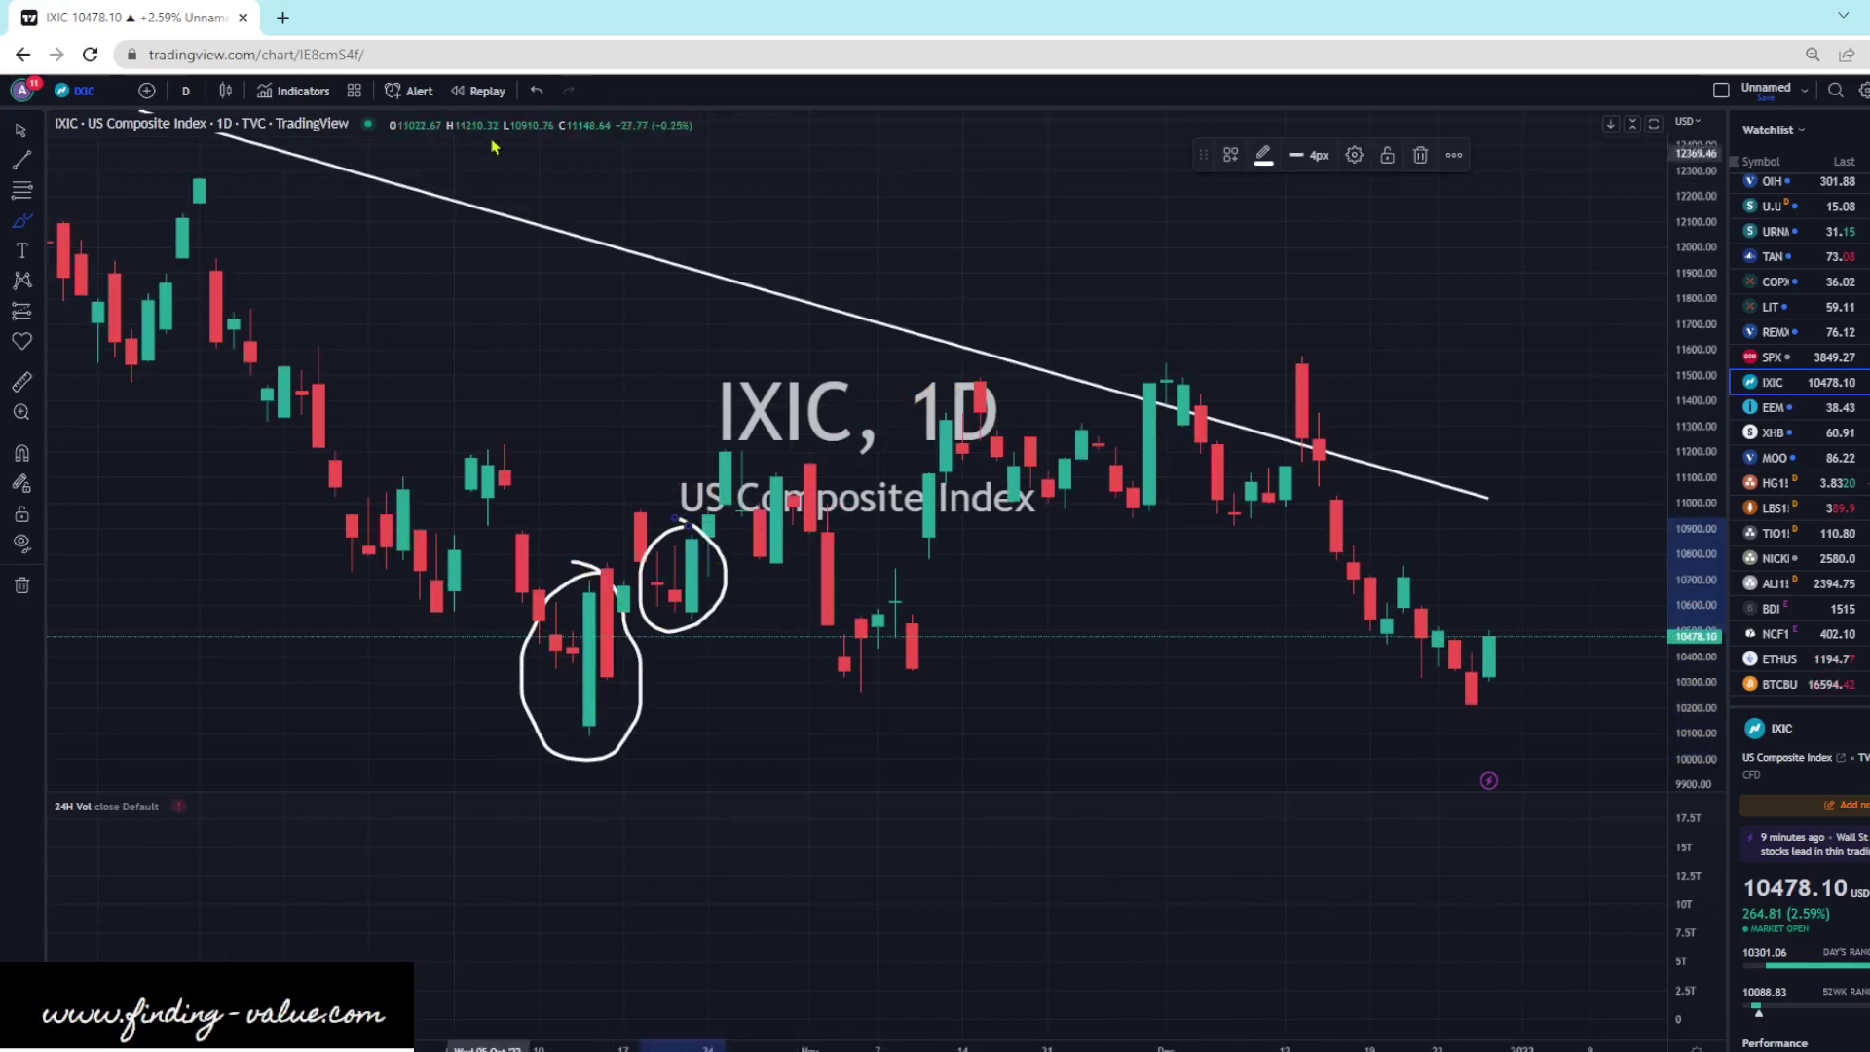
click(536, 90)
click(536, 90)
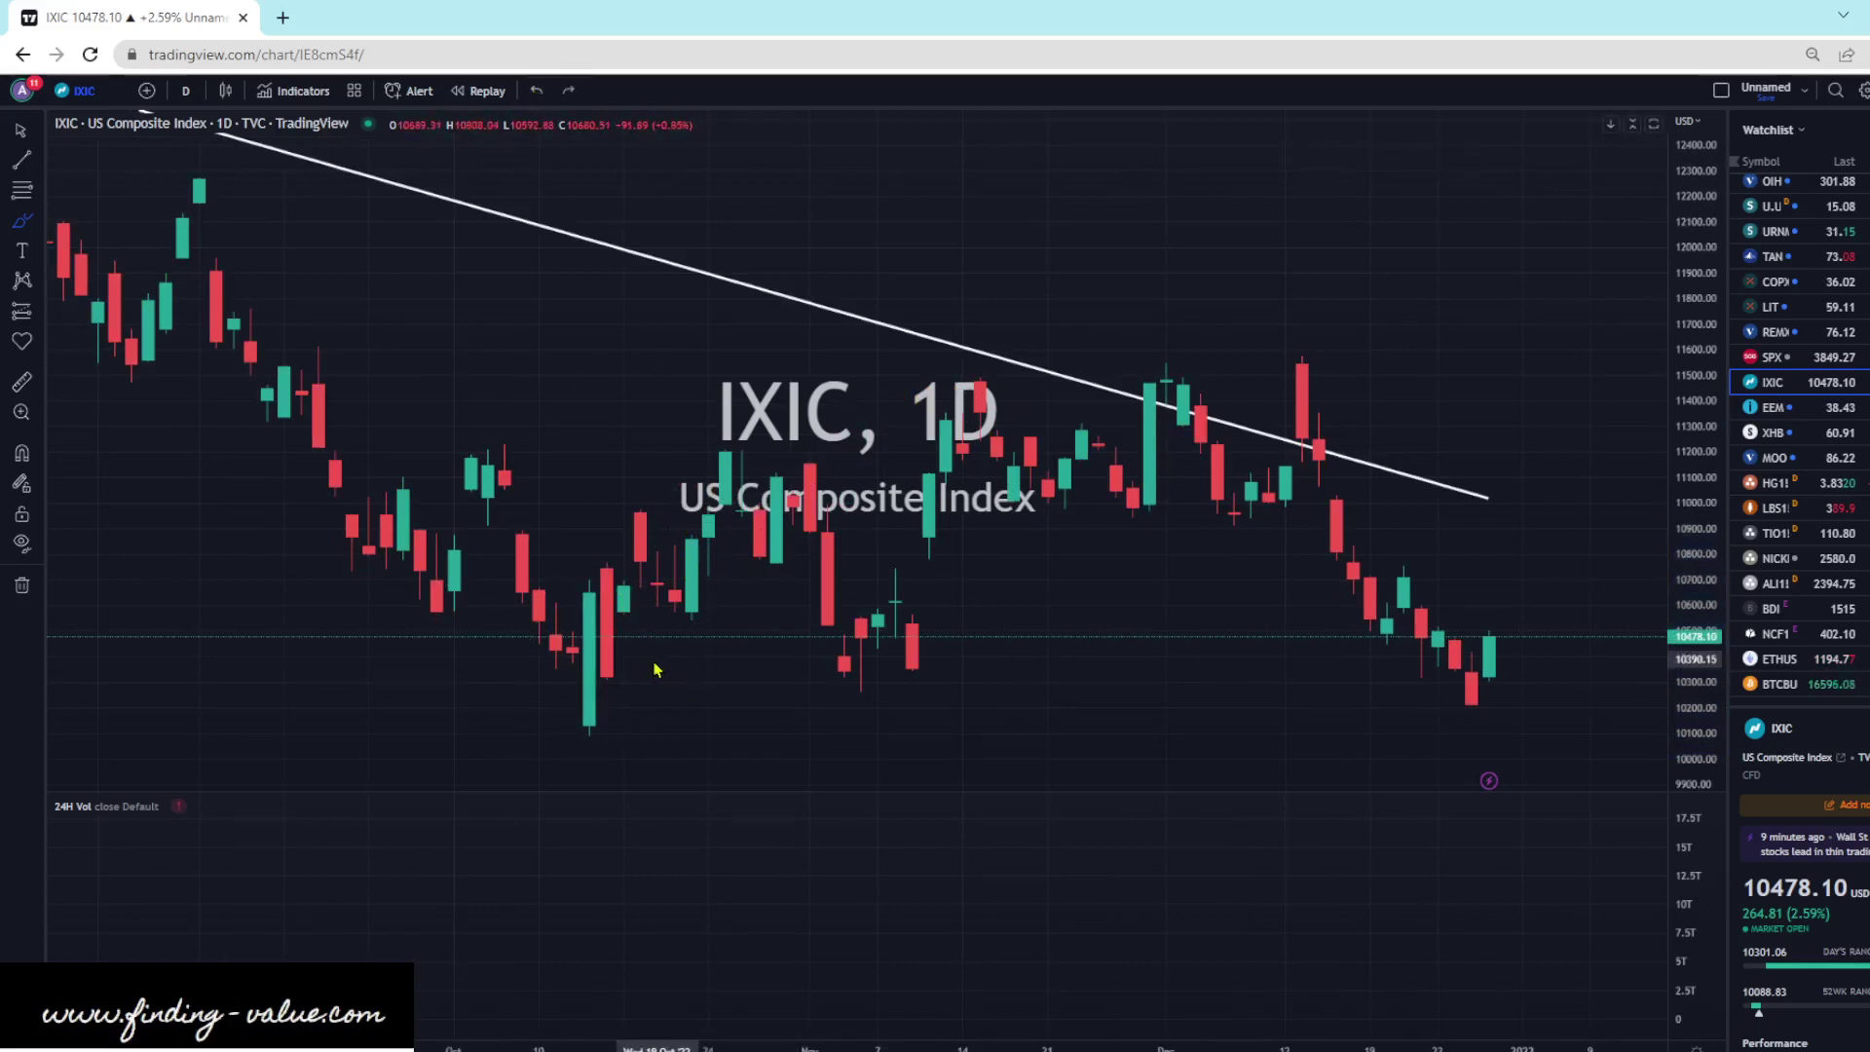
- Sketch and undo an arrow rising from the IXIC trendline to about 12,000 and one falling from the mid-December high to about 10,650
mouse_move(1291, 450)
mouse_down()
mouse_move(1400, 255)
mouse_move(1421, 325)
mouse_up()
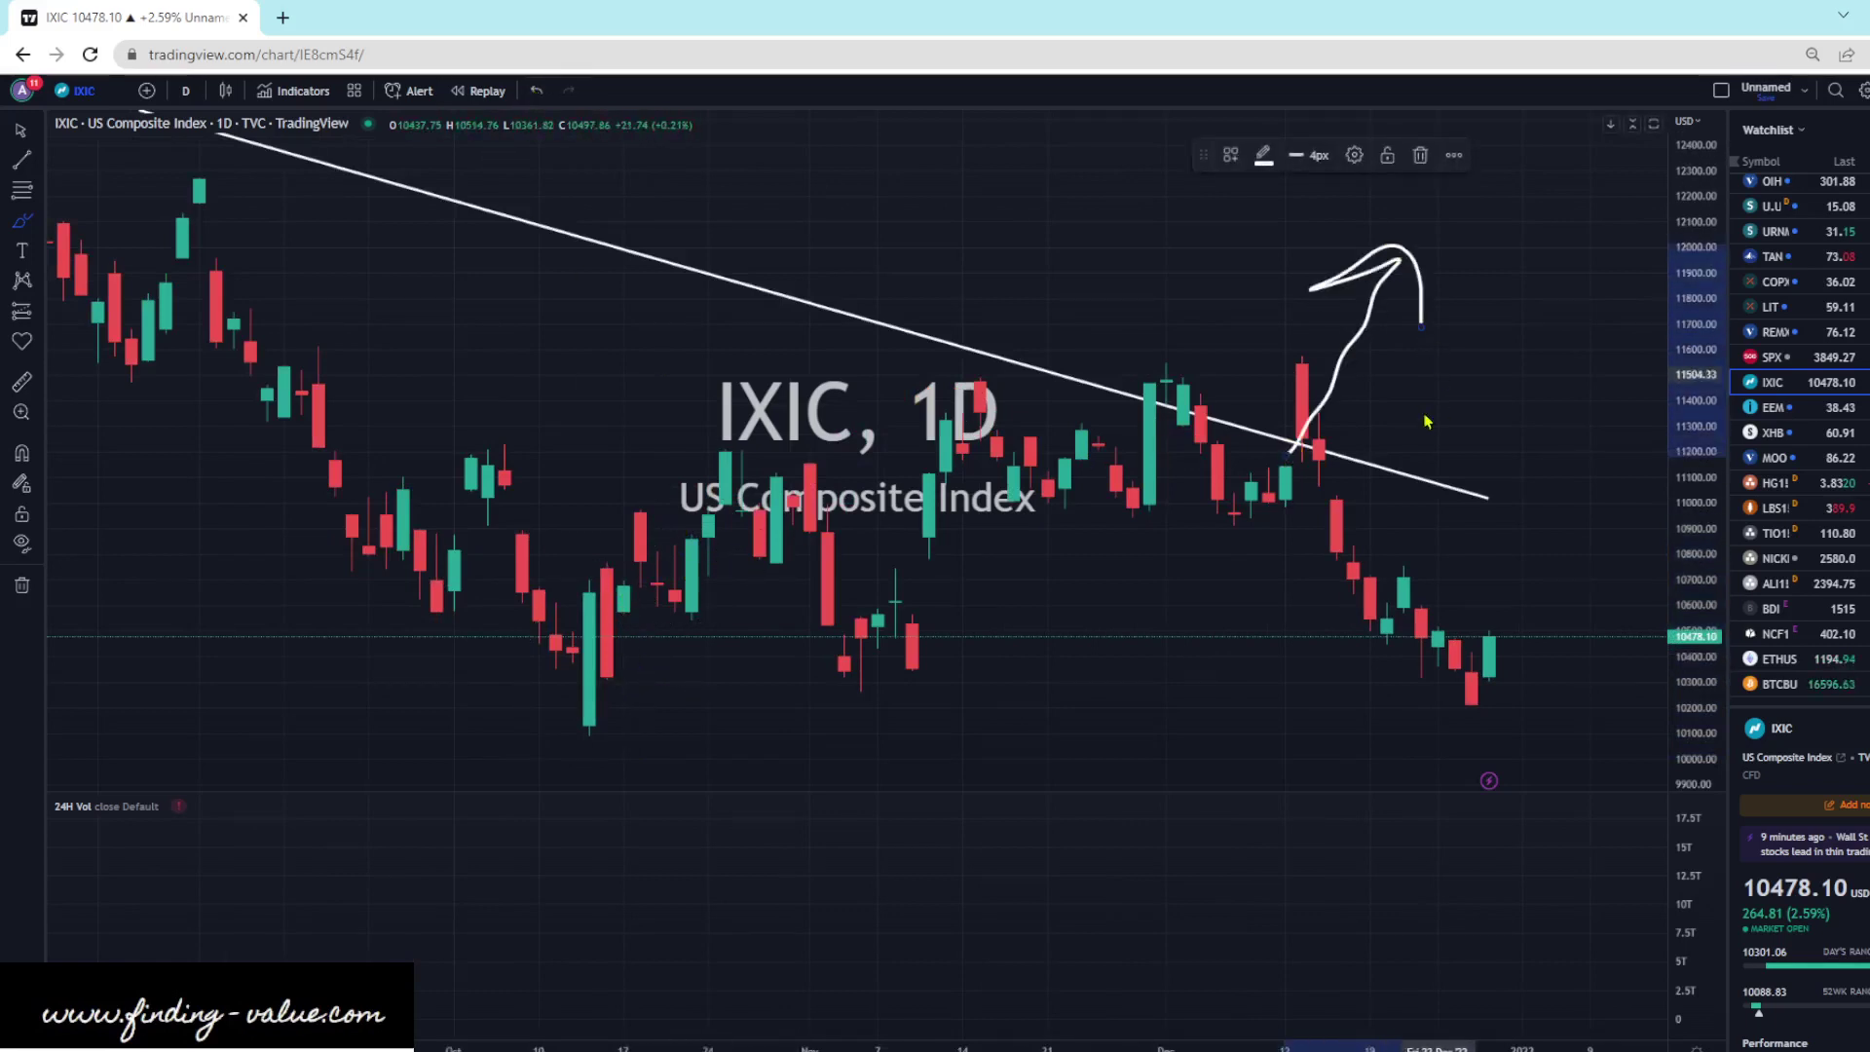
key(ctrl+z)
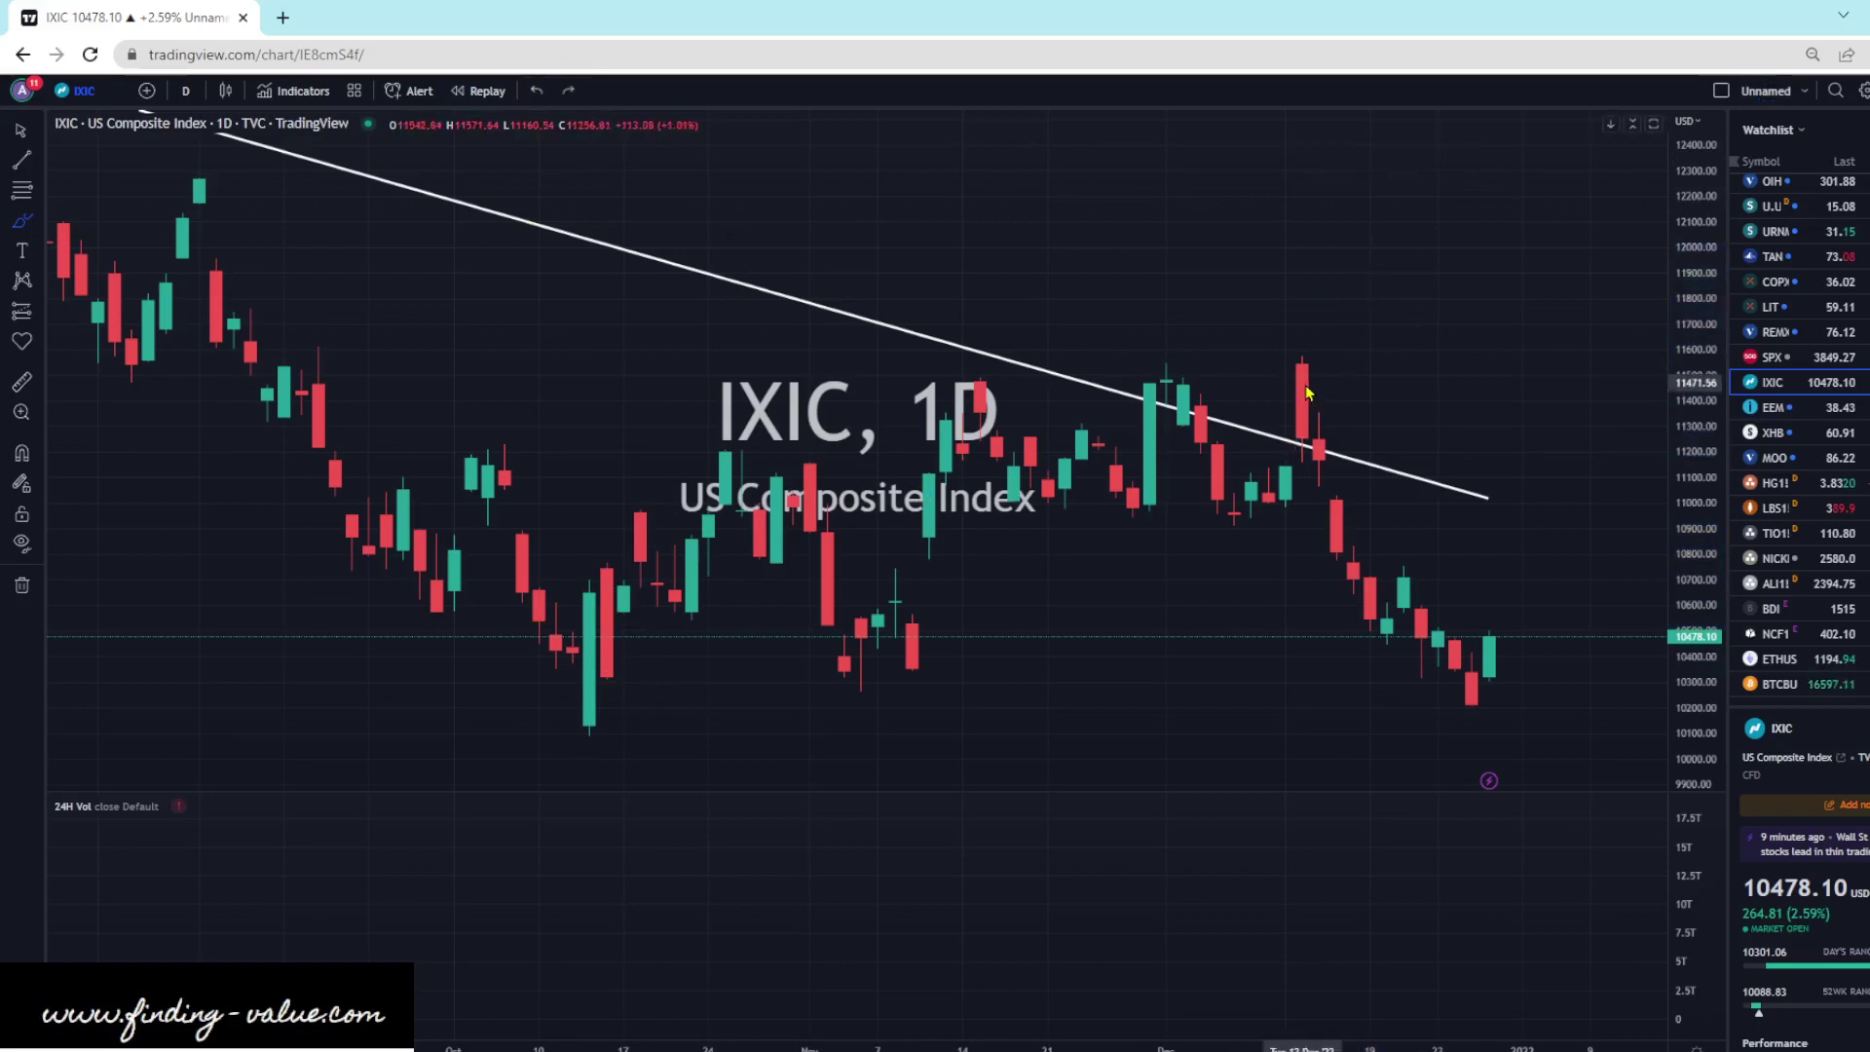
mouse_move(1300, 375)
mouse_down()
mouse_move(1419, 563)
mouse_move(1455, 541)
mouse_up()
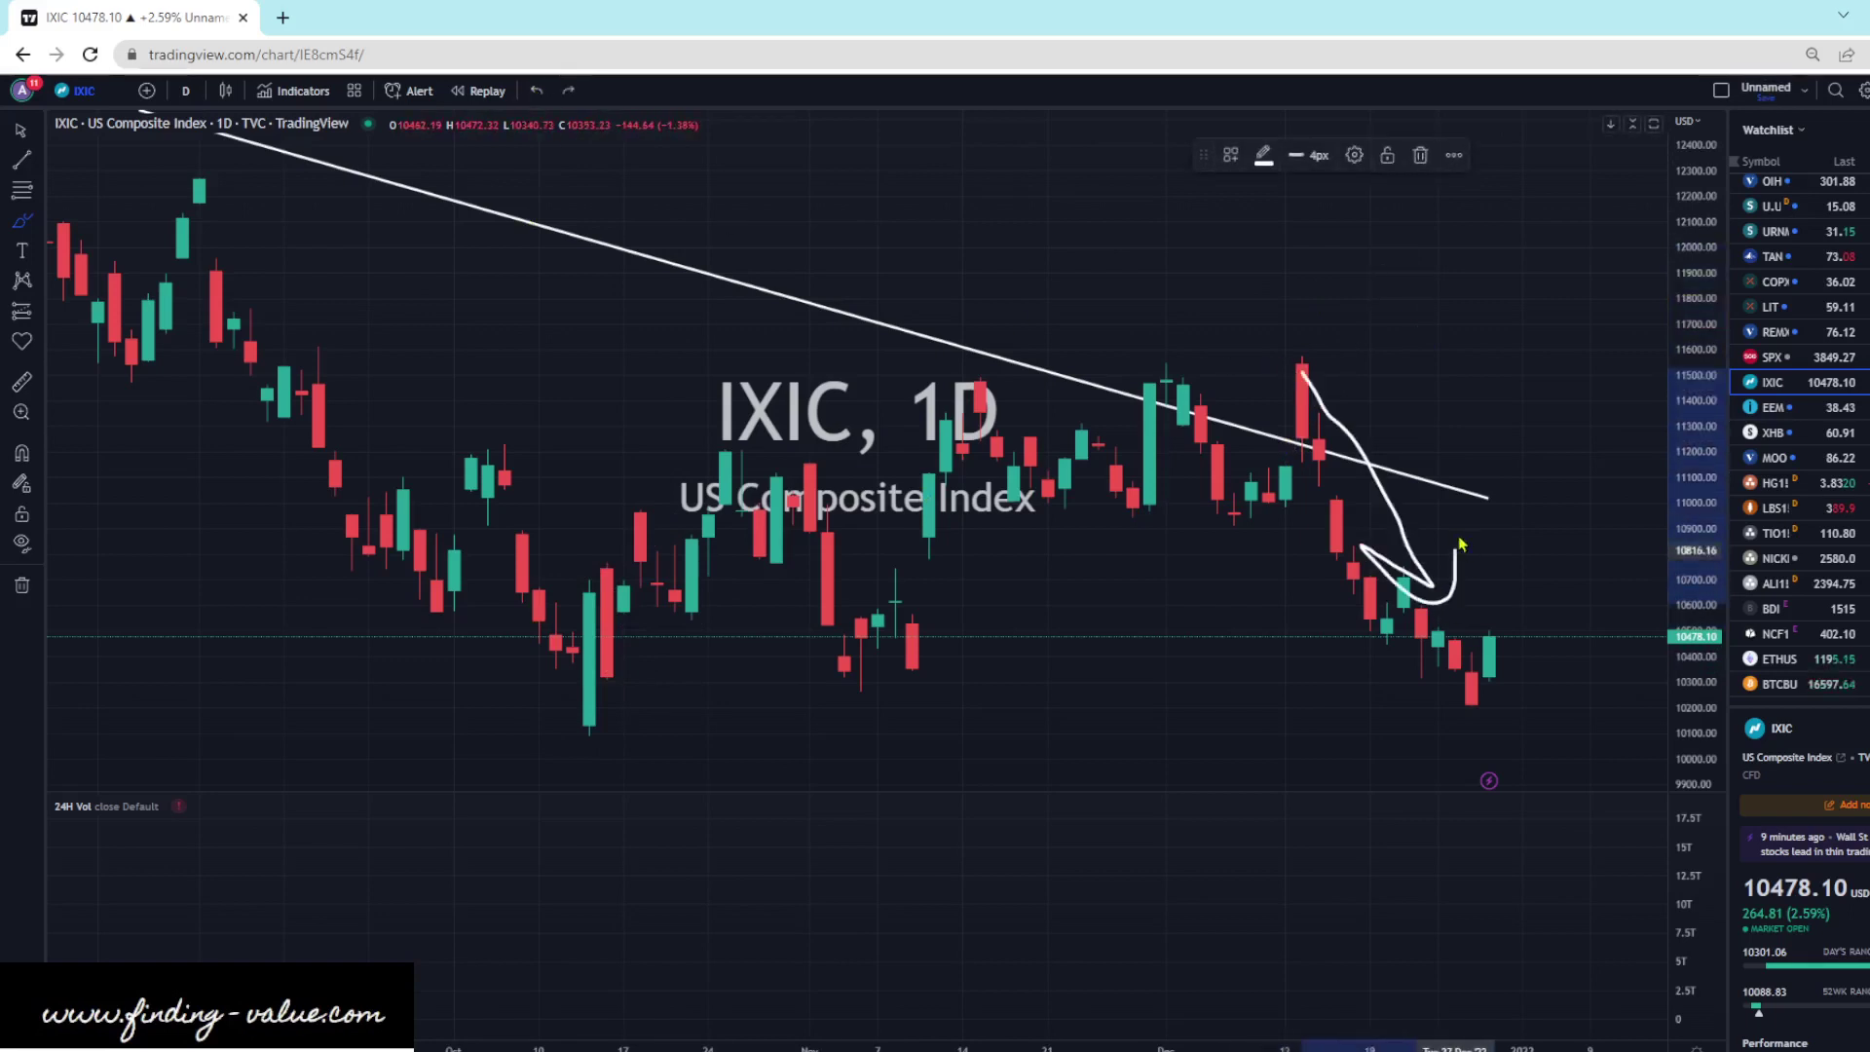
click(537, 91)
- Open the EEM emerging markets chart and examine the daily price history against its descending trendline and long-term support line
click(1795, 407)
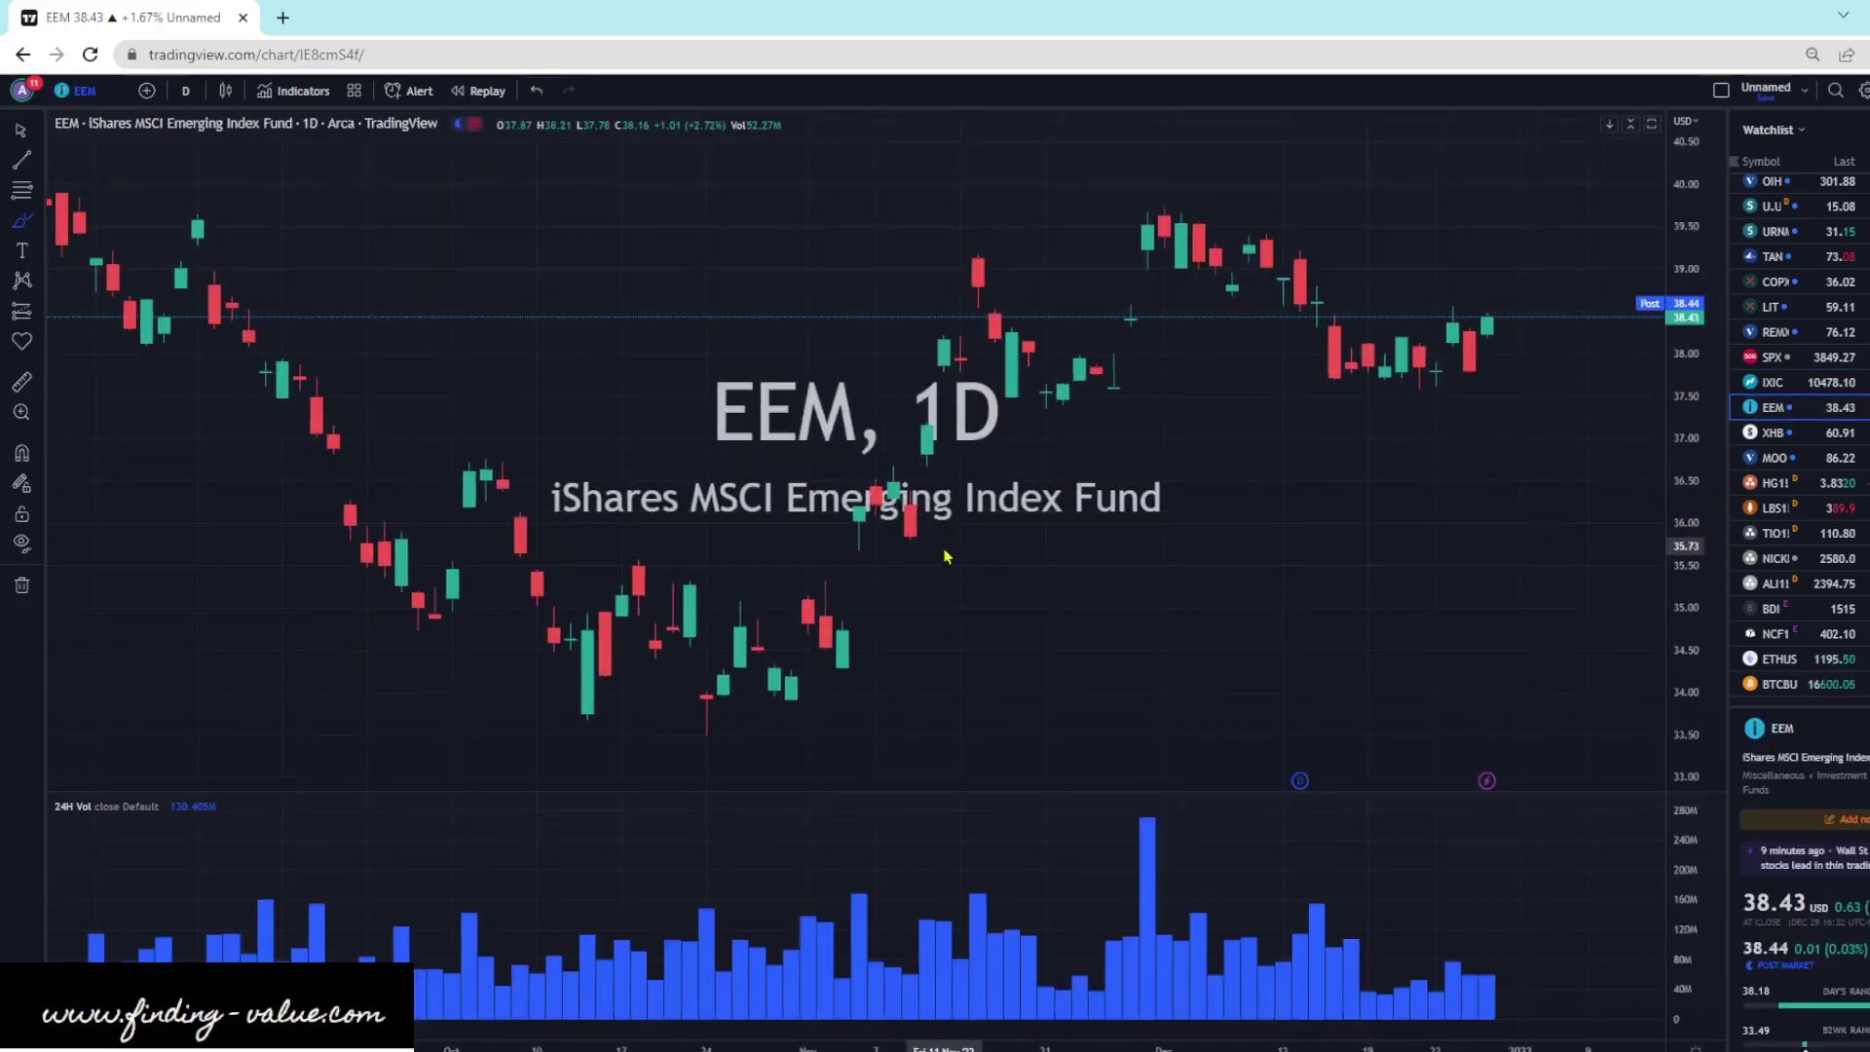
scroll(914, 560, down, 3)
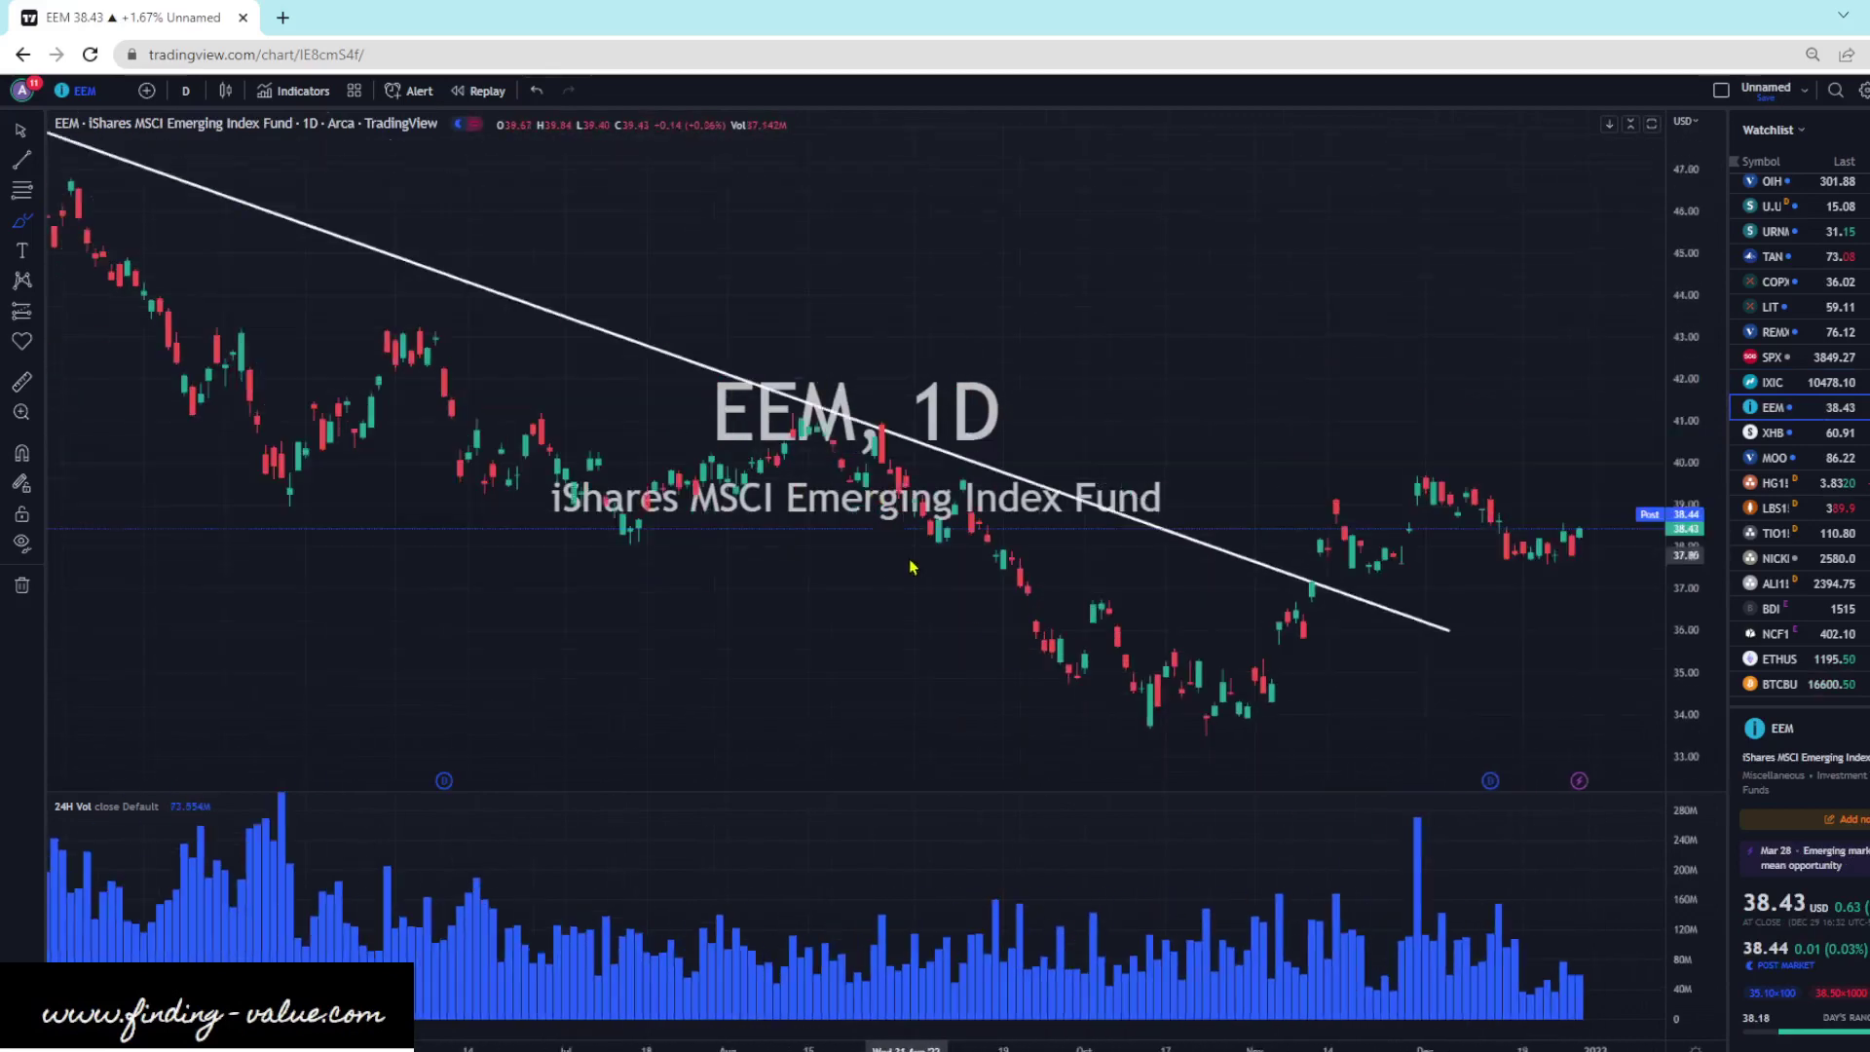
scroll(911, 565, down, 5)
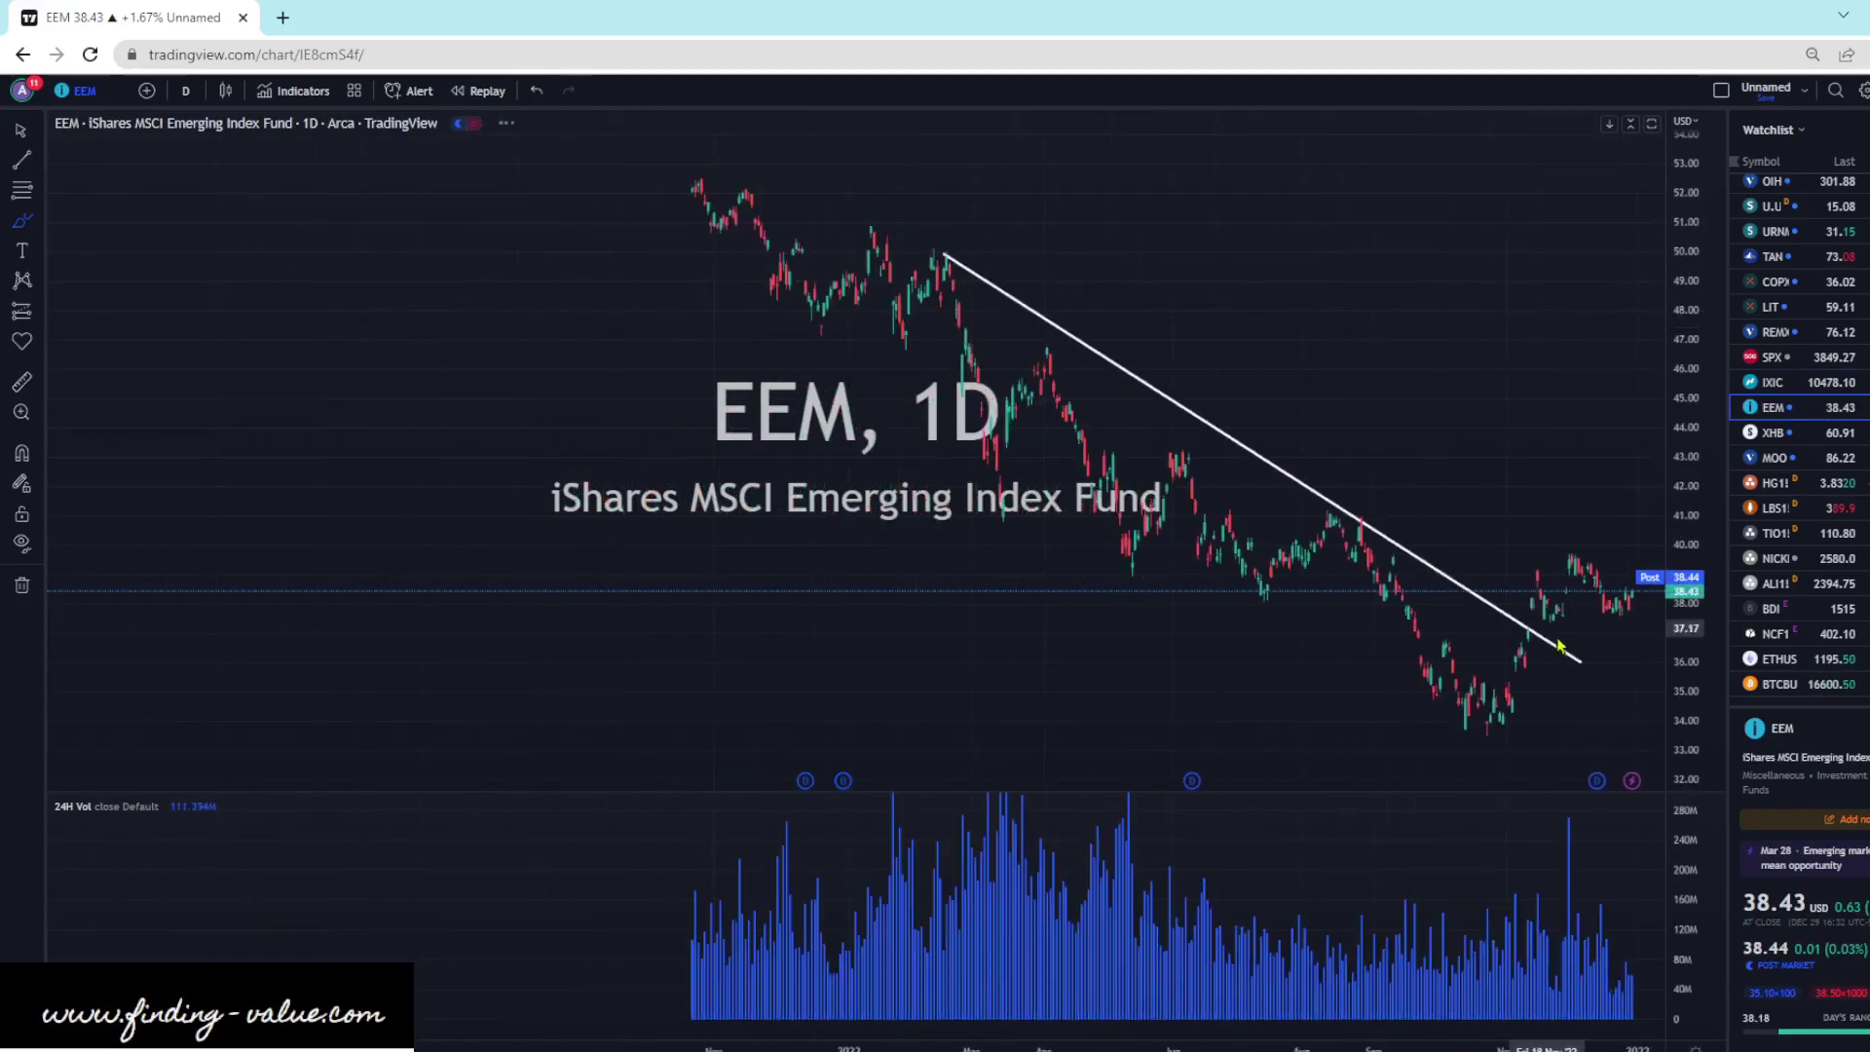
scroll(1558, 645, down, 3)
scroll(950, 699, down, 3)
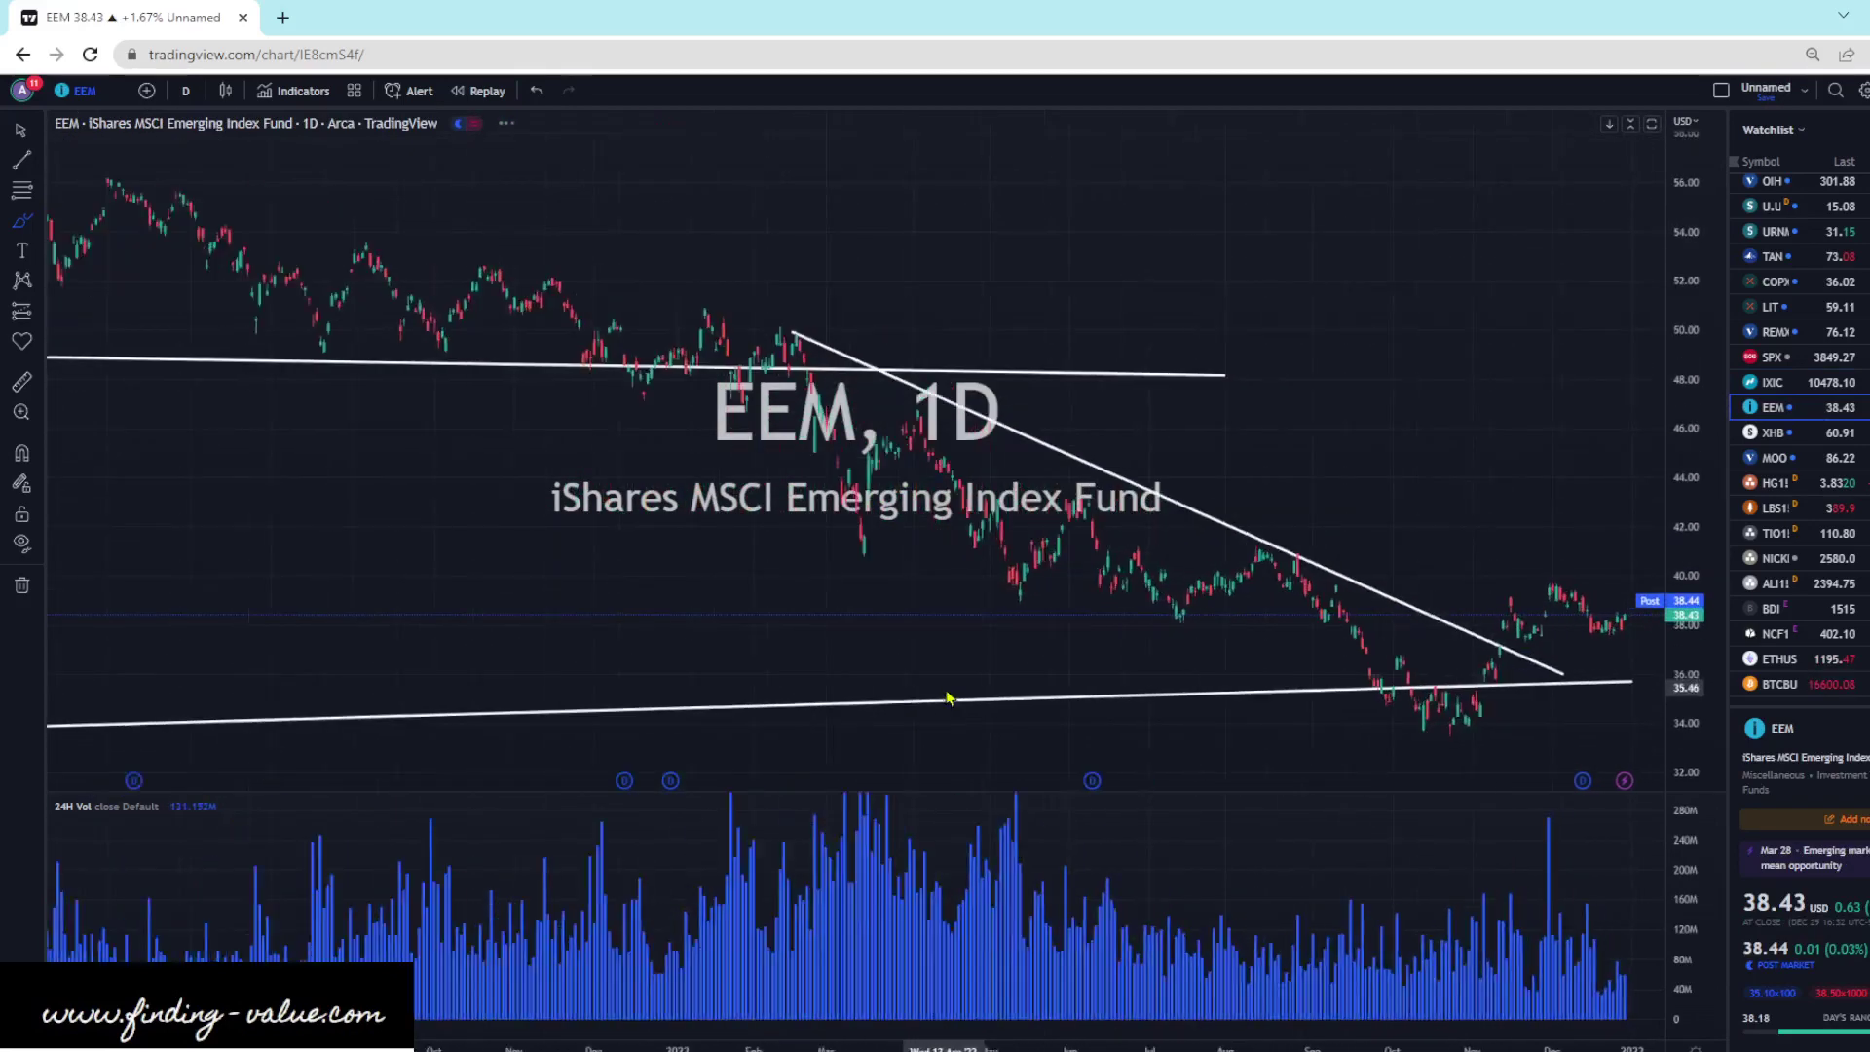
scroll(950, 700, up, 3)
- Open the XHB homebuilders chart, and trace and undo a curve through its swings below the horizontal resistance, rising to about 71
key(Down)
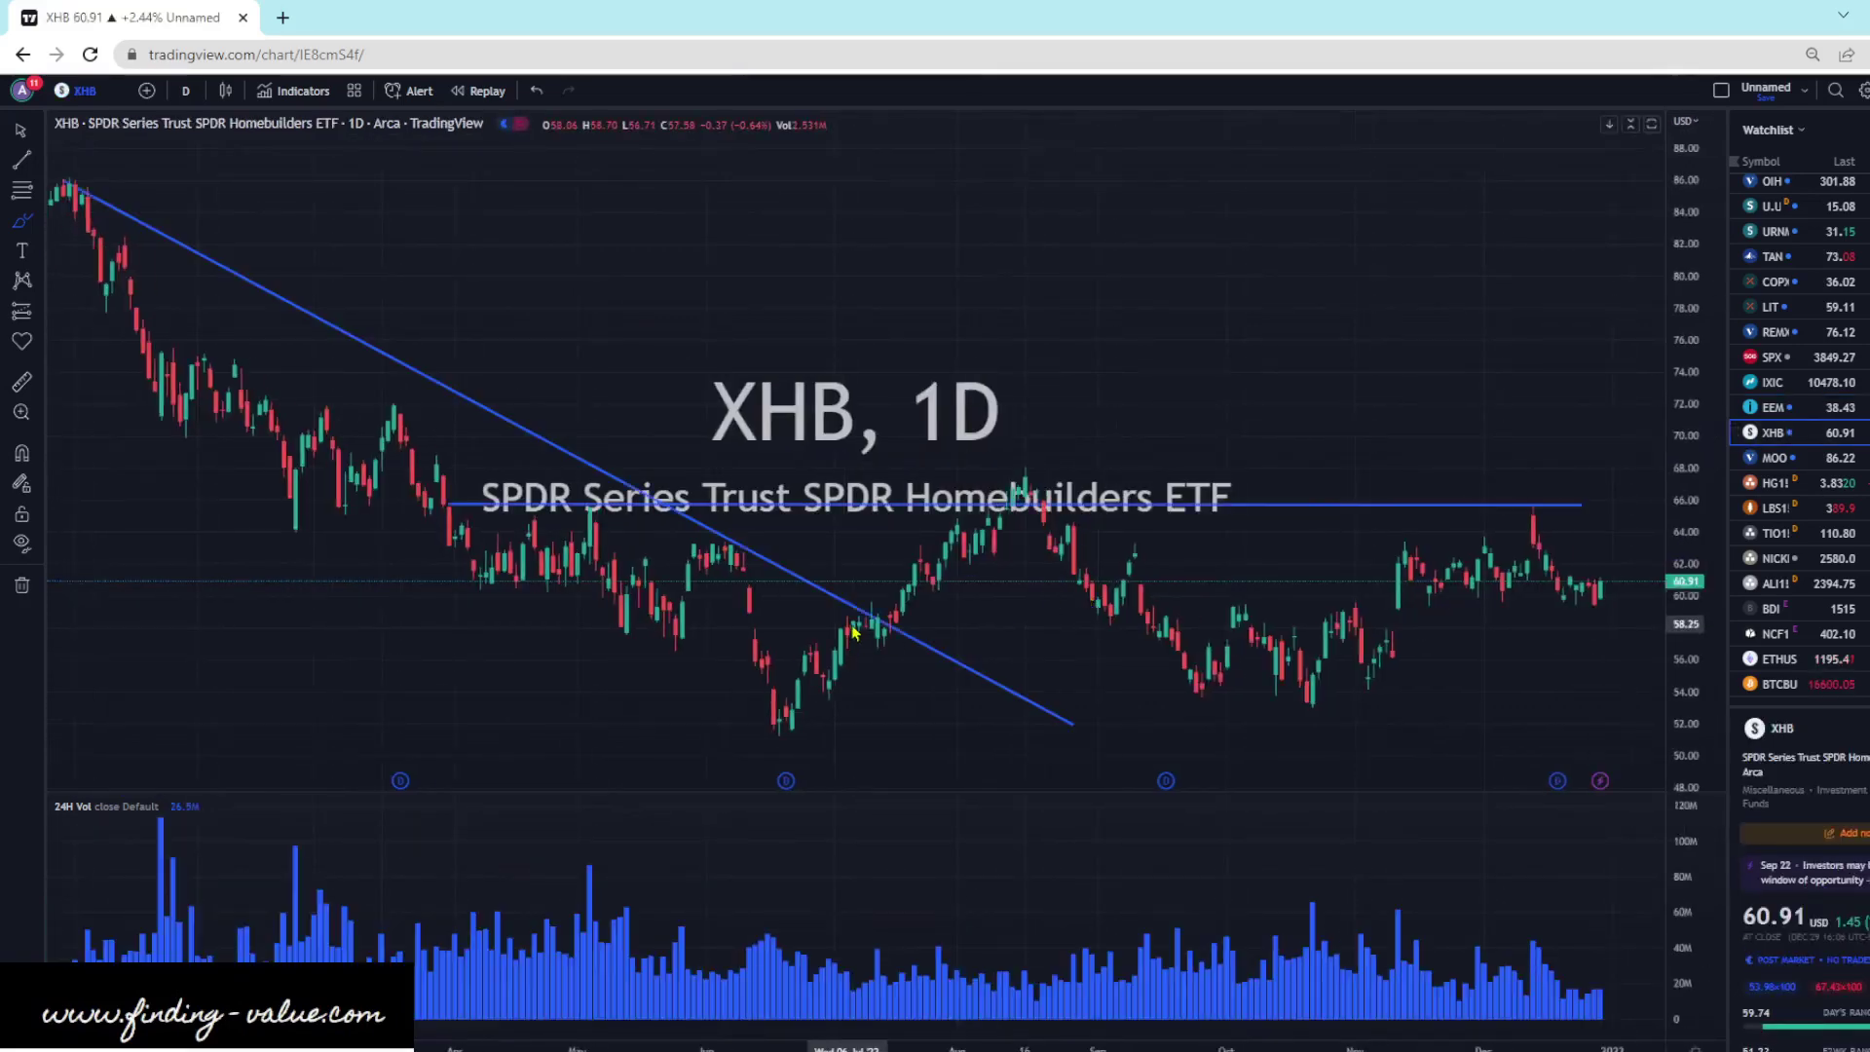
mouse_move(426, 507)
mouse_down()
mouse_move(477, 555)
mouse_move(731, 522)
mouse_move(811, 748)
mouse_move(1013, 492)
mouse_move(1422, 651)
mouse_move(1539, 526)
mouse_move(1625, 539)
mouse_move(1650, 414)
mouse_up()
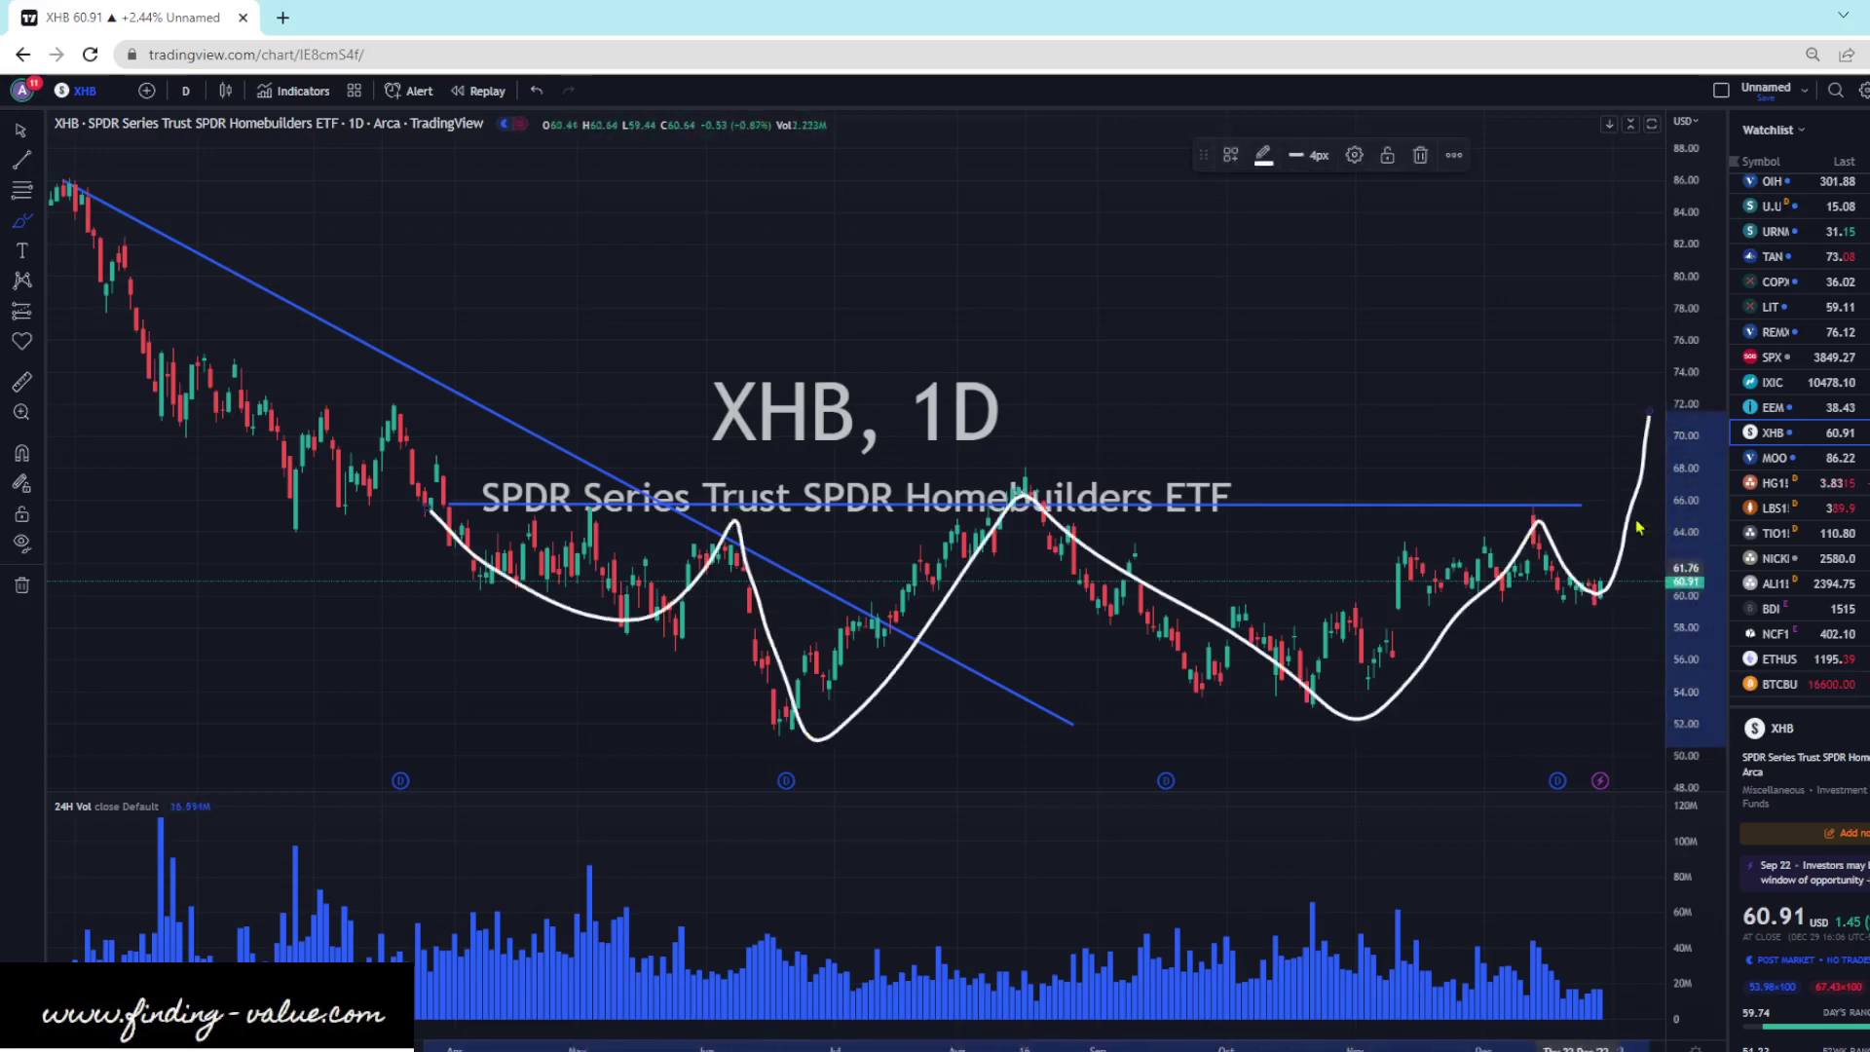
click(537, 91)
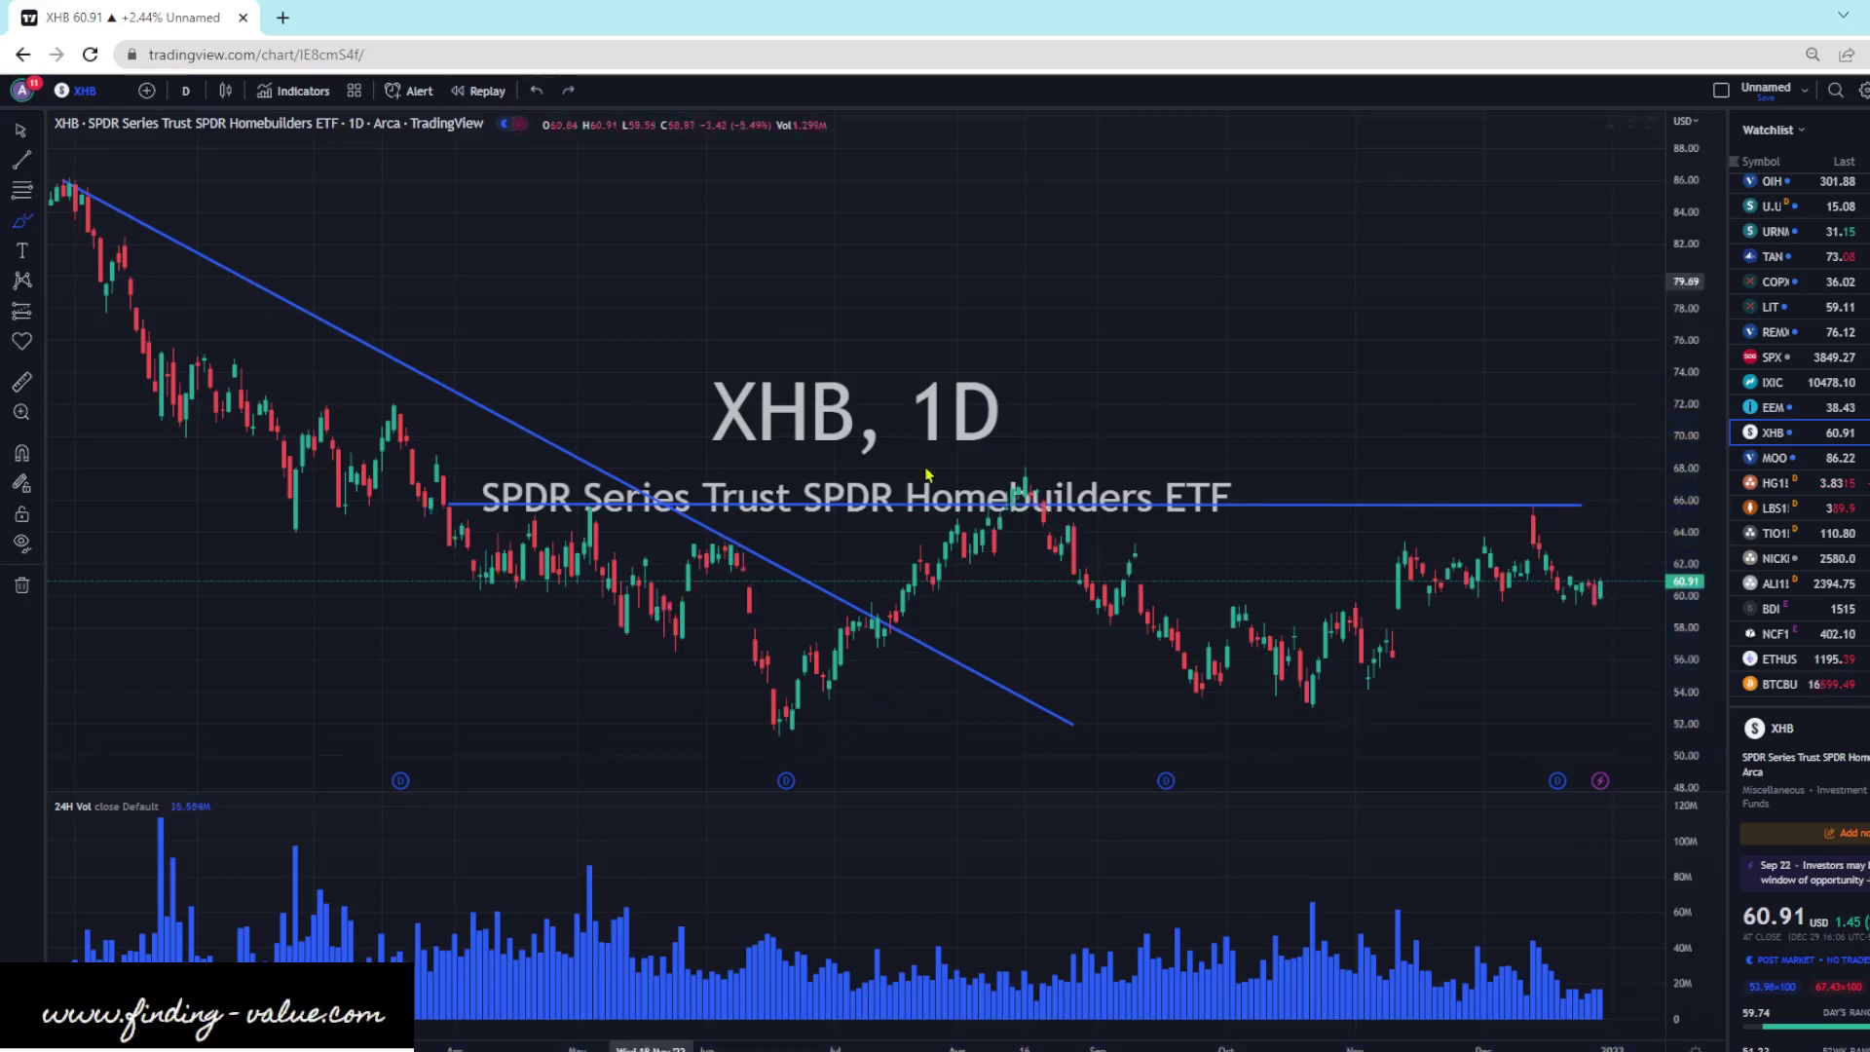
- Switch the XHB chart to the monthly timeframe and review its candles around the long horizontal line
scroll(979, 448, down, 10)
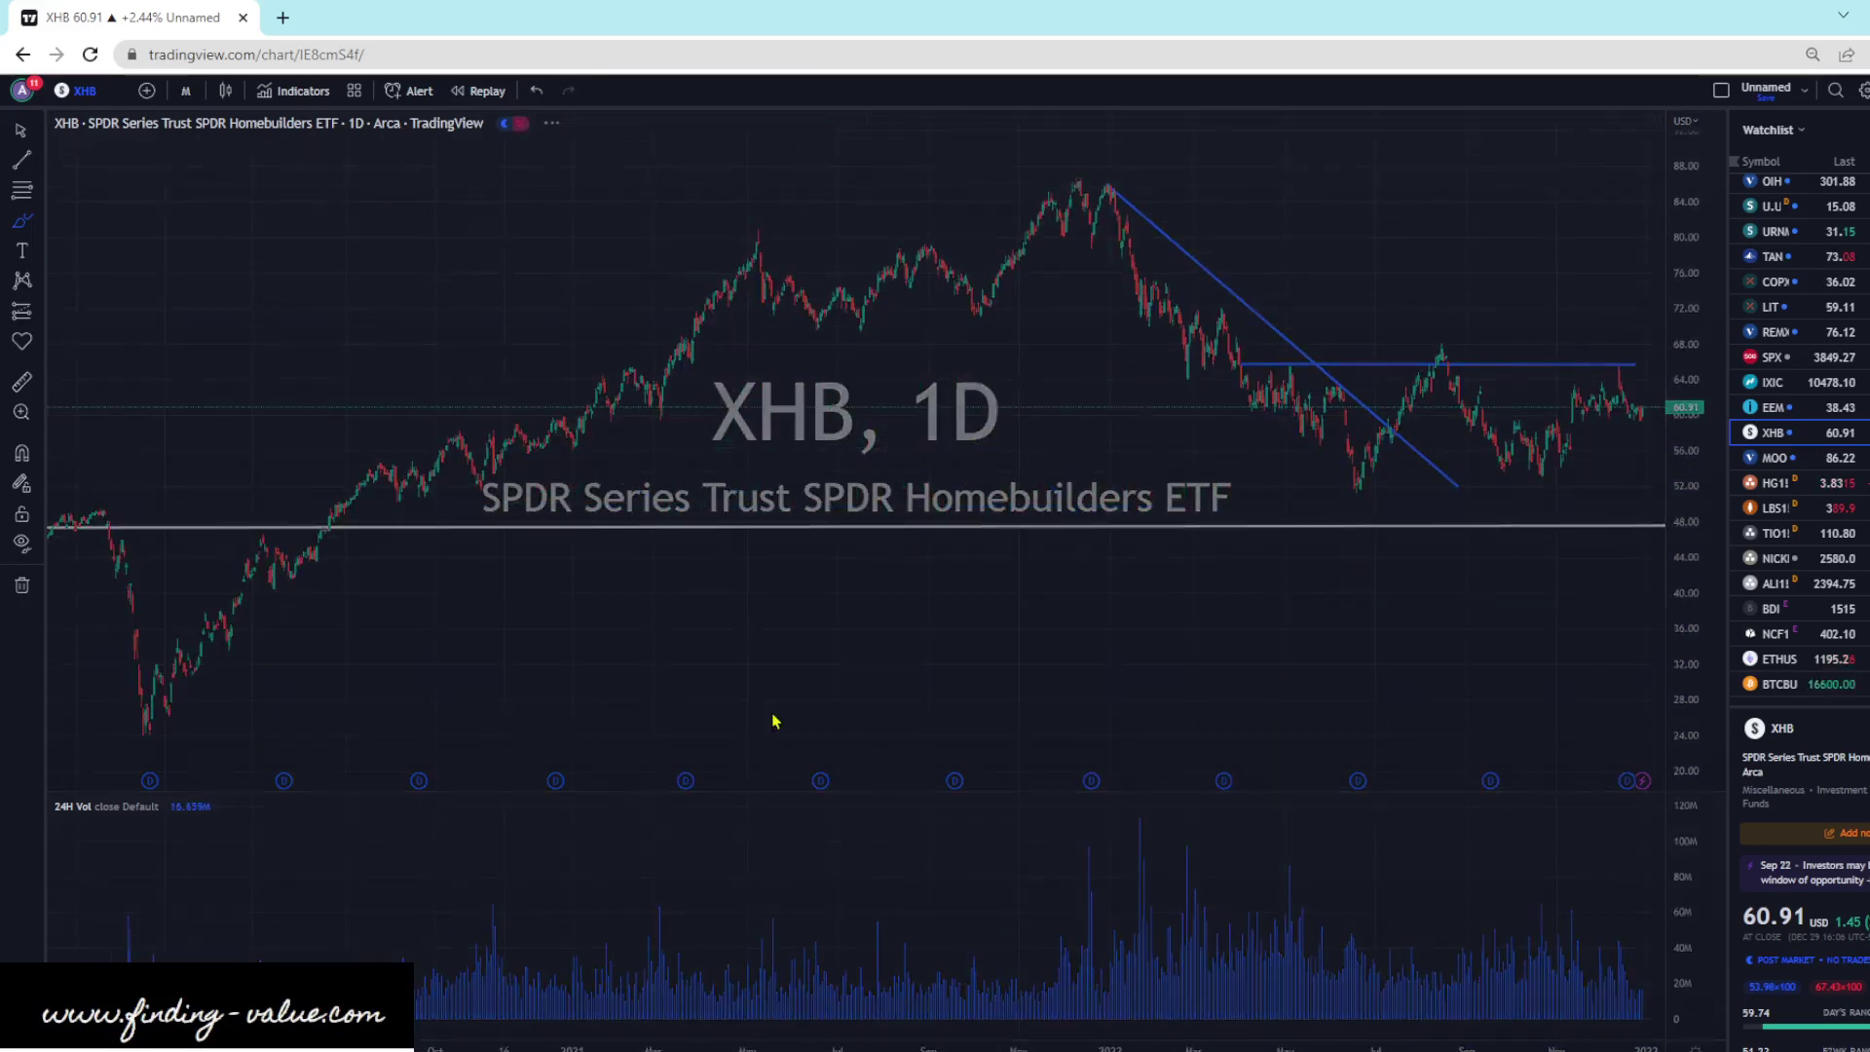
text(1M)
key(Return)
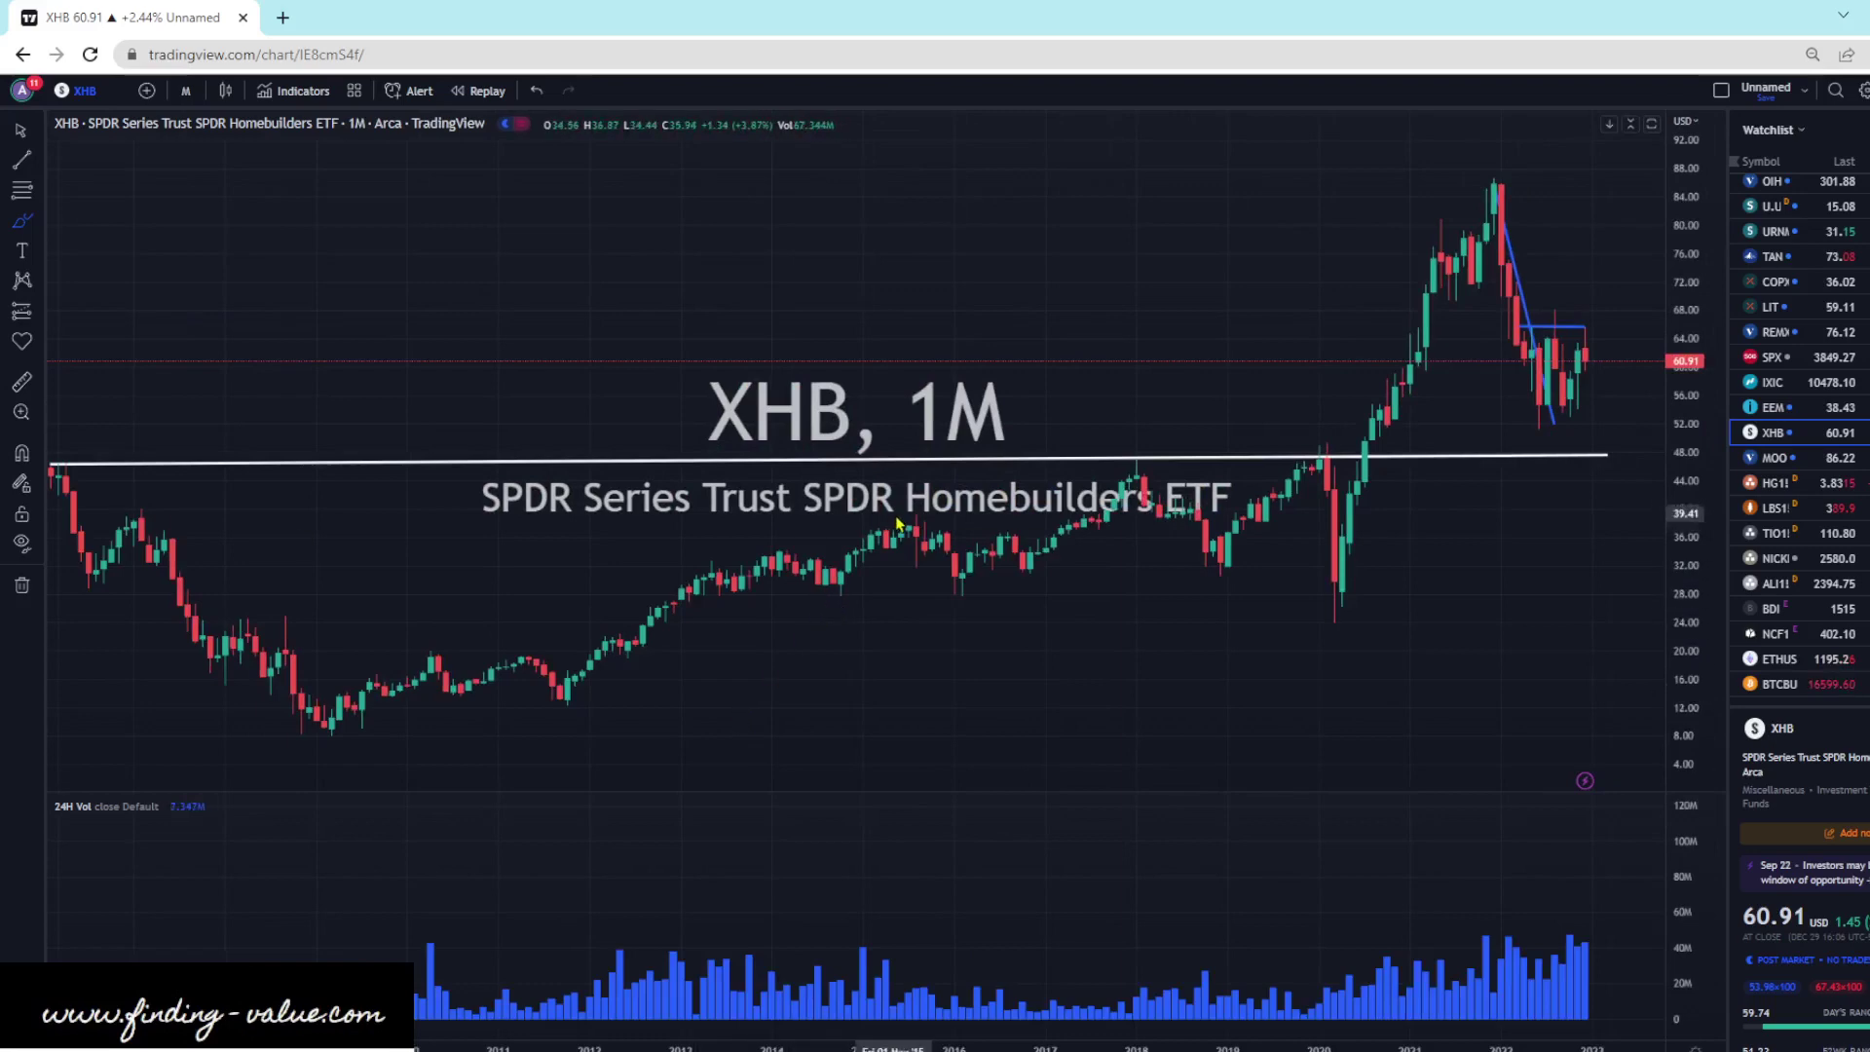
scroll(1139, 499, down, 2)
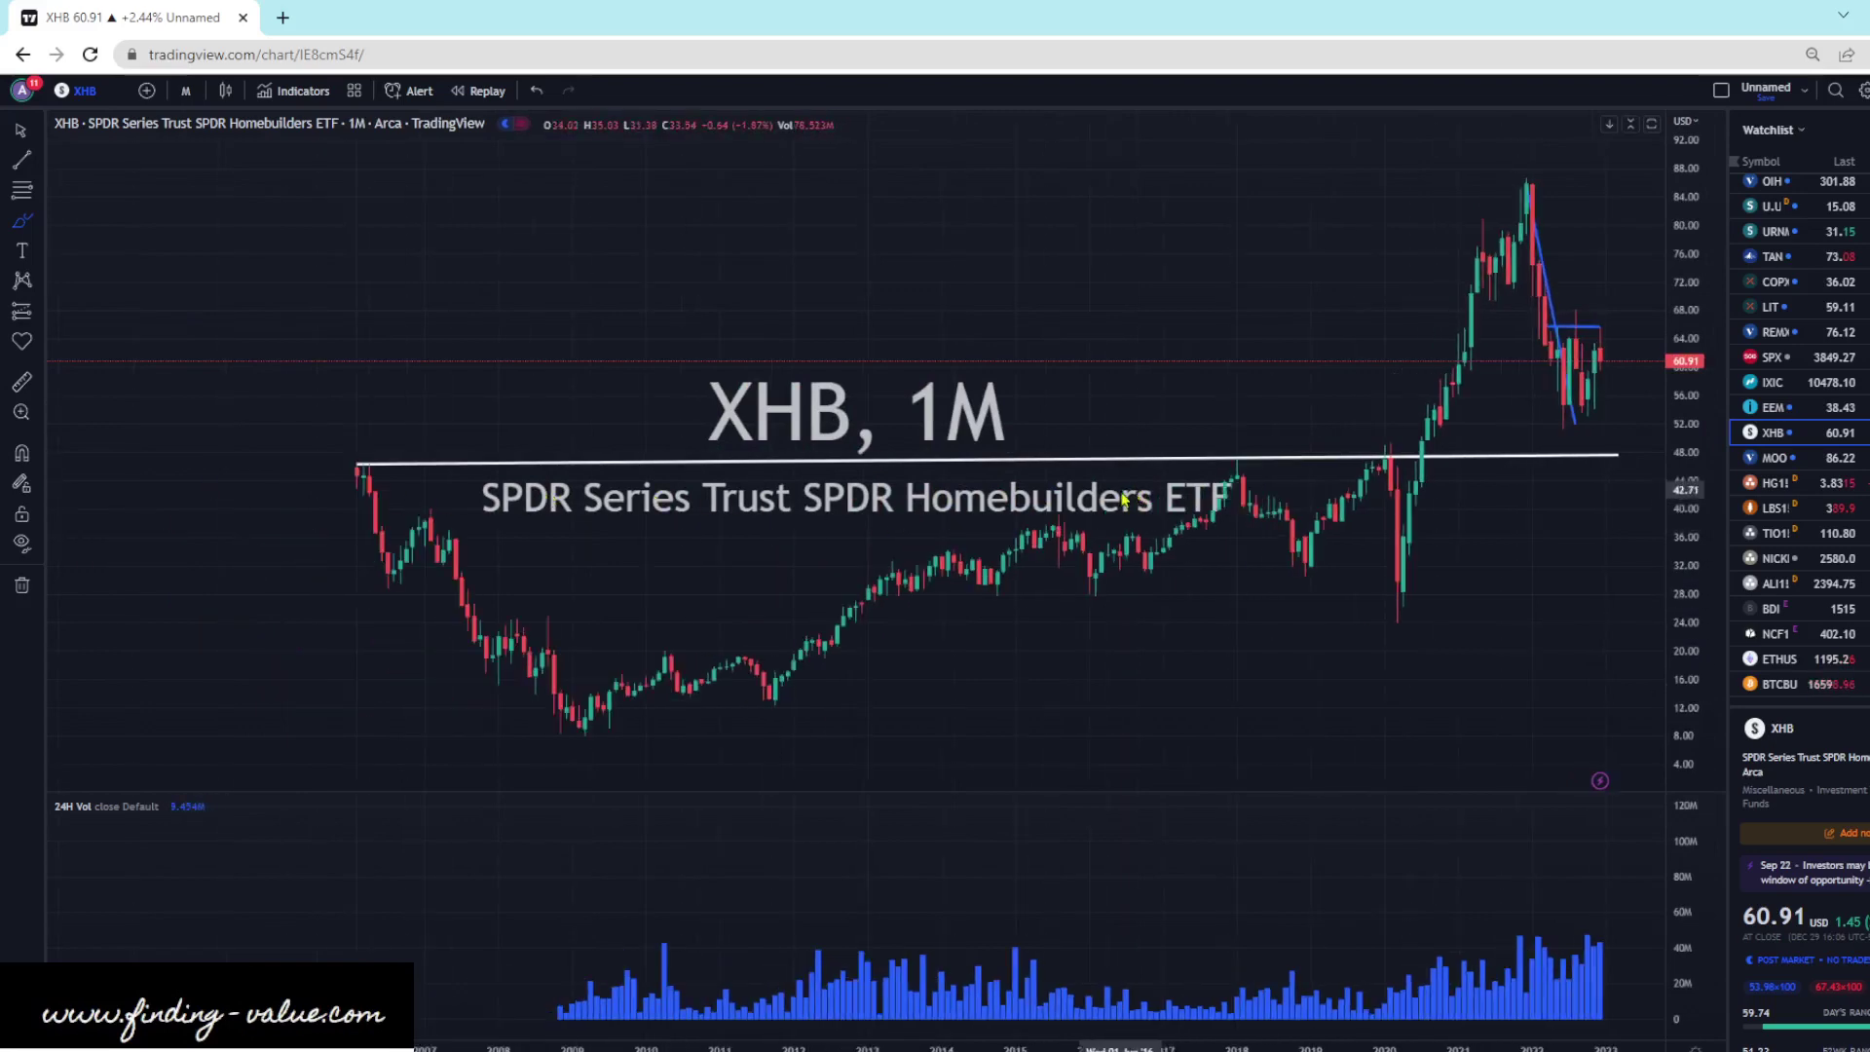
scroll(1004, 510, up, 2)
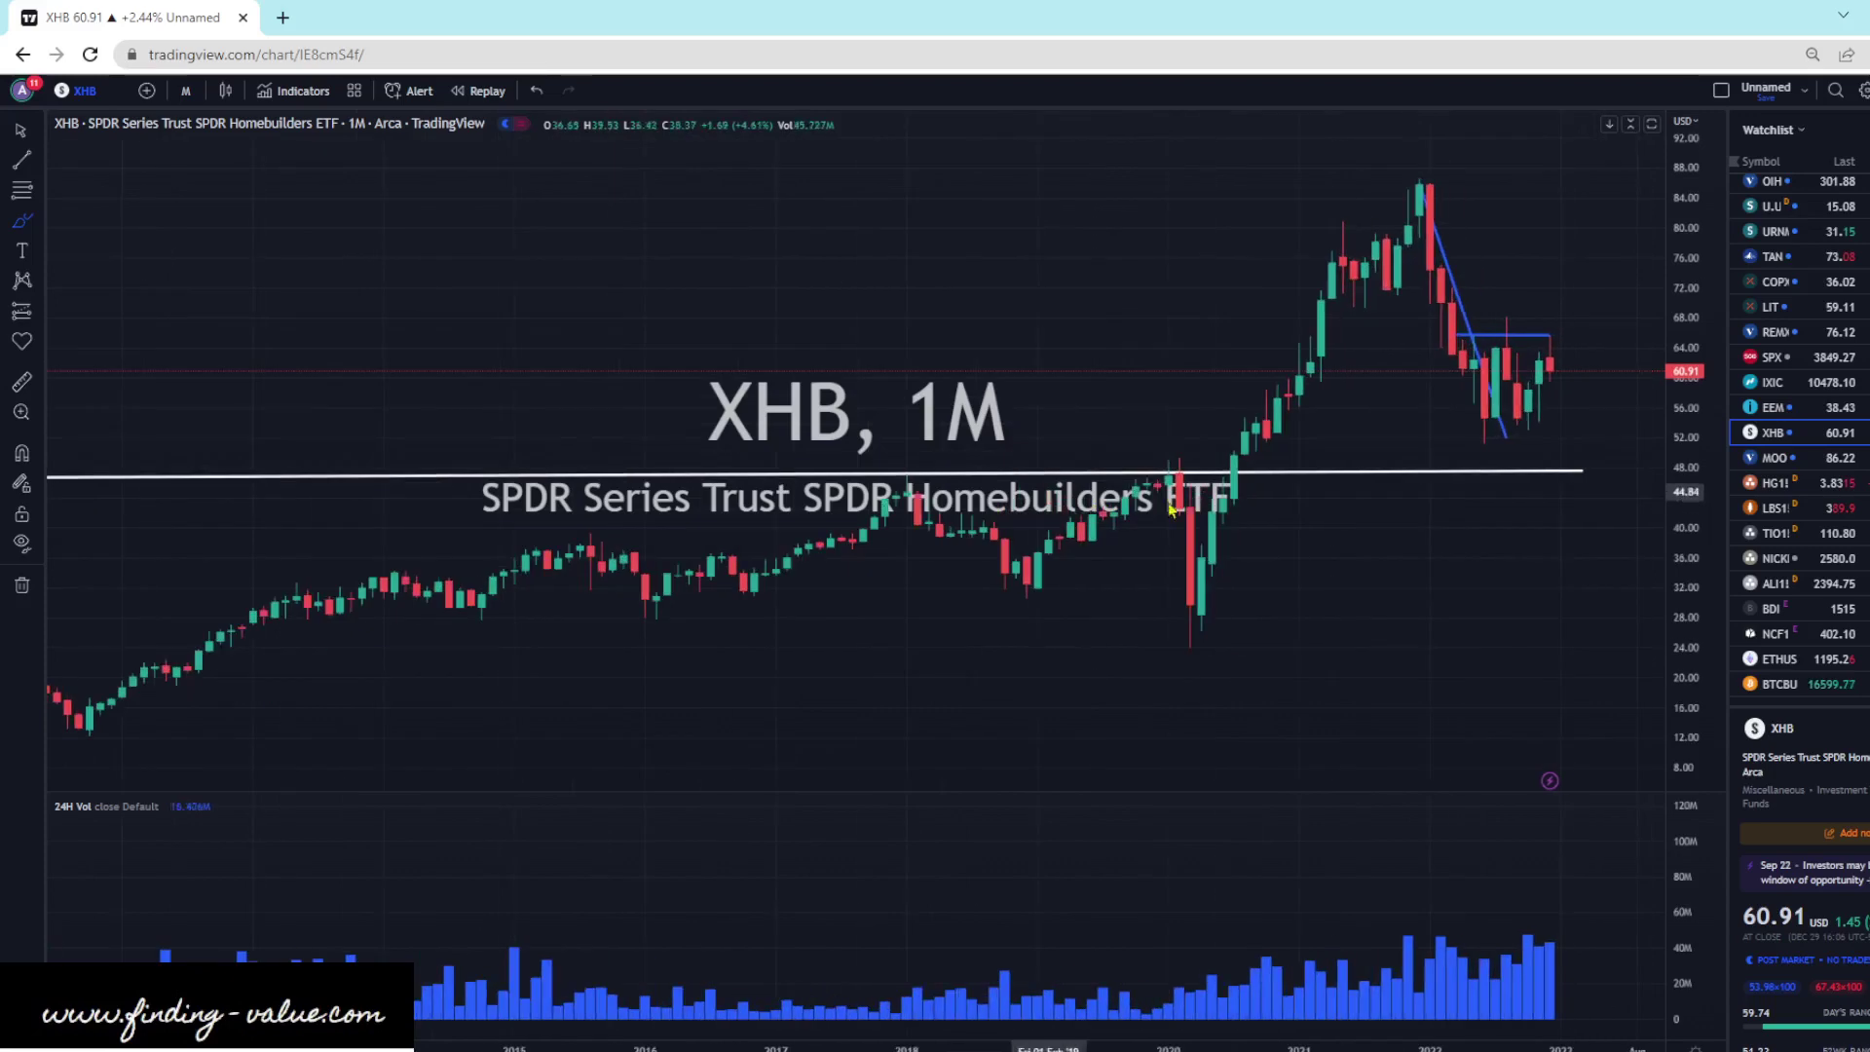
- Trace and undo the rise and pullback since the 2020 low on the monthly XHB chart, plus an arrow rising to about 92
mouse_move(1181, 596)
mouse_down()
mouse_move(1420, 188)
mouse_move(1475, 320)
mouse_up()
mouse_move(1509, 411)
mouse_down()
mouse_move(1598, 287)
mouse_move(1568, 207)
mouse_up()
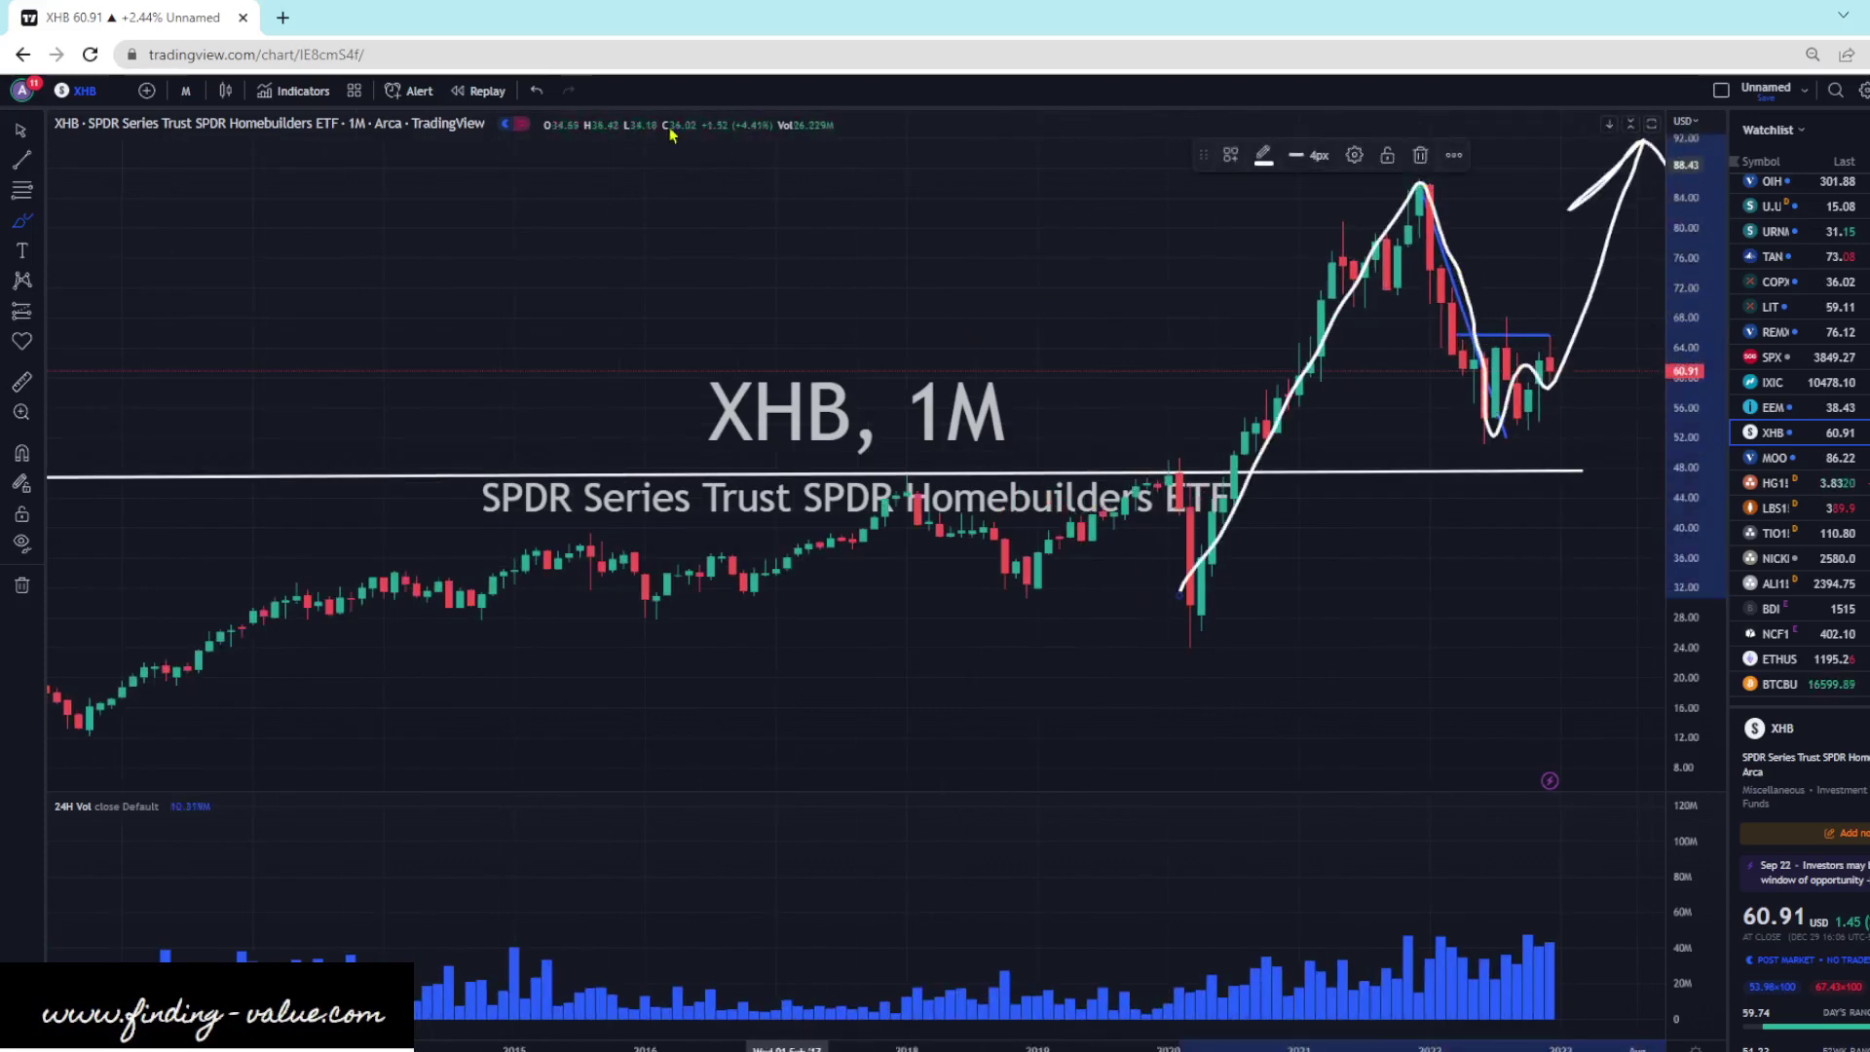
click(536, 90)
click(536, 91)
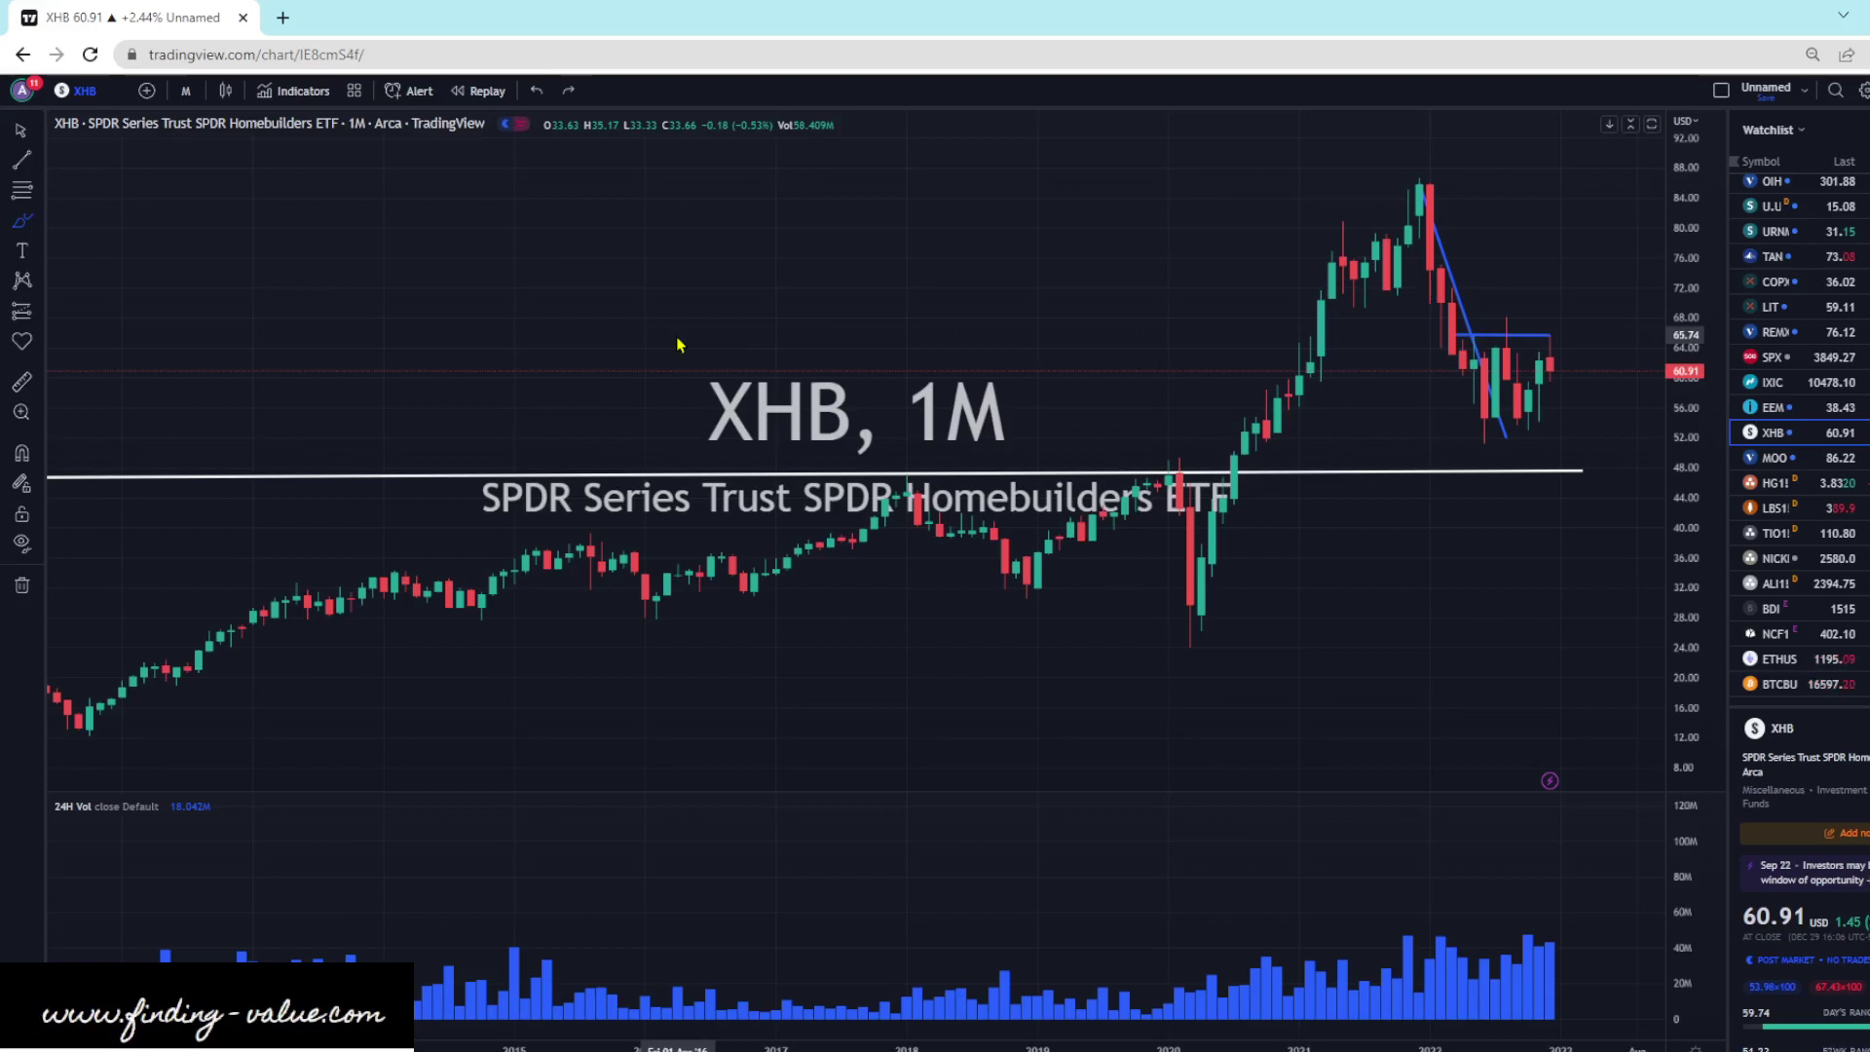
scroll(1015, 527, down, 3)
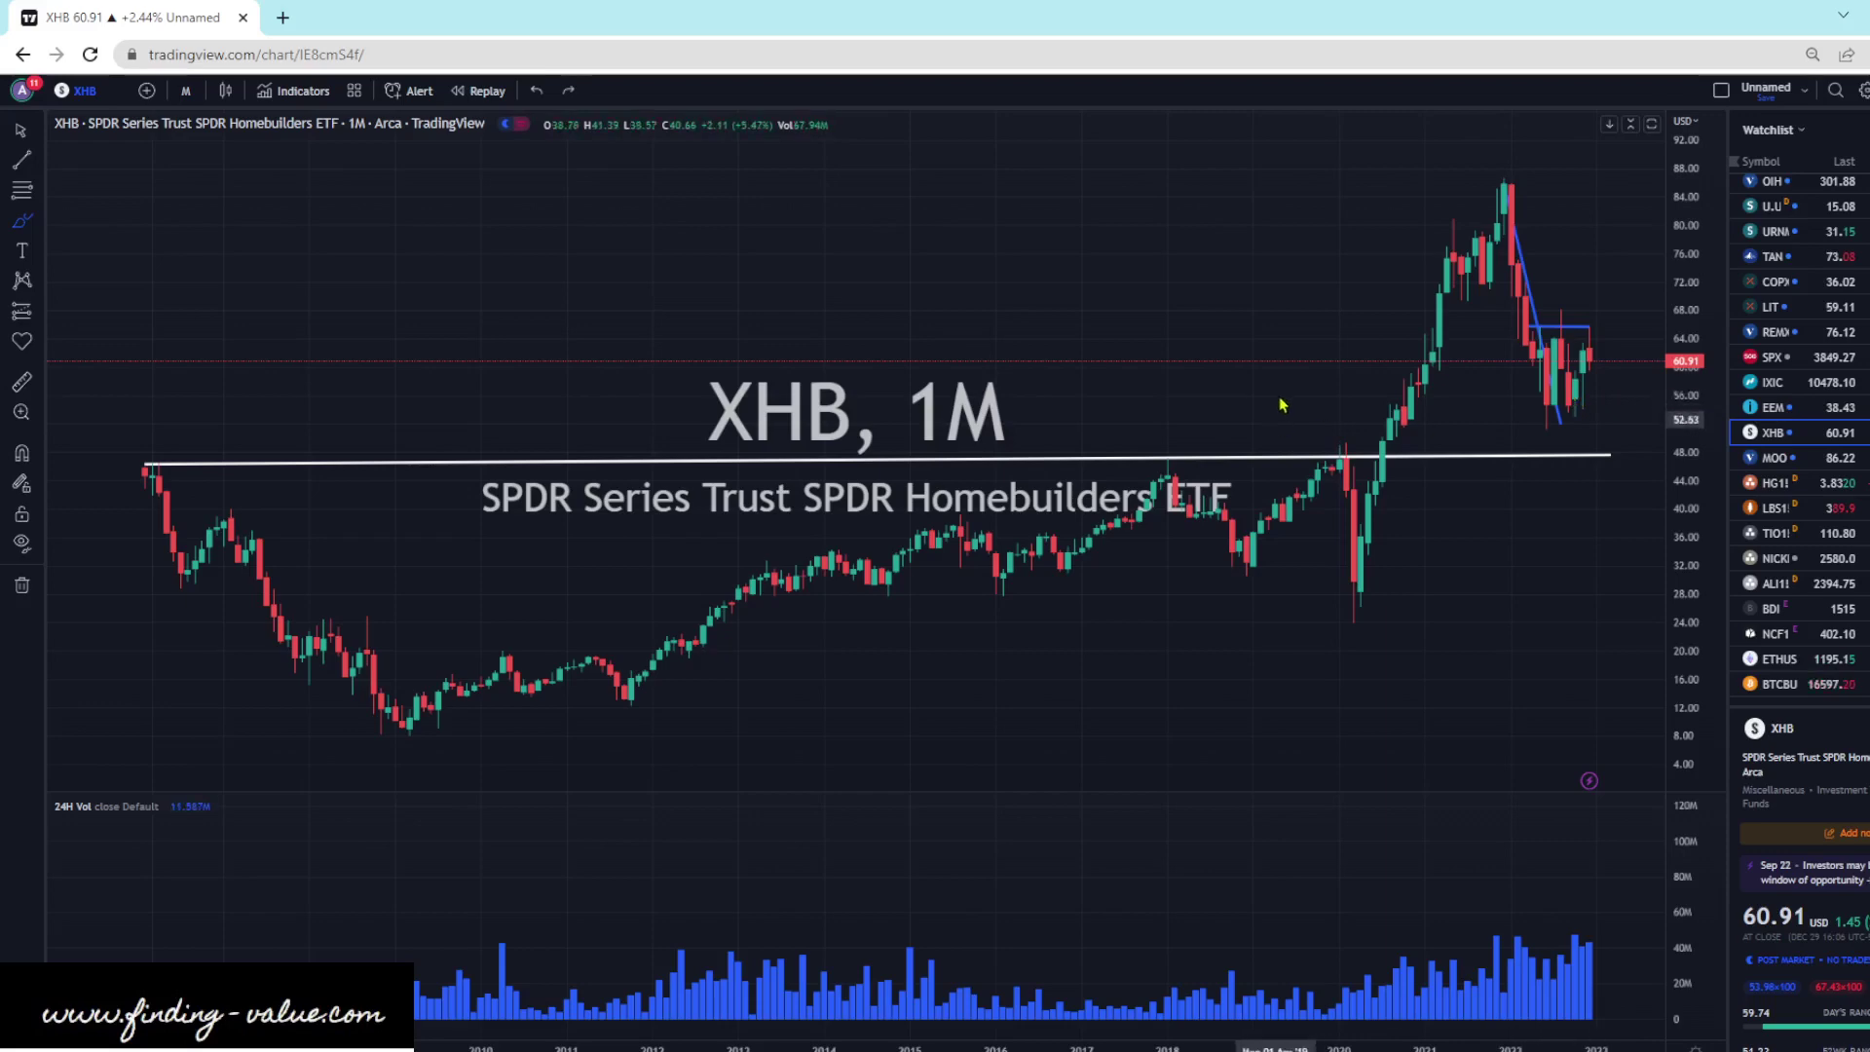
scroll(1260, 416, up, 2)
scroll(1237, 406, down, 2)
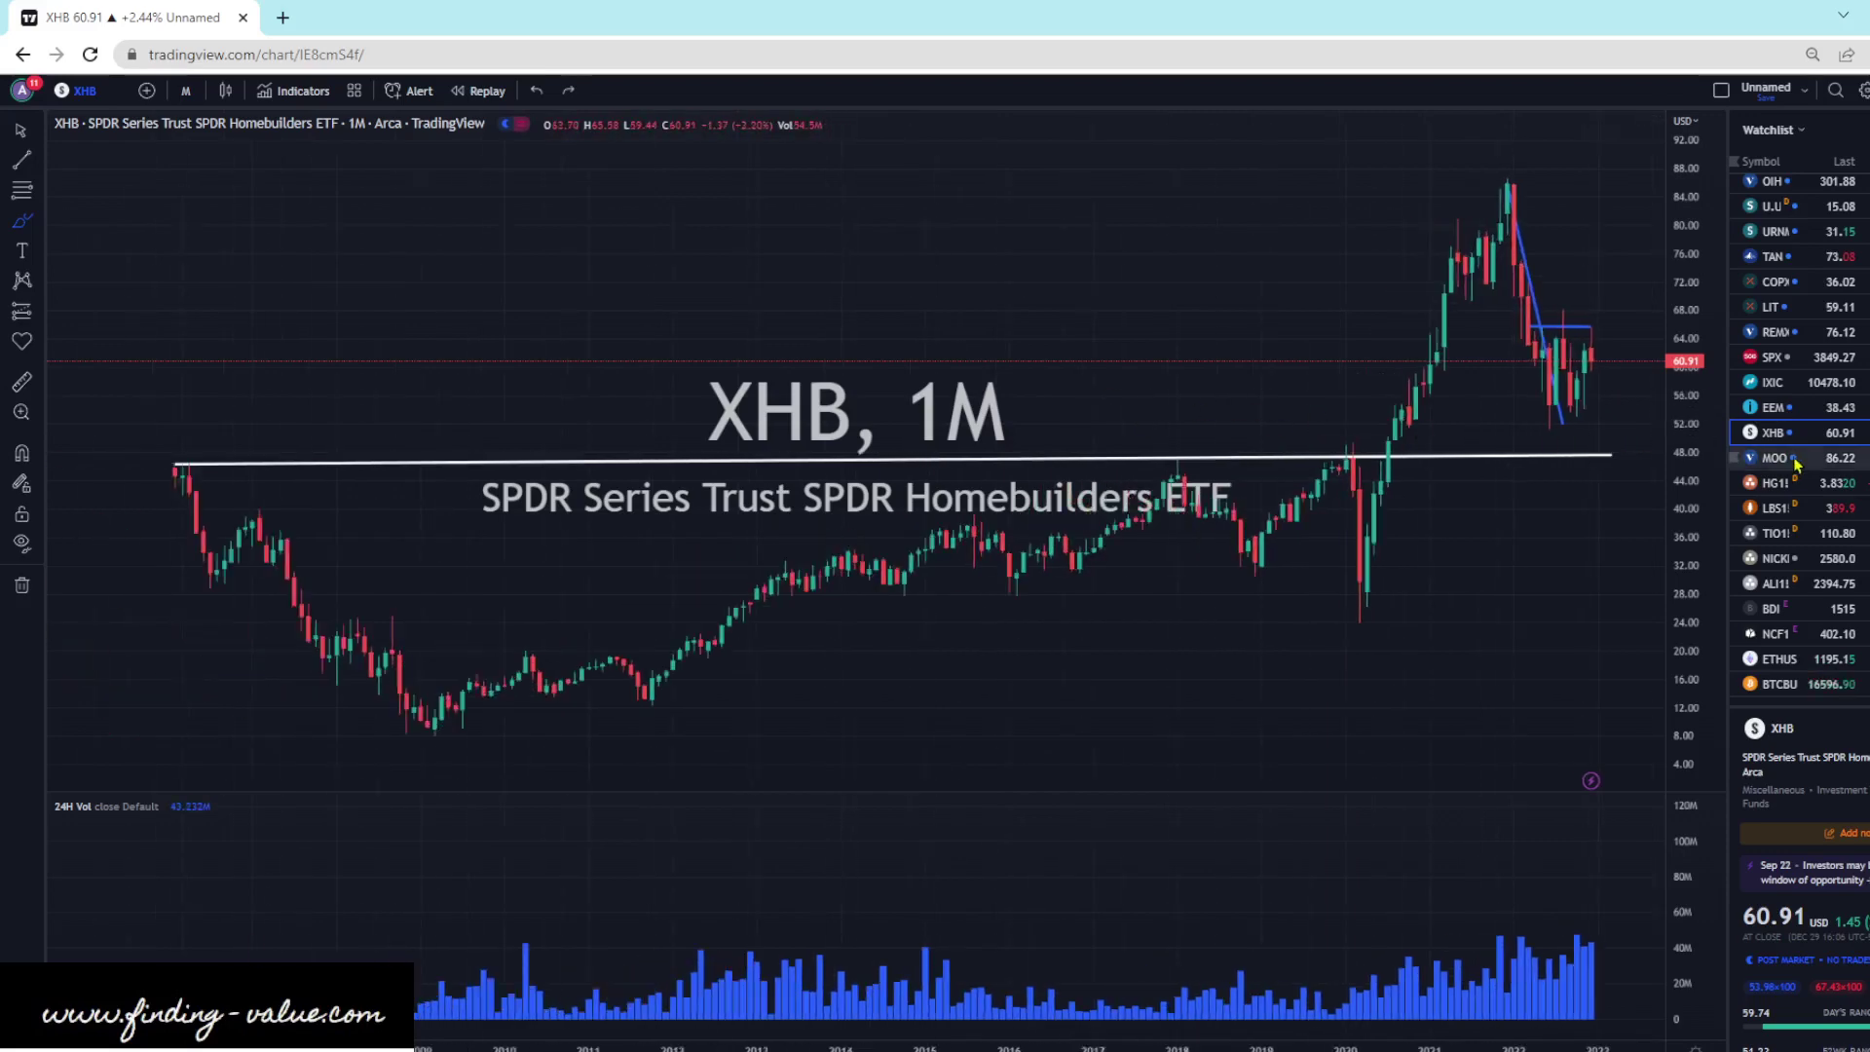
- Open the MOO agribusiness chart on the daily timeframe and sketch an arrow falling past the latest candles to about 83
click(1775, 458)
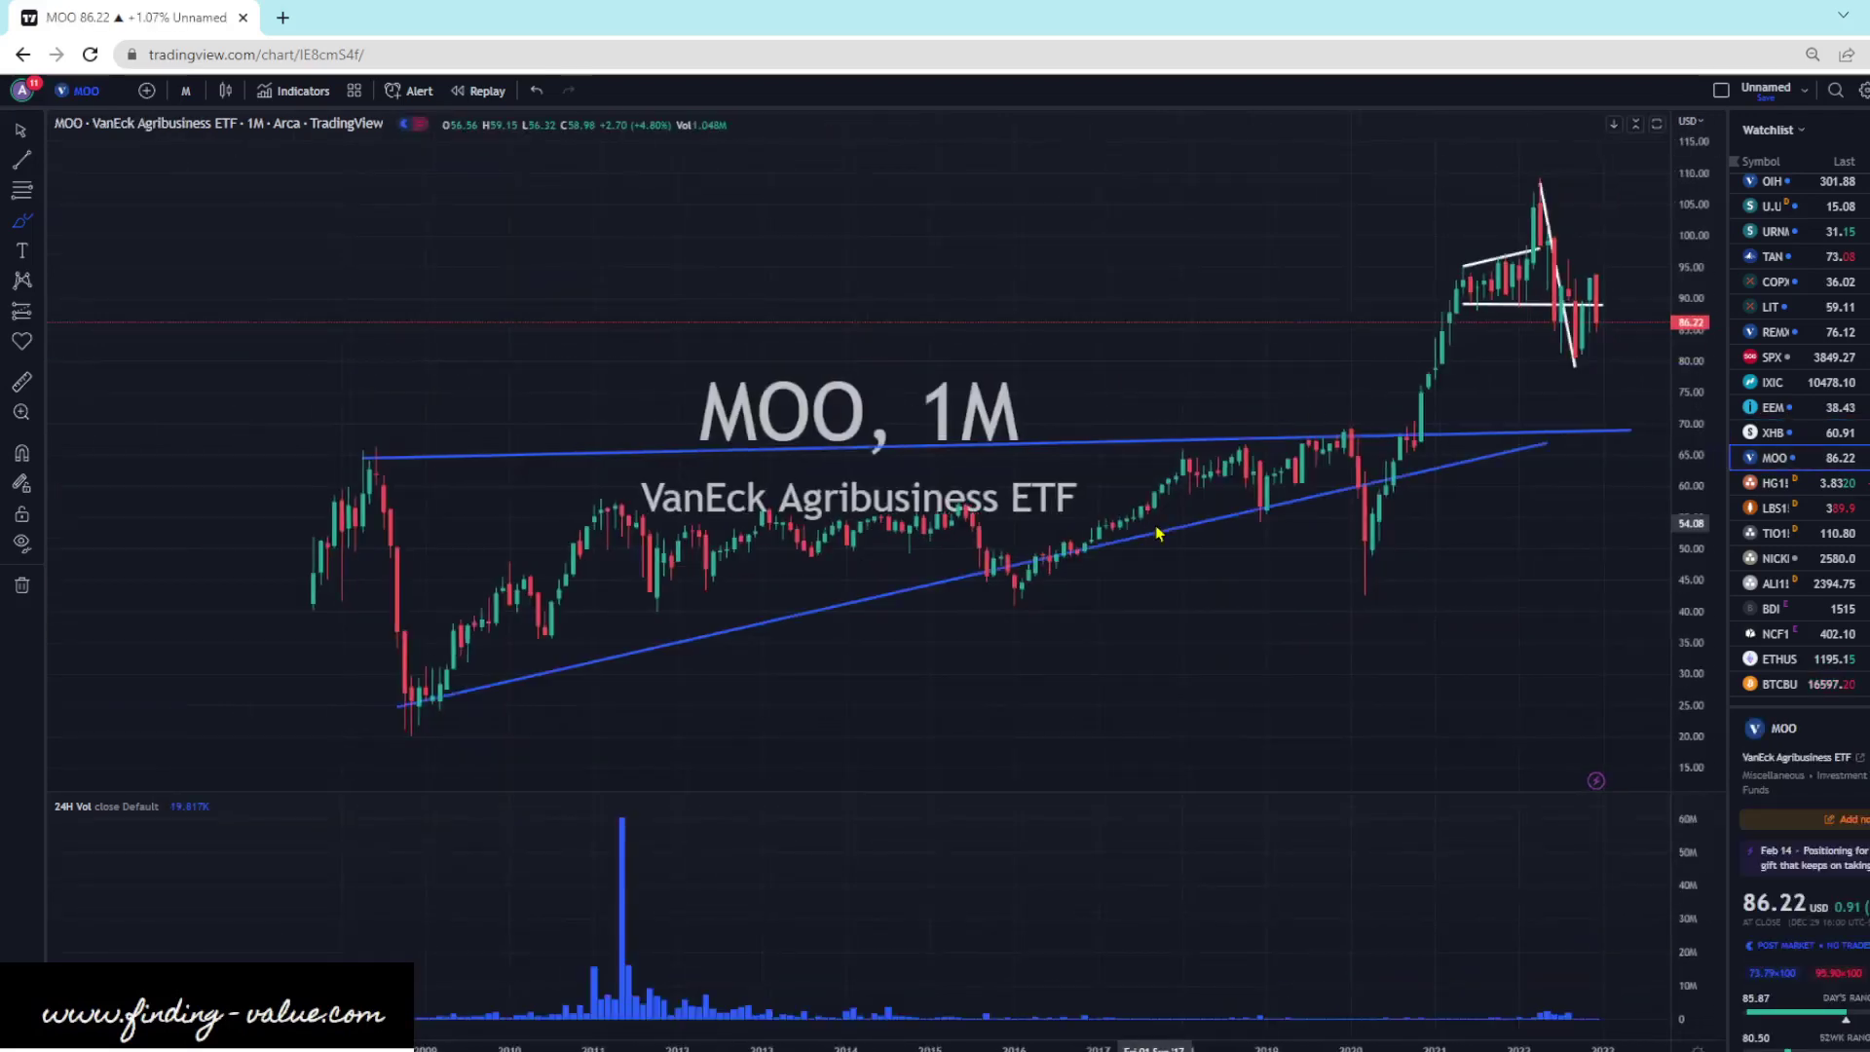
text(1D)
key(Return)
scroll(865, 557, up, 5)
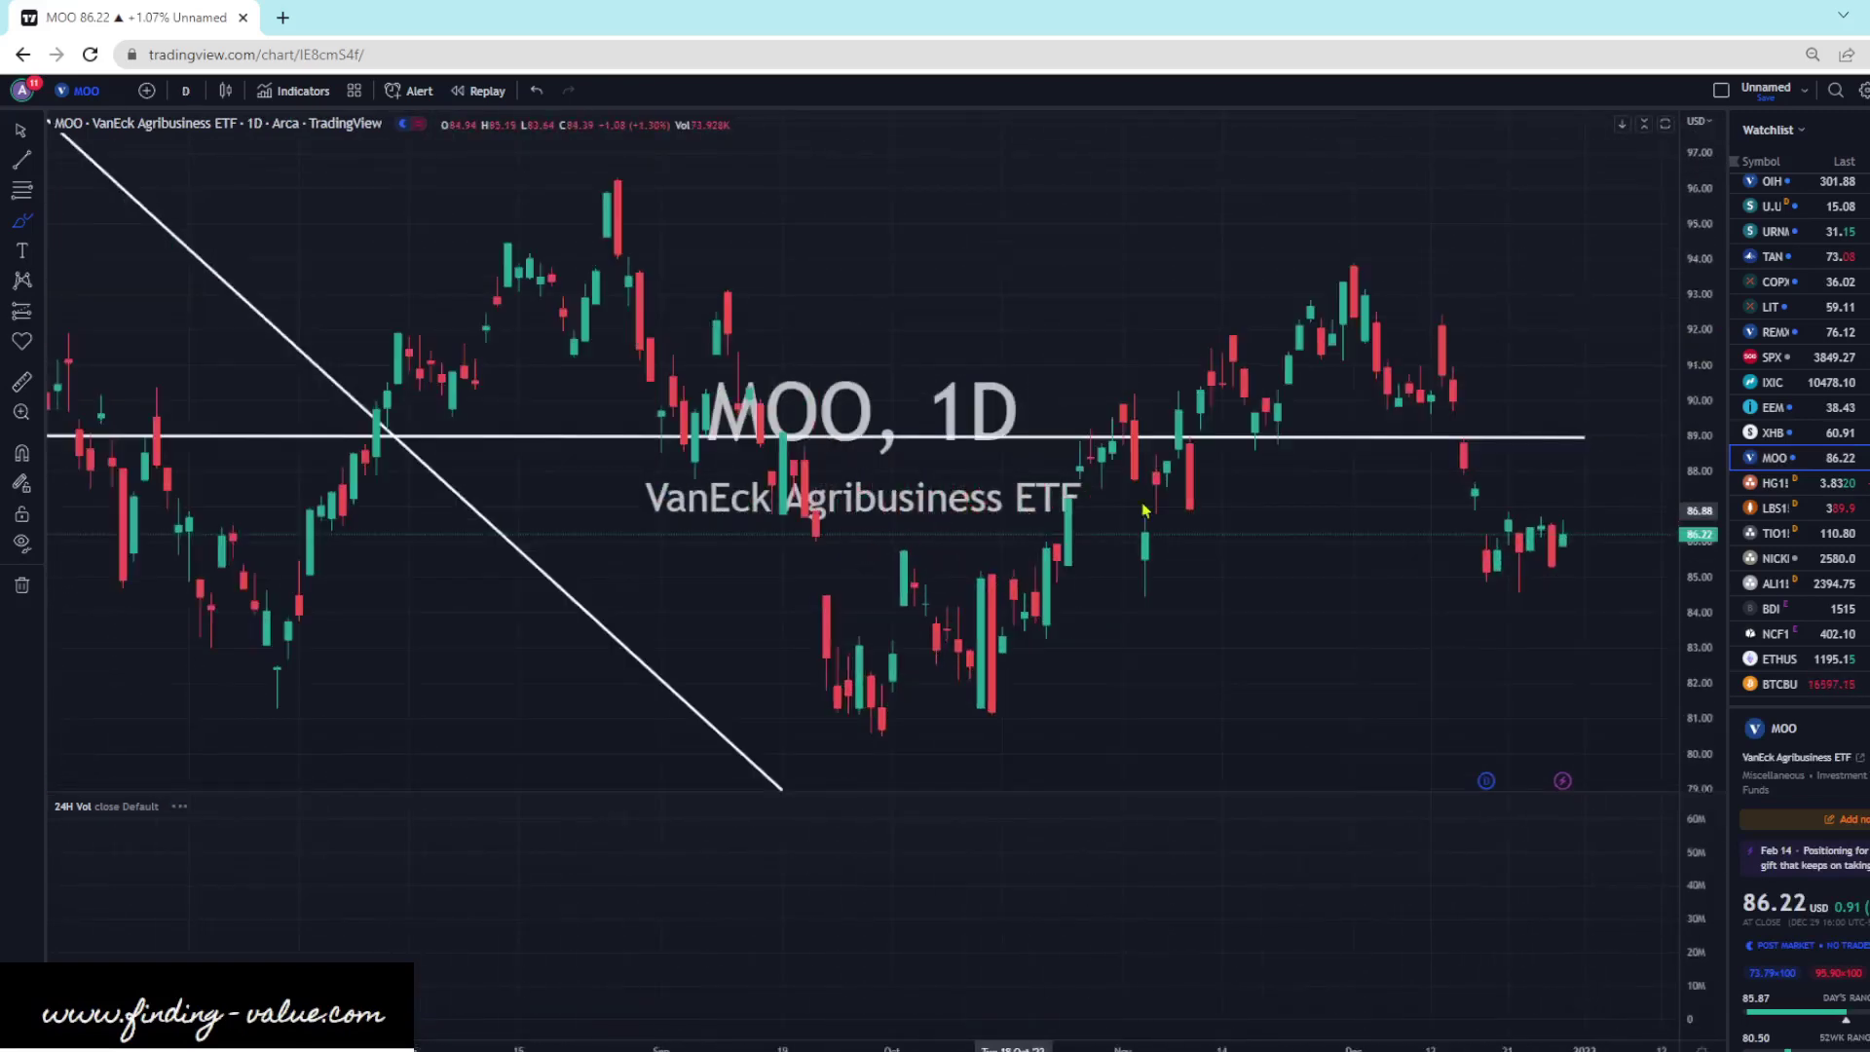
mouse_move(1471, 260)
mouse_down()
mouse_move(1578, 605)
mouse_move(1631, 577)
mouse_up()
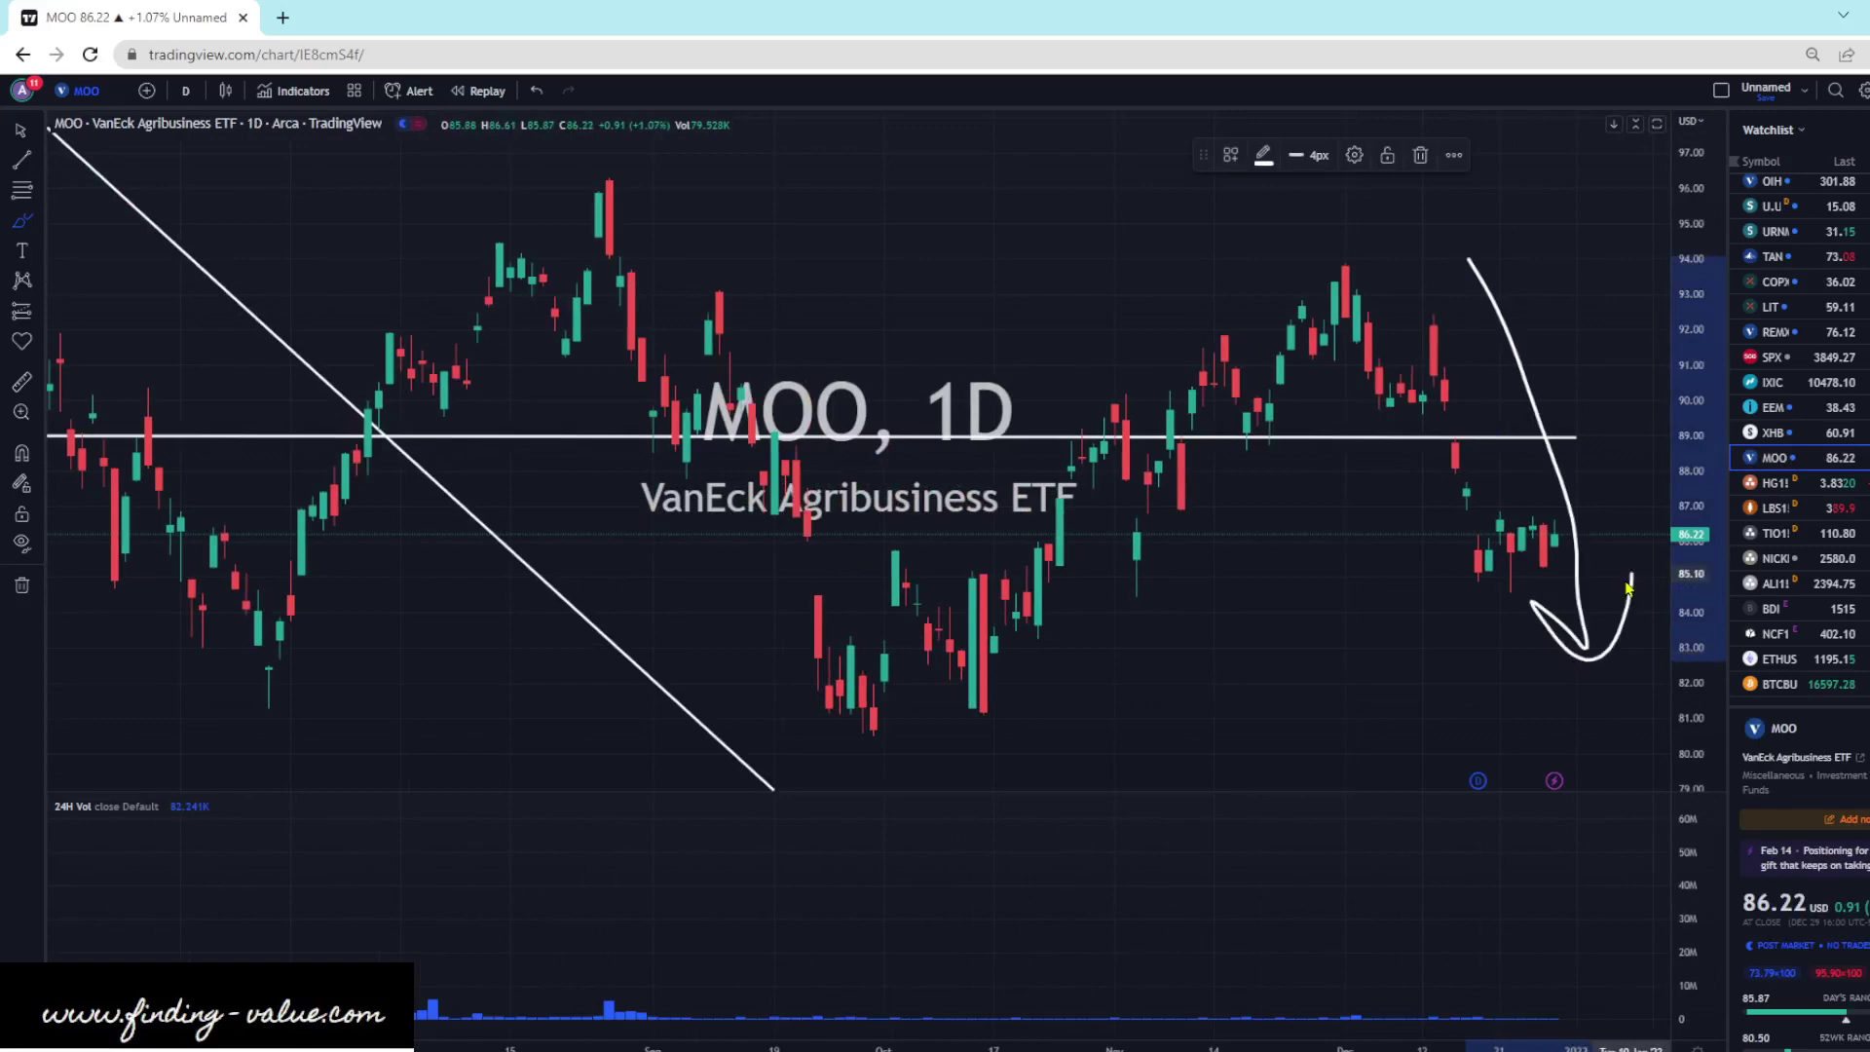
- Clear the MOO arrow, and outline and undo the December drop, its small flag and an arrow falling to about 81
click(535, 91)
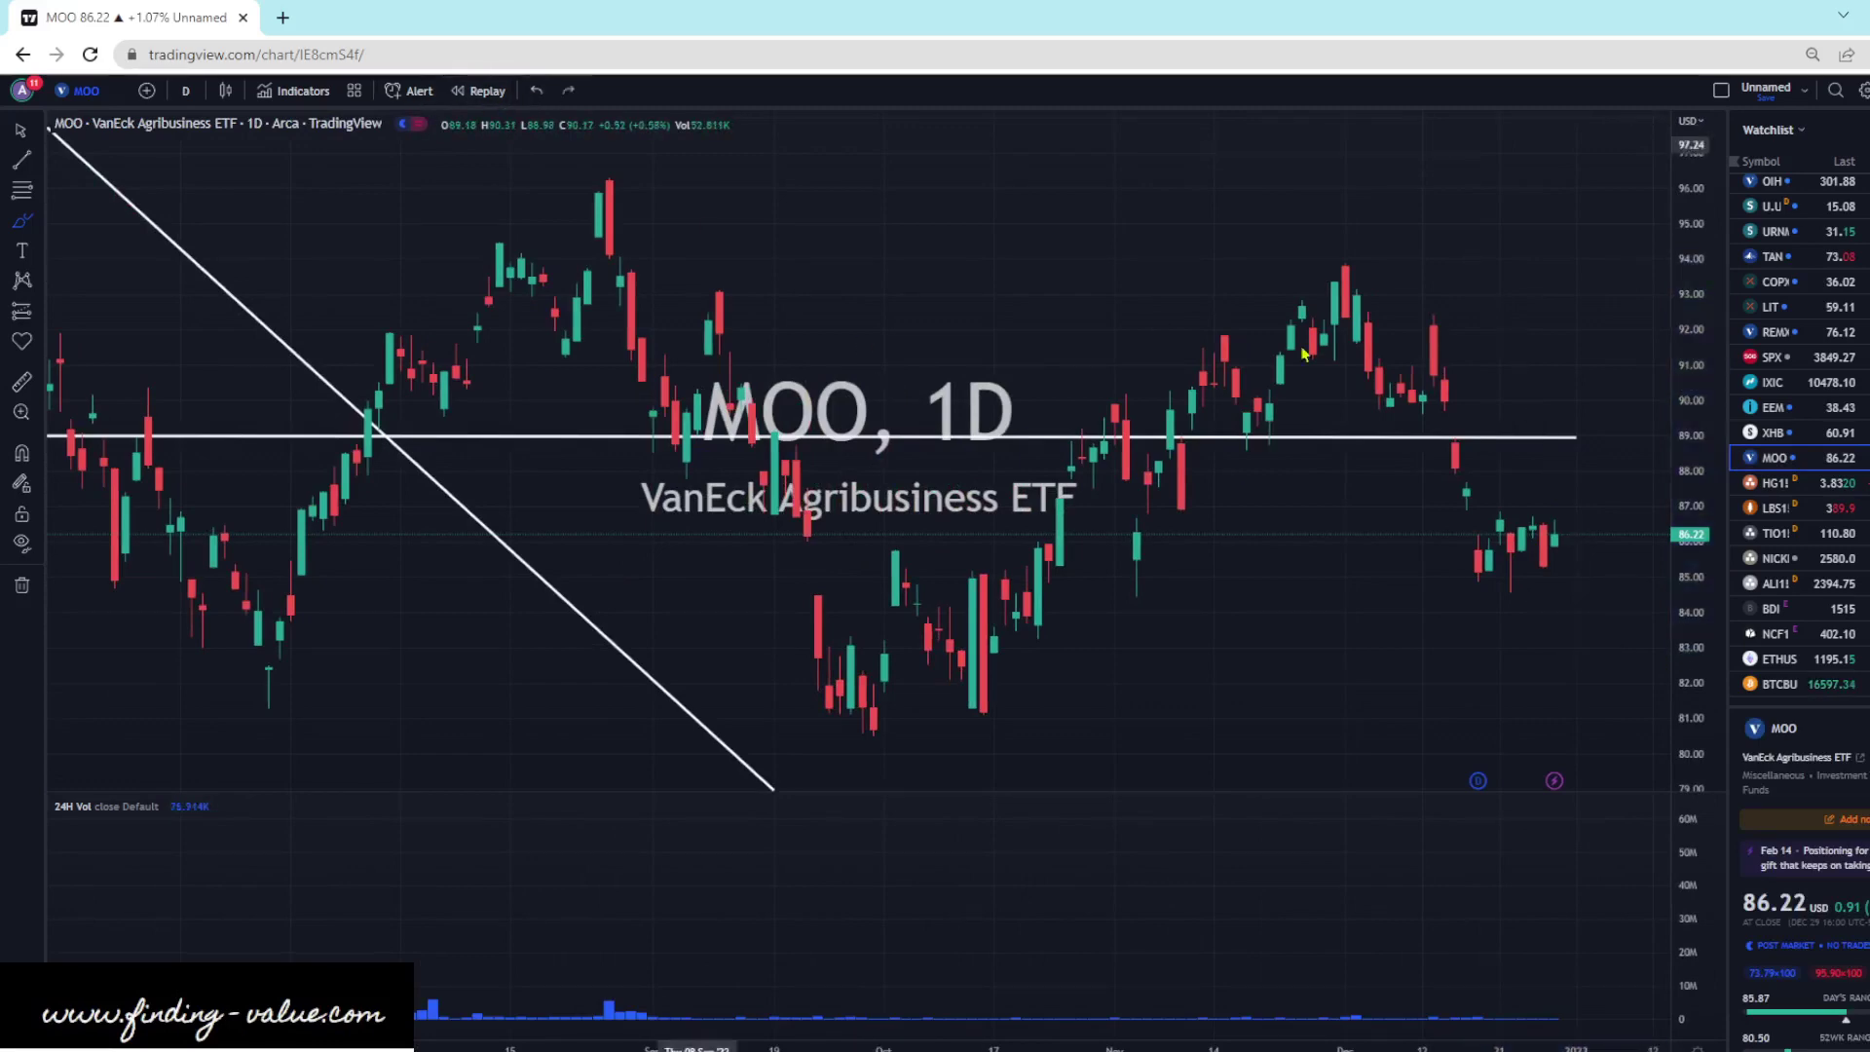
drag(1479, 583, 1600, 532)
drag(1480, 511, 1578, 484)
drag(1422, 331, 1477, 609)
drag(1588, 502, 1586, 709)
mouse_move(1549, 643)
mouse_down()
mouse_move(1586, 709)
mouse_move(1631, 633)
mouse_up()
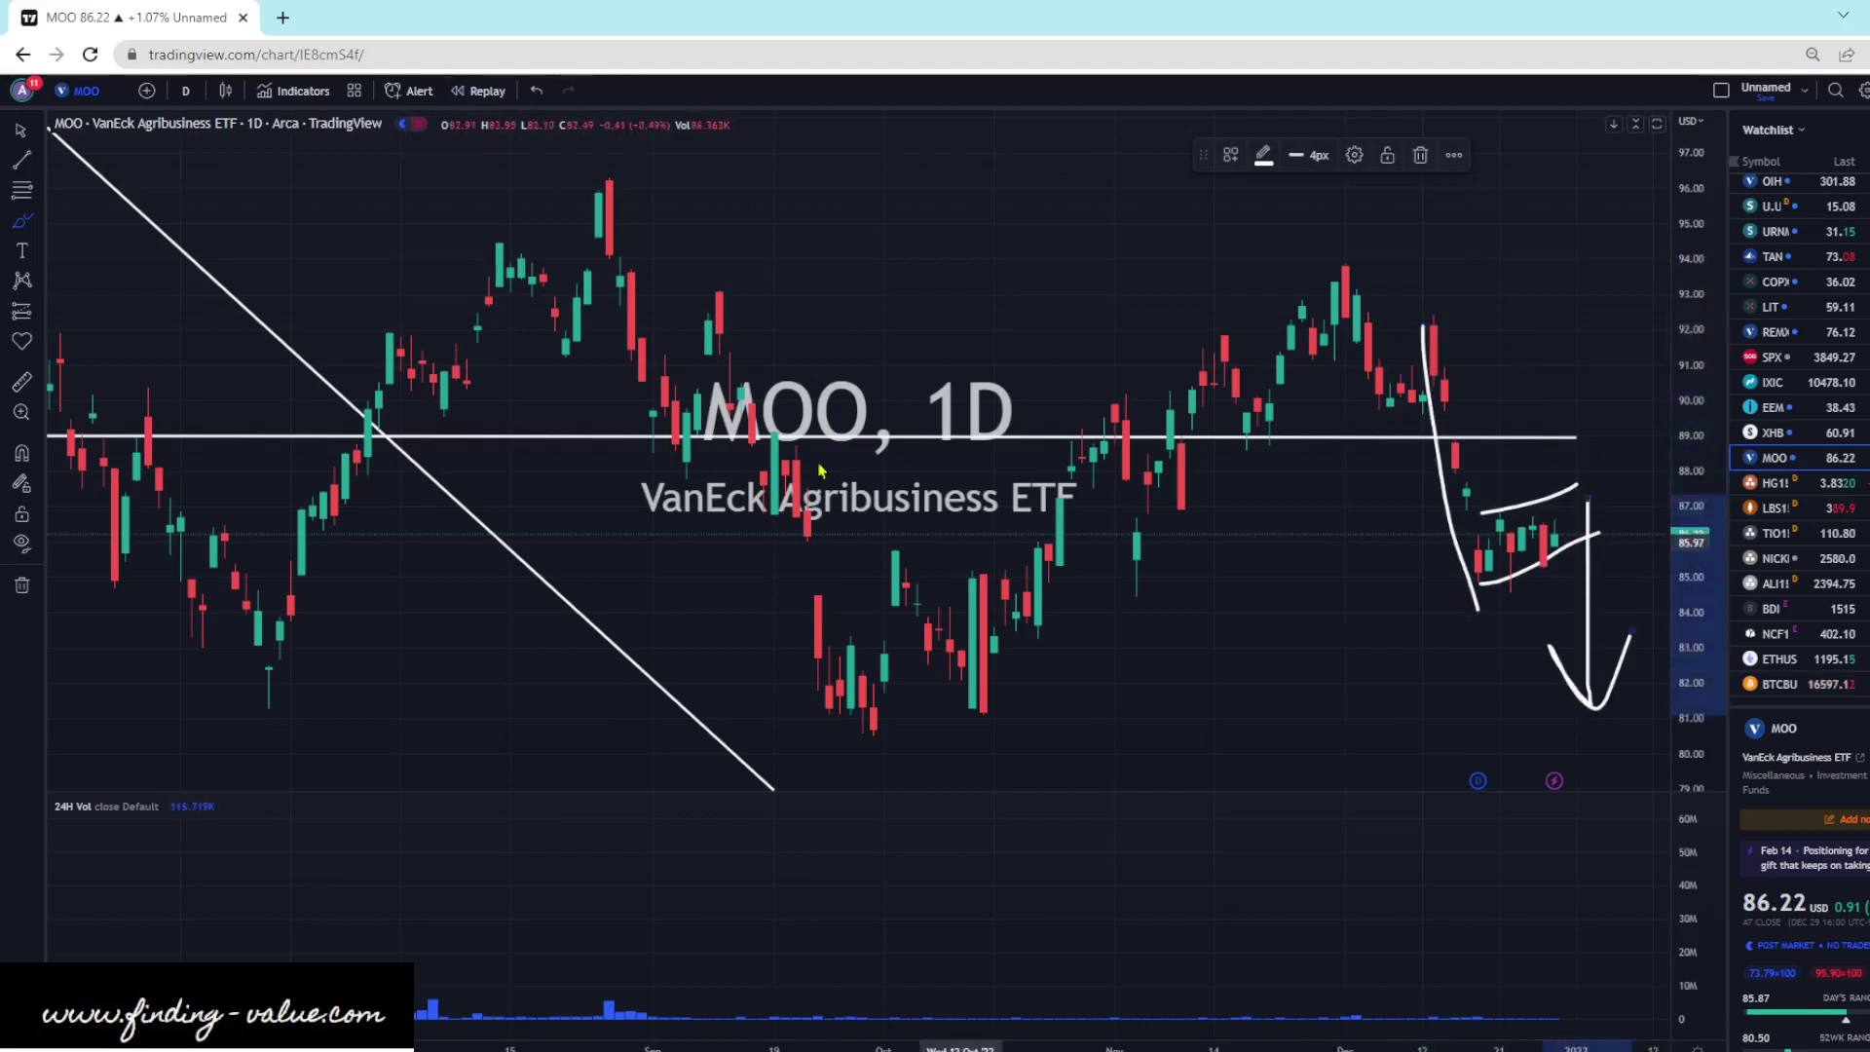
click(536, 91)
click(536, 90)
click(535, 90)
- Open the HG1! copper futures chart and circle the November rally, the late-November rise and the whole consolidation around the horizontal line
click(1774, 482)
scroll(1775, 482, down, 2)
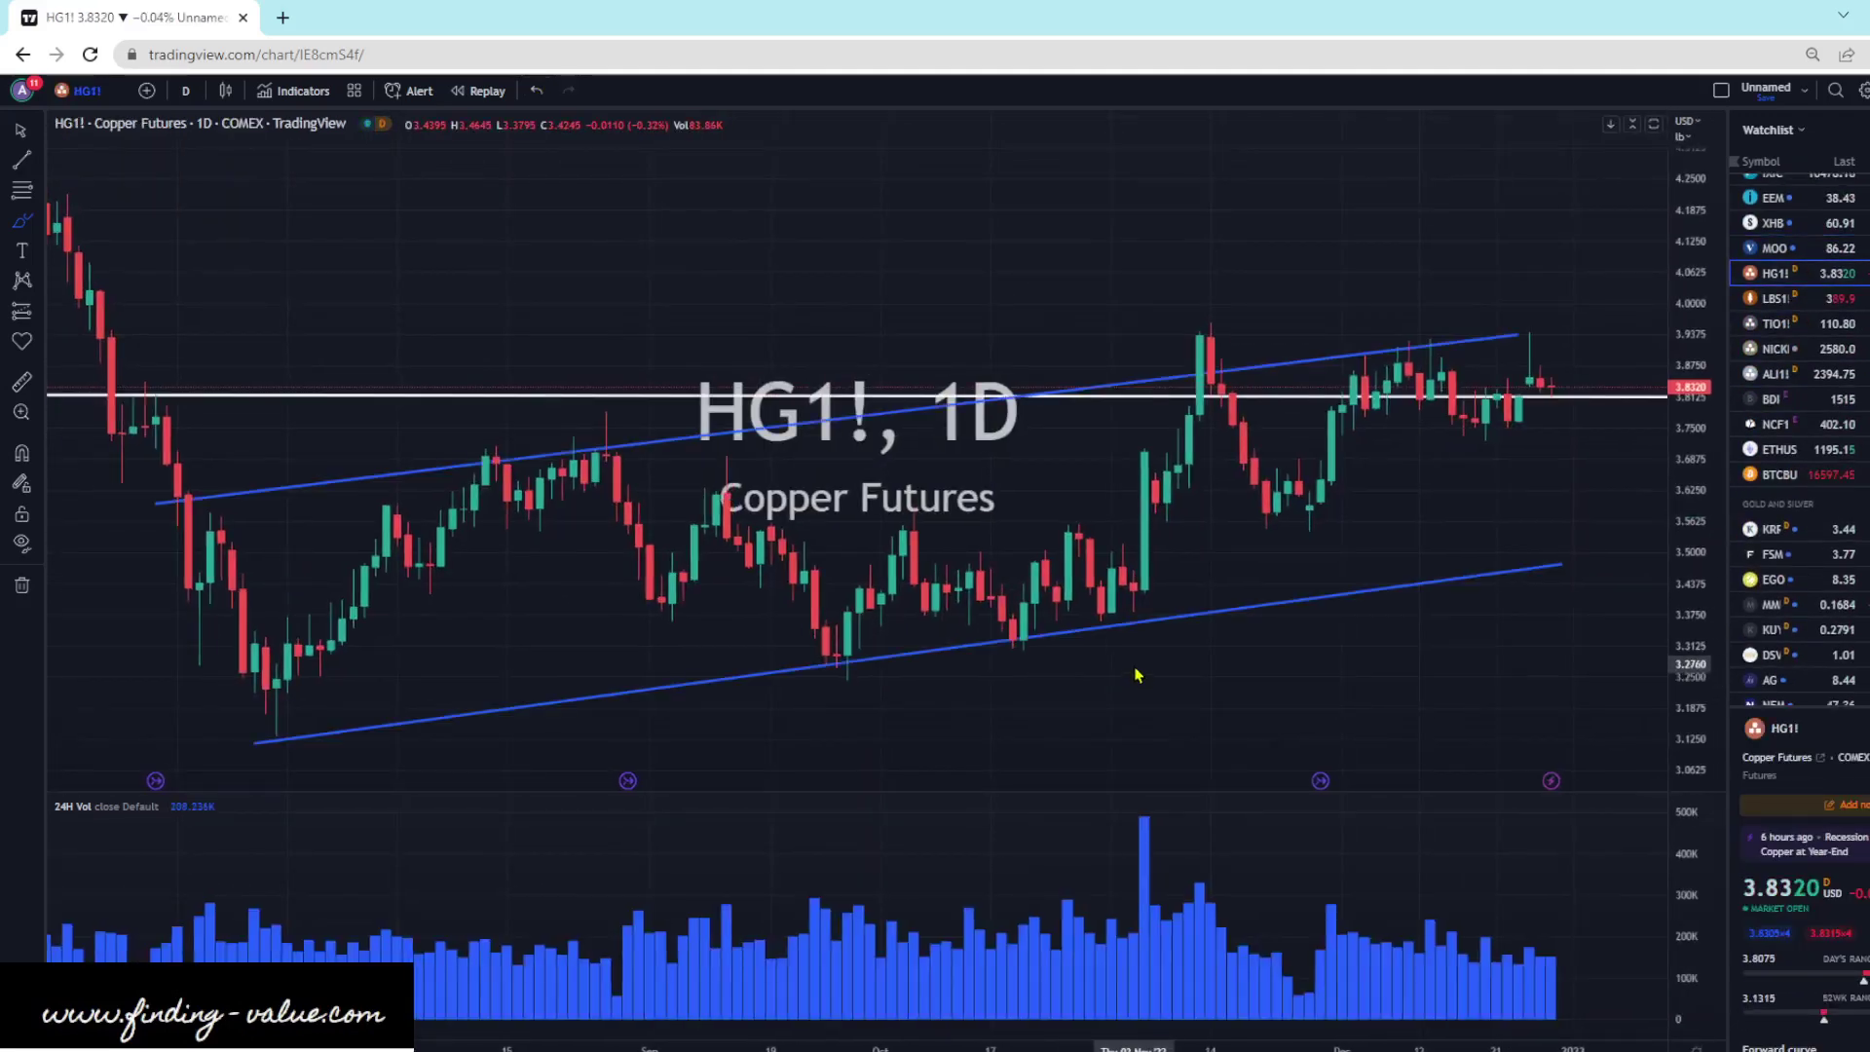
mouse_move(1592, 358)
mouse_down()
mouse_move(1233, 324)
mouse_move(1222, 507)
mouse_move(1551, 347)
mouse_up()
drag(1335, 382, 1340, 392)
mouse_move(1228, 336)
mouse_down()
mouse_move(1110, 518)
mouse_move(1216, 328)
mouse_up()
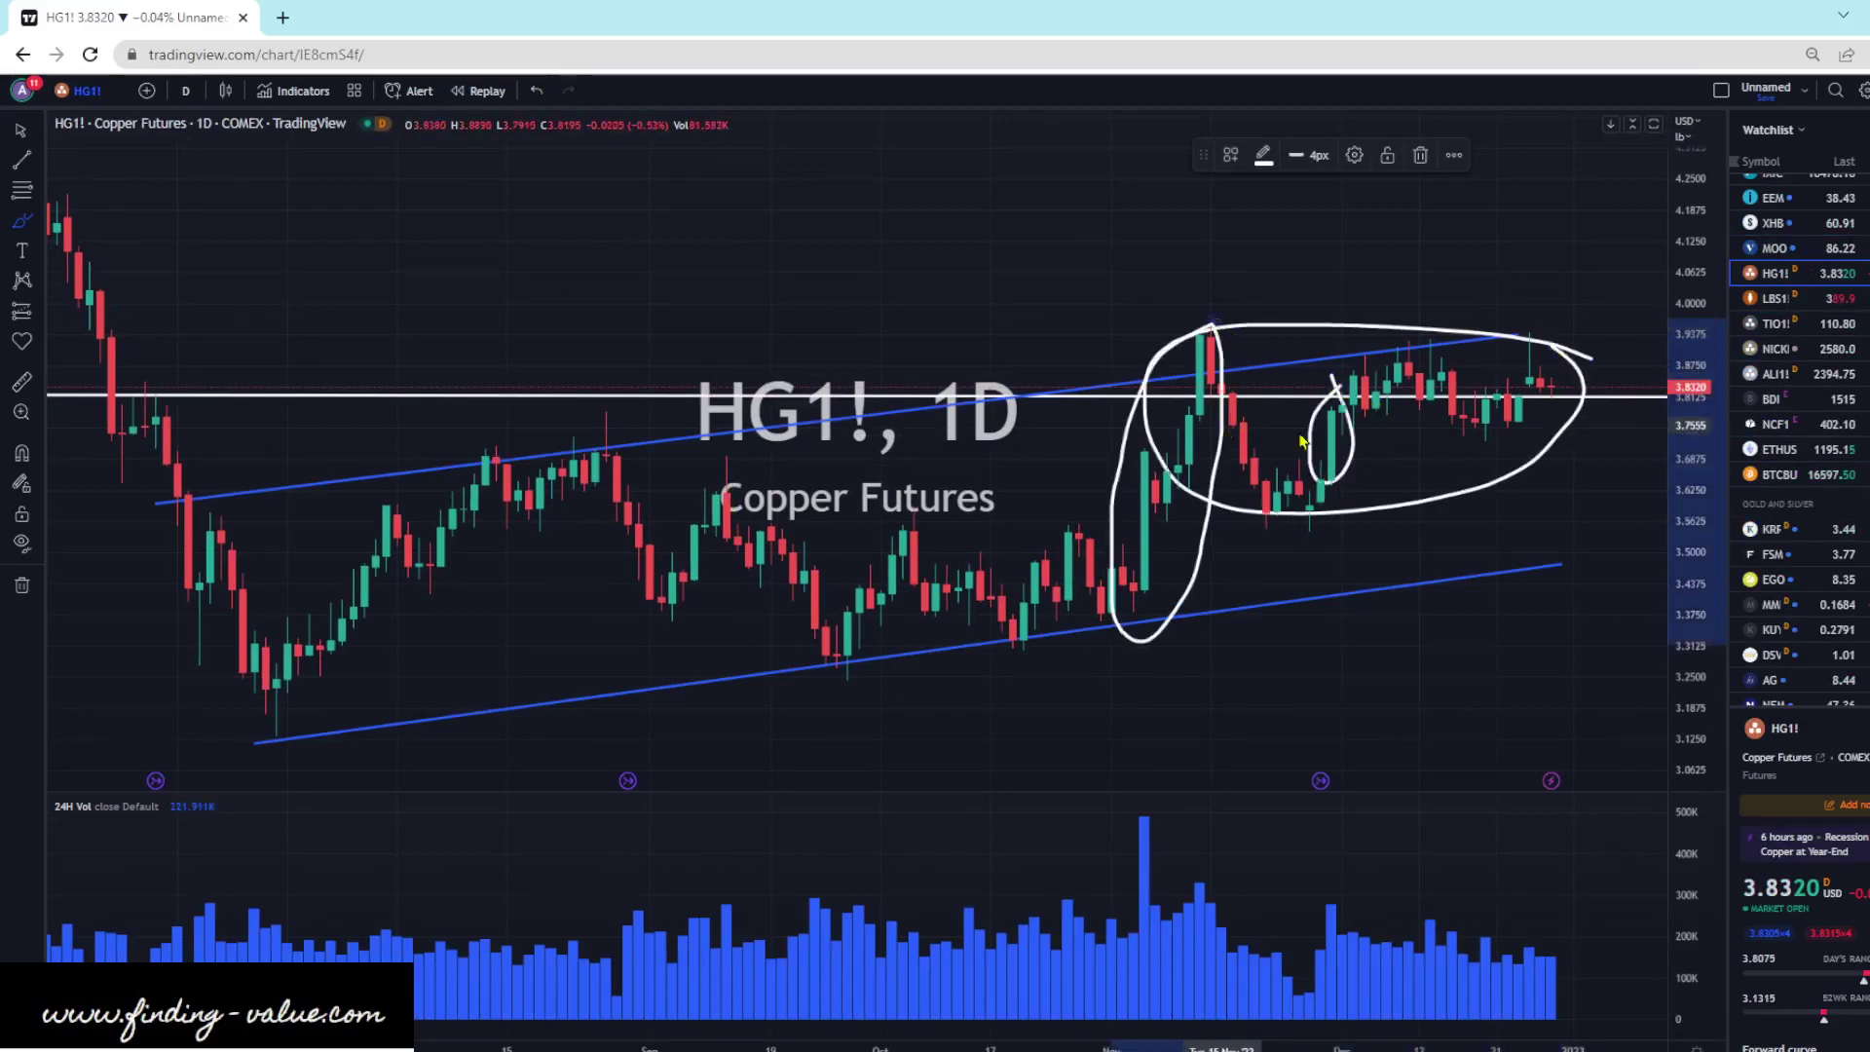
- Sketch an arrow rising from the latest copper candles to about 4.2, and undo all the sketches on this chart
mouse_move(1549, 368)
mouse_down()
mouse_move(1568, 203)
mouse_move(1617, 251)
mouse_up()
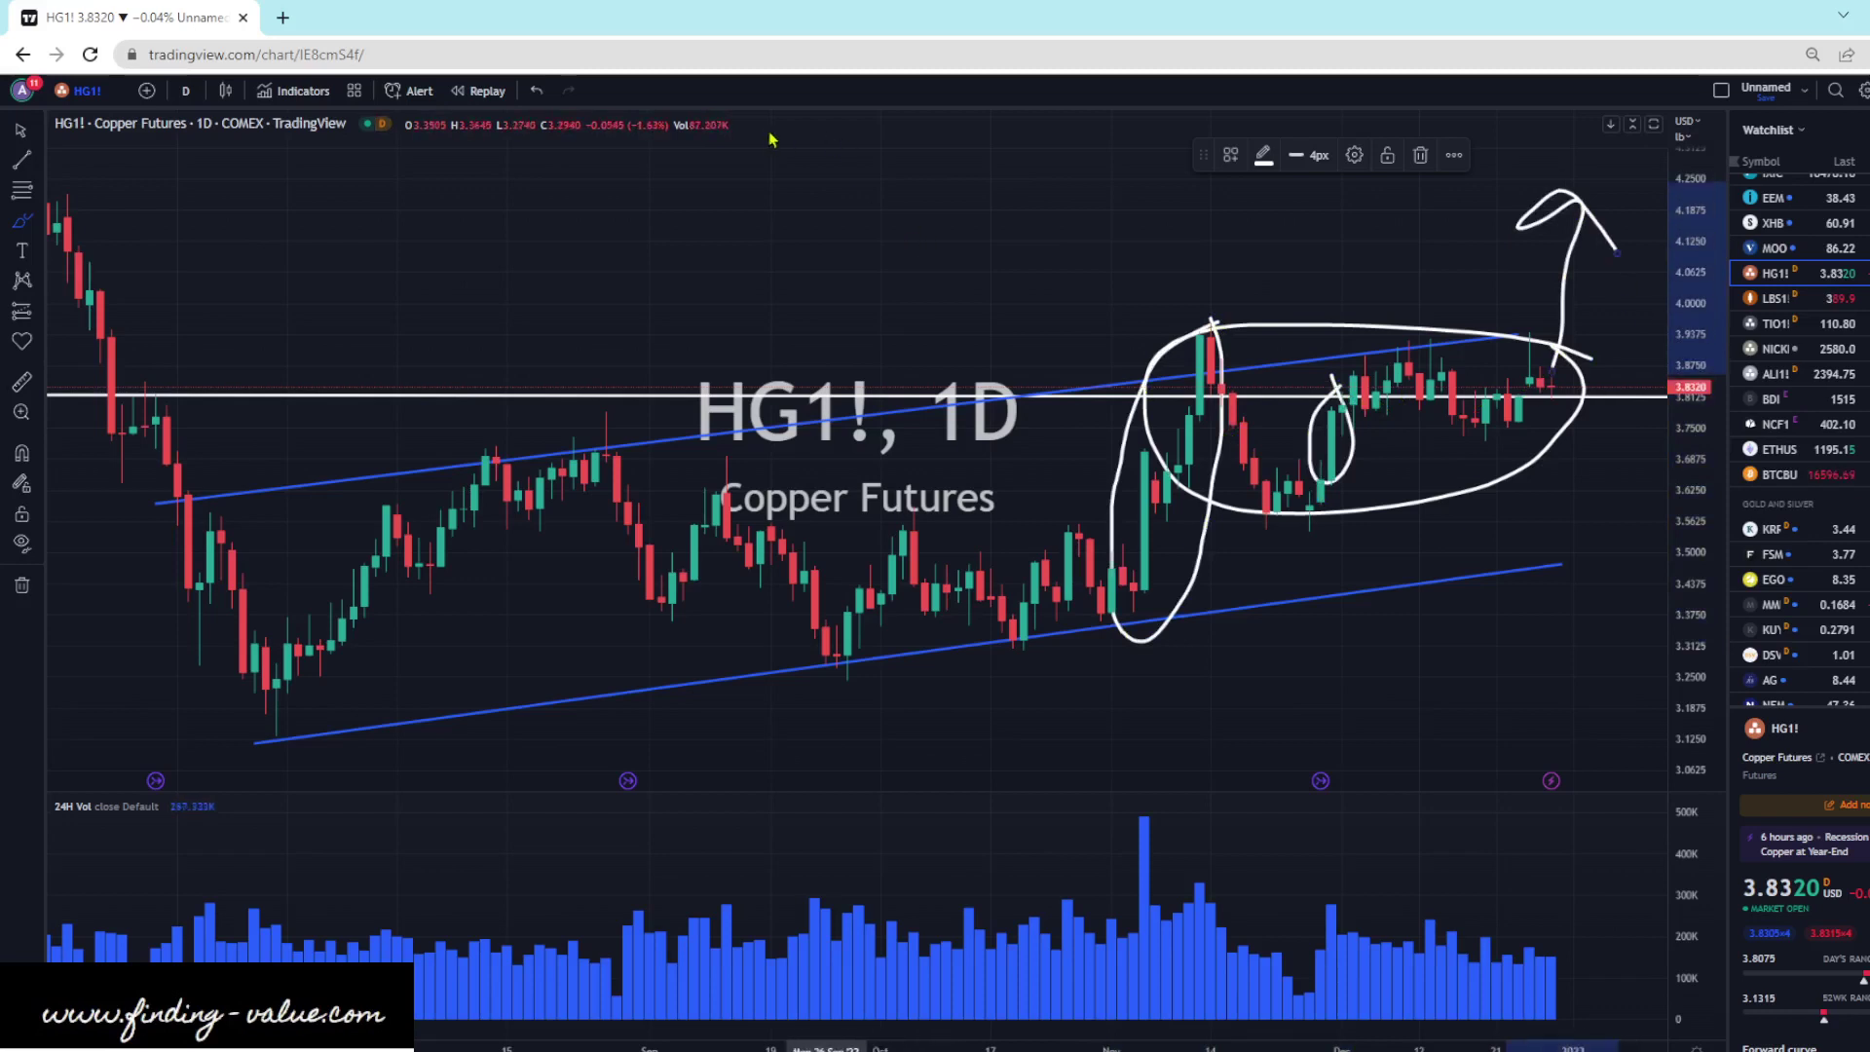
click(536, 92)
click(535, 92)
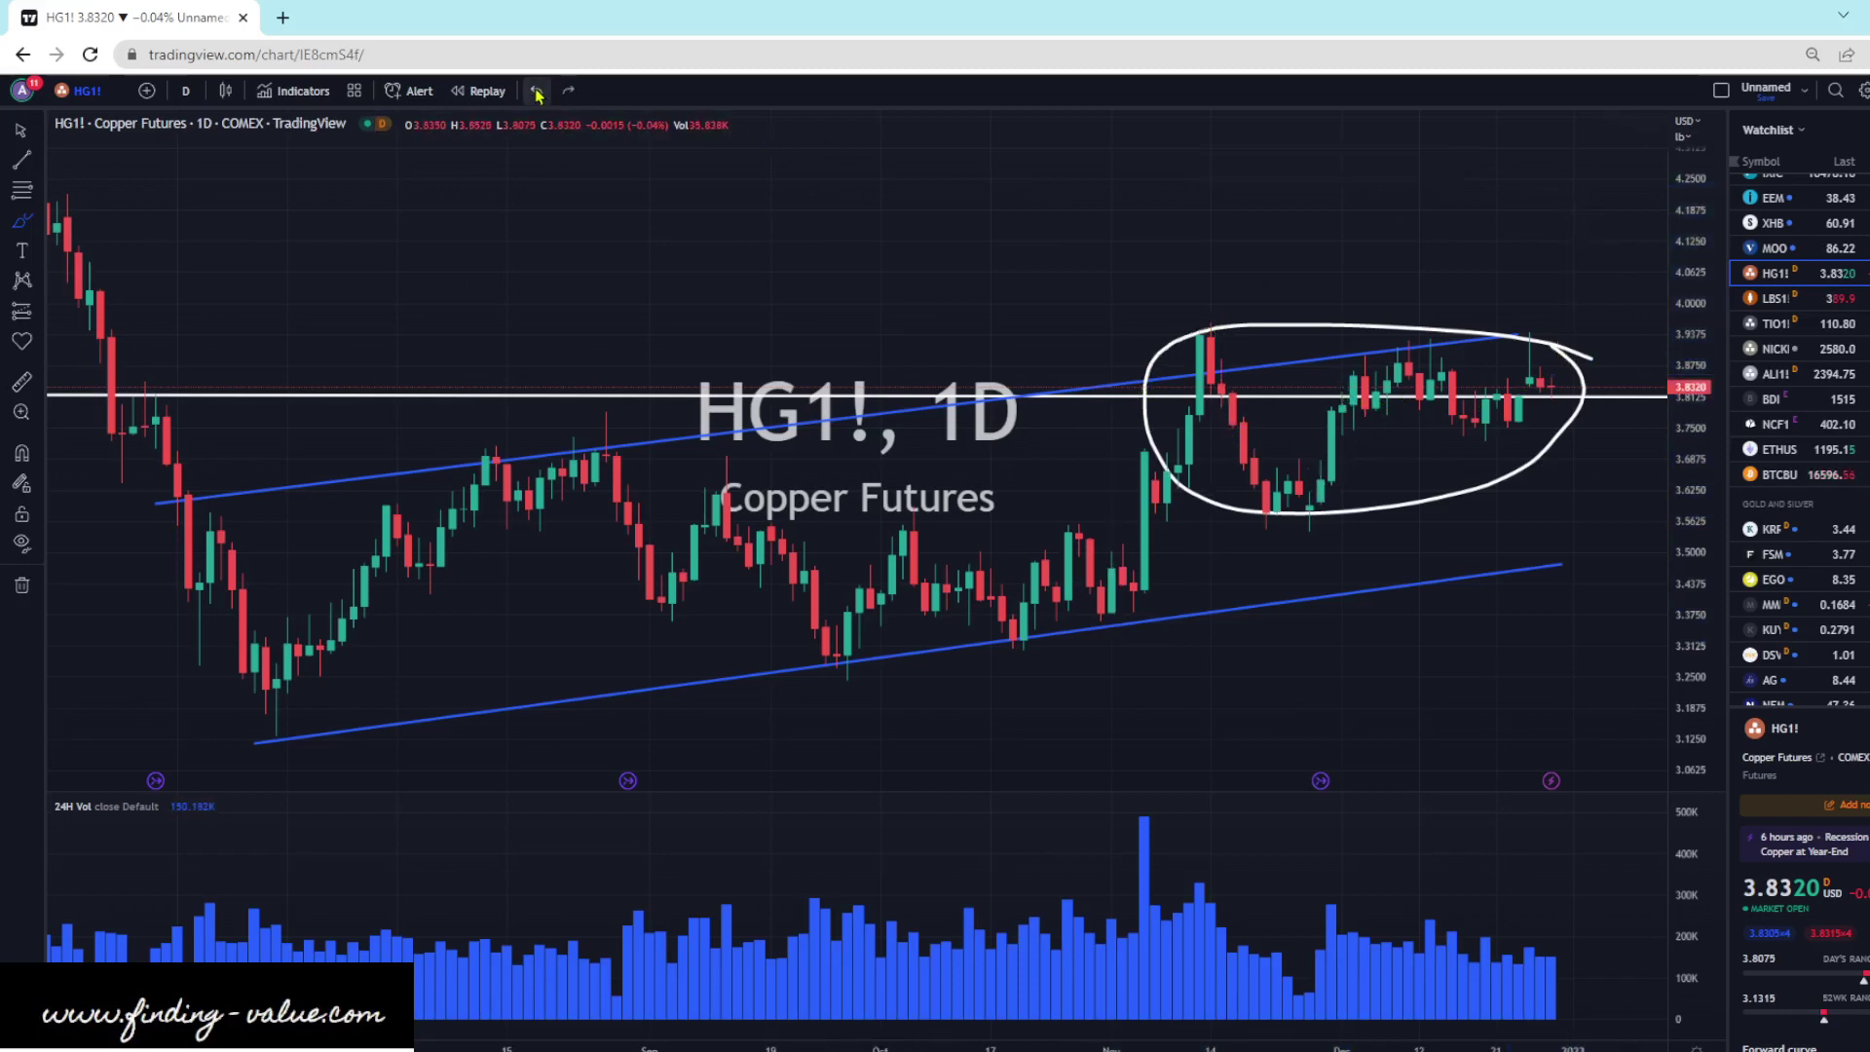
click(536, 91)
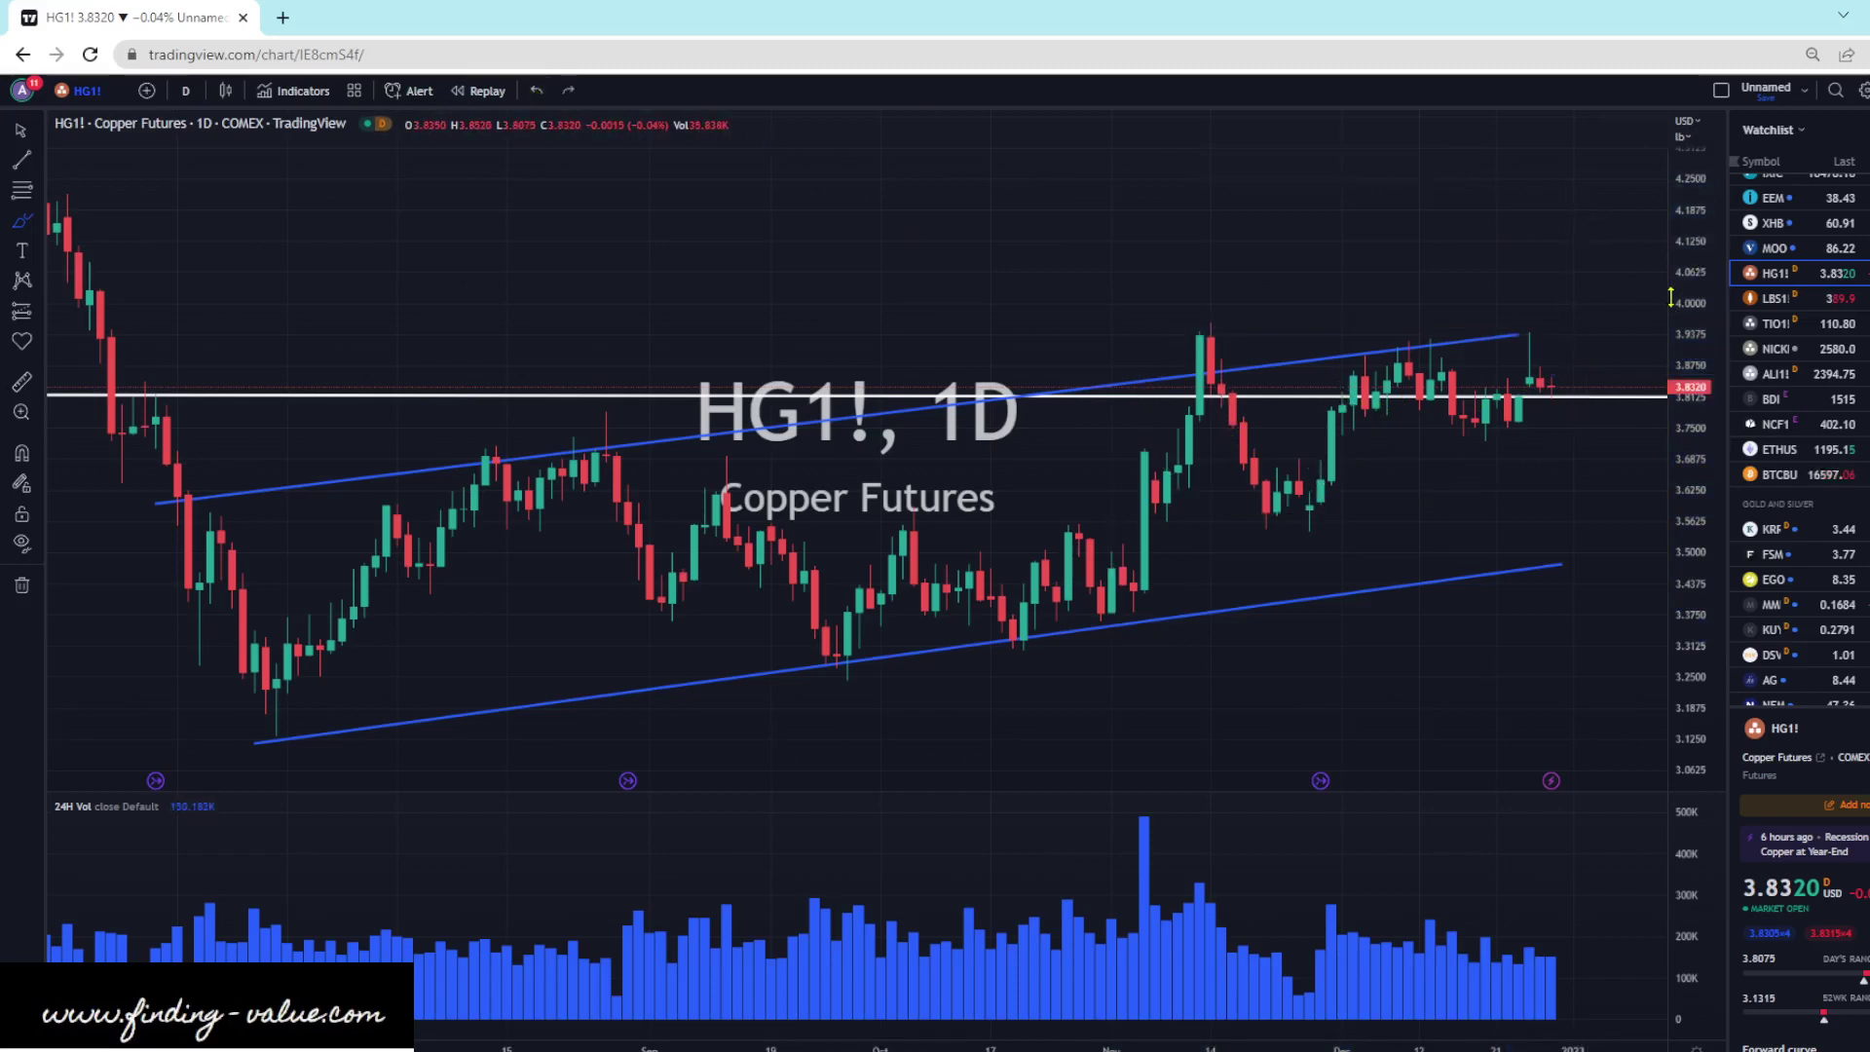
- Open the LBS1! lumber futures chart, and sketch and undo an arrow rising from the falling wedge to about 515
click(1736, 297)
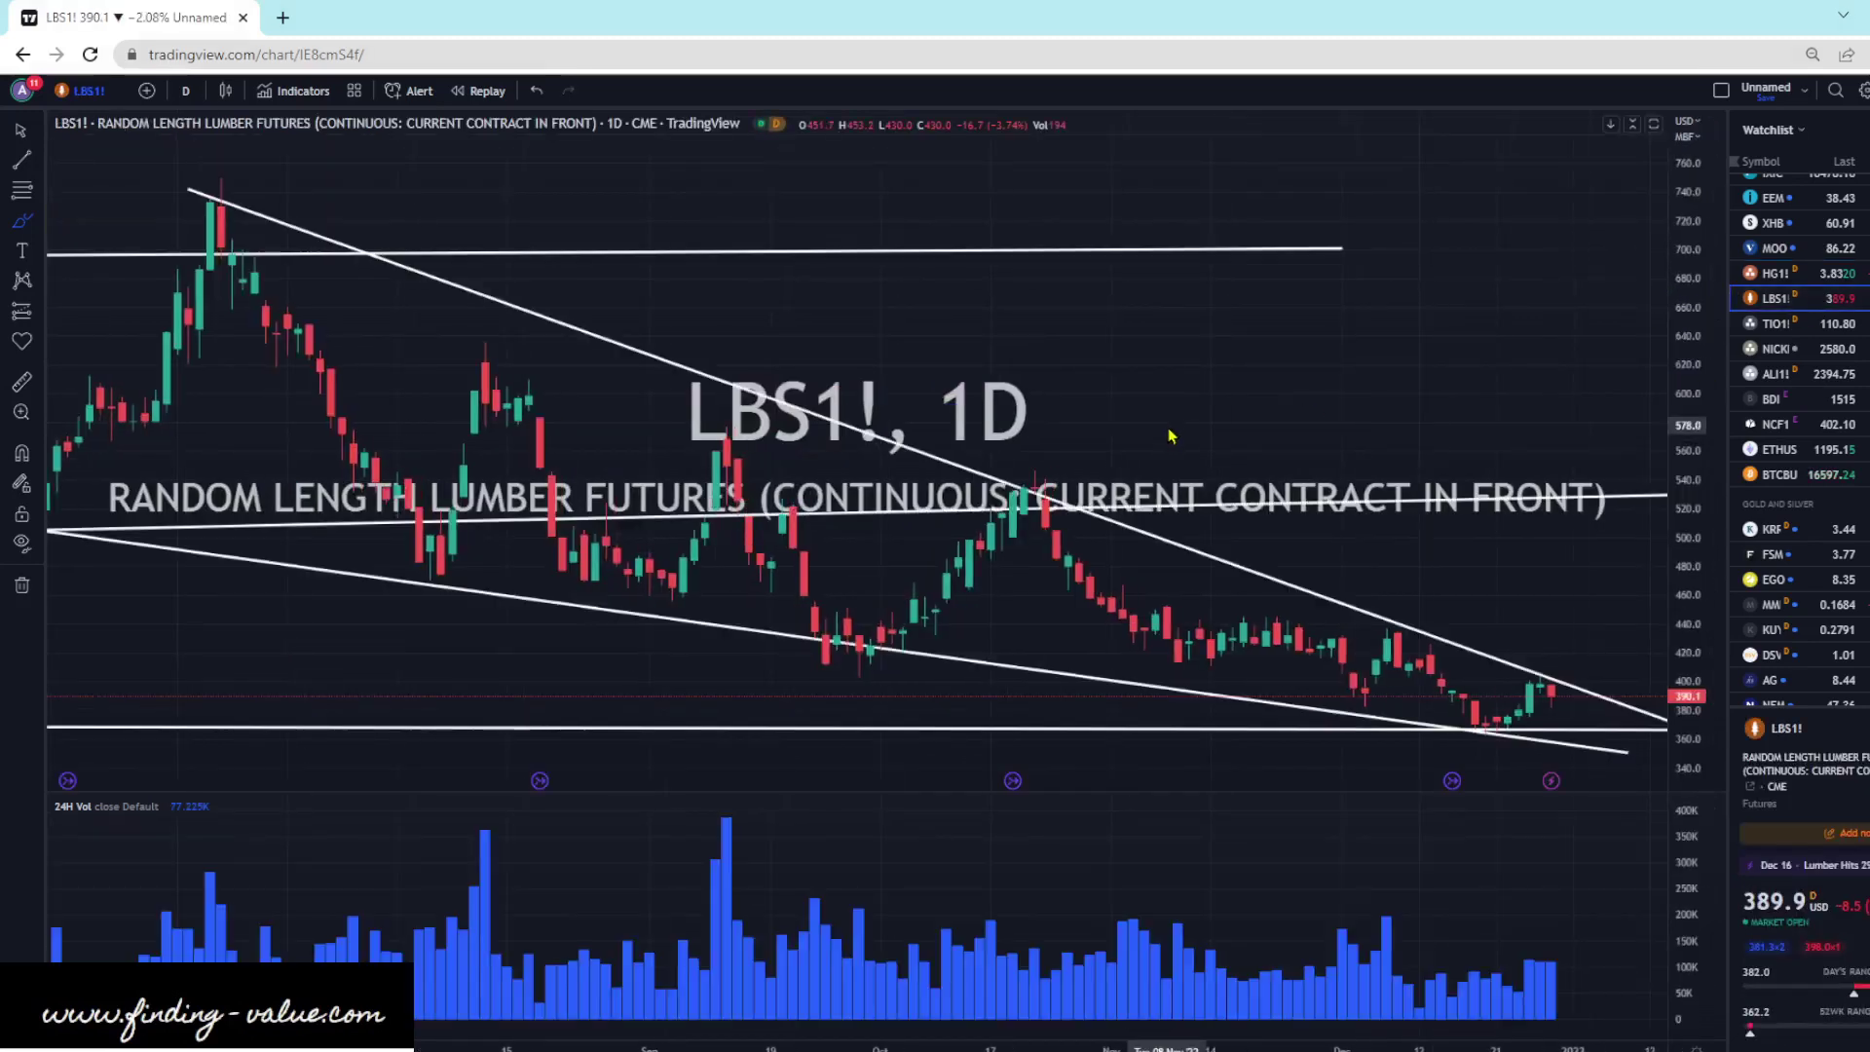
mouse_move(1563, 699)
mouse_down()
mouse_move(1605, 619)
mouse_move(1581, 546)
mouse_move(1620, 508)
mouse_up()
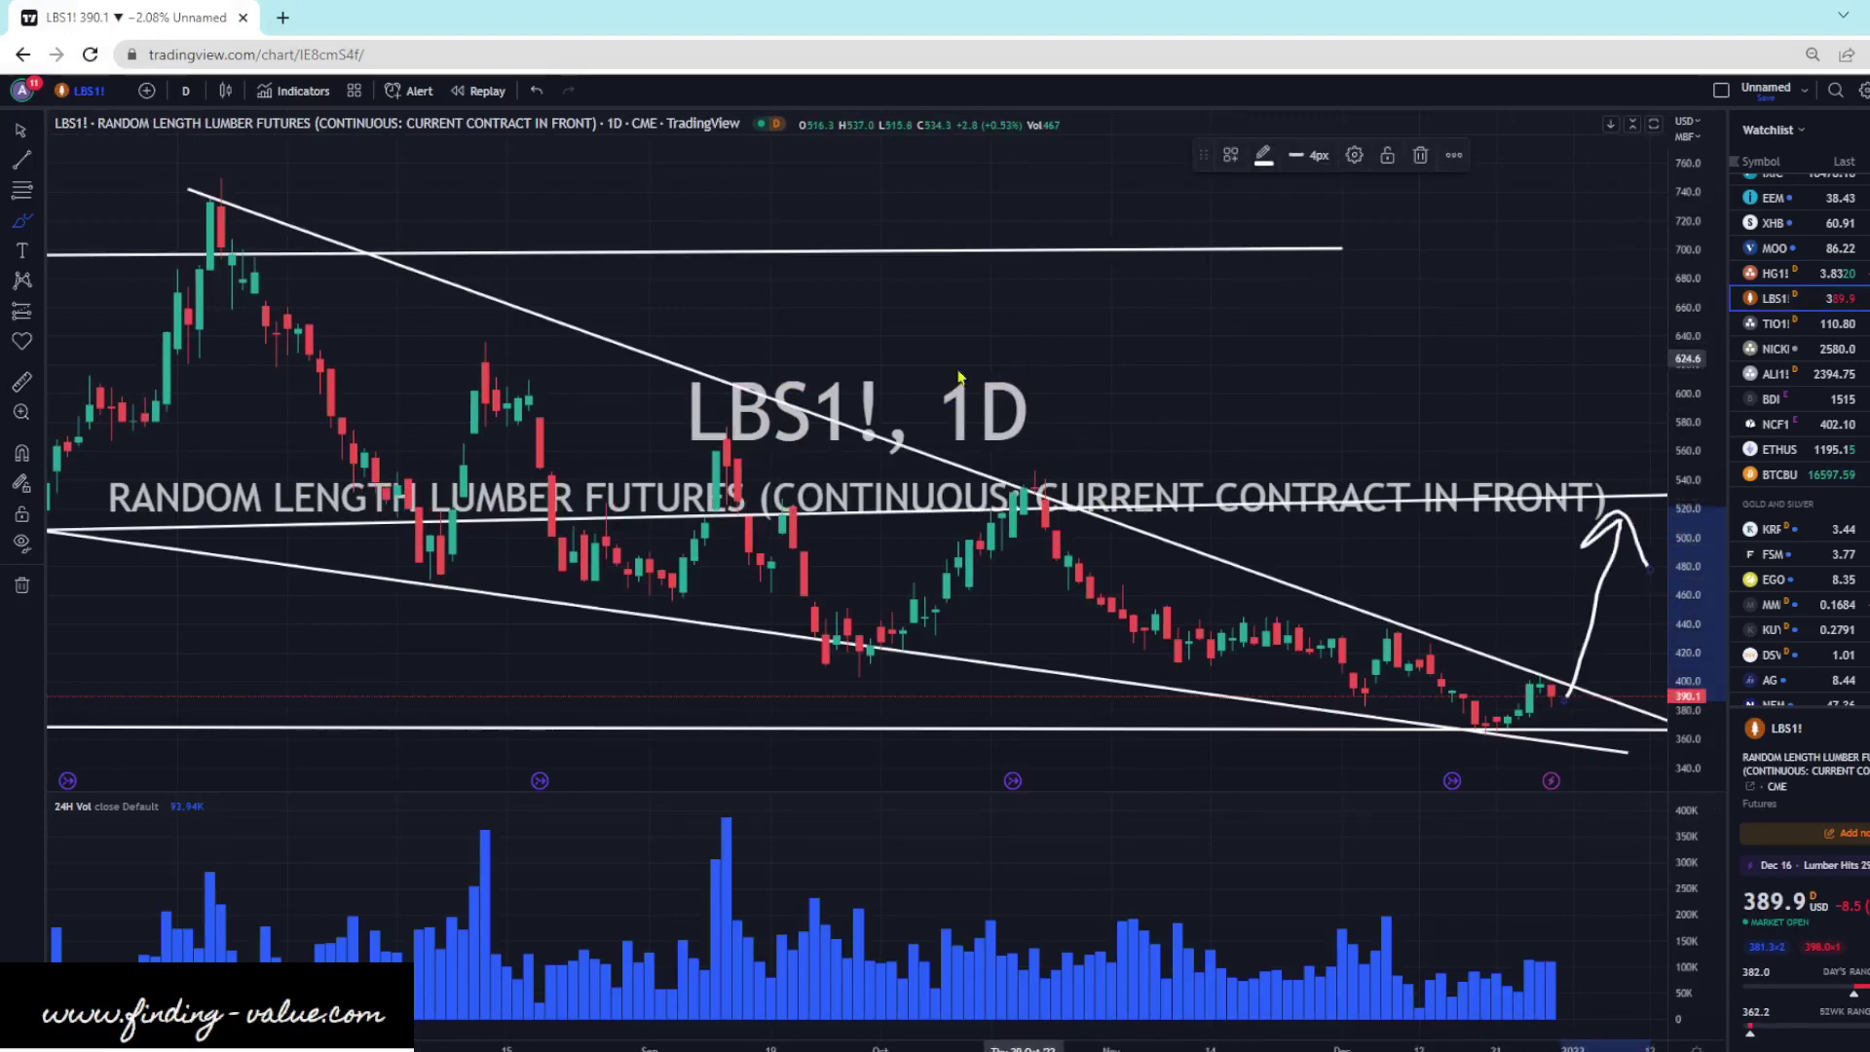
scroll(1374, 668, down, 3)
scroll(1373, 668, up, 1)
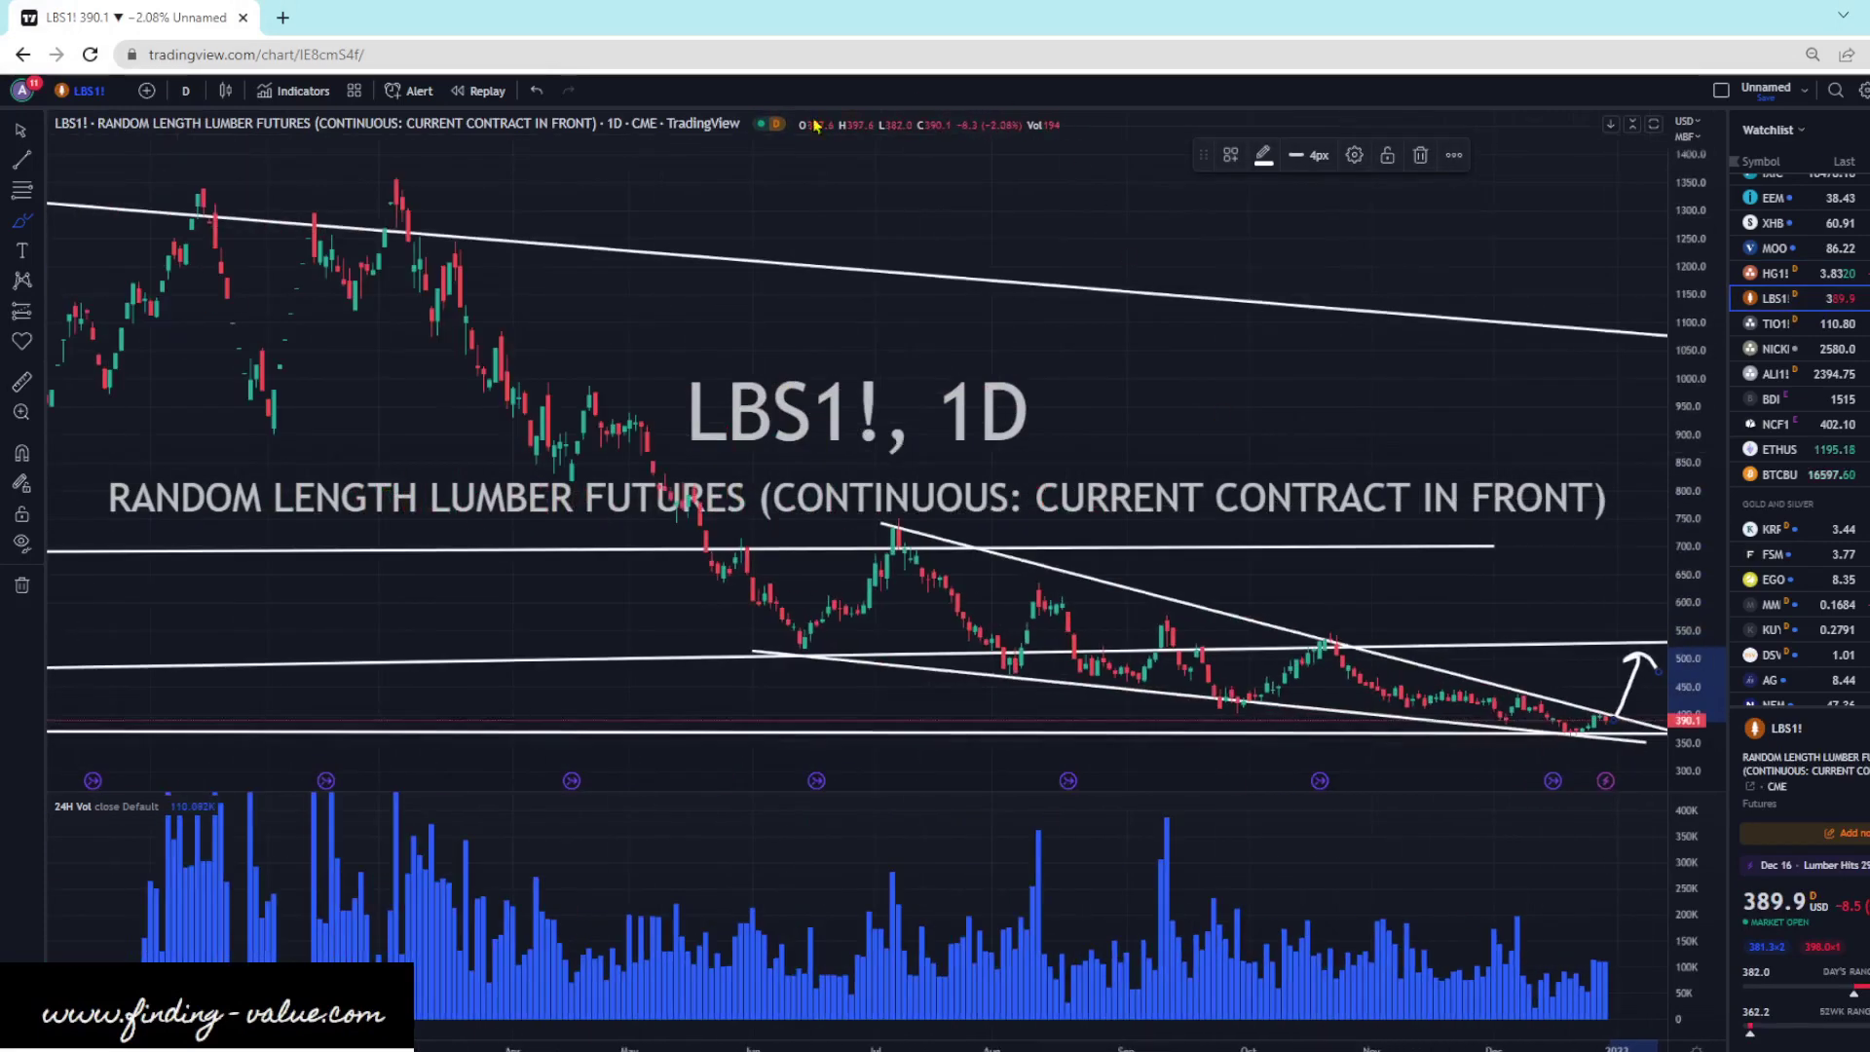
click(535, 91)
scroll(1229, 553, up, 2)
scroll(1229, 553, up, 4)
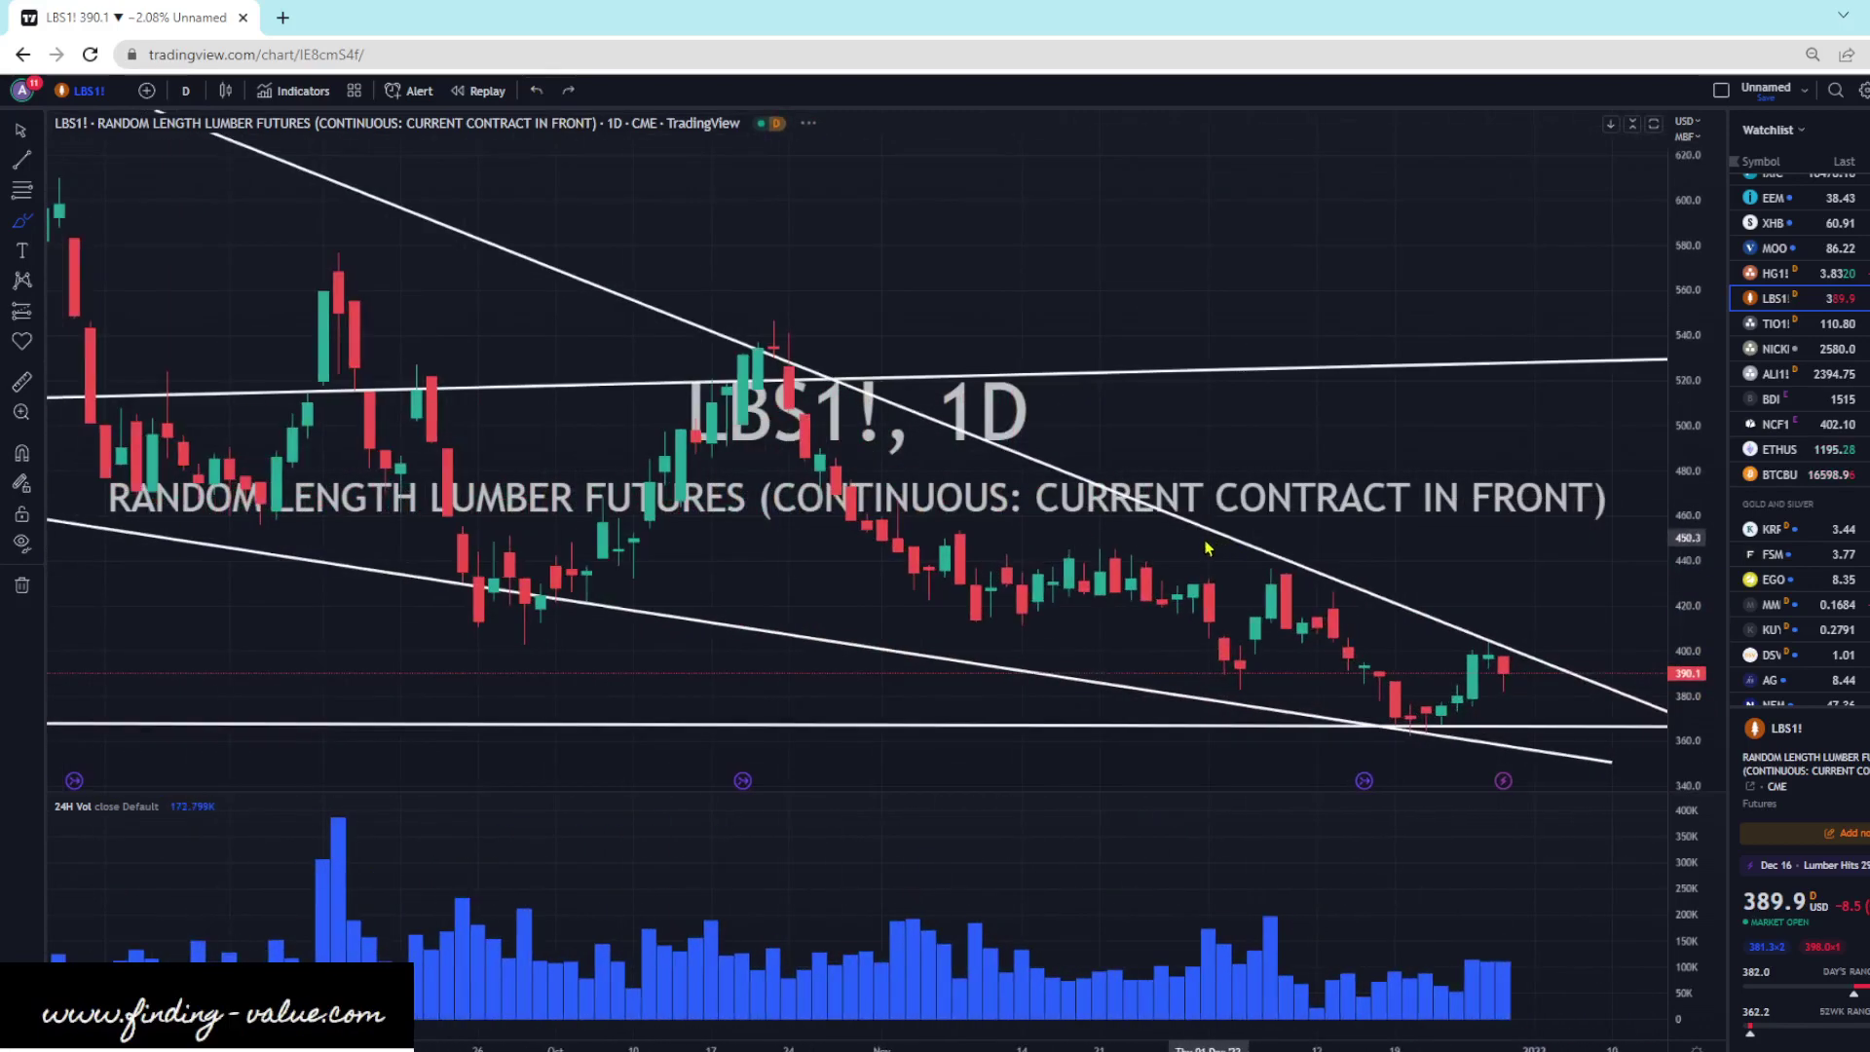
- Open the TIO1! iron ore chart on the weekly timeframe, and circle and undo the latest price at the descending trendline
key(Down)
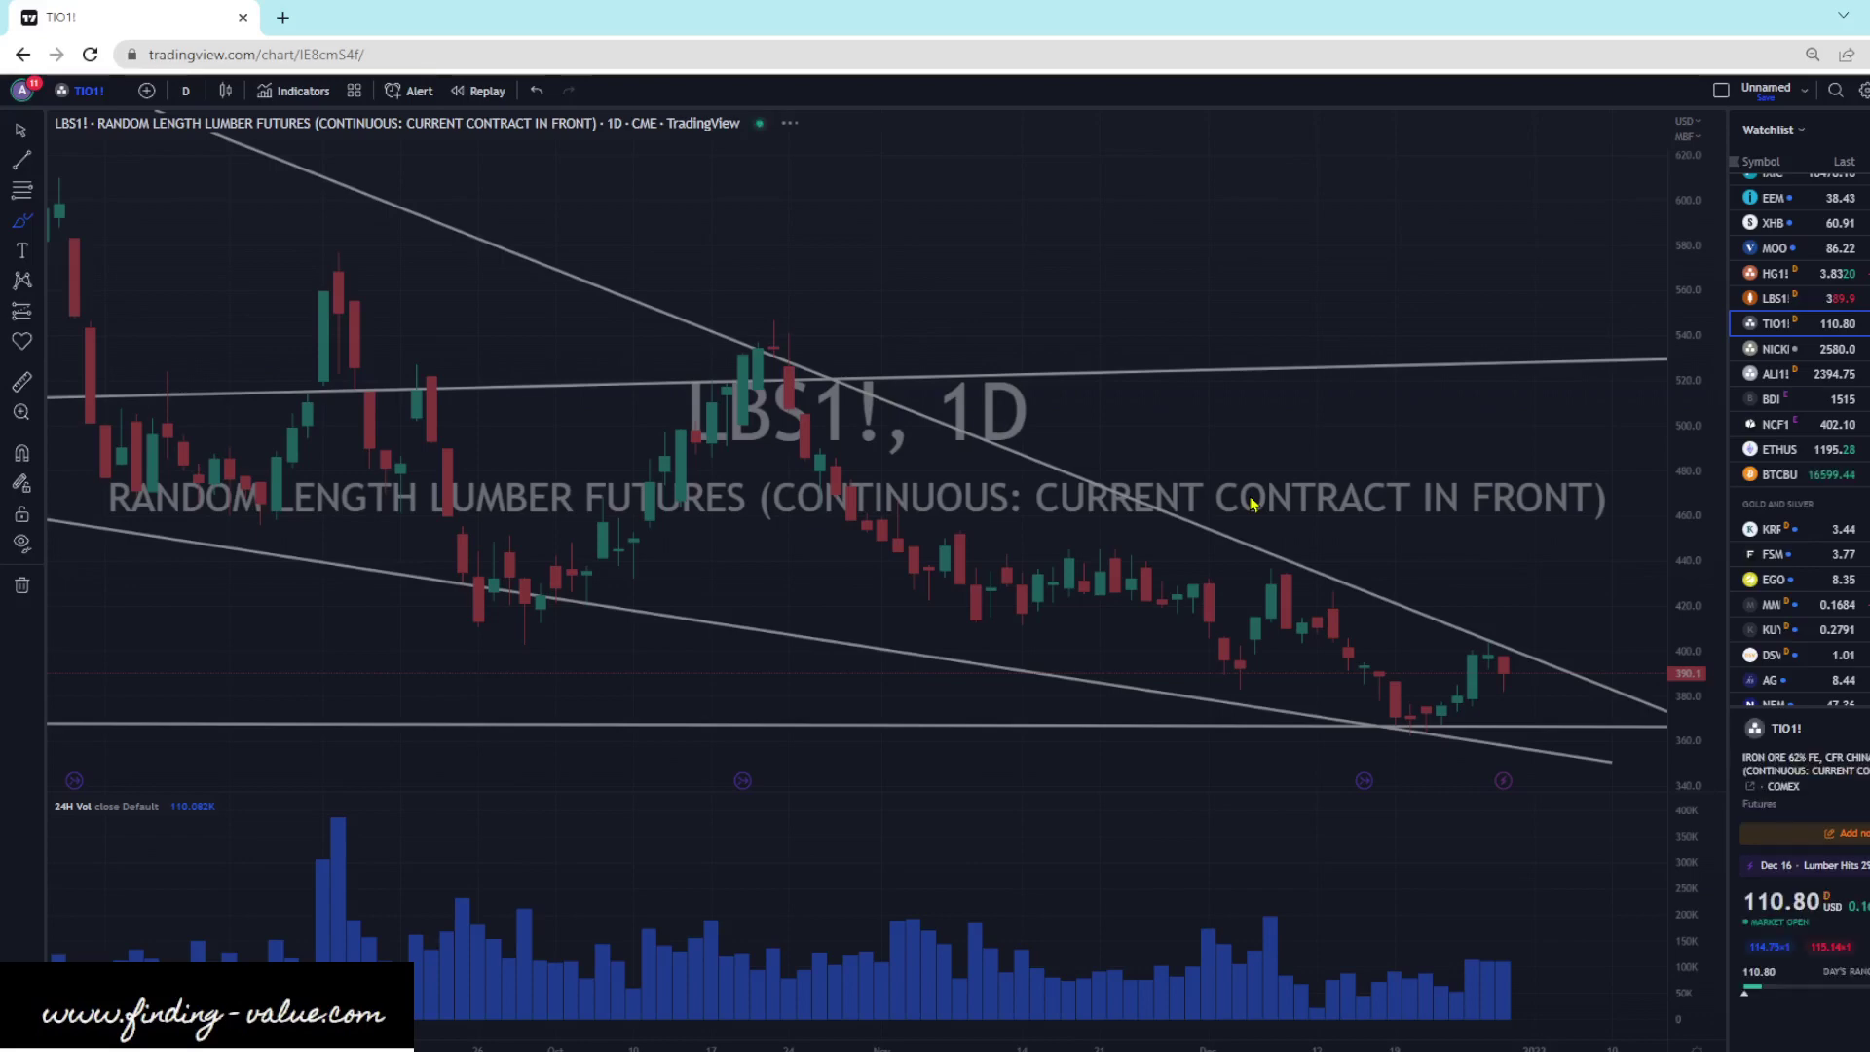
scroll(1257, 492, up, 3)
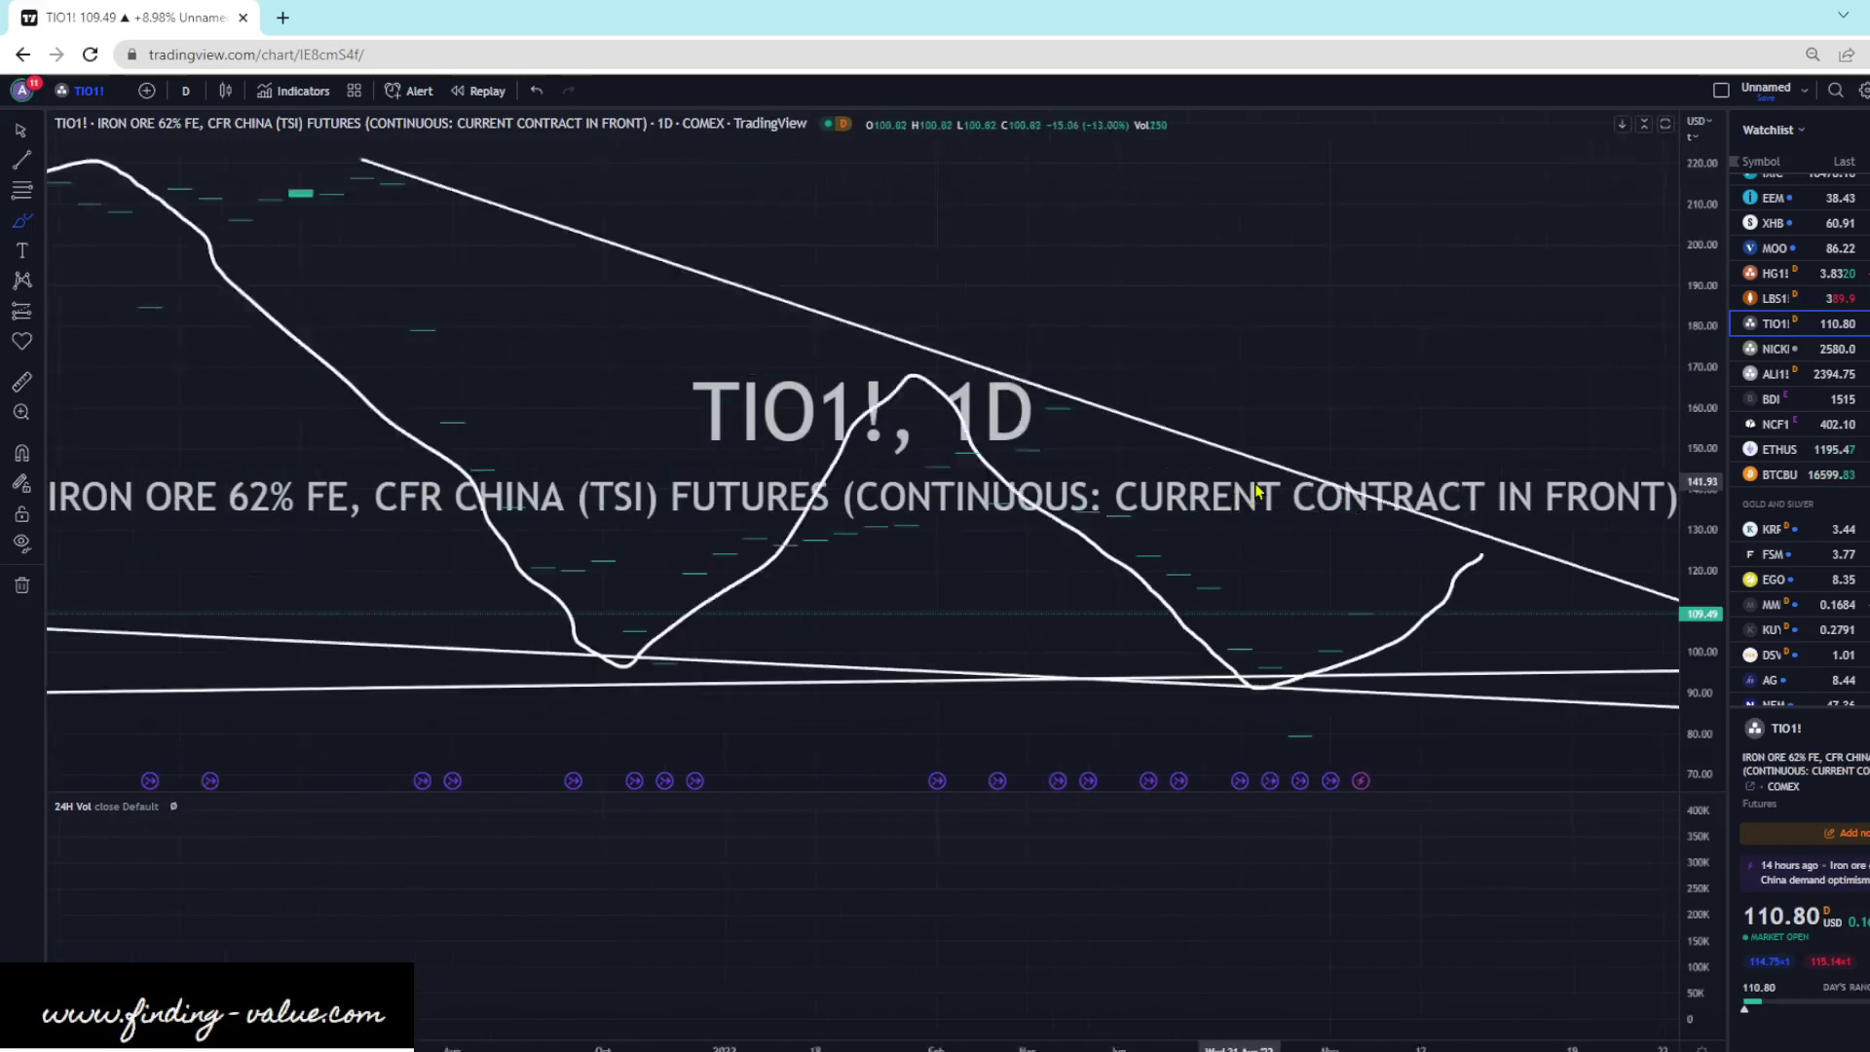
text(1W)
key(Return)
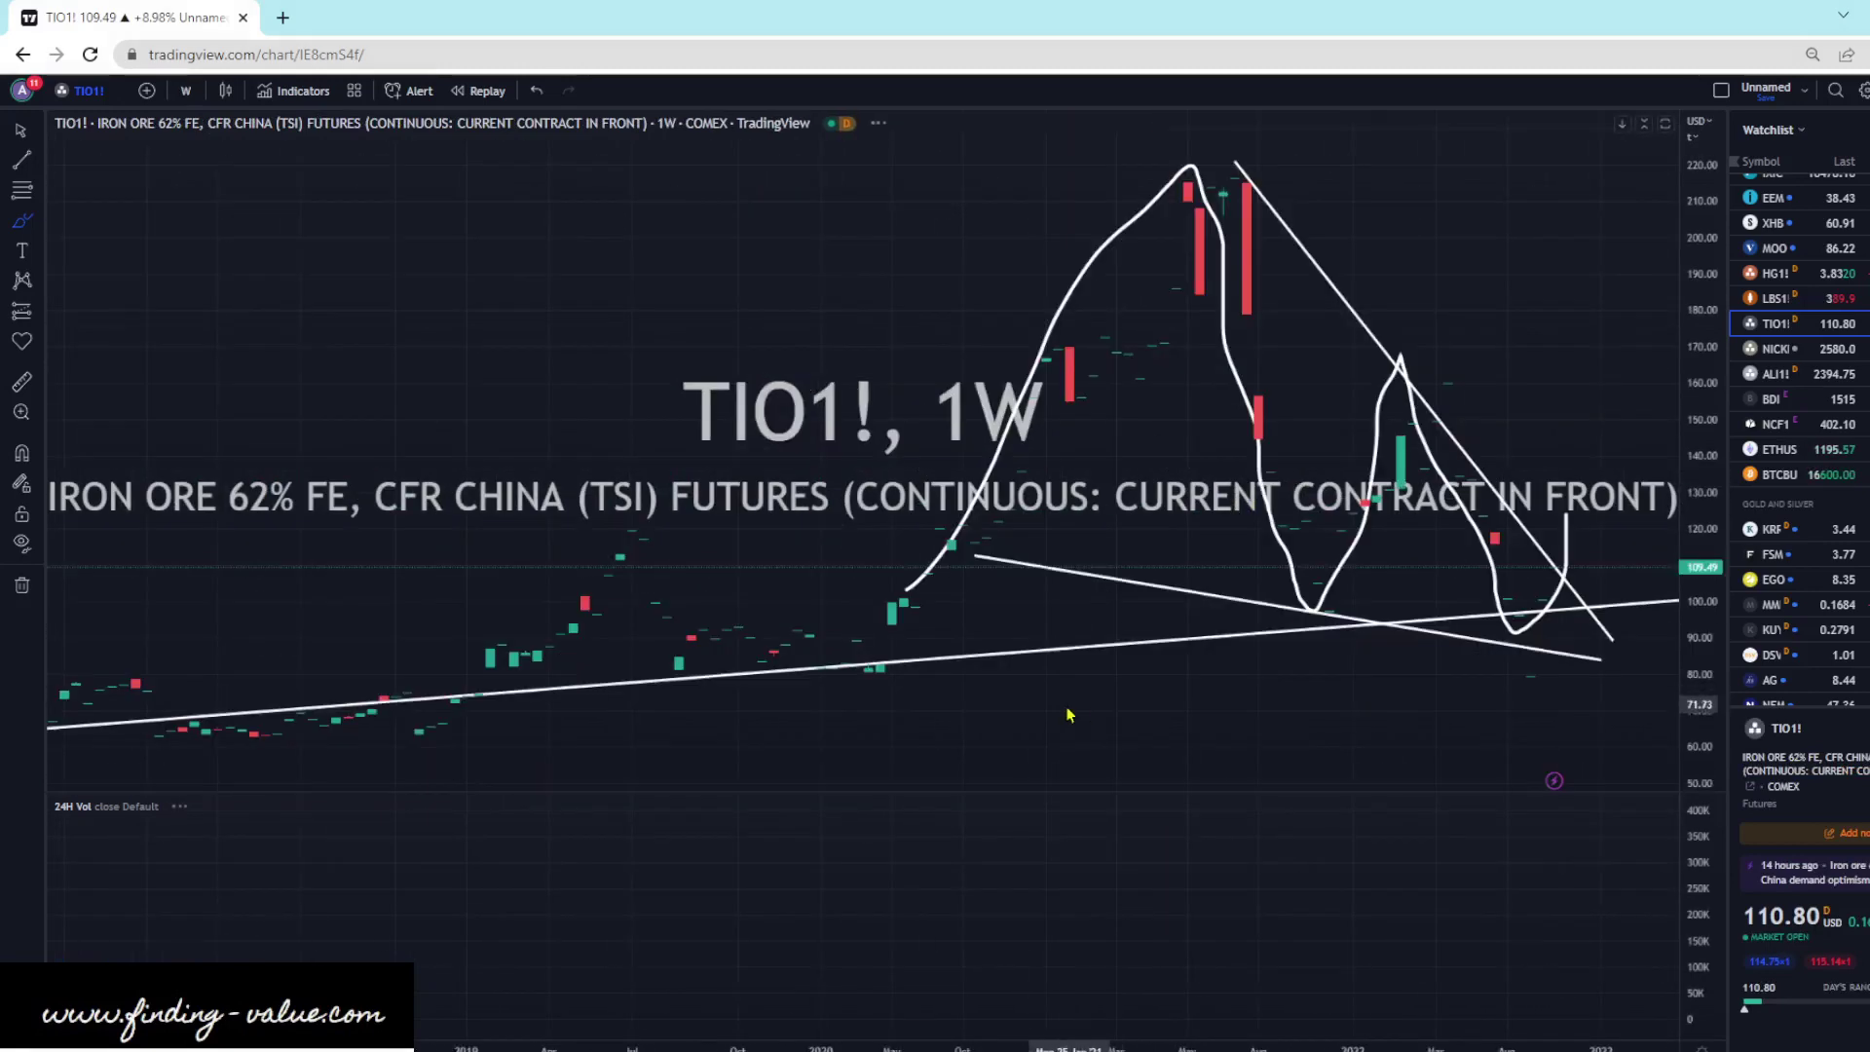
scroll(1461, 621, up, 3)
mouse_move(1461, 621)
mouse_down()
mouse_move(1430, 616)
mouse_move(1467, 594)
mouse_up()
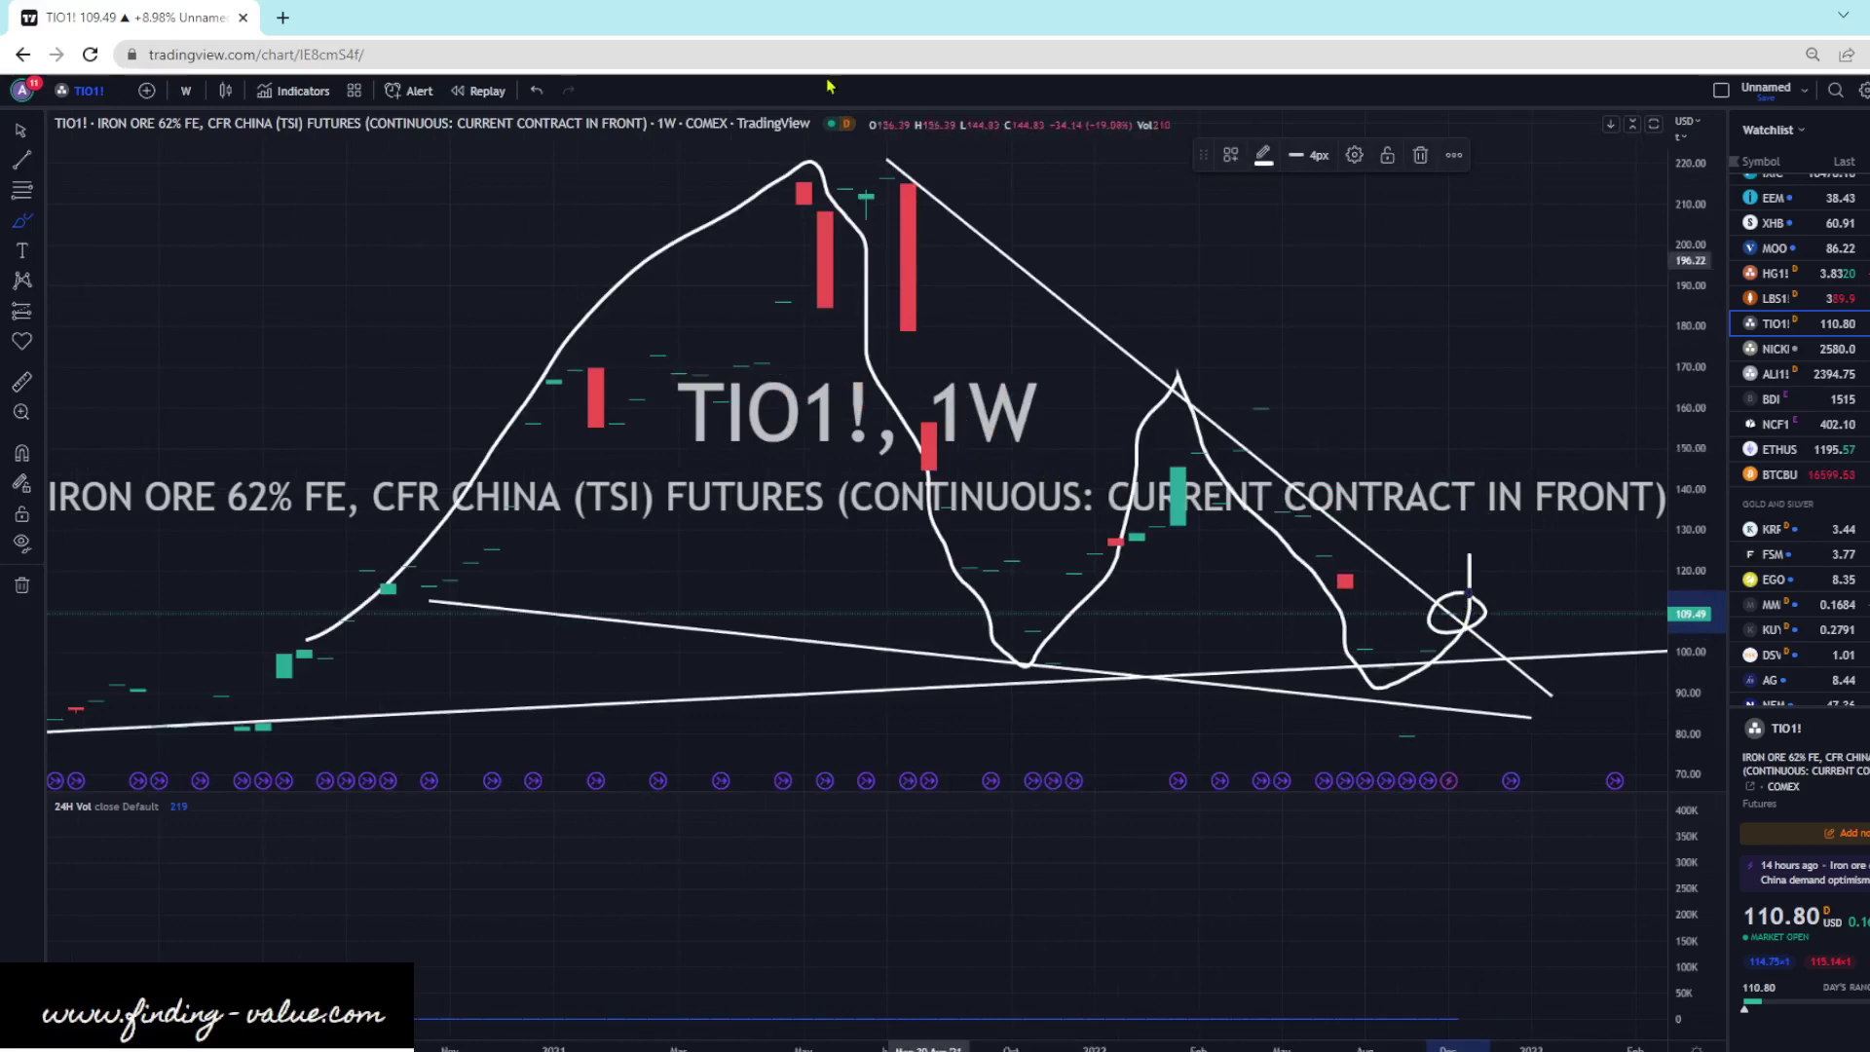
click(537, 91)
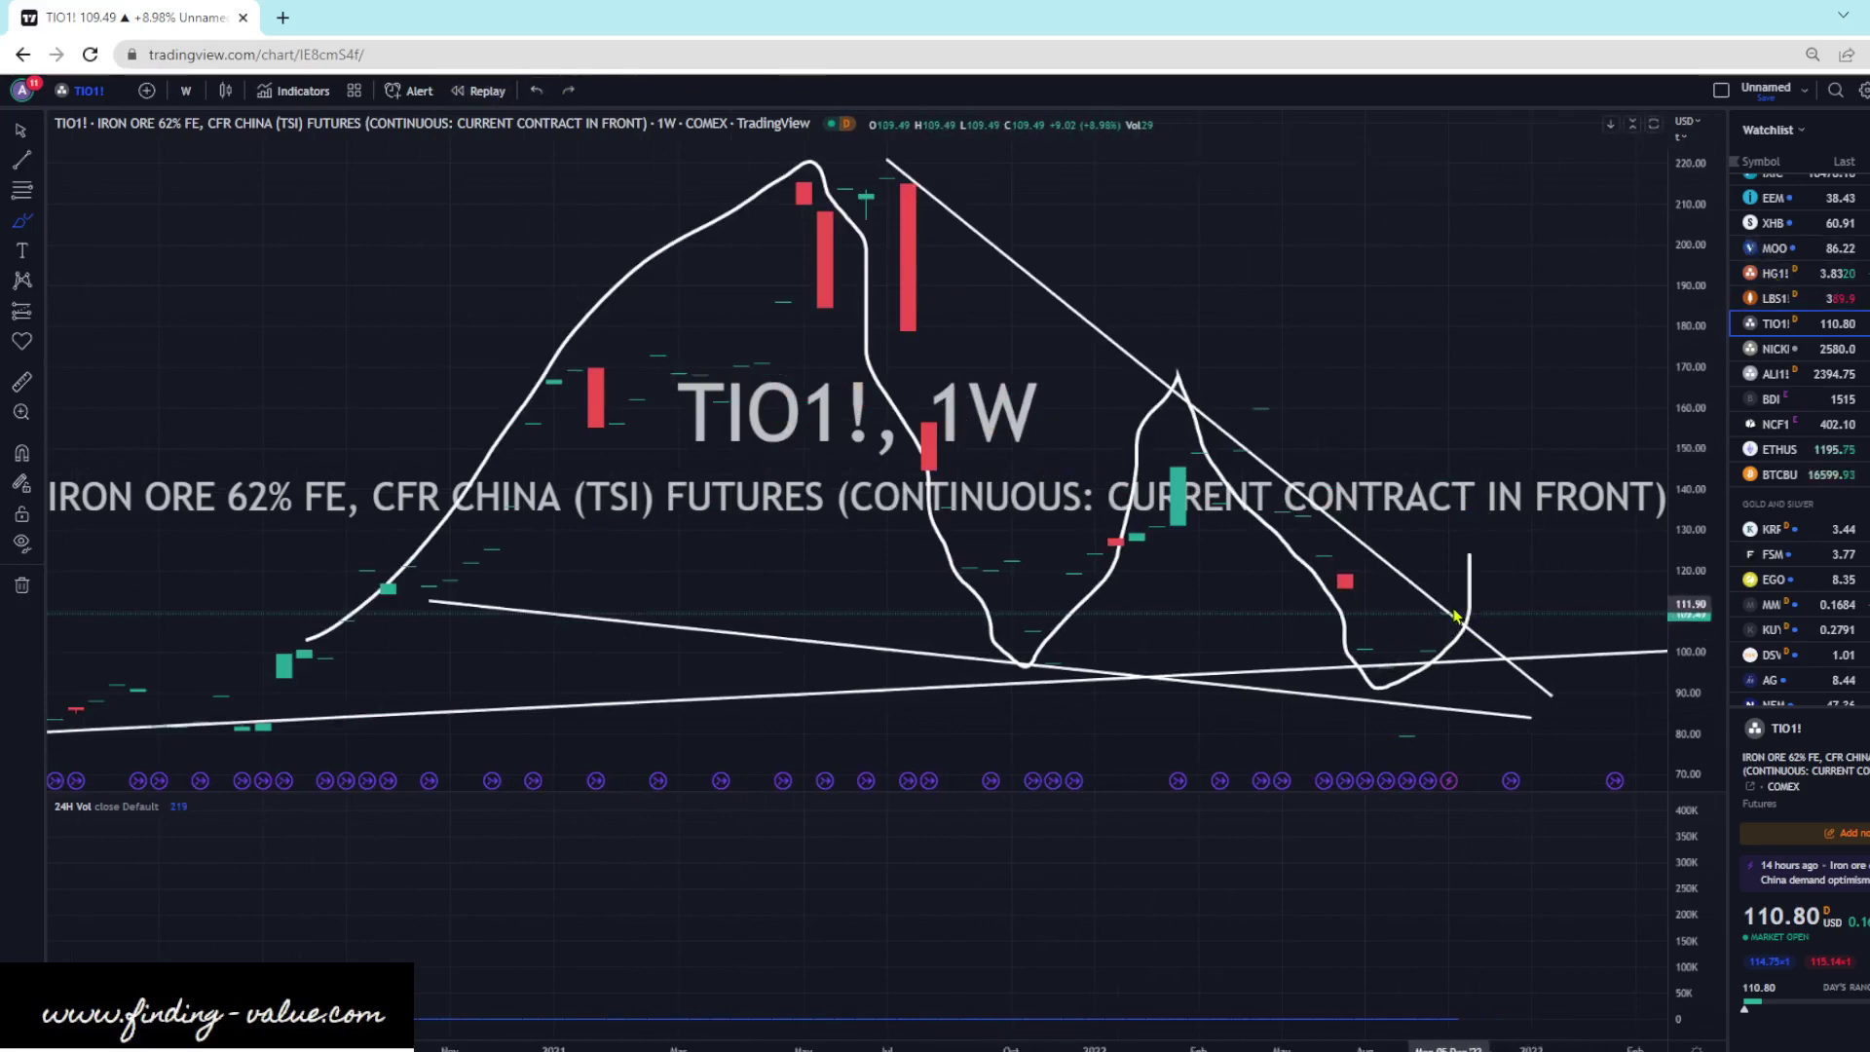
- Open the NICKEL1! futures chart, and sketch and undo an arrow rising to about 4700 plus a stroke from the horizontal line
key(Down)
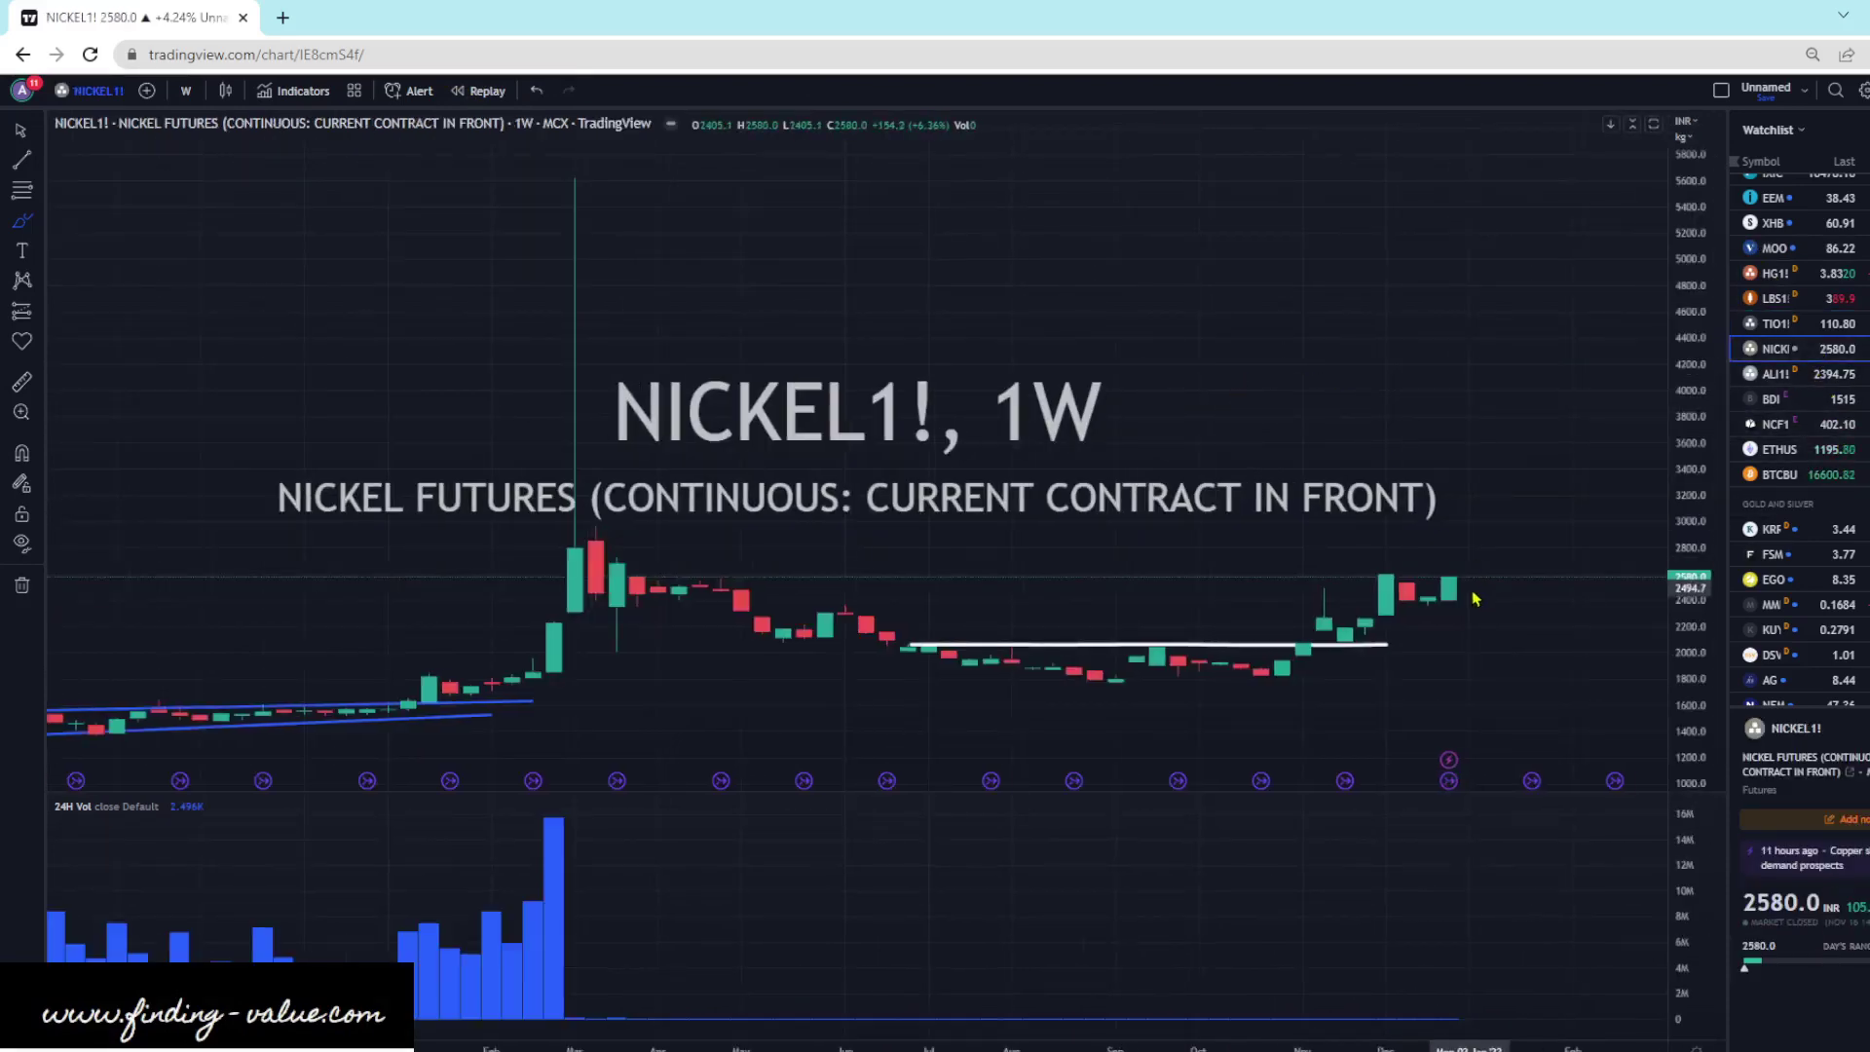
drag(1473, 587, 1576, 300)
drag(1500, 357, 1617, 356)
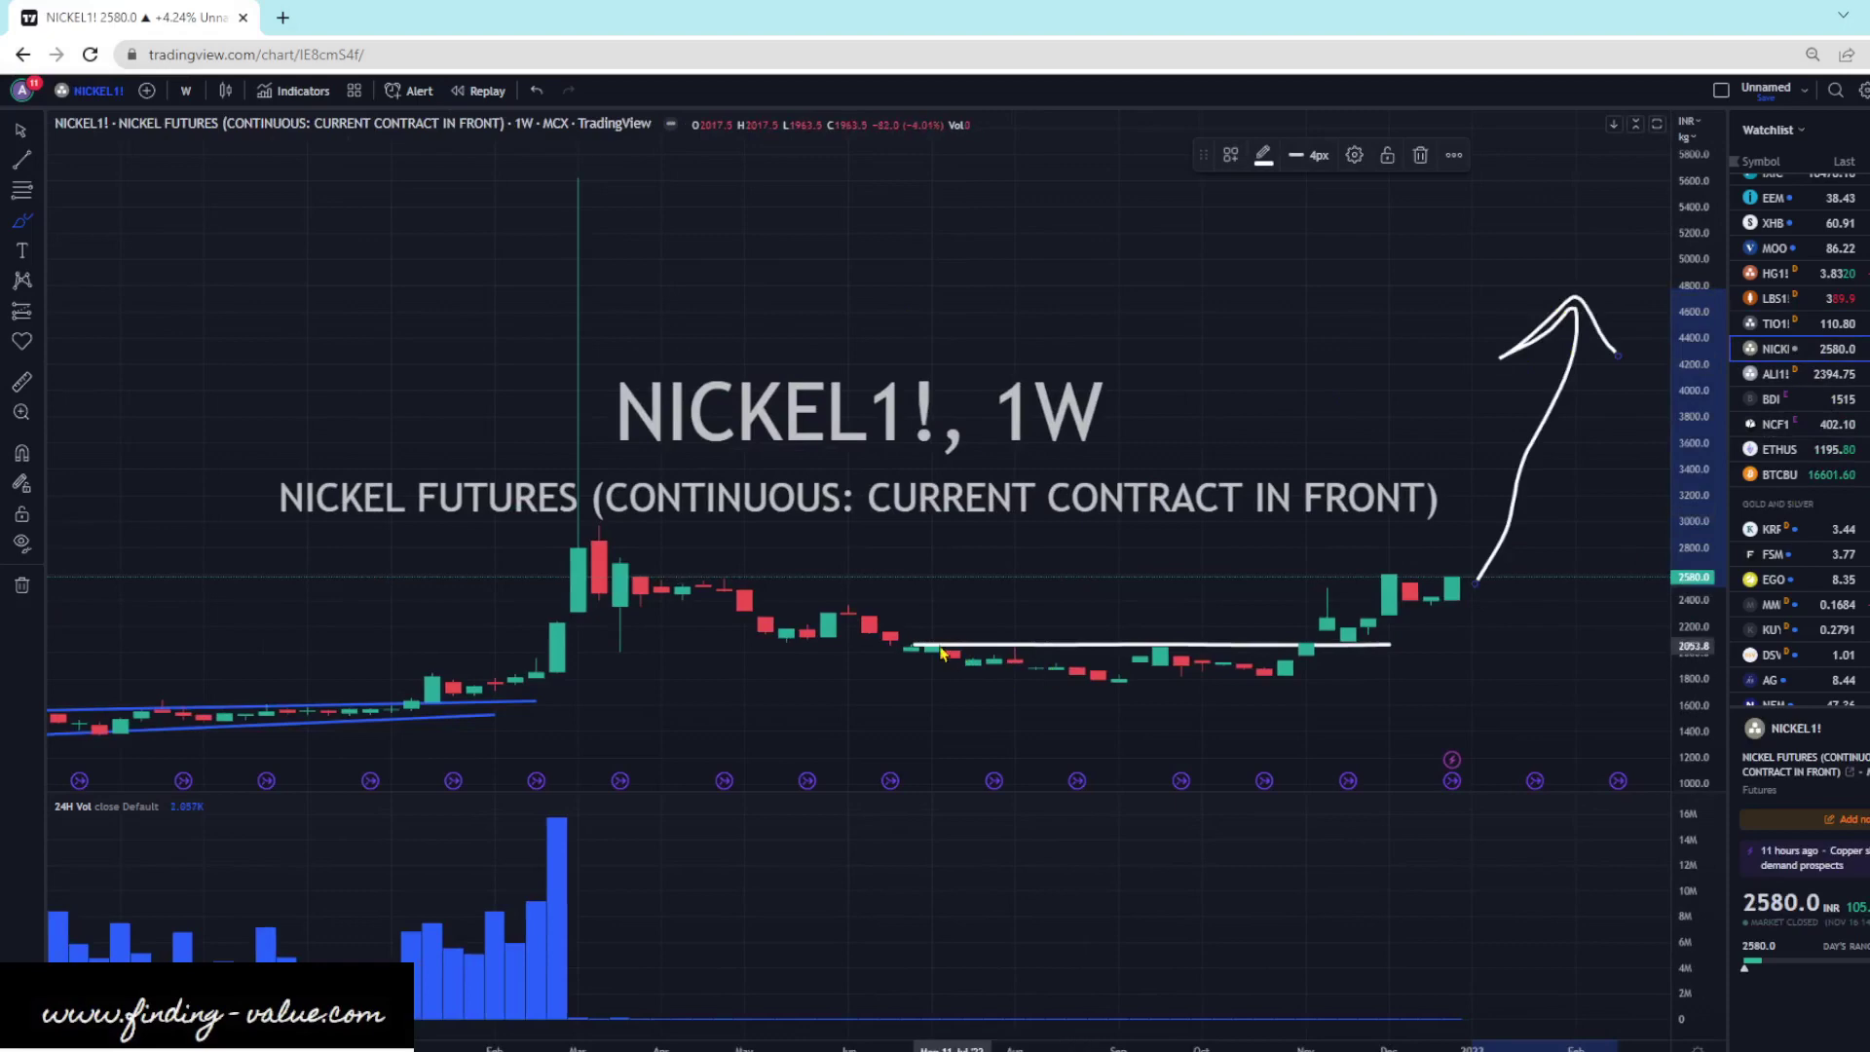
mouse_move(893, 643)
mouse_down()
mouse_move(1018, 677)
mouse_move(1134, 670)
mouse_move(1271, 711)
mouse_move(1315, 620)
mouse_move(1412, 589)
mouse_move(1563, 359)
mouse_up()
click(535, 90)
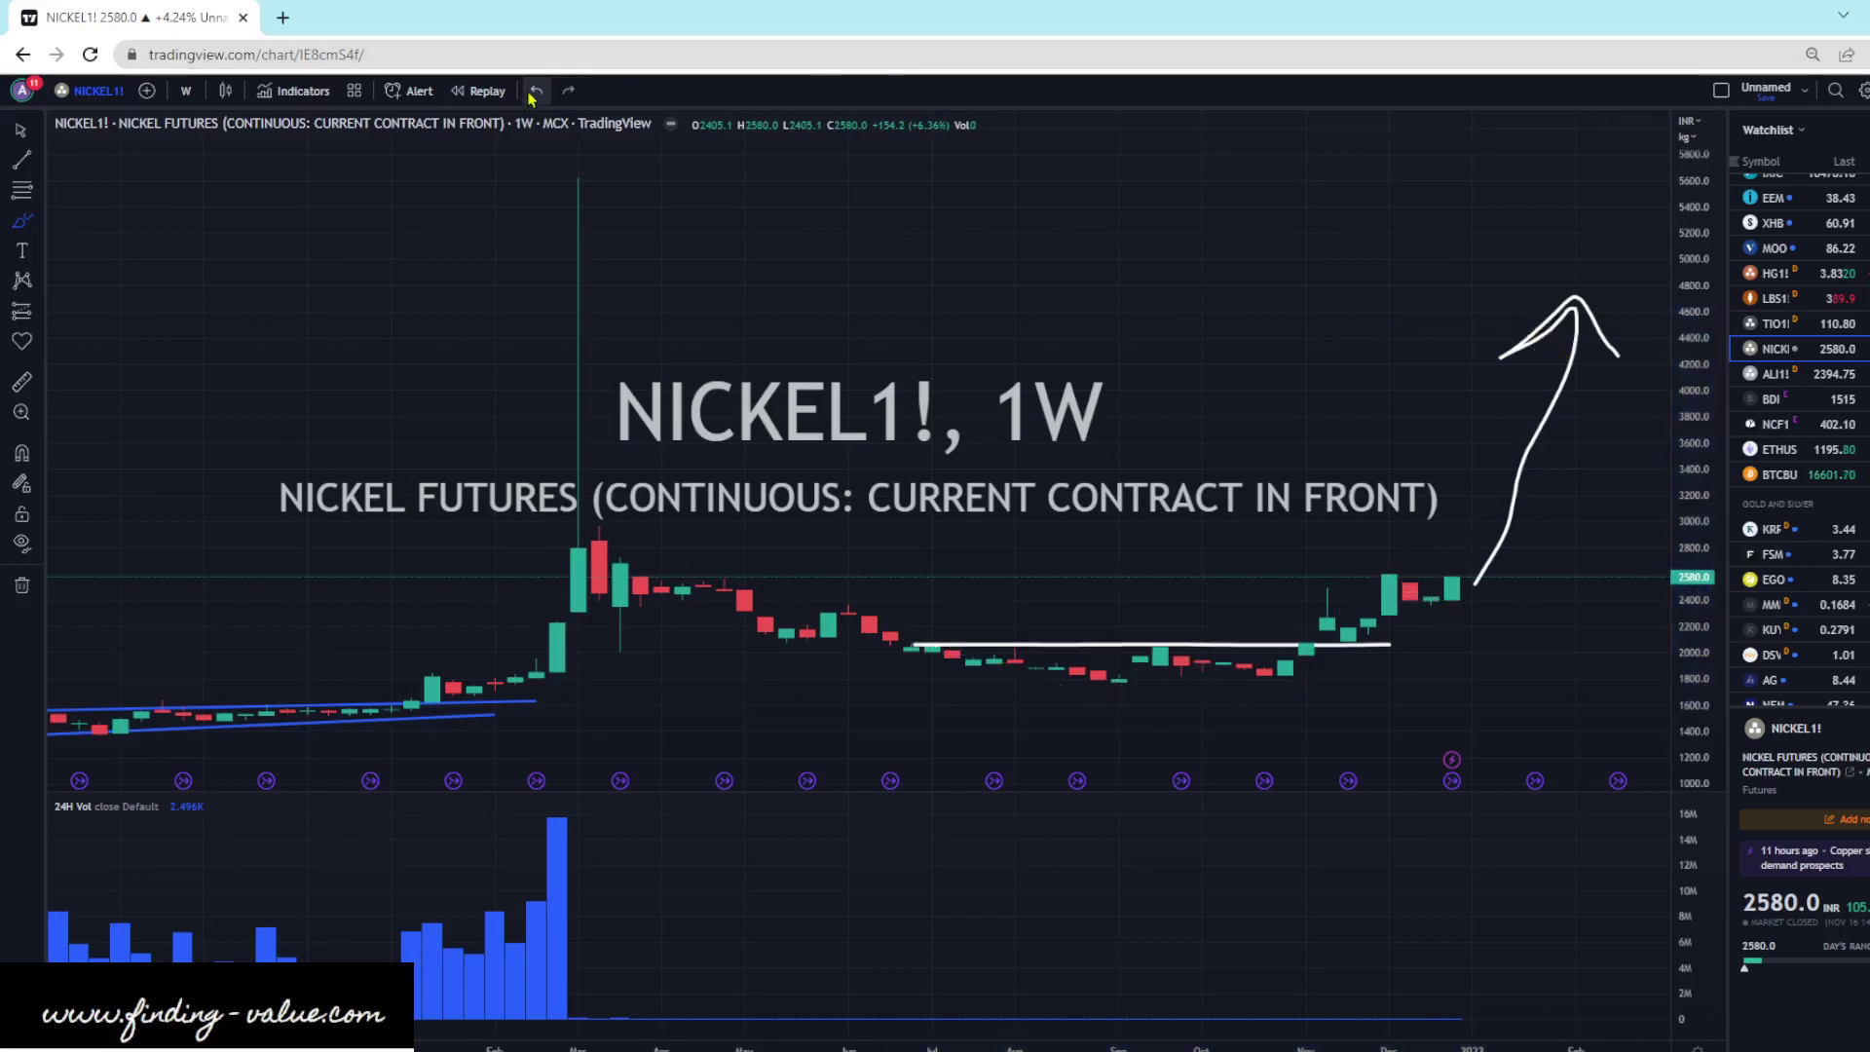
click(535, 90)
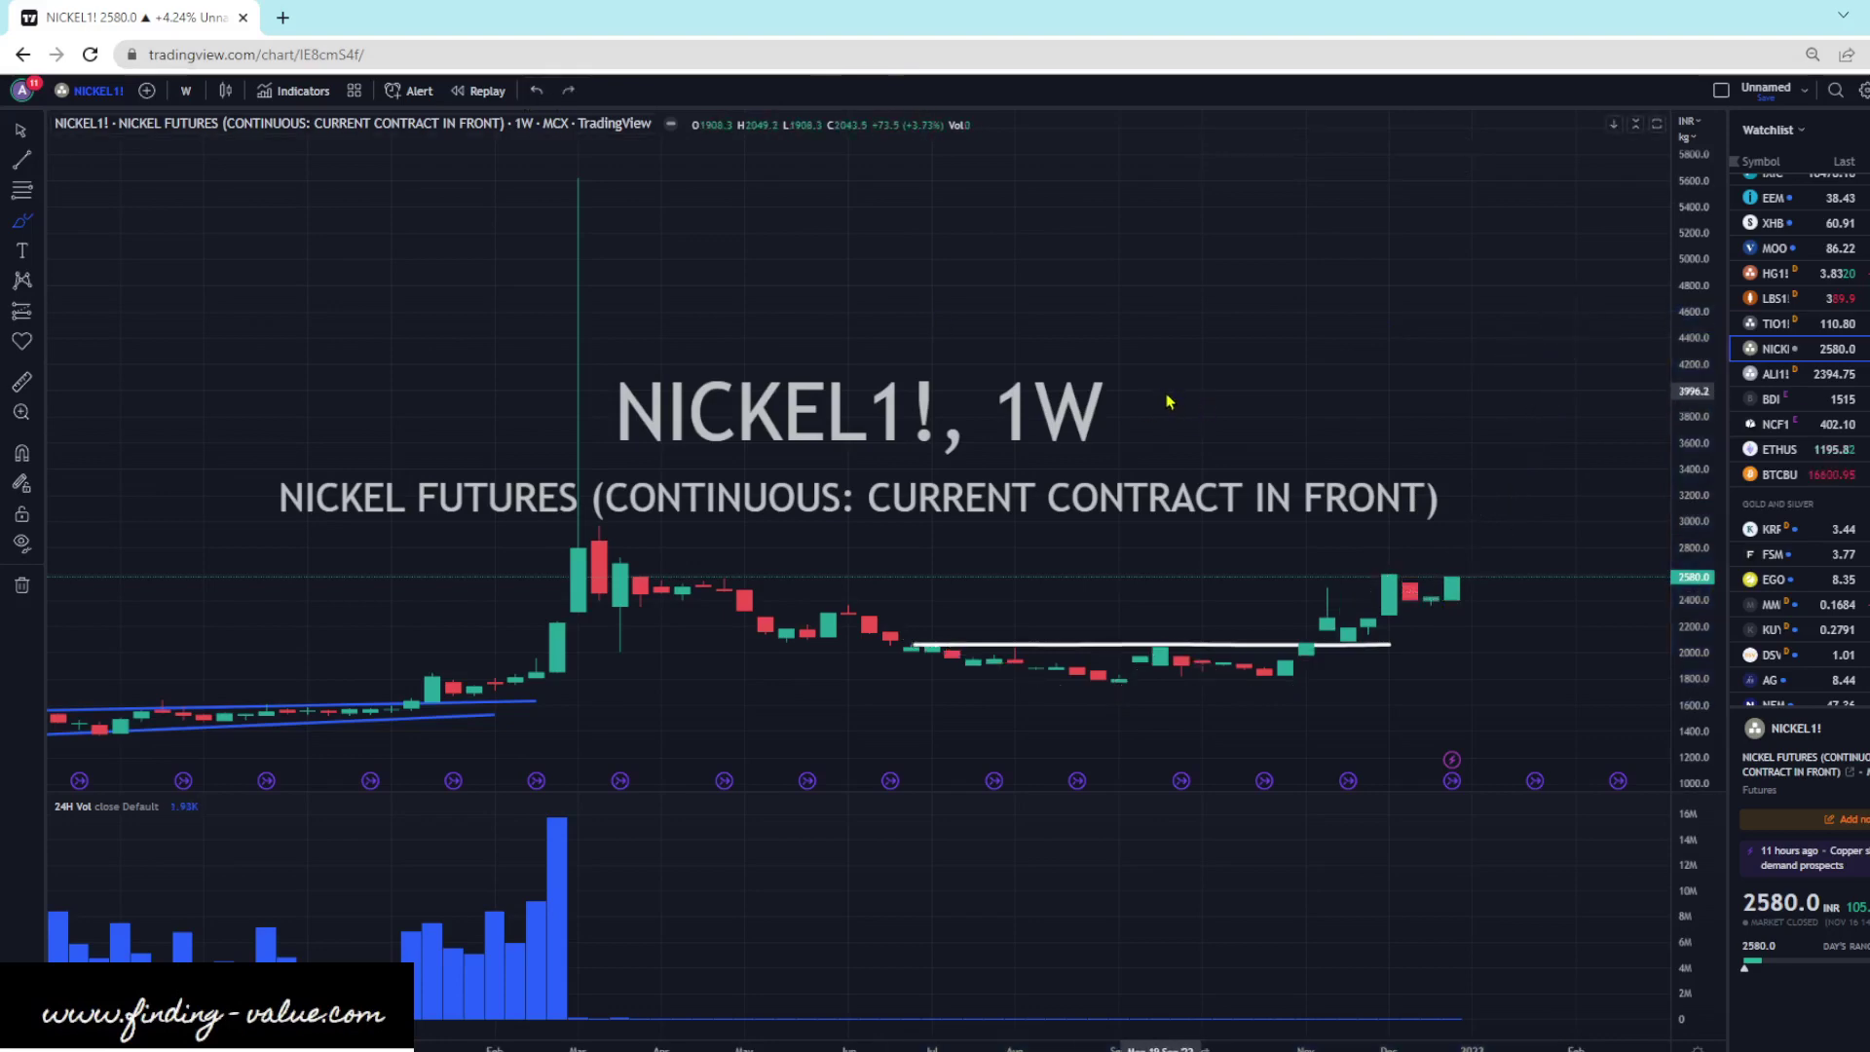
- Open the ALI1! aluminum futures chart, and circle and undo the latest weekly candles around the long horizontal line
key(Down)
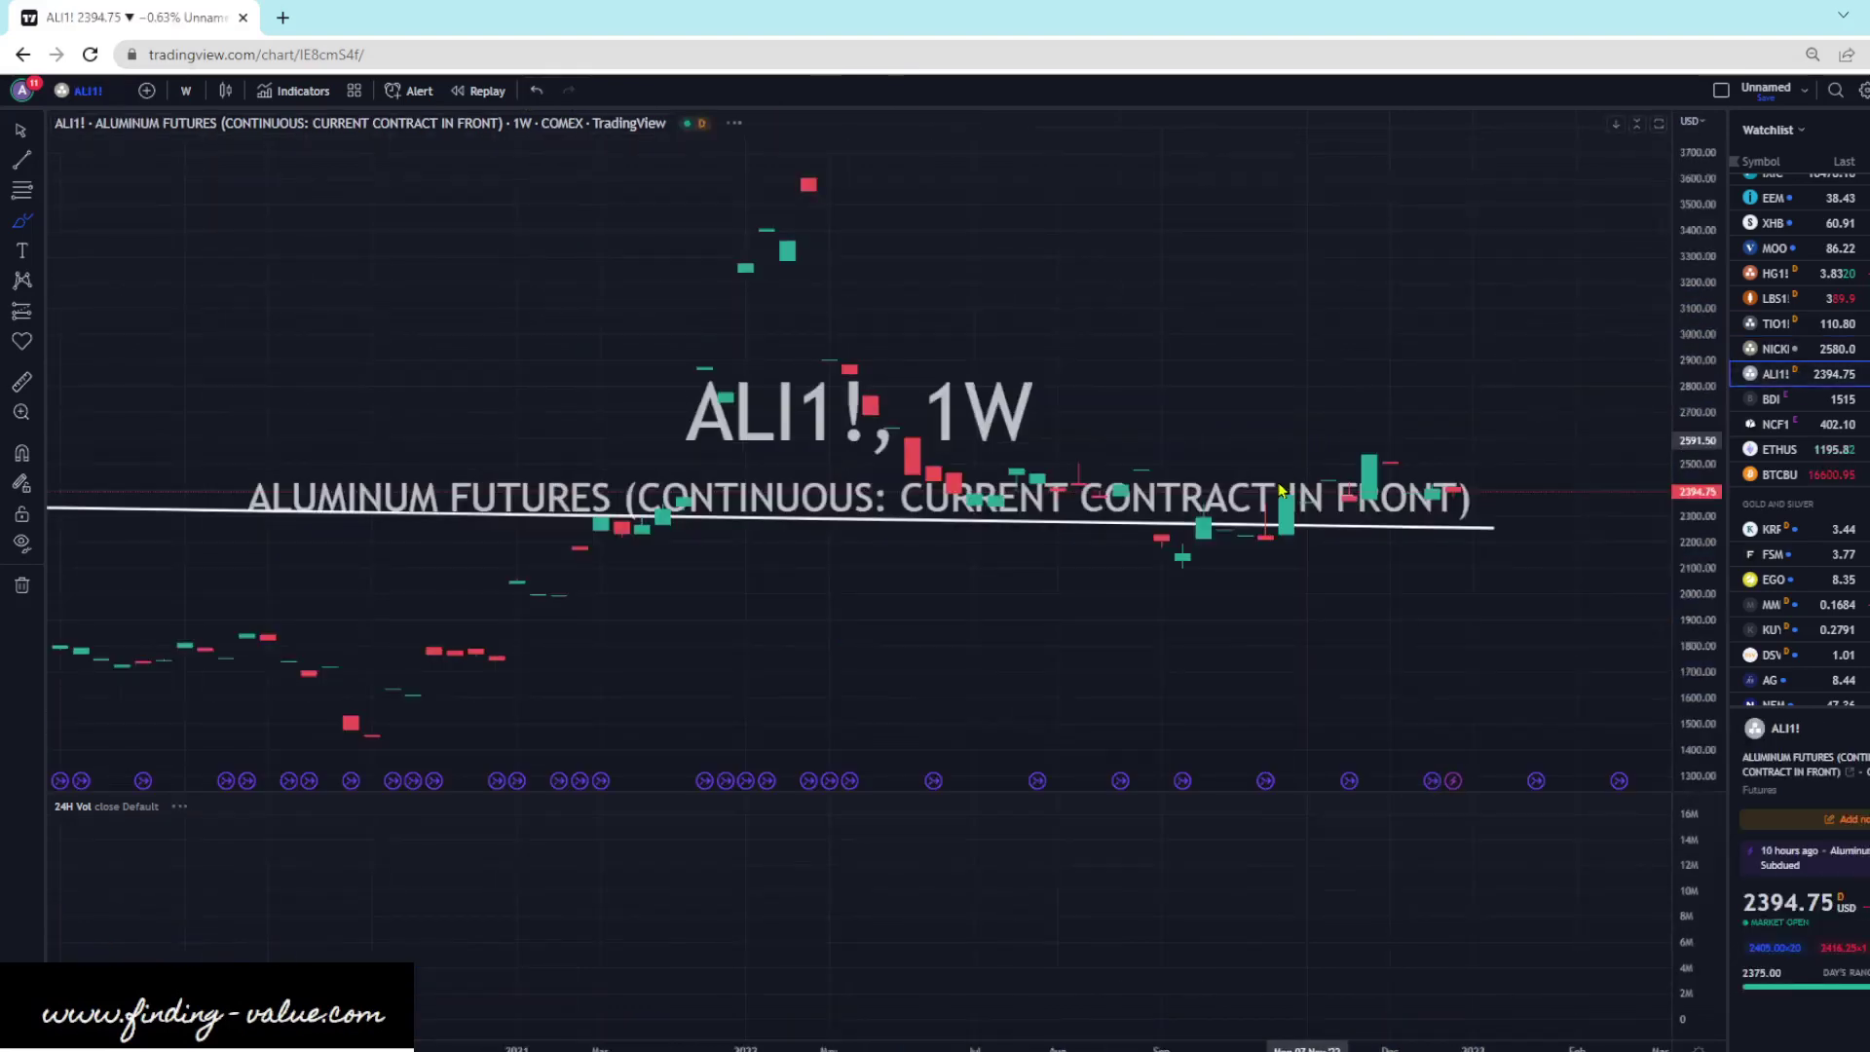
scroll(1278, 490, down, 5)
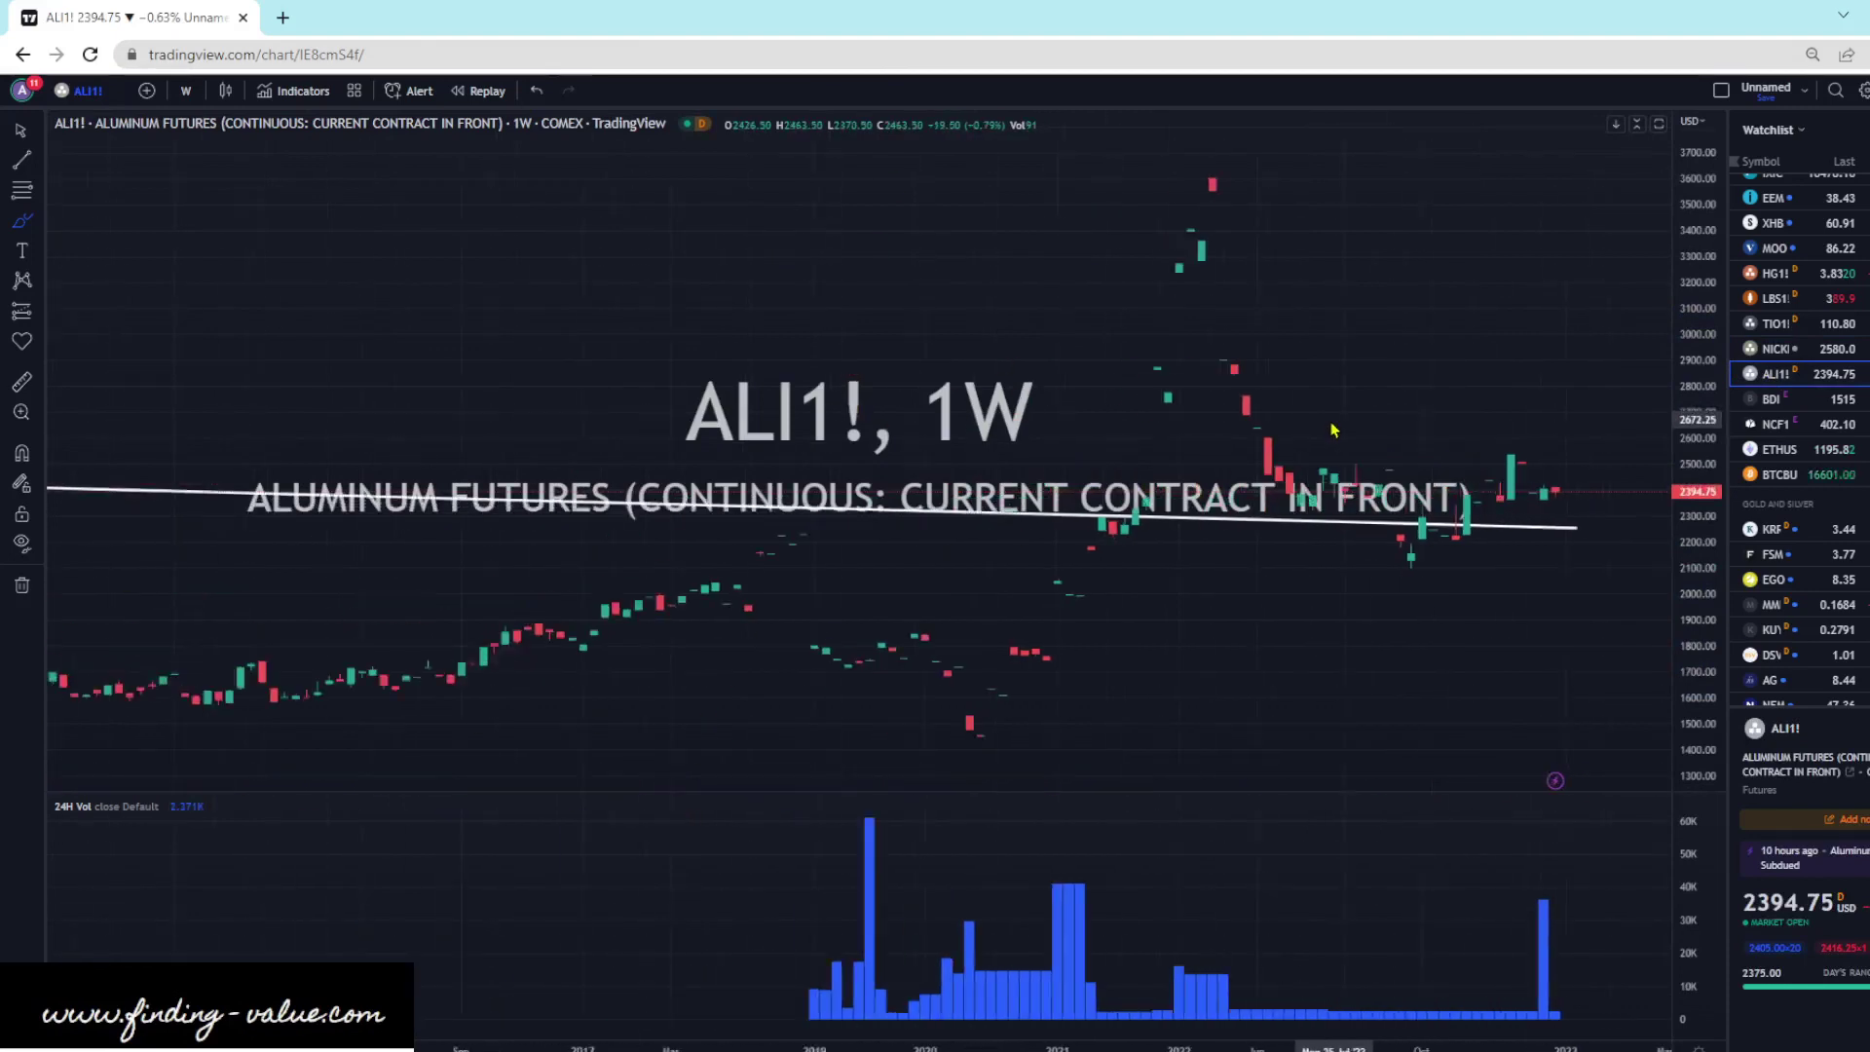
drag(1505, 451, 1612, 455)
drag(1428, 498, 1423, 492)
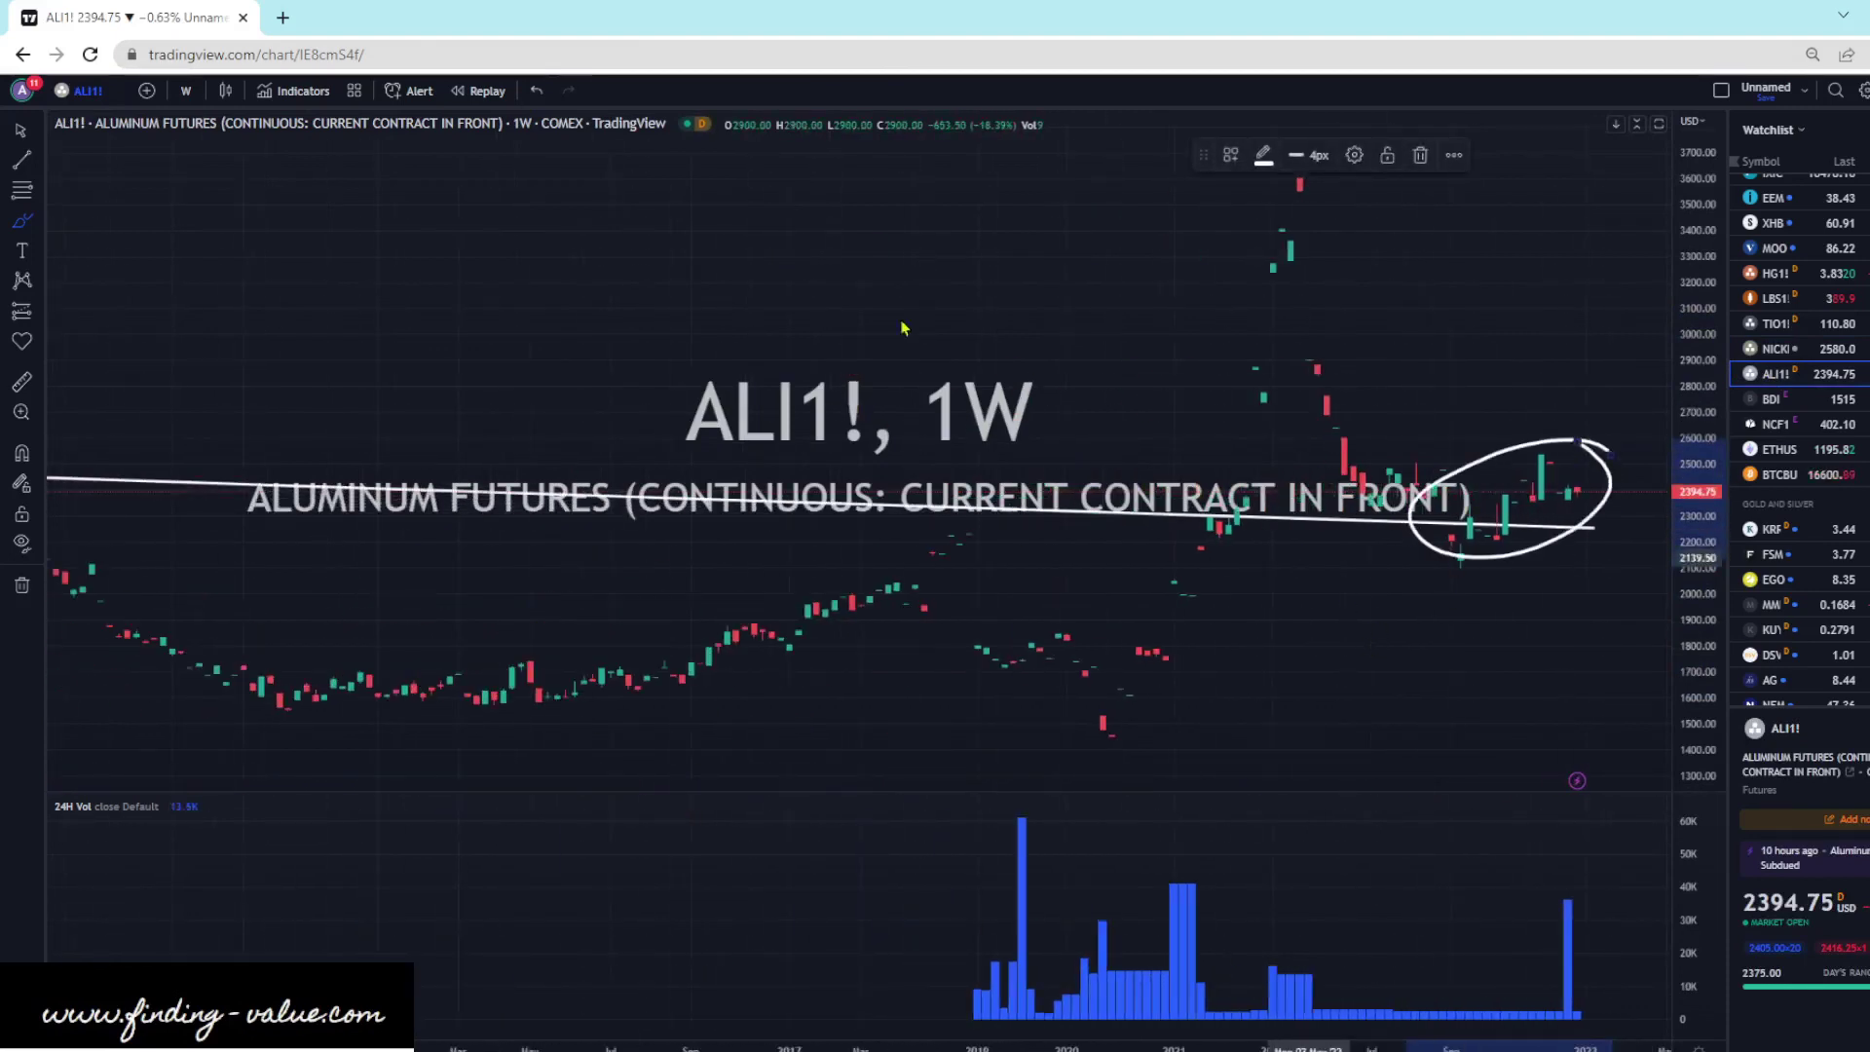
key(ctrl+z)
key(ctrl+z)
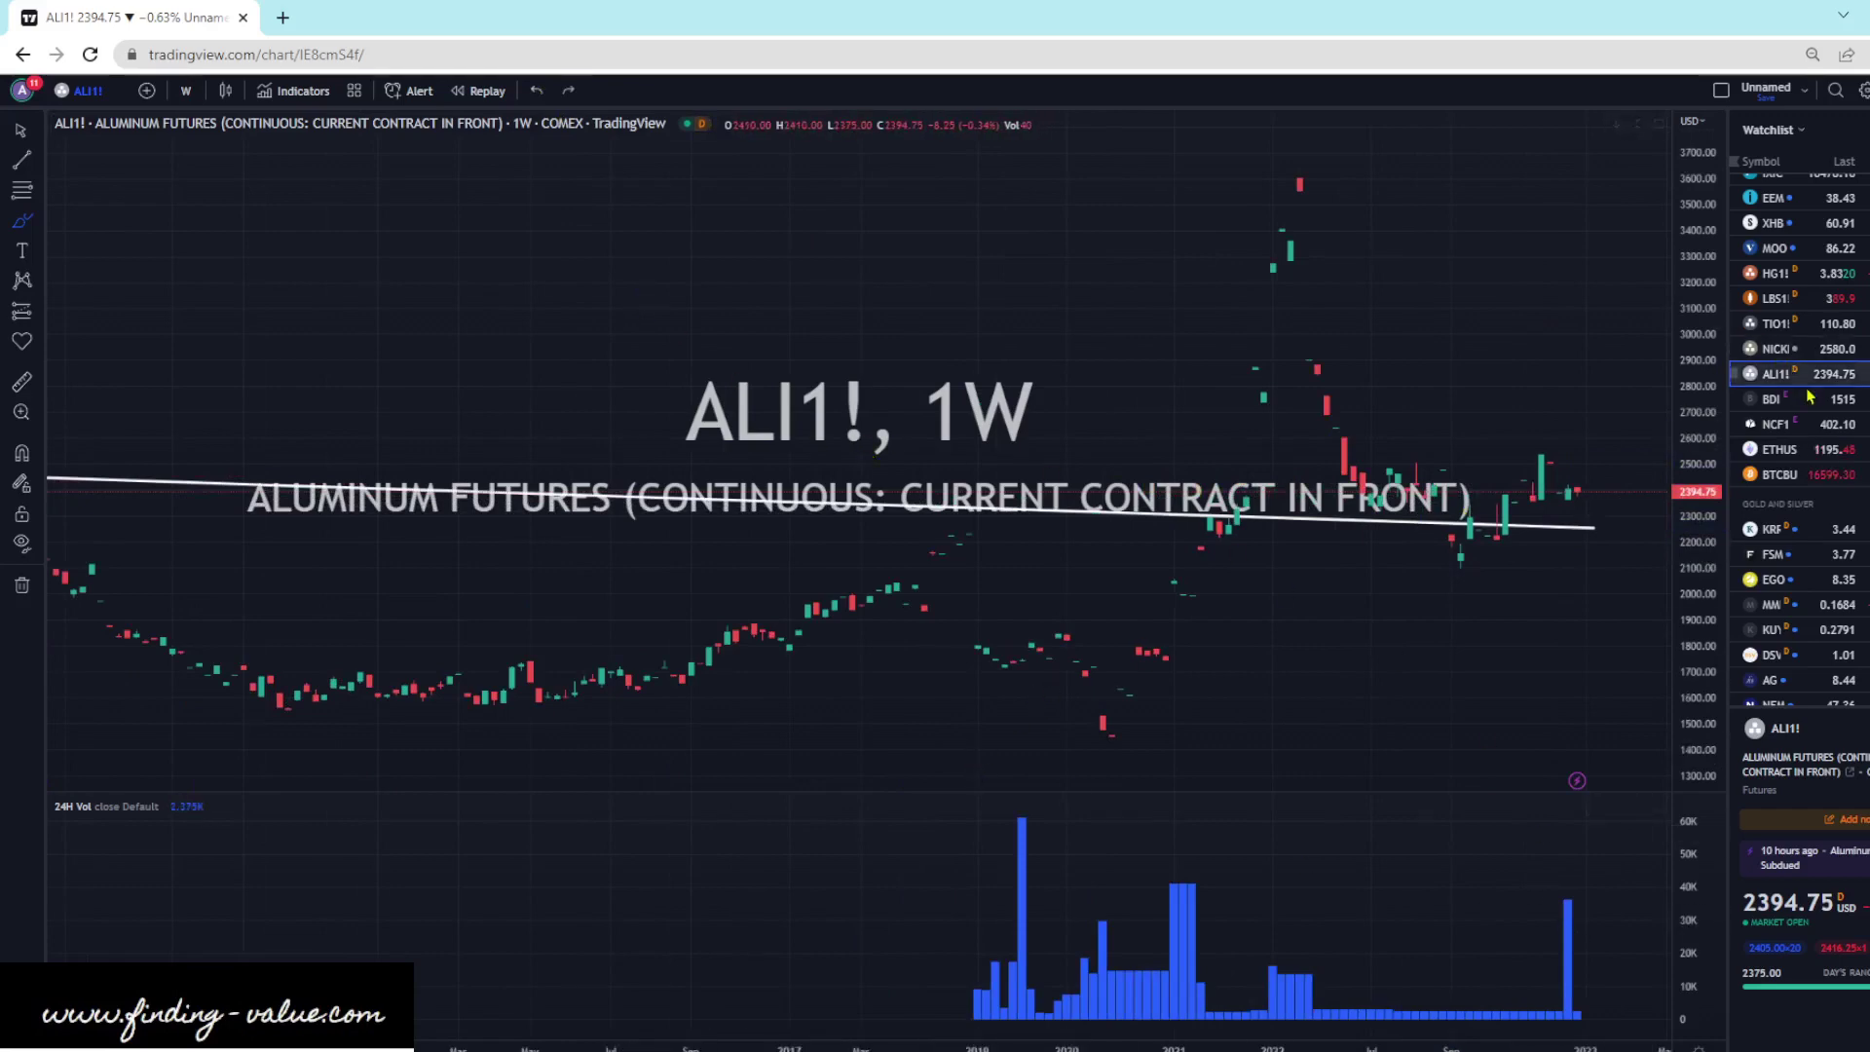
- Open the BDI Baltic Dry Index chart, and sketch and undo an arrow rising from the latest candle to about 4000
key(Down)
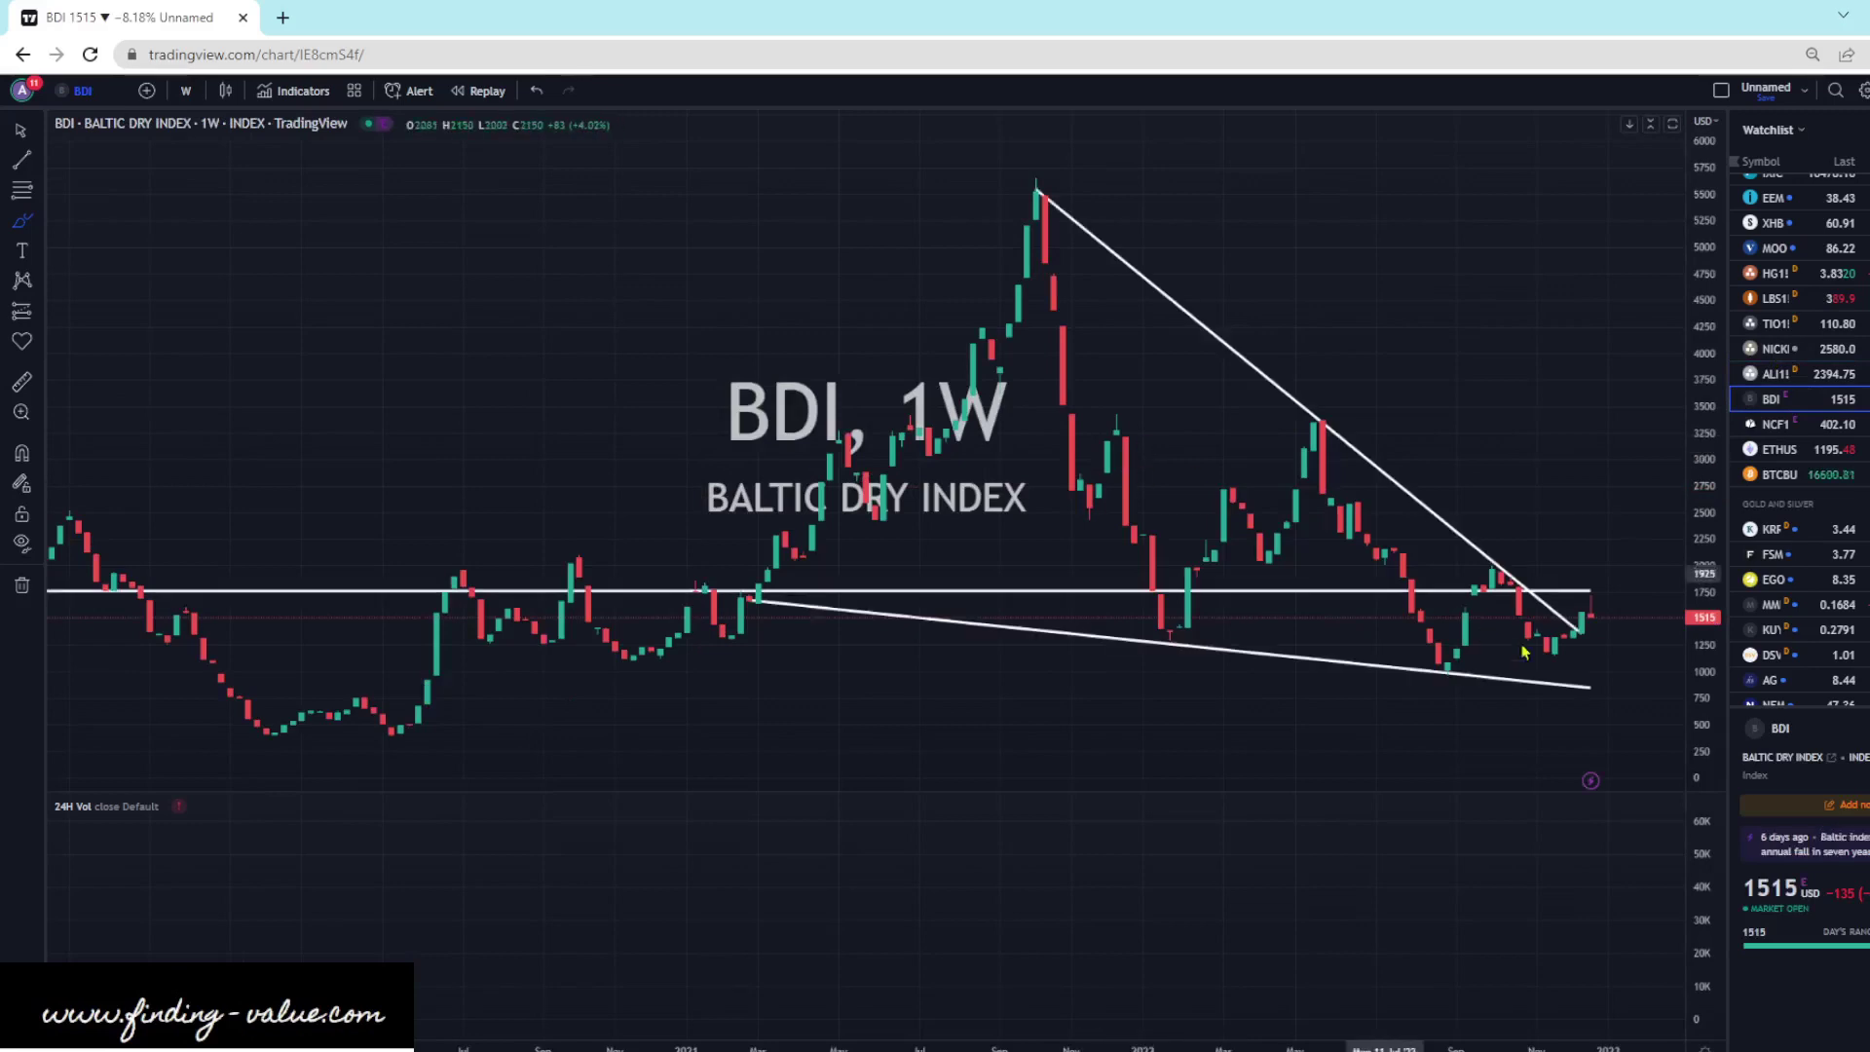
mouse_move(1601, 593)
mouse_down()
mouse_move(1612, 633)
mouse_move(1619, 363)
mouse_move(1677, 436)
mouse_up()
click(535, 91)
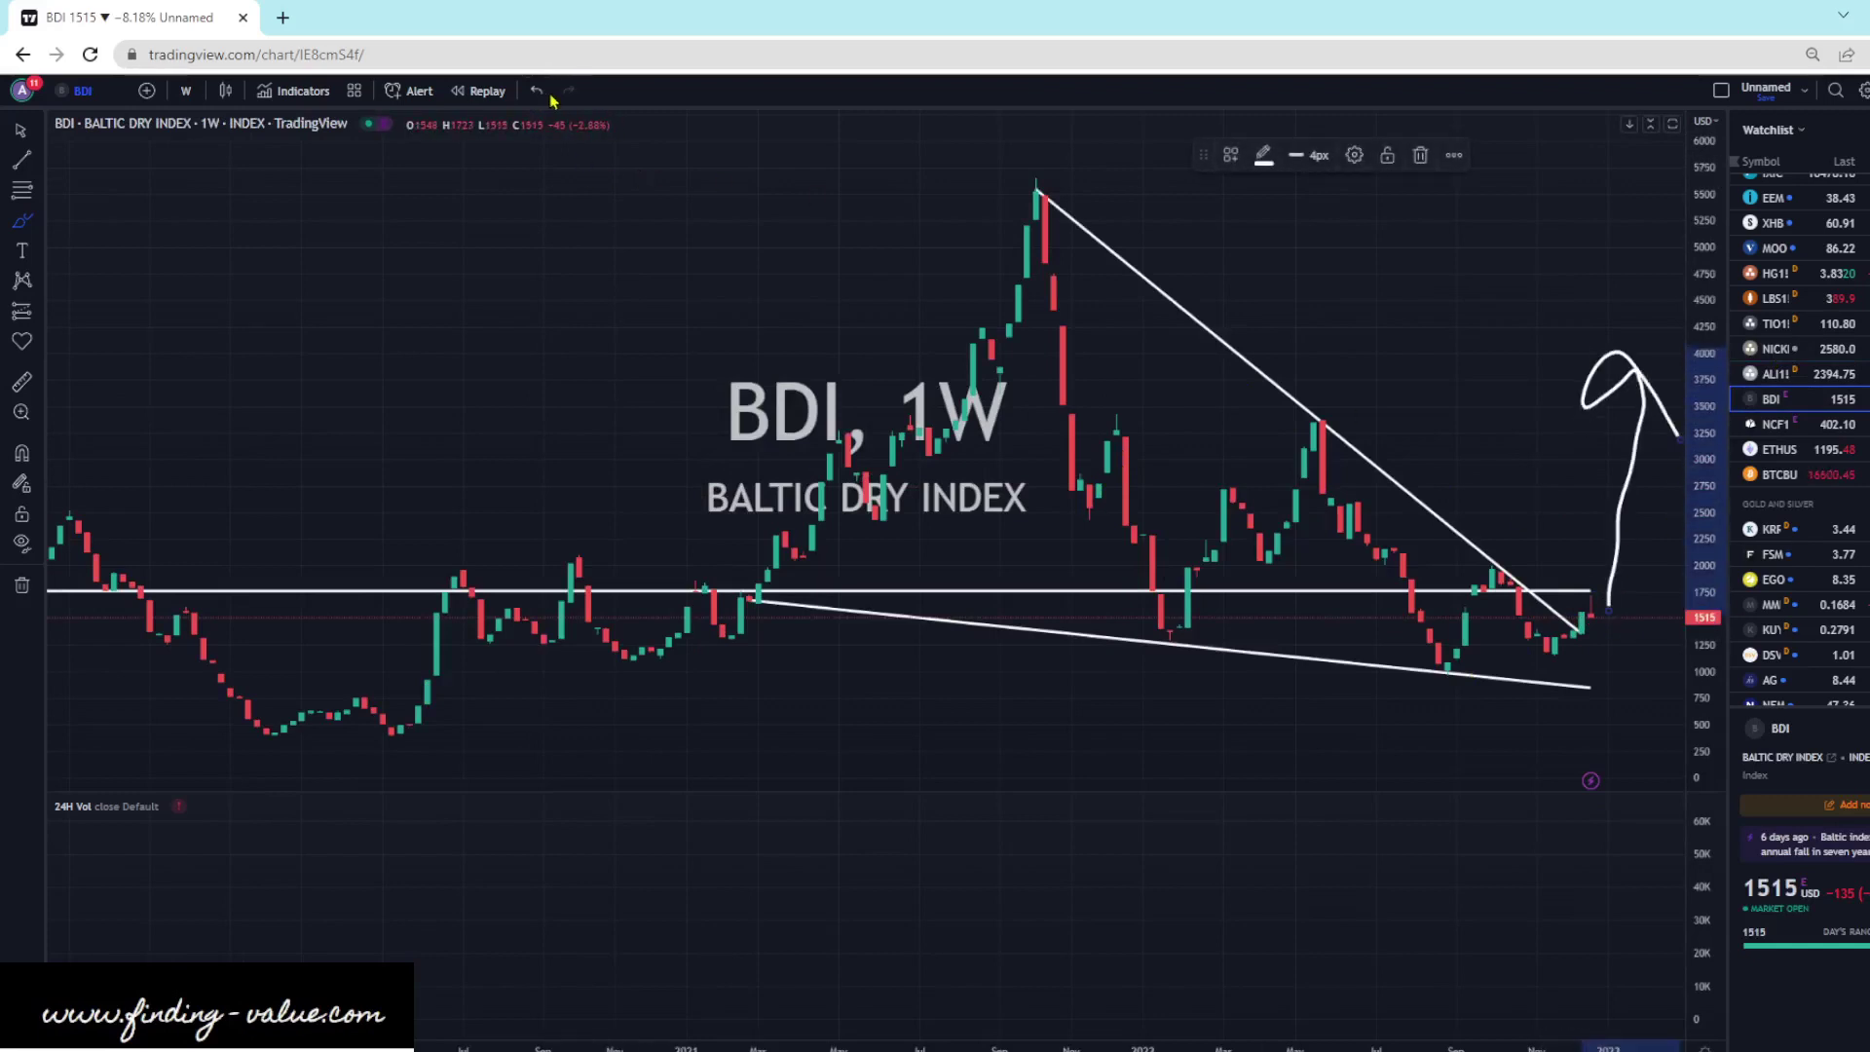
key(ctrl+z)
- Open the NCF1! Newcastle coal chart, and circle and undo the latest candles just below the blue resistance line
scroll(1779, 324, down, 2)
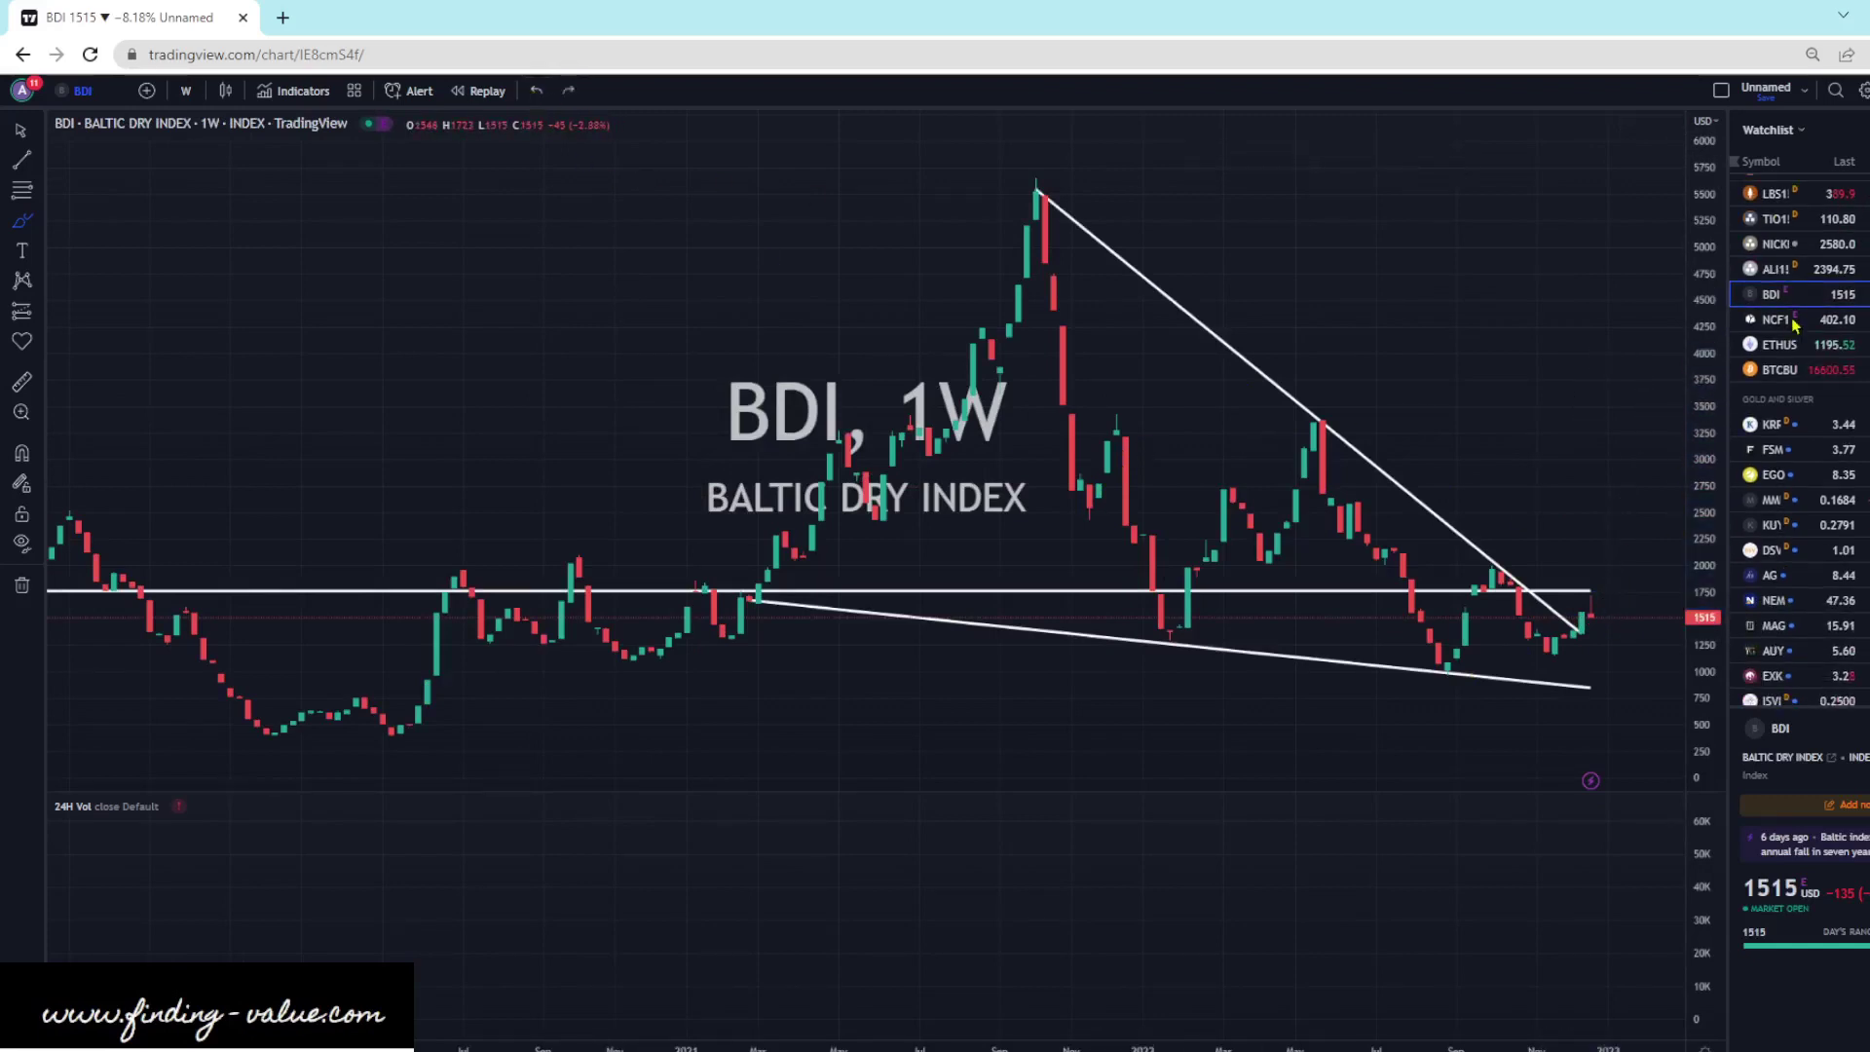
click(1778, 320)
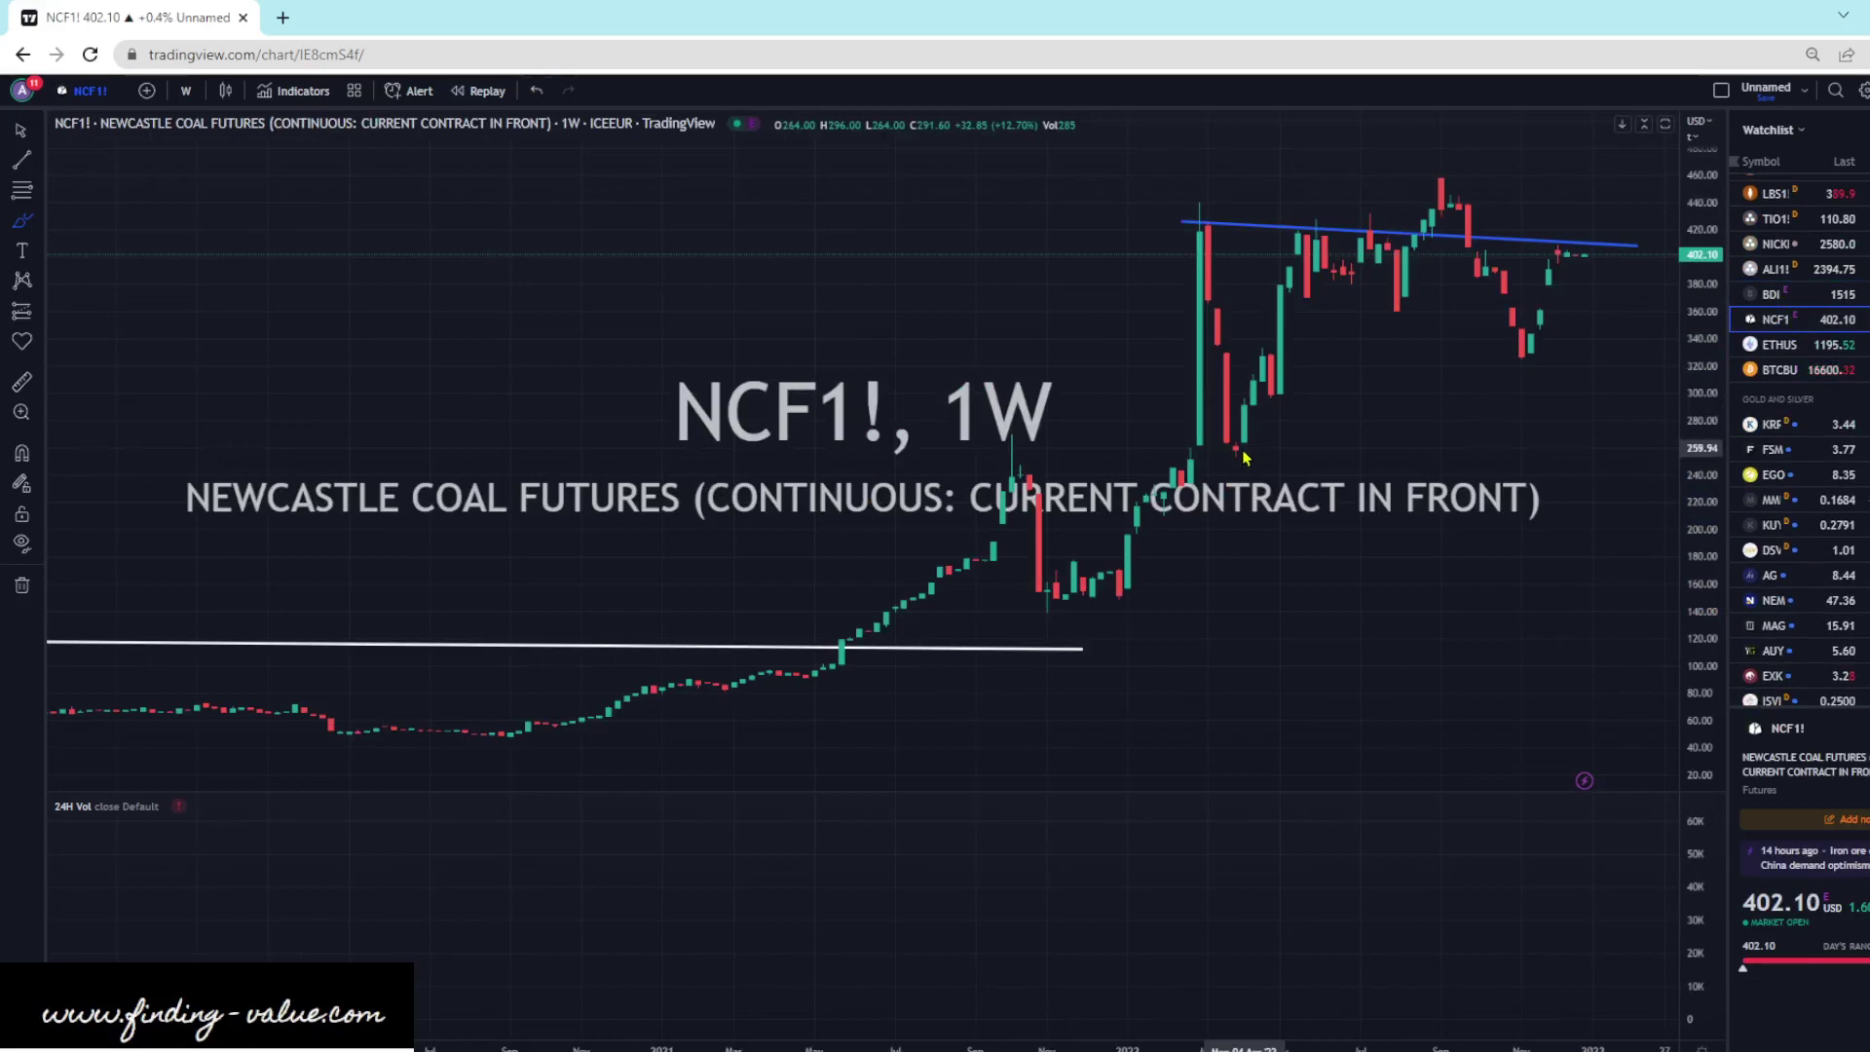
scroll(1567, 280, up, 3)
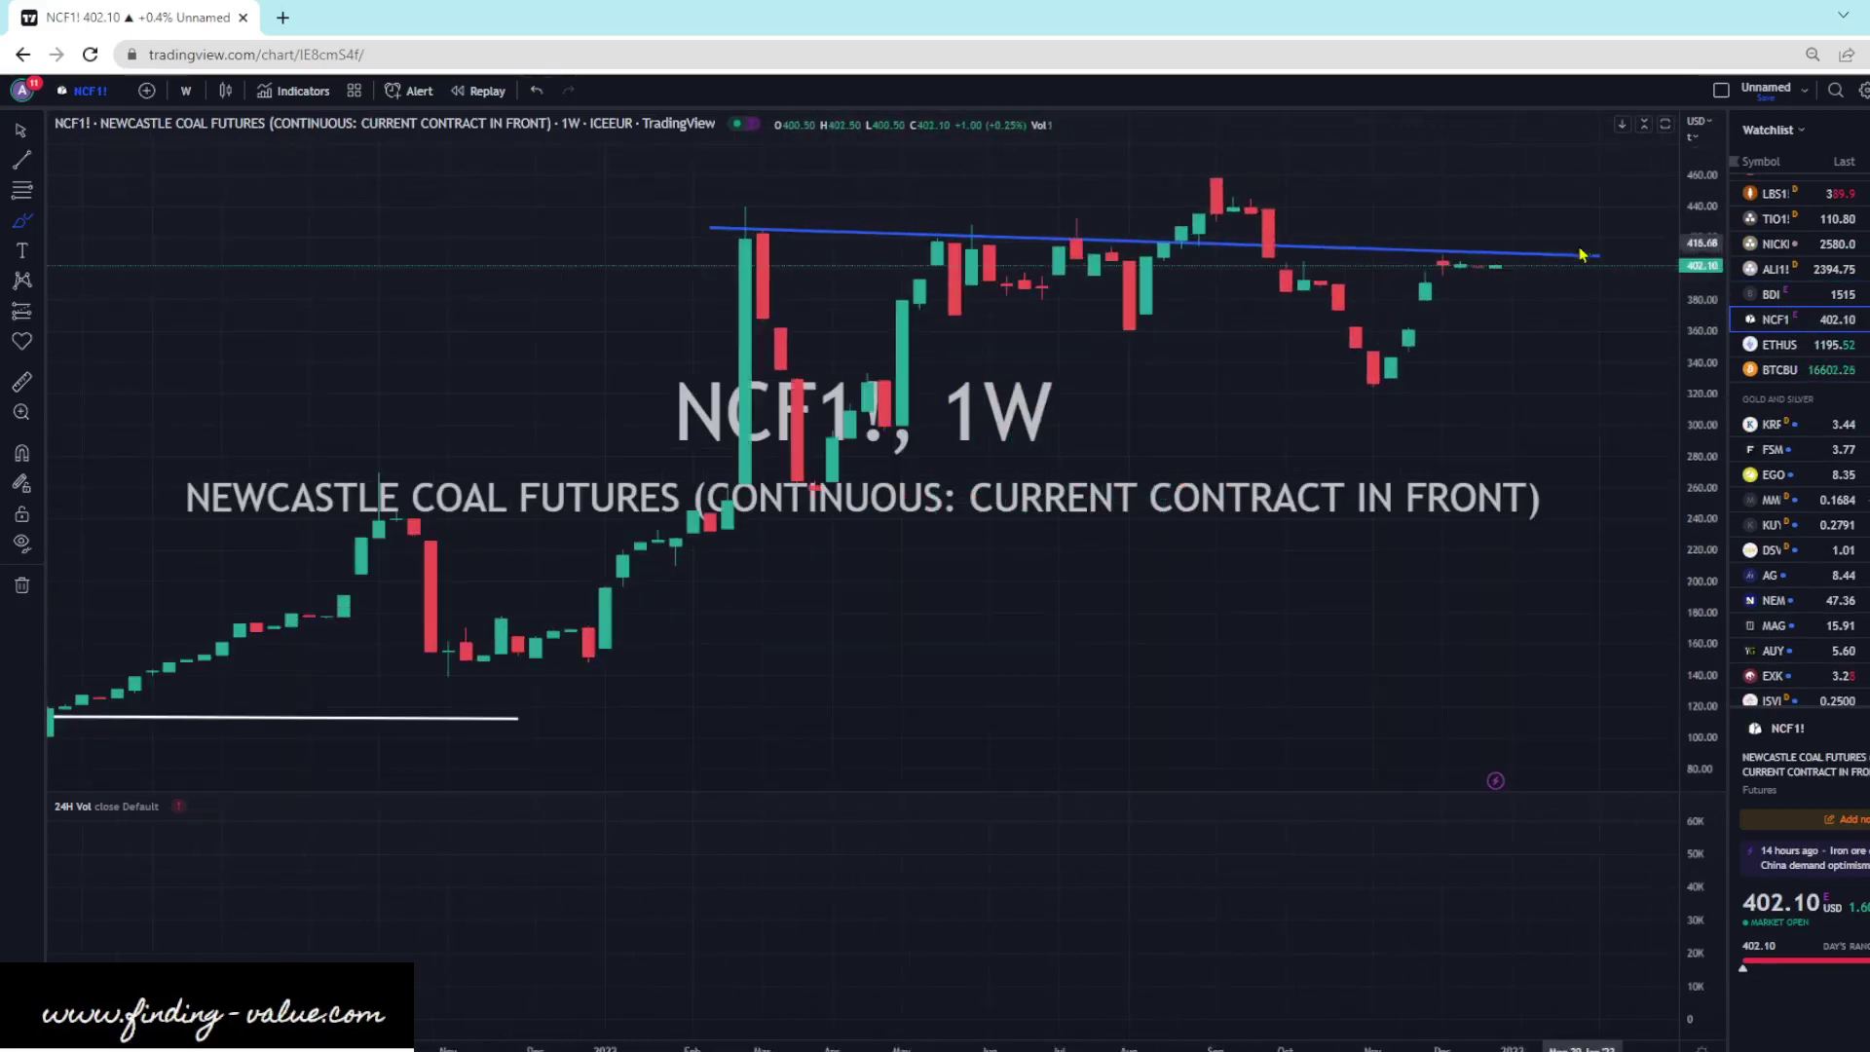
mouse_move(1527, 270)
mouse_down()
mouse_move(1442, 255)
mouse_move(1525, 252)
mouse_up()
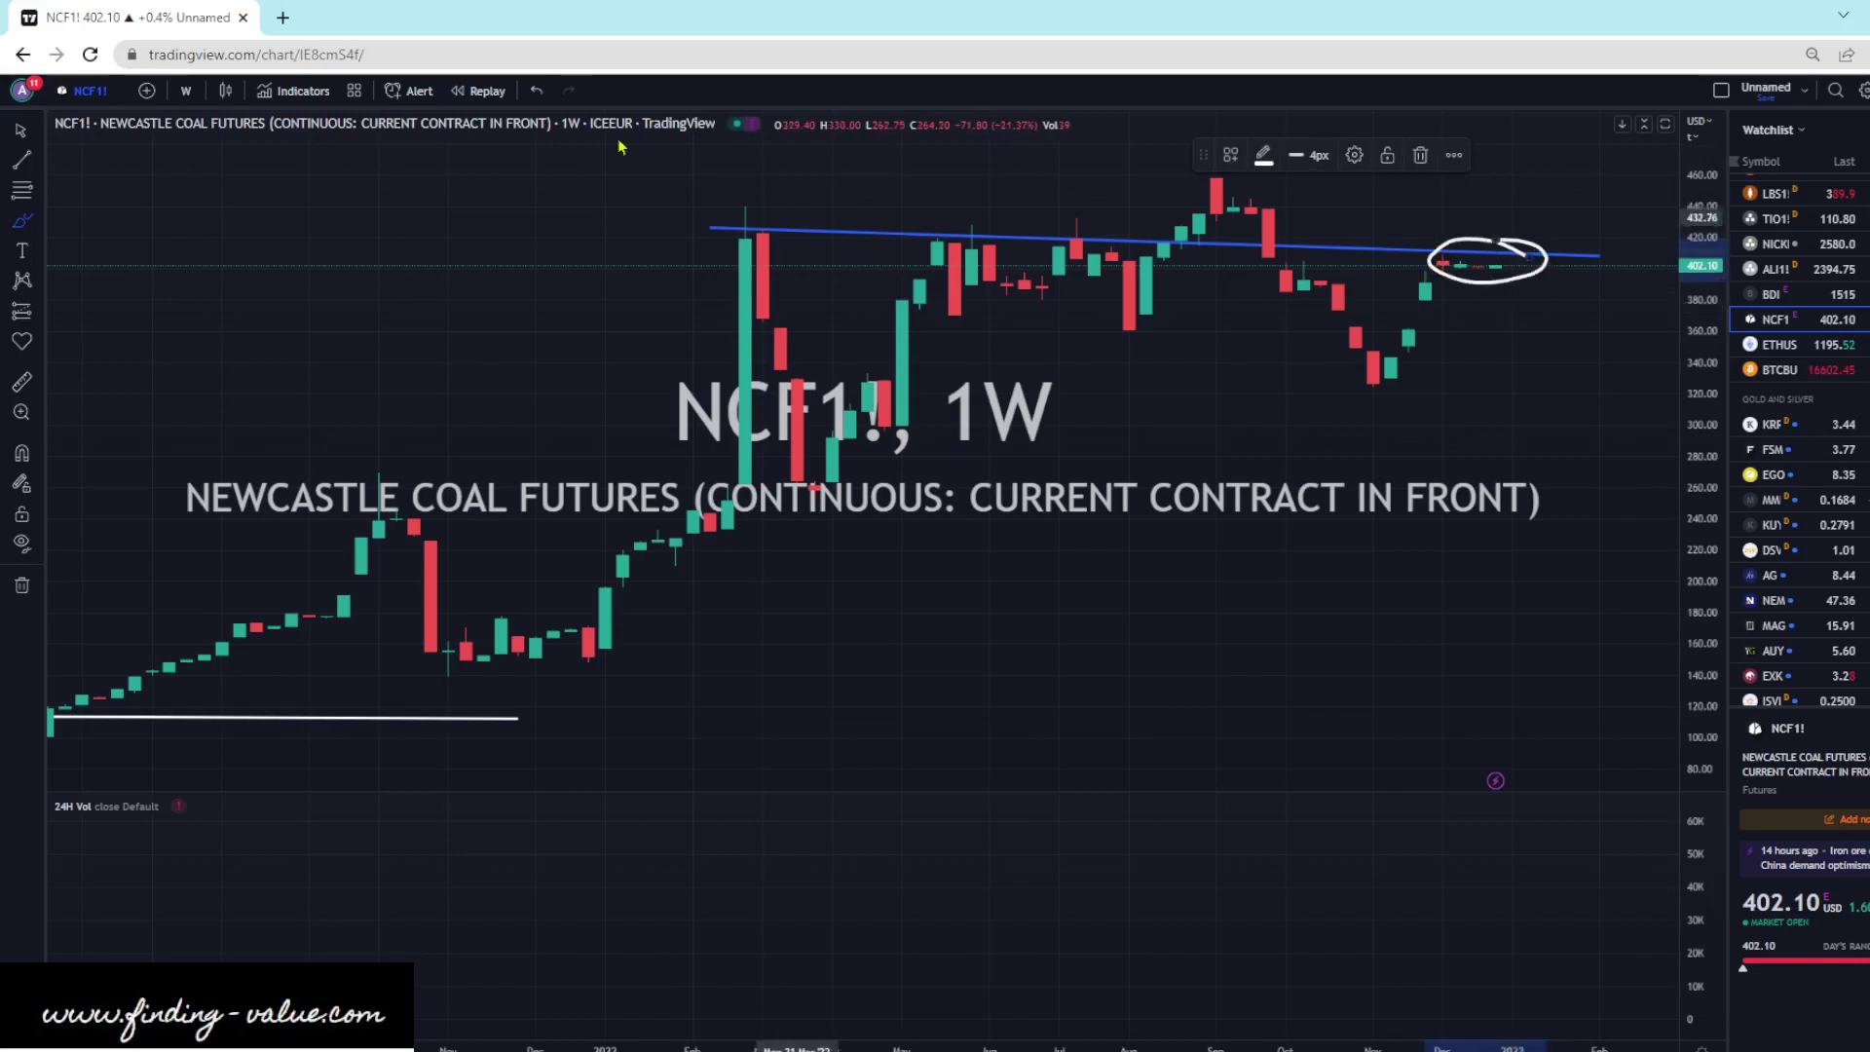
click(536, 90)
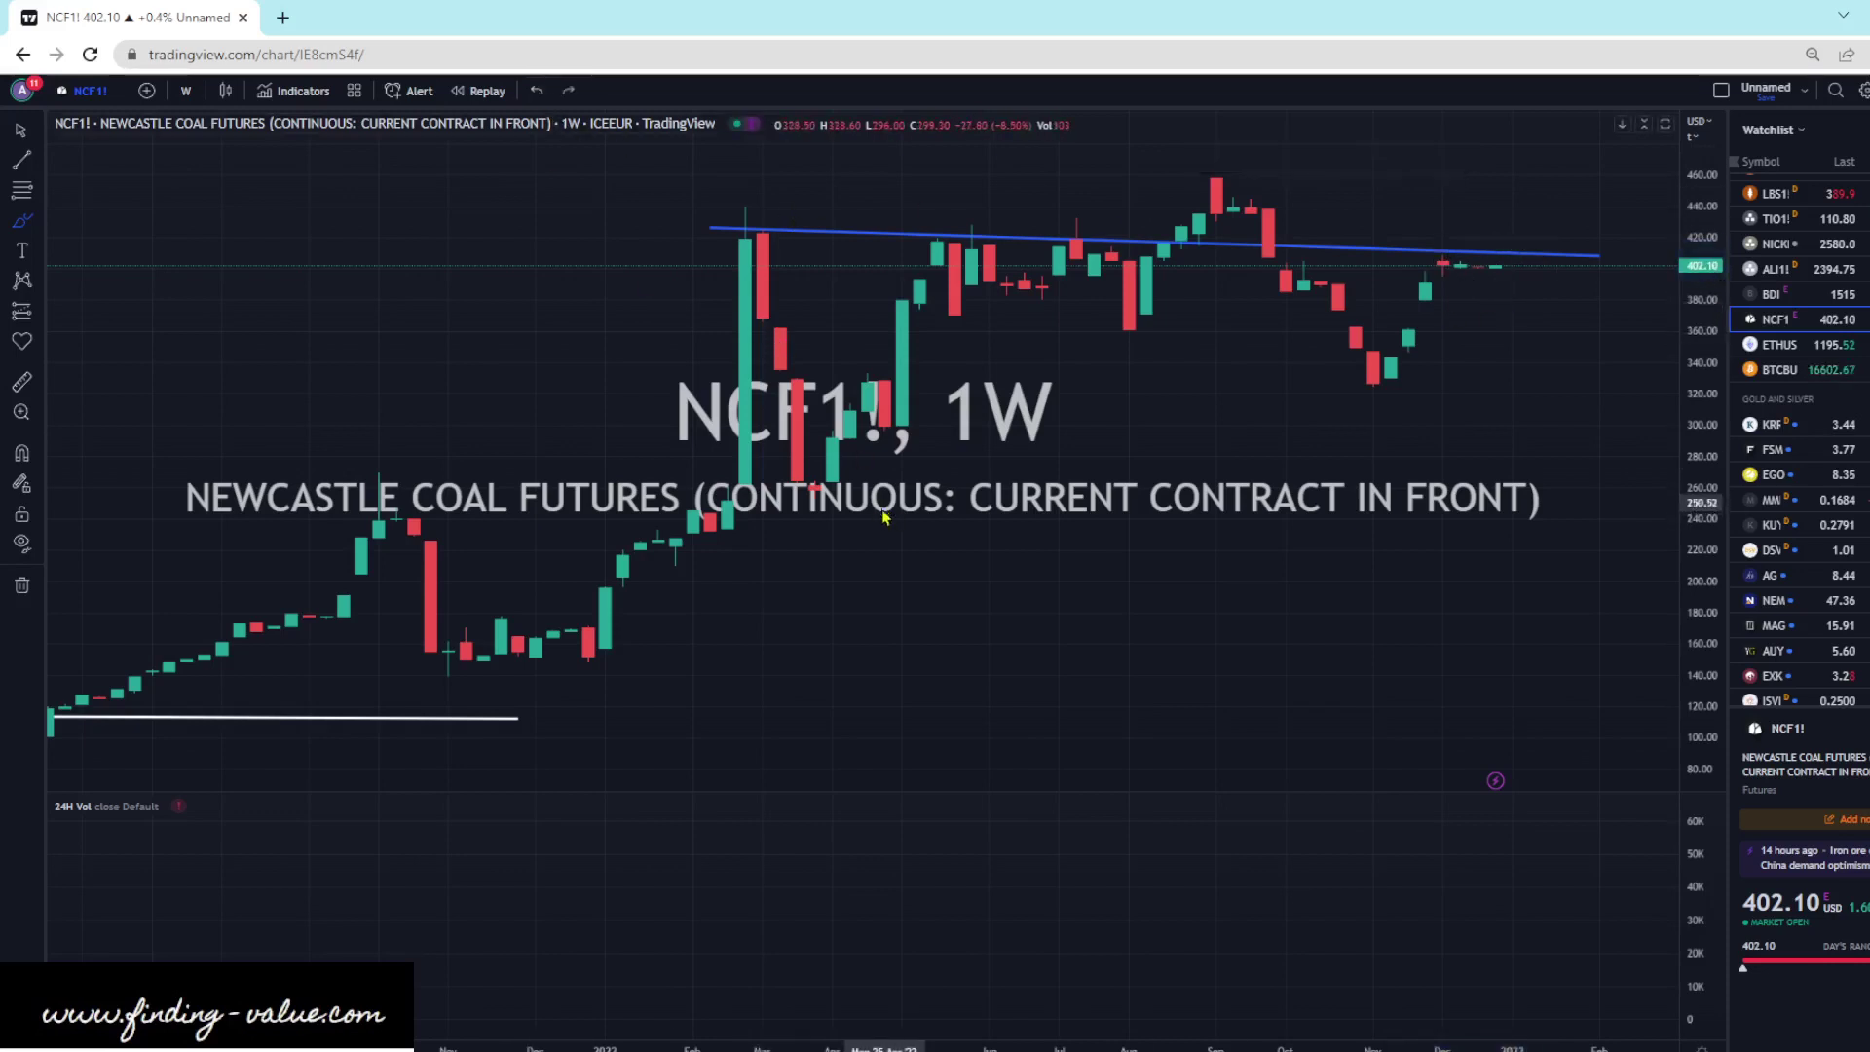
- Trace and undo coal's 2021 rise, its late-2021 consolidation and an arrow rising to about 300, circling and undoing the consolidation again
scroll(918, 782, down, 10)
scroll(259, 618, down, 4)
scroll(1075, 653, down, 2)
scroll(1075, 653, up, 5)
mouse_move(1023, 690)
mouse_down()
mouse_move(1190, 502)
mouse_move(1242, 511)
mouse_move(1252, 590)
mouse_move(1305, 612)
mouse_move(1378, 409)
mouse_move(1437, 448)
mouse_up()
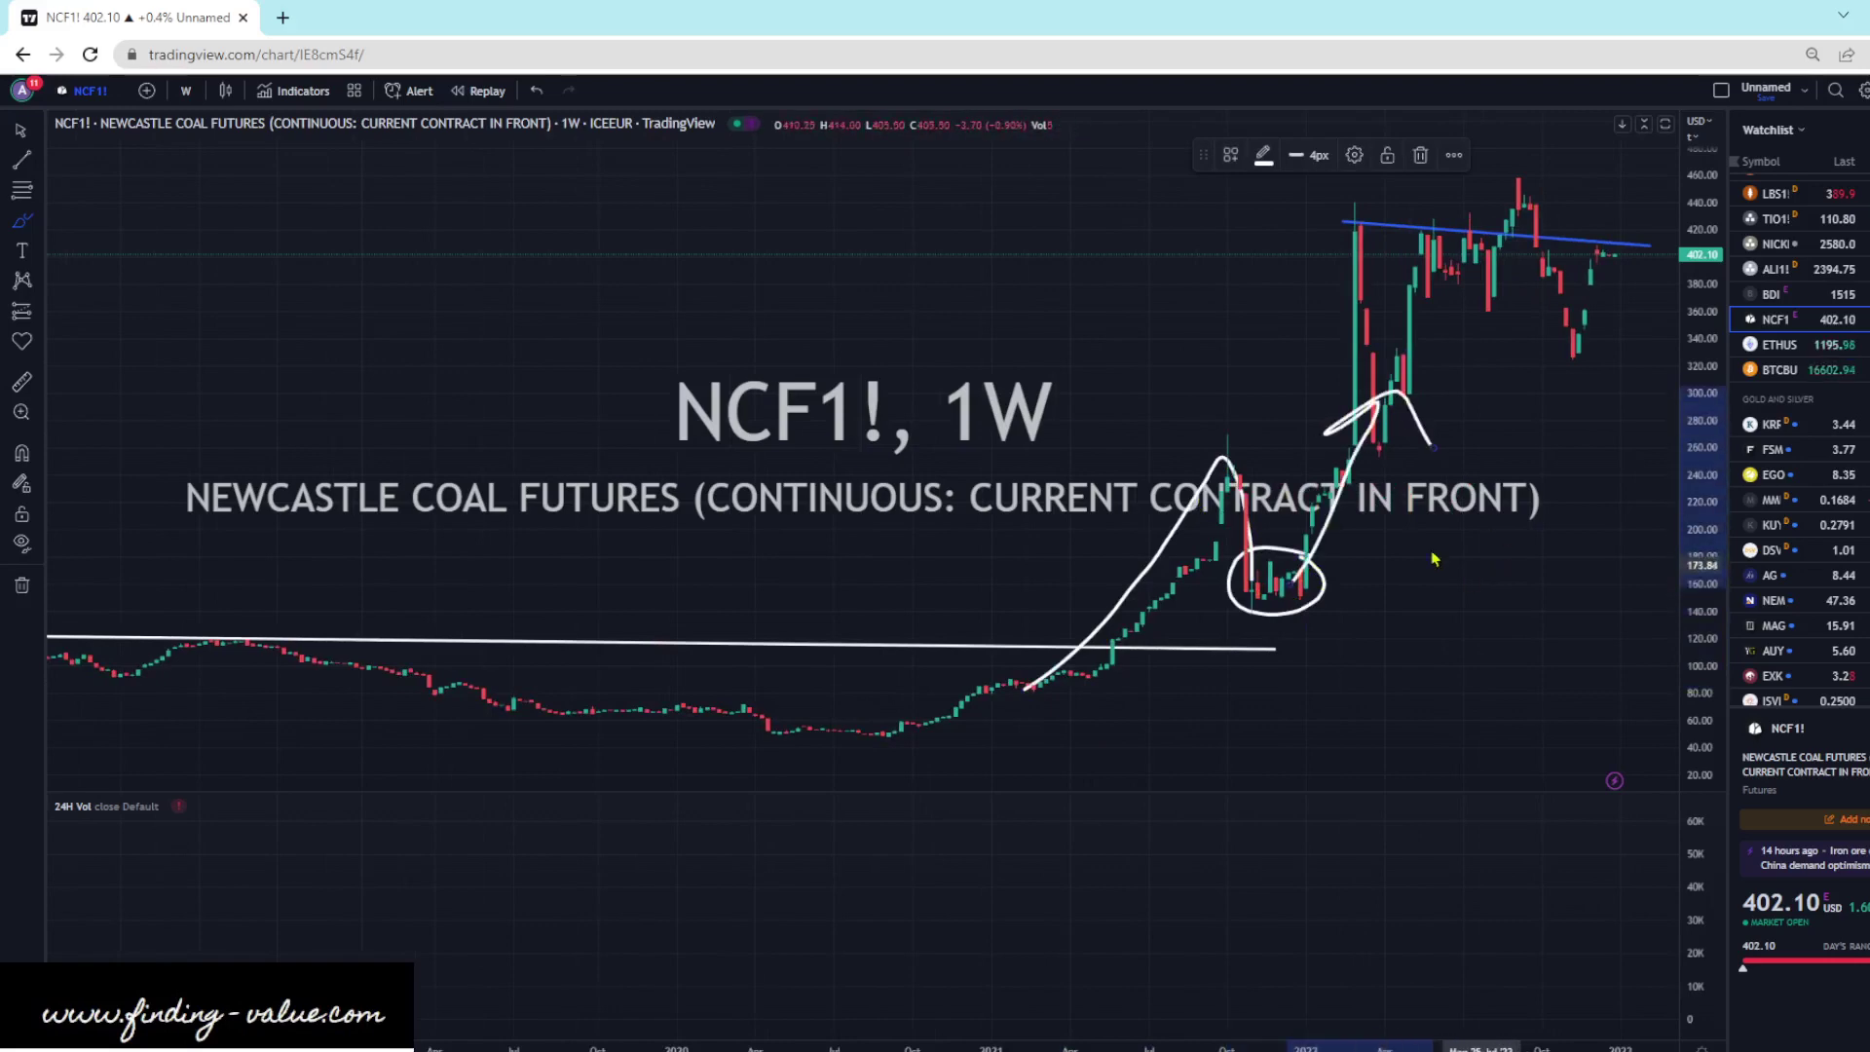
click(534, 94)
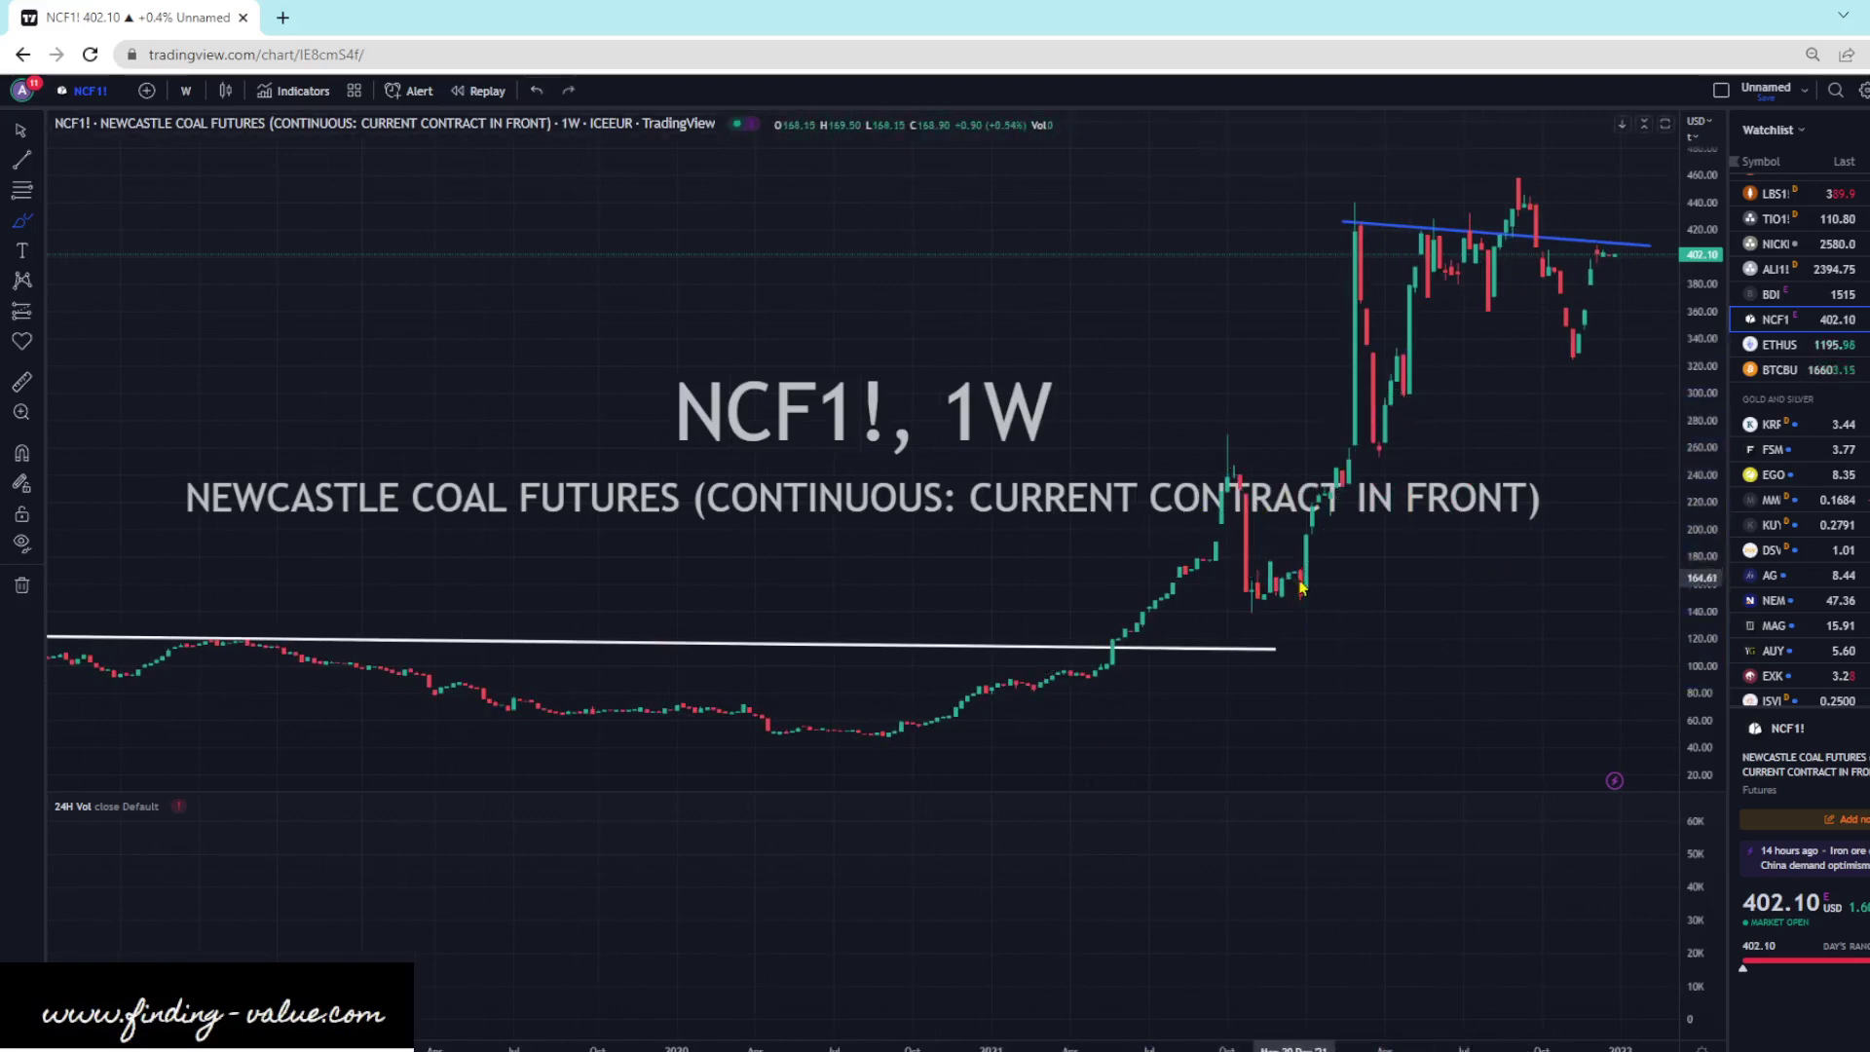
mouse_move(1315, 550)
mouse_down()
mouse_move(1233, 599)
mouse_move(1310, 543)
mouse_up()
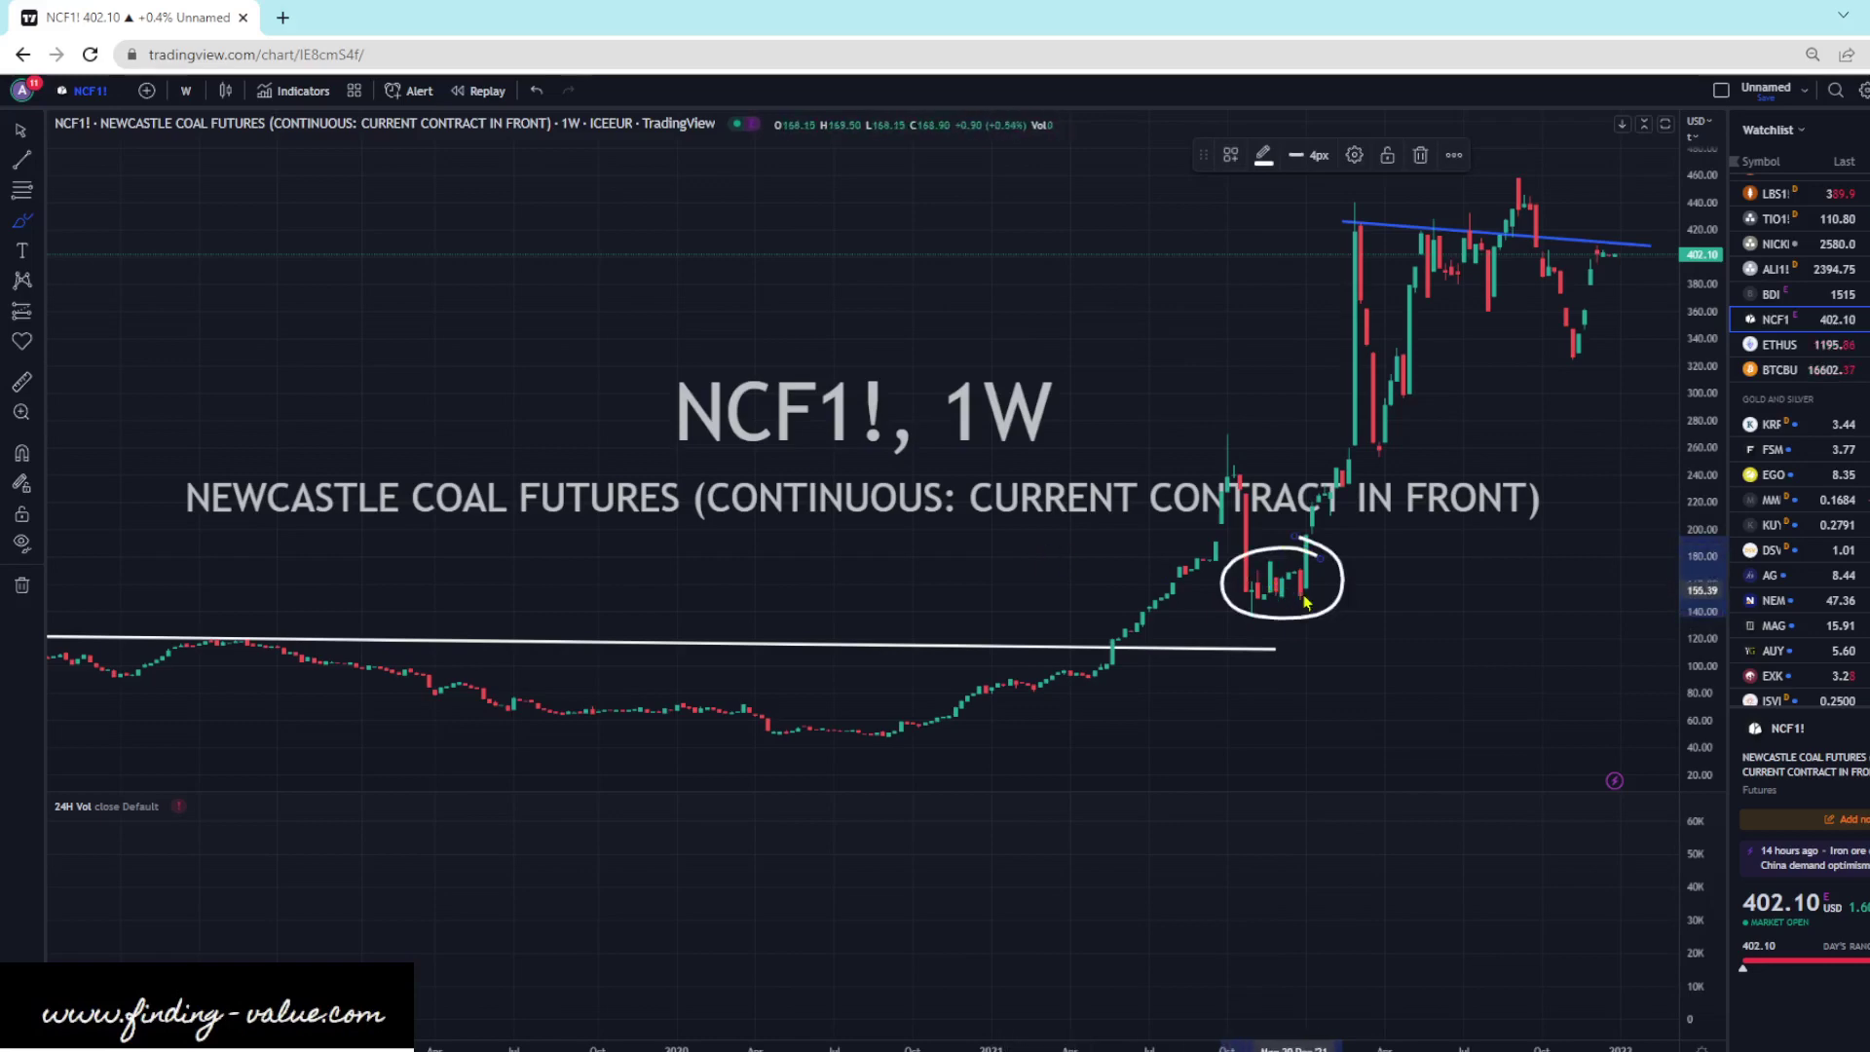
click(537, 92)
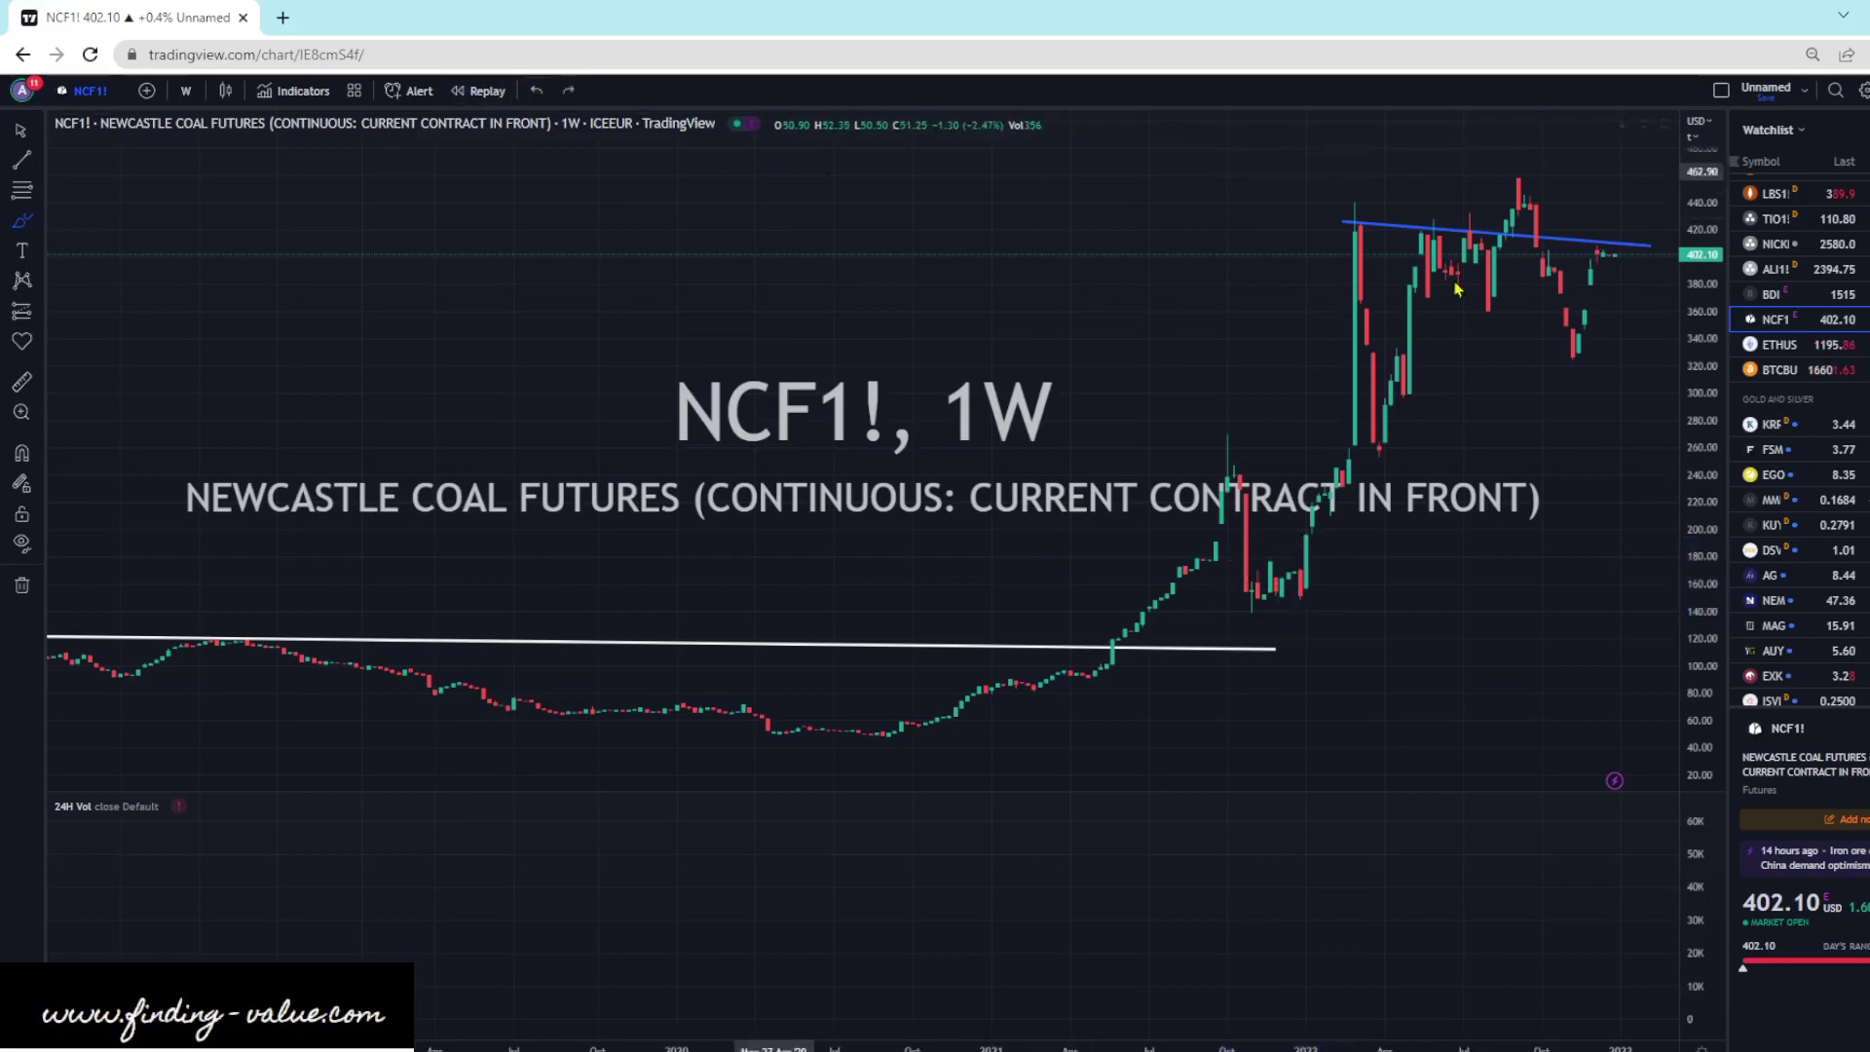
- Open the ETHUSD chart, switch it to the daily timeframe and review the candles between the two blue converging trendlines
key(space)
scroll(1303, 668, up, 5)
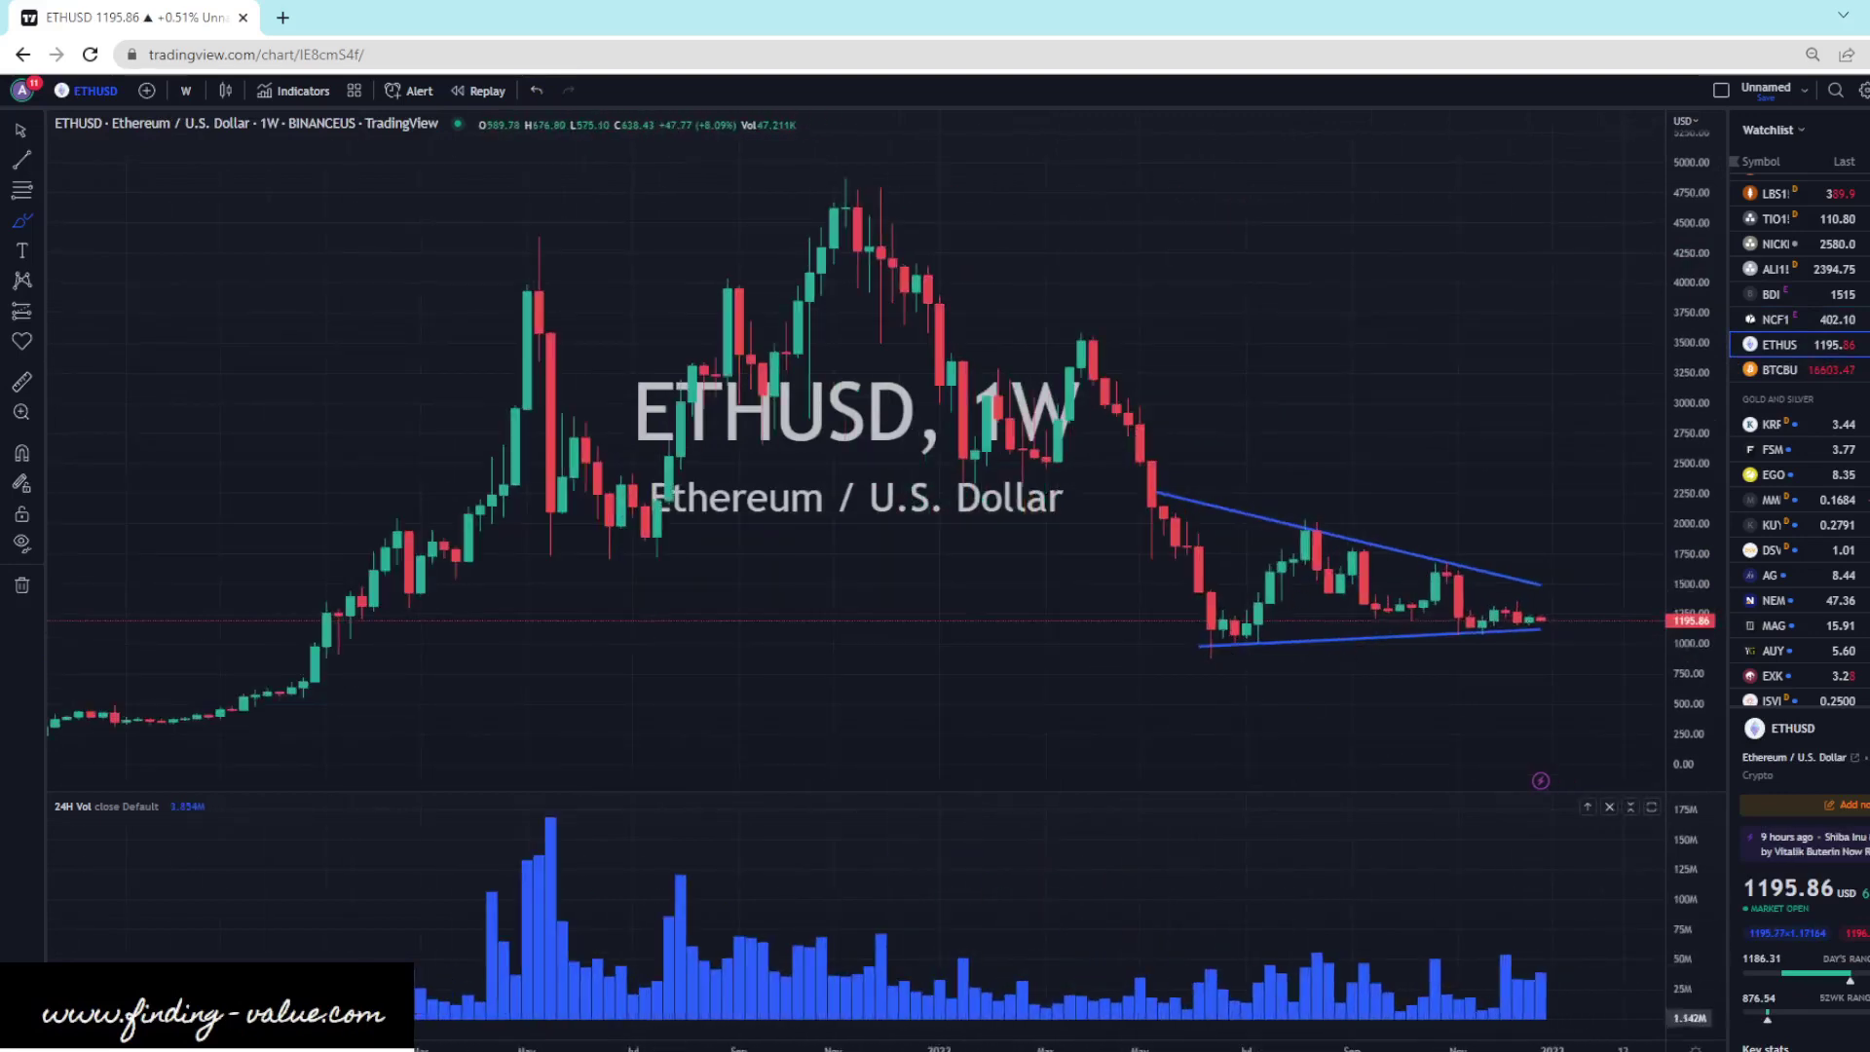
text(1D)
key(Return)
scroll(1291, 756, up, 5)
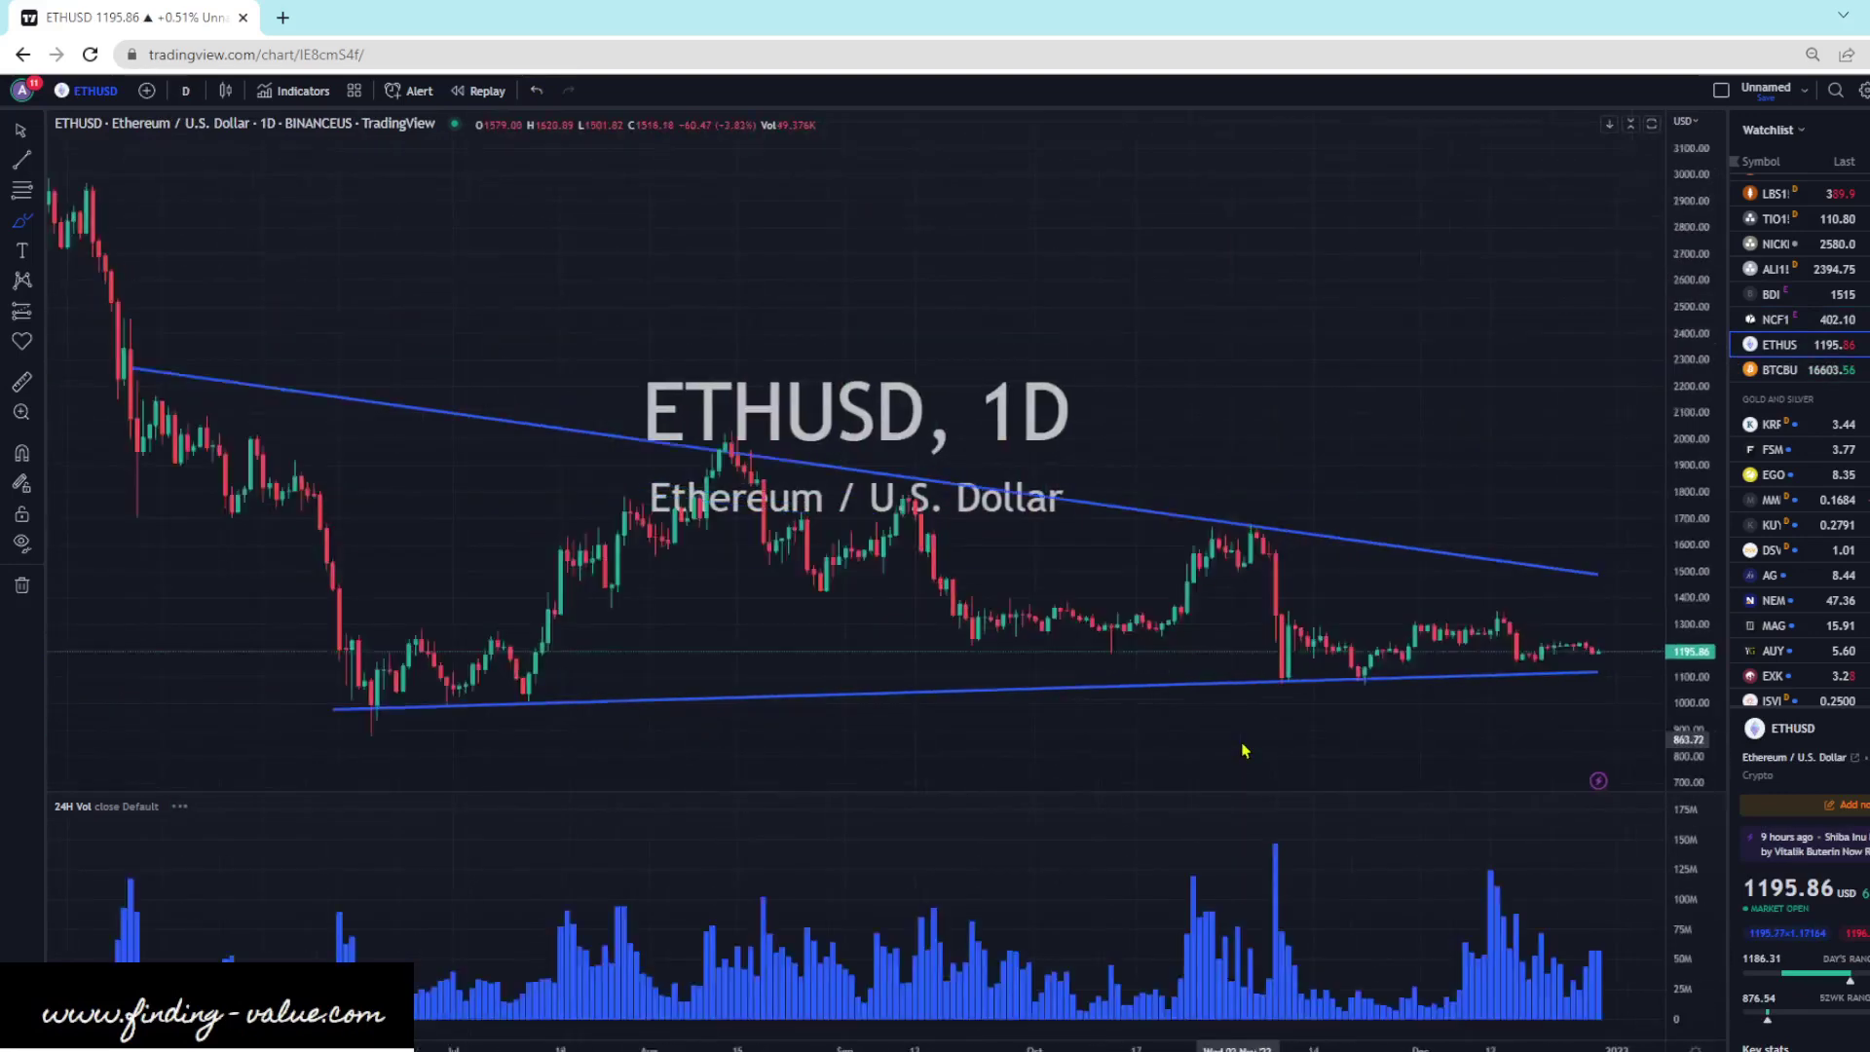
scroll(1353, 731, up, 3)
scroll(1353, 730, down, 5)
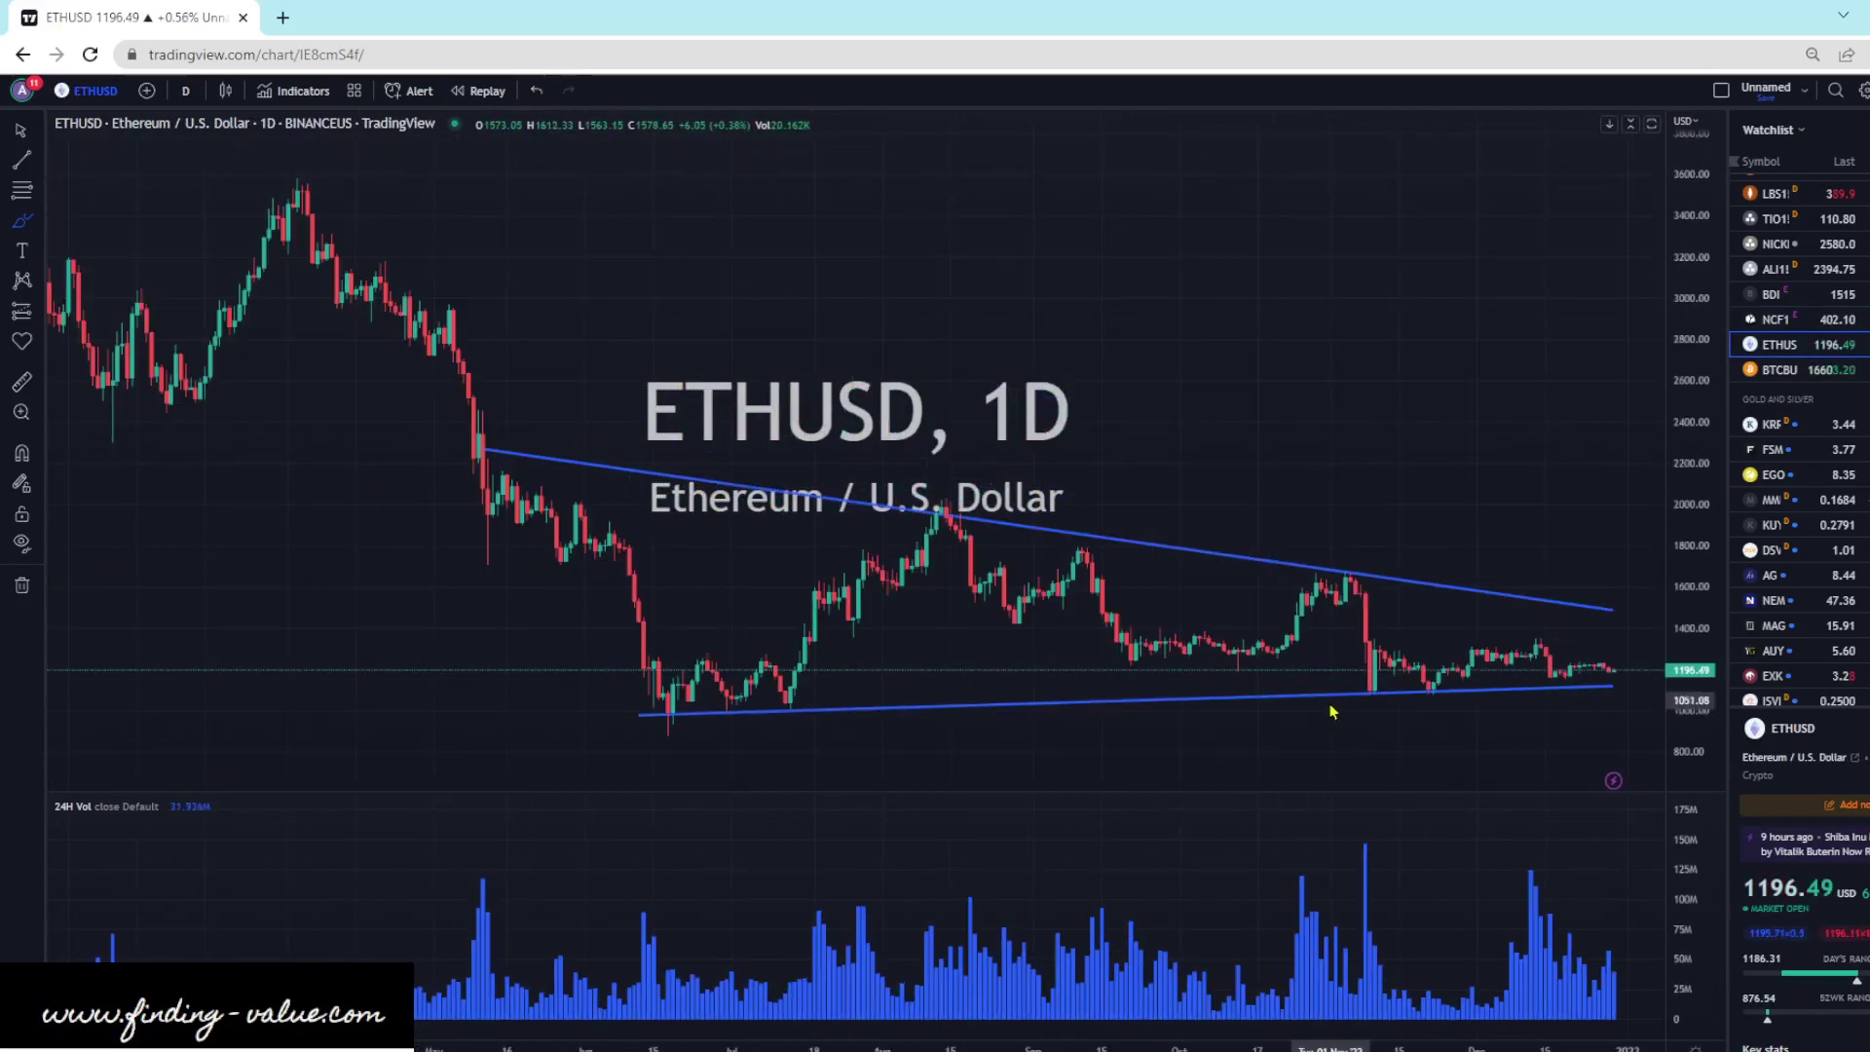
- Open the BTCBUSD bitcoin chart from the watchlist
key(Down)
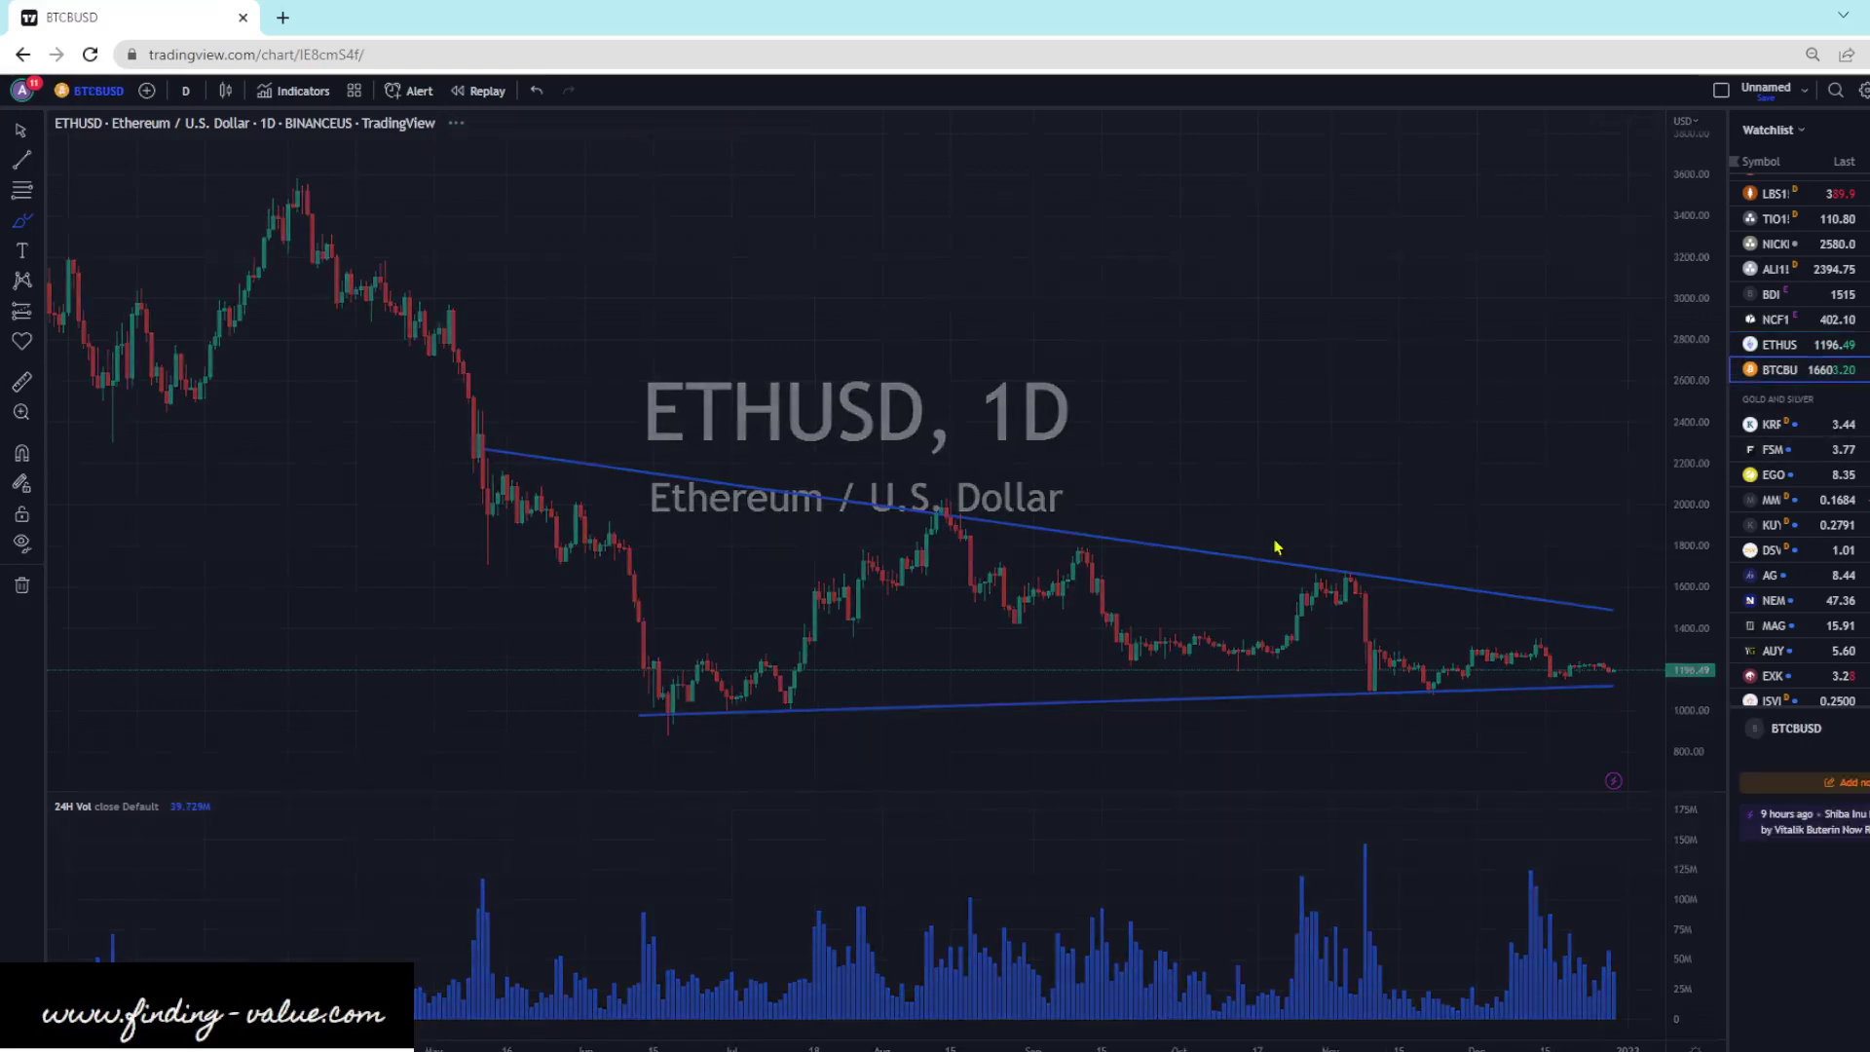